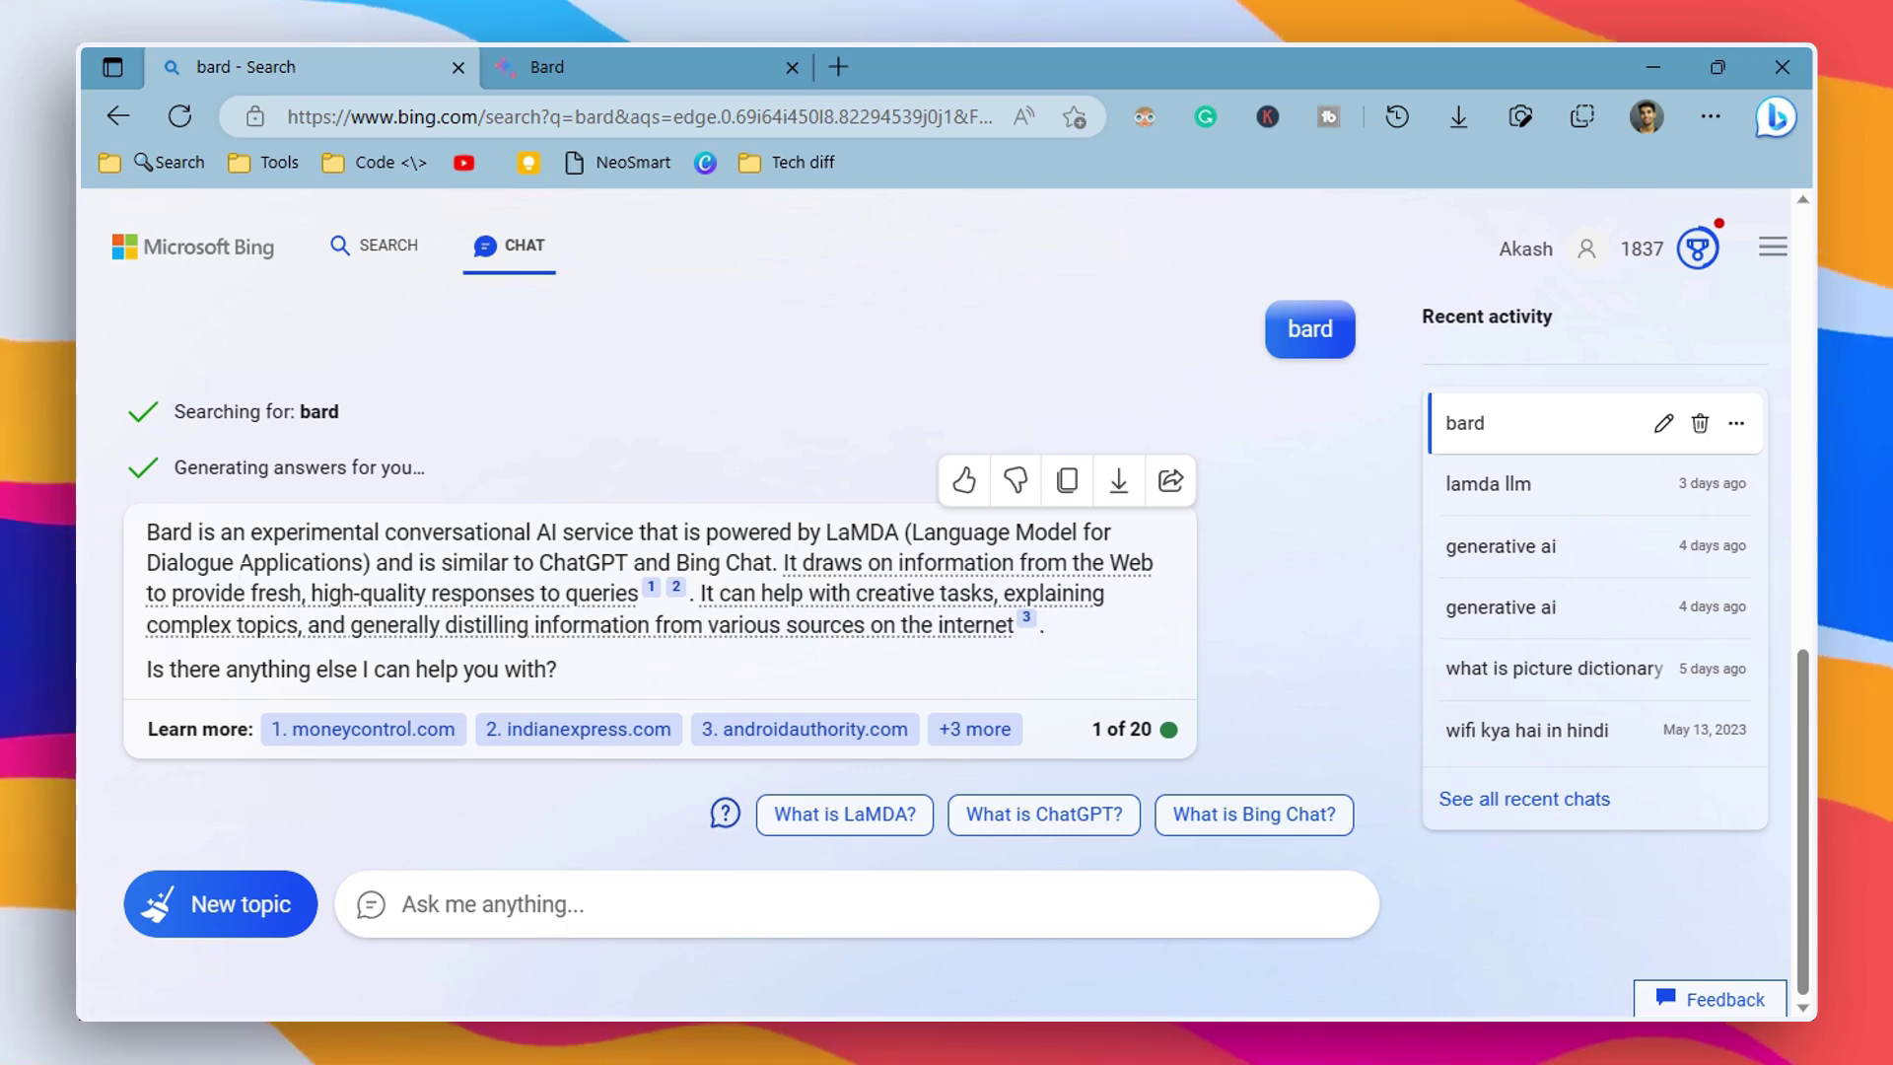
# - View Bard's start page and return to the Bing chat page
pyautogui.moveTo(534, 57)
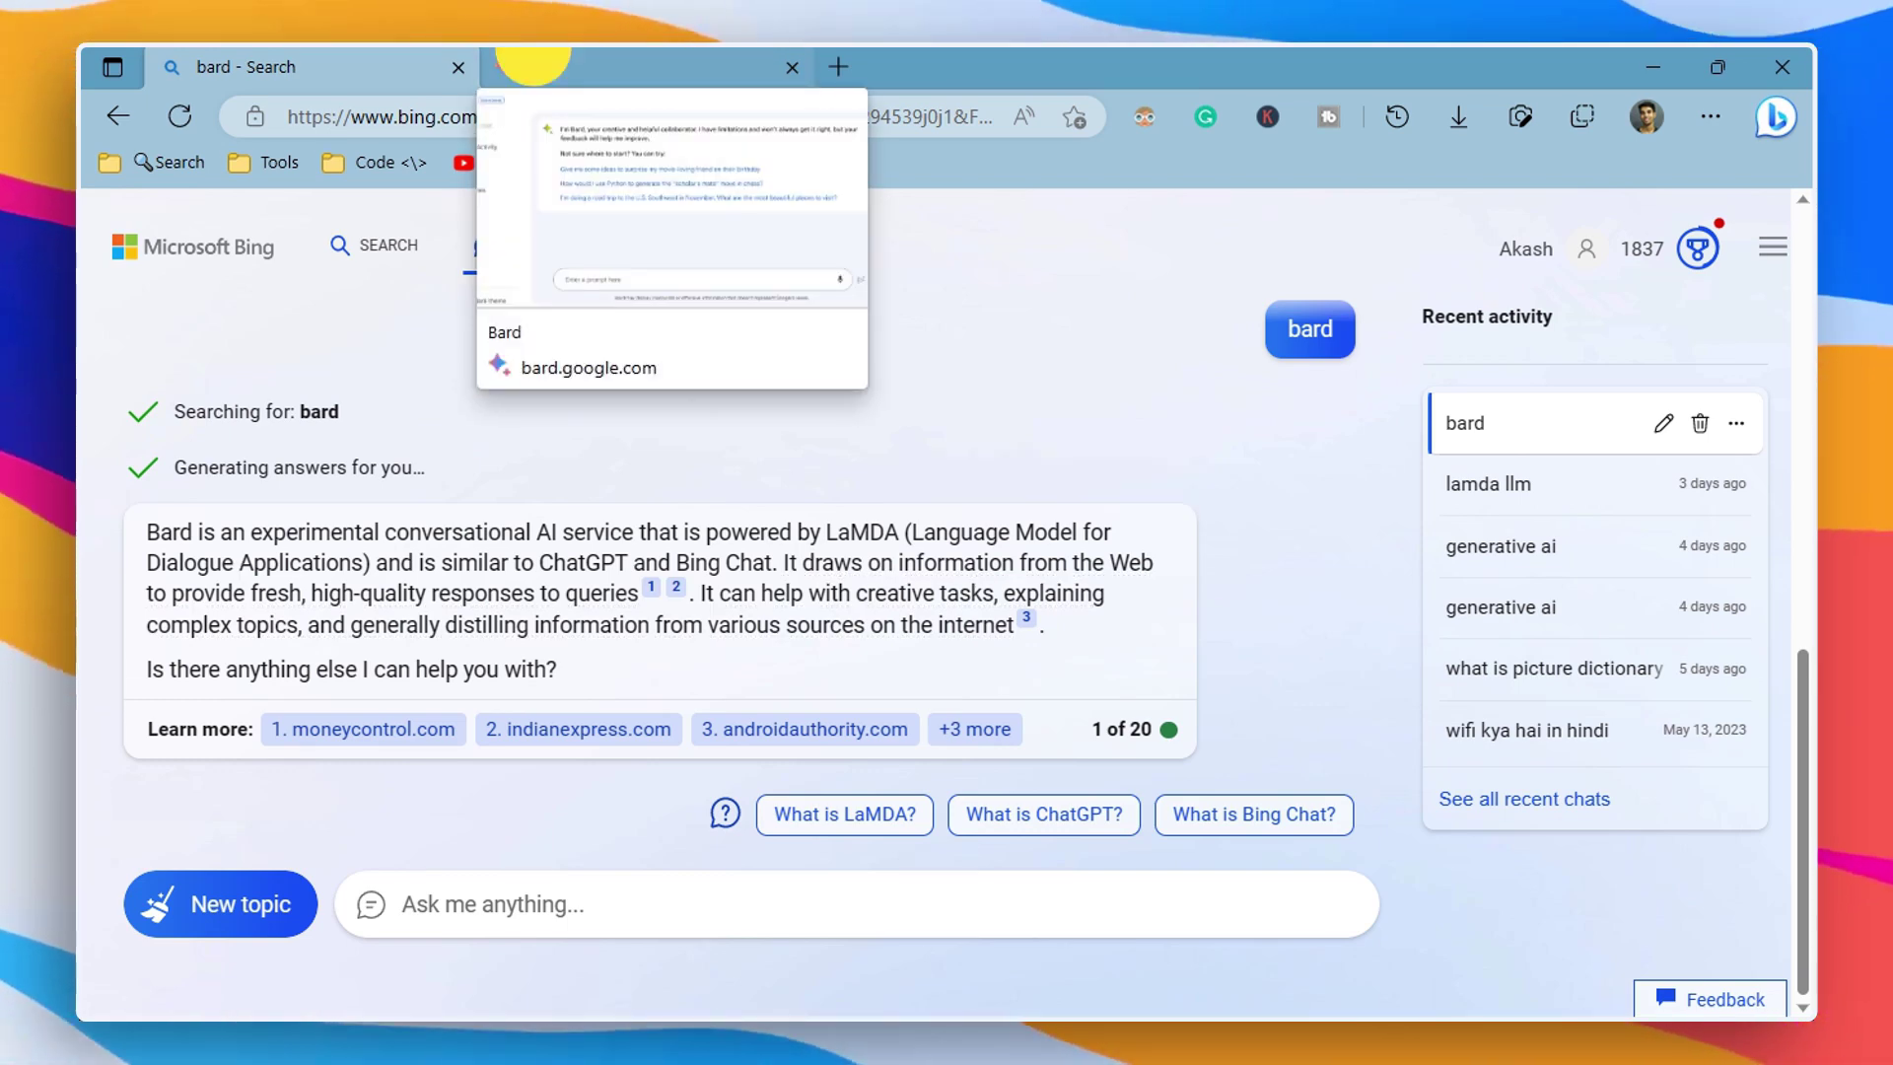
pyautogui.click(533, 57)
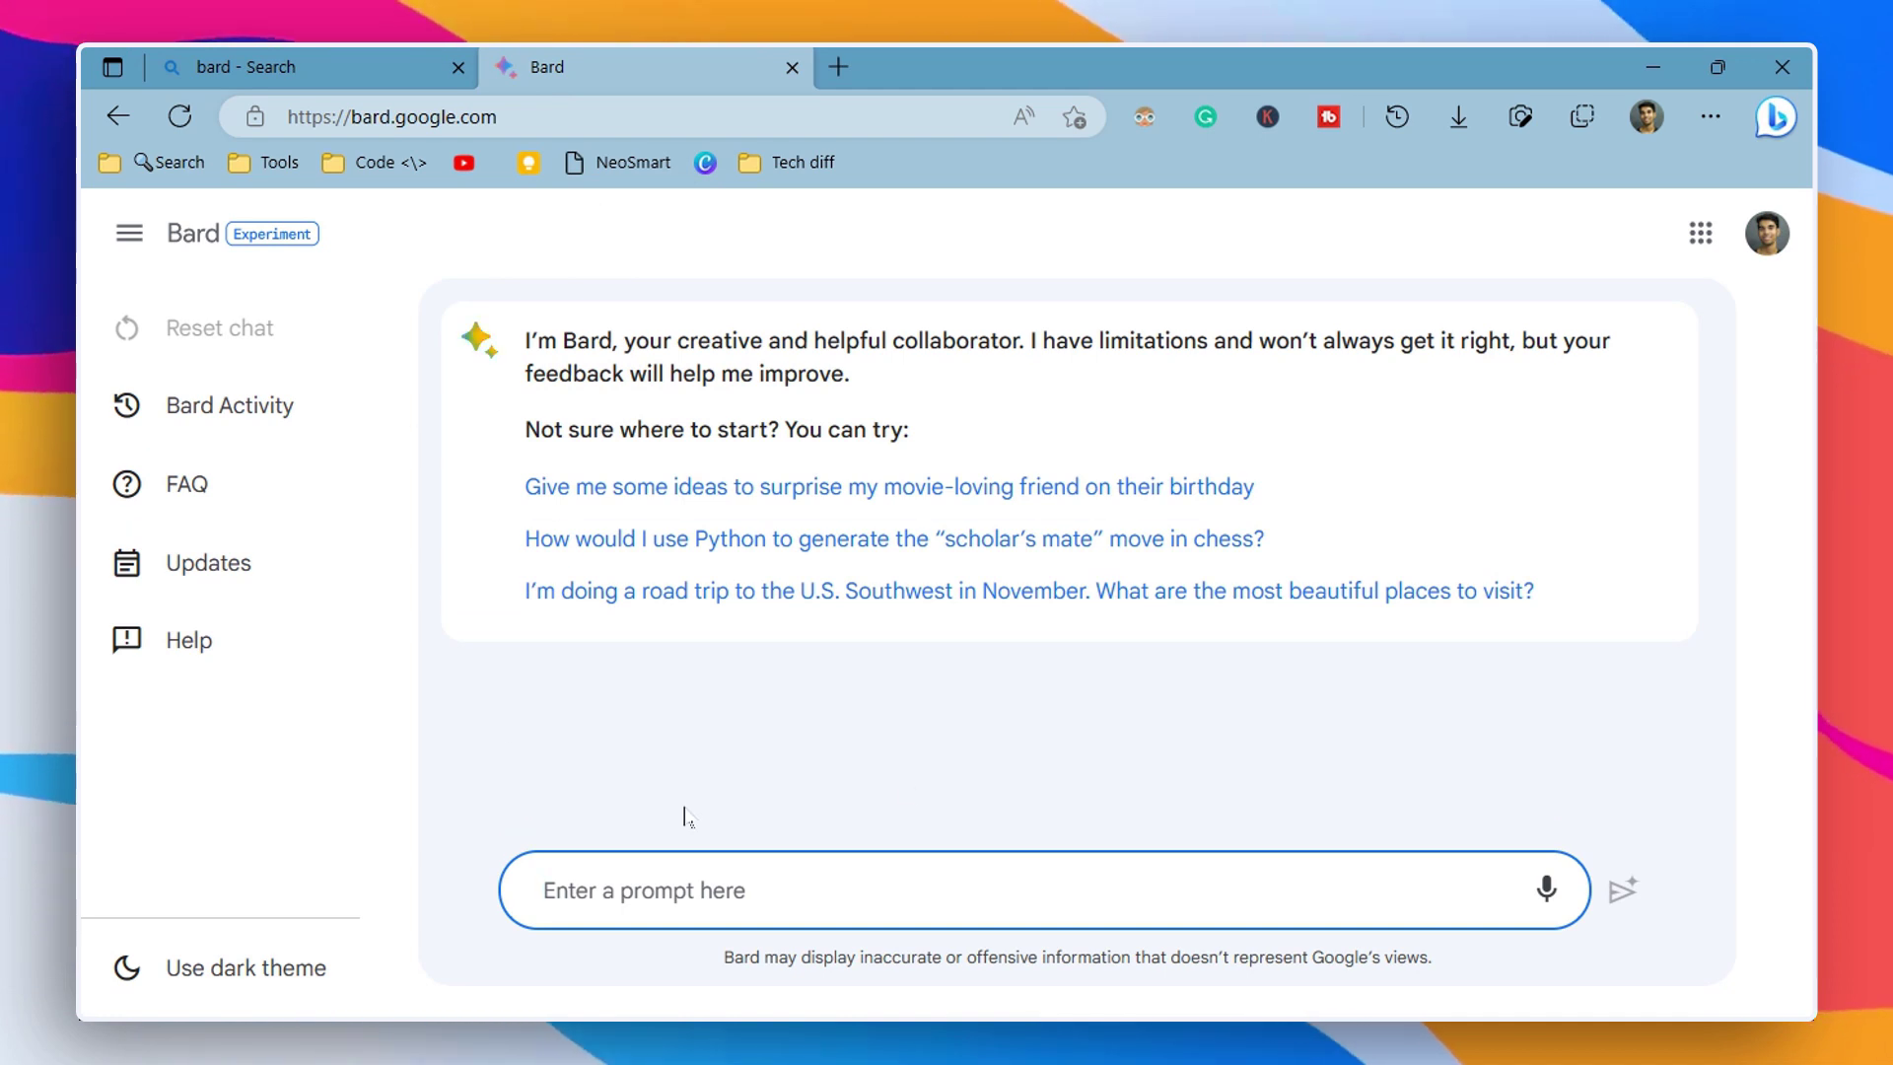
pyautogui.click(325, 63)
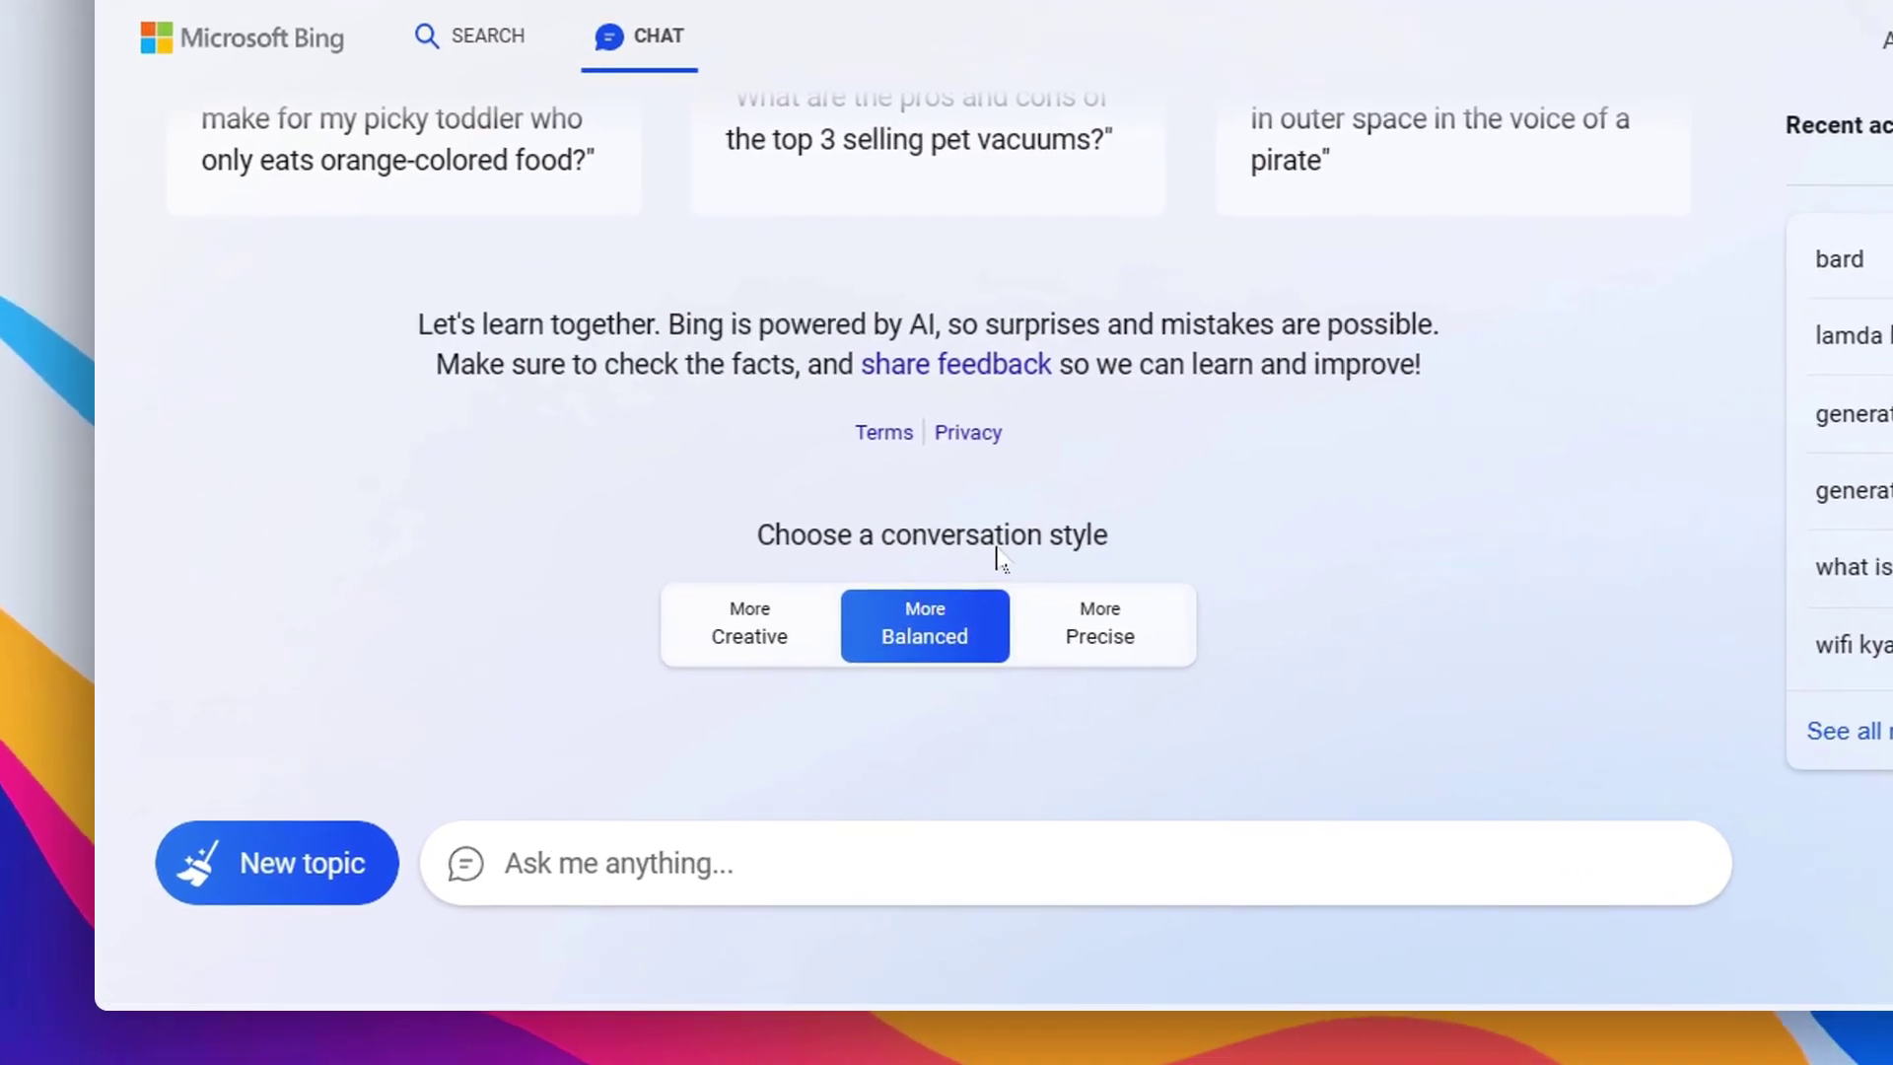
# - Try the More Creative, More Balanced and More Precise conversation styles in Bing chat, finishing on More Balanced
pyautogui.click(790, 629)
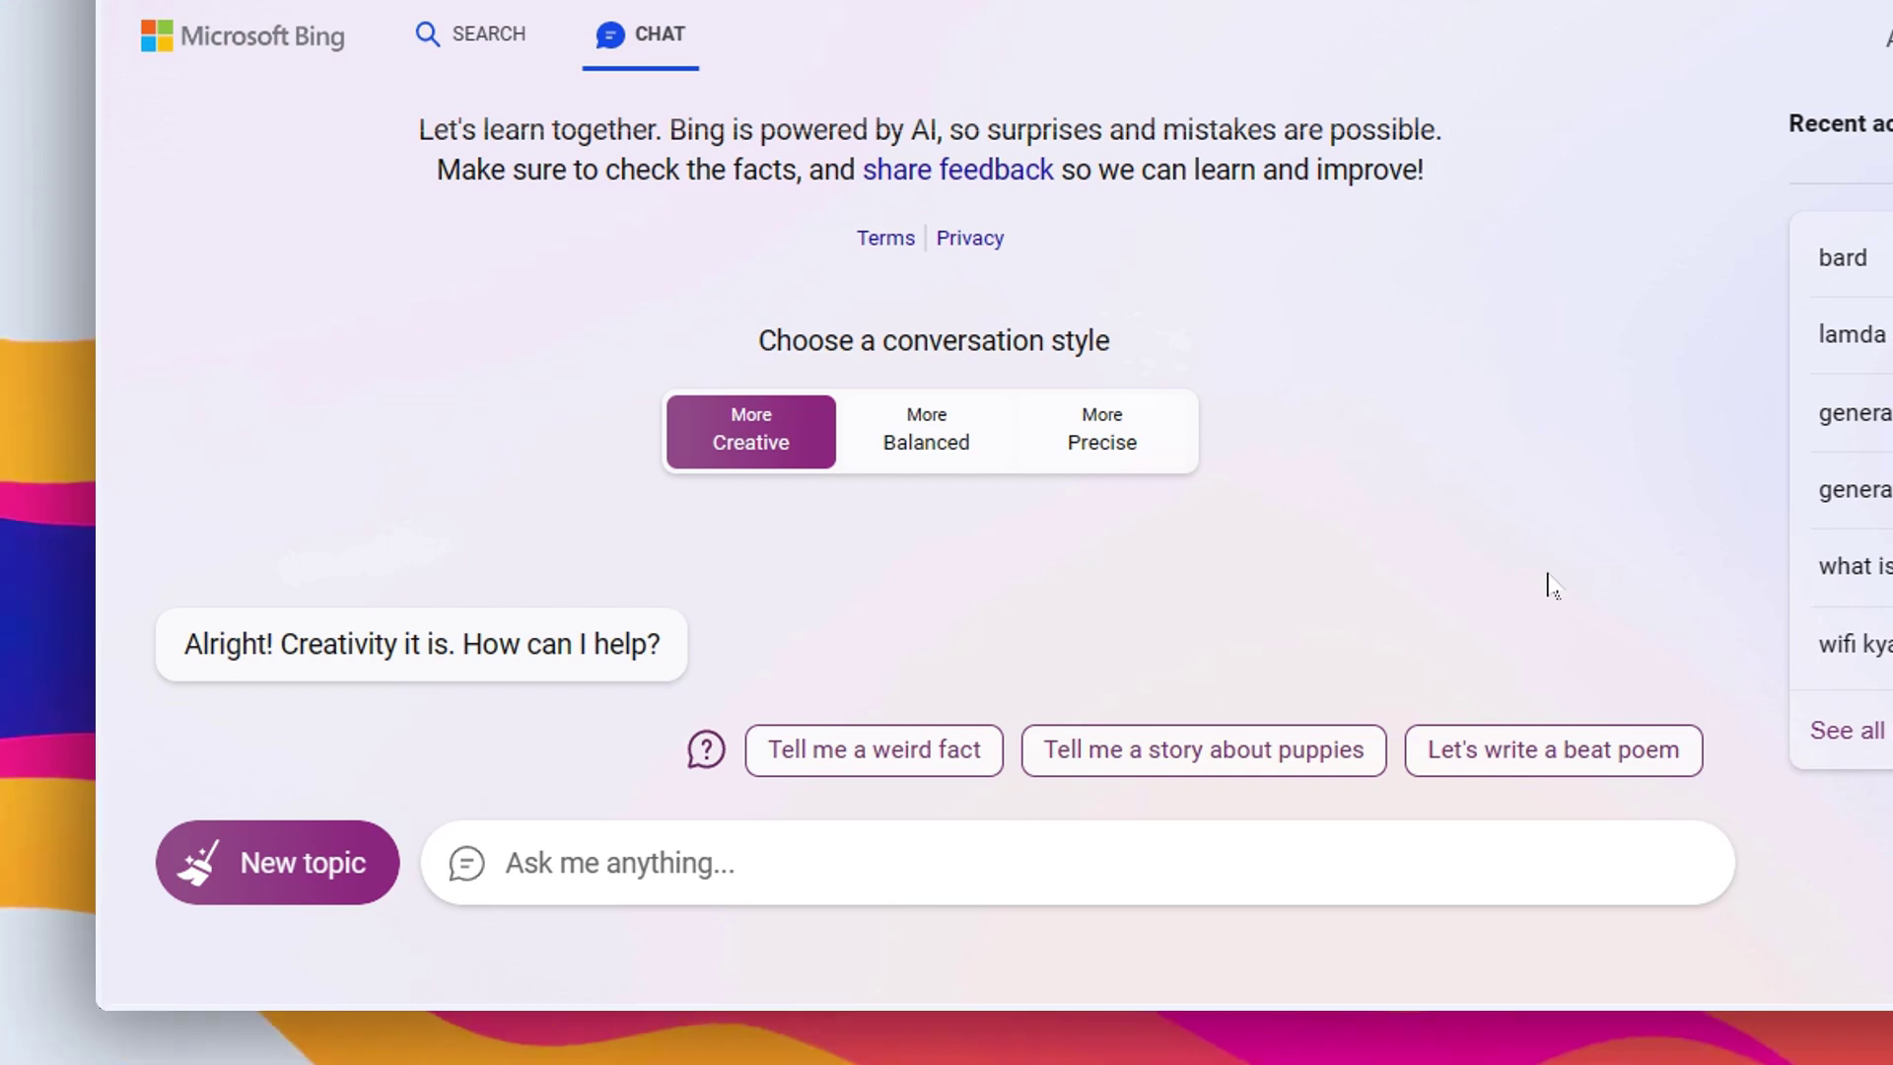
pyautogui.click(959, 464)
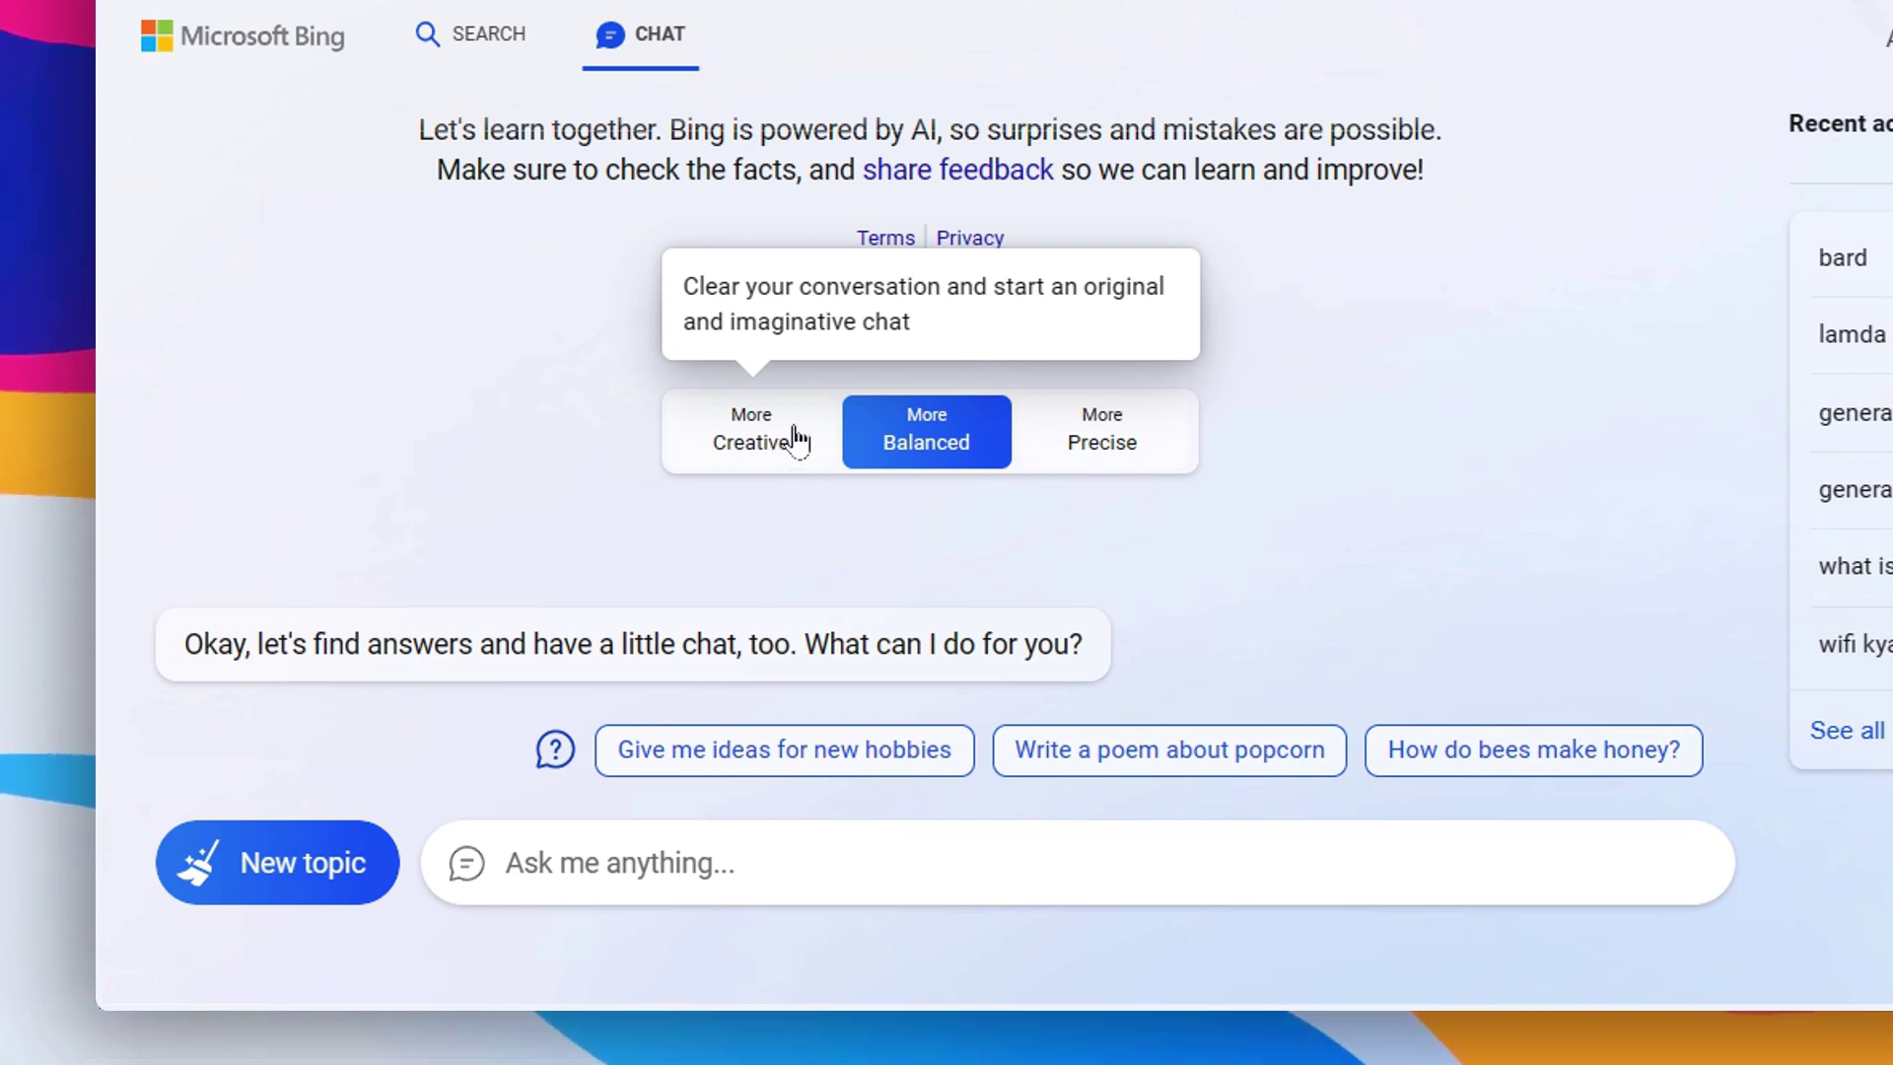
pyautogui.click(1151, 454)
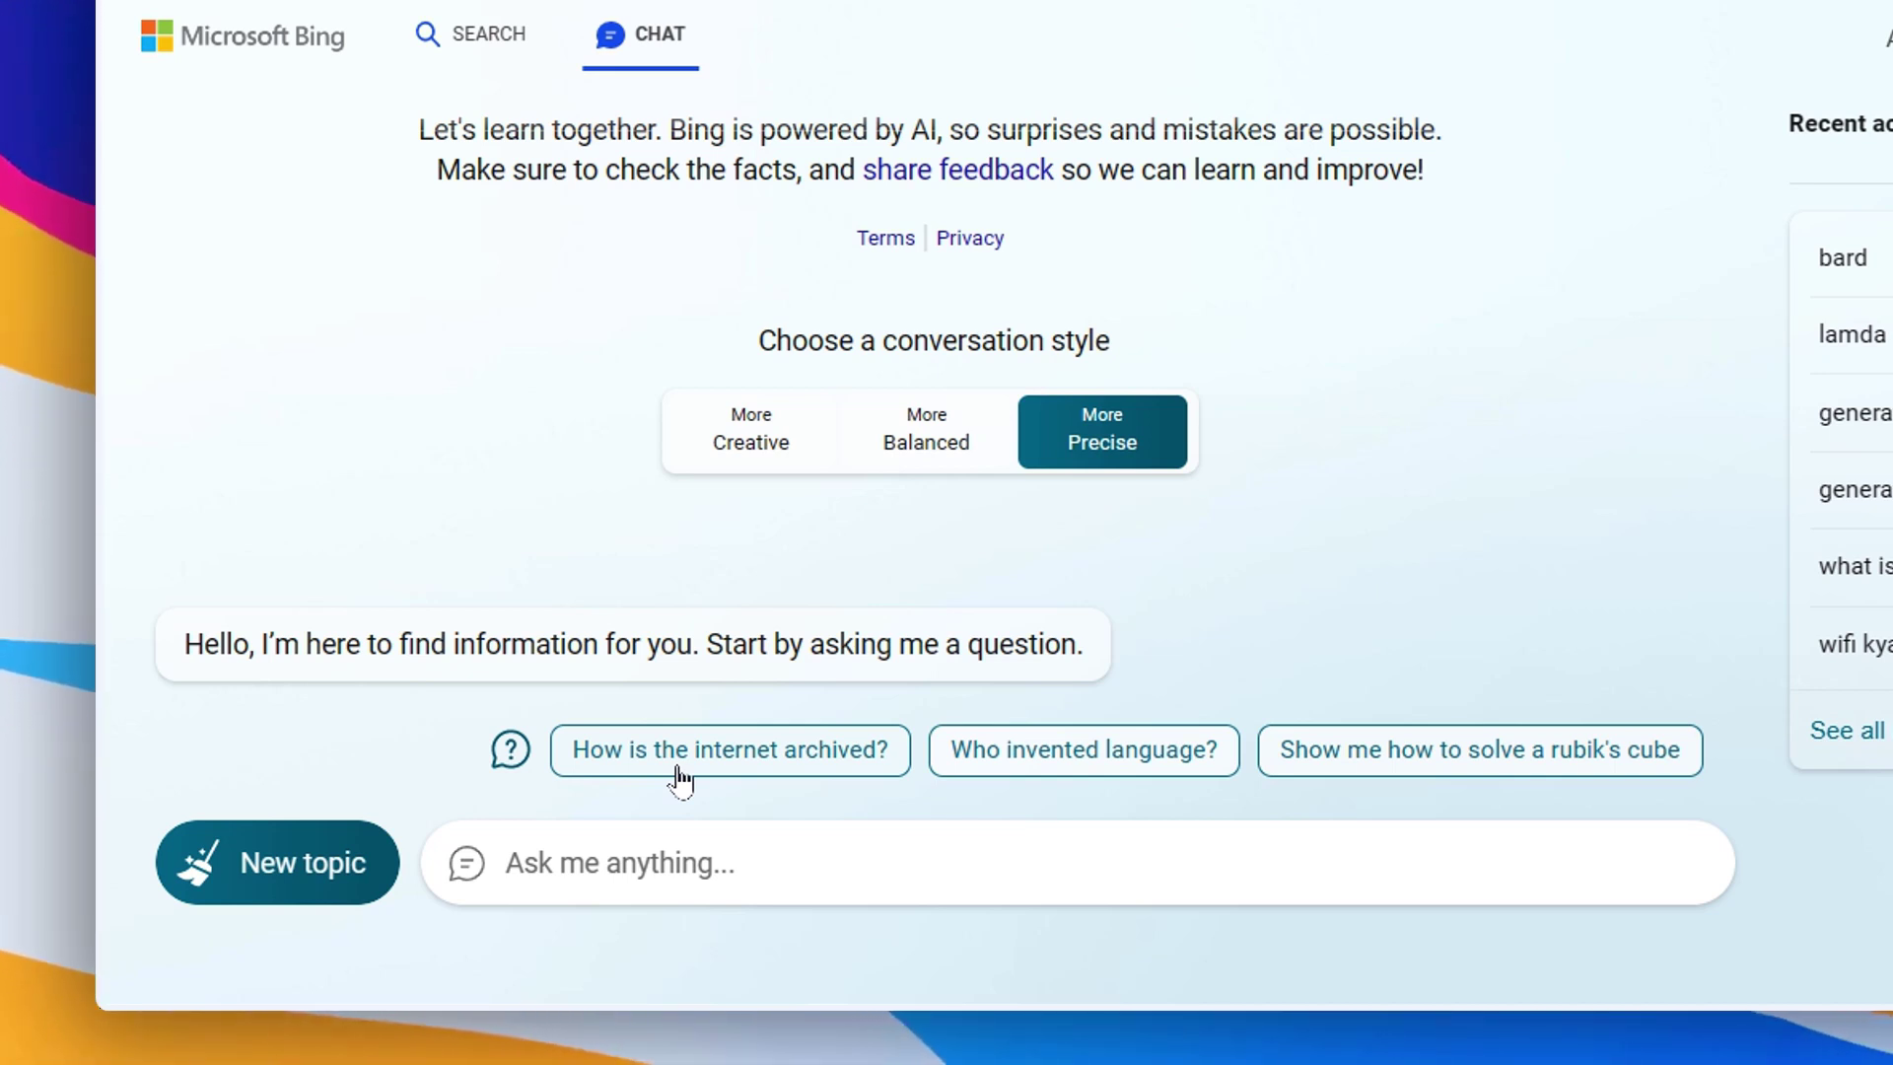
pyautogui.click(918, 468)
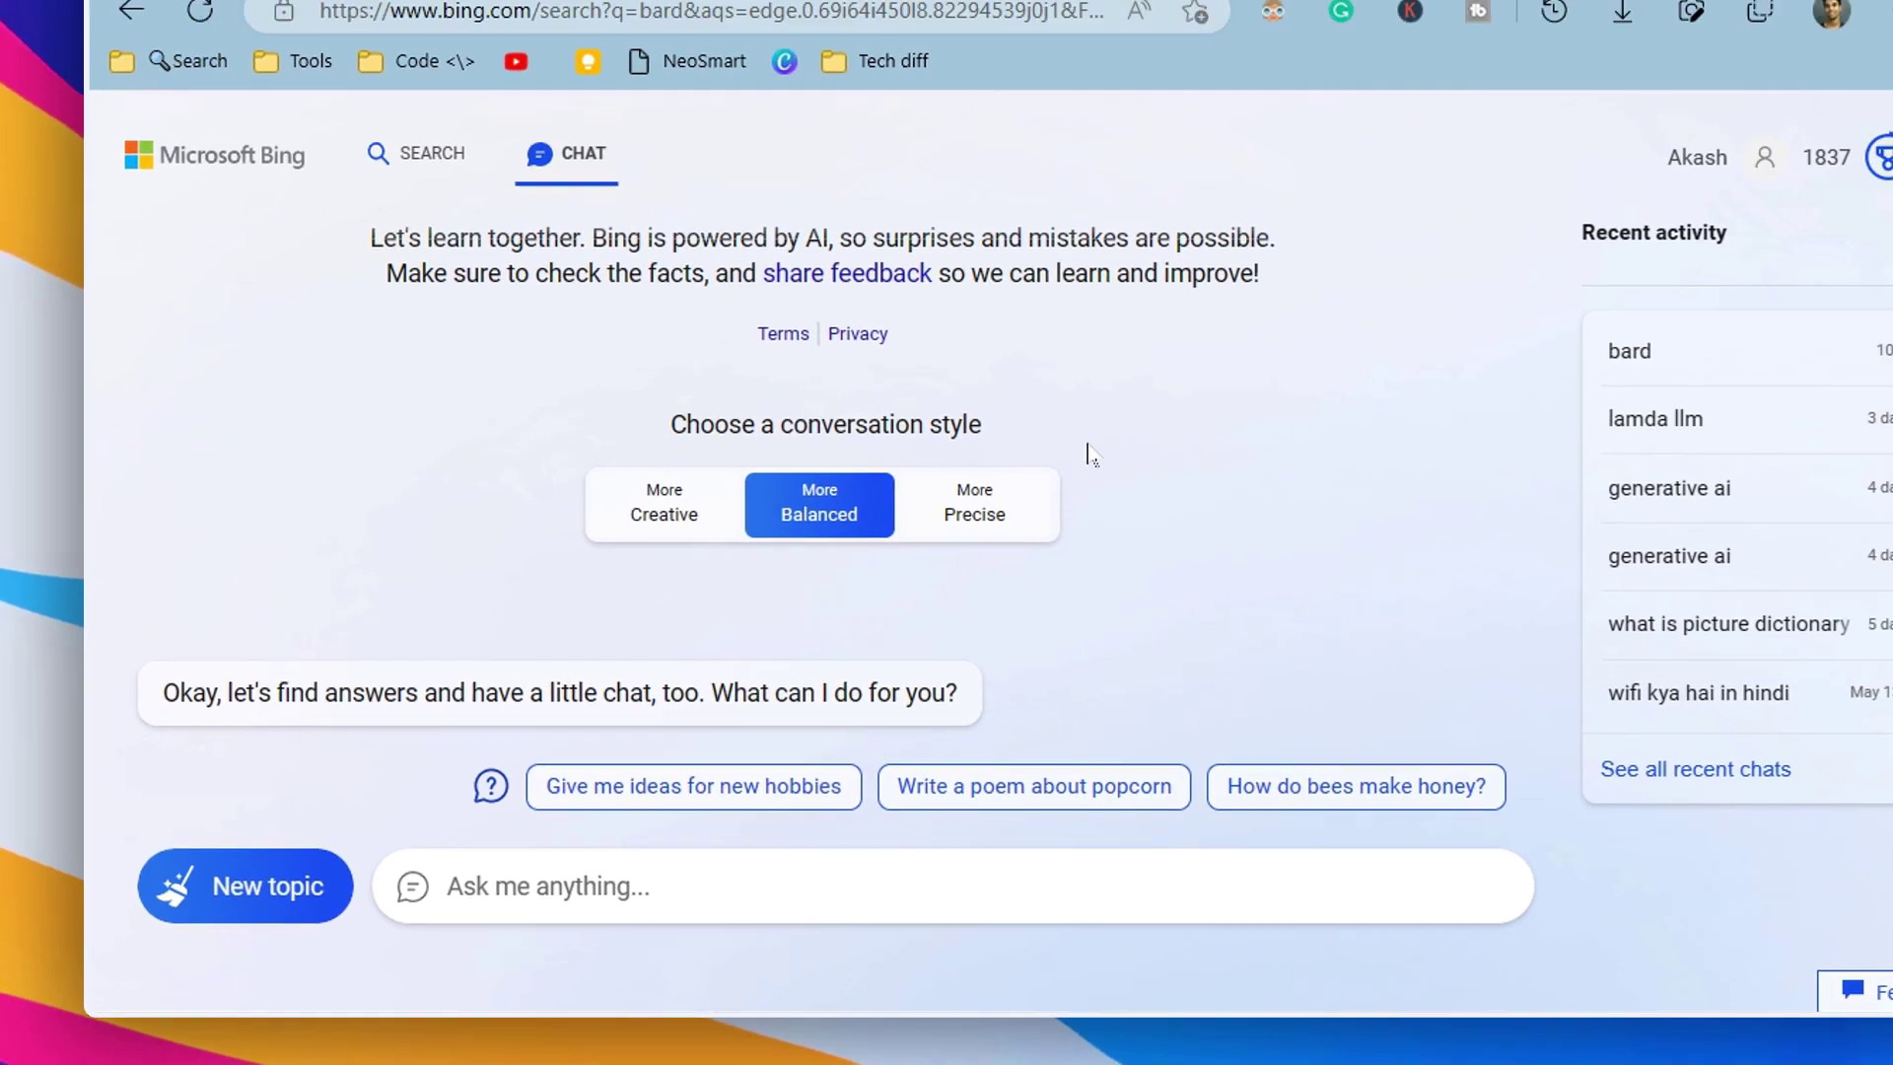
# - Switch Bard to the dark theme and restore the light theme
pyautogui.click(592, 61)
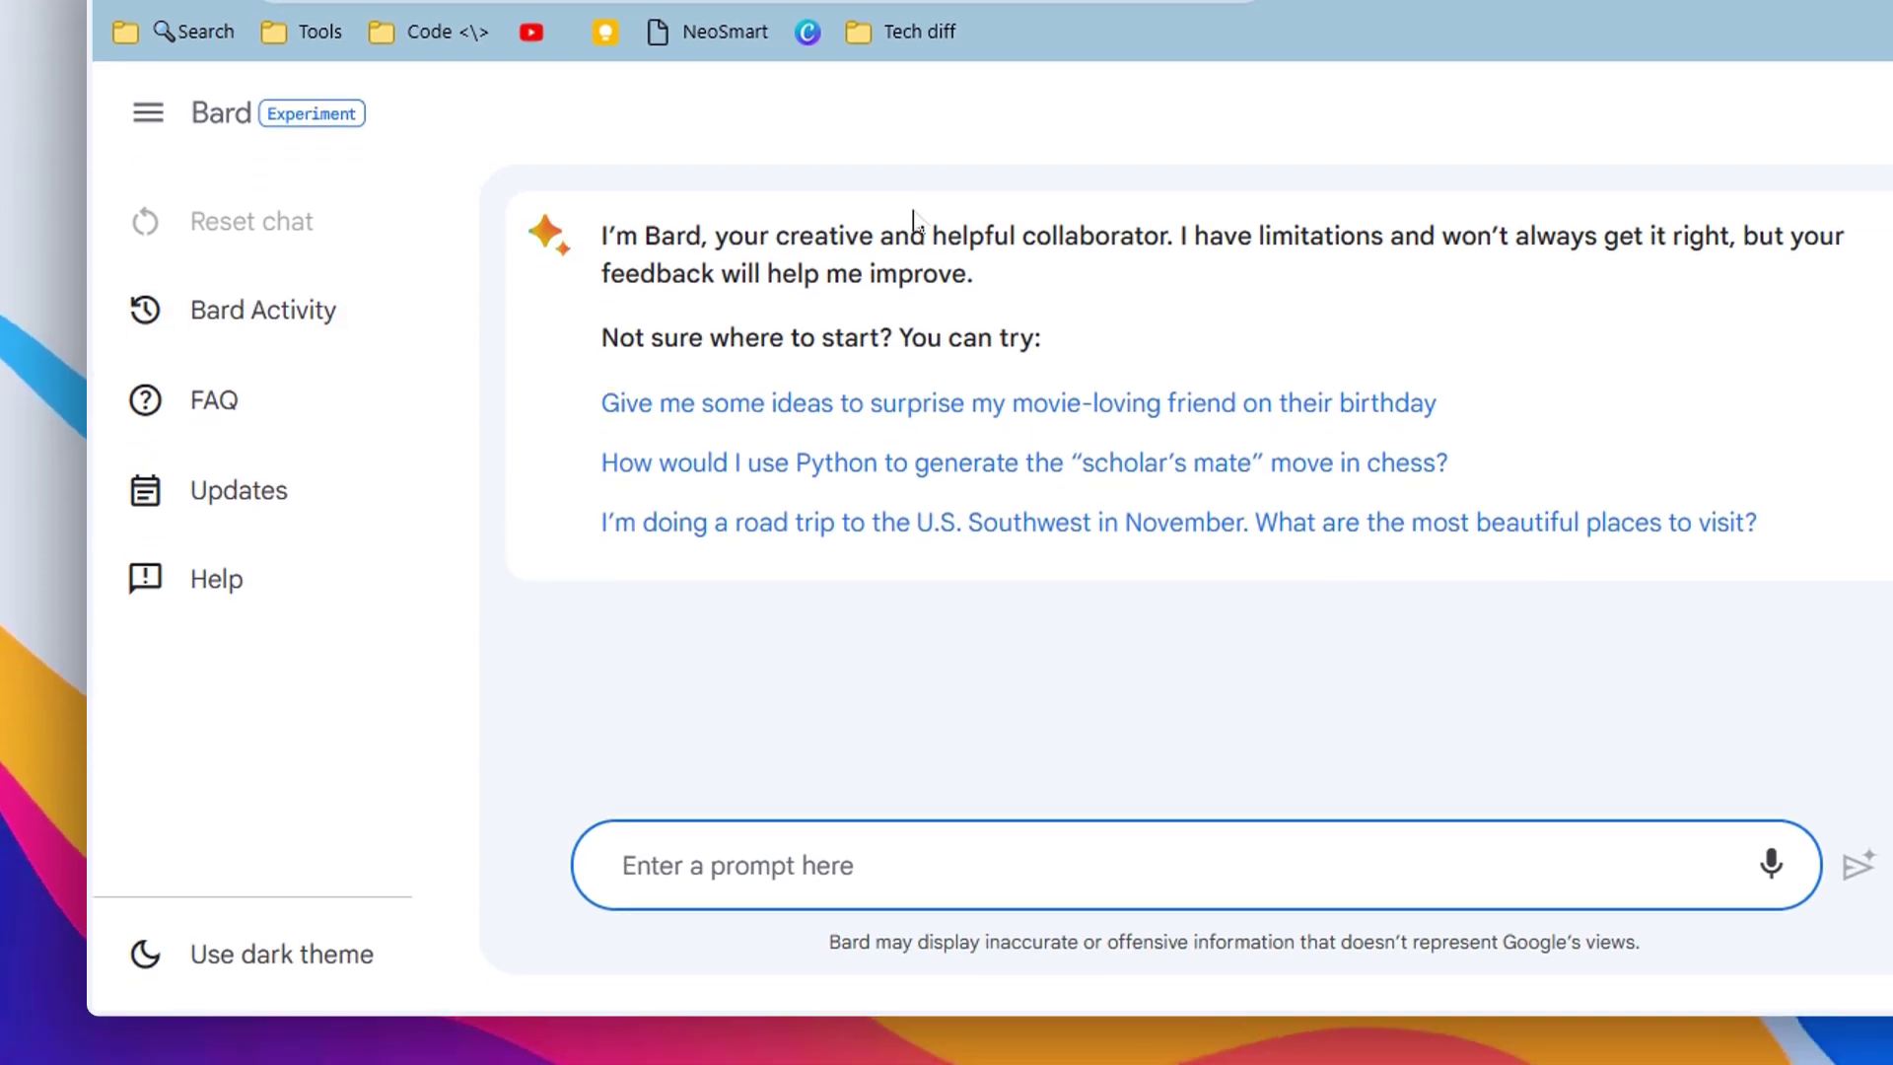
pyautogui.click(275, 932)
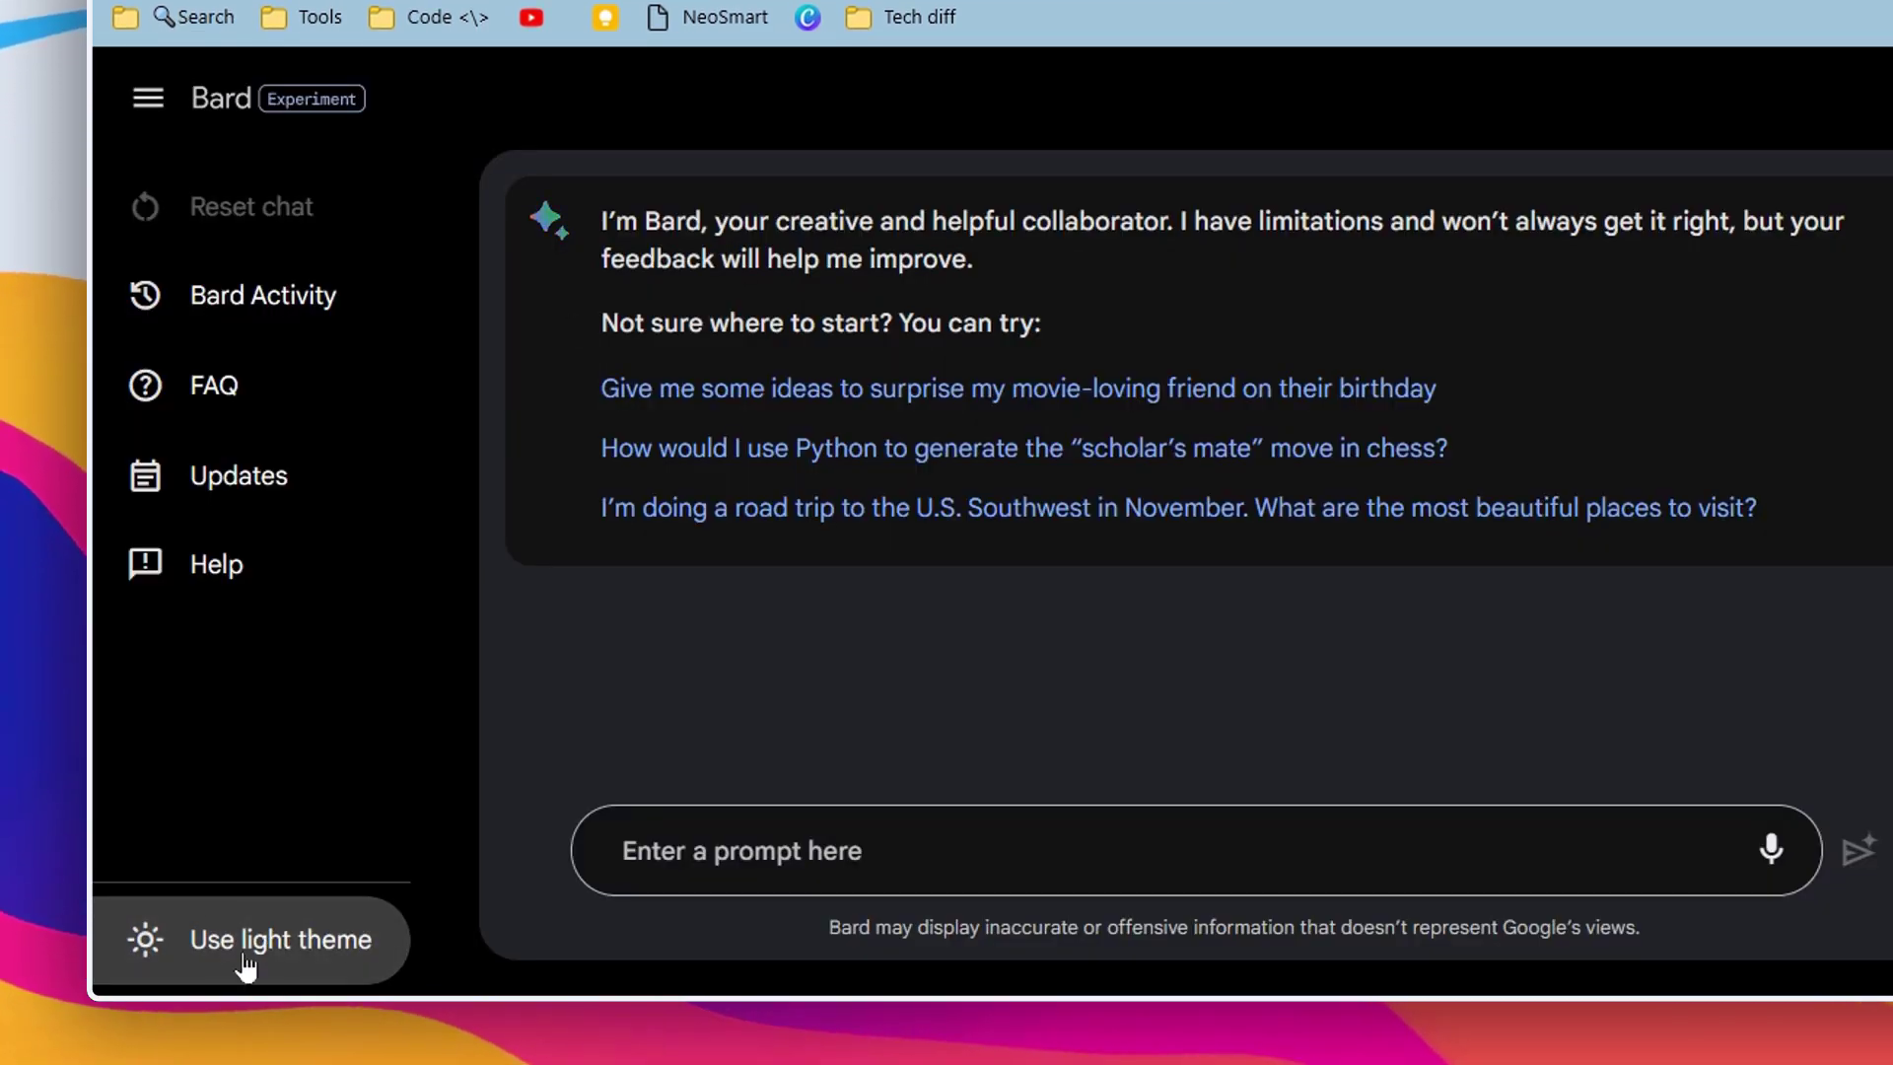
pyautogui.click(245, 962)
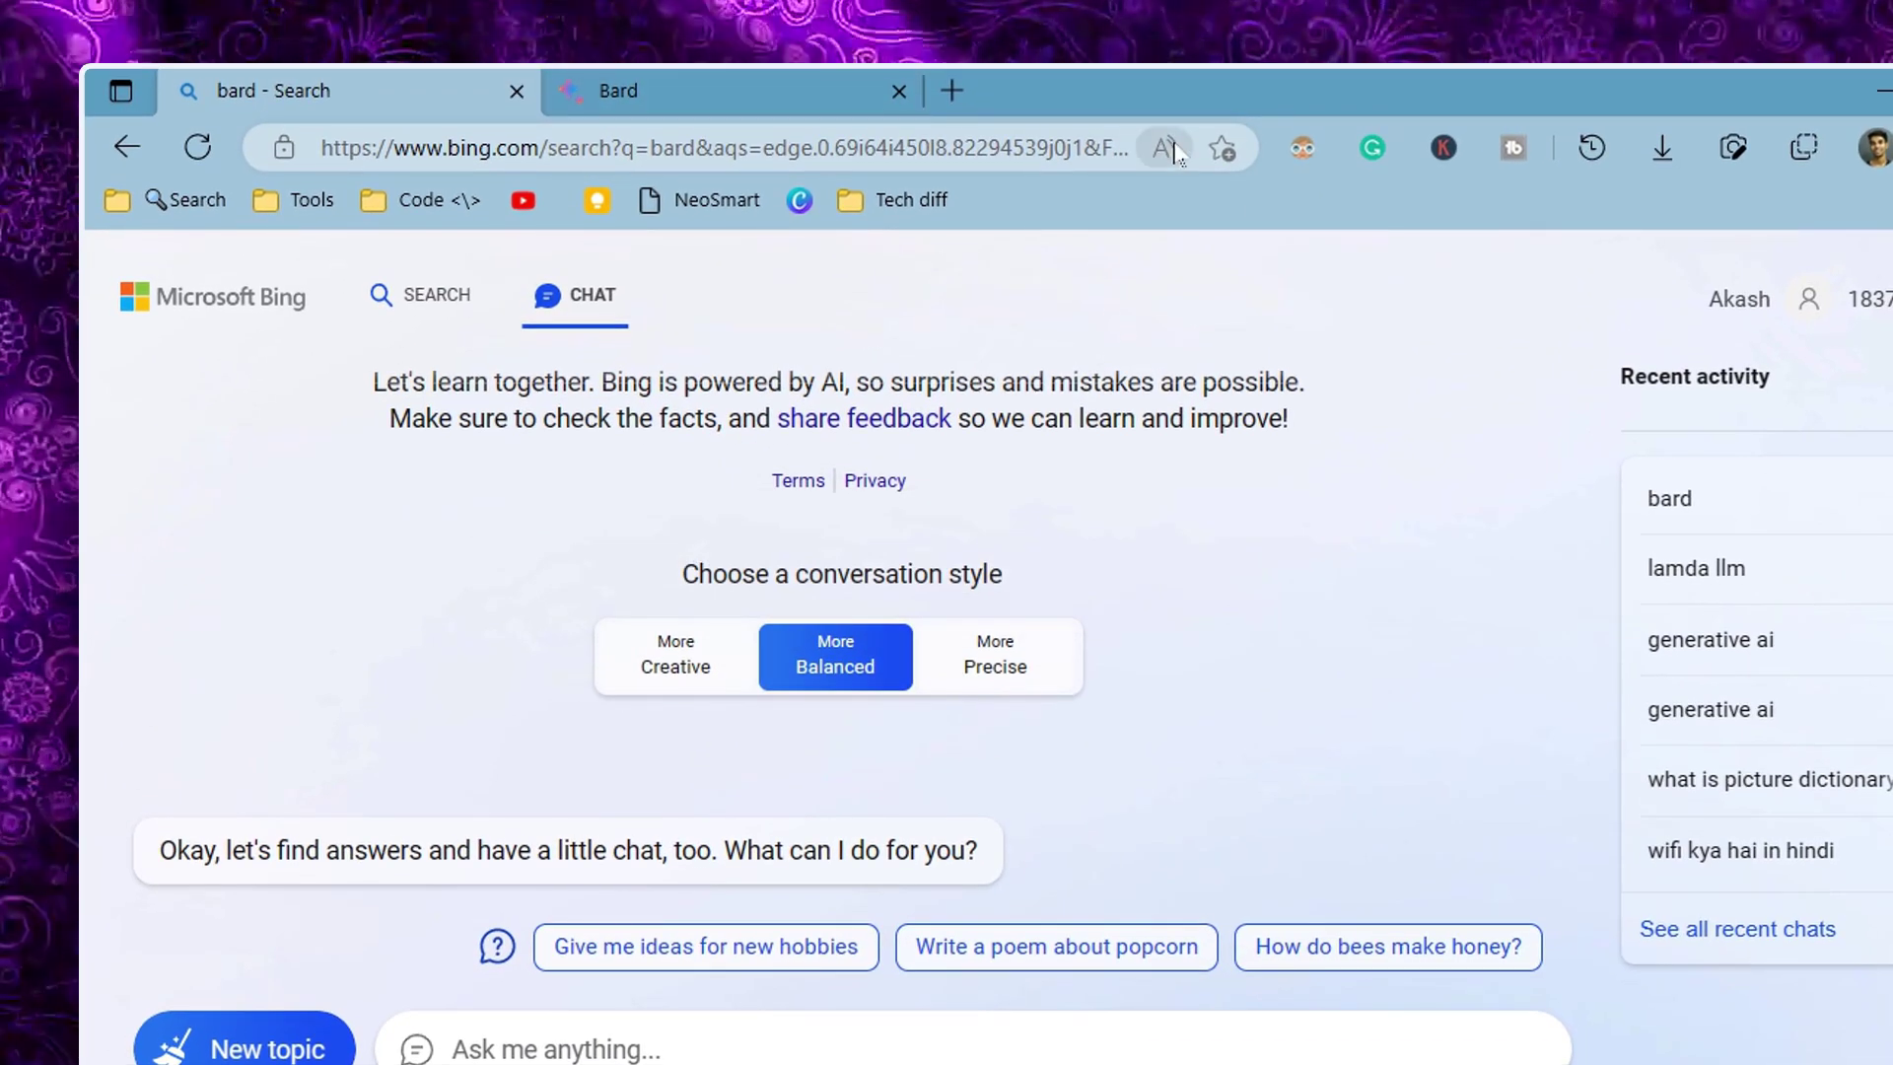
# - View the Dark Reader extension's options for the Bing page and close them
pyautogui.click(1302, 143)
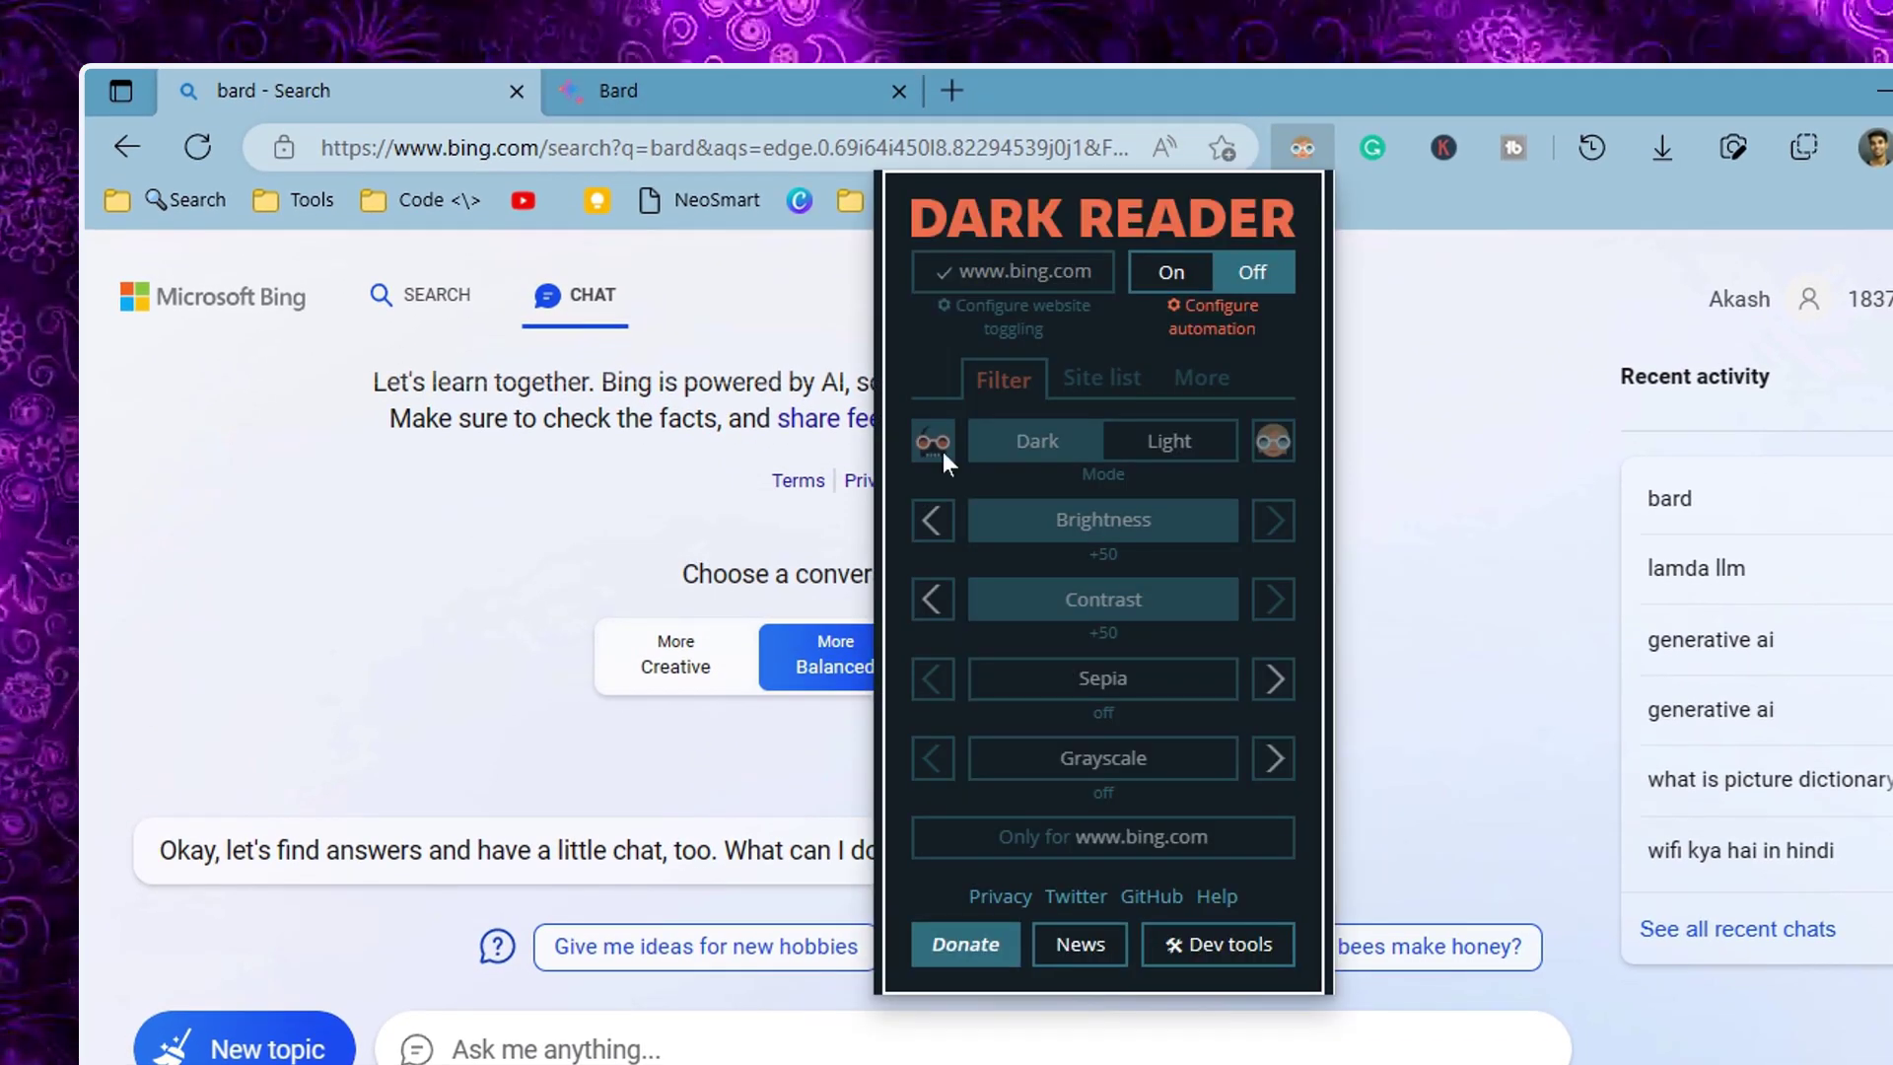
pyautogui.click(434, 79)
pyautogui.hotkey('ctrl', 'Tab')
pyautogui.hotkey('ctrl', 'Tab')
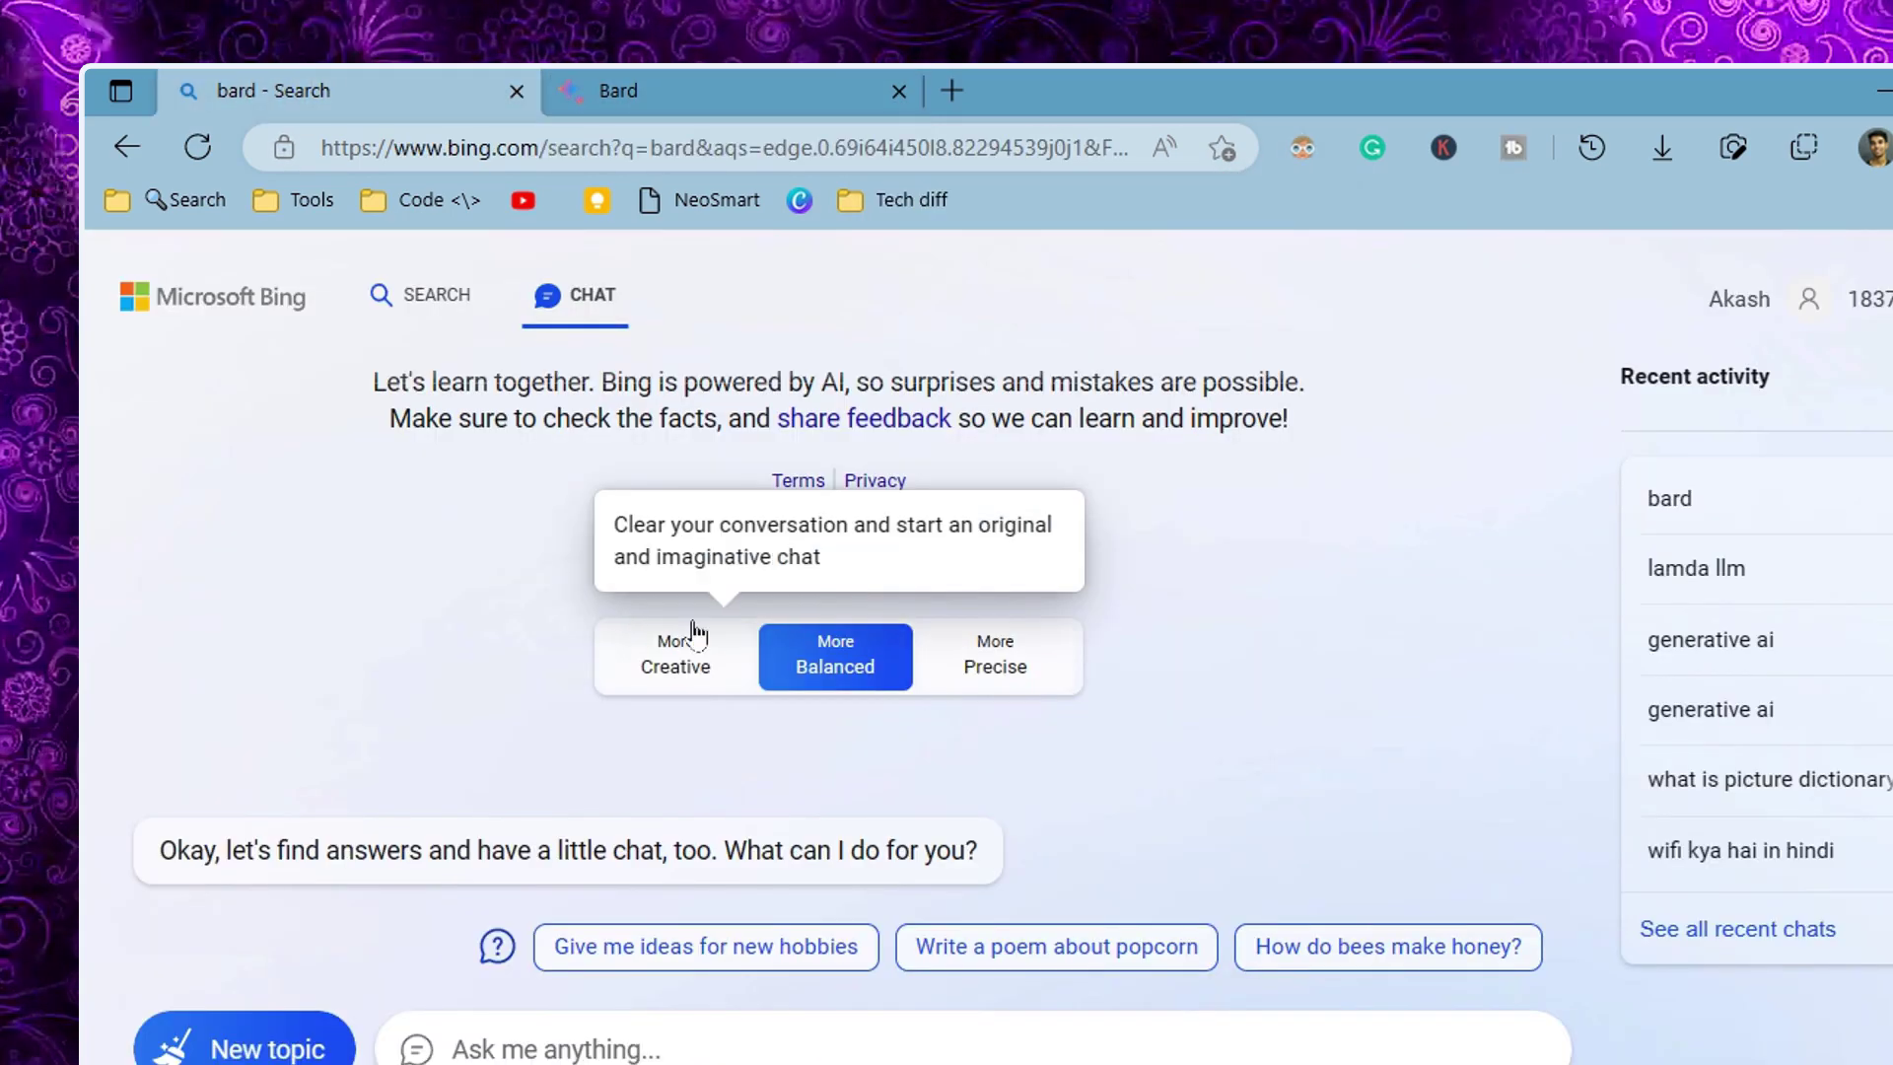
# - Review the activity storage and auto-delete settings on the Bard Activity page, and close that page
pyautogui.hotkey('ctrl', 'Tab')
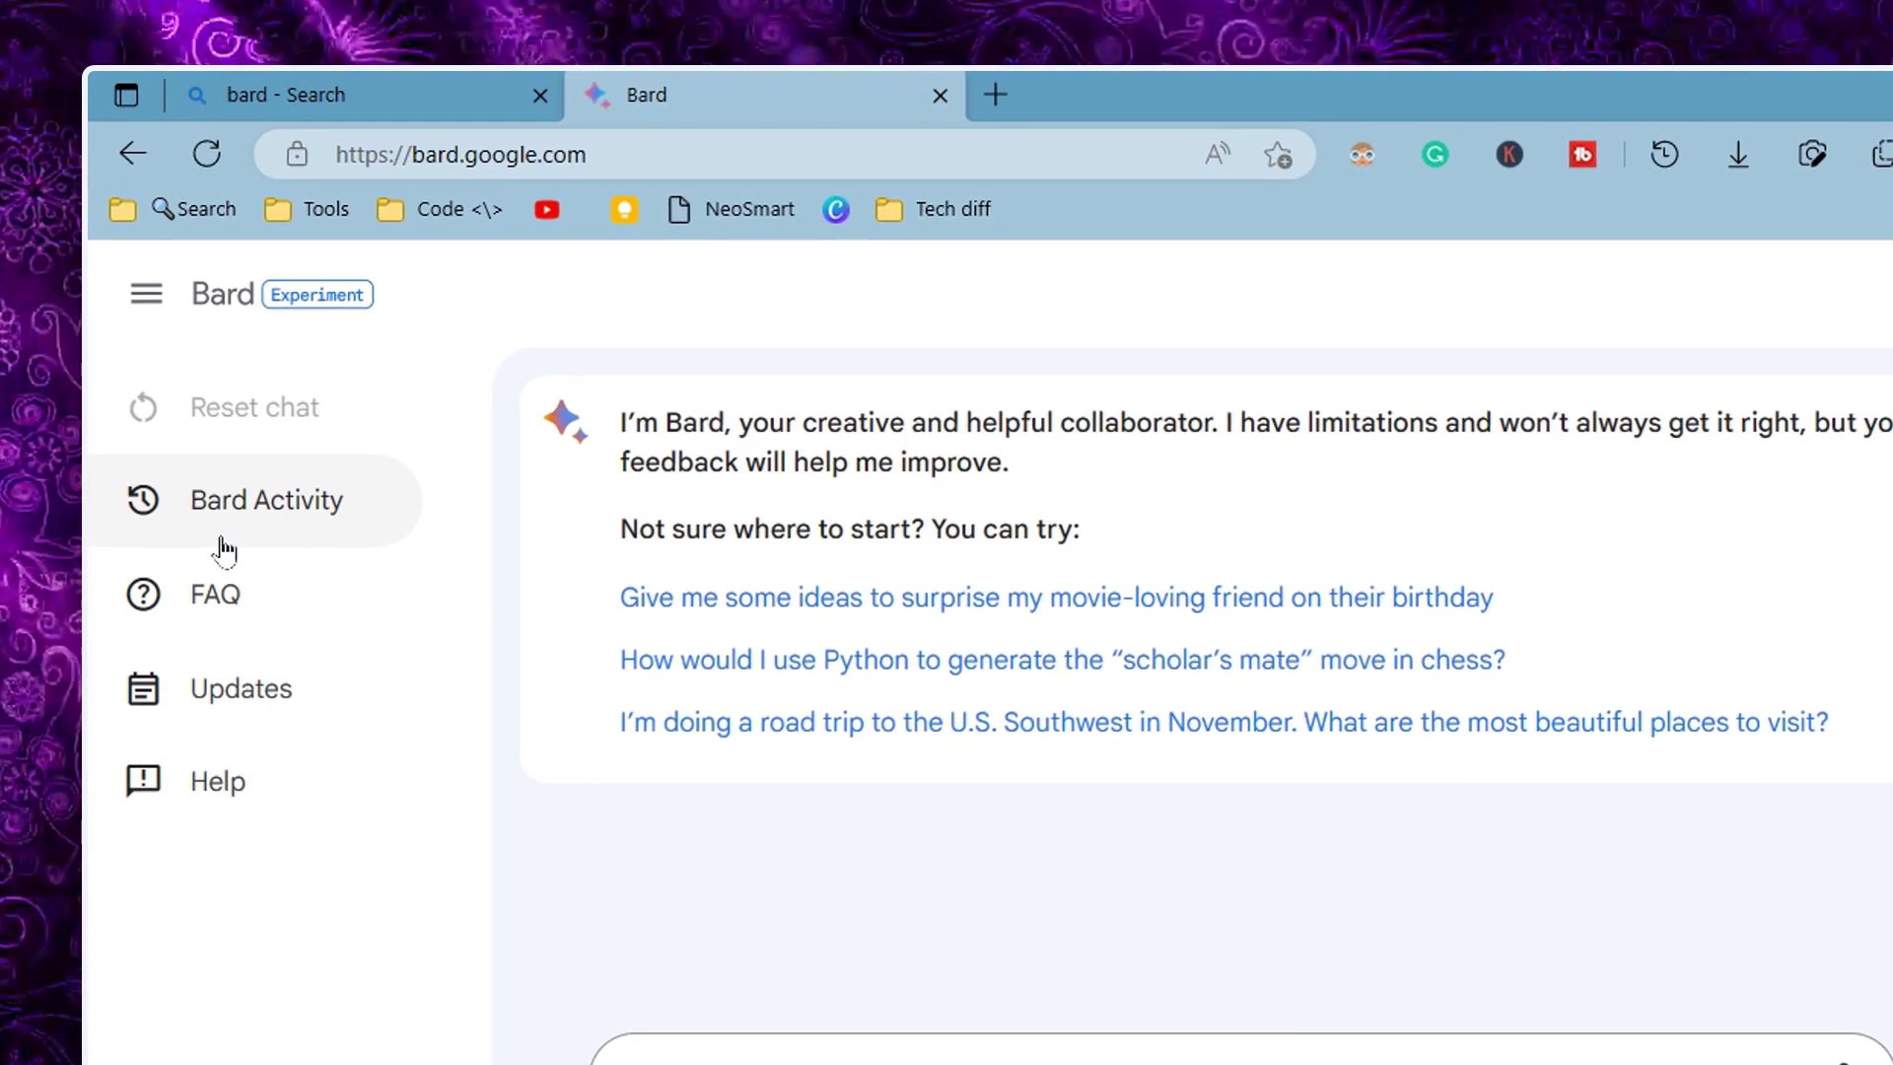
pyautogui.click(223, 540)
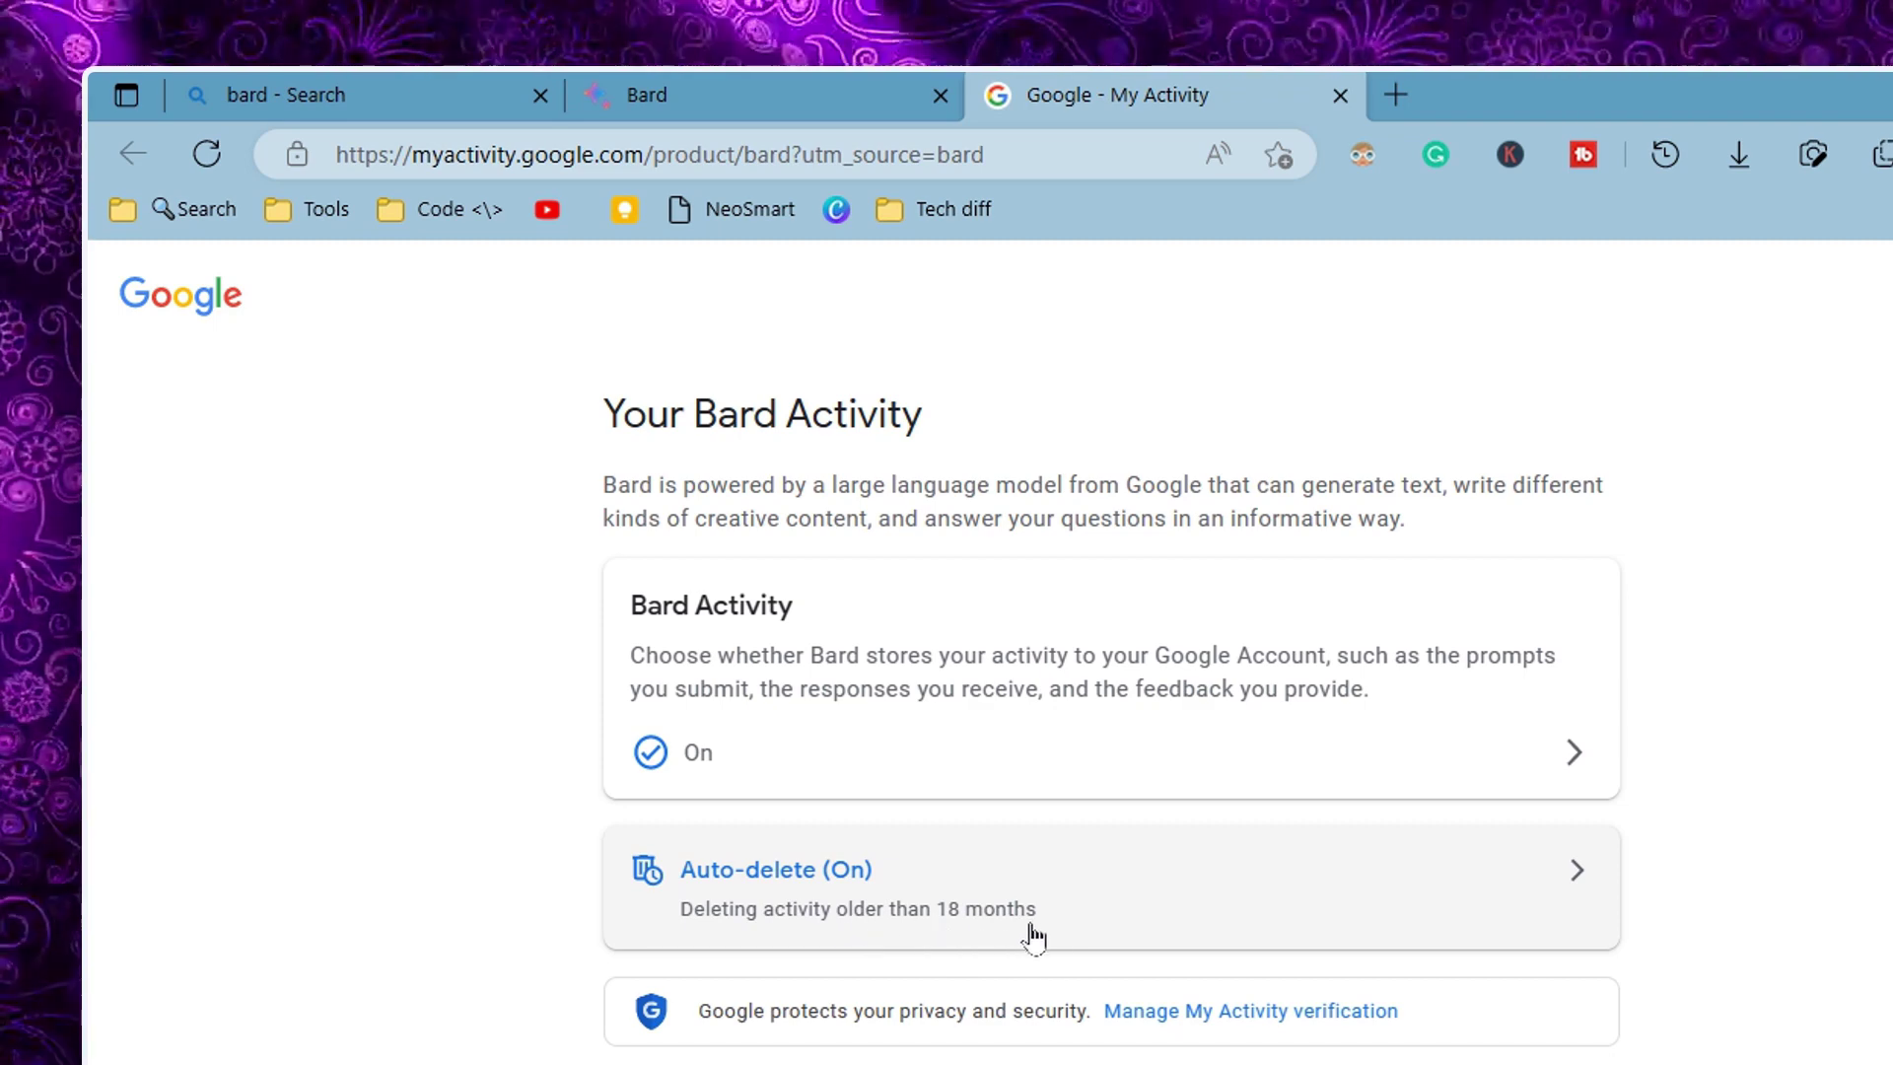
pyautogui.click(829, 84)
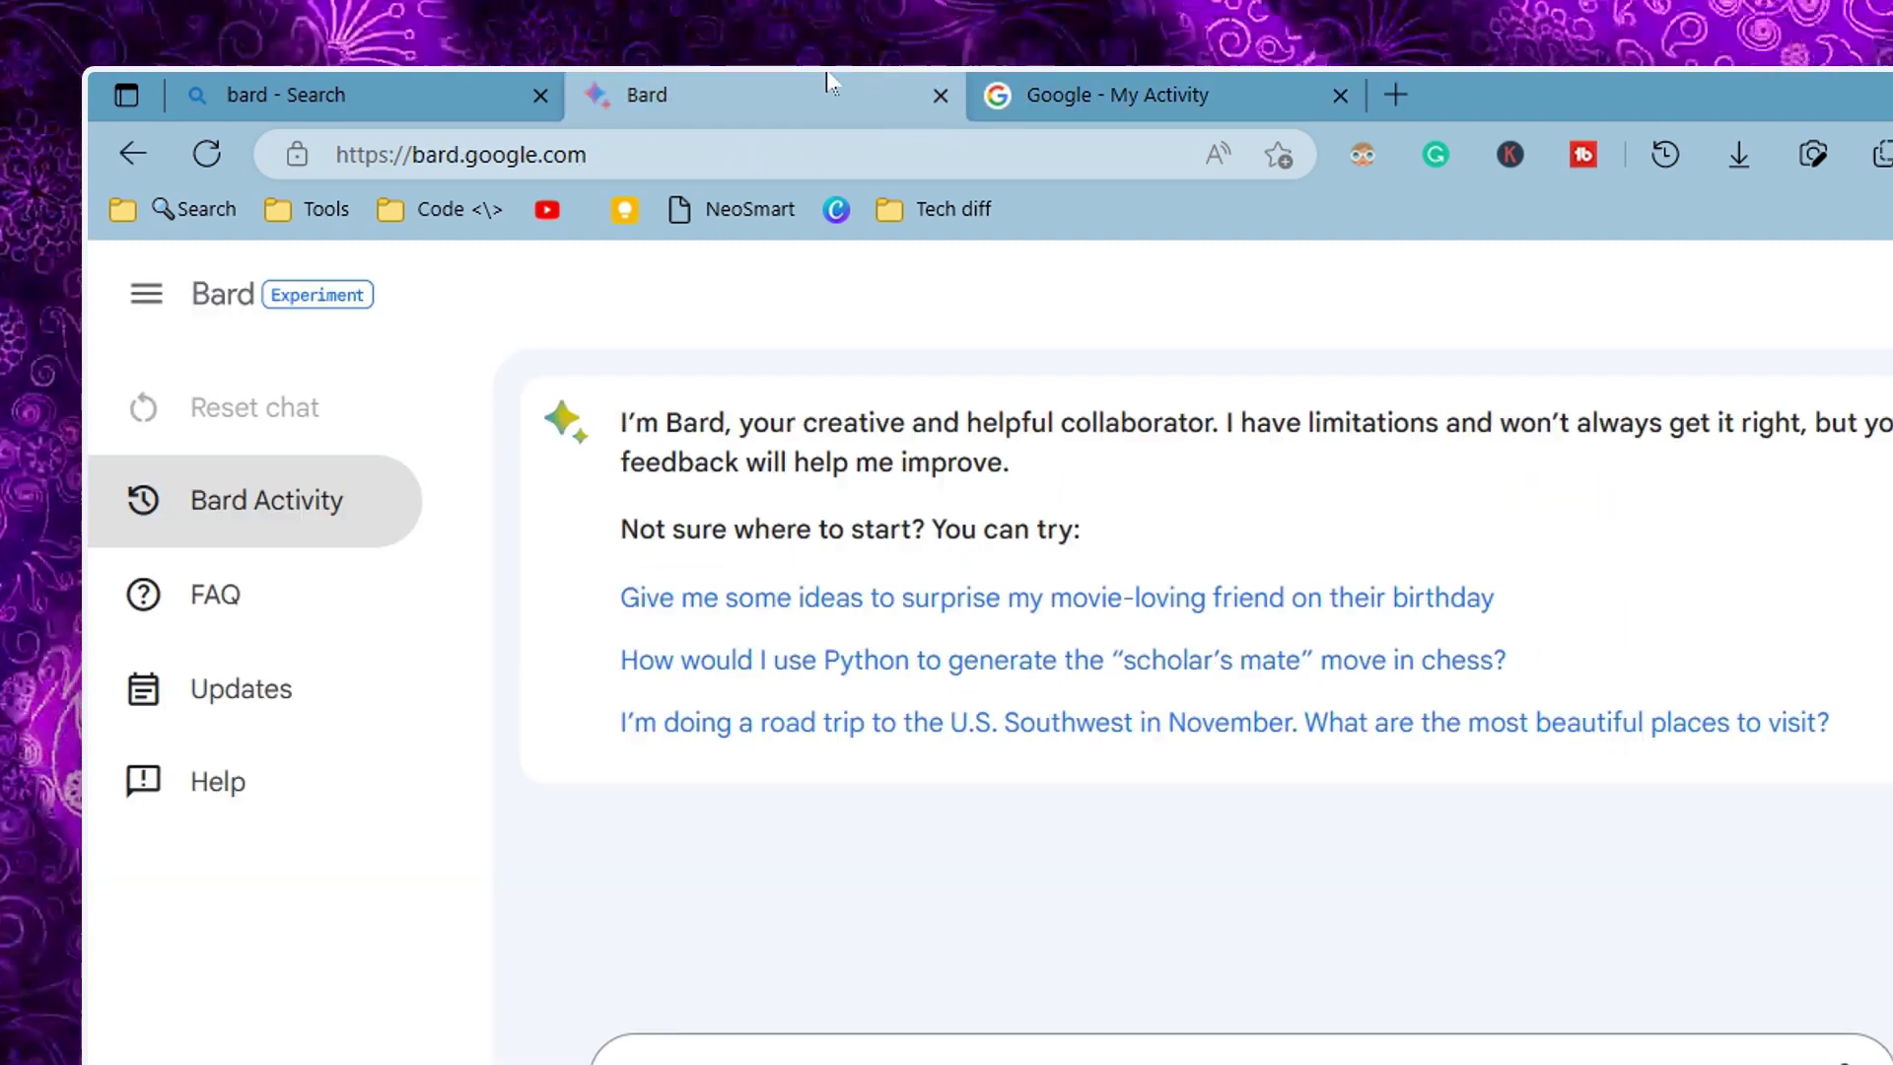
pyautogui.click(1339, 96)
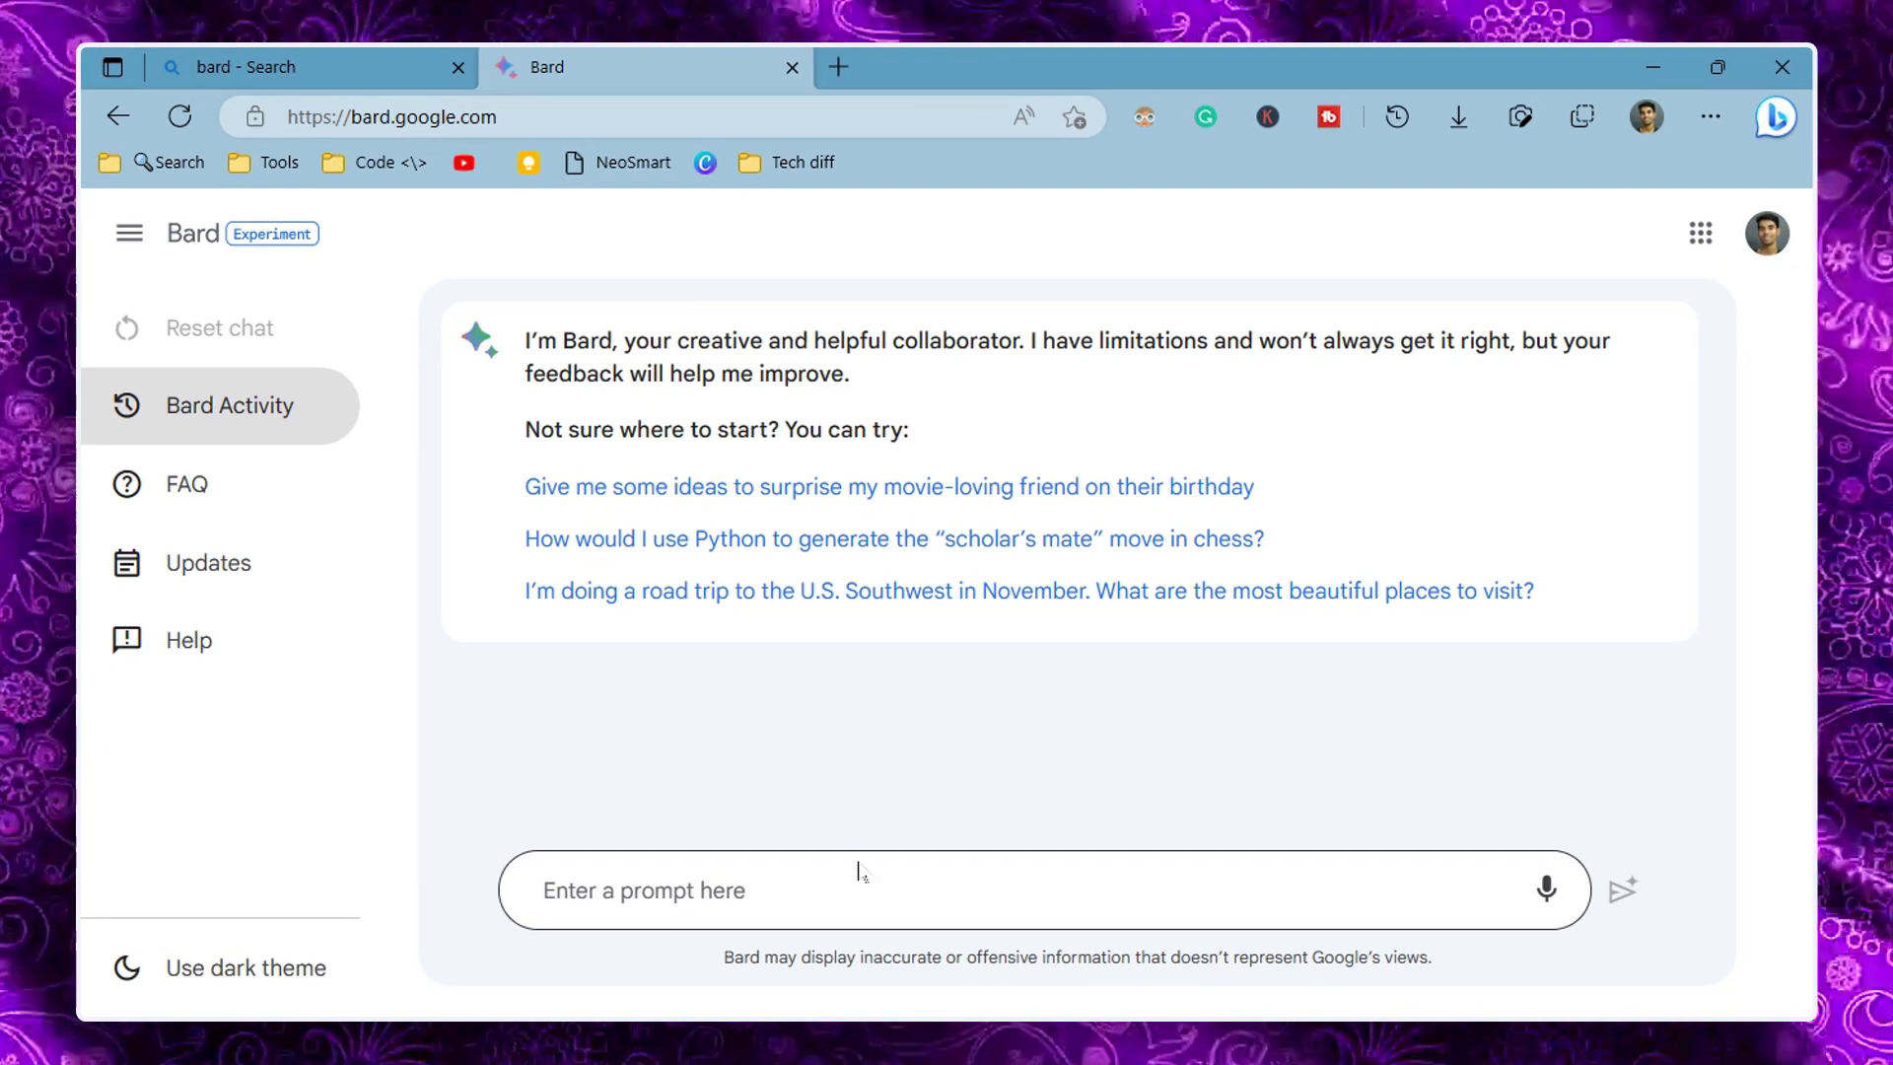
# - Enter the prompt "how ai can help" in Bard without sending it
pyautogui.click(855, 883)
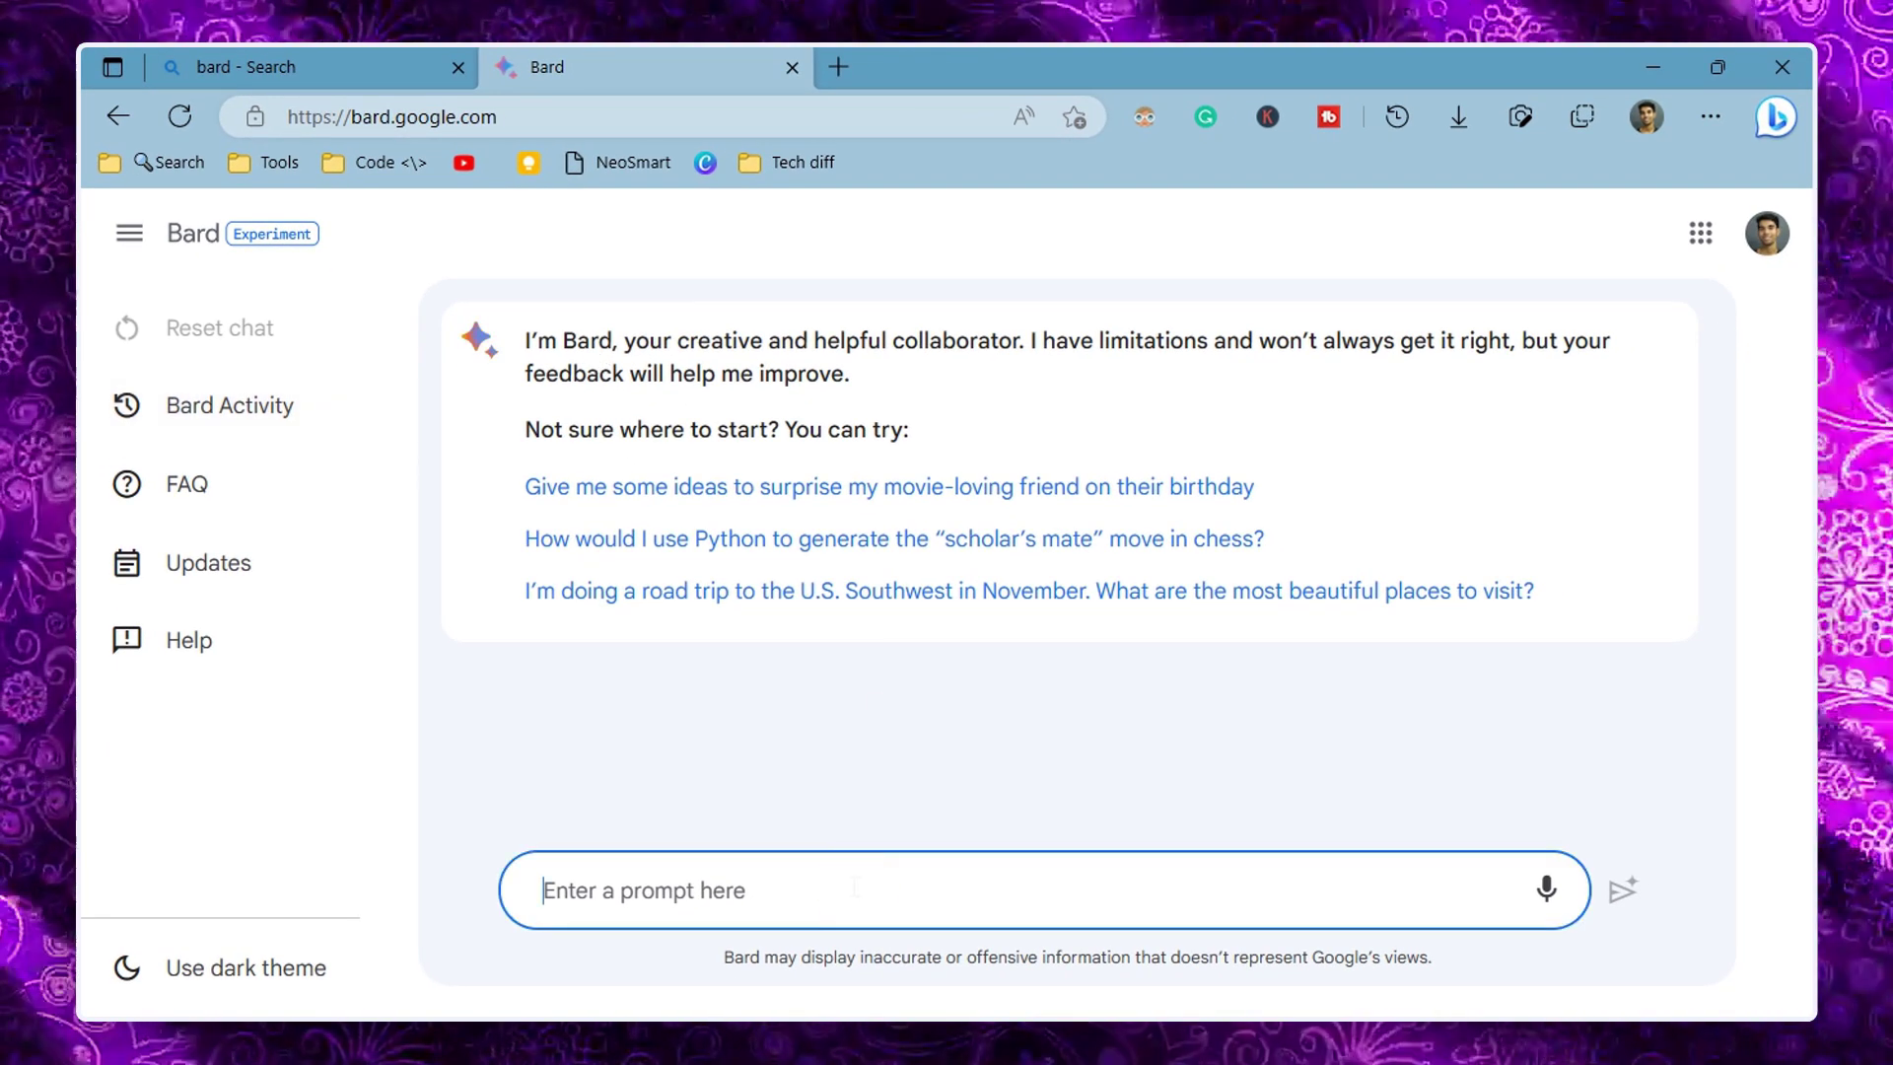
pyautogui.write('a')
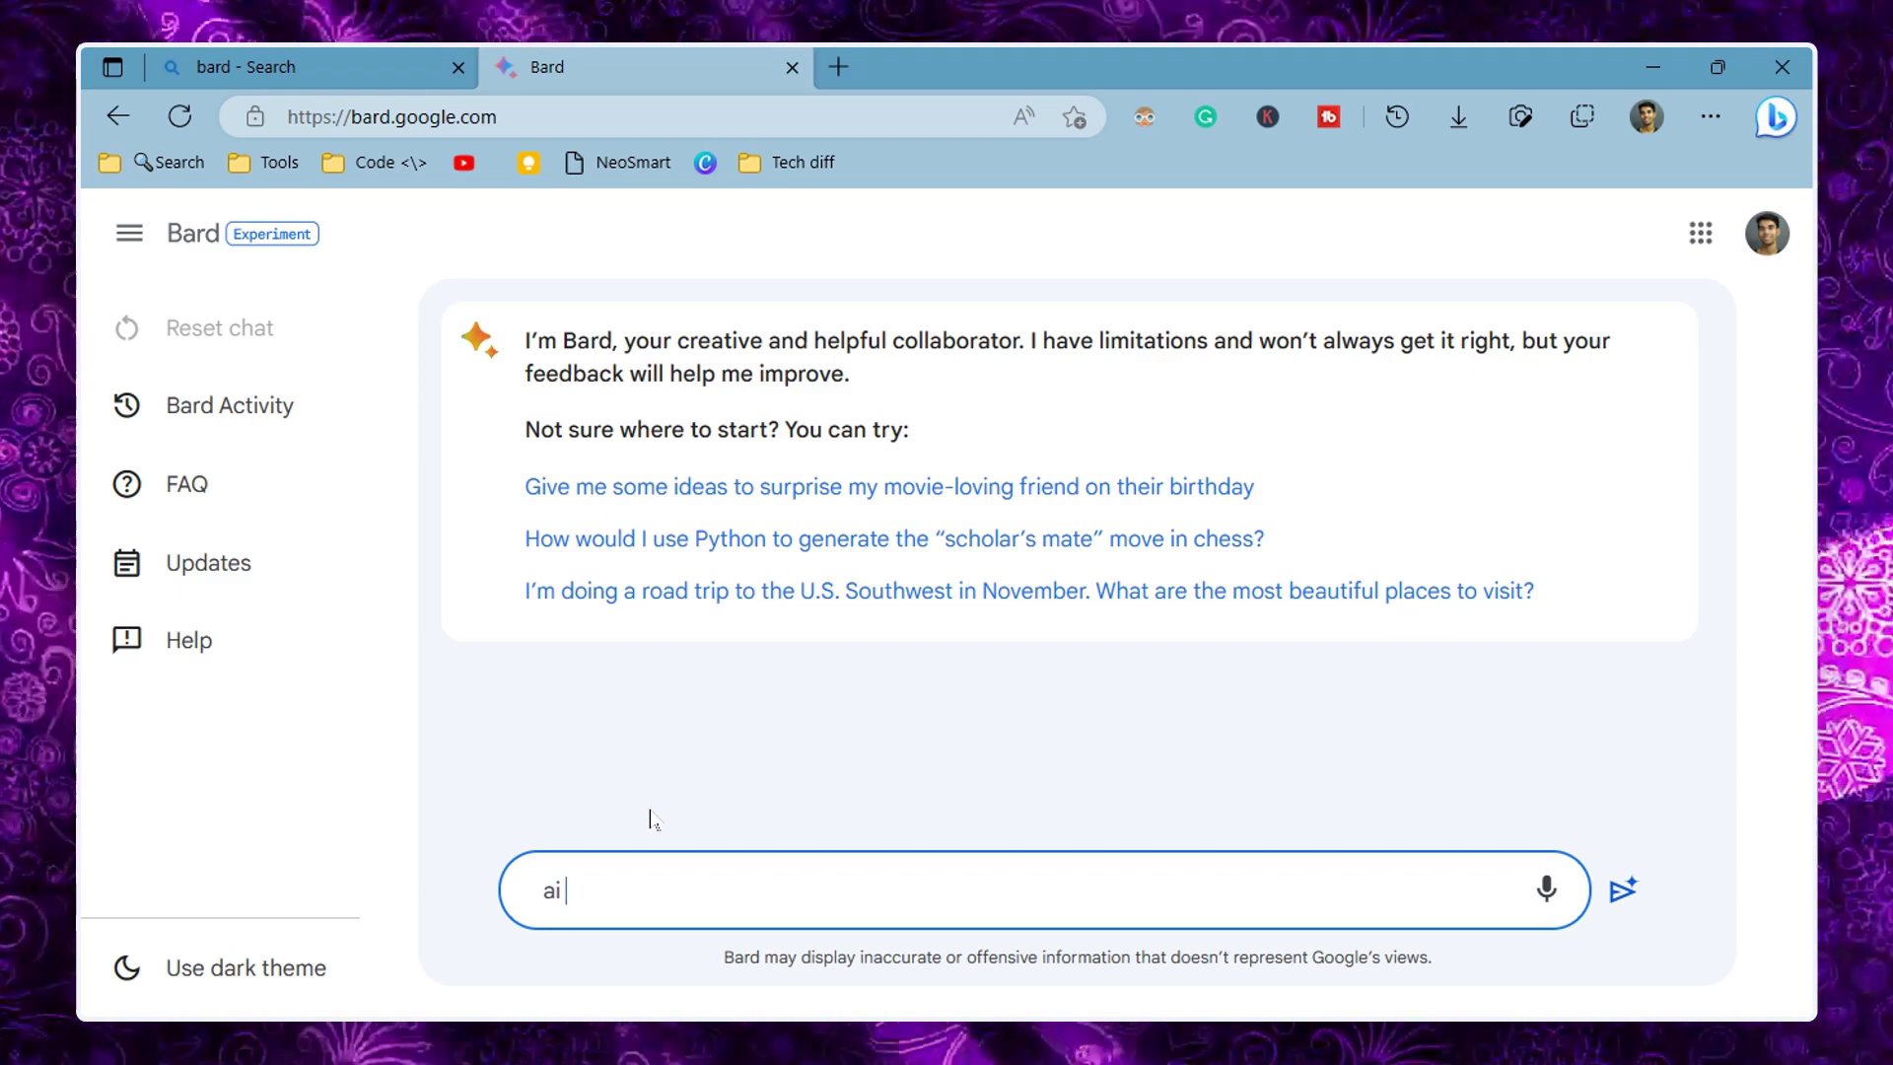
pyautogui.write('i')
pyautogui.press('Home')
pyautogui.write('how')
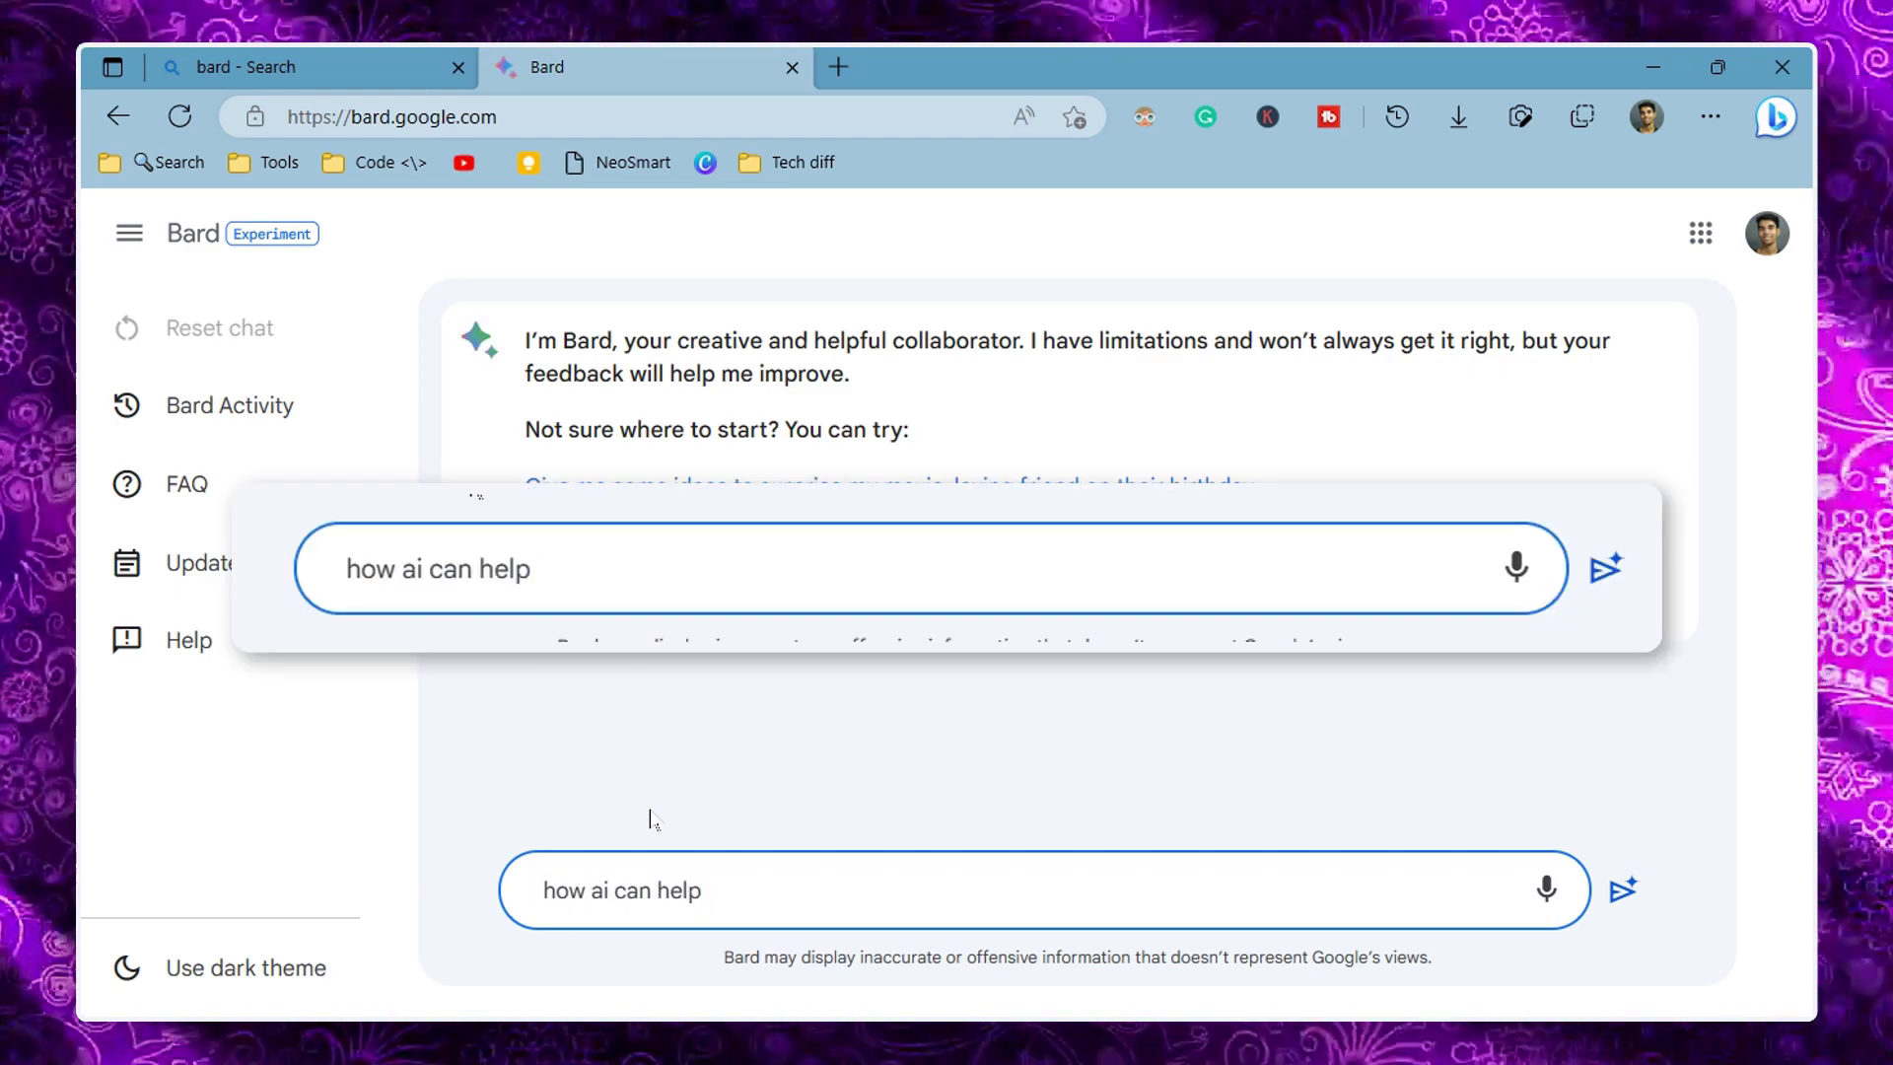
# - Copy the prompt "how ai can help" into Bing chat and submit it in both Bing and Bard
pyautogui.hotkey('ctrl', 'a')
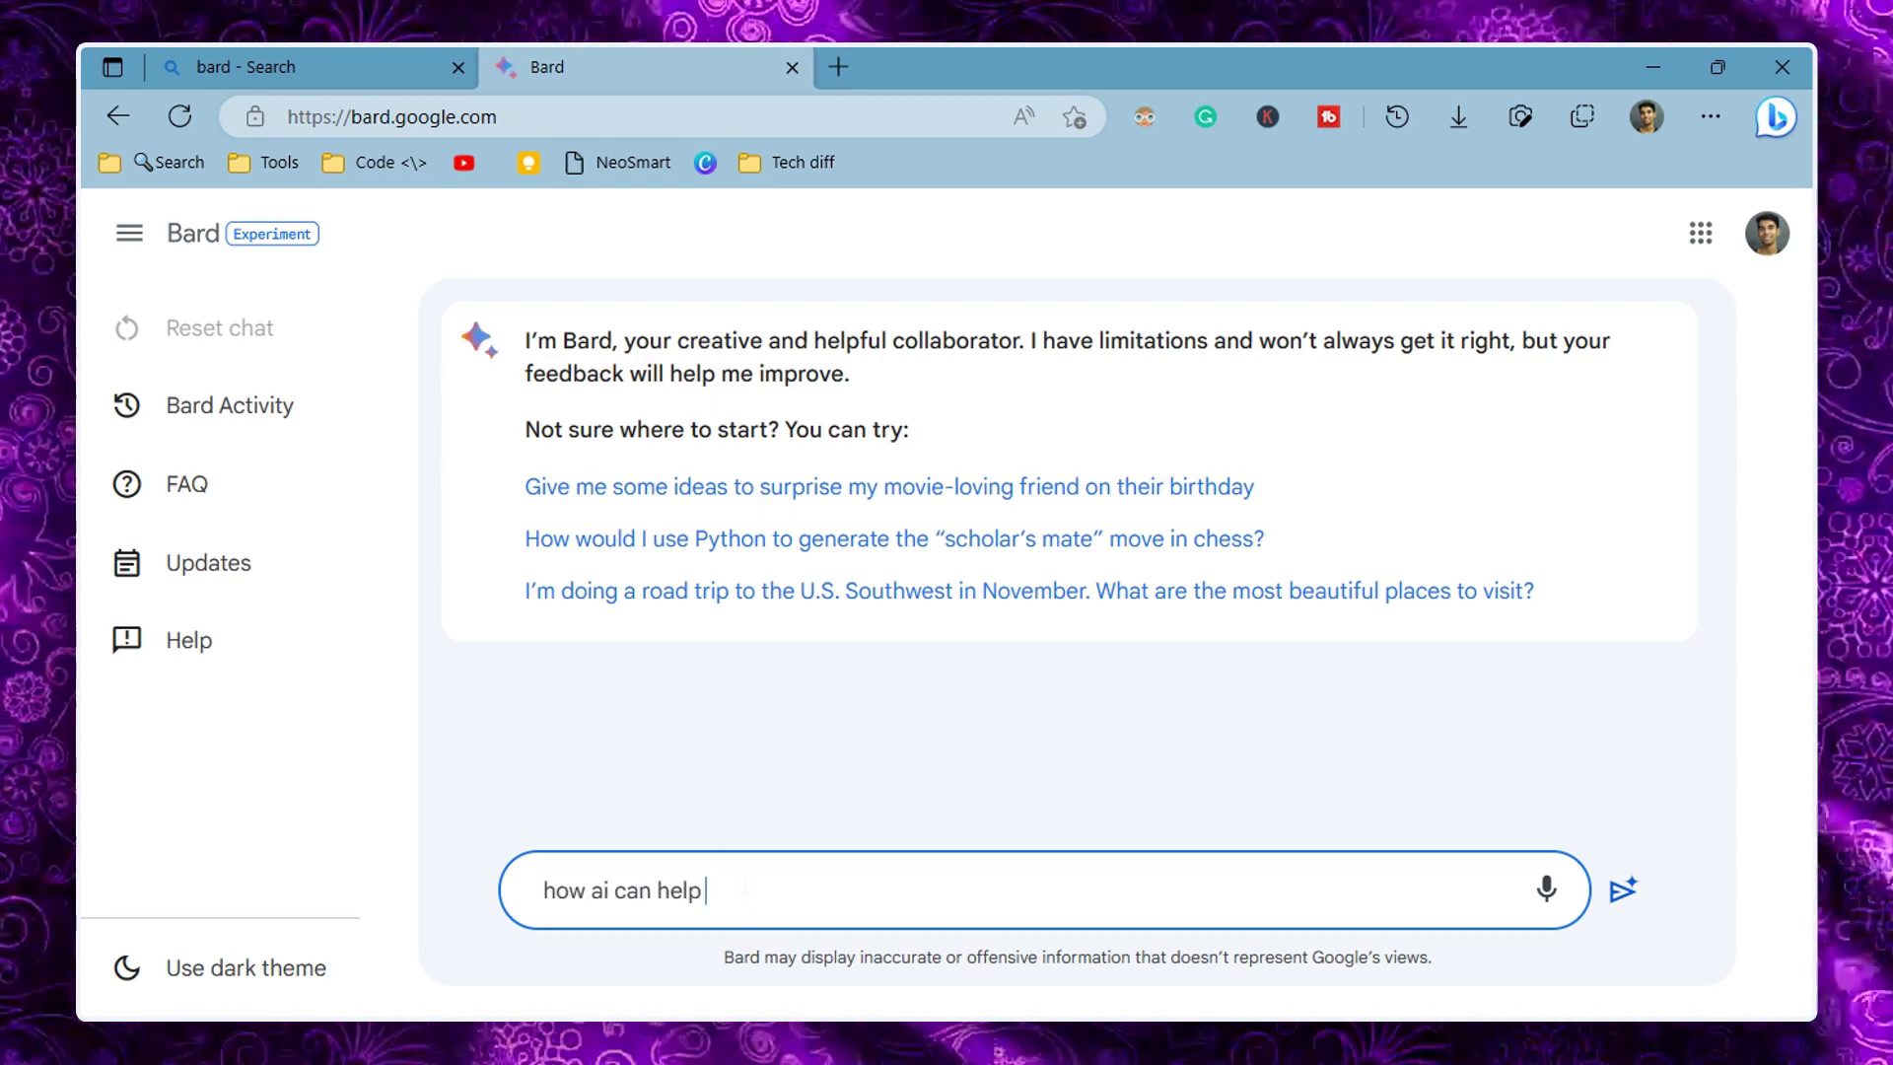
pyautogui.hotkey('ctrl', 'Tab')
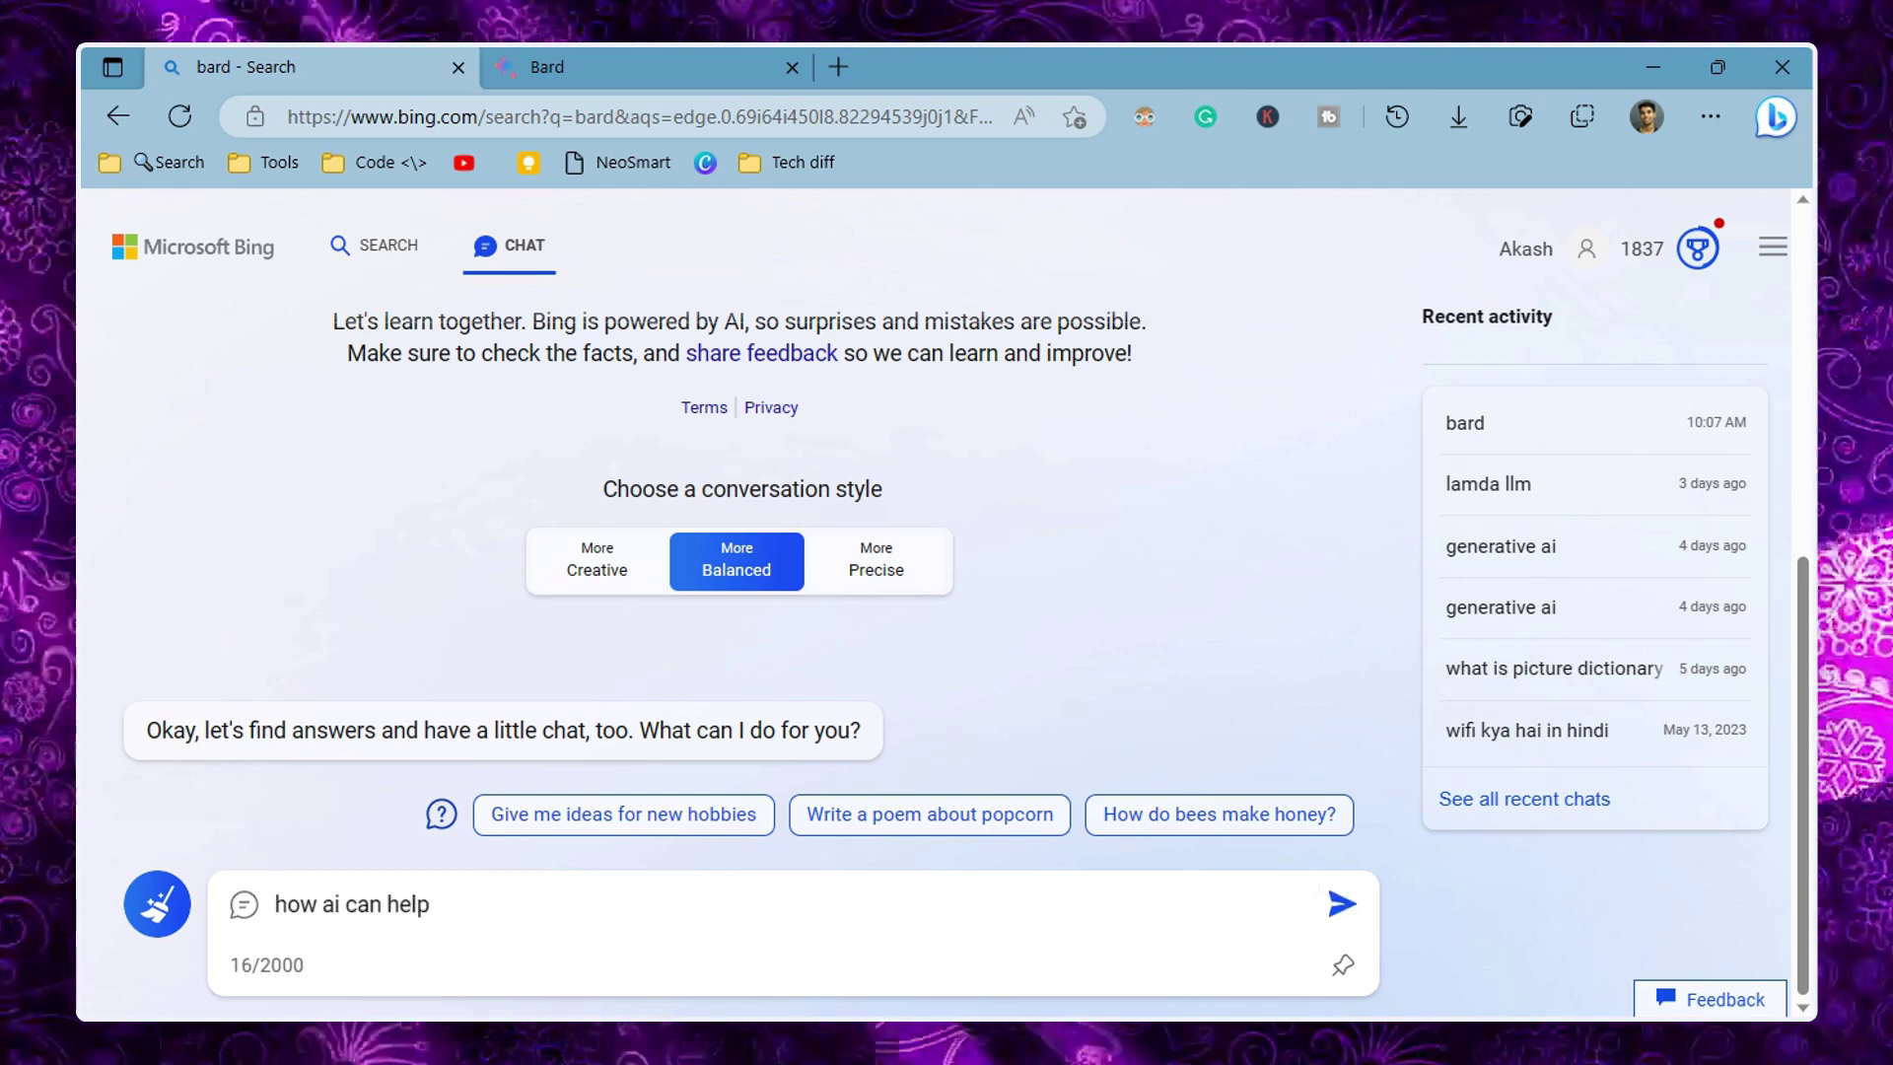
pyautogui.press('Return')
pyautogui.hotkey('ctrl', 'Tab')
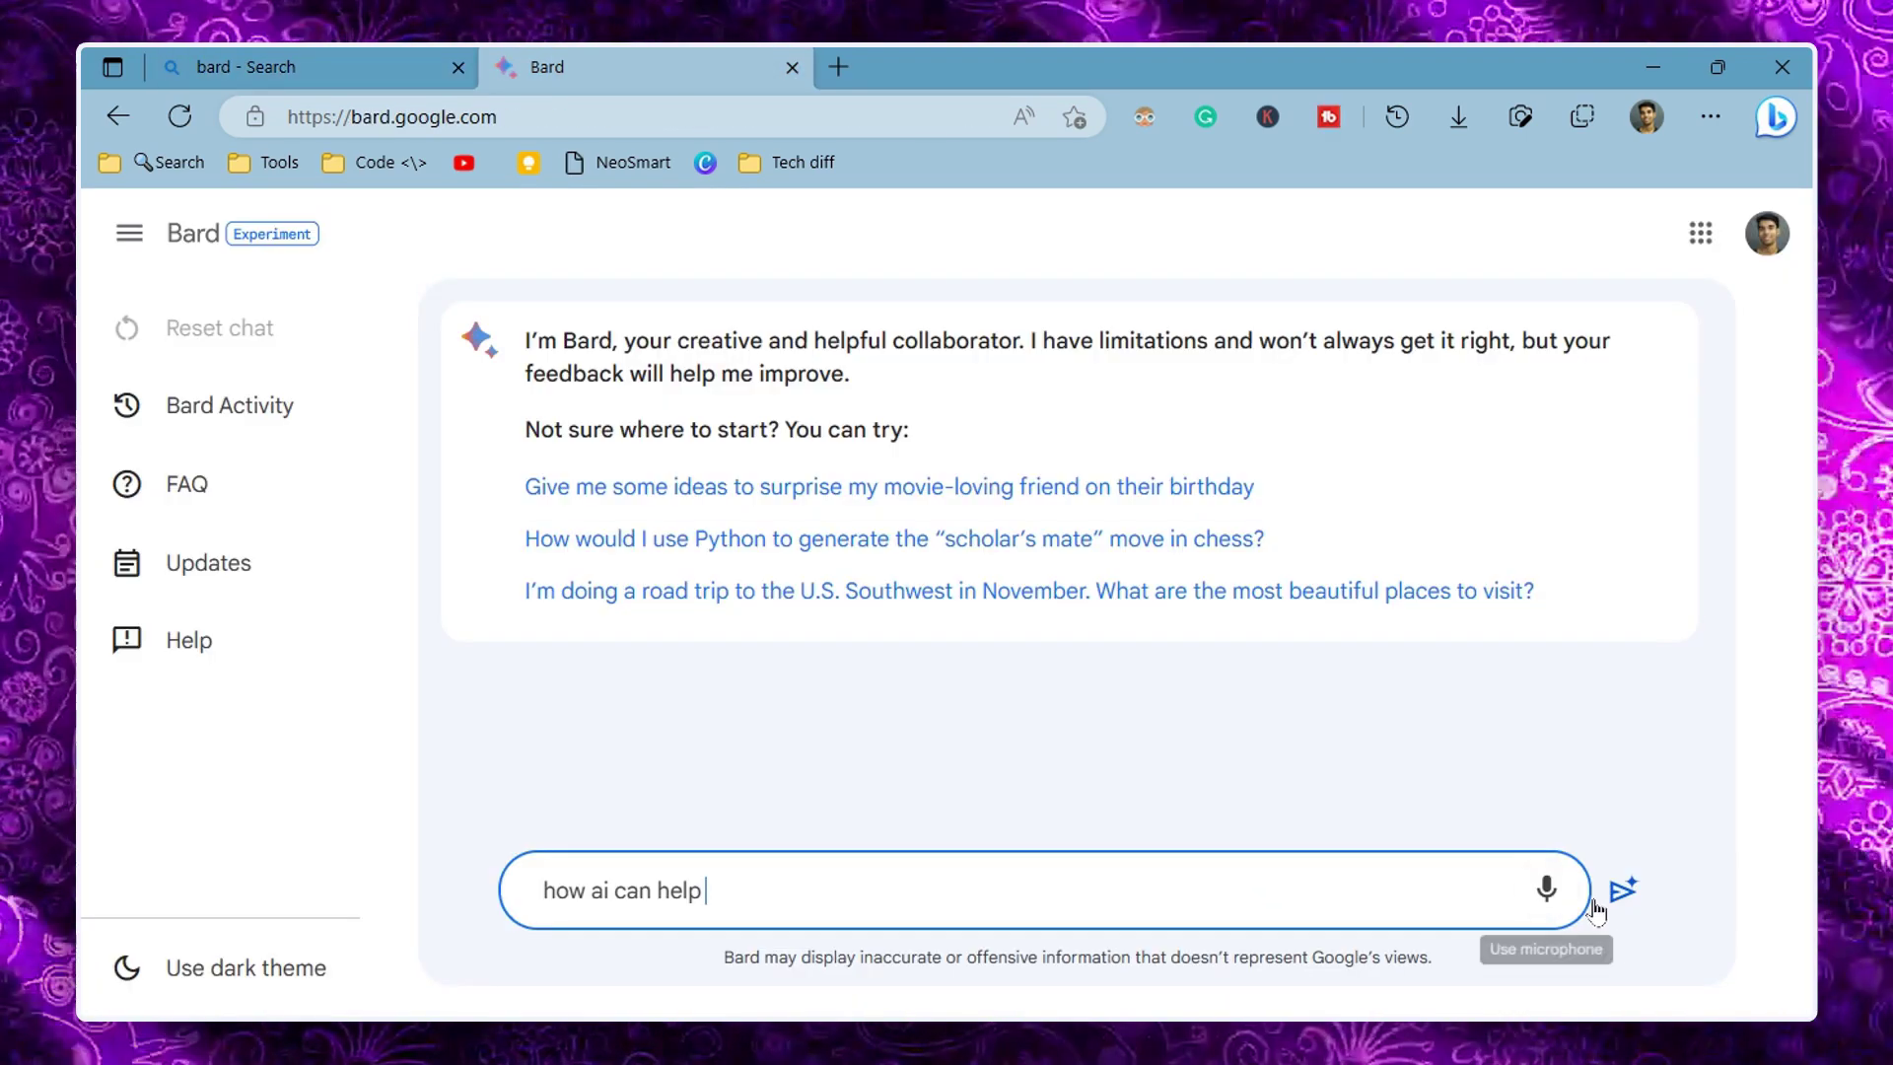
pyautogui.click(1617, 895)
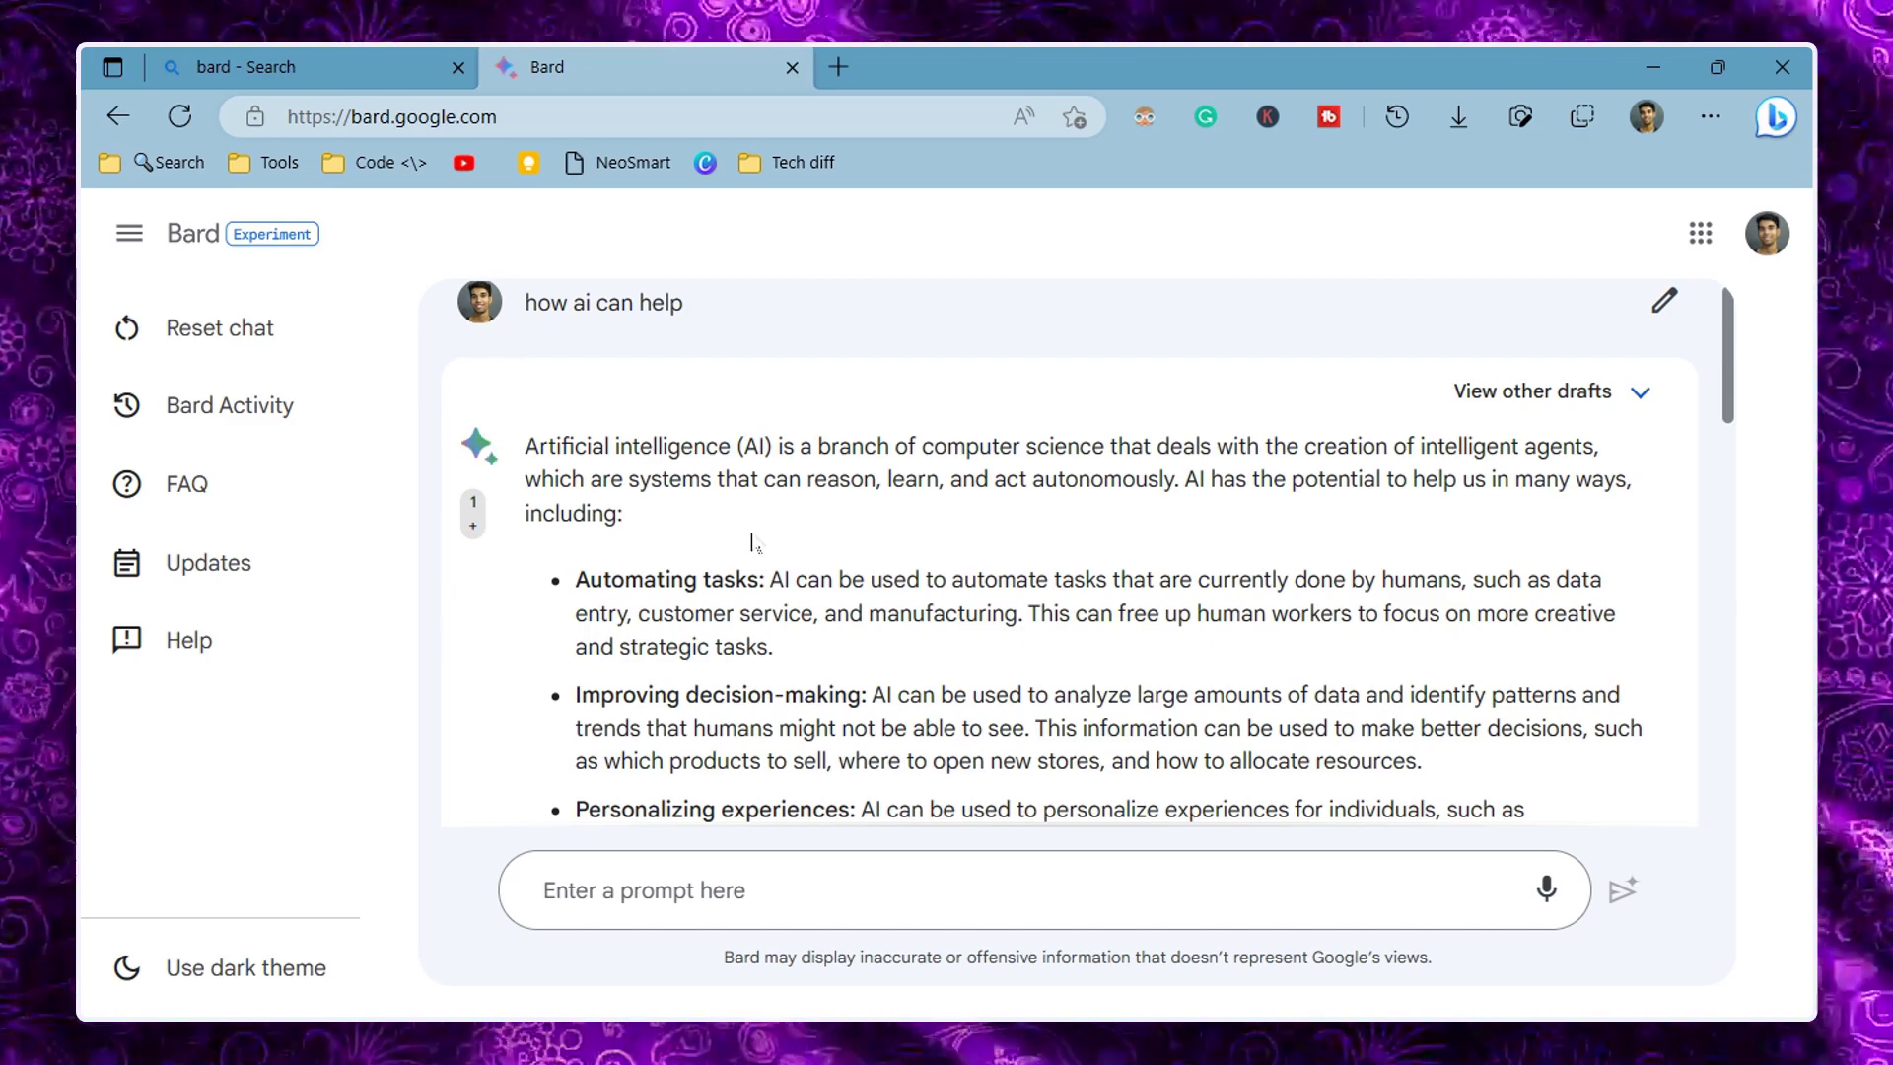
# - Read Bard's answer and compare it with Bing's answer to the same prompt
pyautogui.scroll(-4, 753, 542)
pyautogui.scroll(4, 604, 574)
pyautogui.scroll(-8, 567, 543)
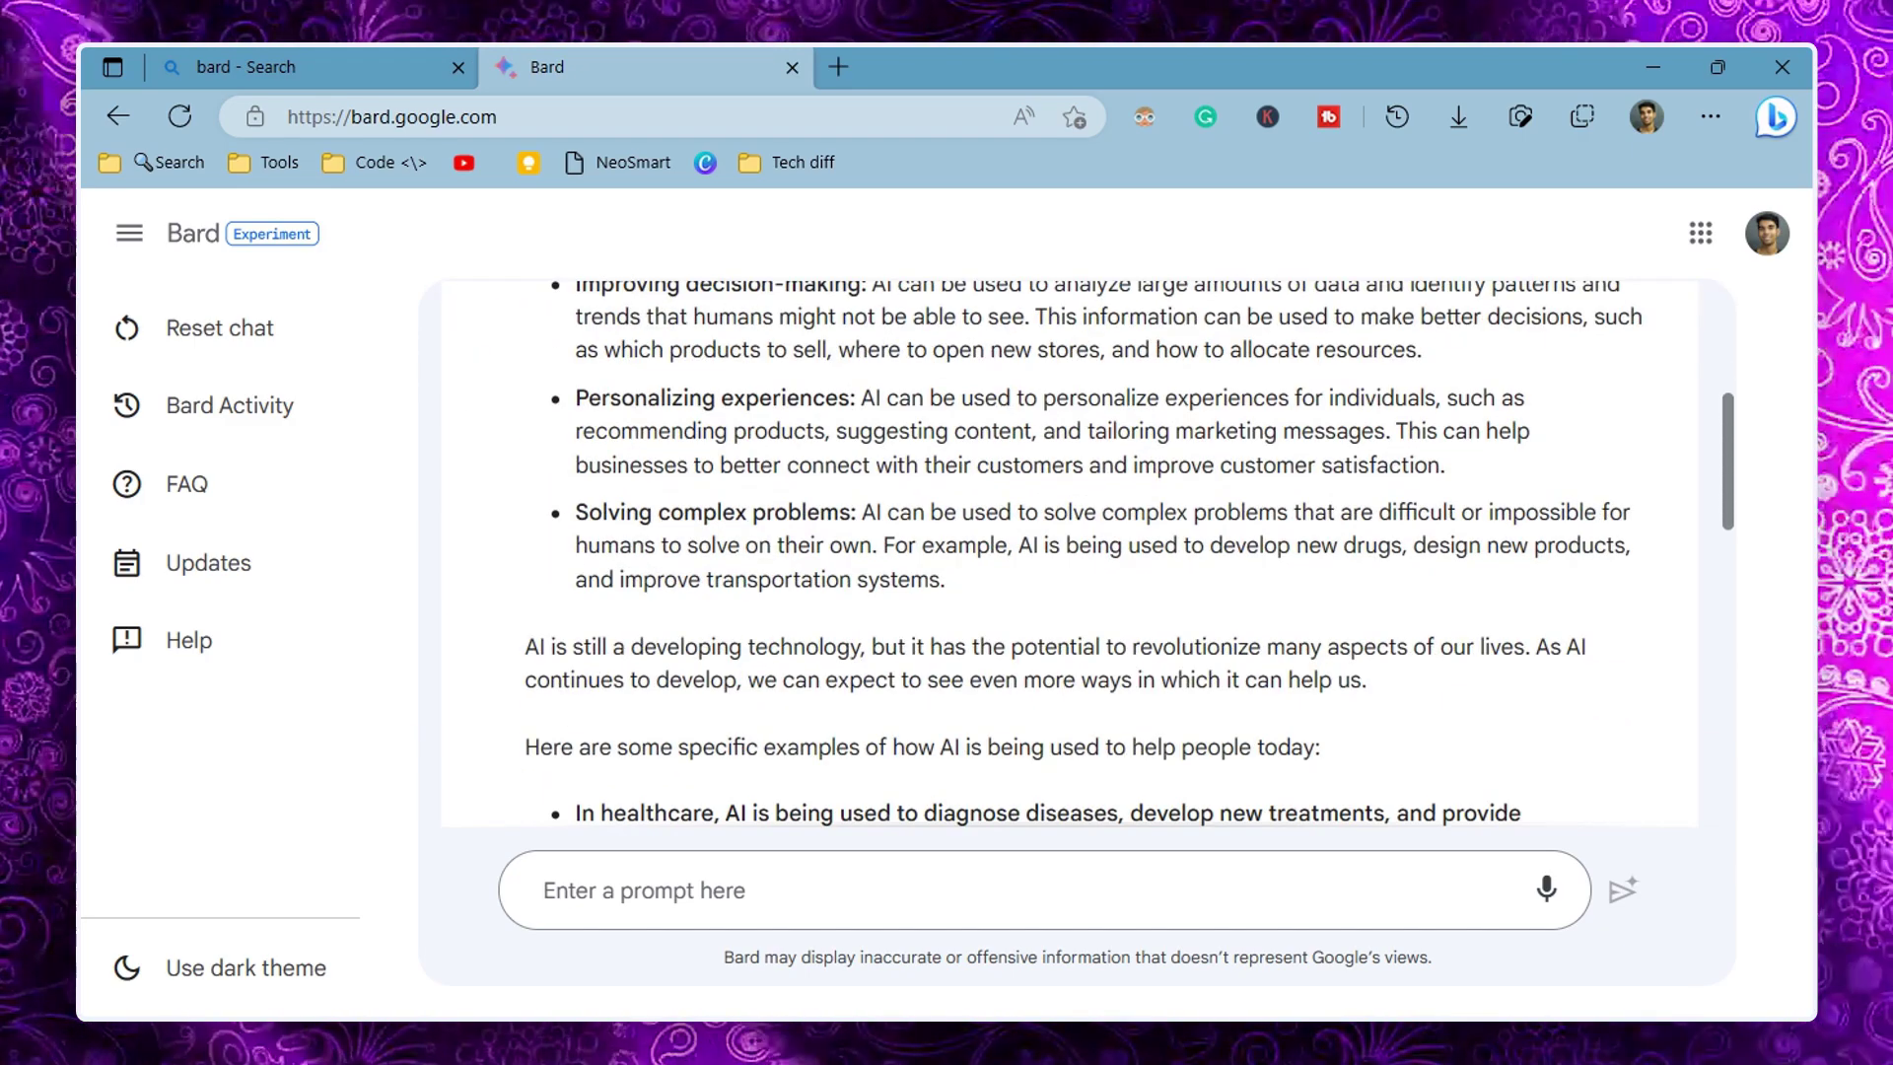
pyautogui.click(318, 56)
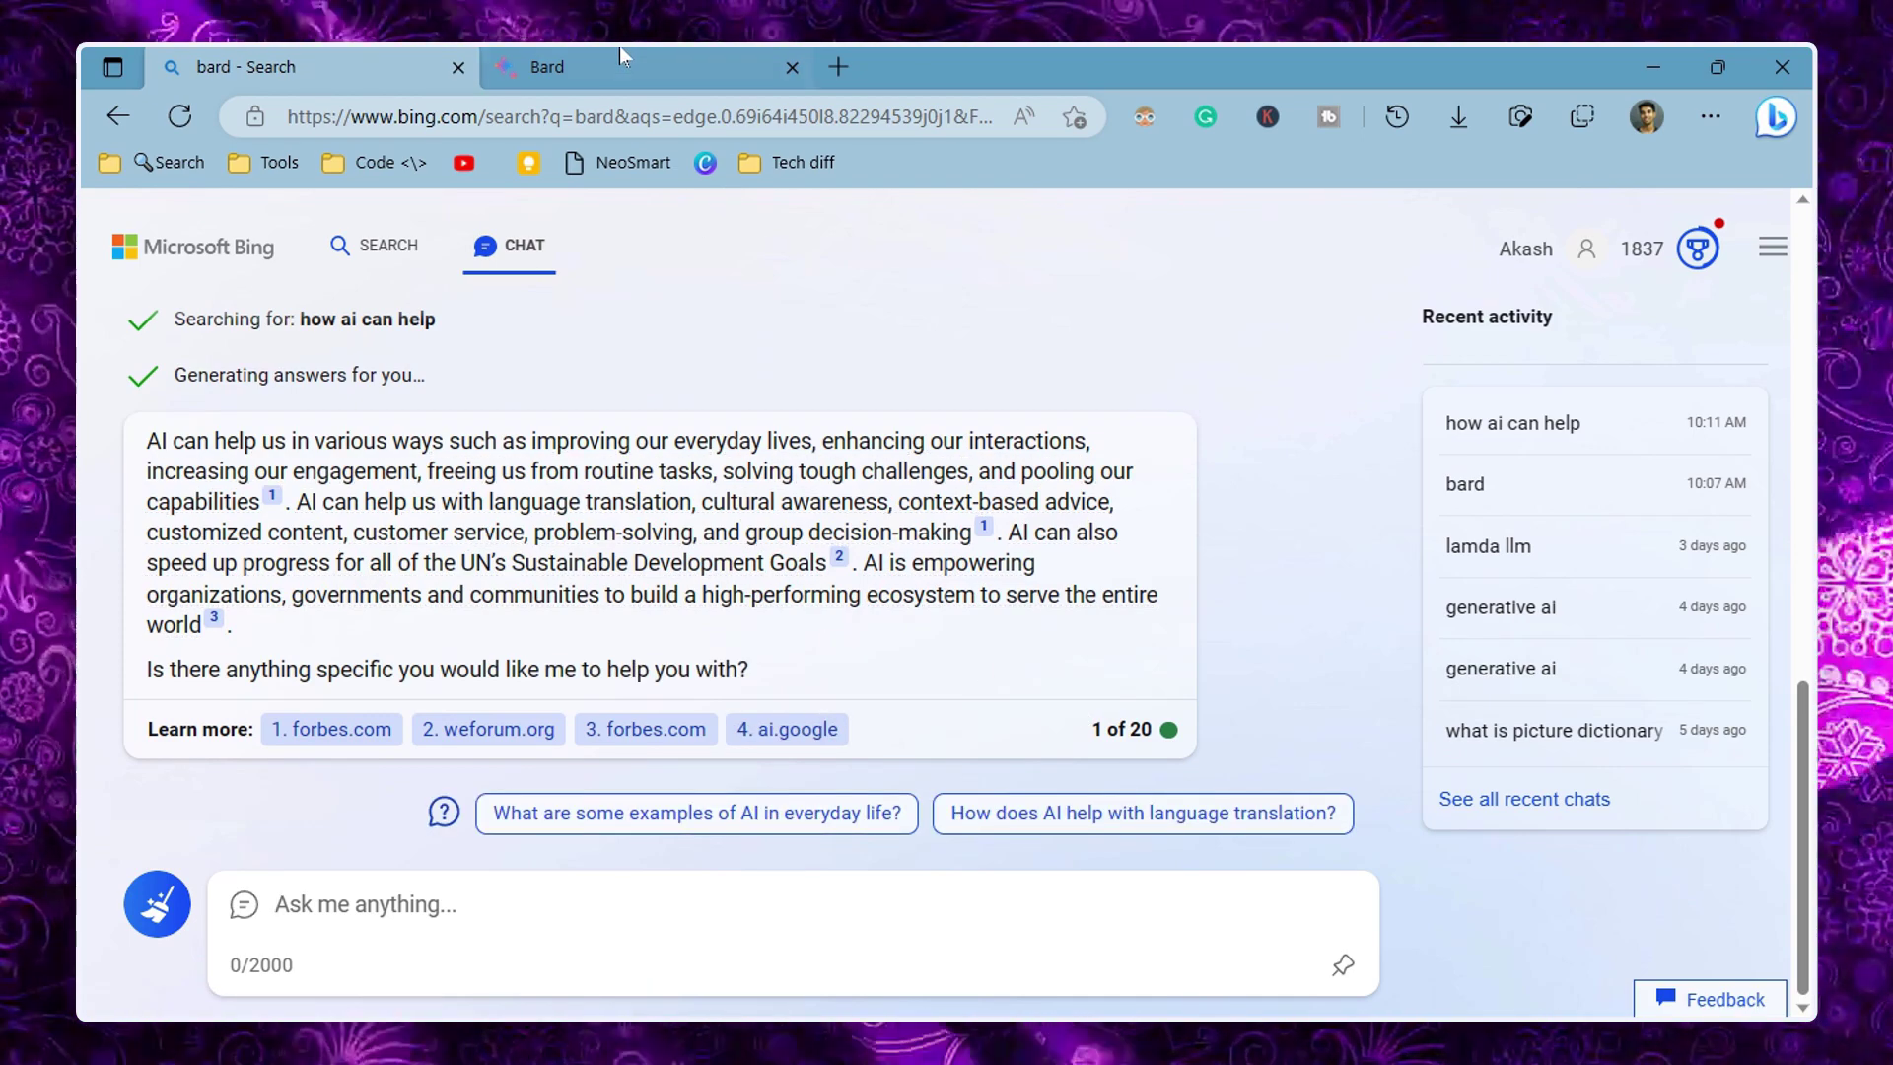
pyautogui.click(620, 51)
pyautogui.click(204, 65)
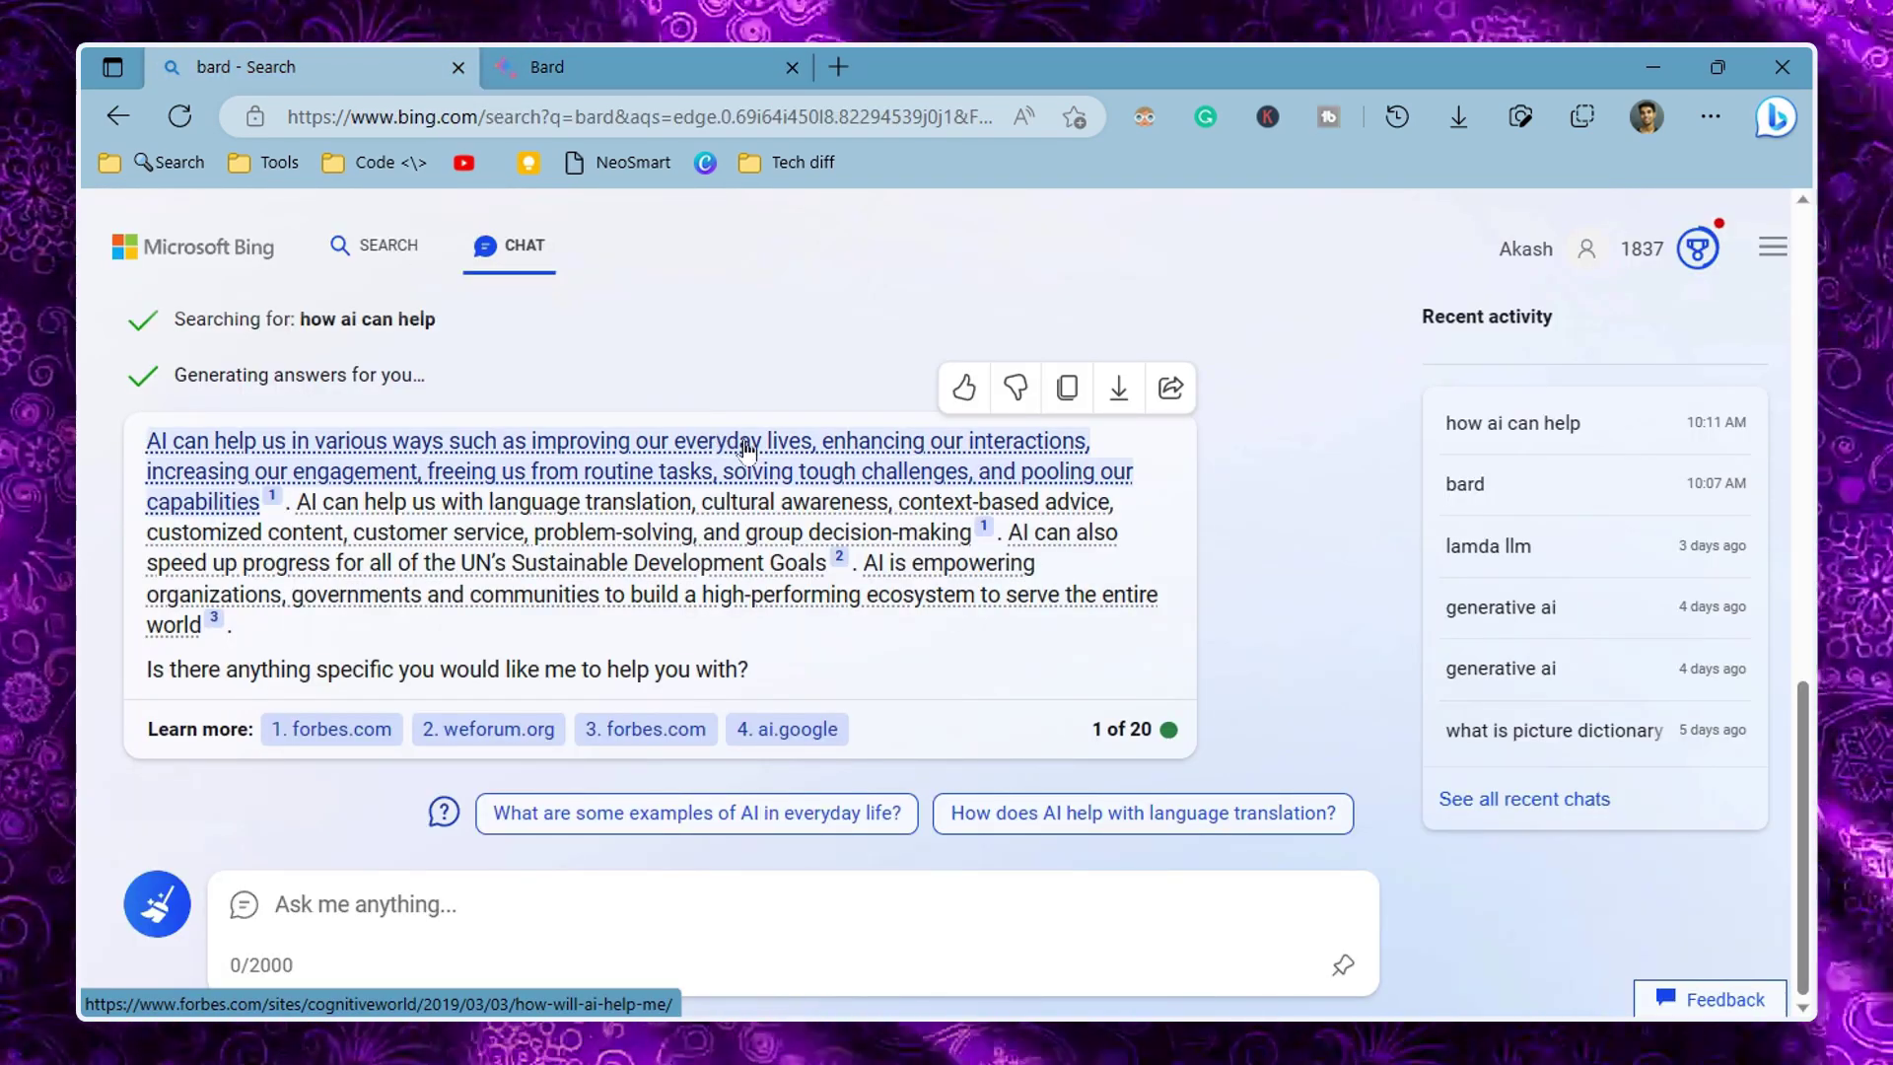
# - Review Bard's full answer, from its introduction through the specific examples of AI helping people today
pyautogui.hotkey('ctrl', 'Tab')
pyautogui.scroll(3, 1069, 552)
pyautogui.scroll(5, 626, 472)
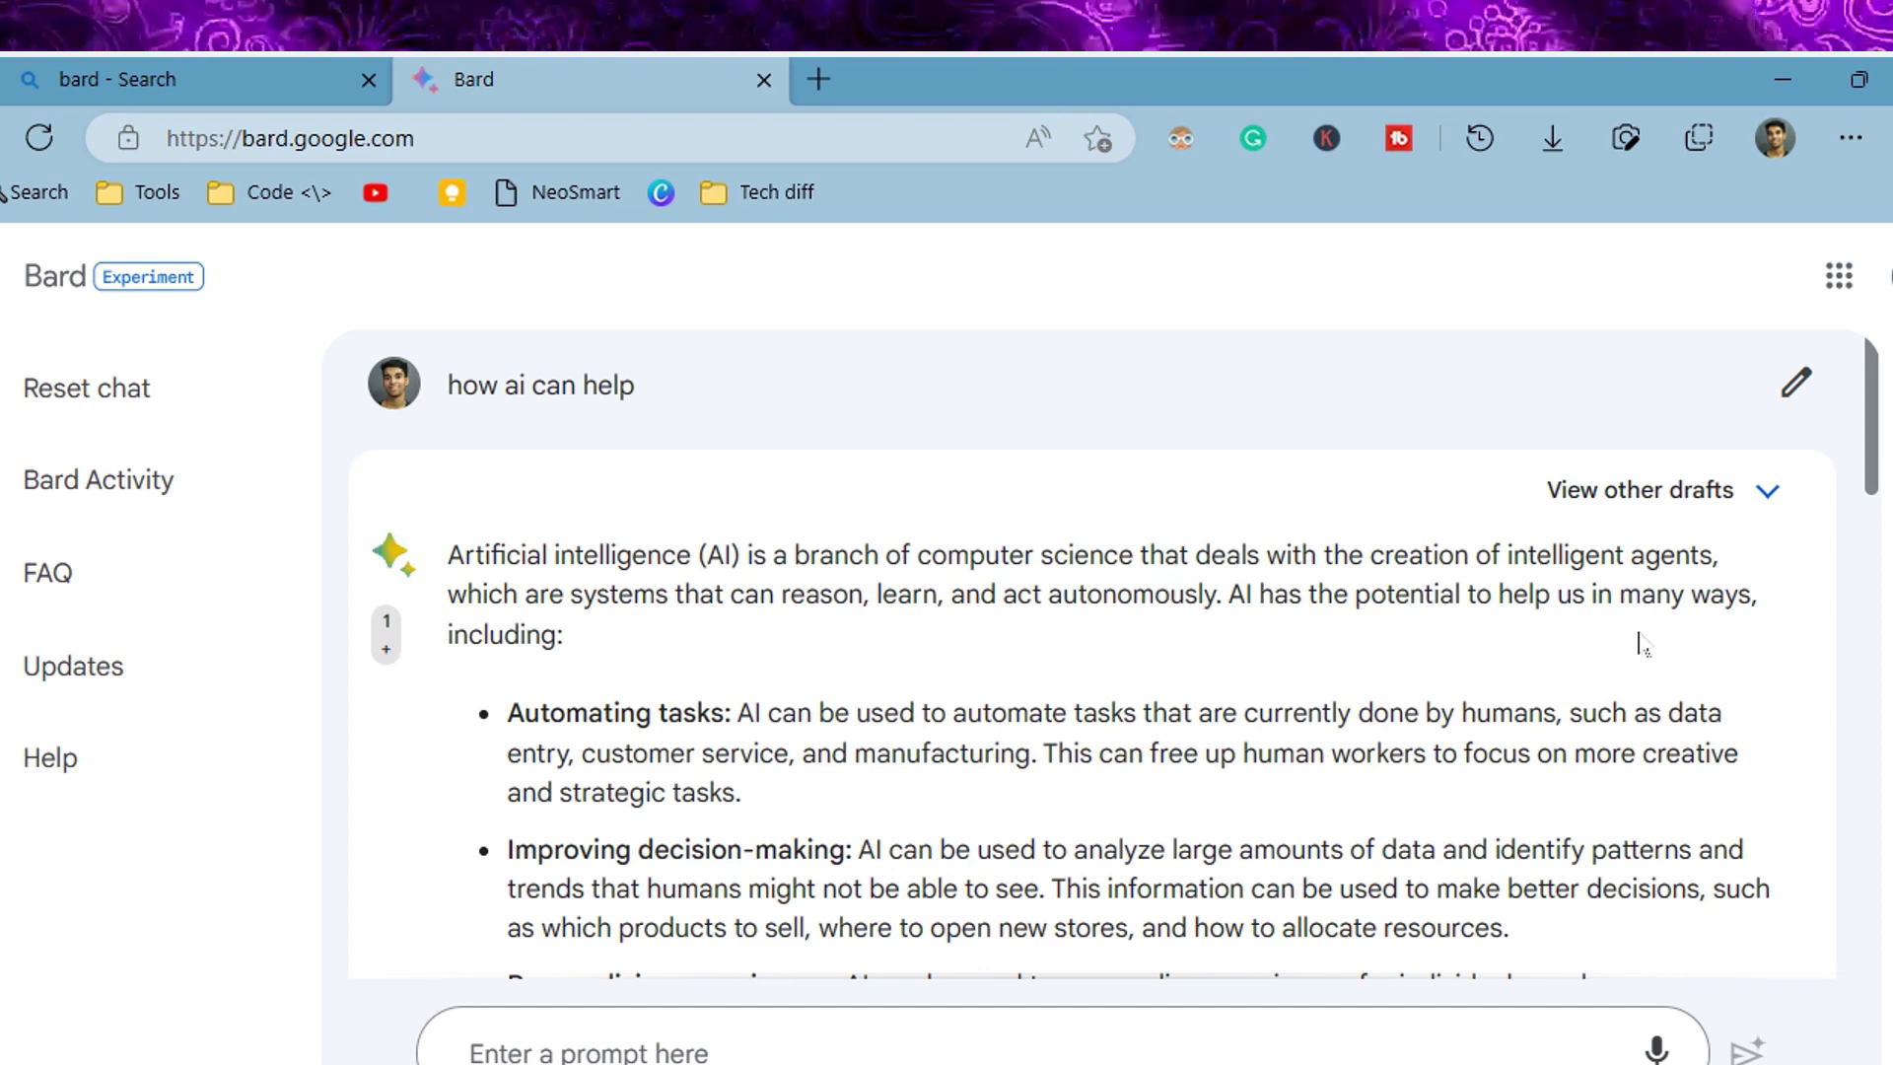
pyautogui.scroll(-4, 695, 555)
pyautogui.scroll(-4, 592, 587)
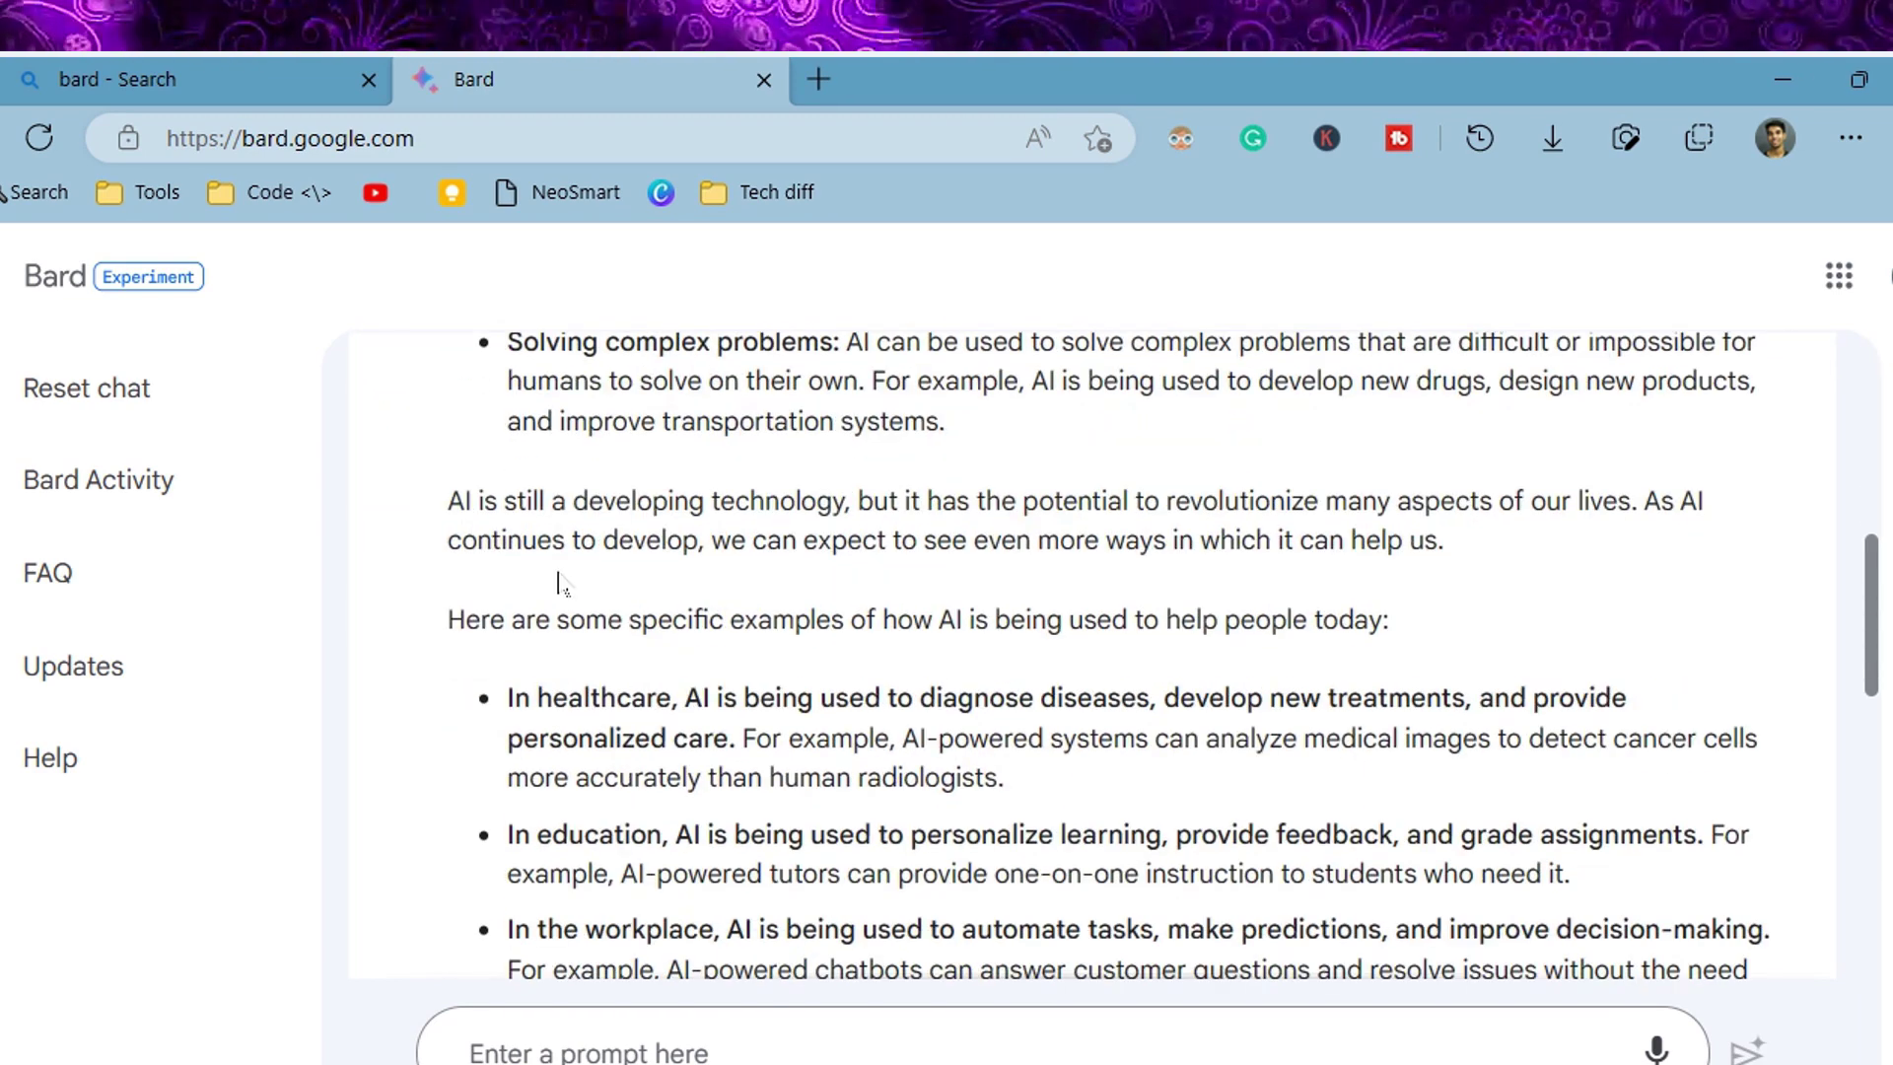
pyautogui.scroll(-3, 1085, 651)
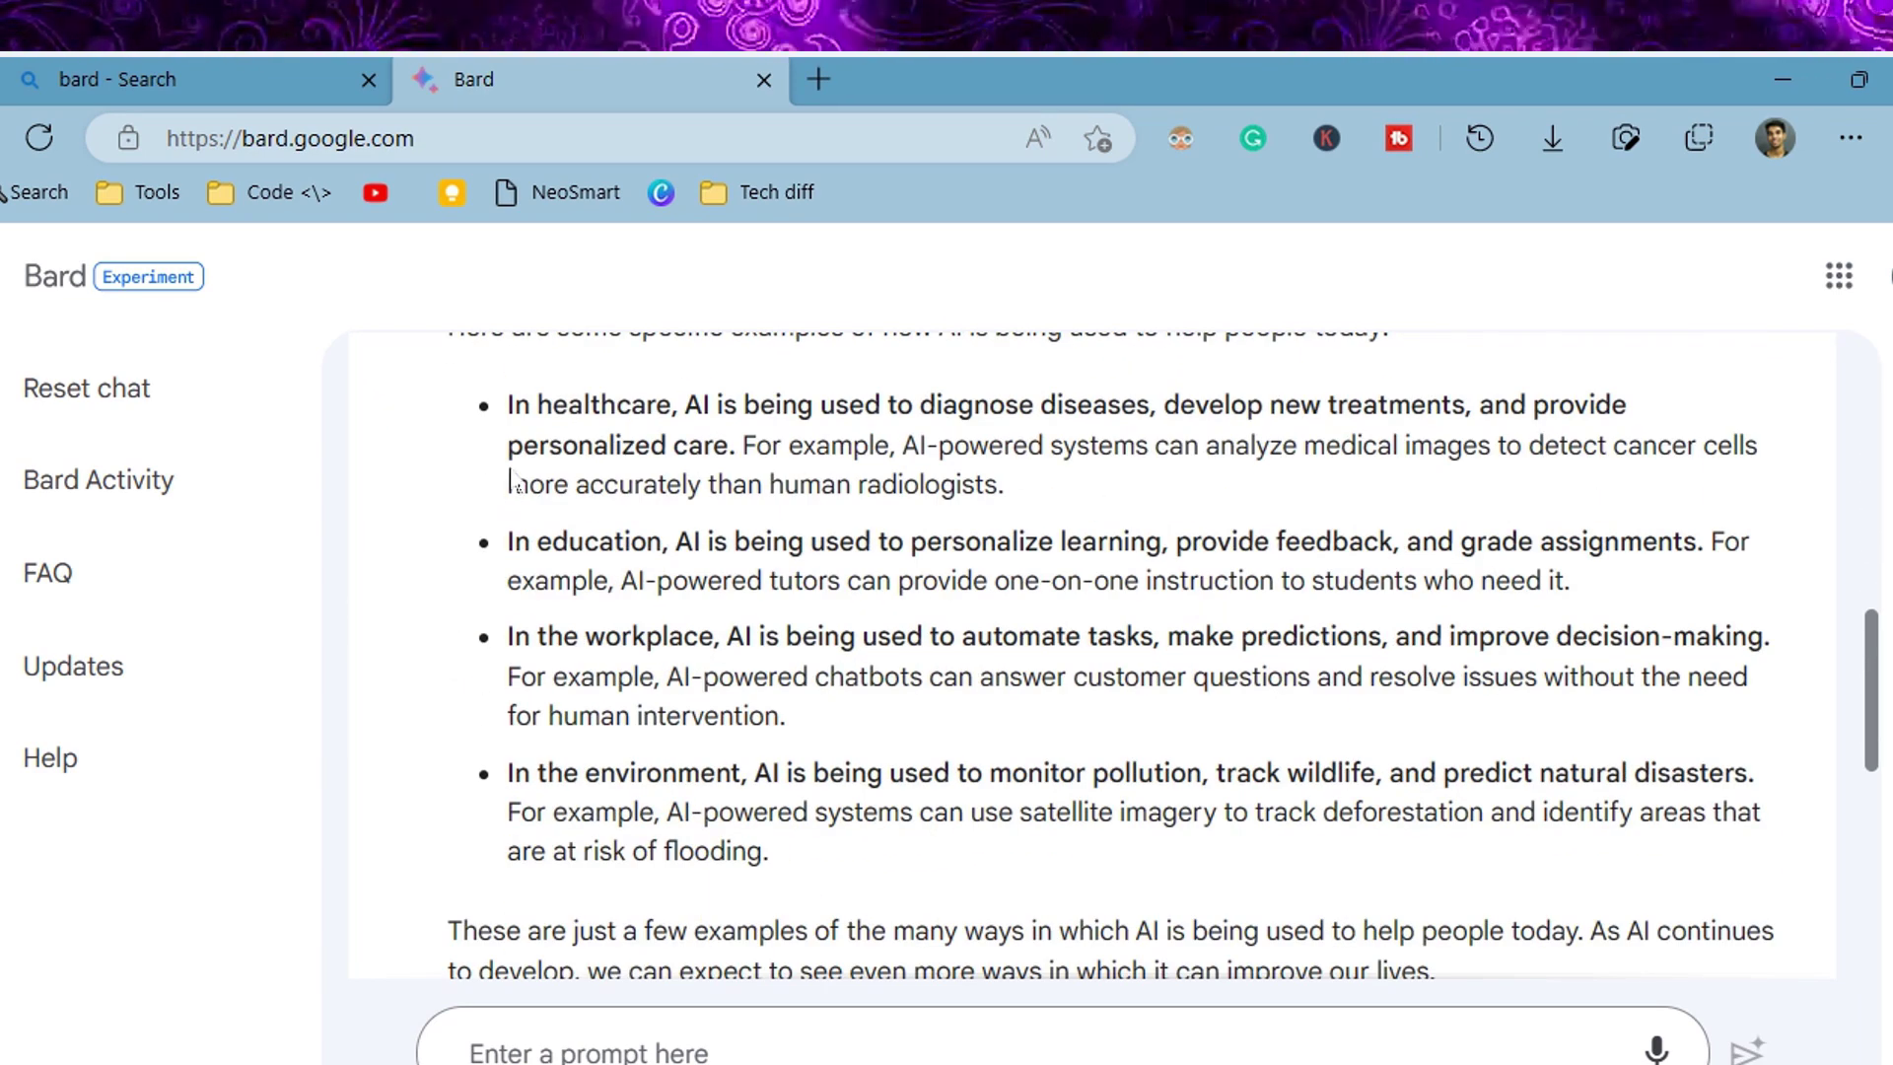
pyautogui.scroll(1, 746, 445)
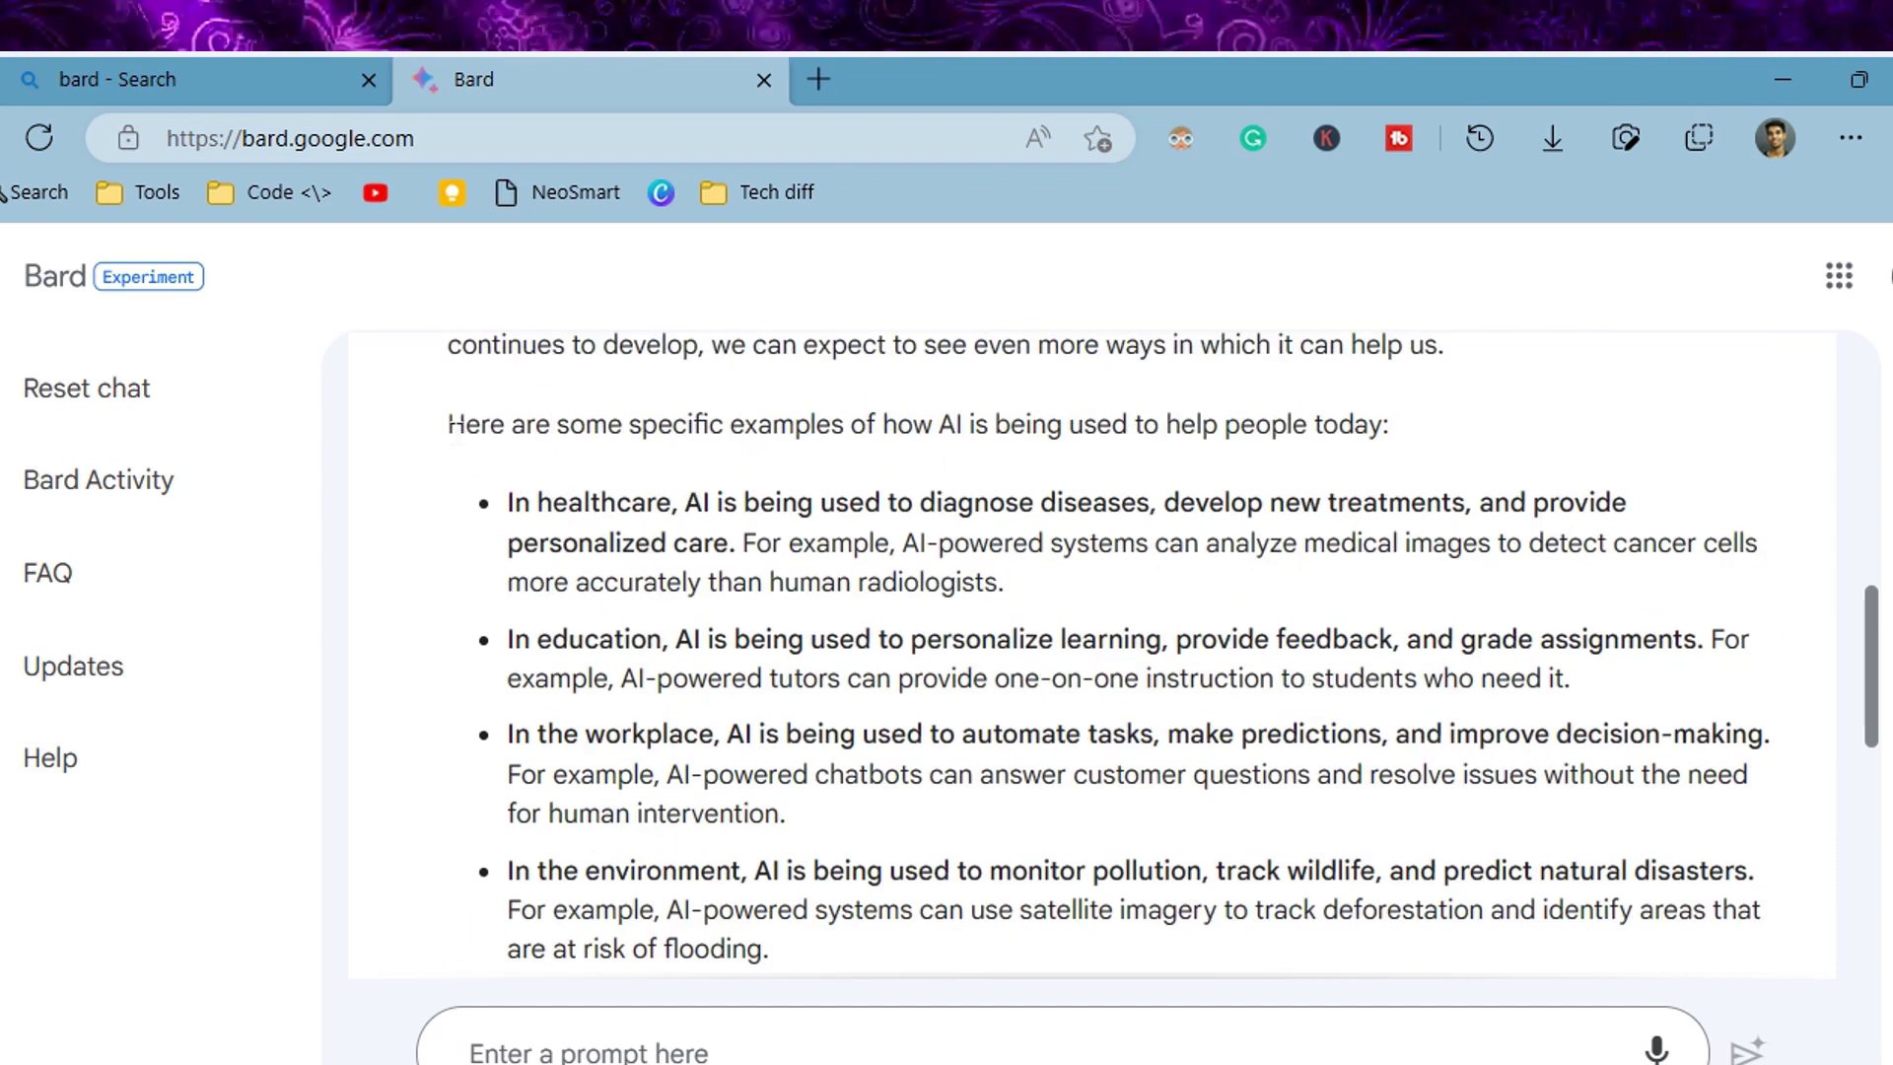
pyautogui.scroll(11, 451, 426)
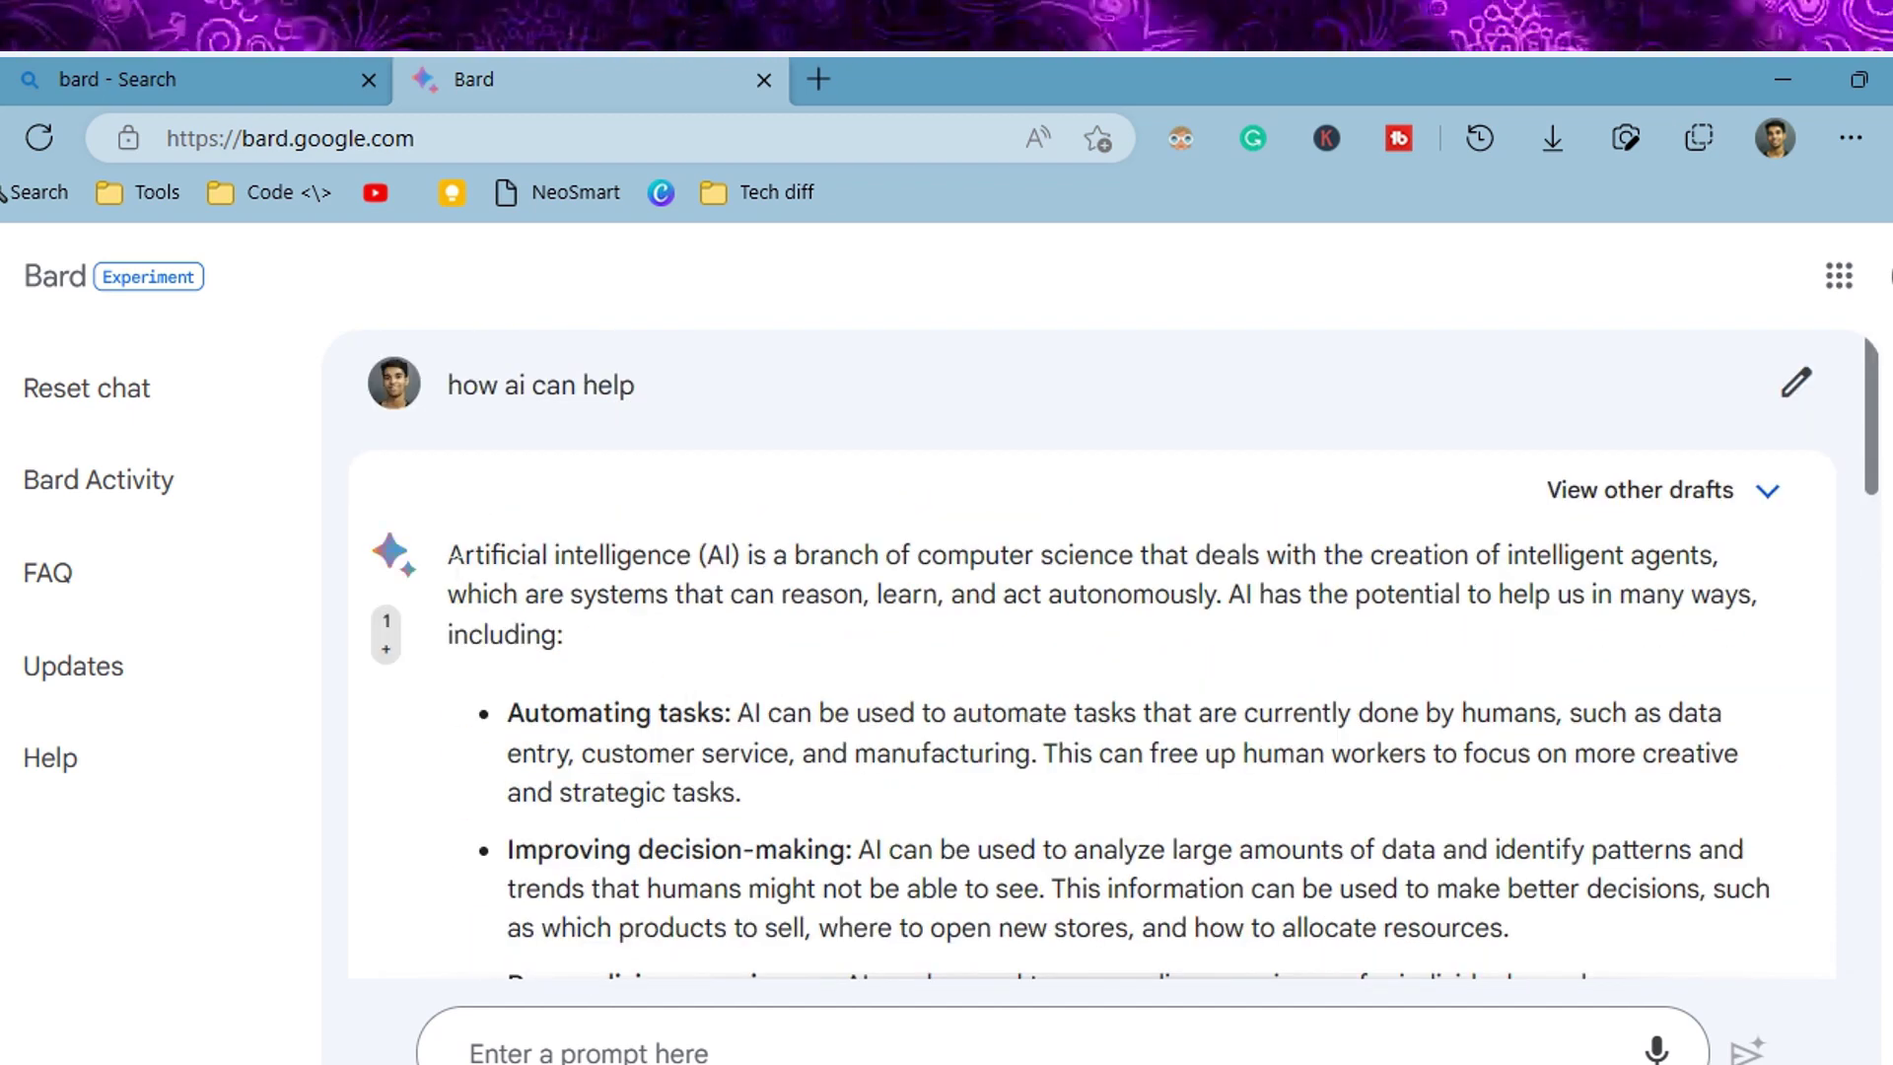
# - Highlight the introduction and the "Automating tasks" and "Improving decision-making" points in Bard's answer to examine its structure
pyautogui.moveTo(449, 554); pyautogui.dragTo(792, 850)
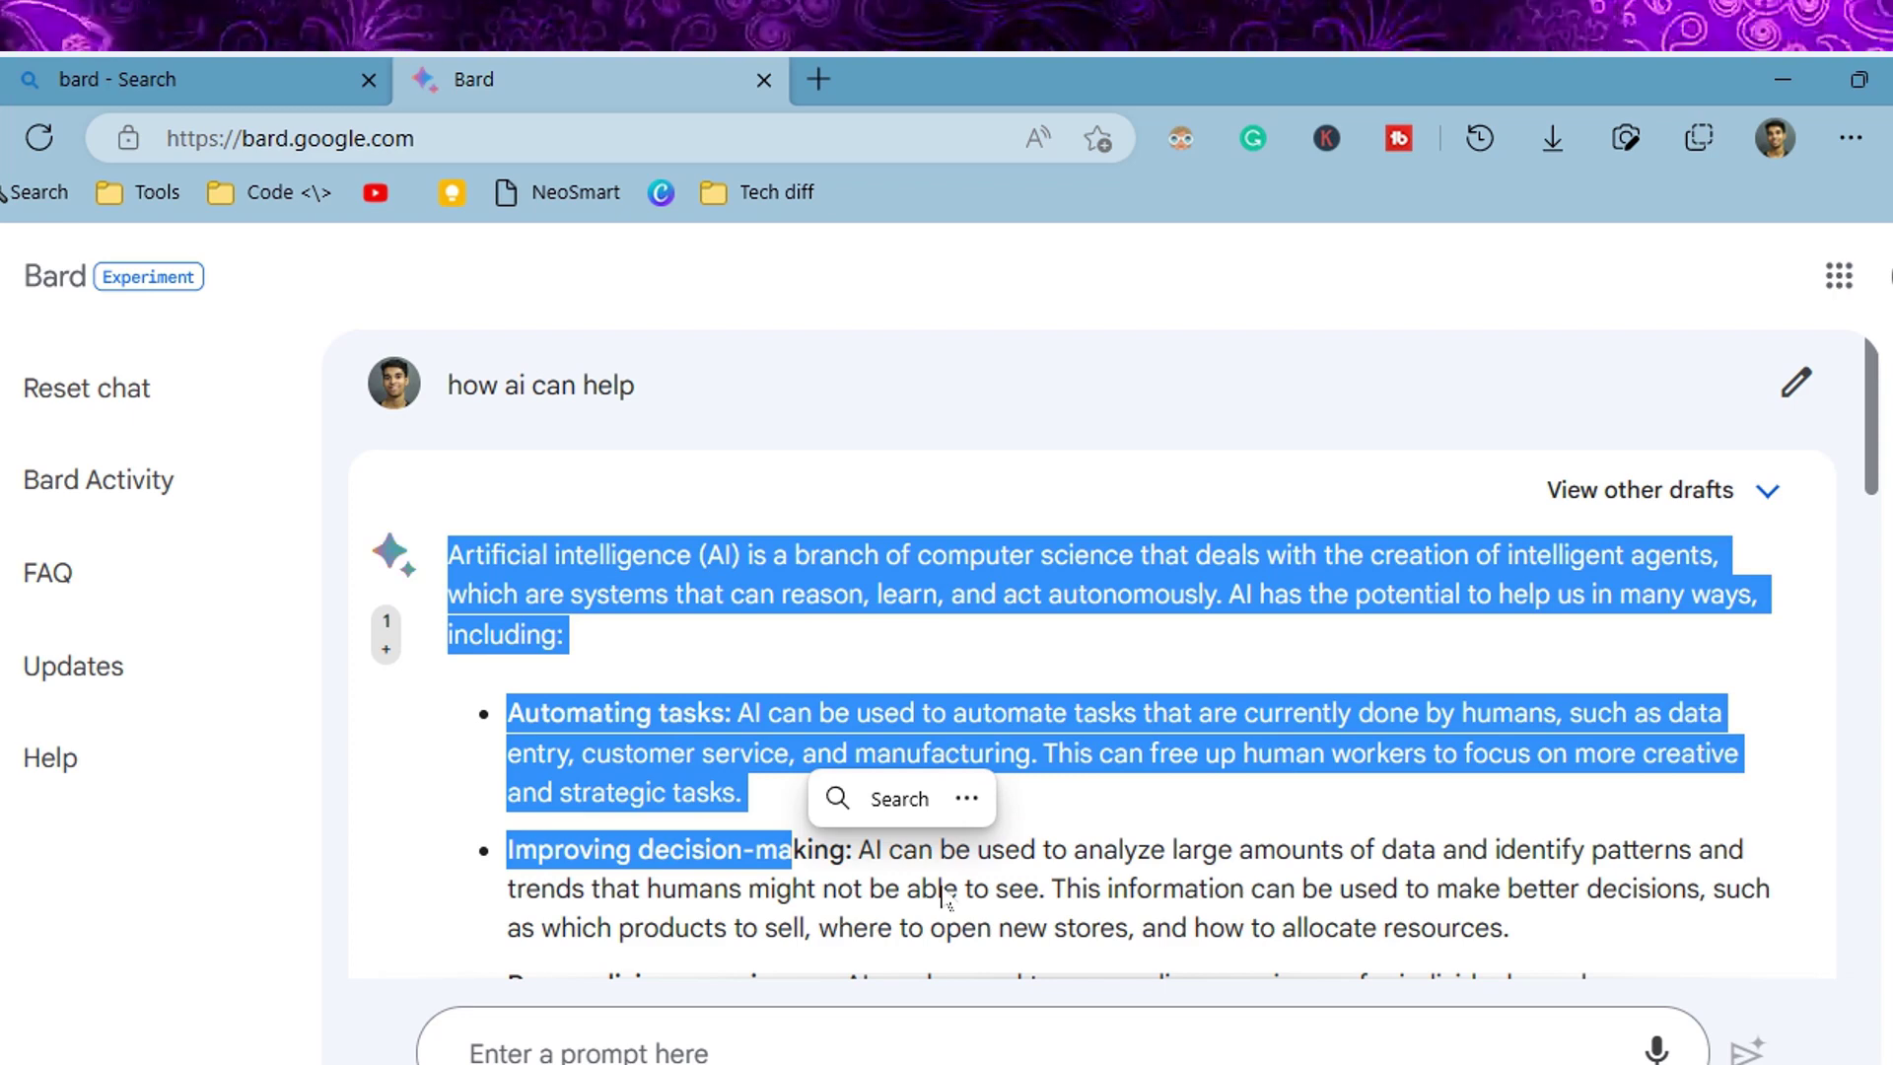
pyautogui.moveTo(936, 893); pyautogui.dragTo(943, 893)
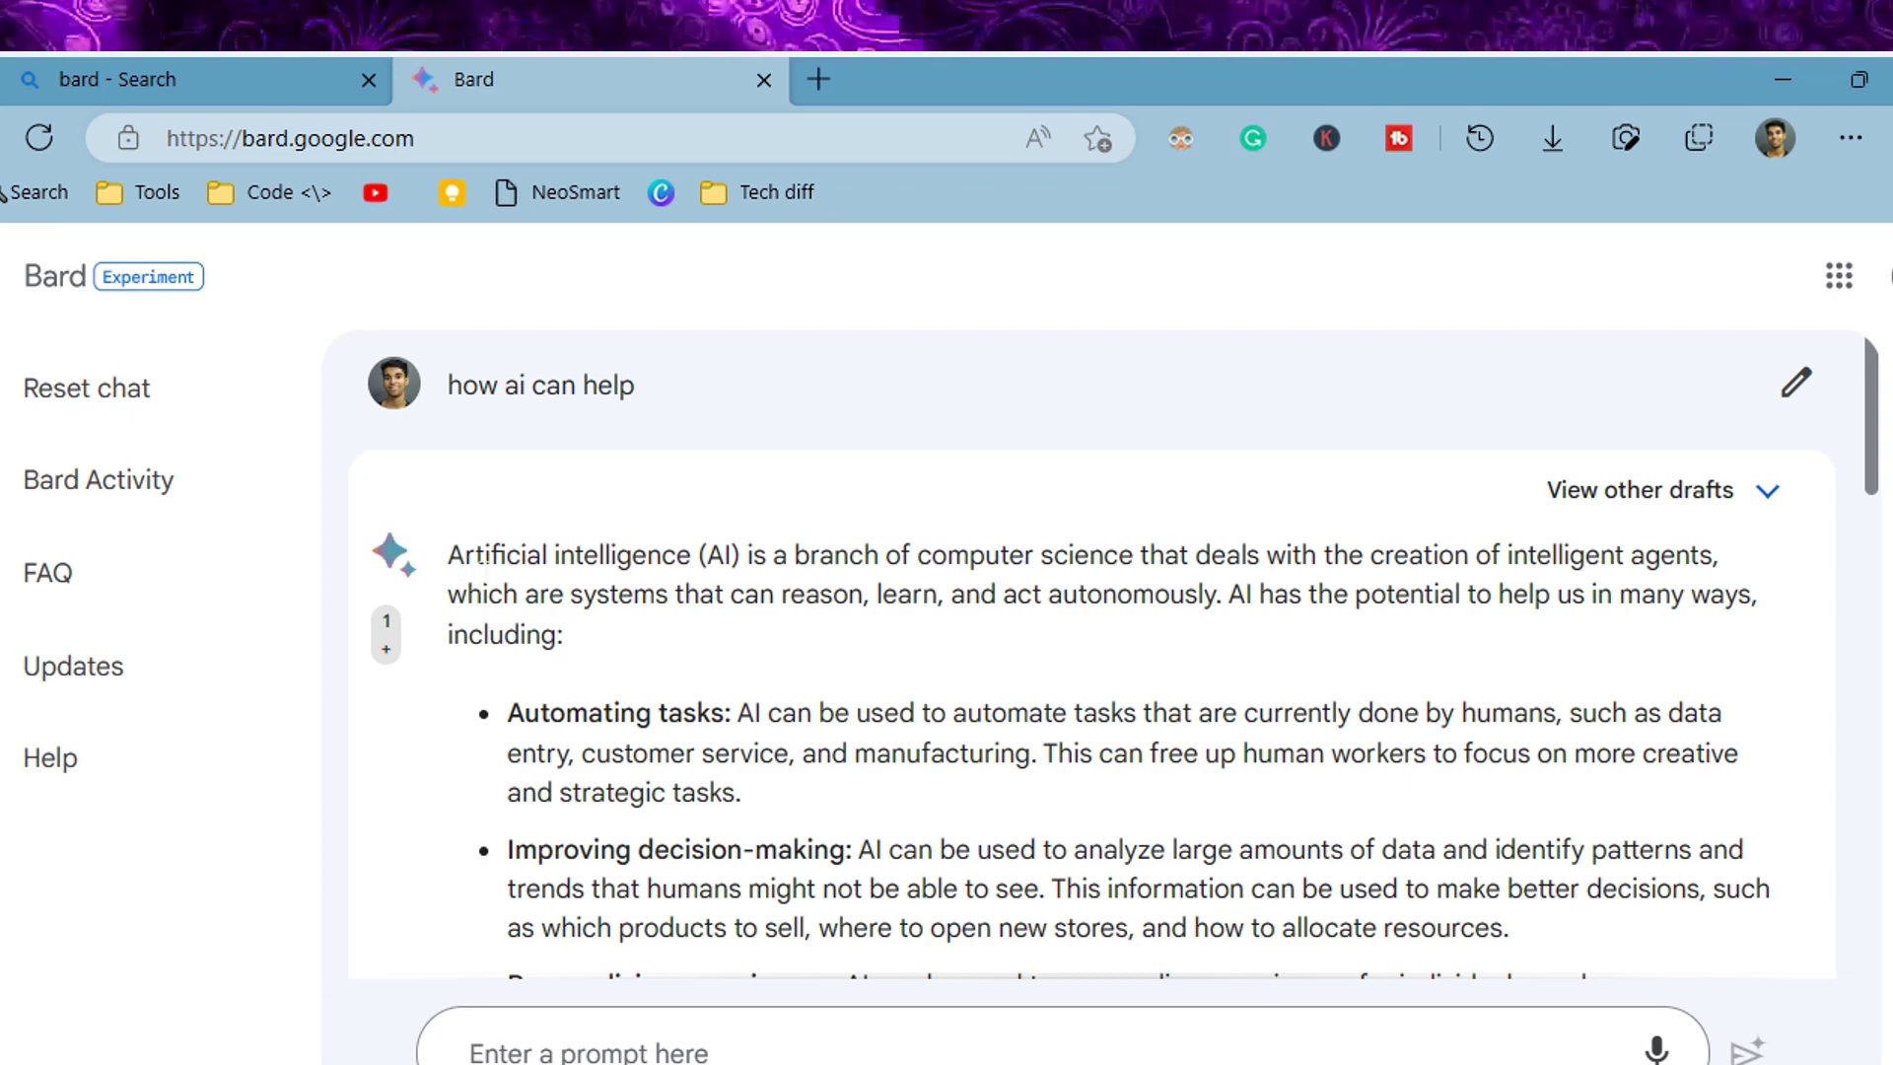
pyautogui.scroll(-1, 484, 567)
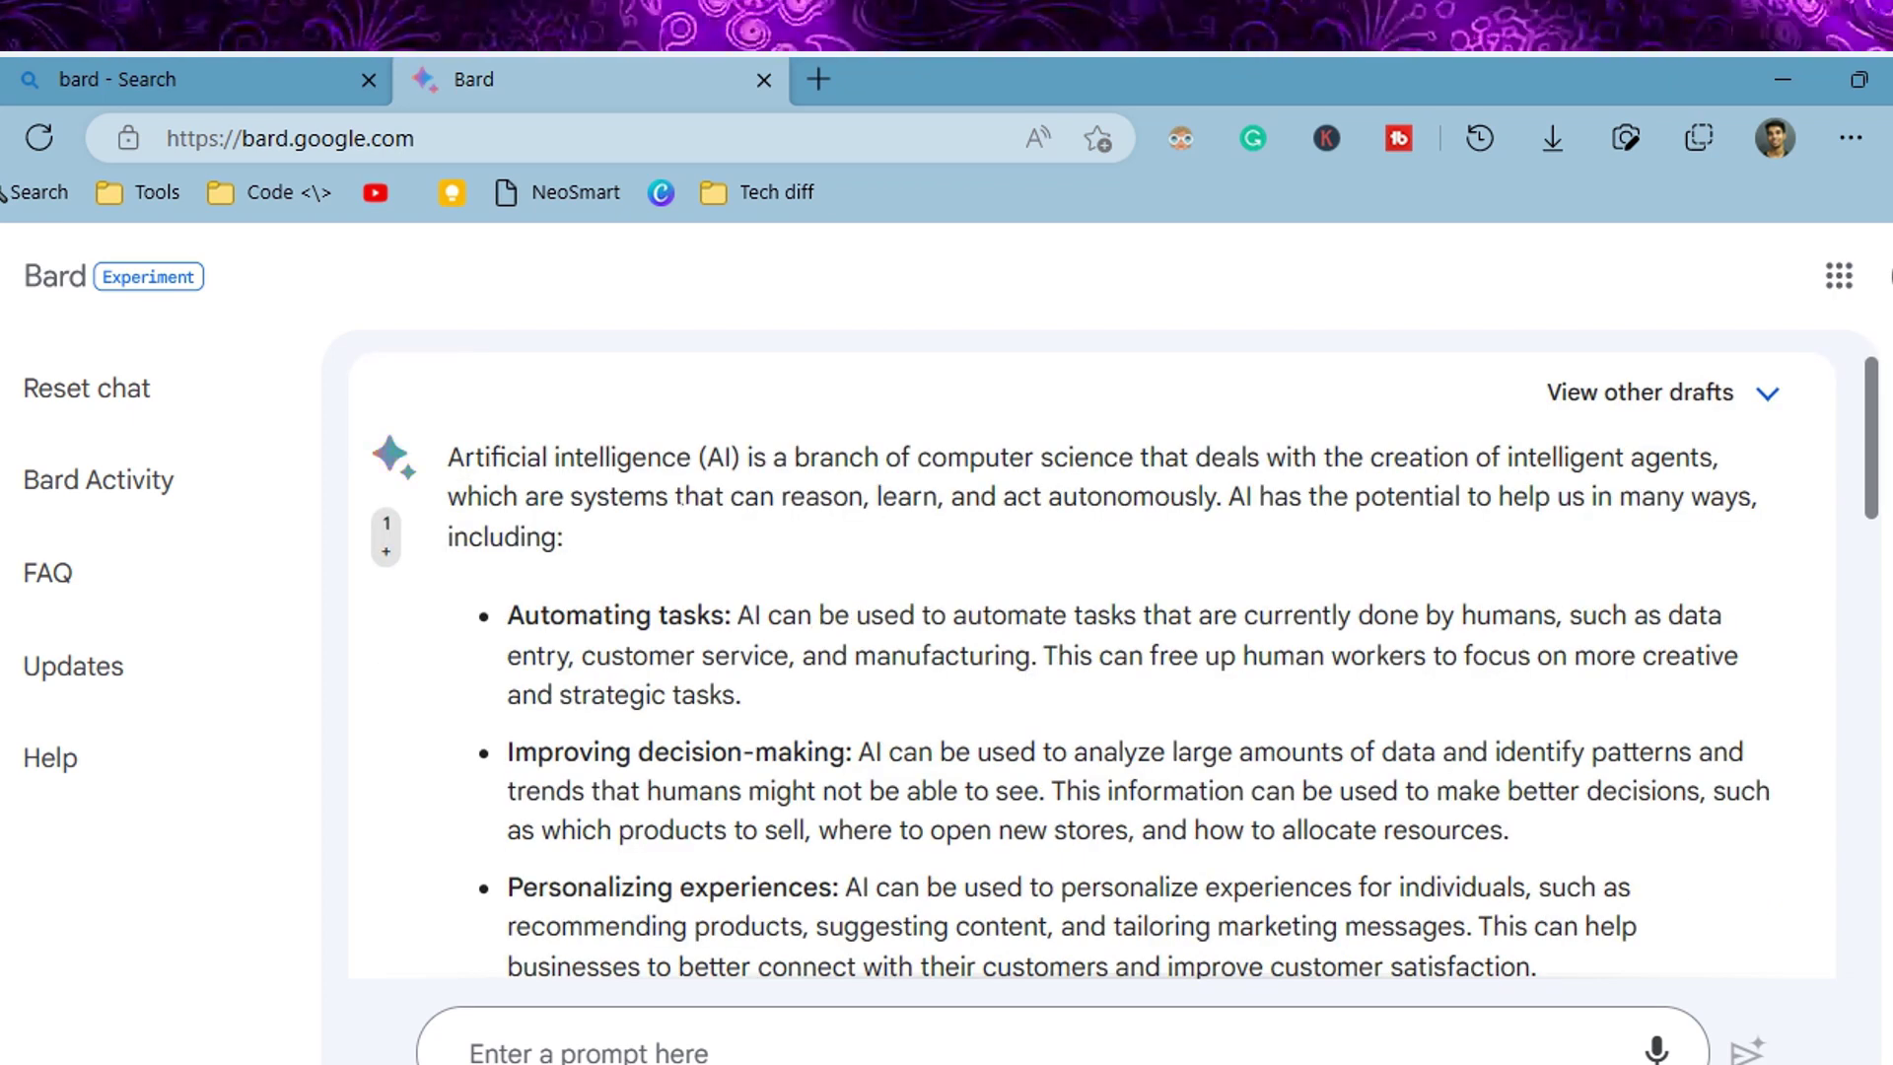
pyautogui.scroll(-1, 660, 655)
pyautogui.moveTo(500, 520); pyautogui.dragTo(854, 520)
pyautogui.click(854, 519)
pyautogui.moveTo(507, 654); pyautogui.dragTo(956, 656)
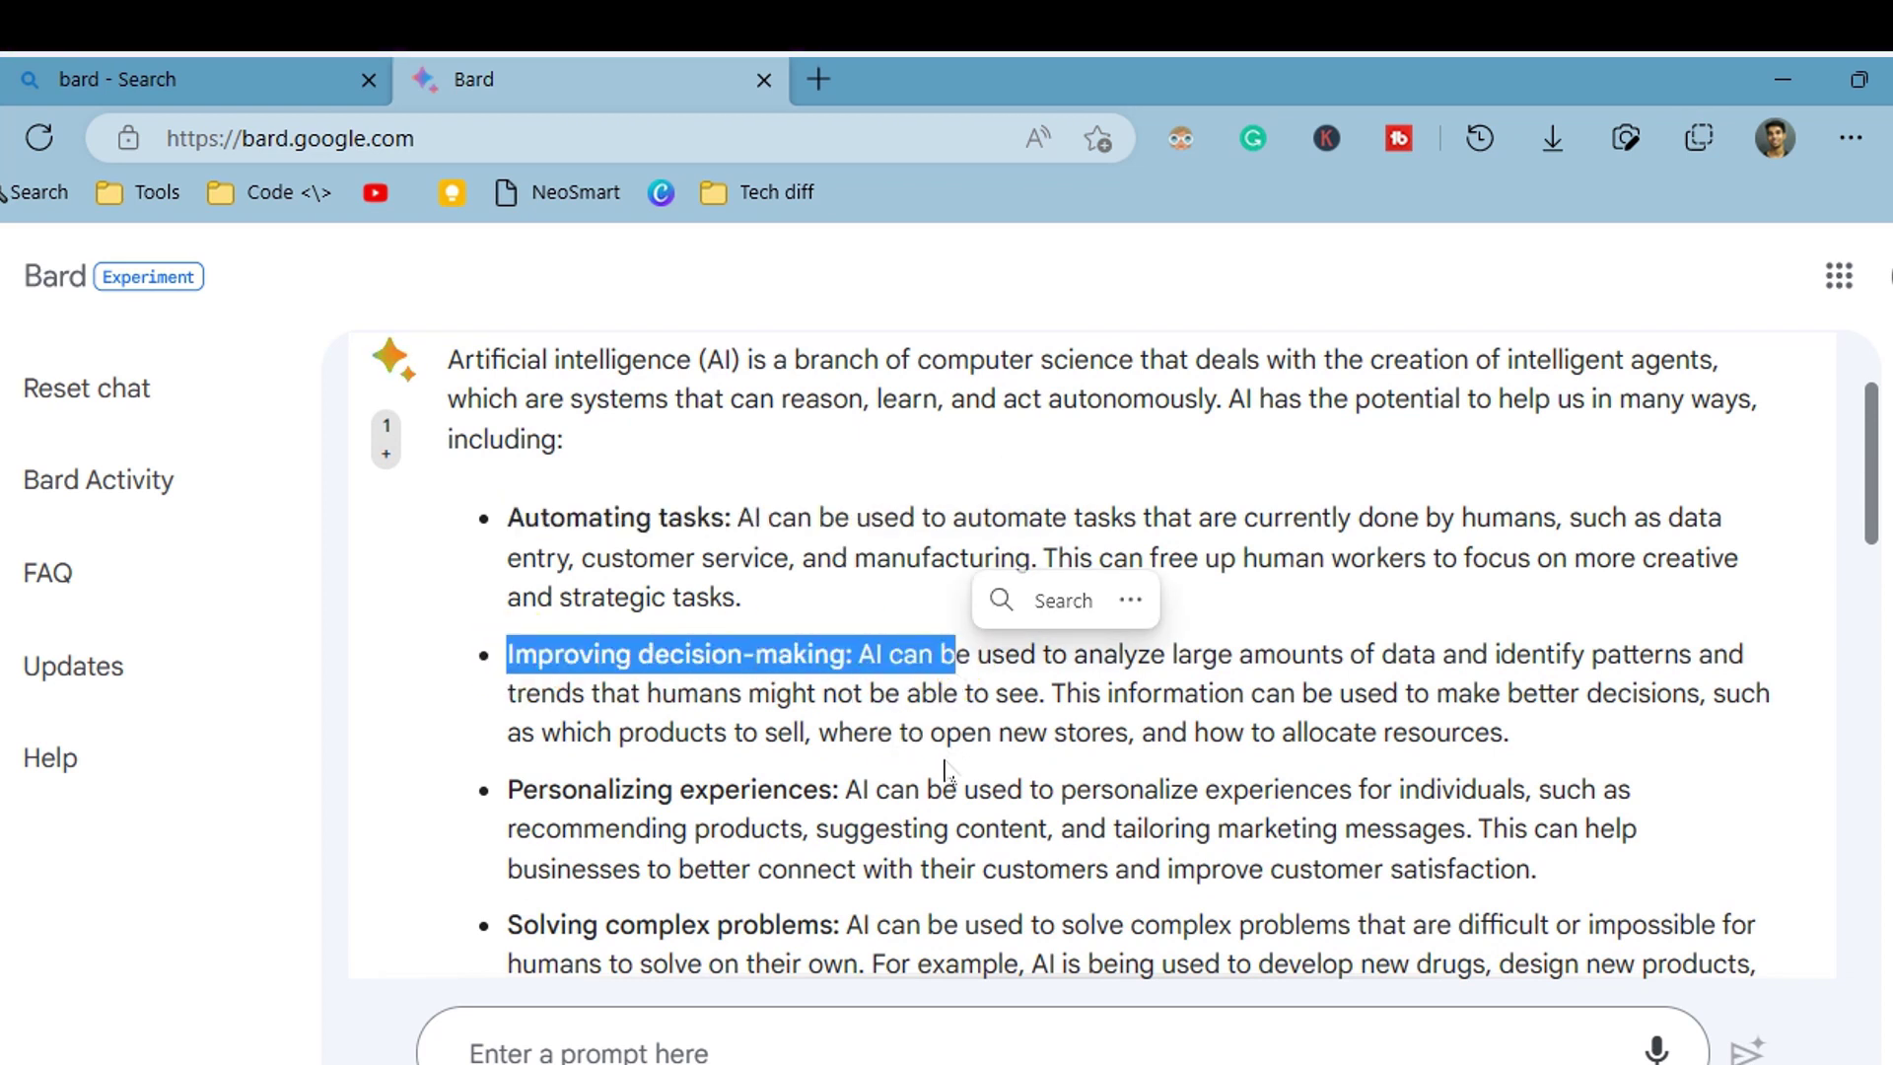
# - Highlight phrases of the "Personalizing experiences" point in Bard's answer, including recommending products, suggesting content and tailoring marketing messages
pyautogui.click(1248, 734)
pyautogui.scroll(-2, 885, 767)
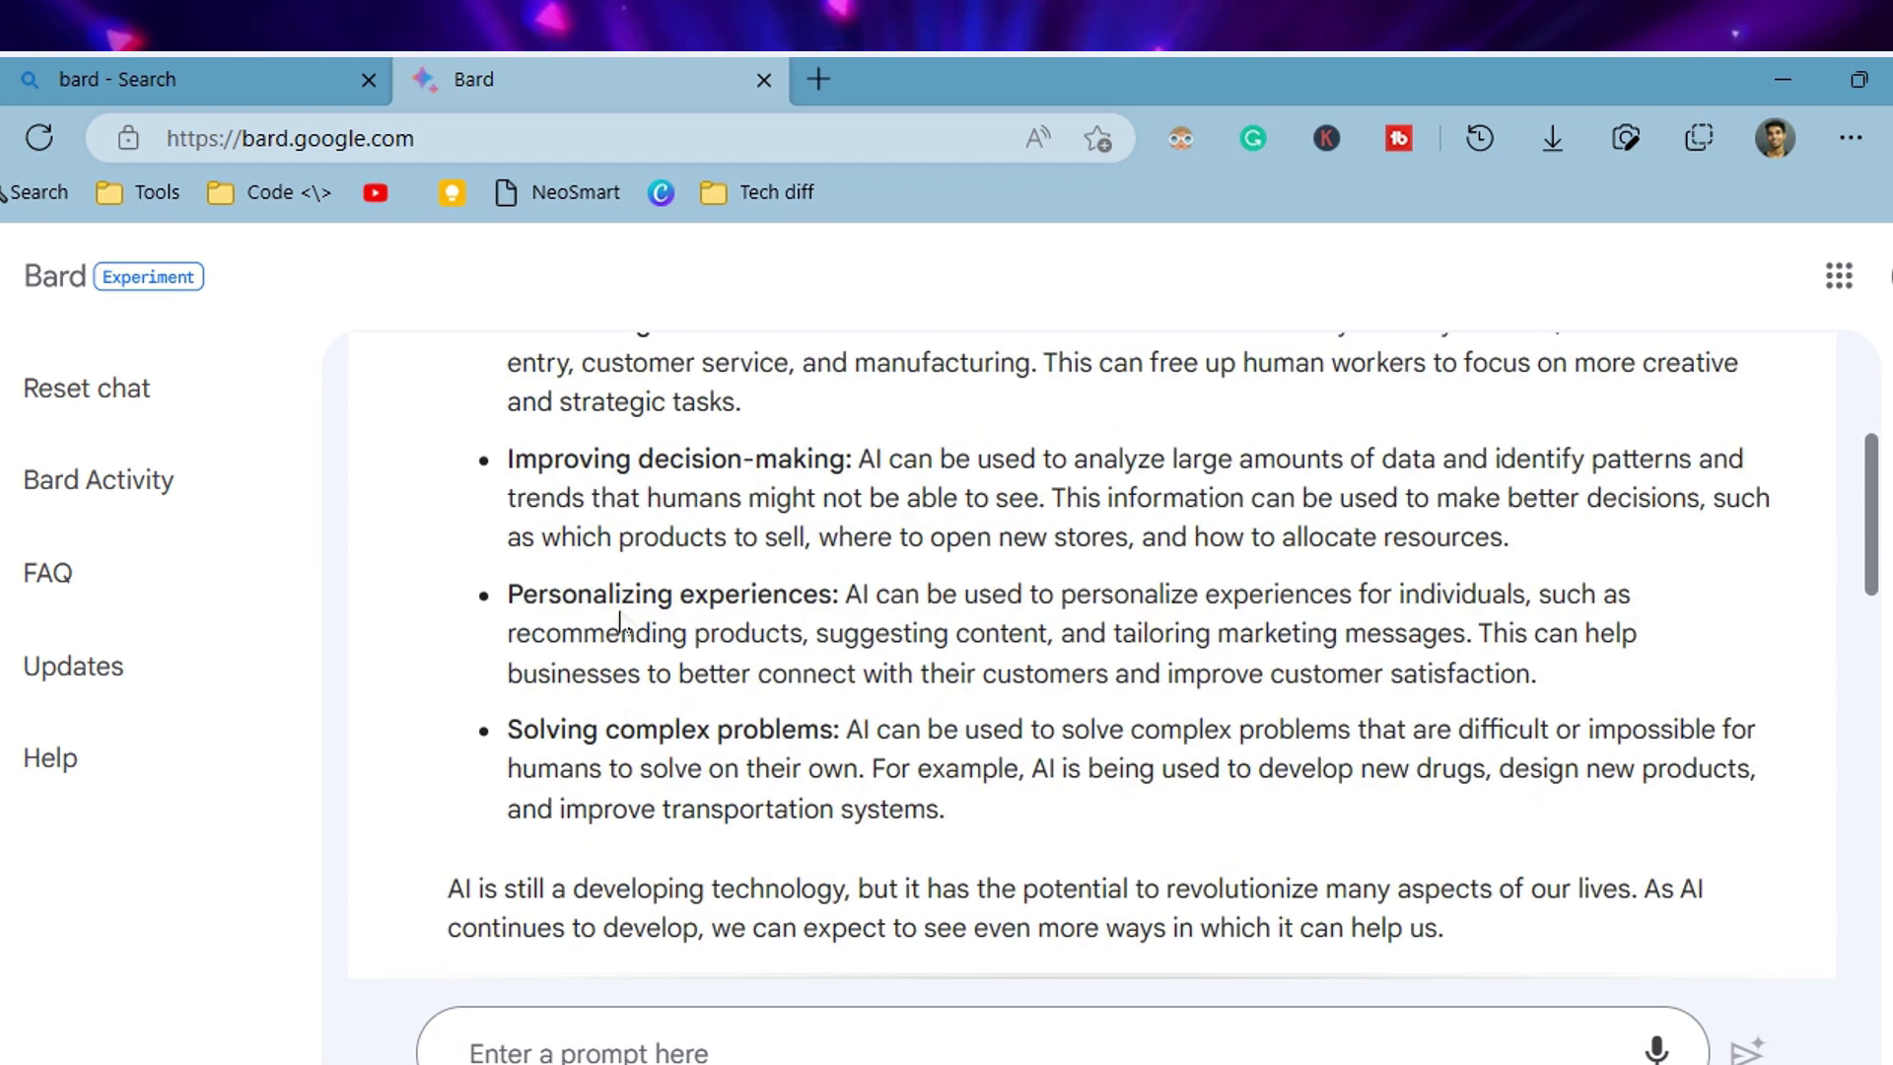
pyautogui.moveTo(533, 594); pyautogui.dragTo(1031, 630)
pyautogui.click(1075, 779)
pyautogui.moveTo(814, 634); pyautogui.dragTo(1053, 634)
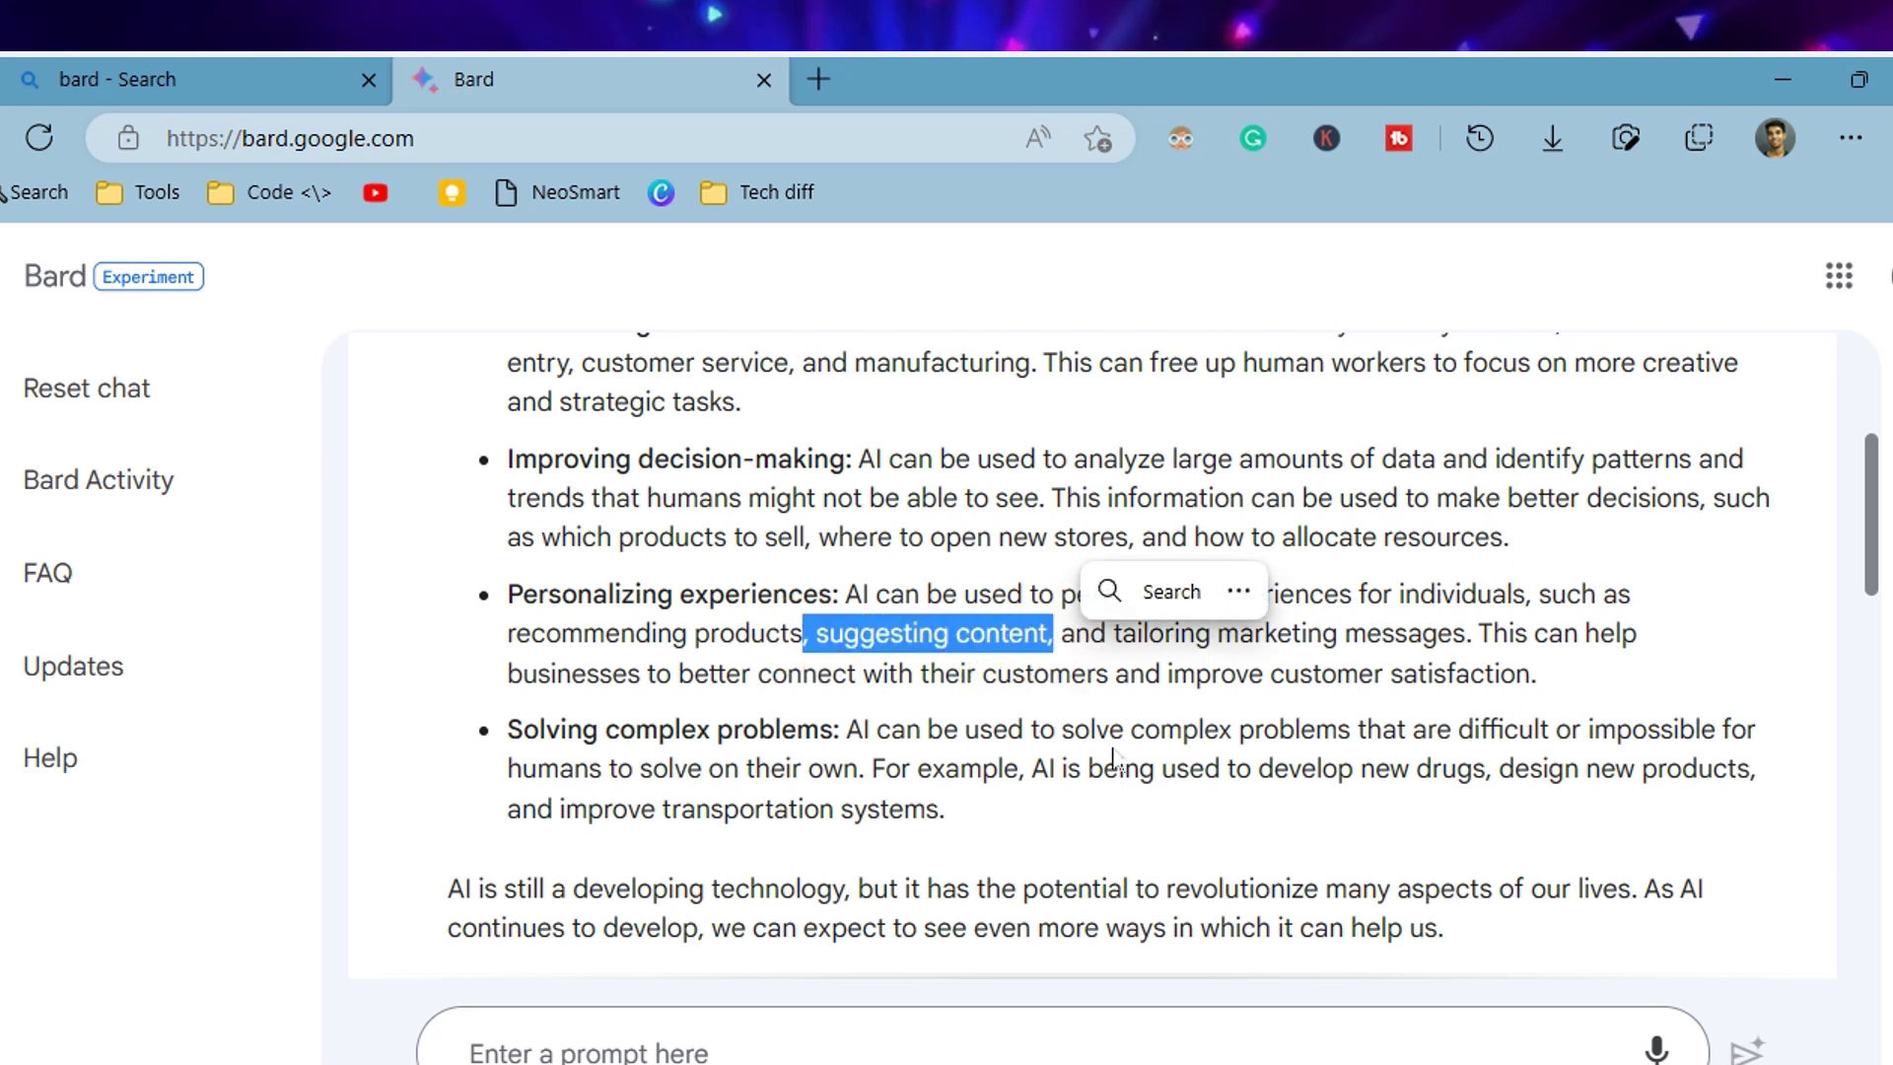
pyautogui.click(1243, 652)
pyautogui.moveTo(507, 642); pyautogui.dragTo(727, 634)
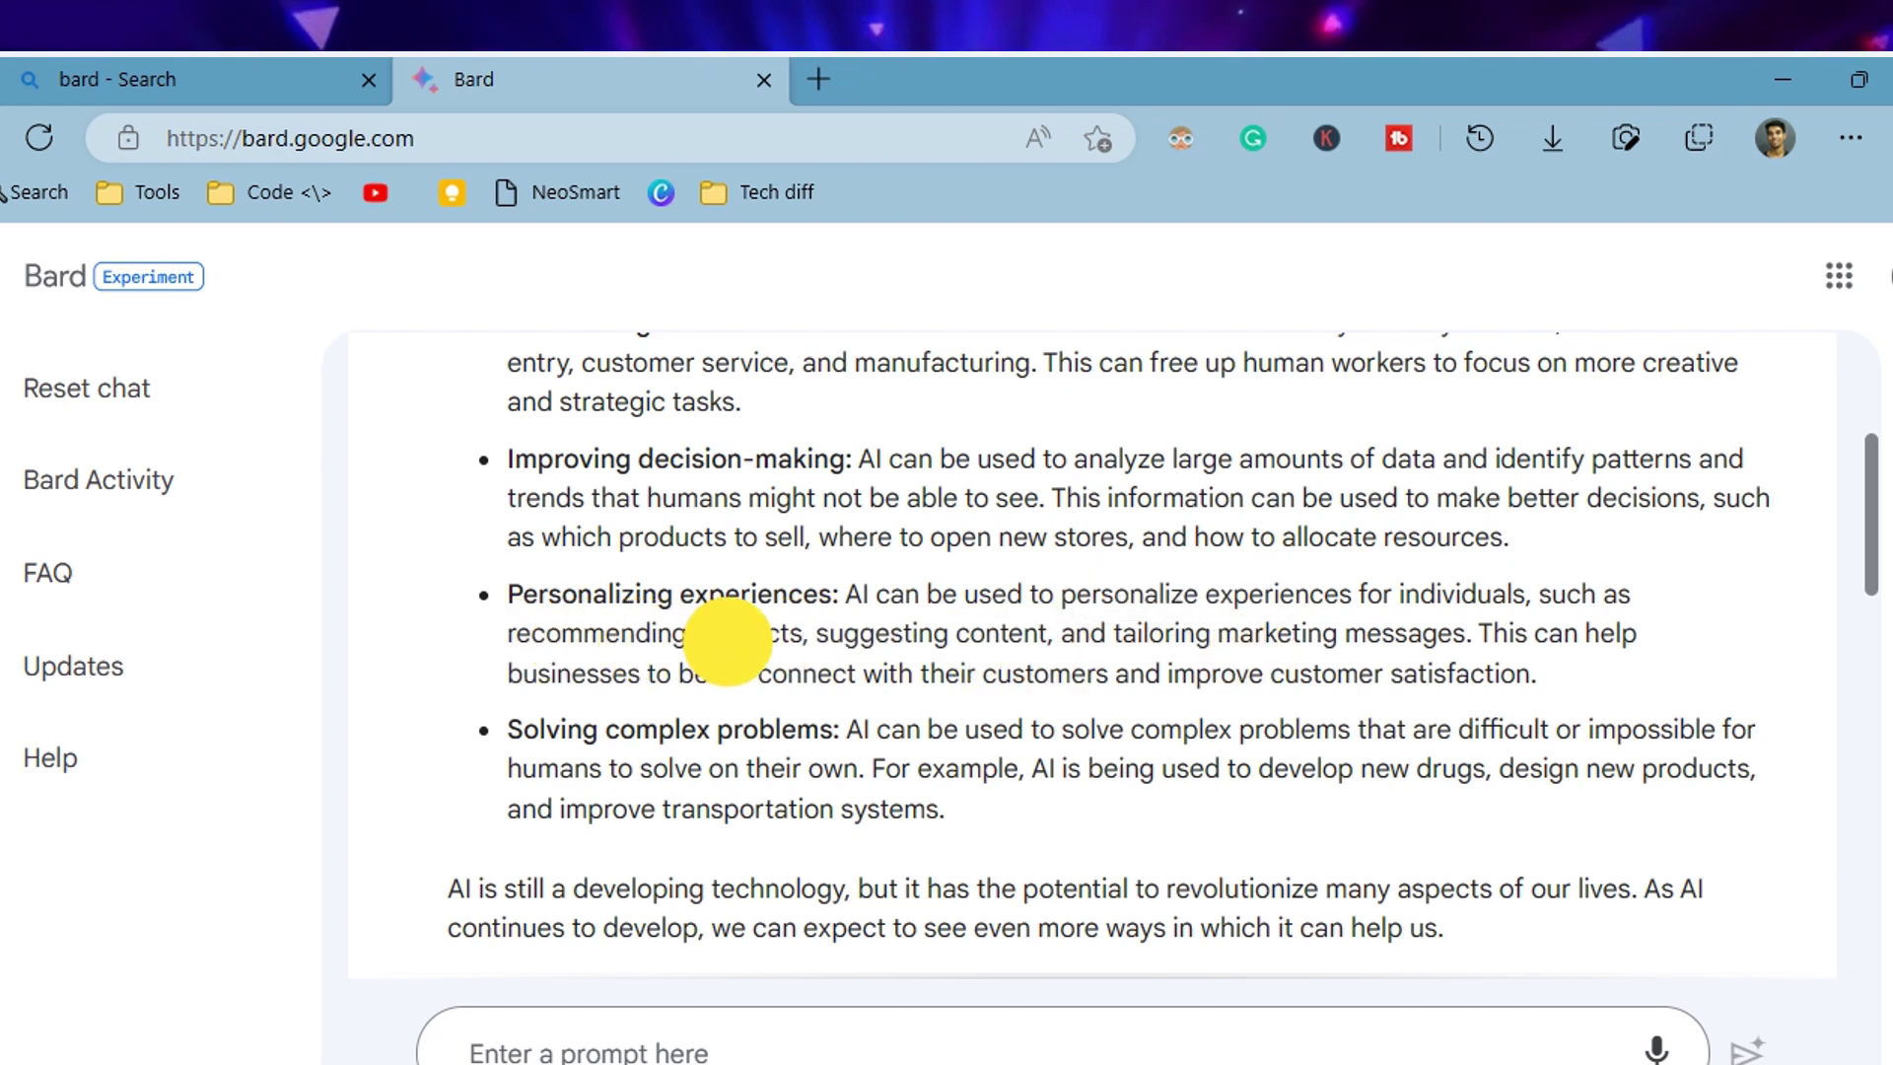
pyautogui.moveTo(516, 631); pyautogui.dragTo(789, 633)
pyautogui.click(853, 670)
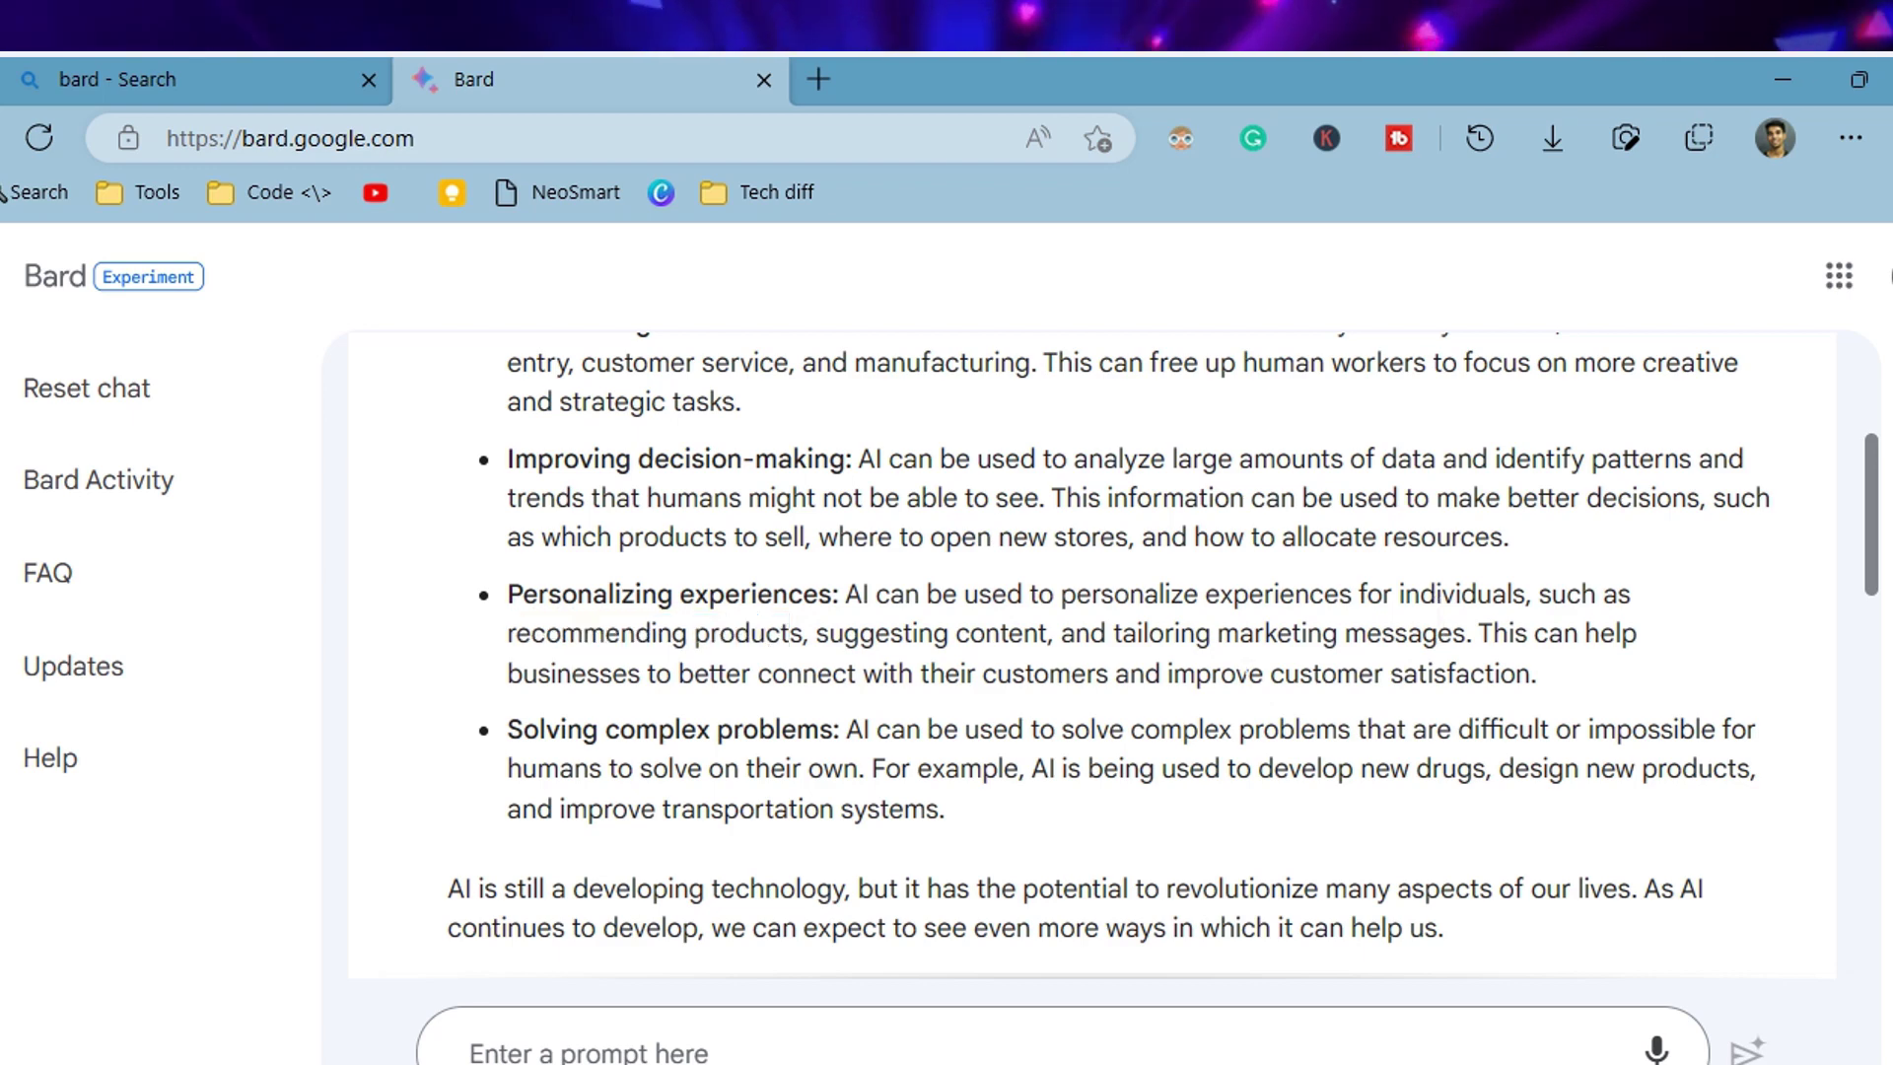
pyautogui.moveTo(1219, 634); pyautogui.dragTo(1531, 636)
# - Highlight the opening of the "Solving complex problems" point to examine it, and clear the selection
pyautogui.scroll(-1, 690, 631)
pyautogui.moveTo(545, 631); pyautogui.dragTo(1133, 642)
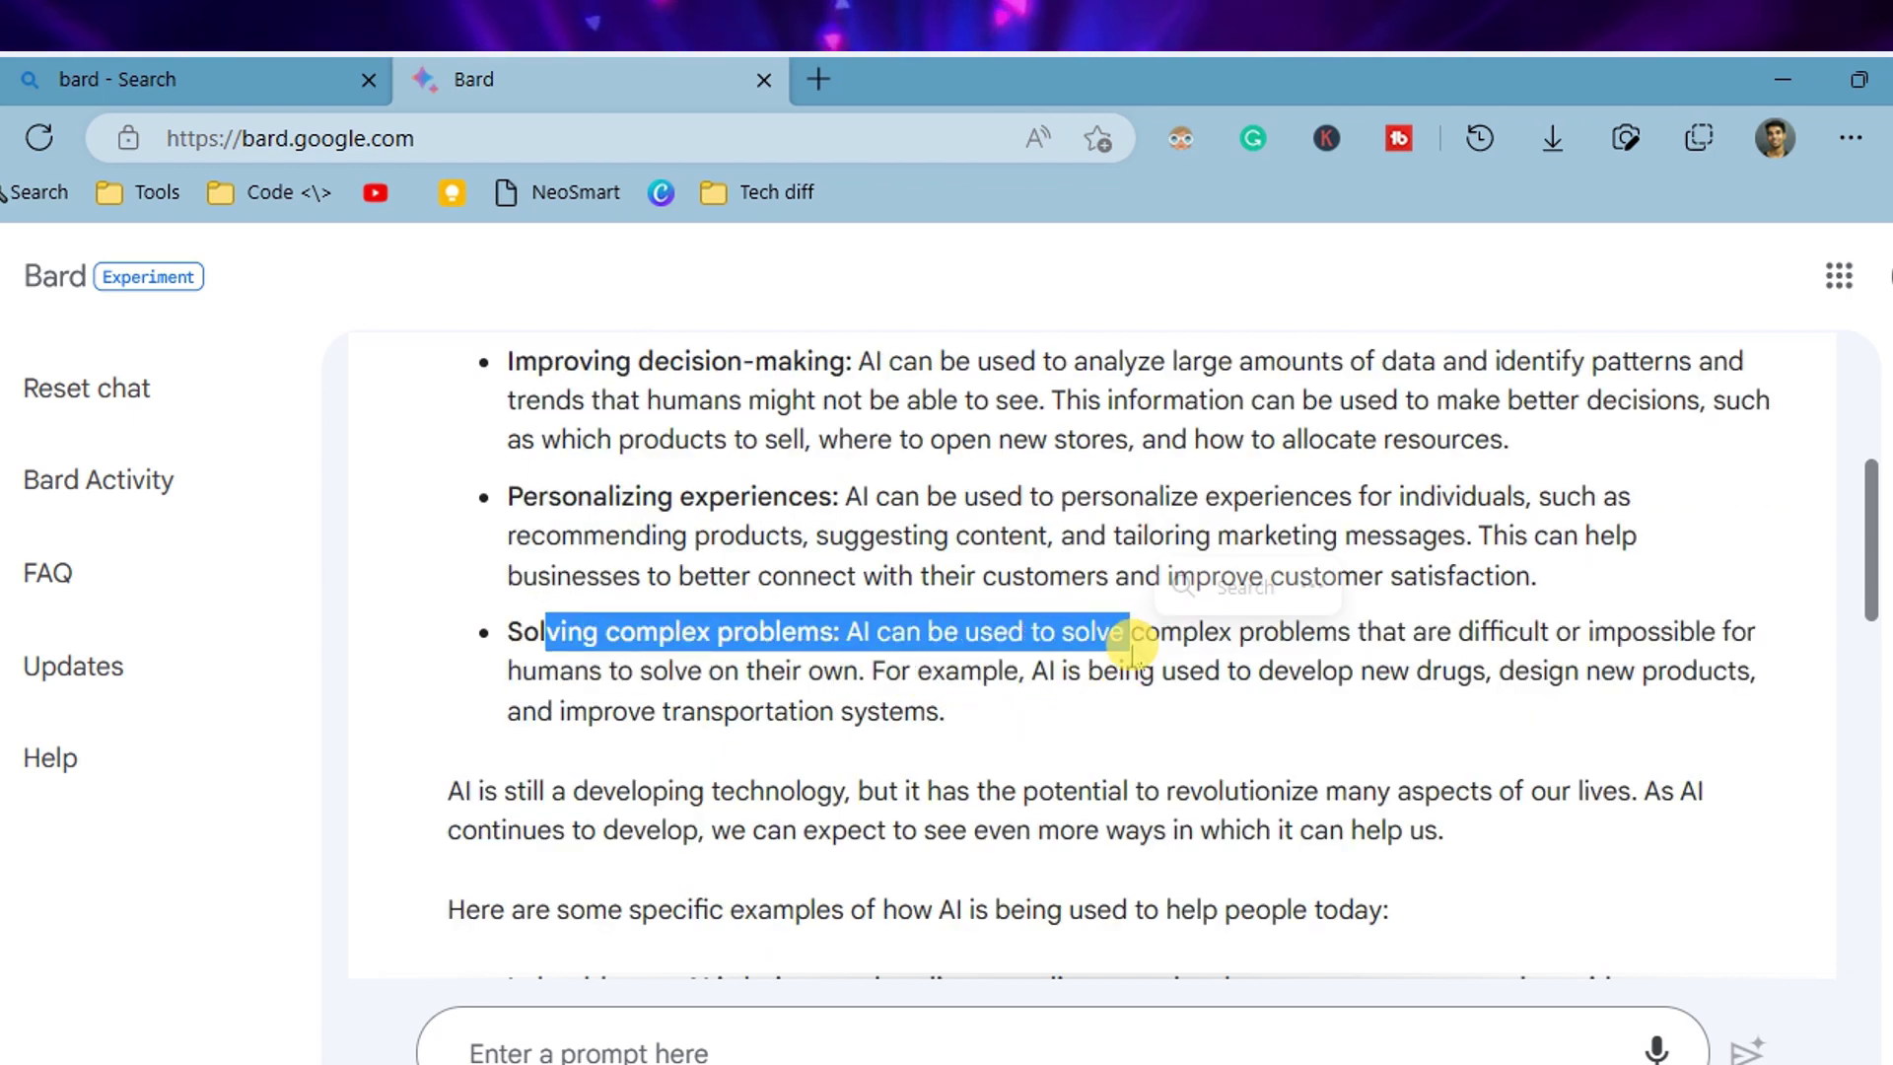
pyautogui.click(1196, 730)
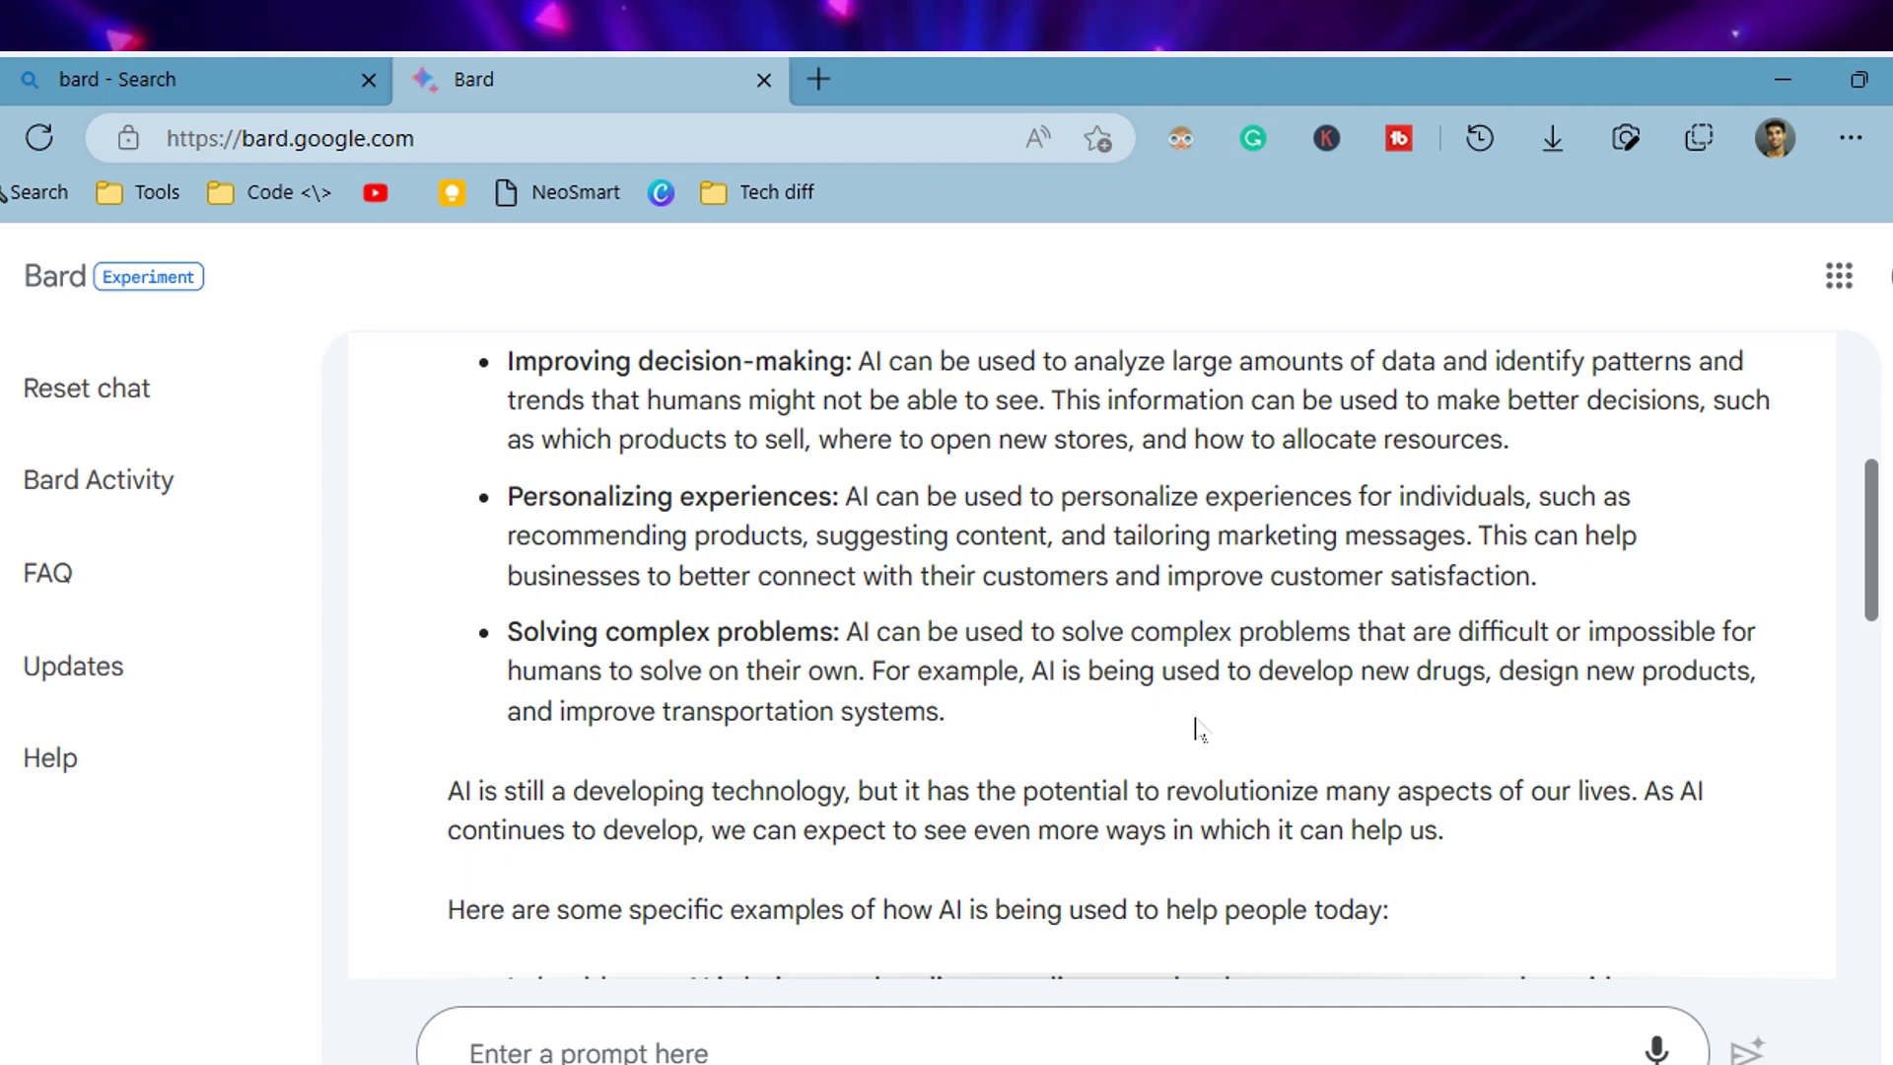
# - Highlight the healthcare, education, workplace and environment examples in Bard's answer and review them as a list
pyautogui.scroll(-5, 754, 708)
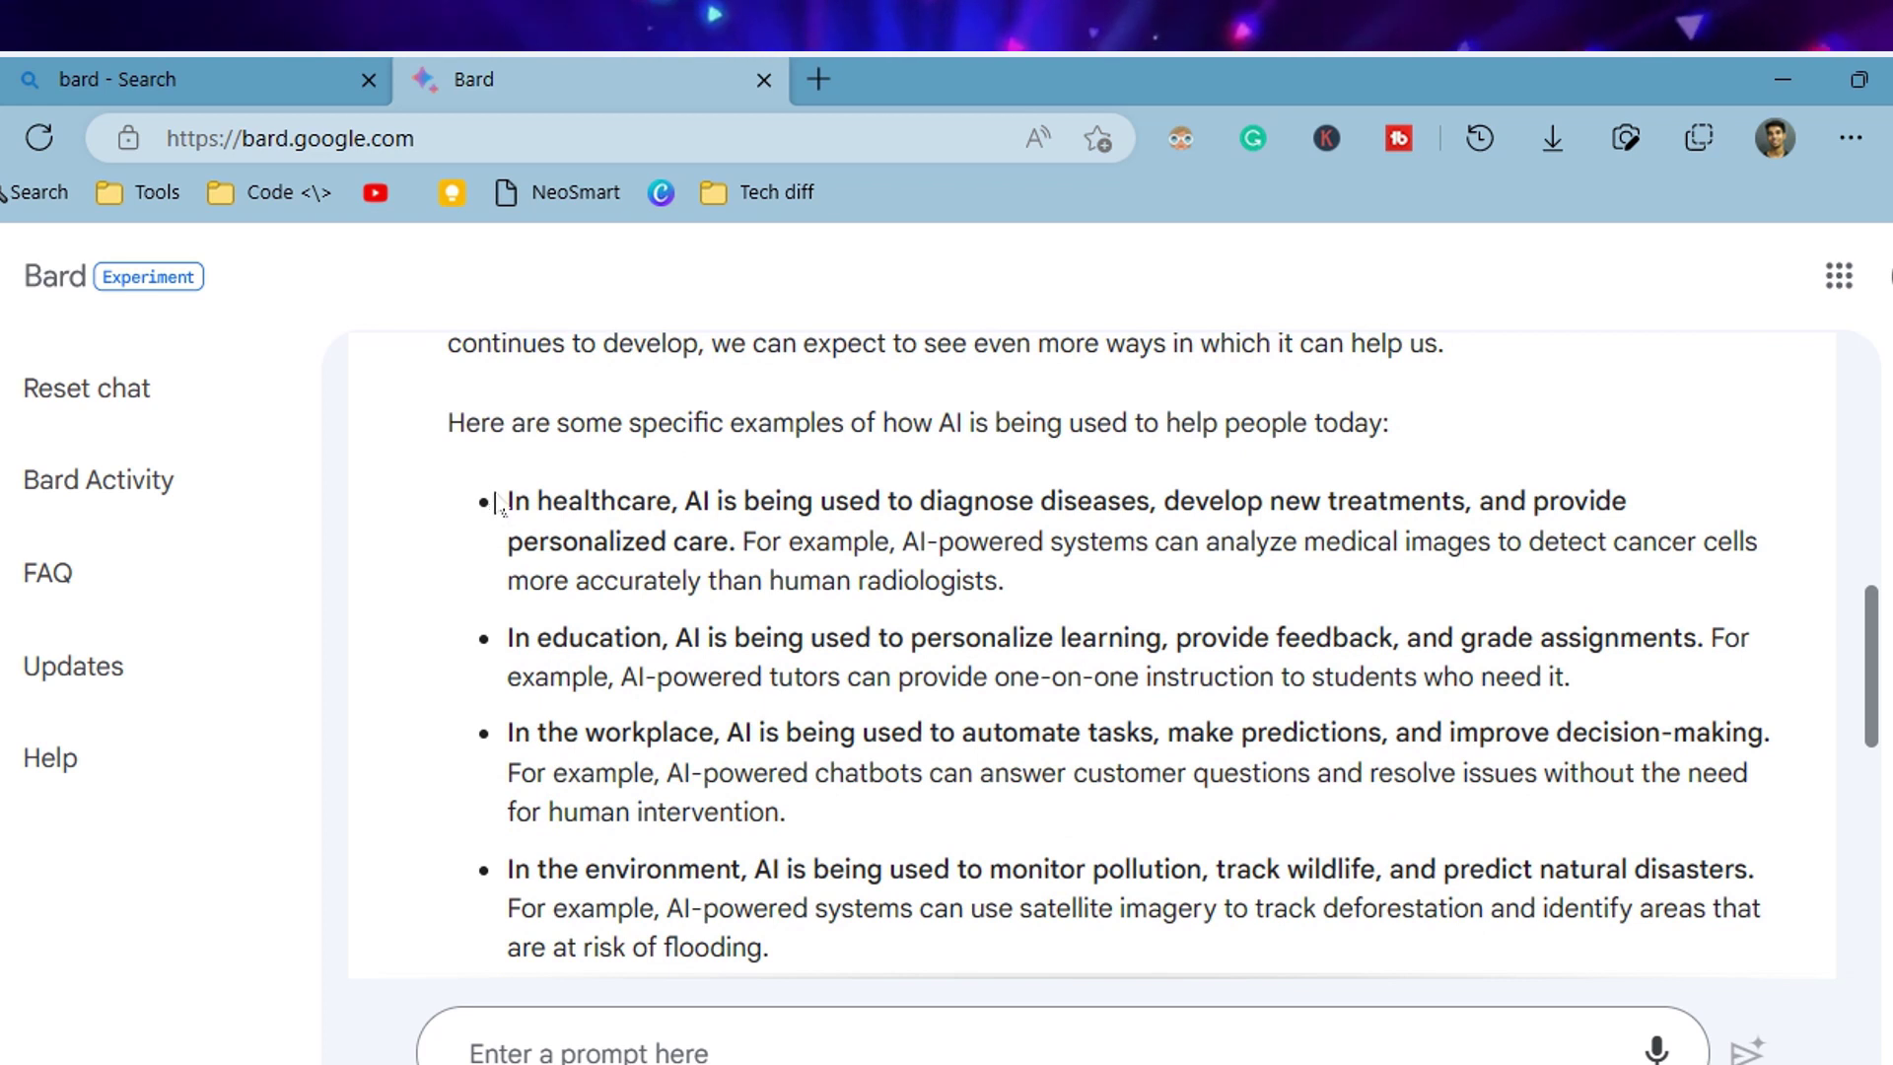
pyautogui.moveTo(496, 512); pyautogui.dragTo(710, 540)
pyautogui.click(625, 693)
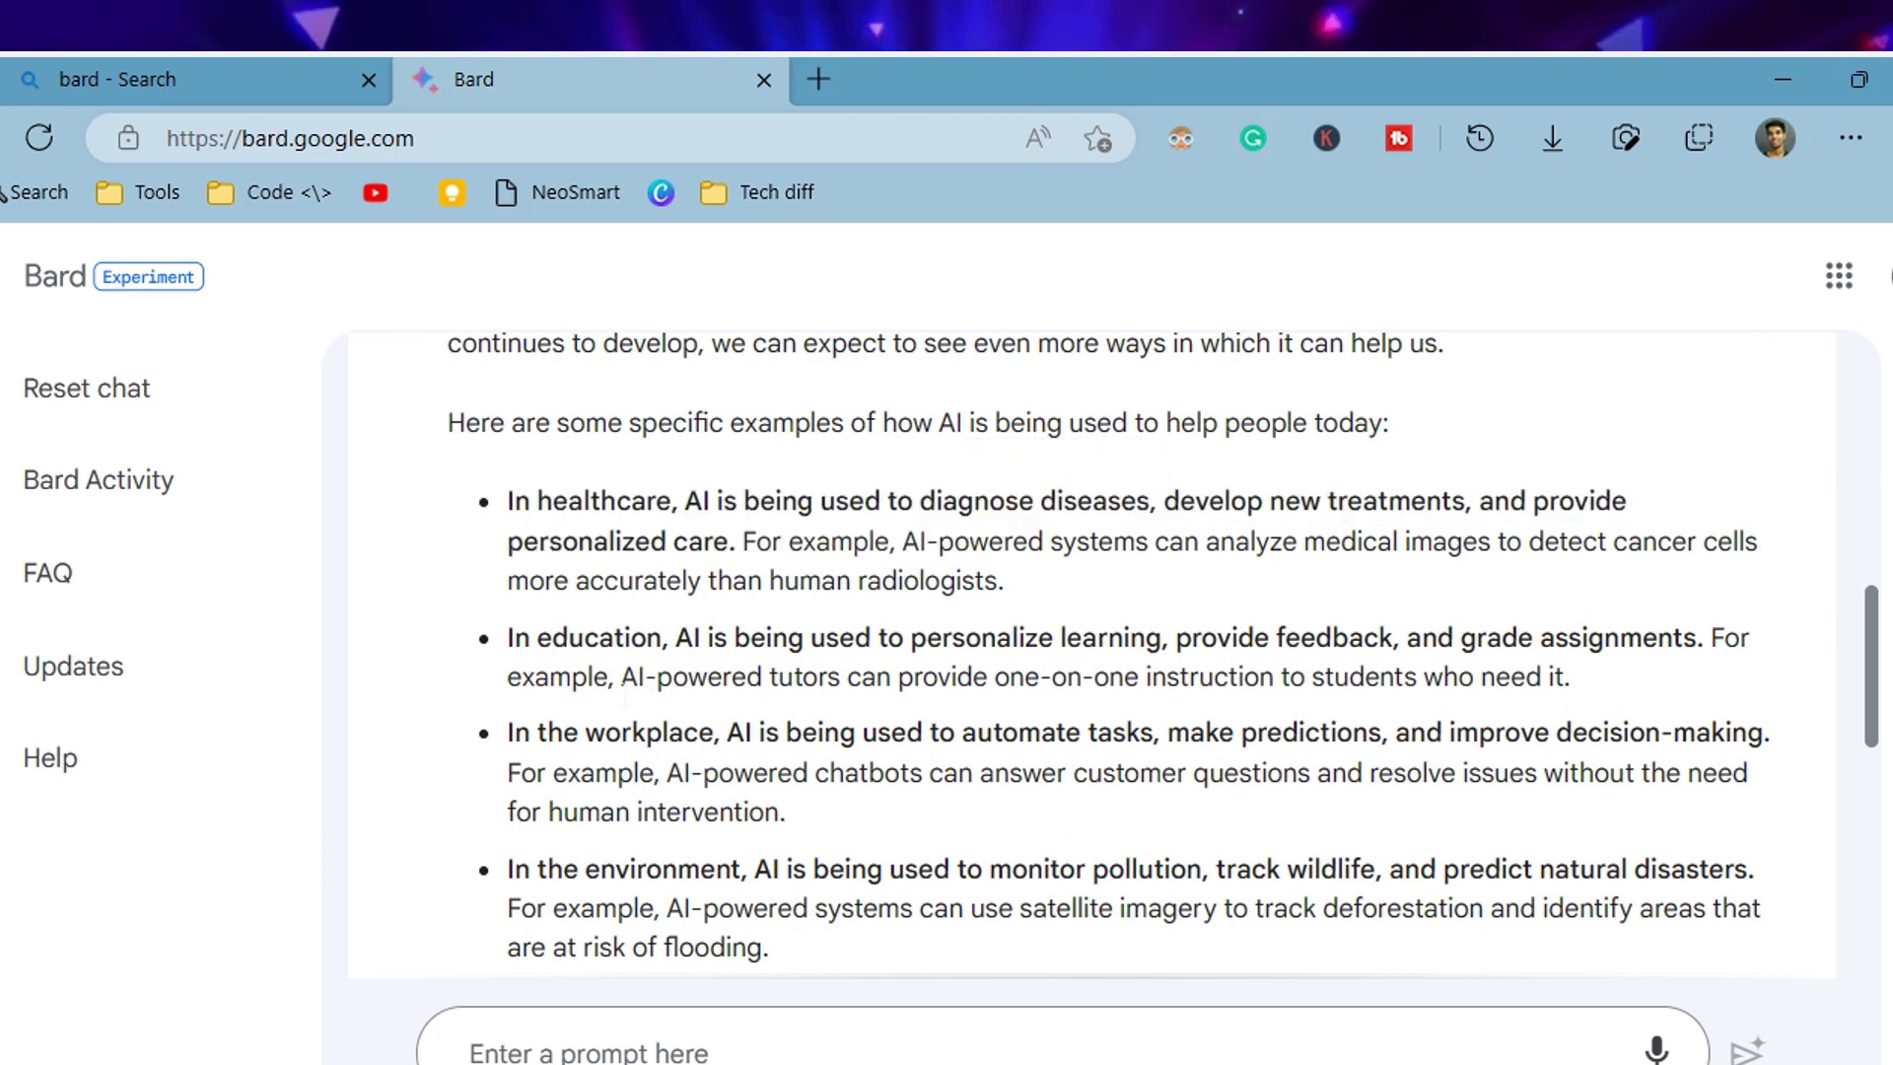
pyautogui.moveTo(517, 651); pyautogui.dragTo(815, 667)
pyautogui.click(866, 697)
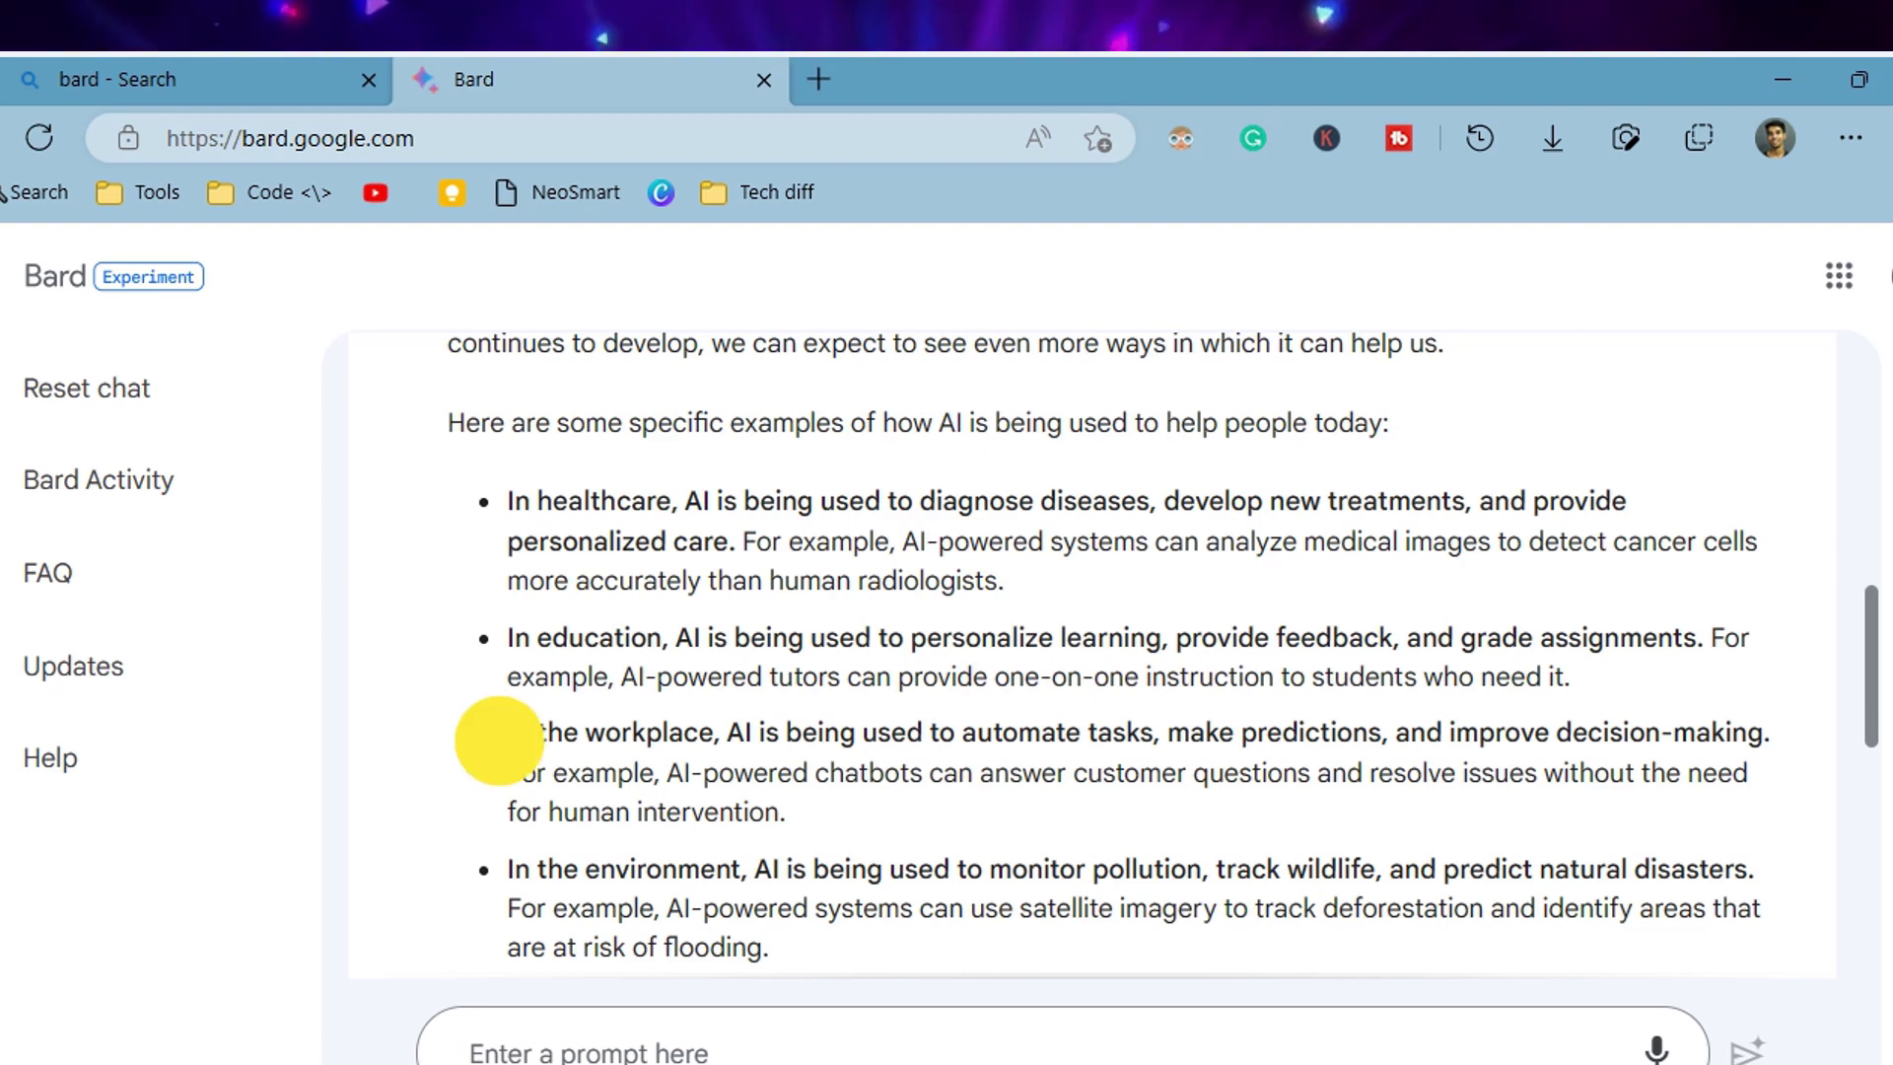
pyautogui.moveTo(495, 737); pyautogui.dragTo(922, 737)
pyautogui.moveTo(504, 872); pyautogui.dragTo(981, 871)
pyautogui.click(1075, 883)
pyautogui.scroll(-3, 1075, 854)
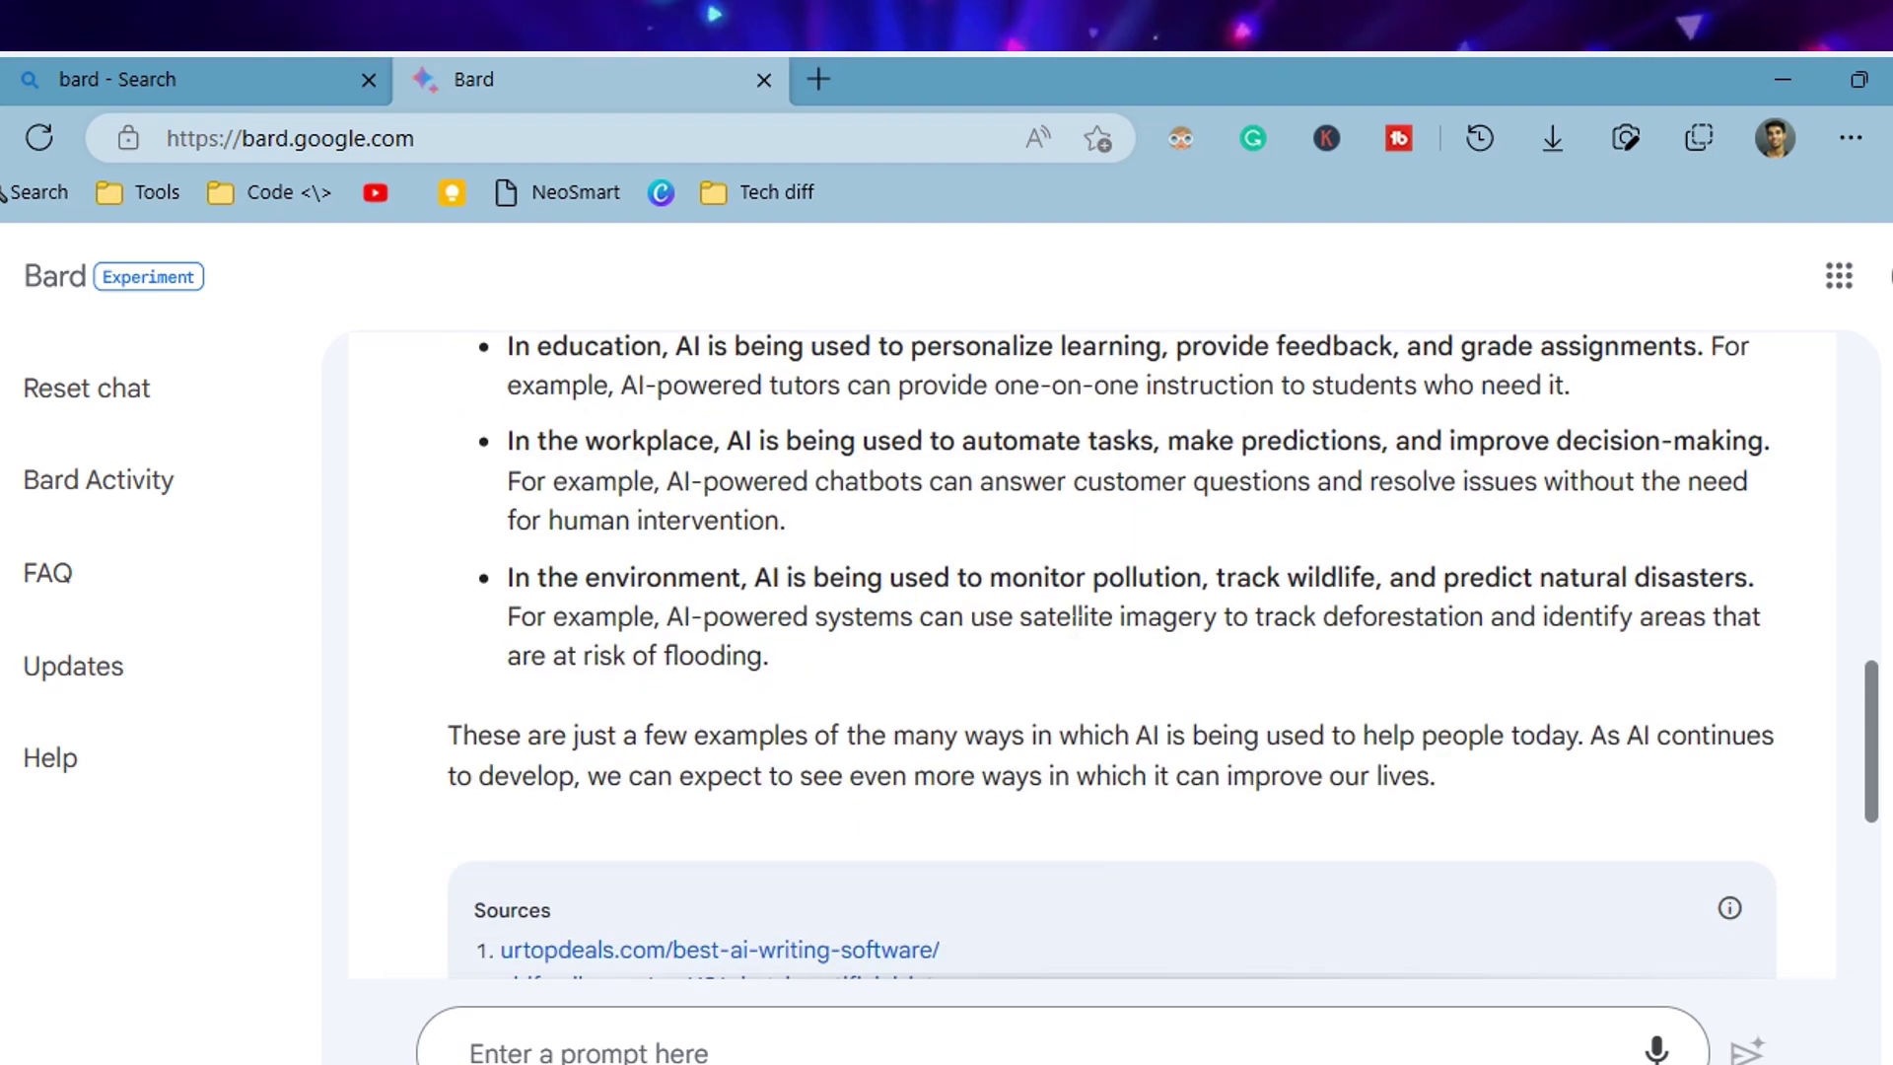
pyautogui.scroll(4, 1075, 616)
pyautogui.scroll(-2, 1044, 764)
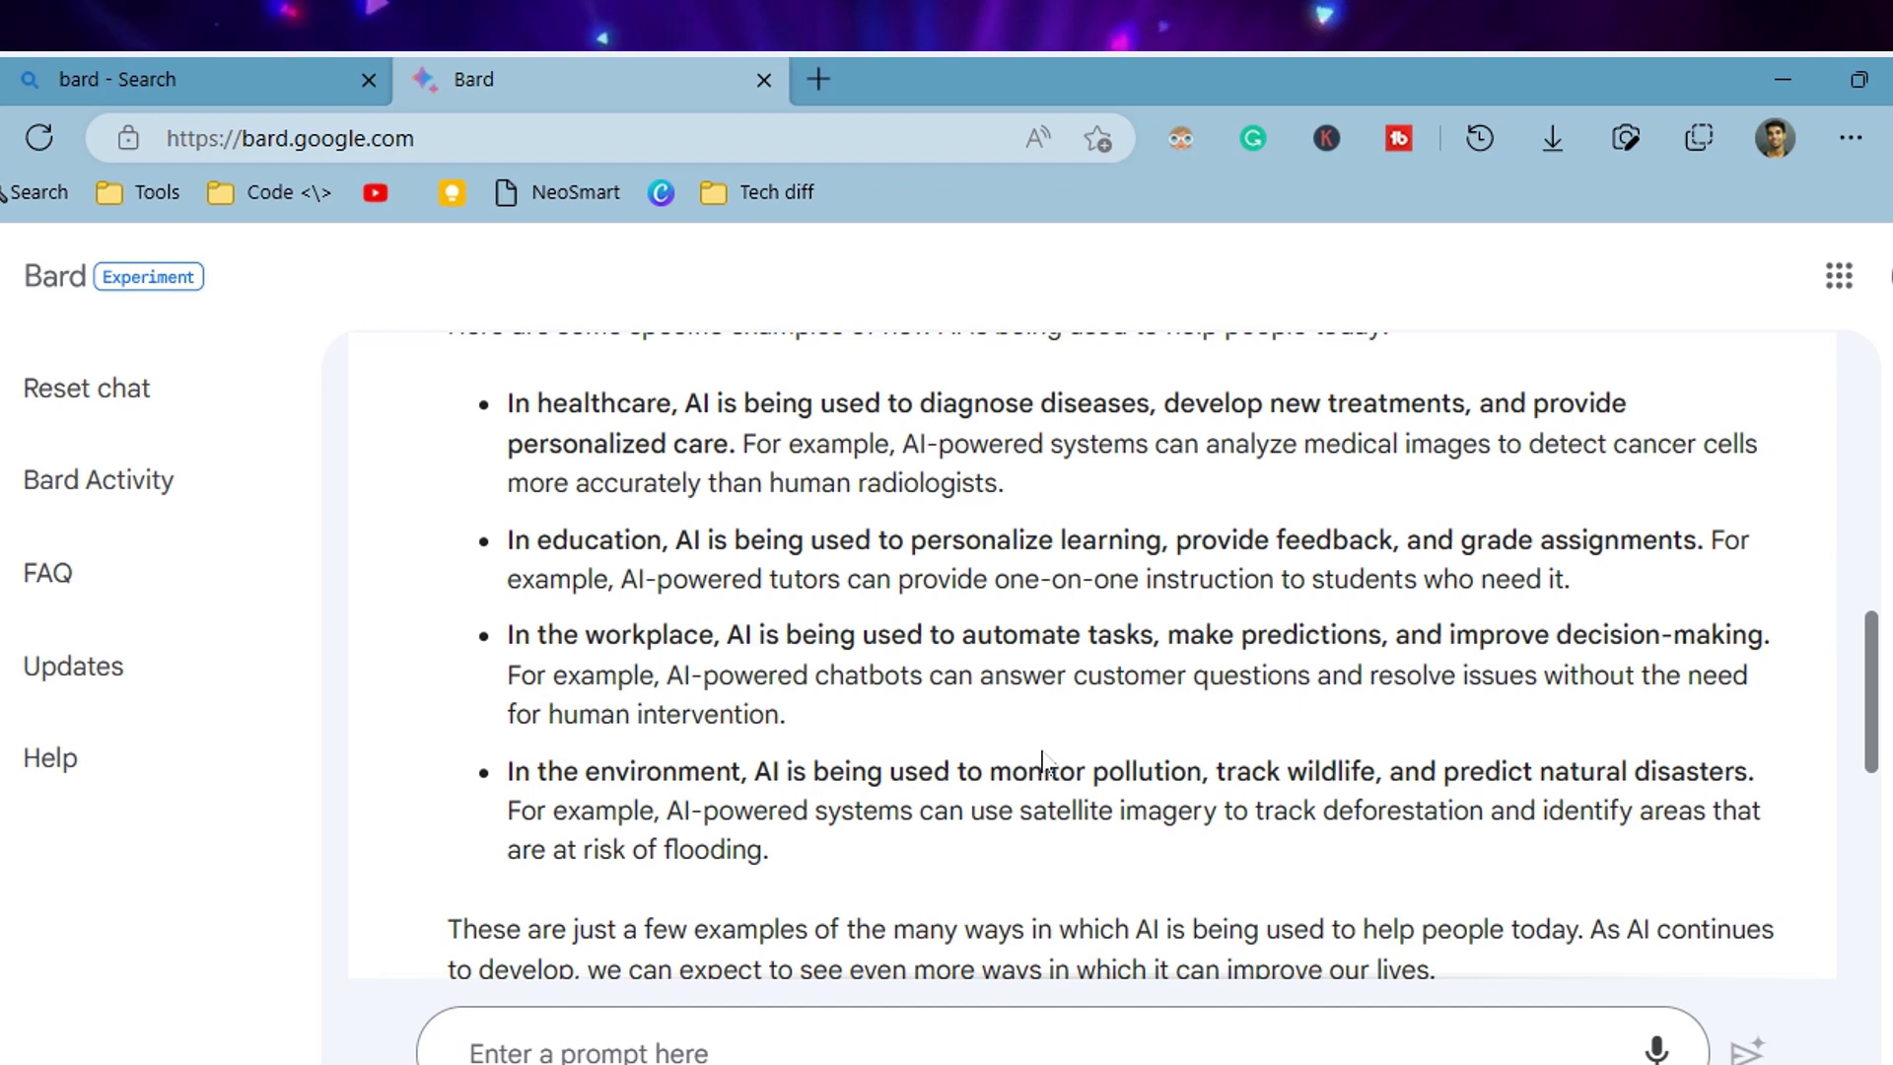
# - Highlight the prompt "how ai can help" above Bard's answer and switch to Bing chat to compare its answer
pyautogui.scroll(10, 1043, 764)
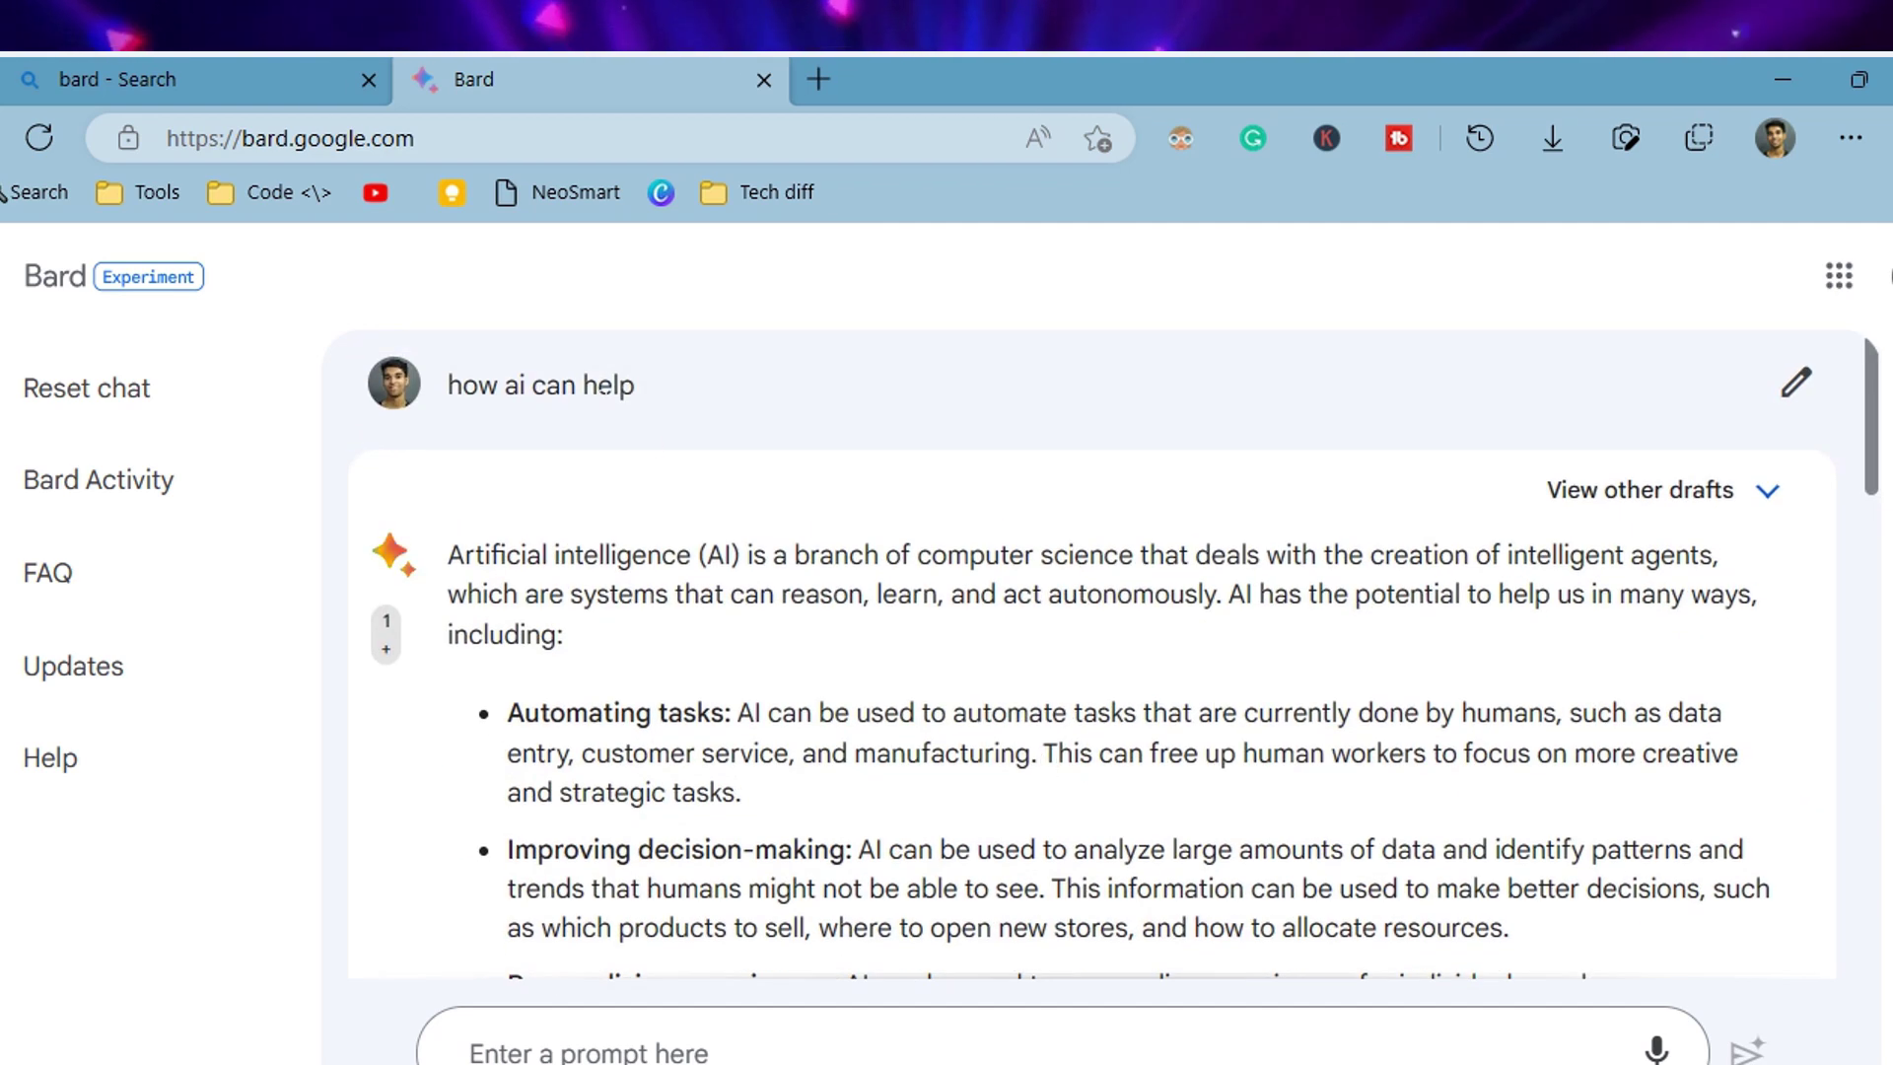
pyautogui.moveTo(443, 399); pyautogui.dragTo(638, 389)
pyautogui.click(791, 631)
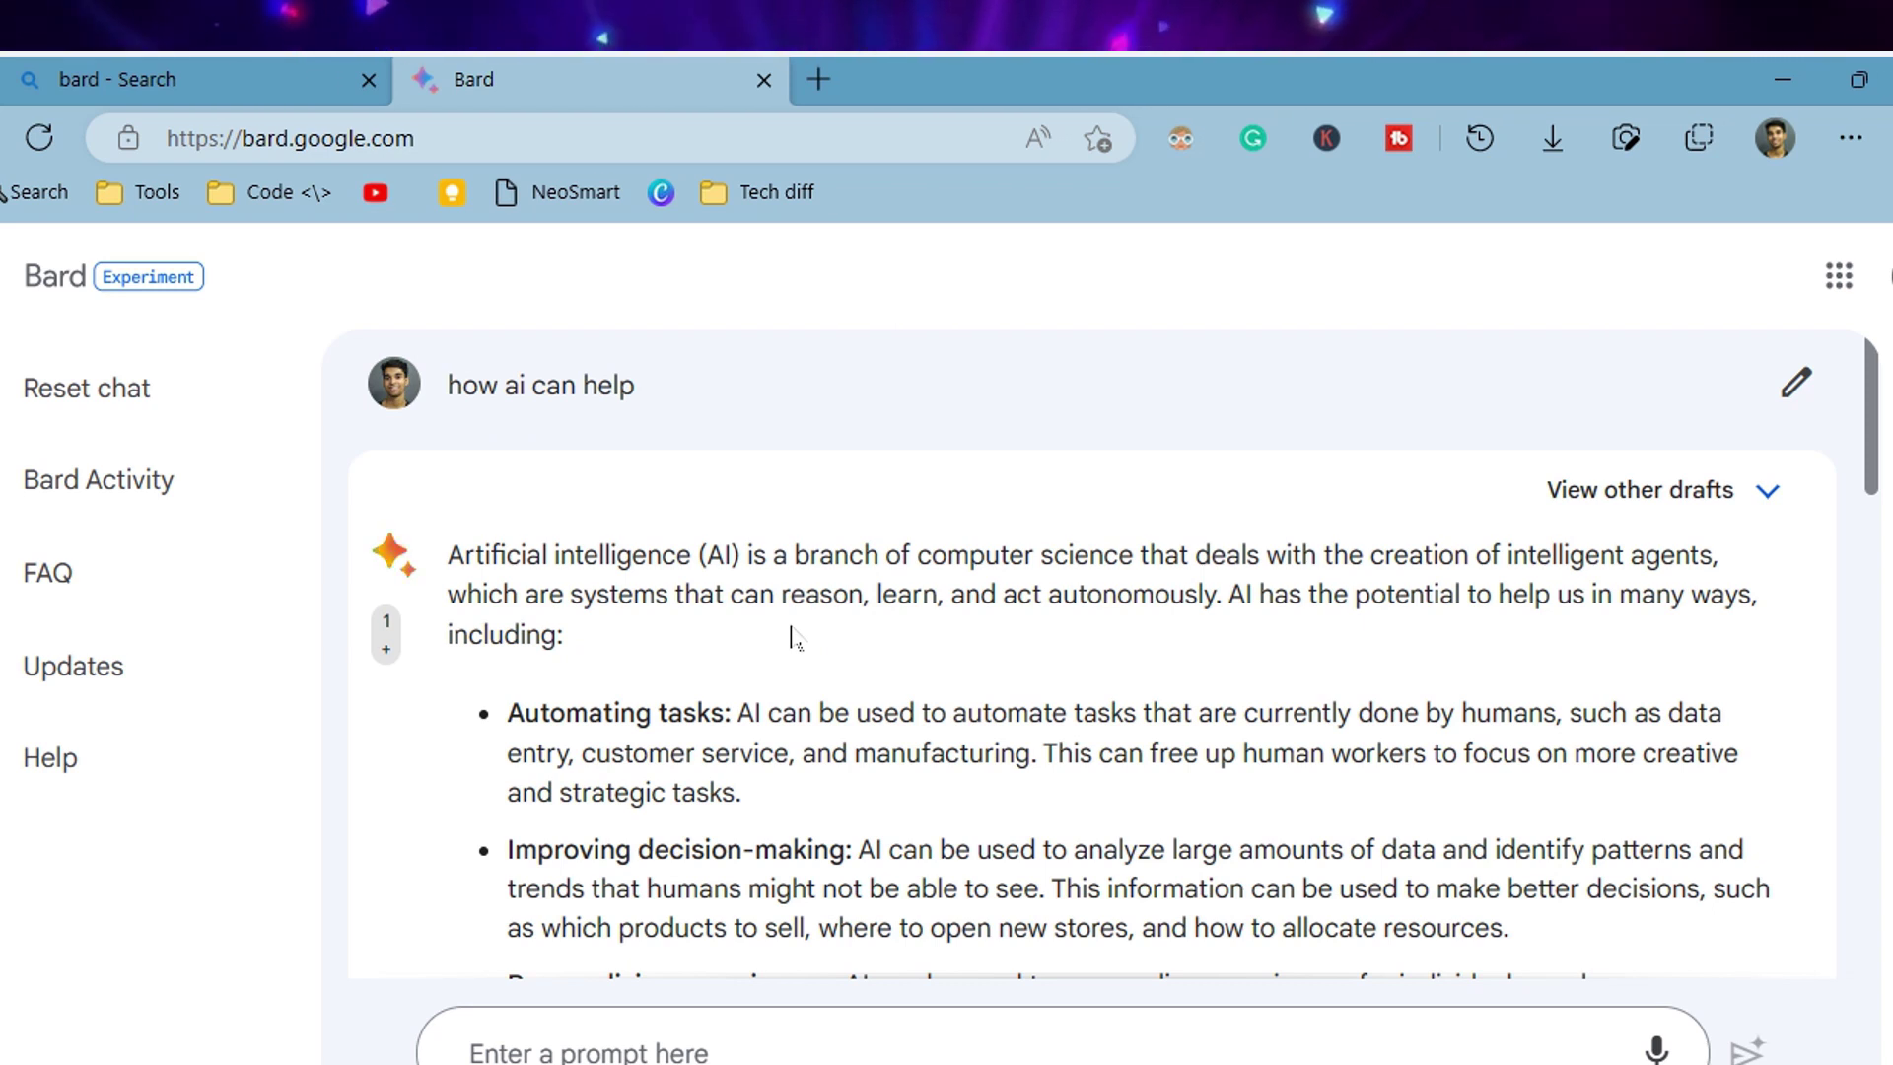
pyautogui.hotkey('ctrl', 'Tab')
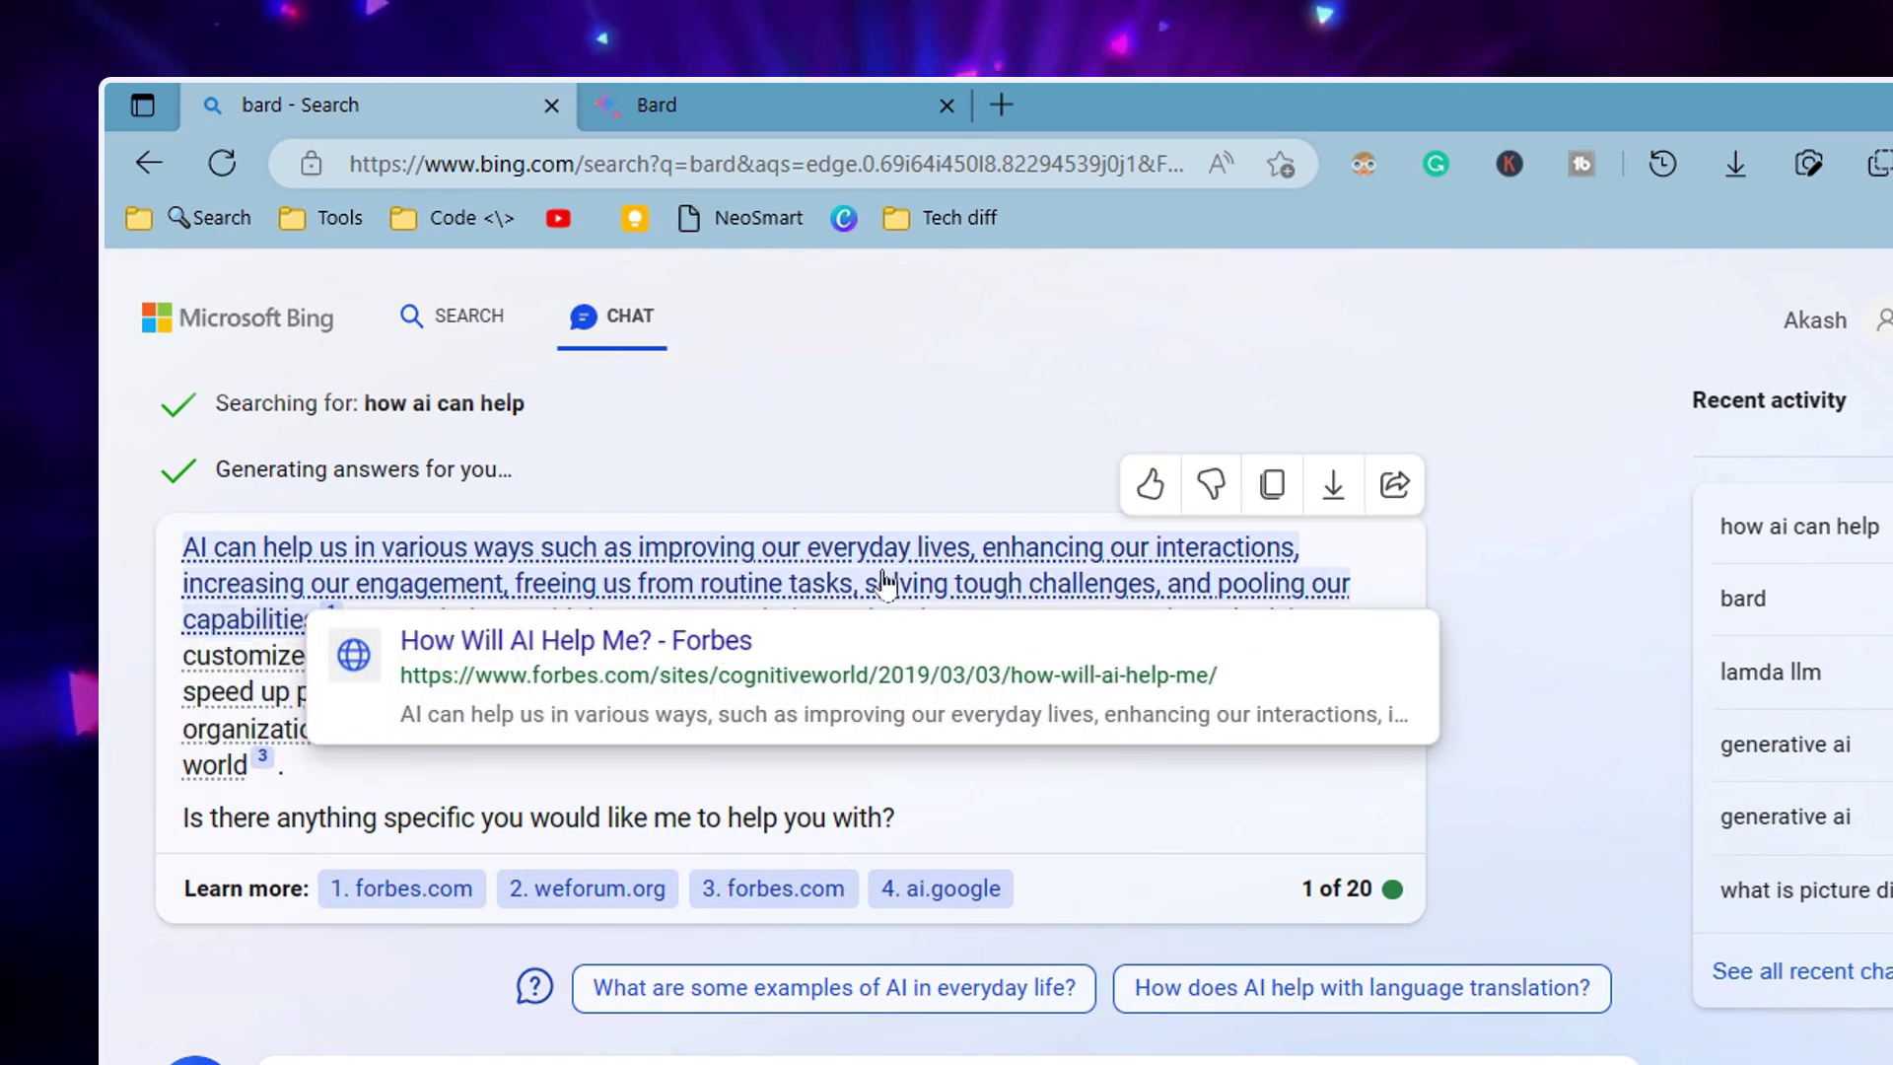
# - Return to Bard and review its full answer, from the bulleted points through the examples and the listed sources
pyautogui.click(808, 99)
pyautogui.scroll(-2, 1183, 640)
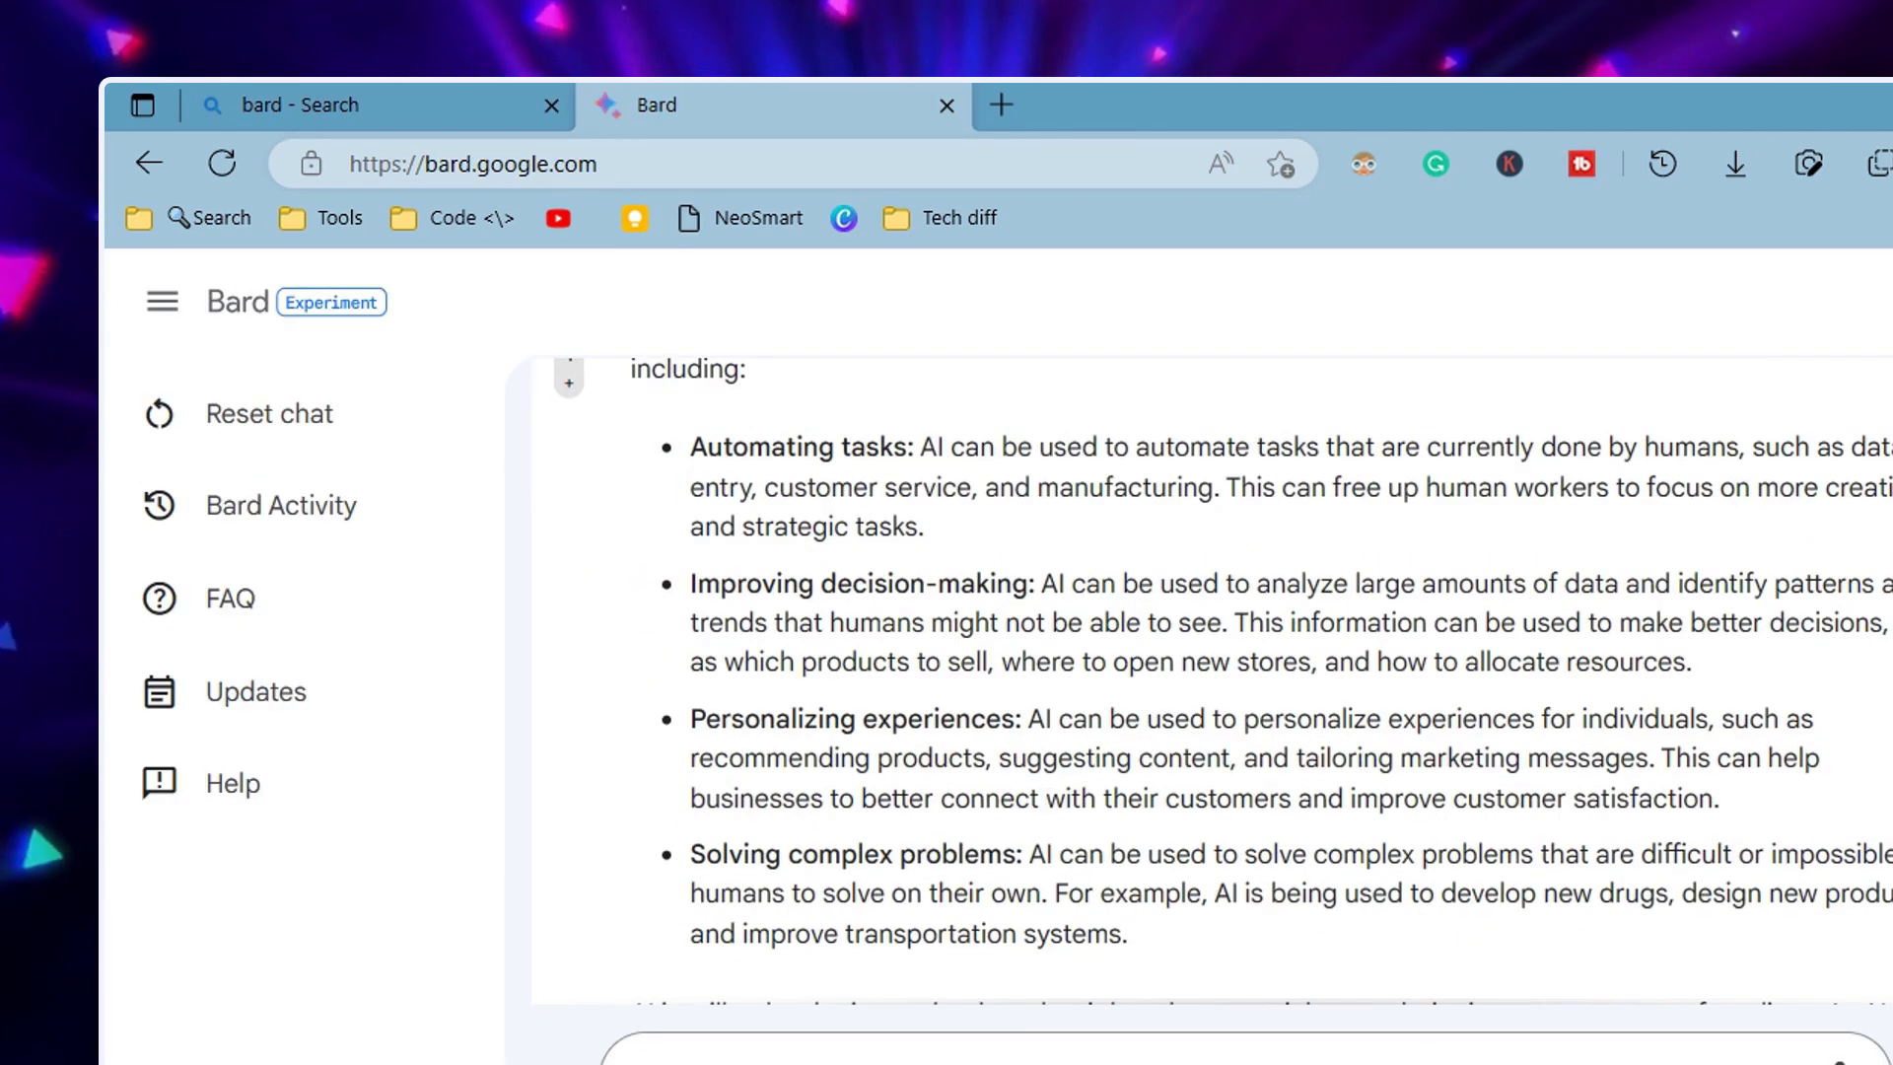
pyautogui.scroll(-10, 1051, 779)
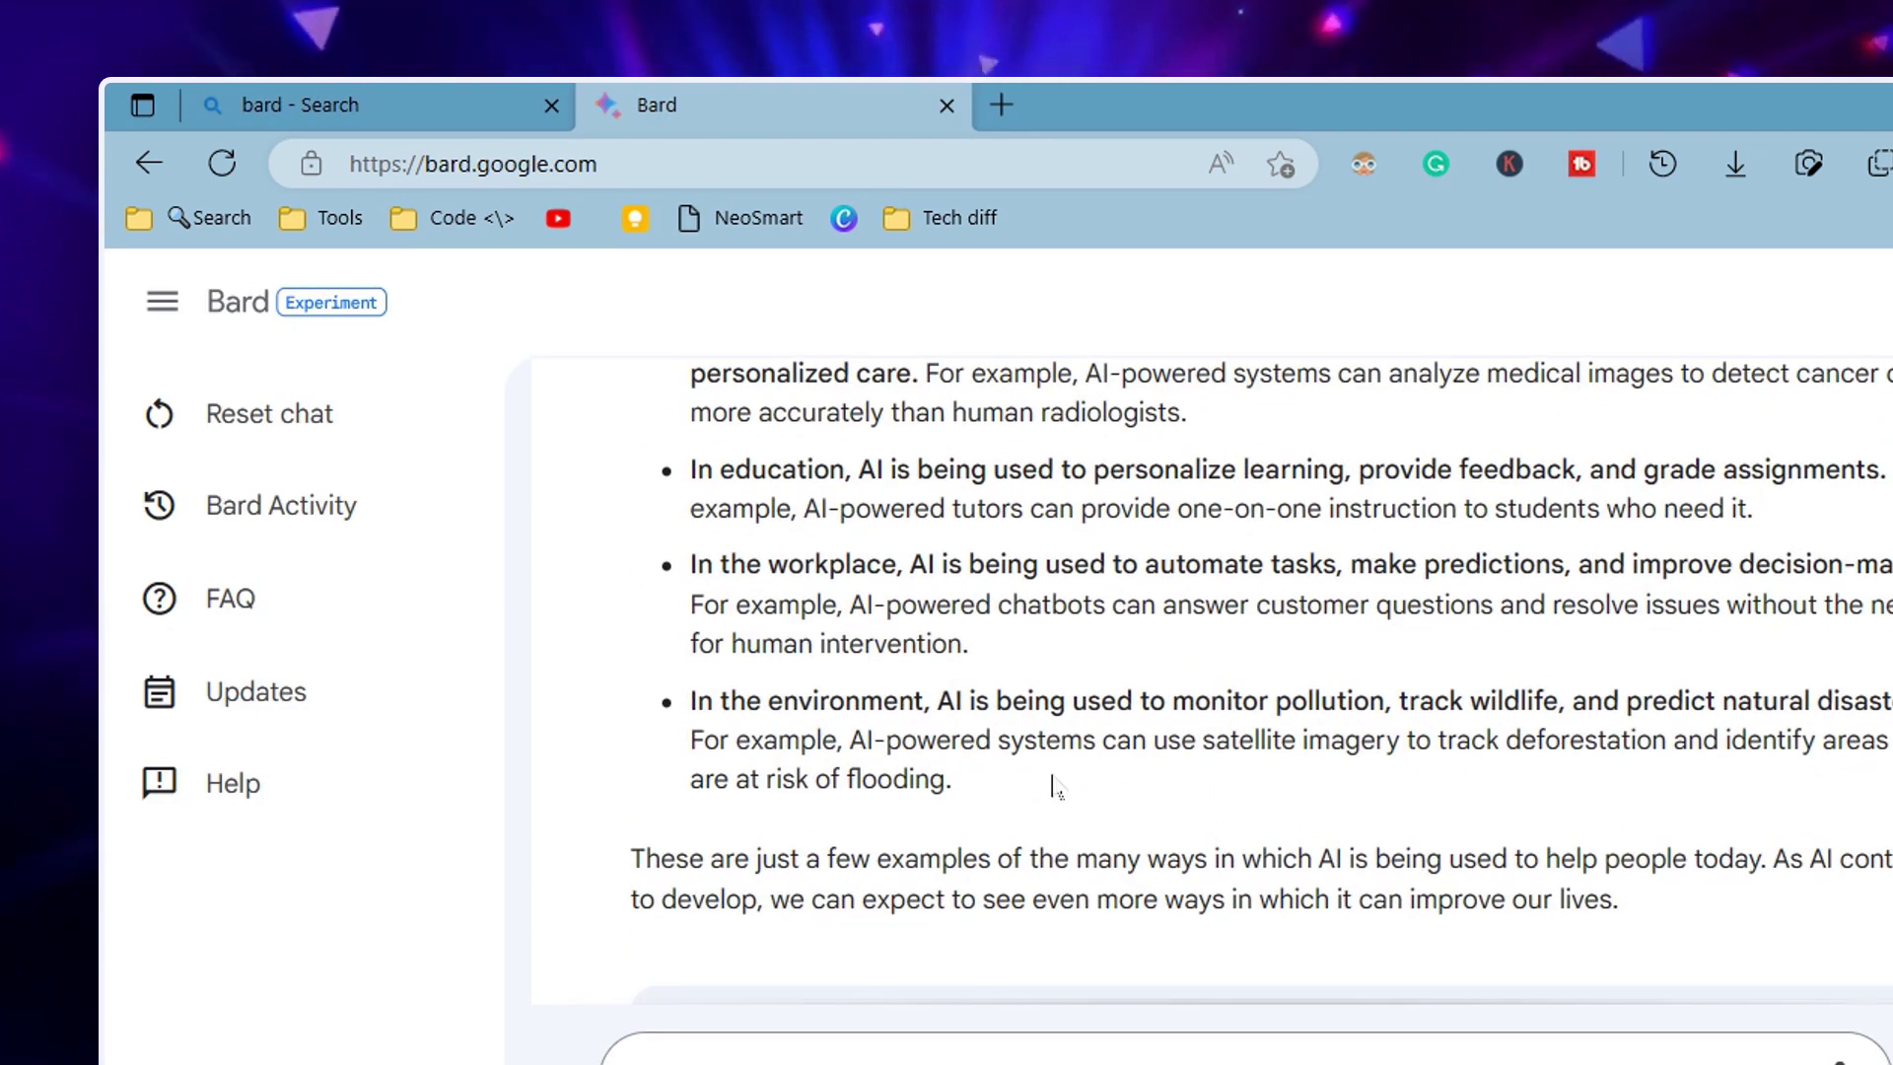
pyautogui.scroll(-7, 1175, 769)
pyautogui.scroll(4, 1196, 760)
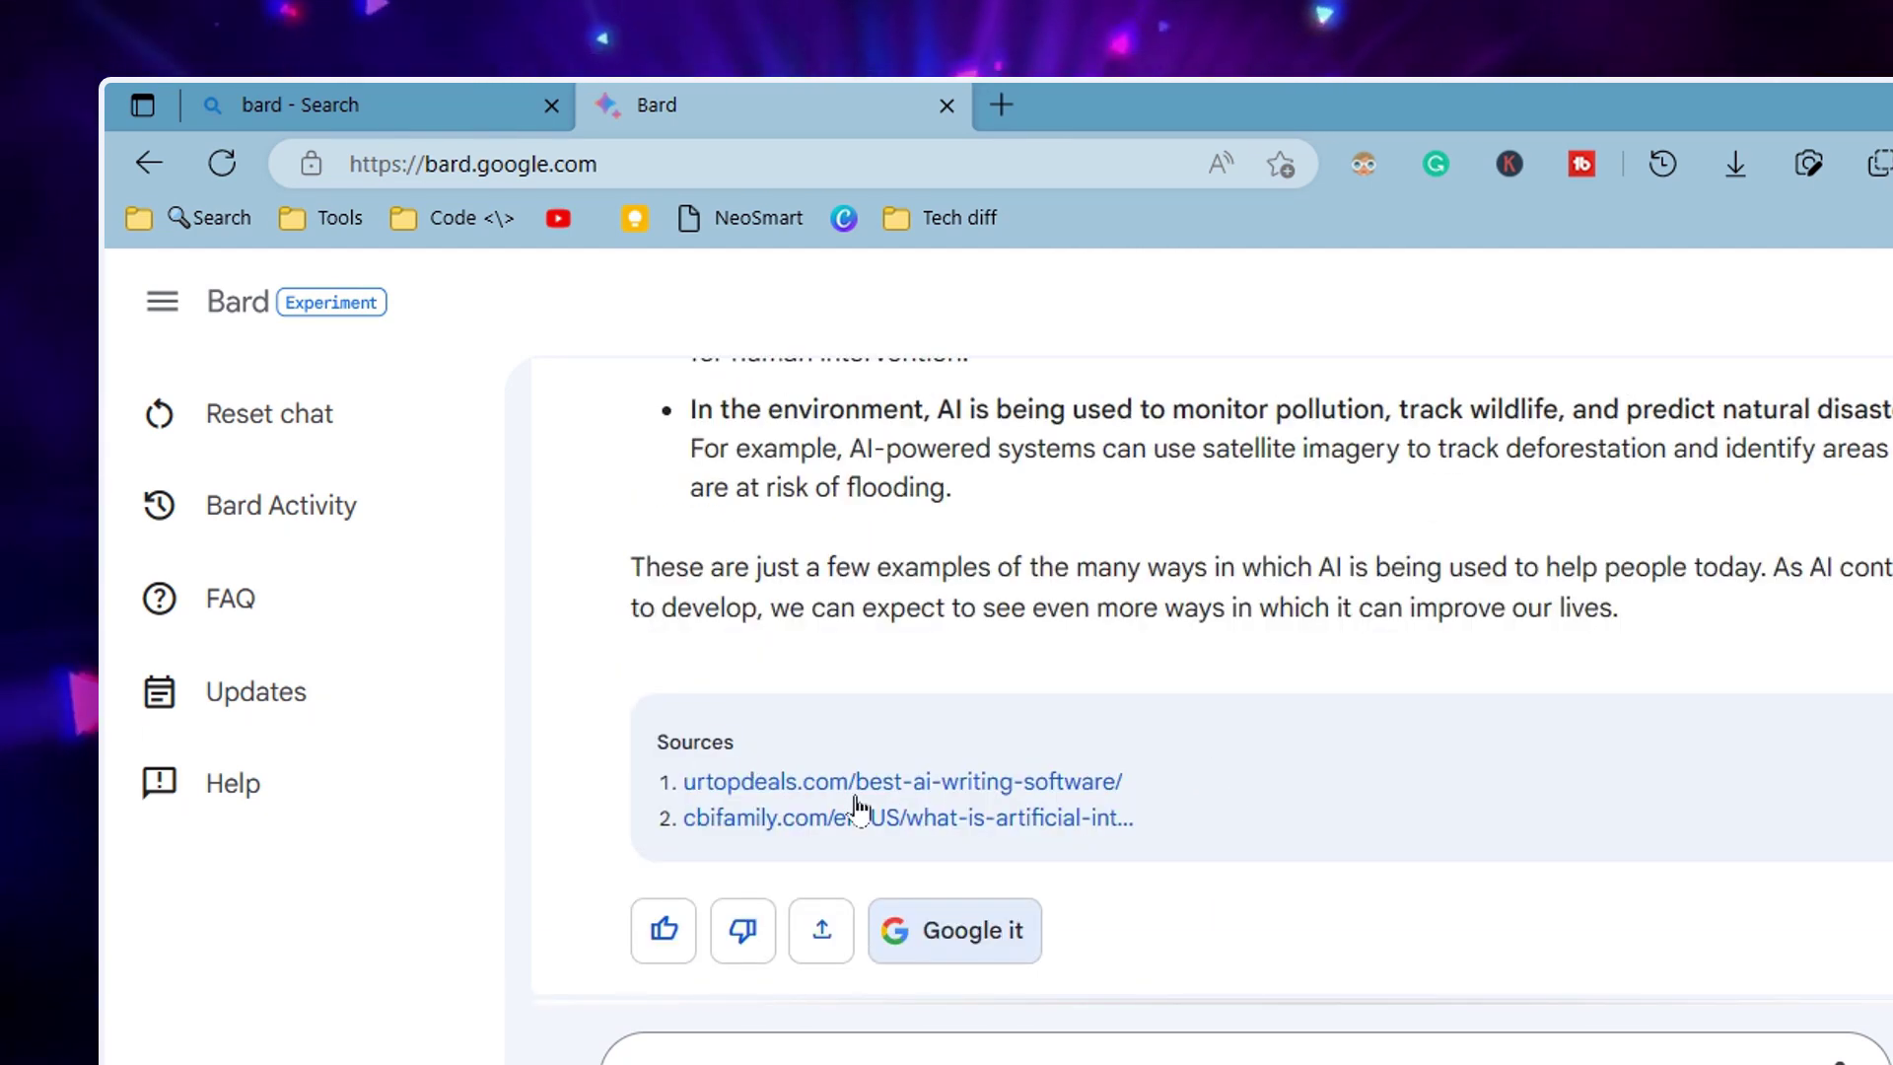
pyautogui.scroll(10, 1093, 793)
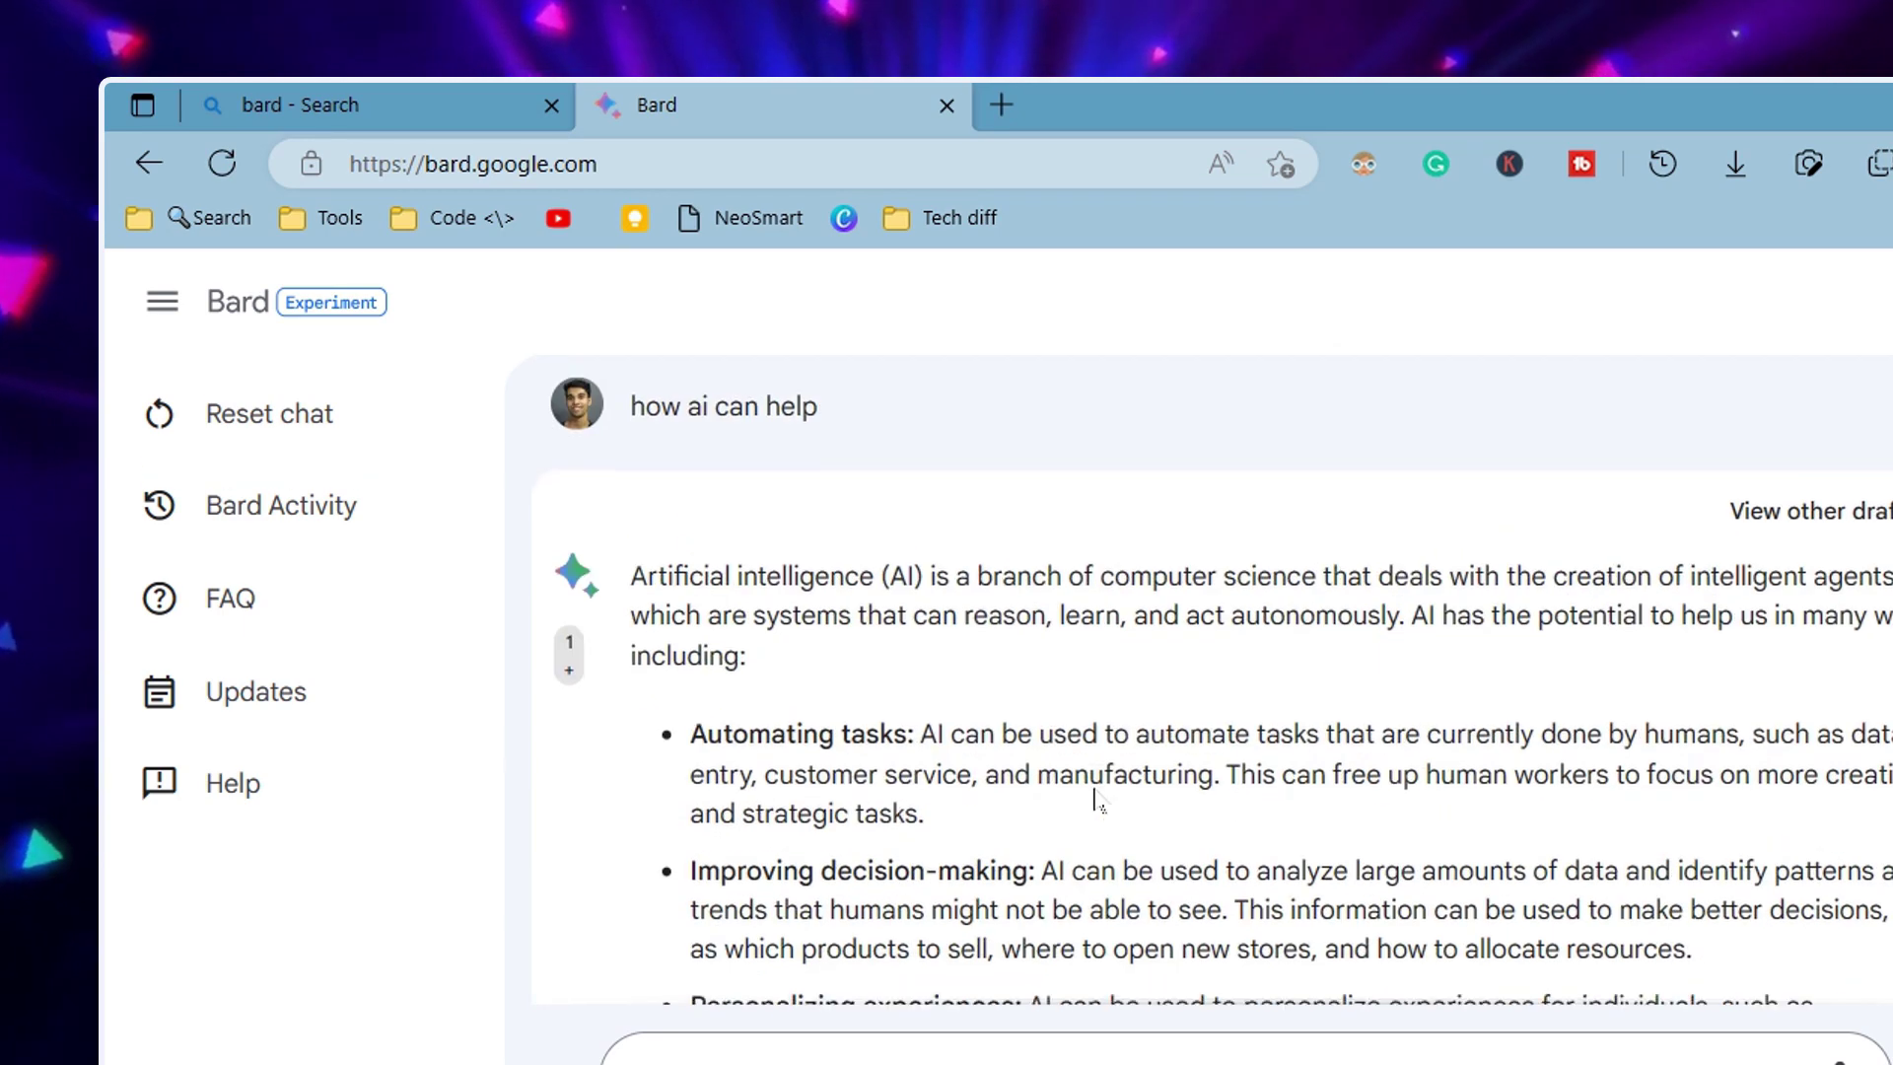
pyautogui.scroll(-4, 1104, 717)
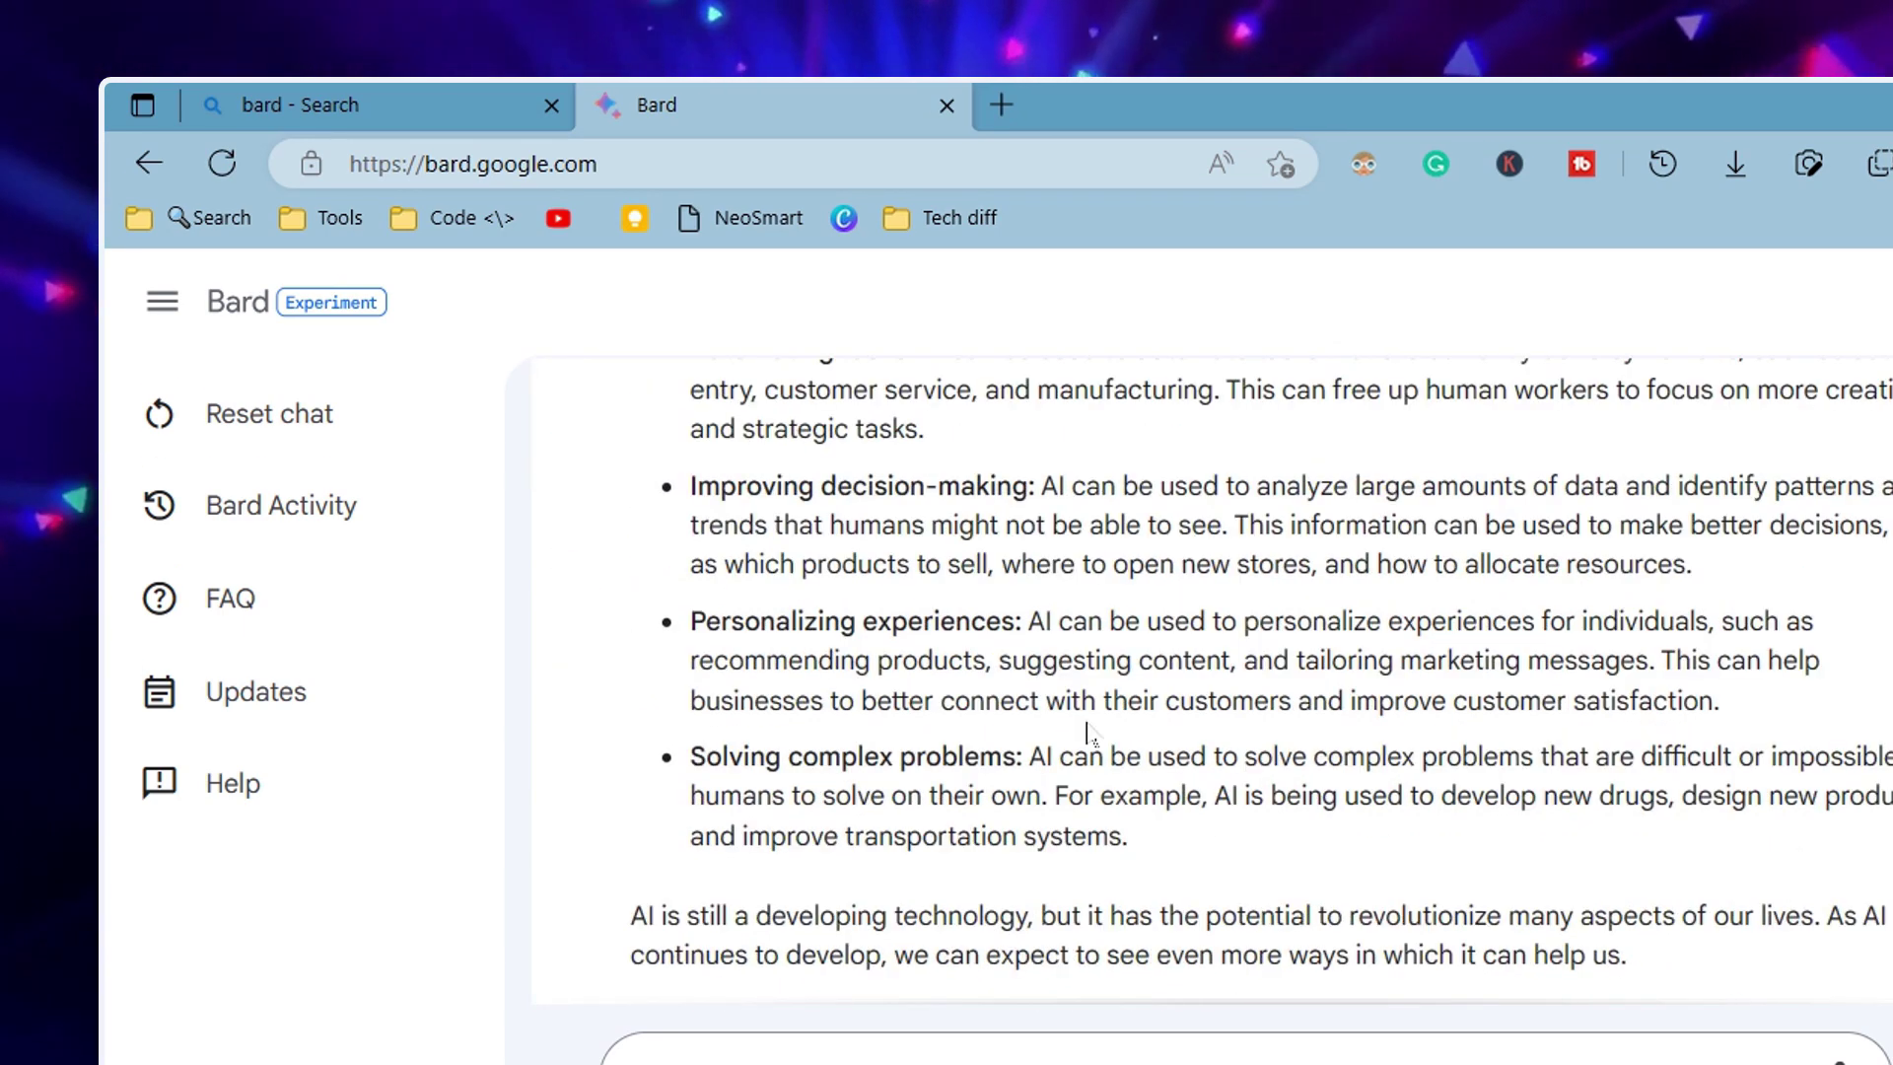
# - Examine the sources and response options under Bard's answer, and highlight the "Search related topics" heading
pyautogui.scroll(-10, 1050, 670)
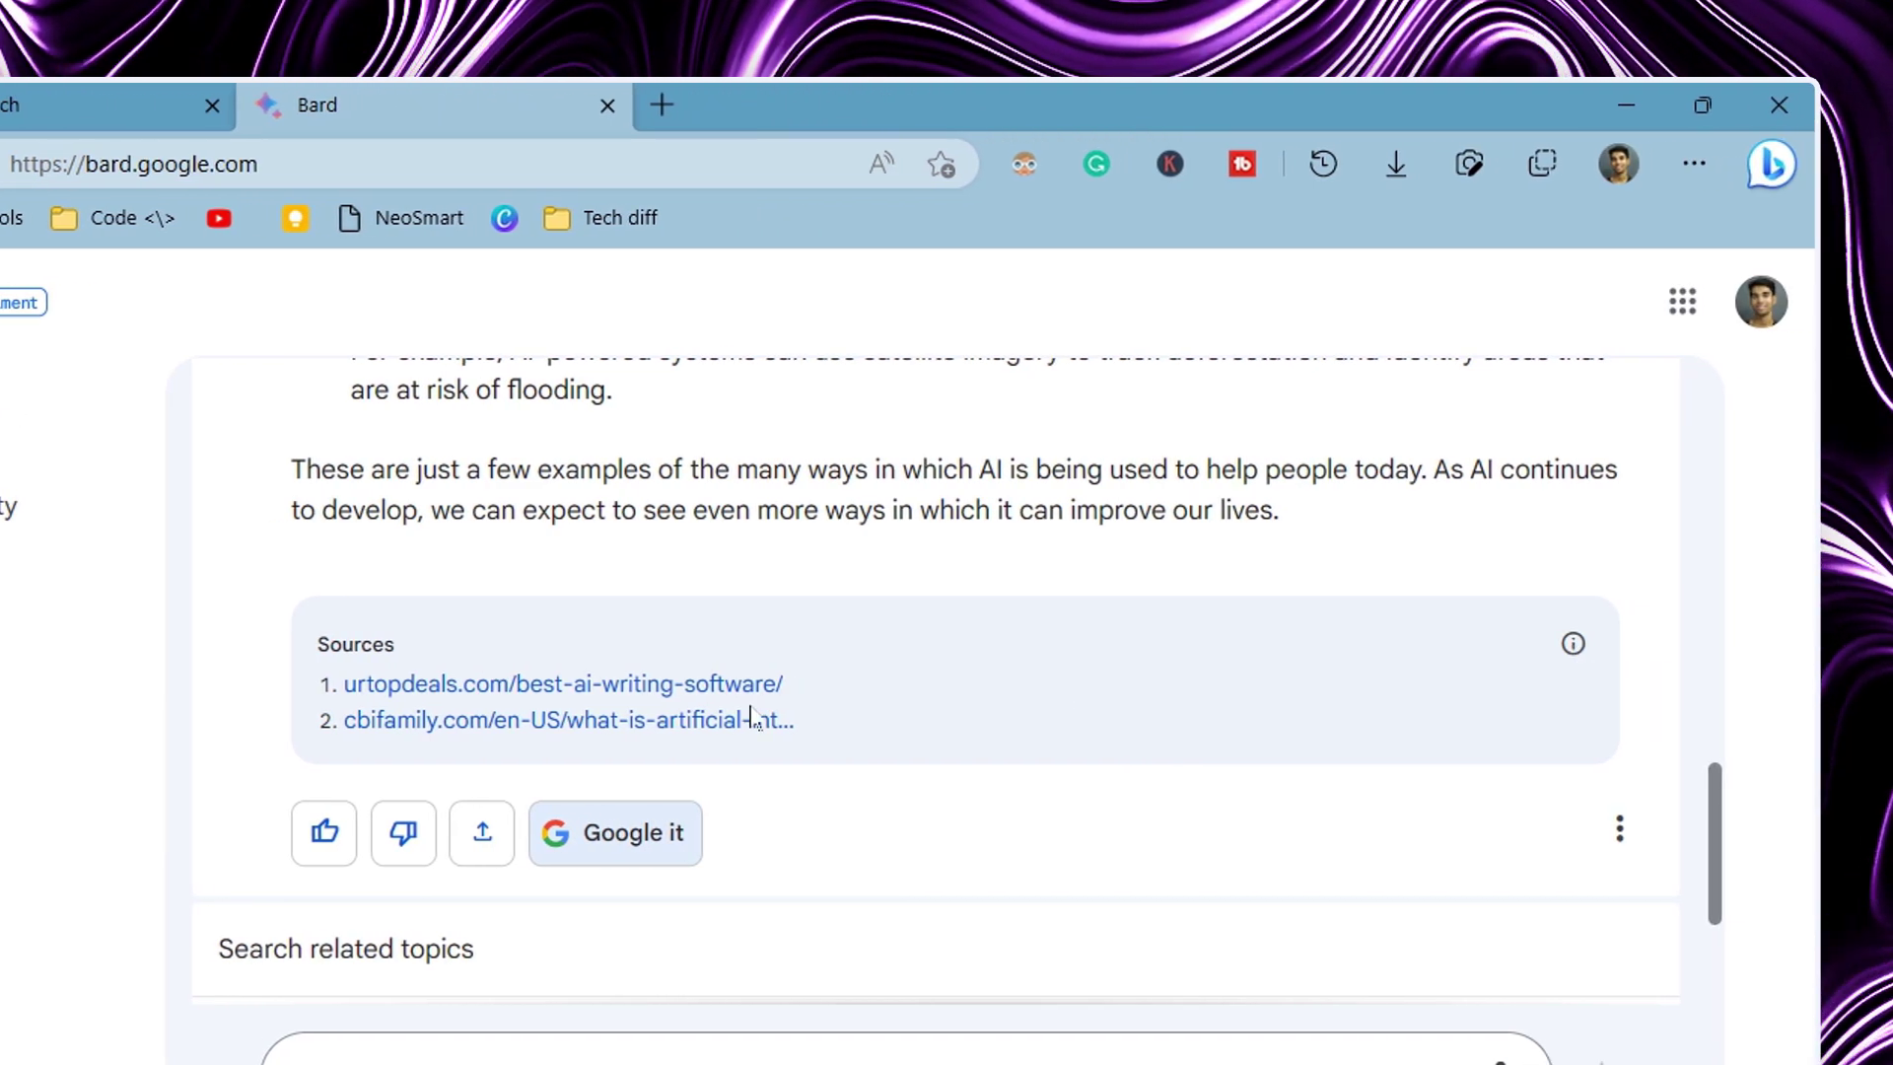
pyautogui.click(597, 865)
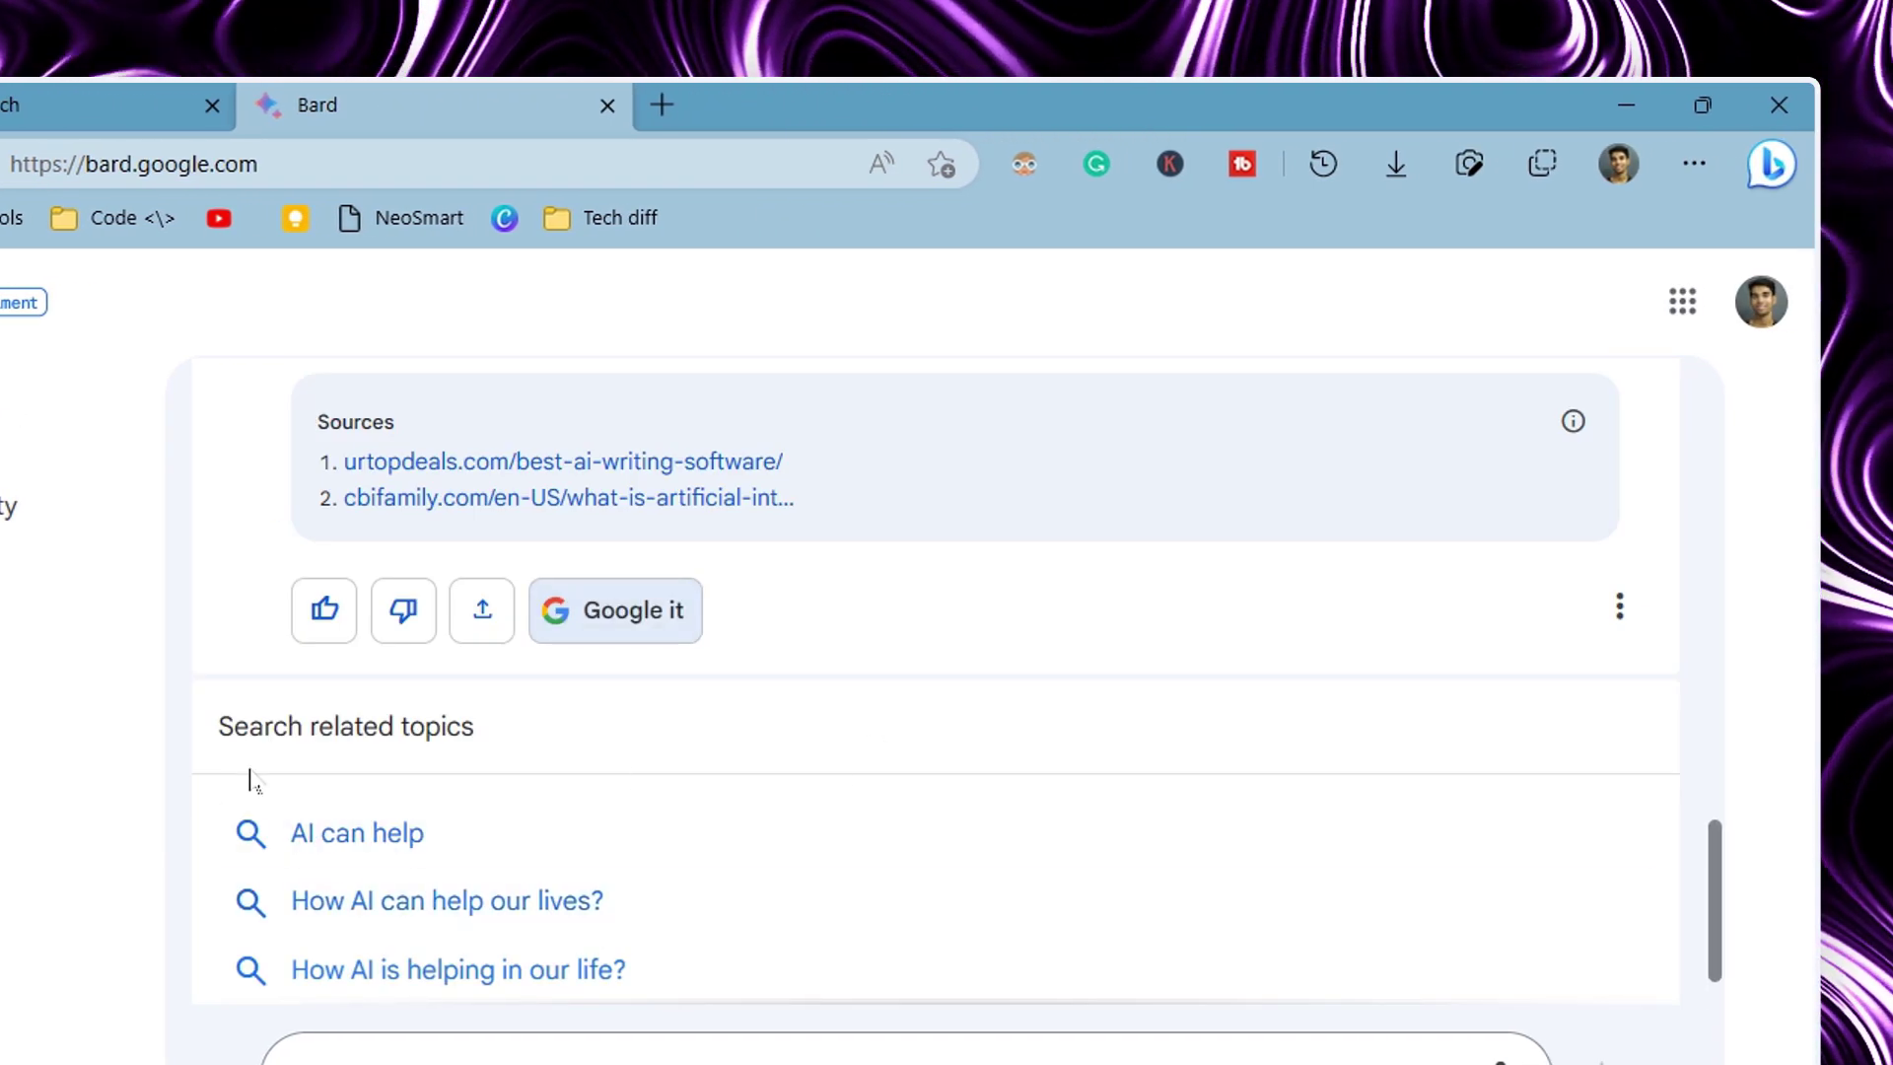
pyautogui.moveTo(234, 730); pyautogui.dragTo(445, 732)
pyautogui.click(547, 749)
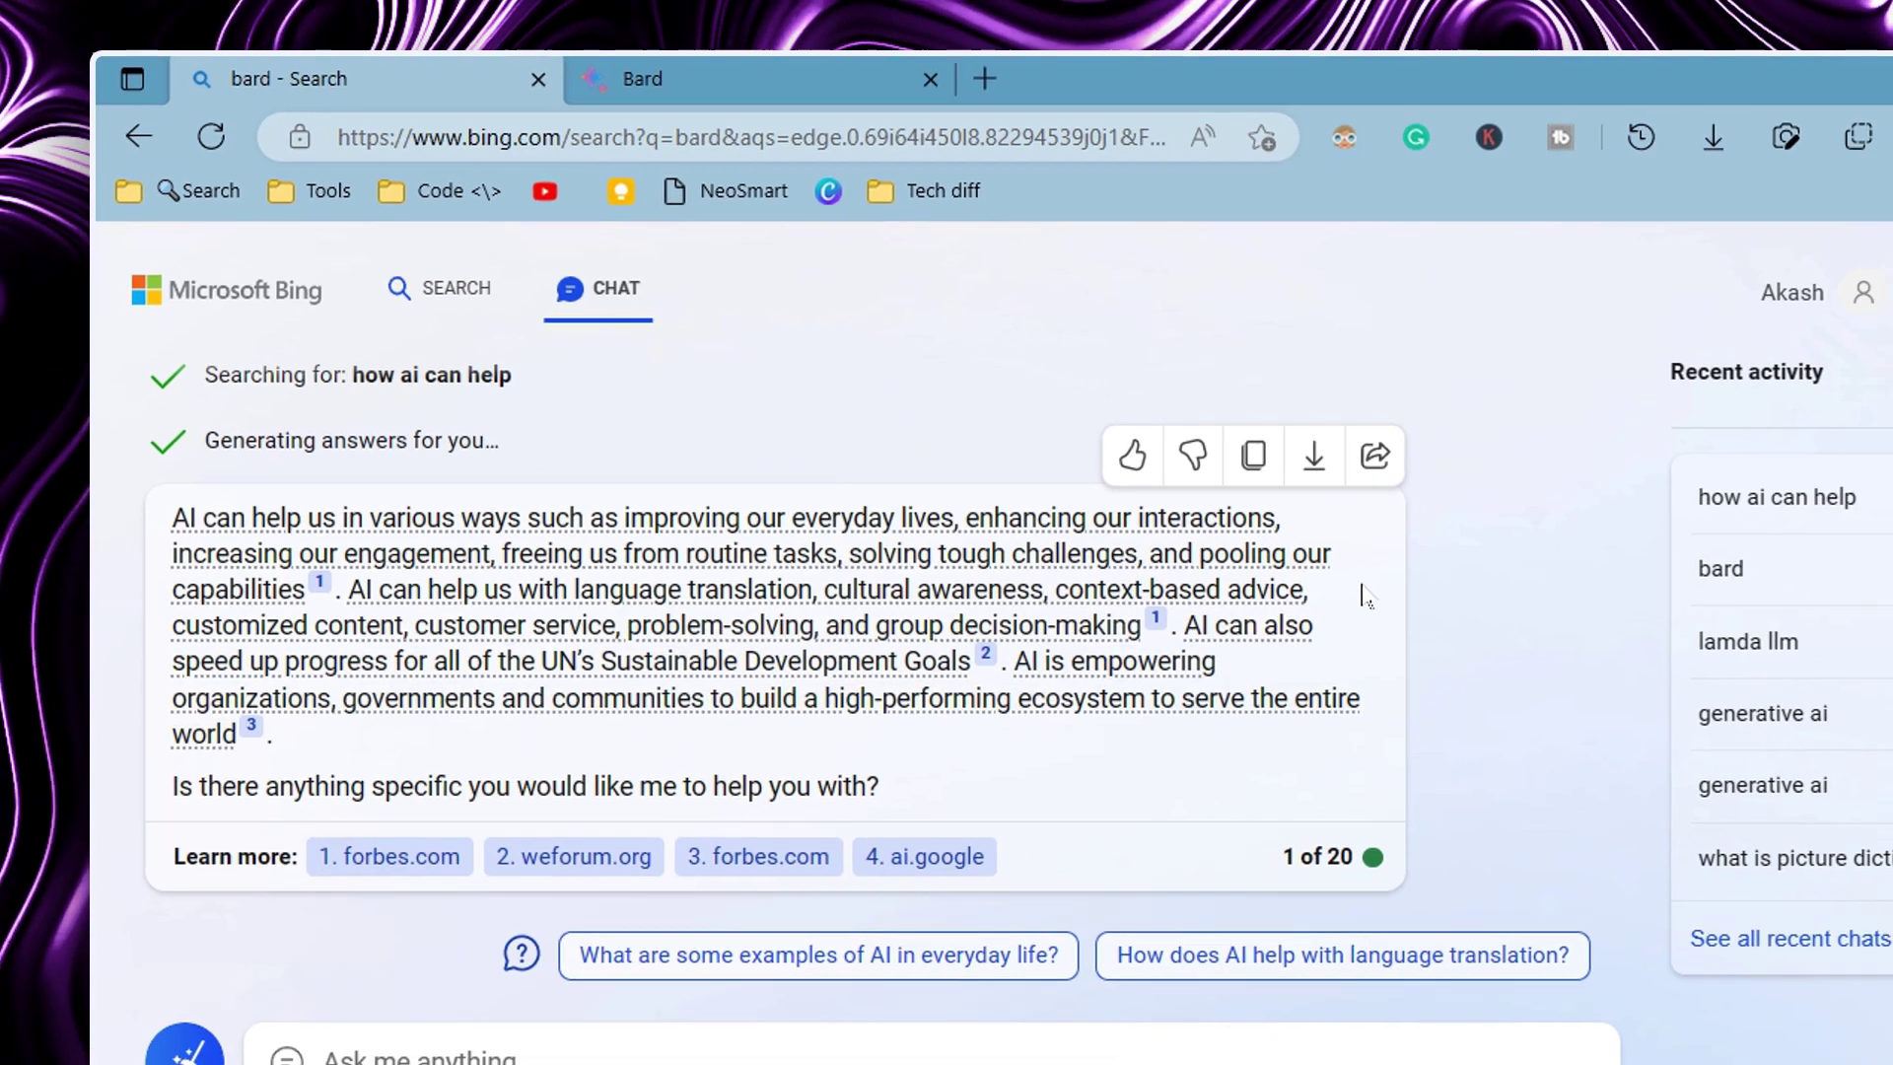
# - Review Bing chat's answer, its cited sources and suggested follow-up questions, and the welcome page above the conversation
pyautogui.scroll(4, 1391, 613)
pyautogui.scroll(-3, 784, 759)
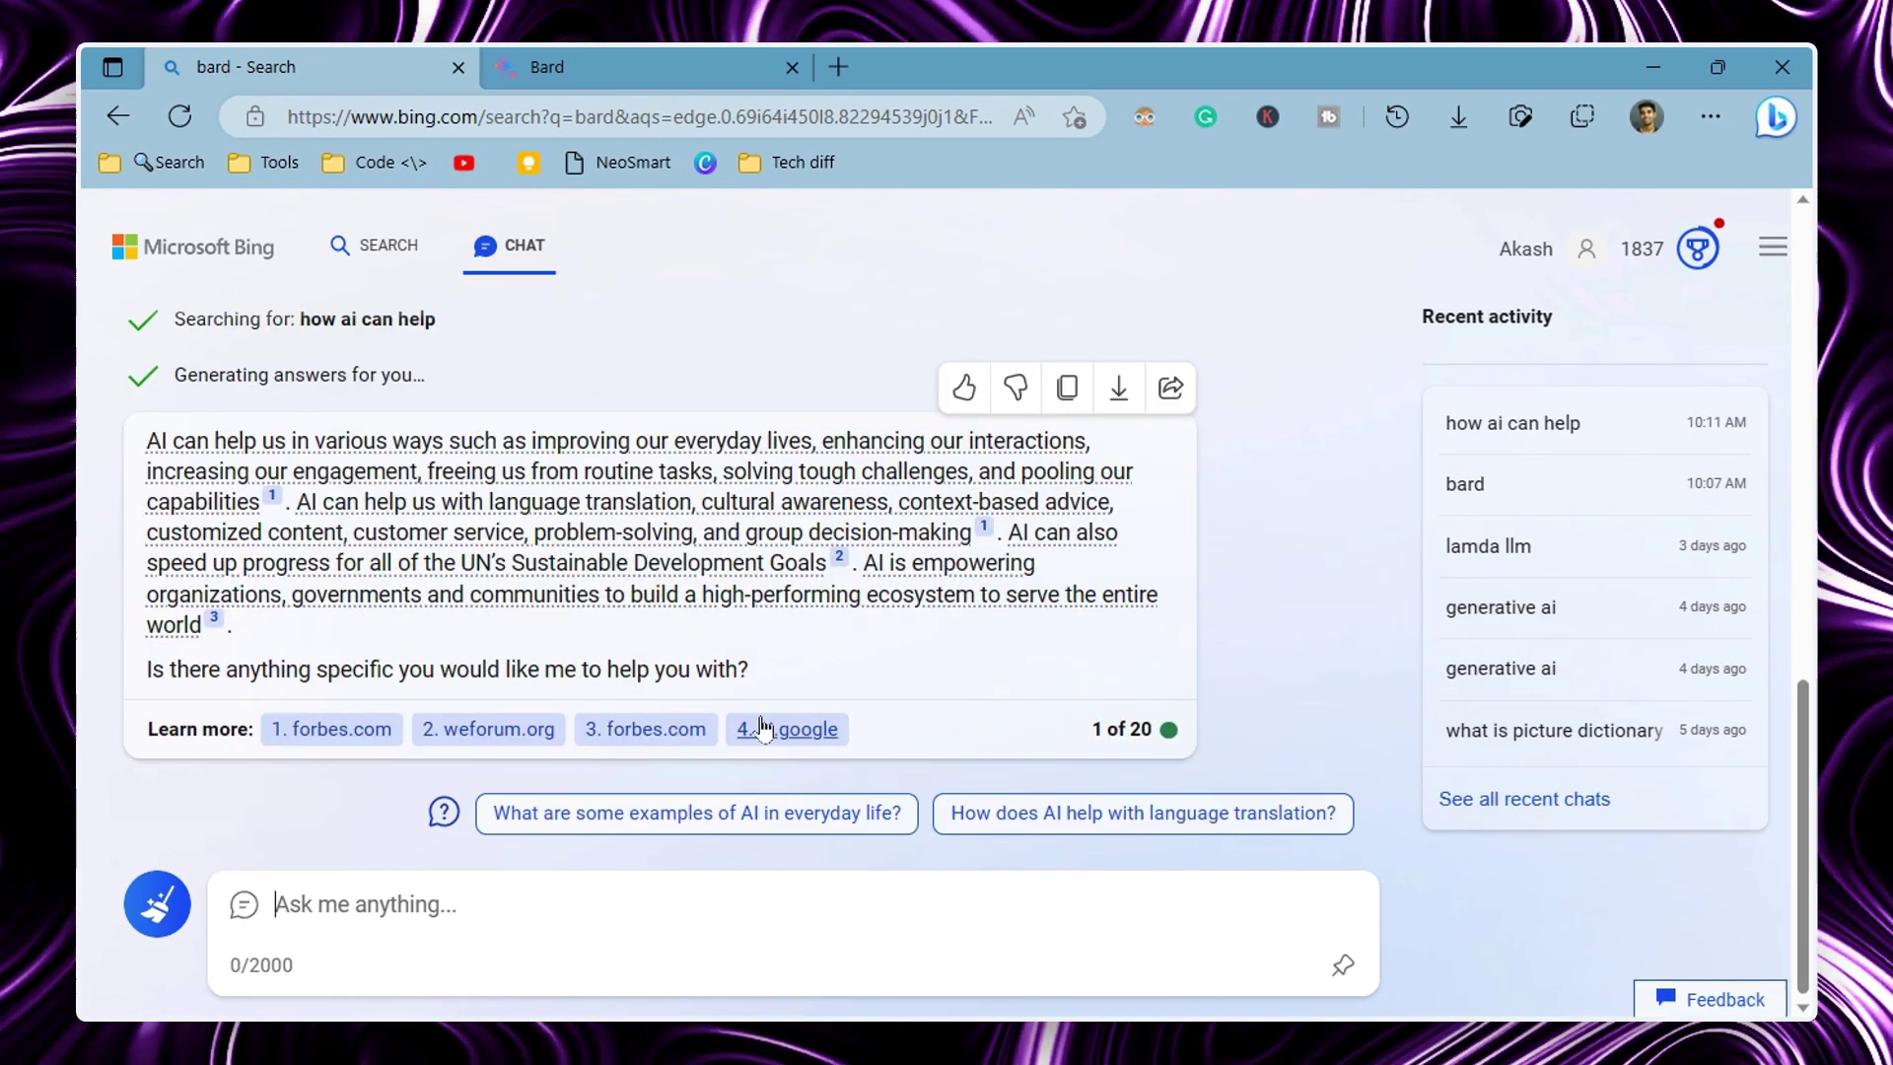
pyautogui.scroll(2, 769, 720)
pyautogui.scroll(-1, 764, 710)
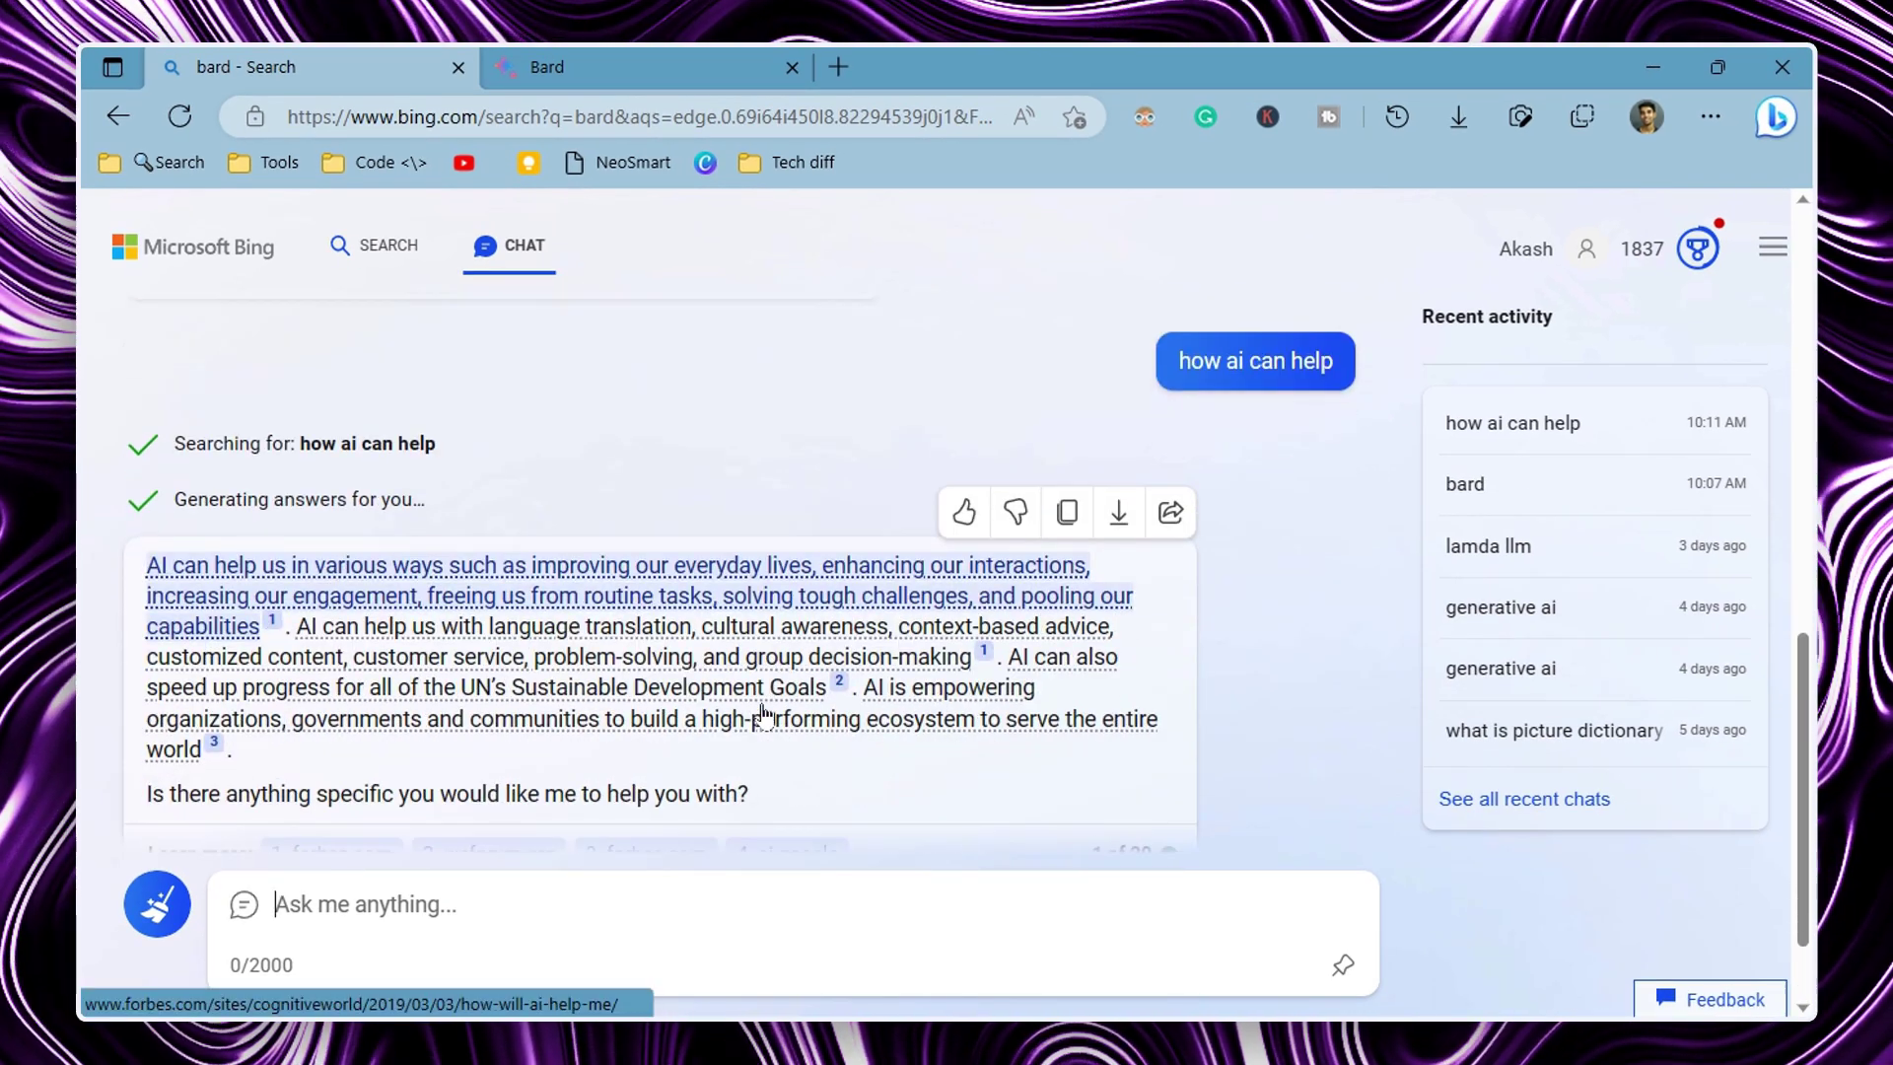
pyautogui.moveTo(767, 693)
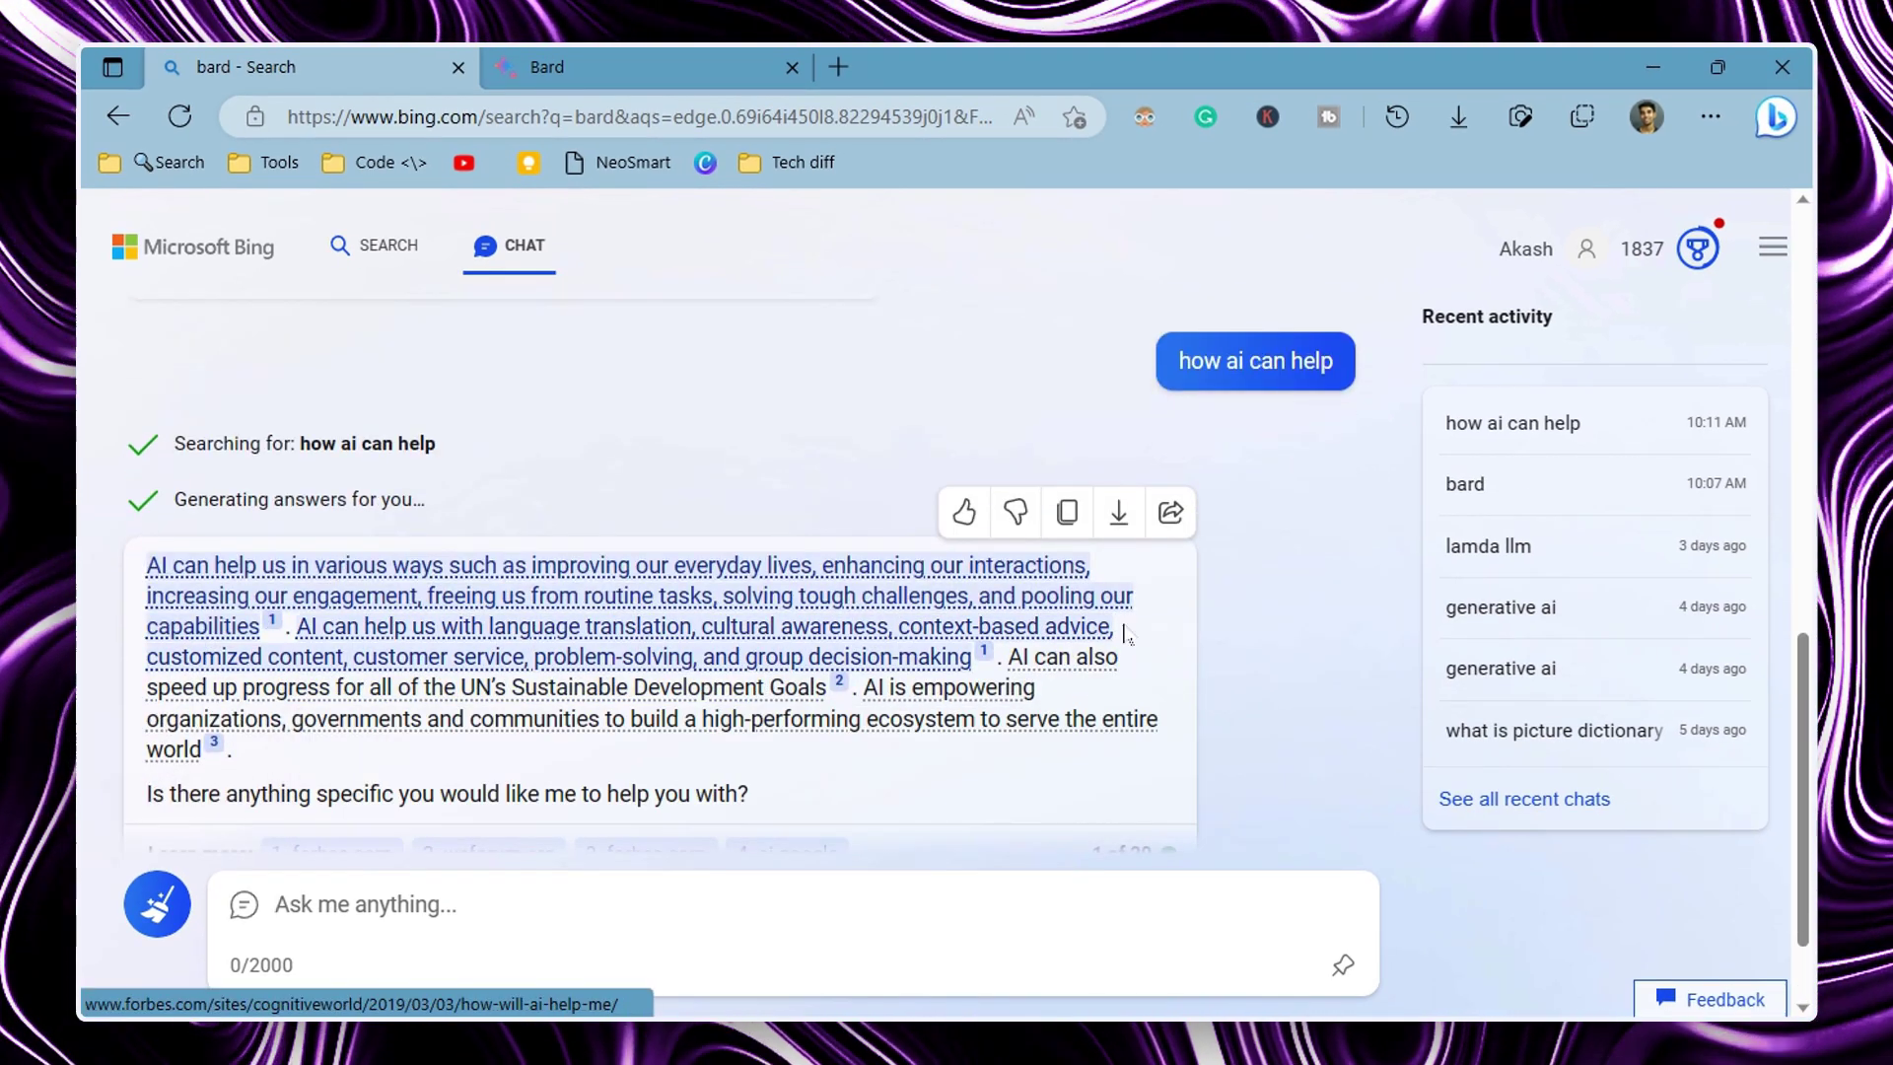
pyautogui.scroll(-1, 765, 690)
pyautogui.moveTo(473, 532)
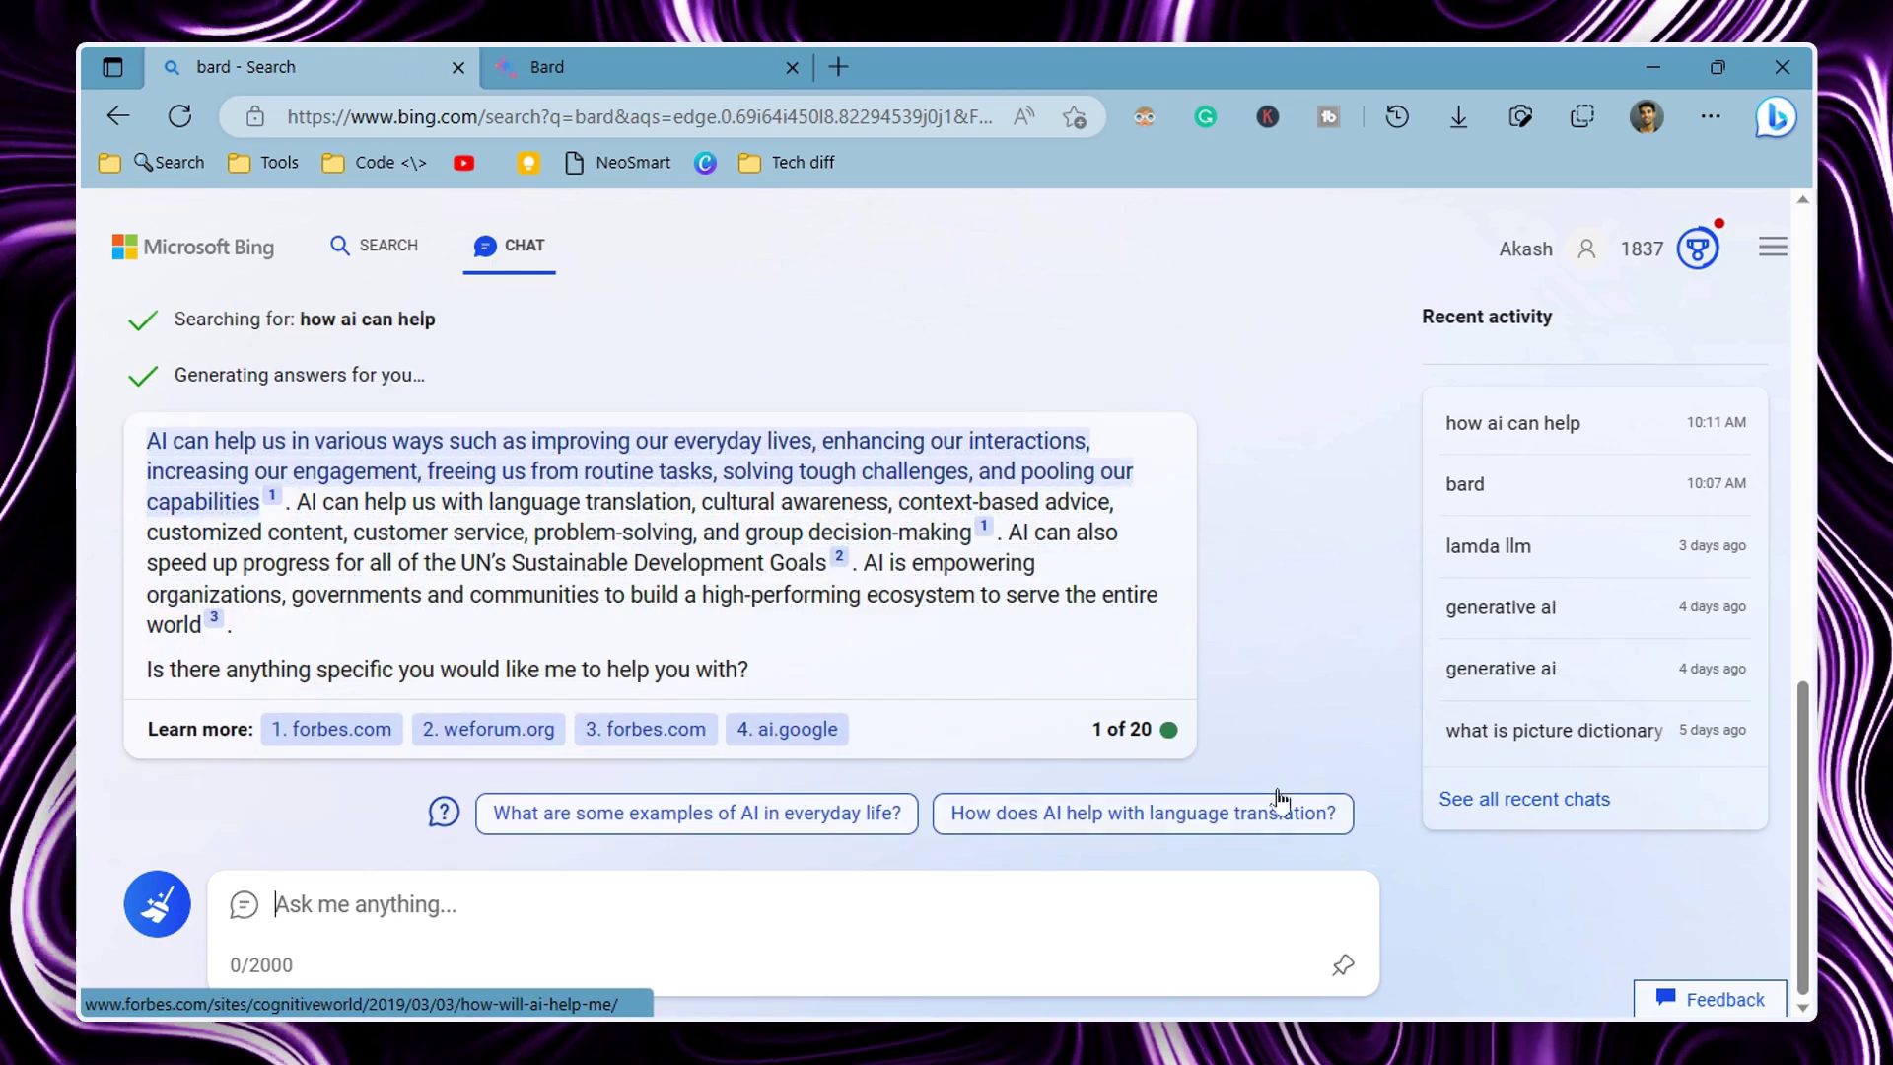
pyautogui.scroll(8, 1235, 764)
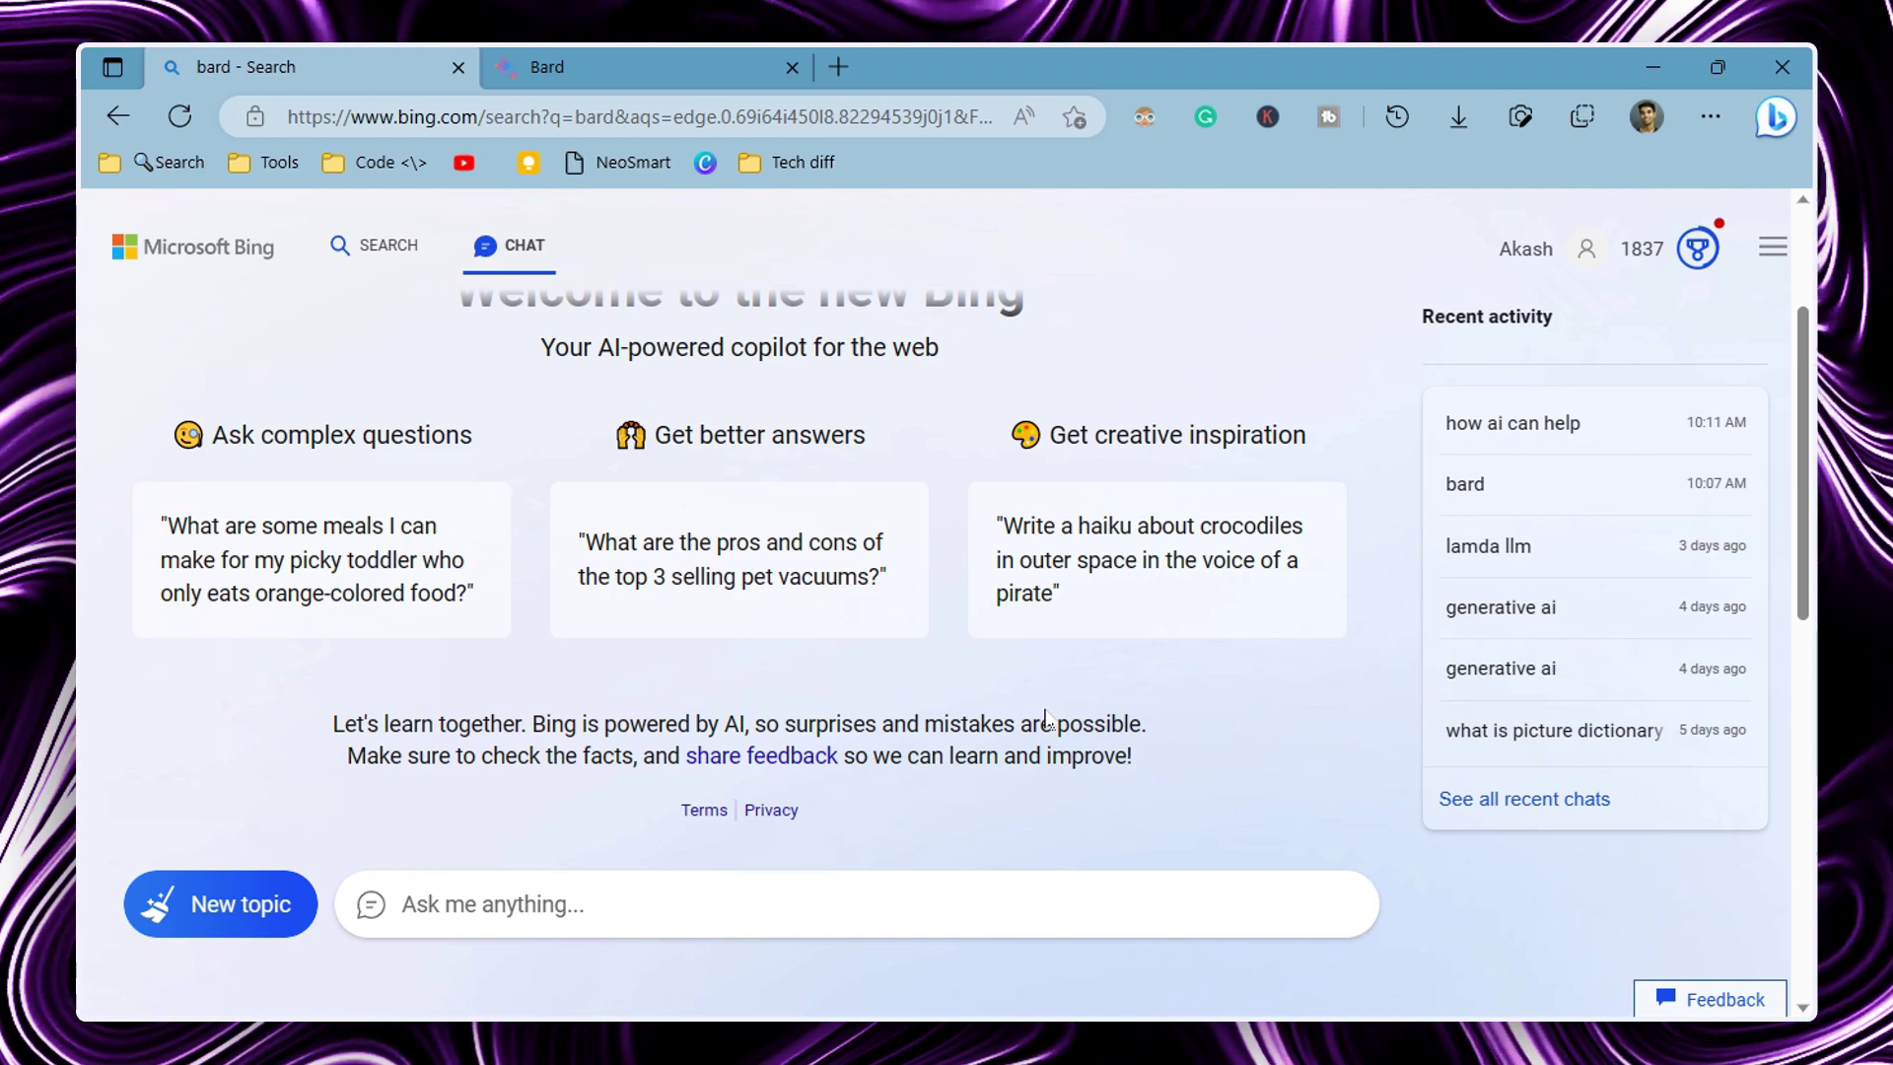
pyautogui.scroll(-4, 1026, 712)
# - Switch to Bard and collapse its main menu
pyautogui.click(615, 59)
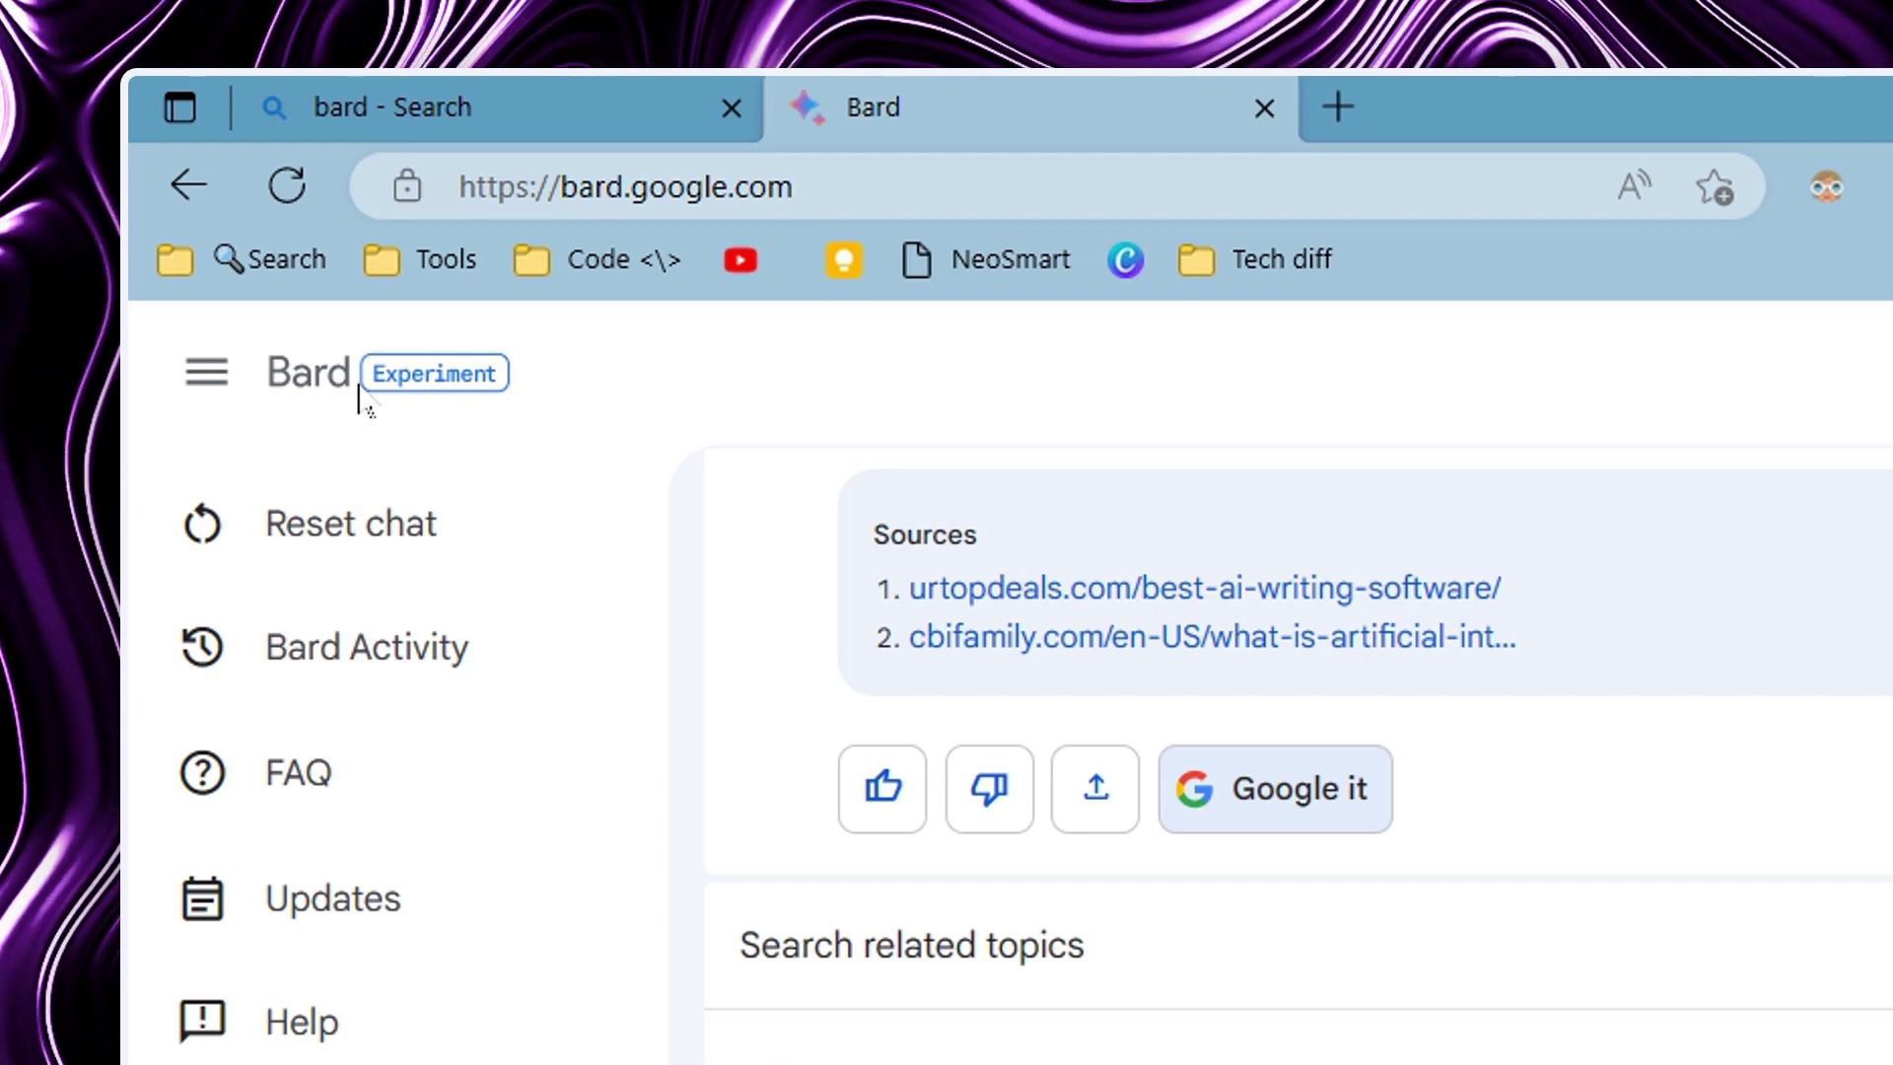
pyautogui.click(180, 381)
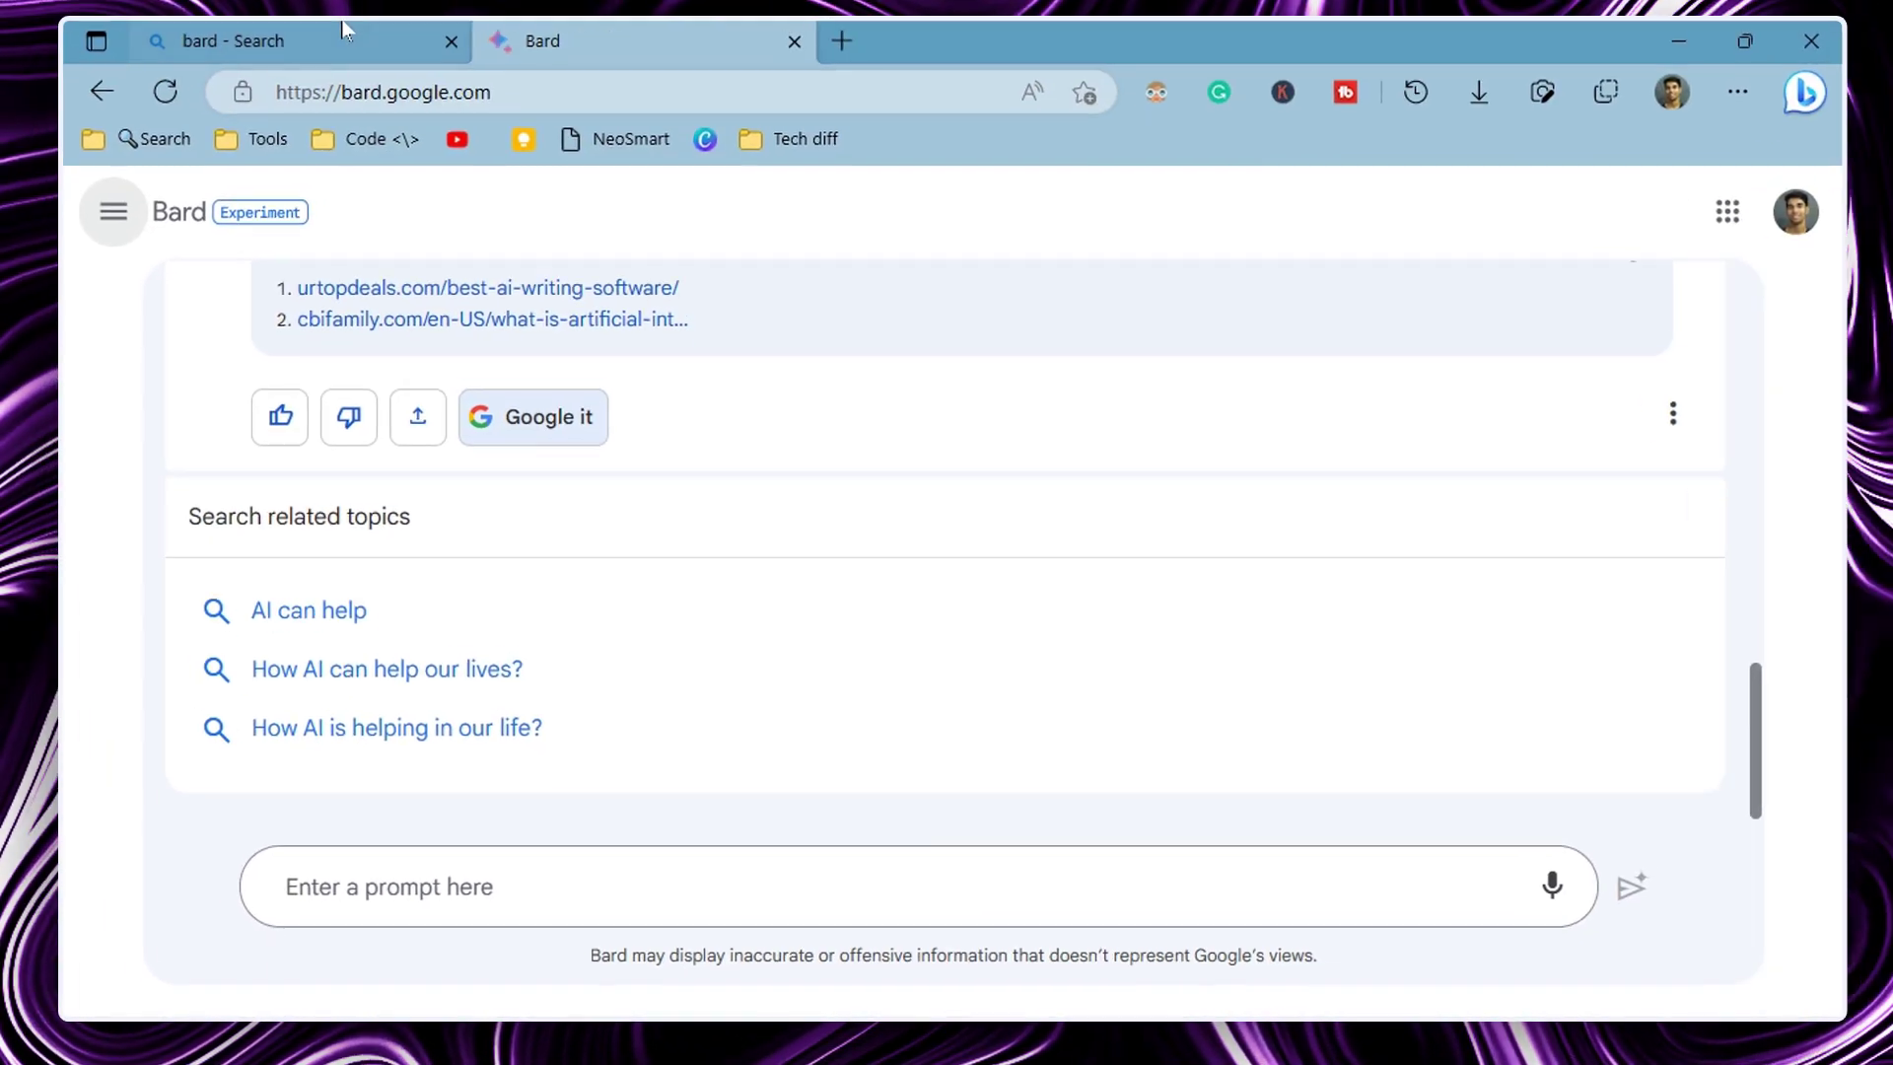
# - Compare the Bing chat conversation page with the beginning of Bard's answer, ending on Bing's answer
pyautogui.click(326, 66)
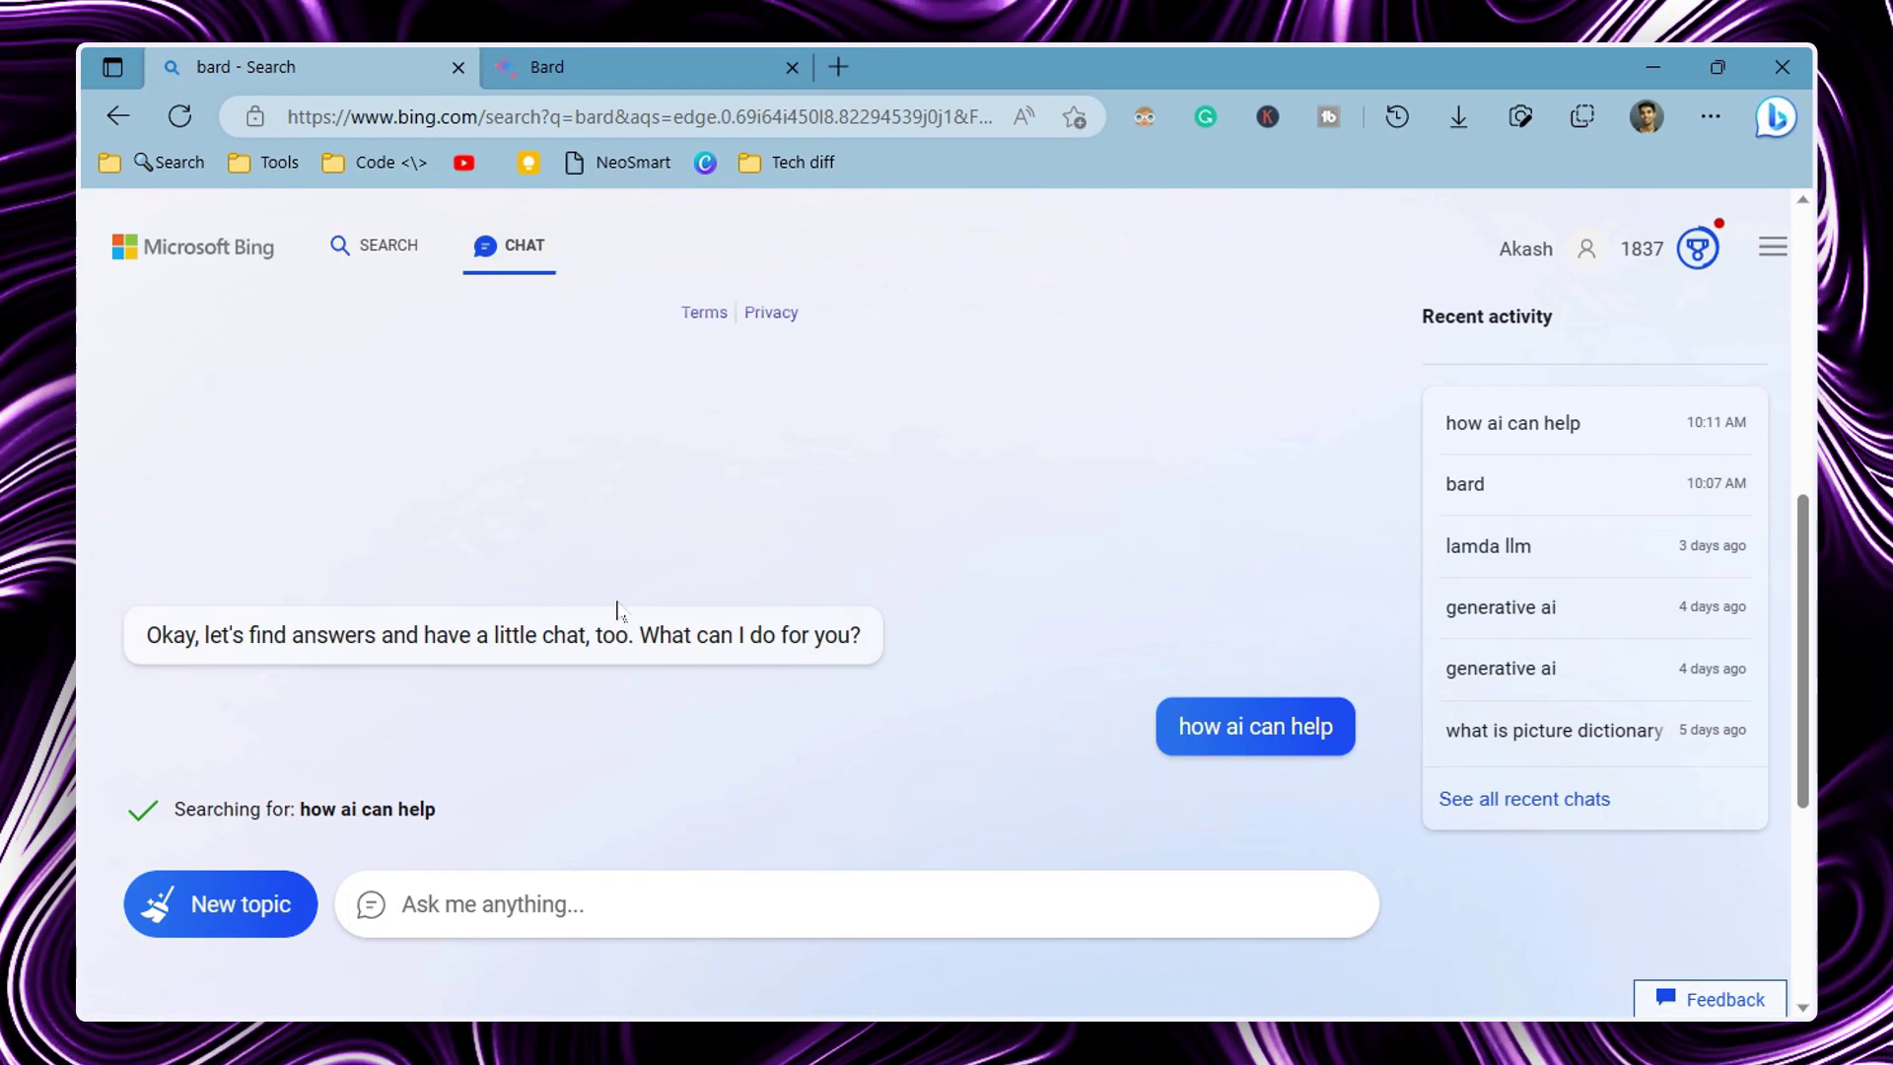
pyautogui.click(646, 64)
pyautogui.scroll(10, 843, 740)
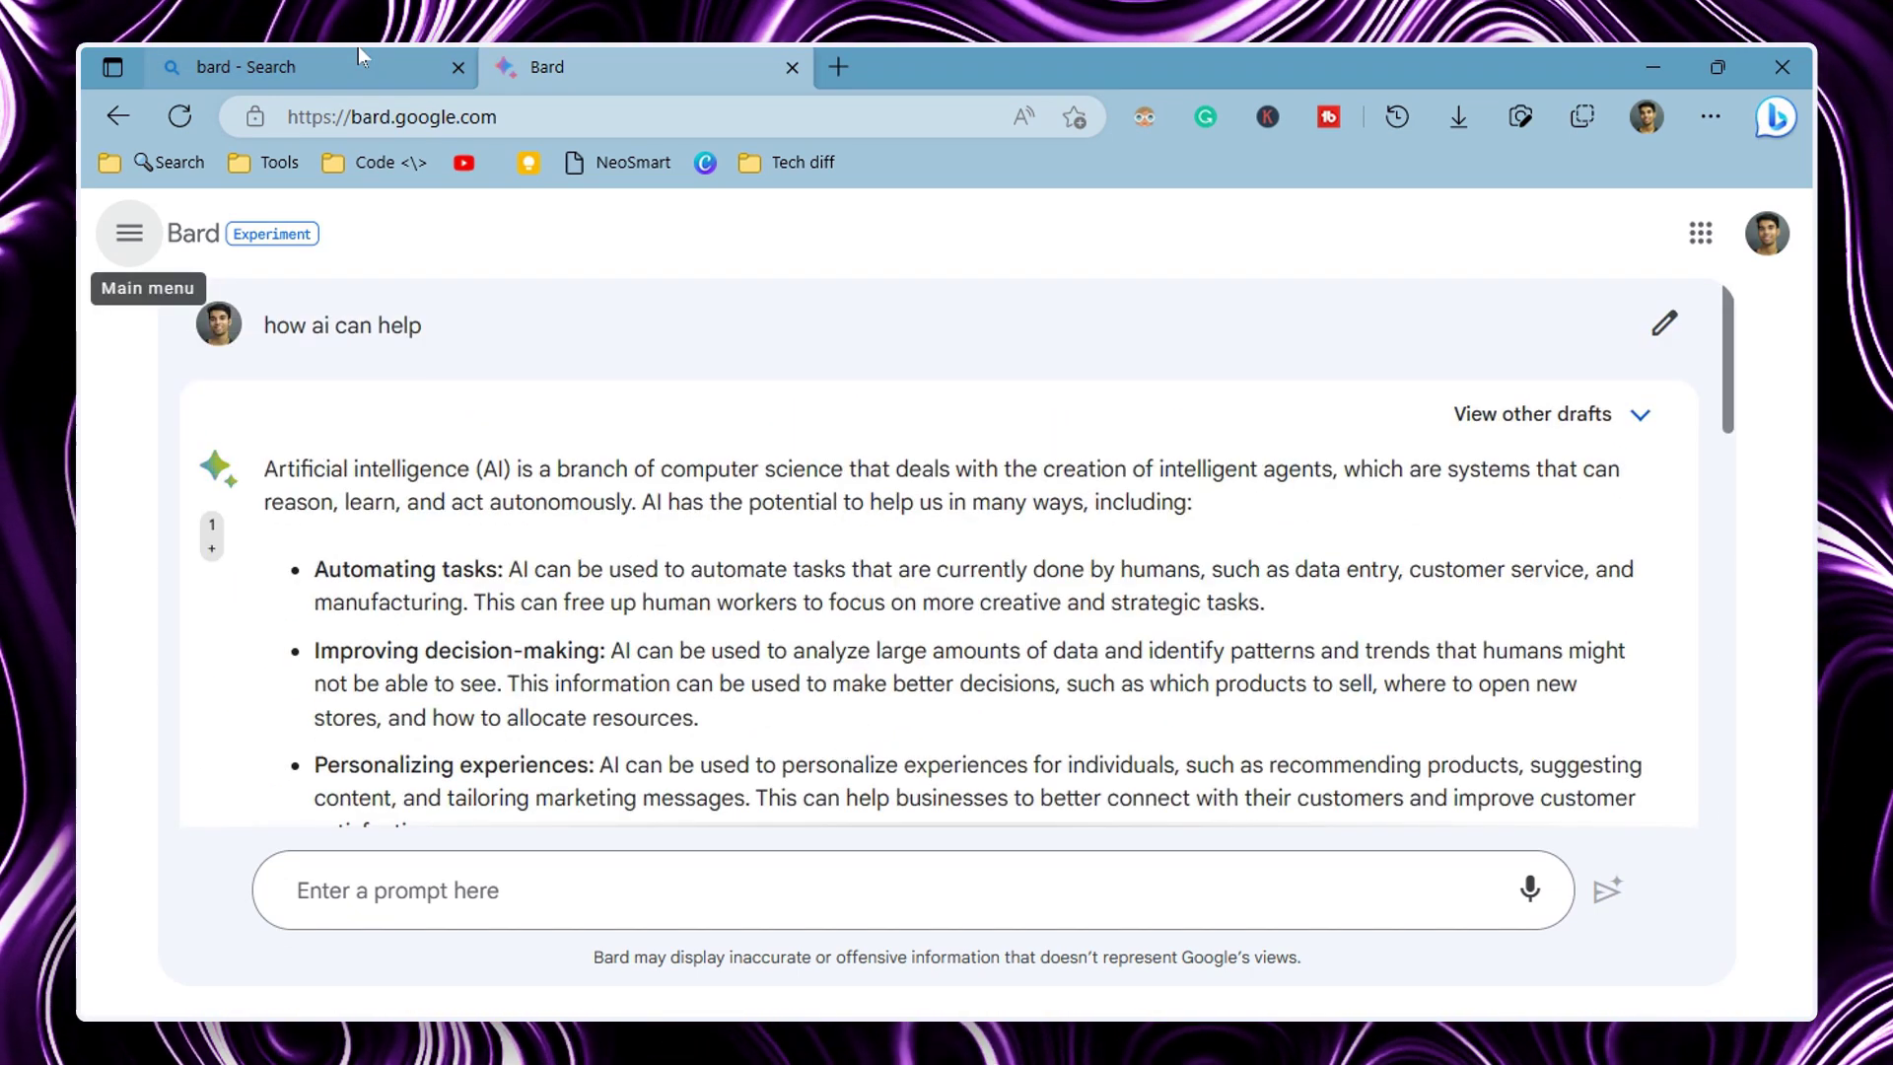
pyautogui.moveTo(359, 50)
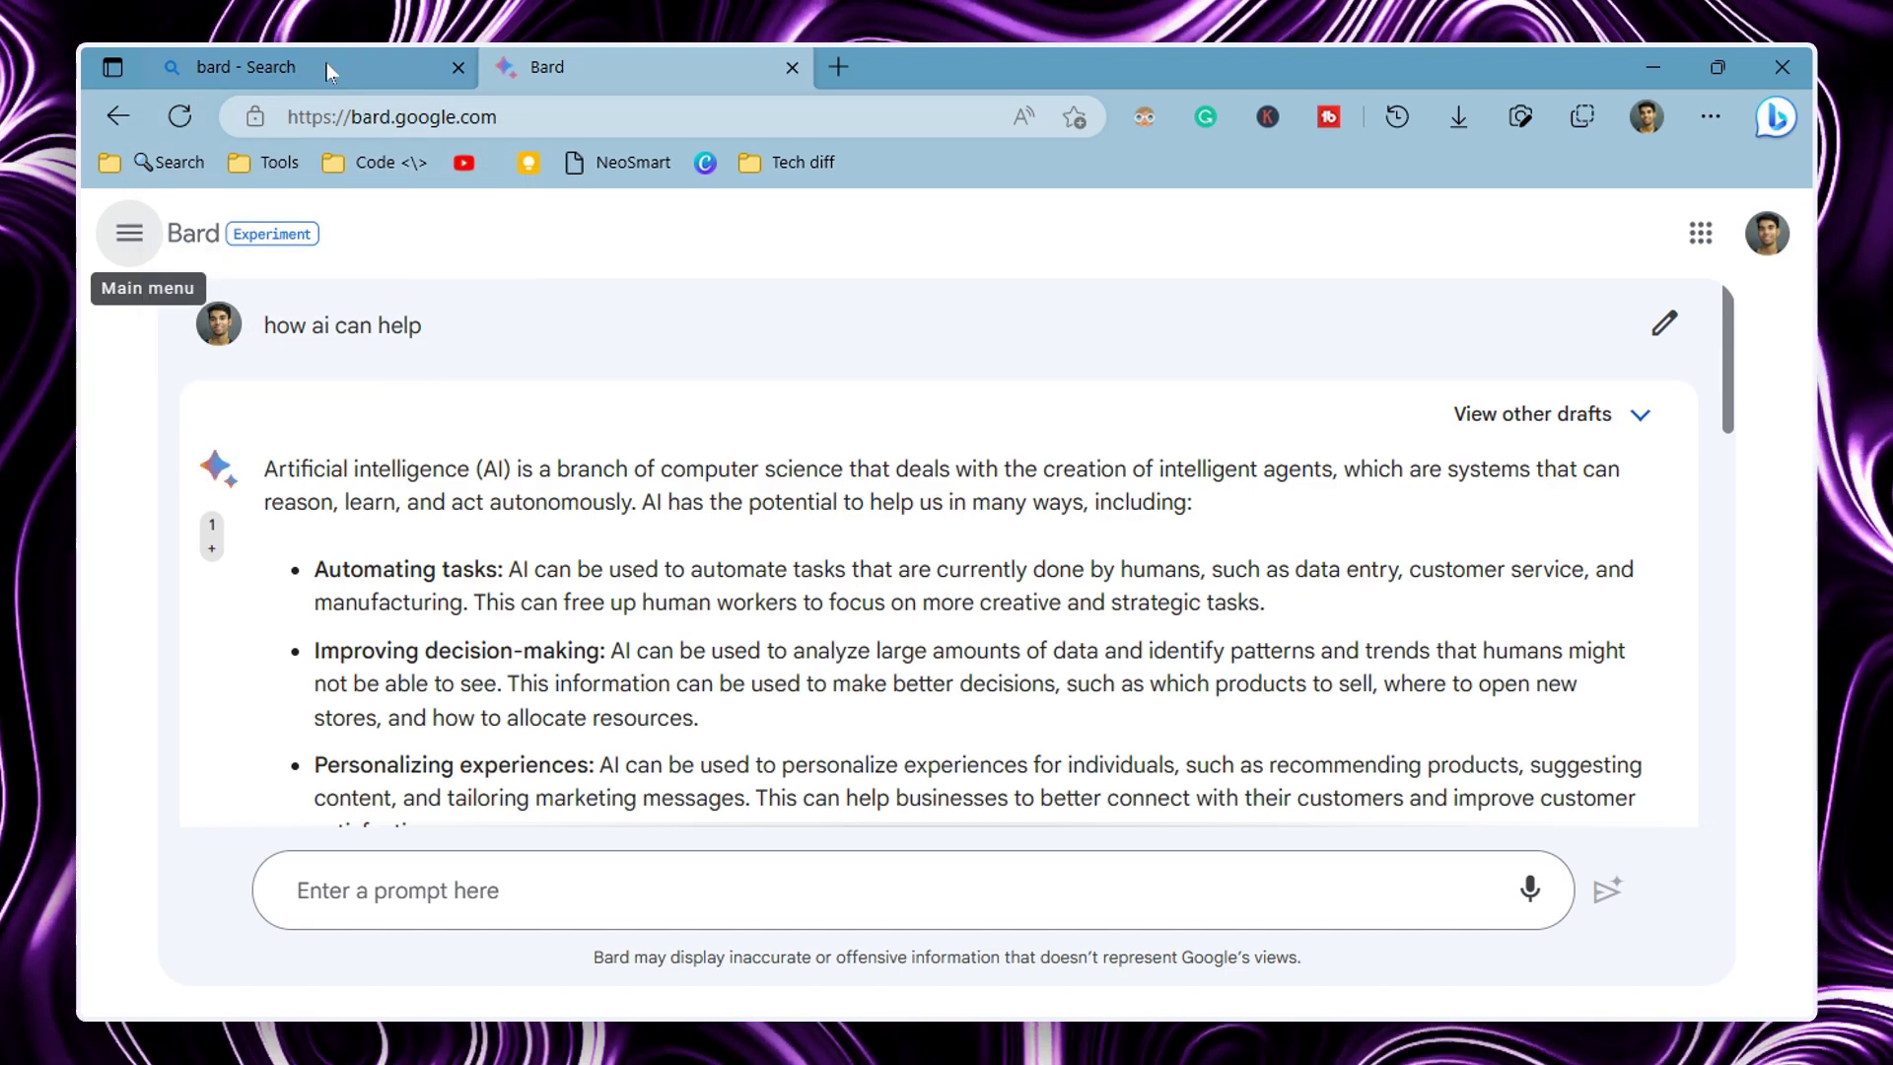
pyautogui.click(320, 61)
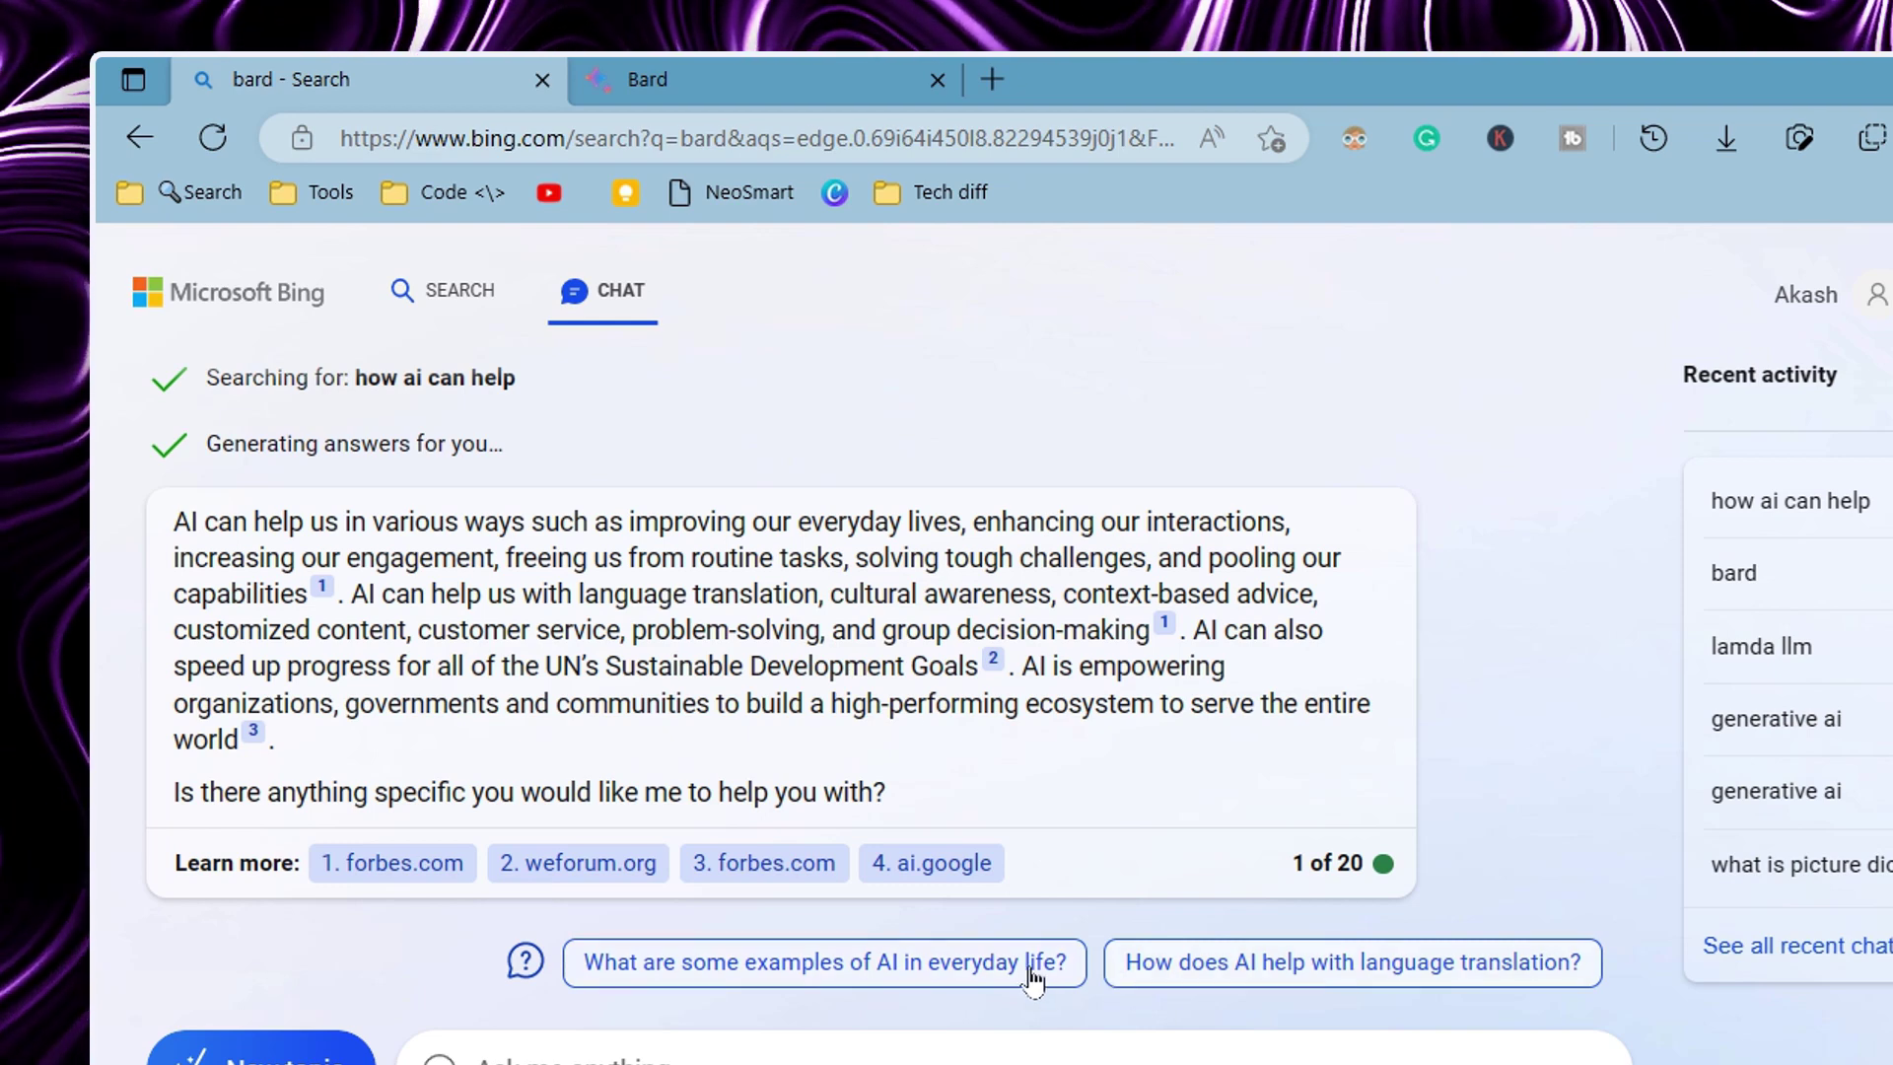
# - Return to Bard and expand its main menu to show the chat and activity options
pyautogui.hotkey('ctrl', 'Tab')
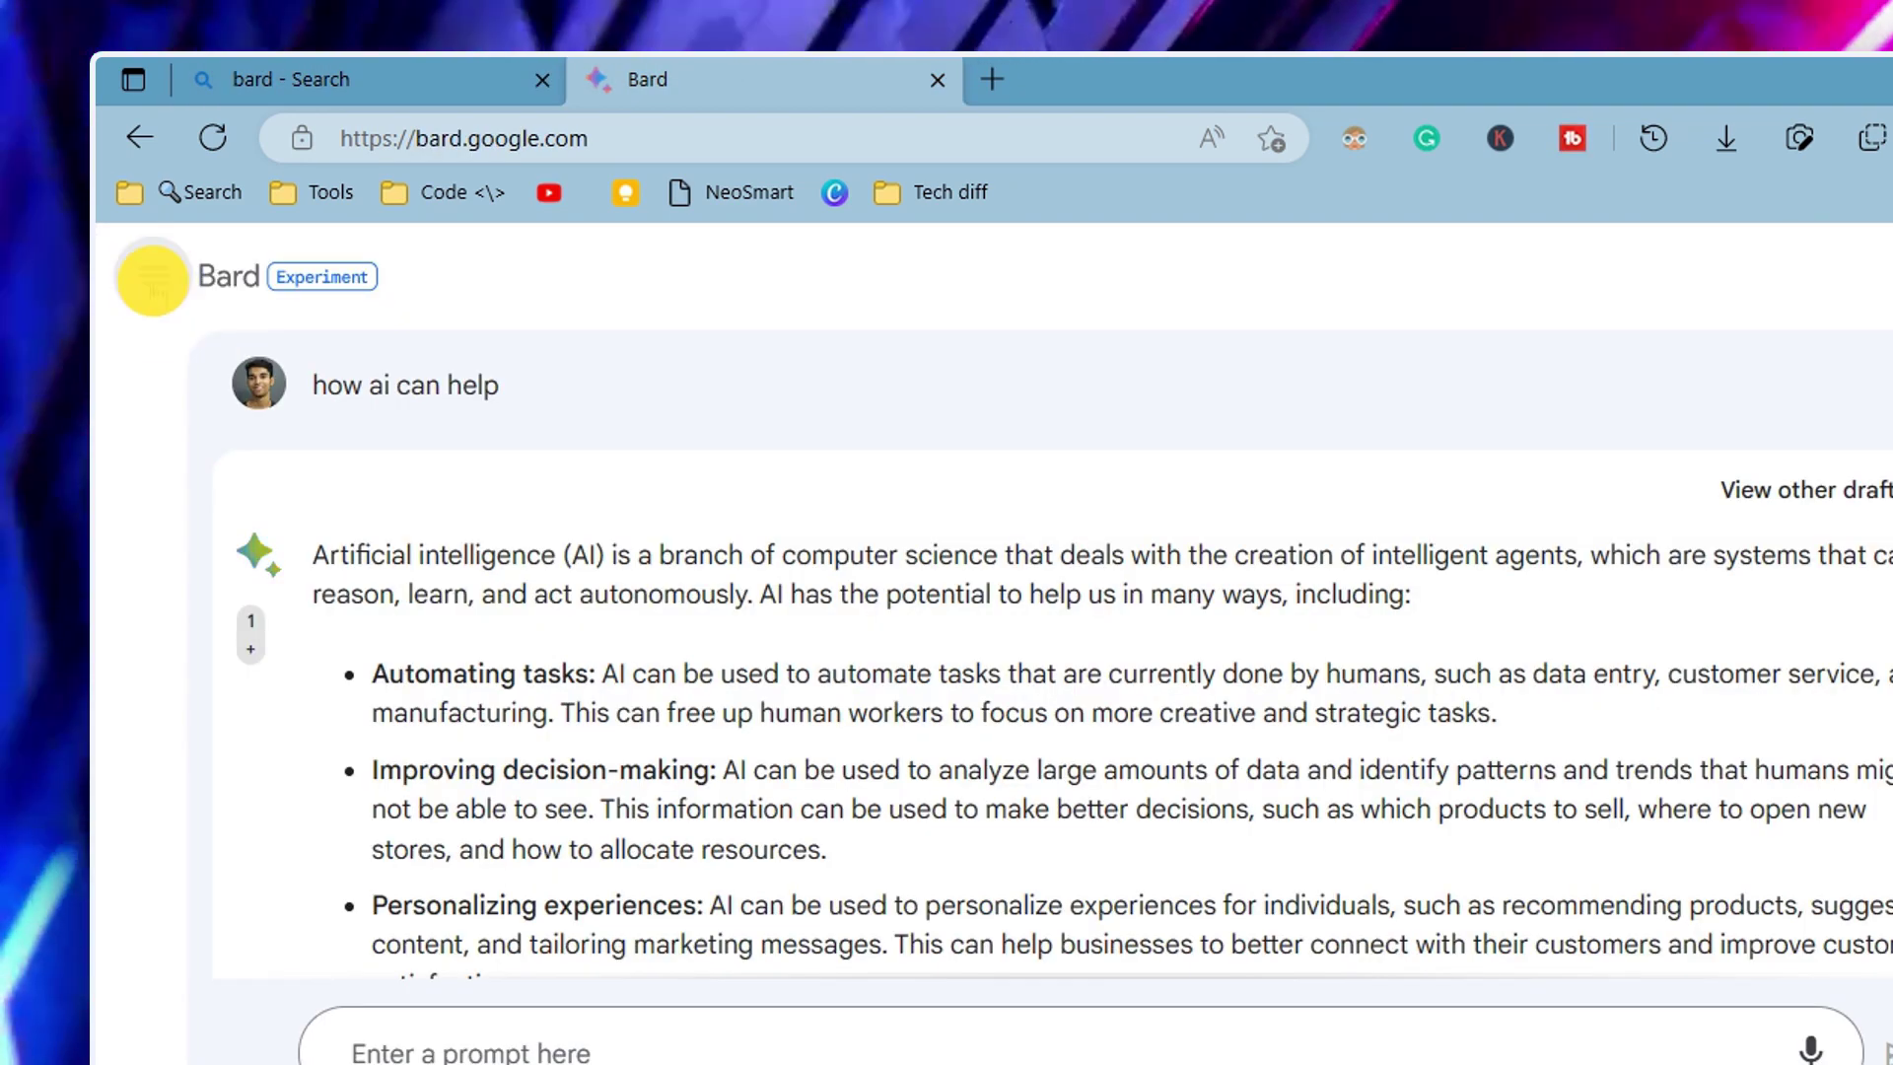
pyautogui.click(152, 277)
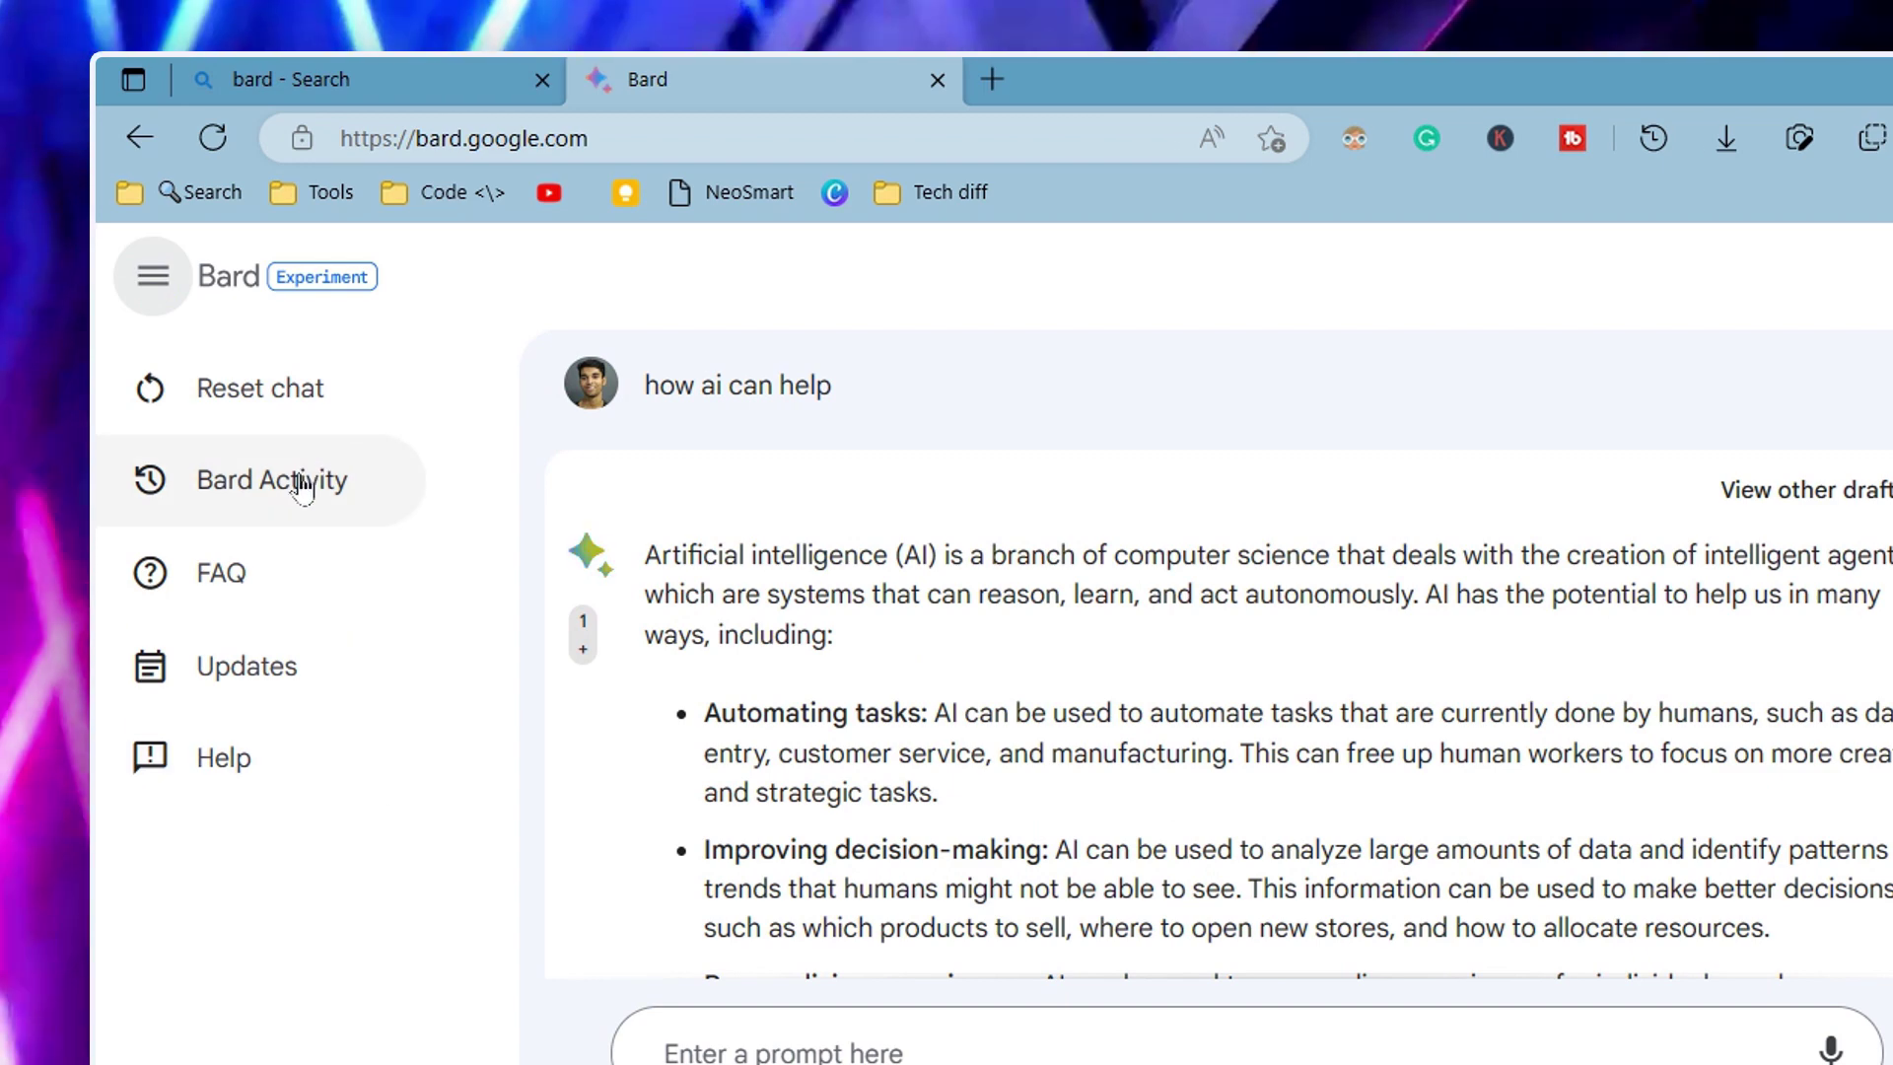
# - Open the Bard Activity page and review its activity settings and the list of stored prompts
pyautogui.click(302, 486)
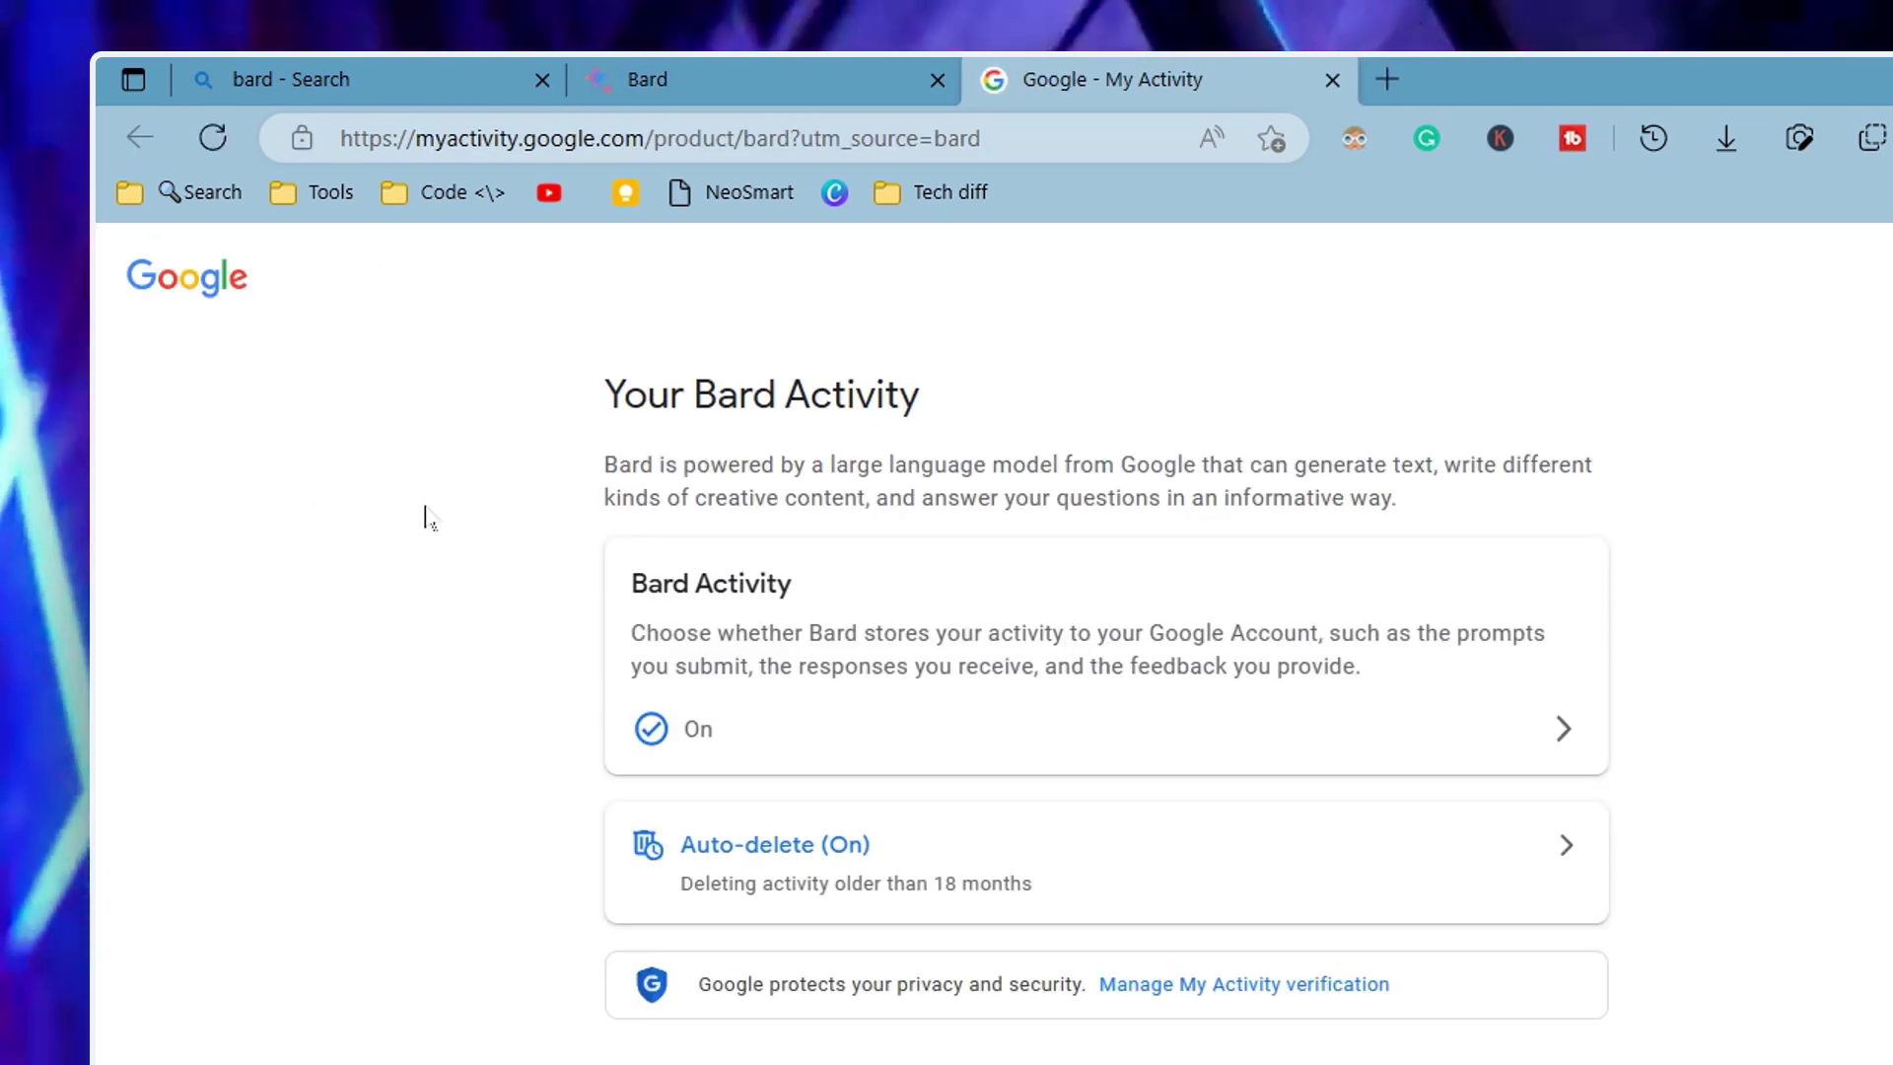
pyautogui.scroll(-5, 818, 725)
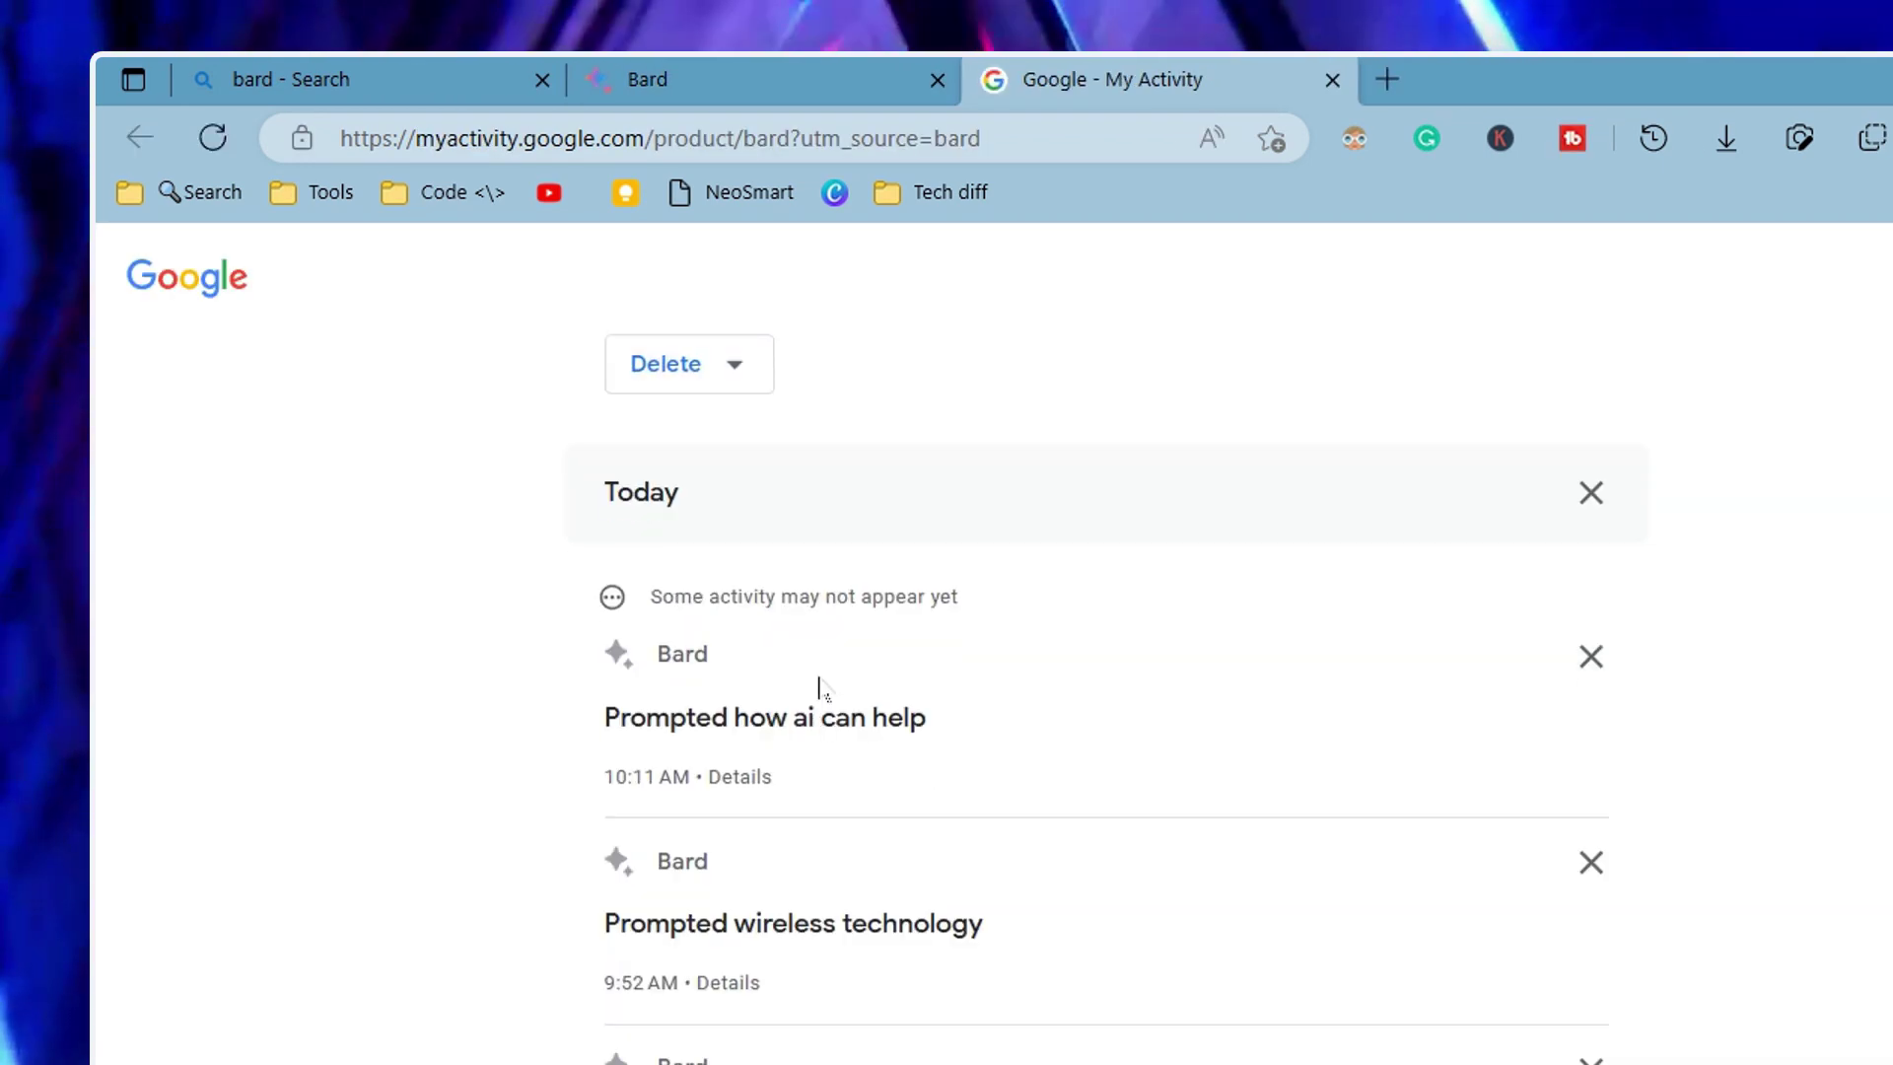
pyautogui.scroll(-3, 818, 688)
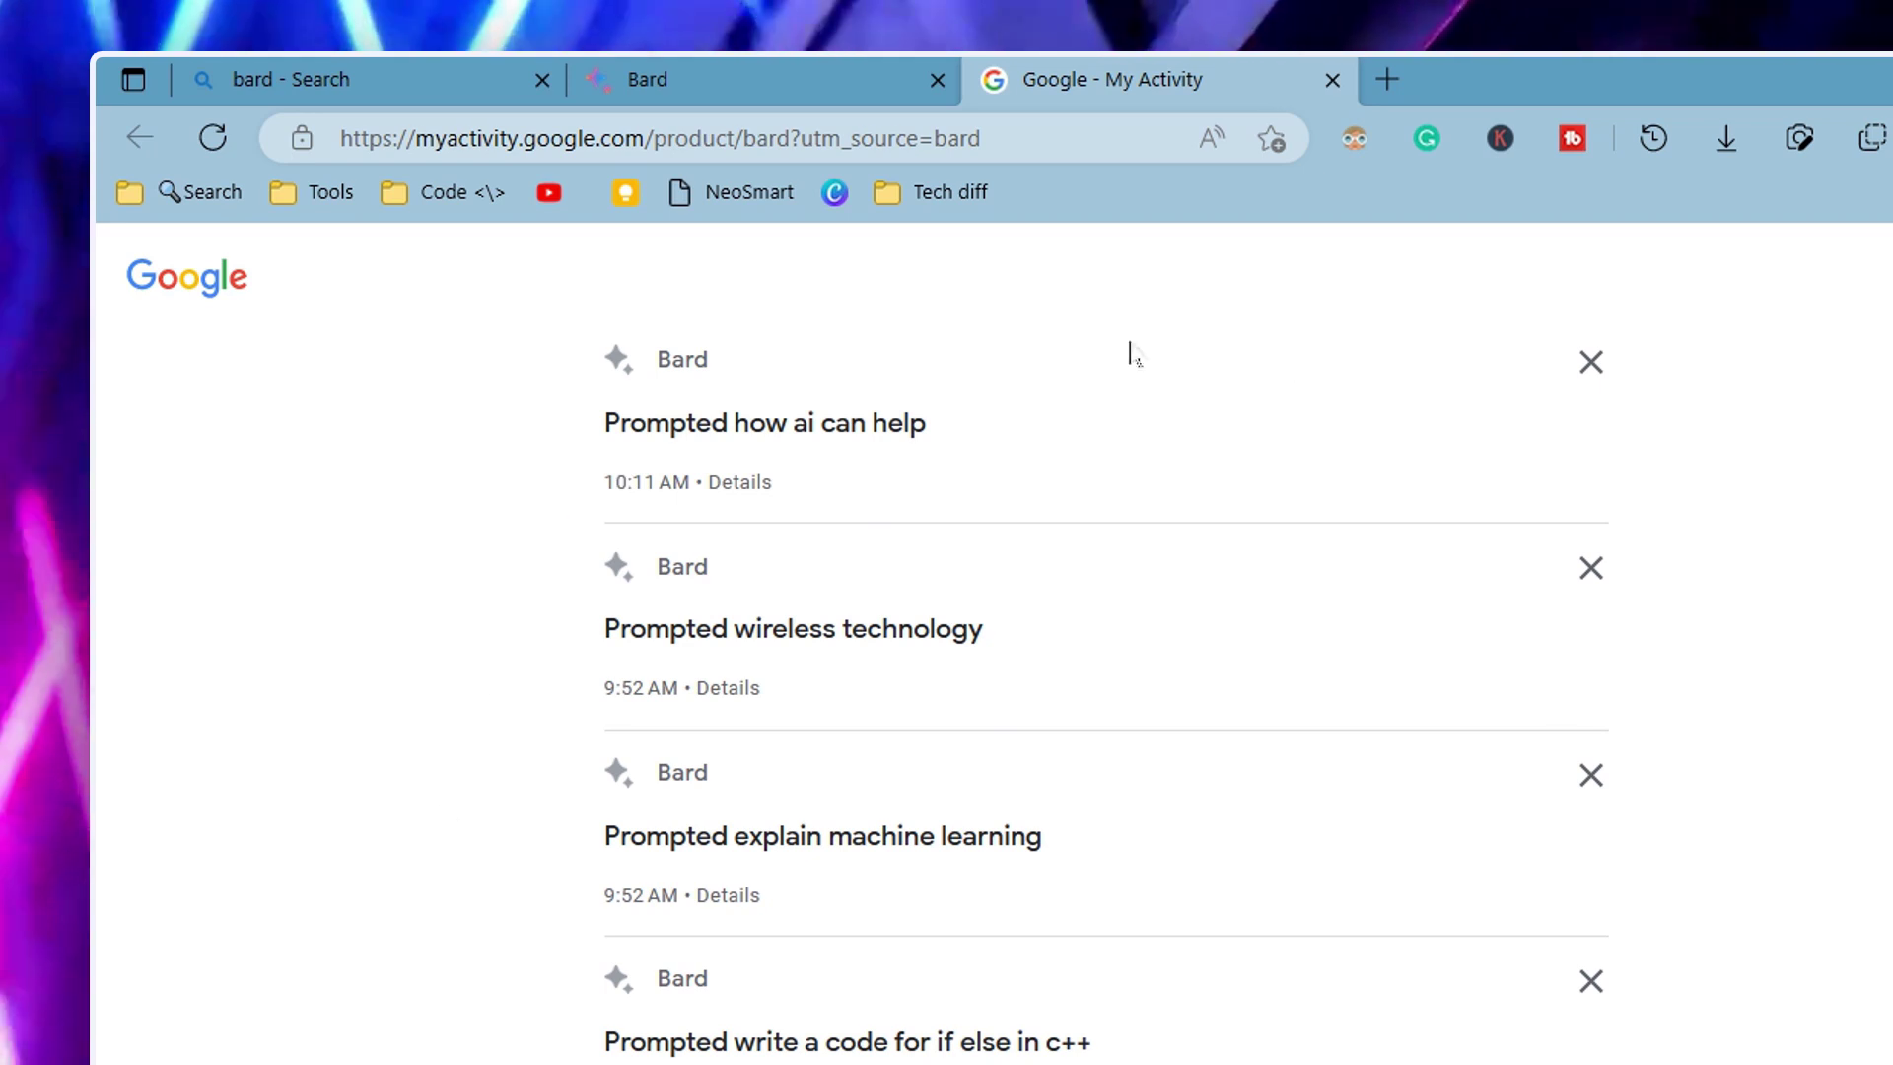
pyautogui.scroll(8, 887, 684)
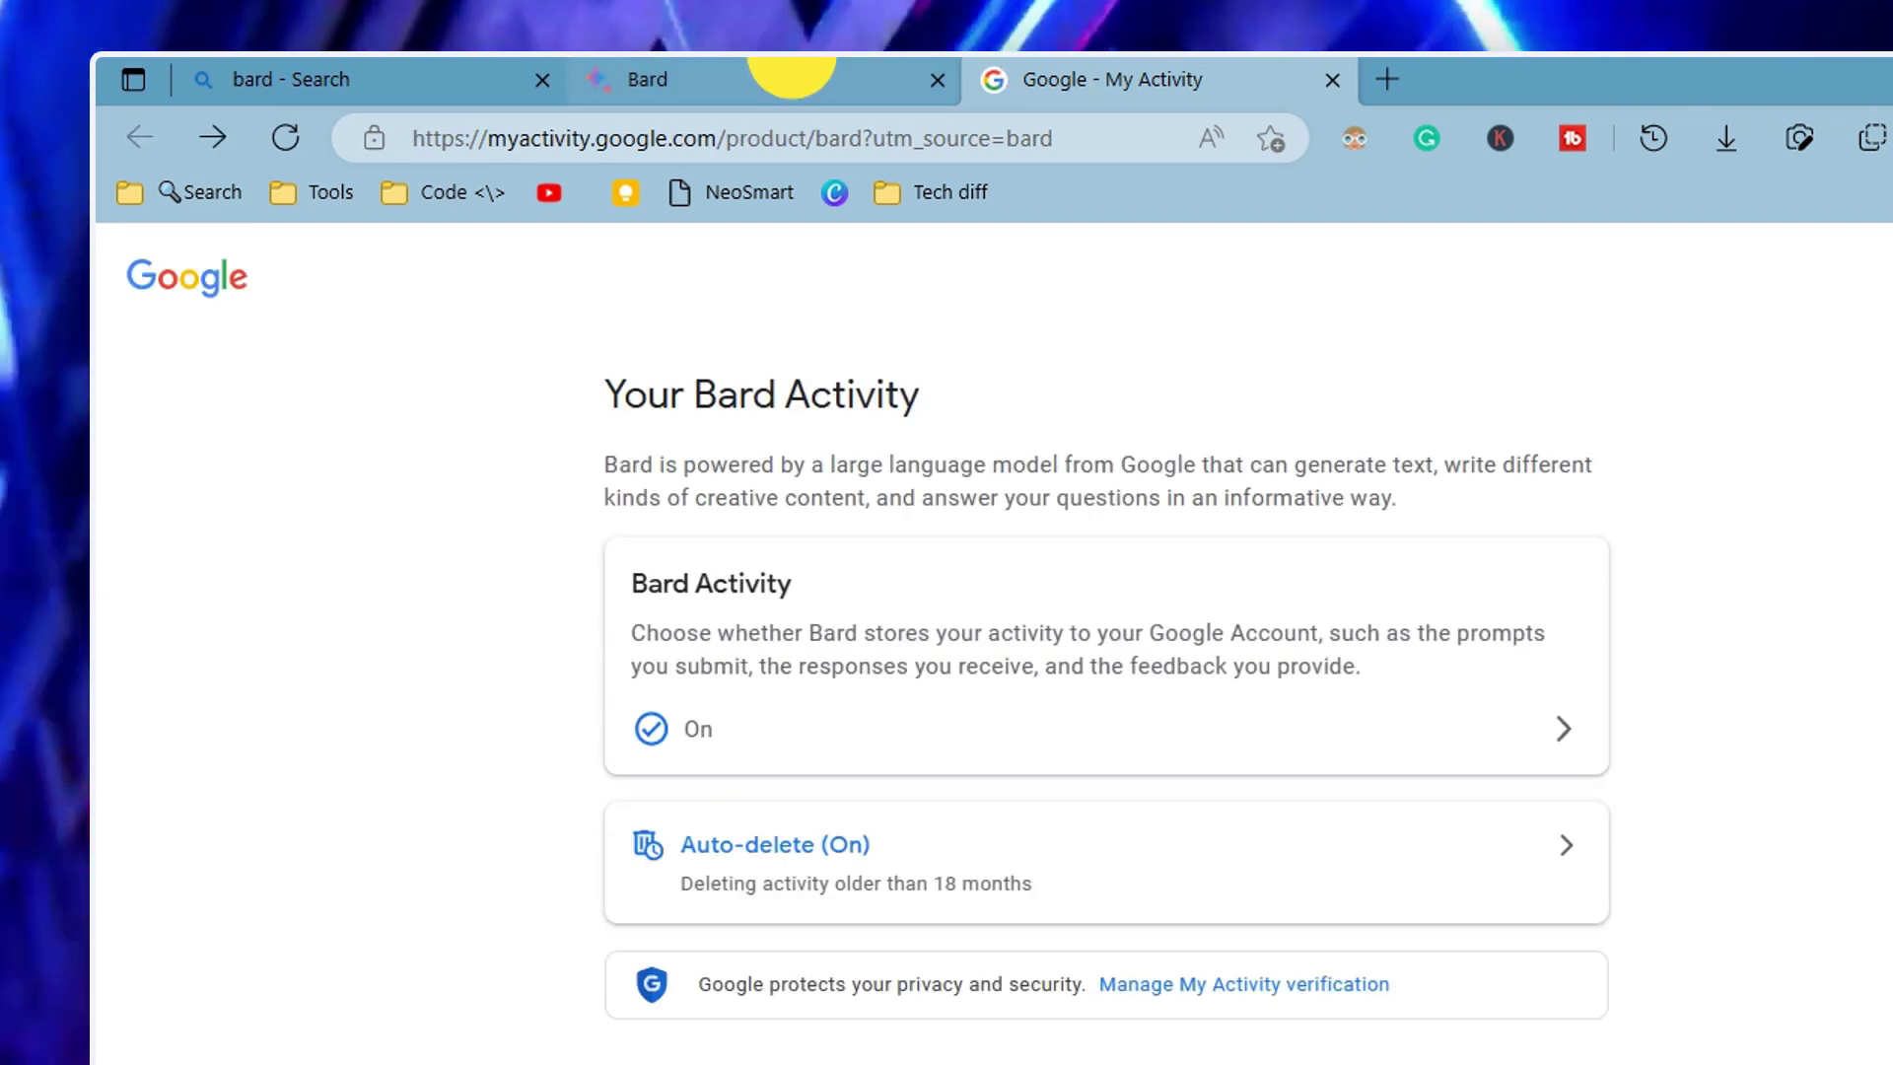
# - Return to Bing chat and examine its recent activity list beside the "how ai can help" conversation
pyautogui.click(791, 71)
pyautogui.click(296, 79)
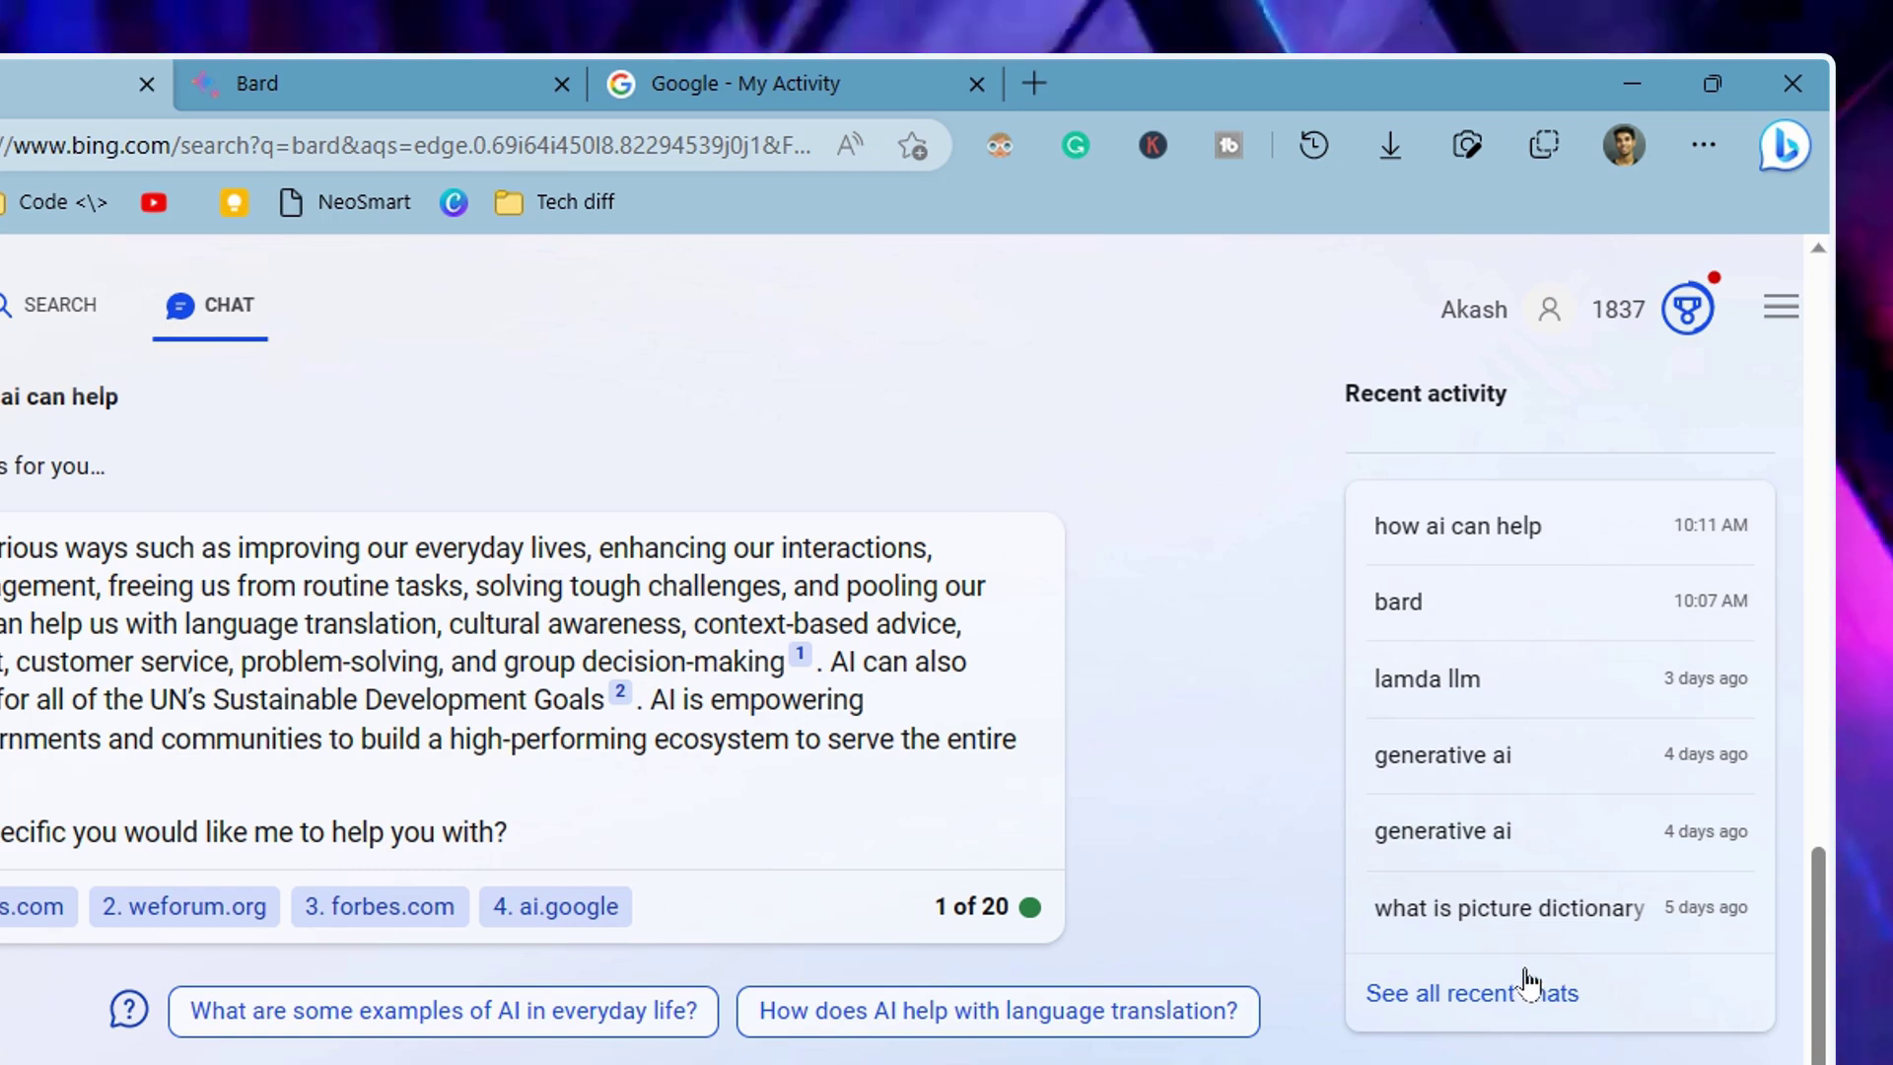
pyautogui.scroll(5, 1568, 656)
pyautogui.scroll(-4, 1534, 803)
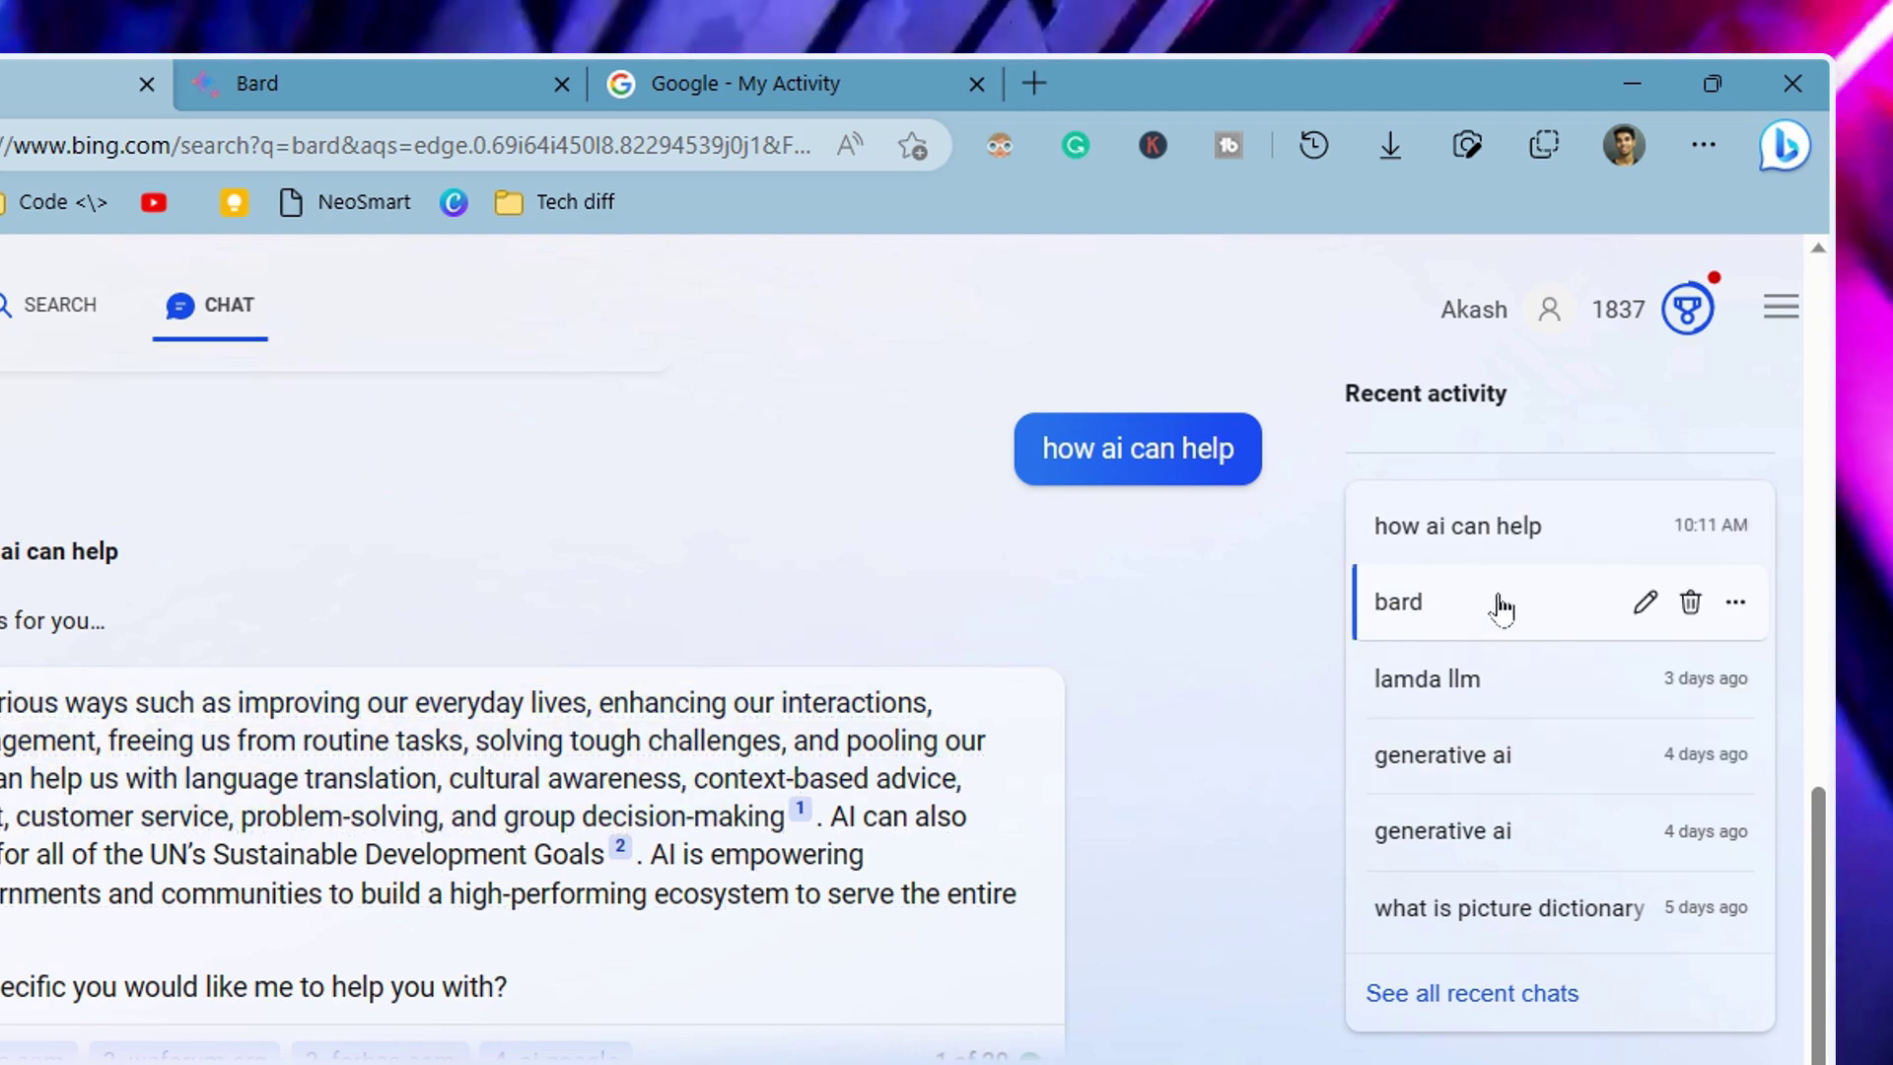
# - Open the earlier "lamda llm" chat from Bing's recent activity, and return to the "how ai can help" chat
pyautogui.click(1429, 678)
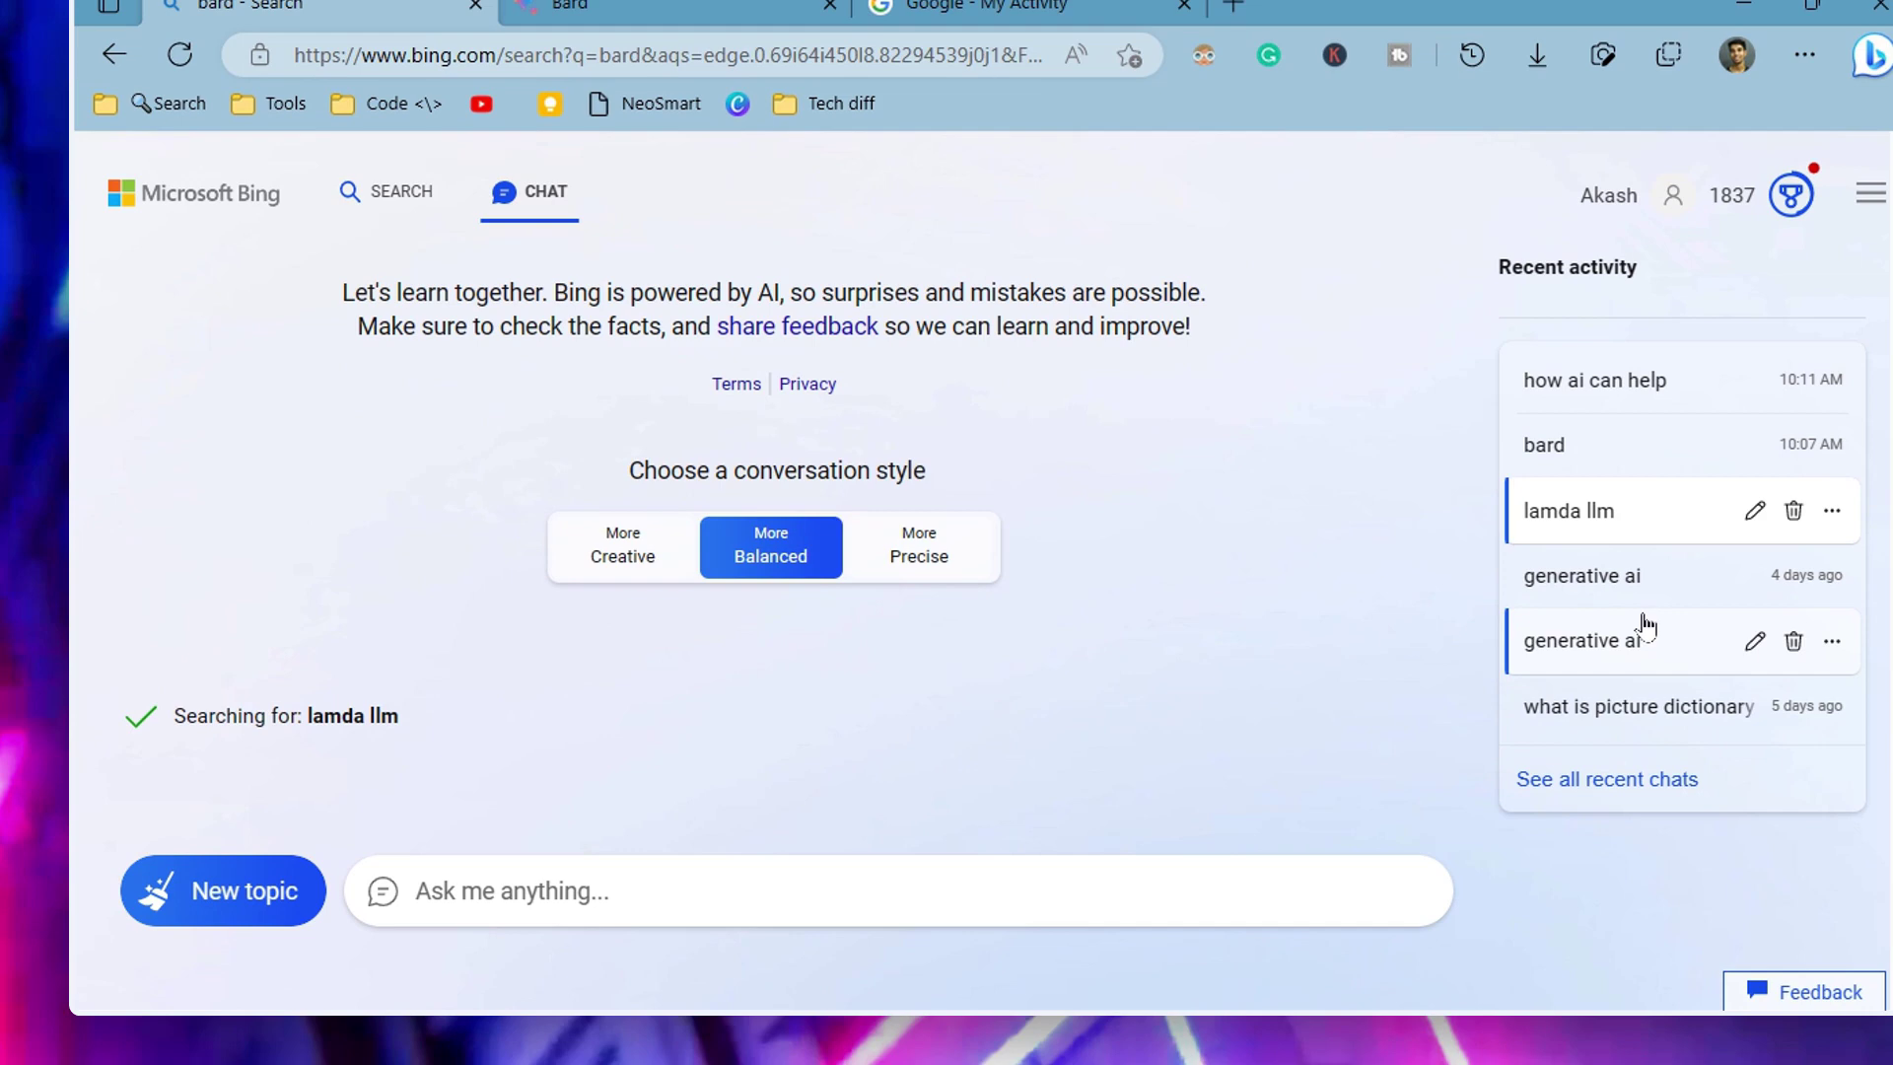
pyautogui.click(1878, 561)
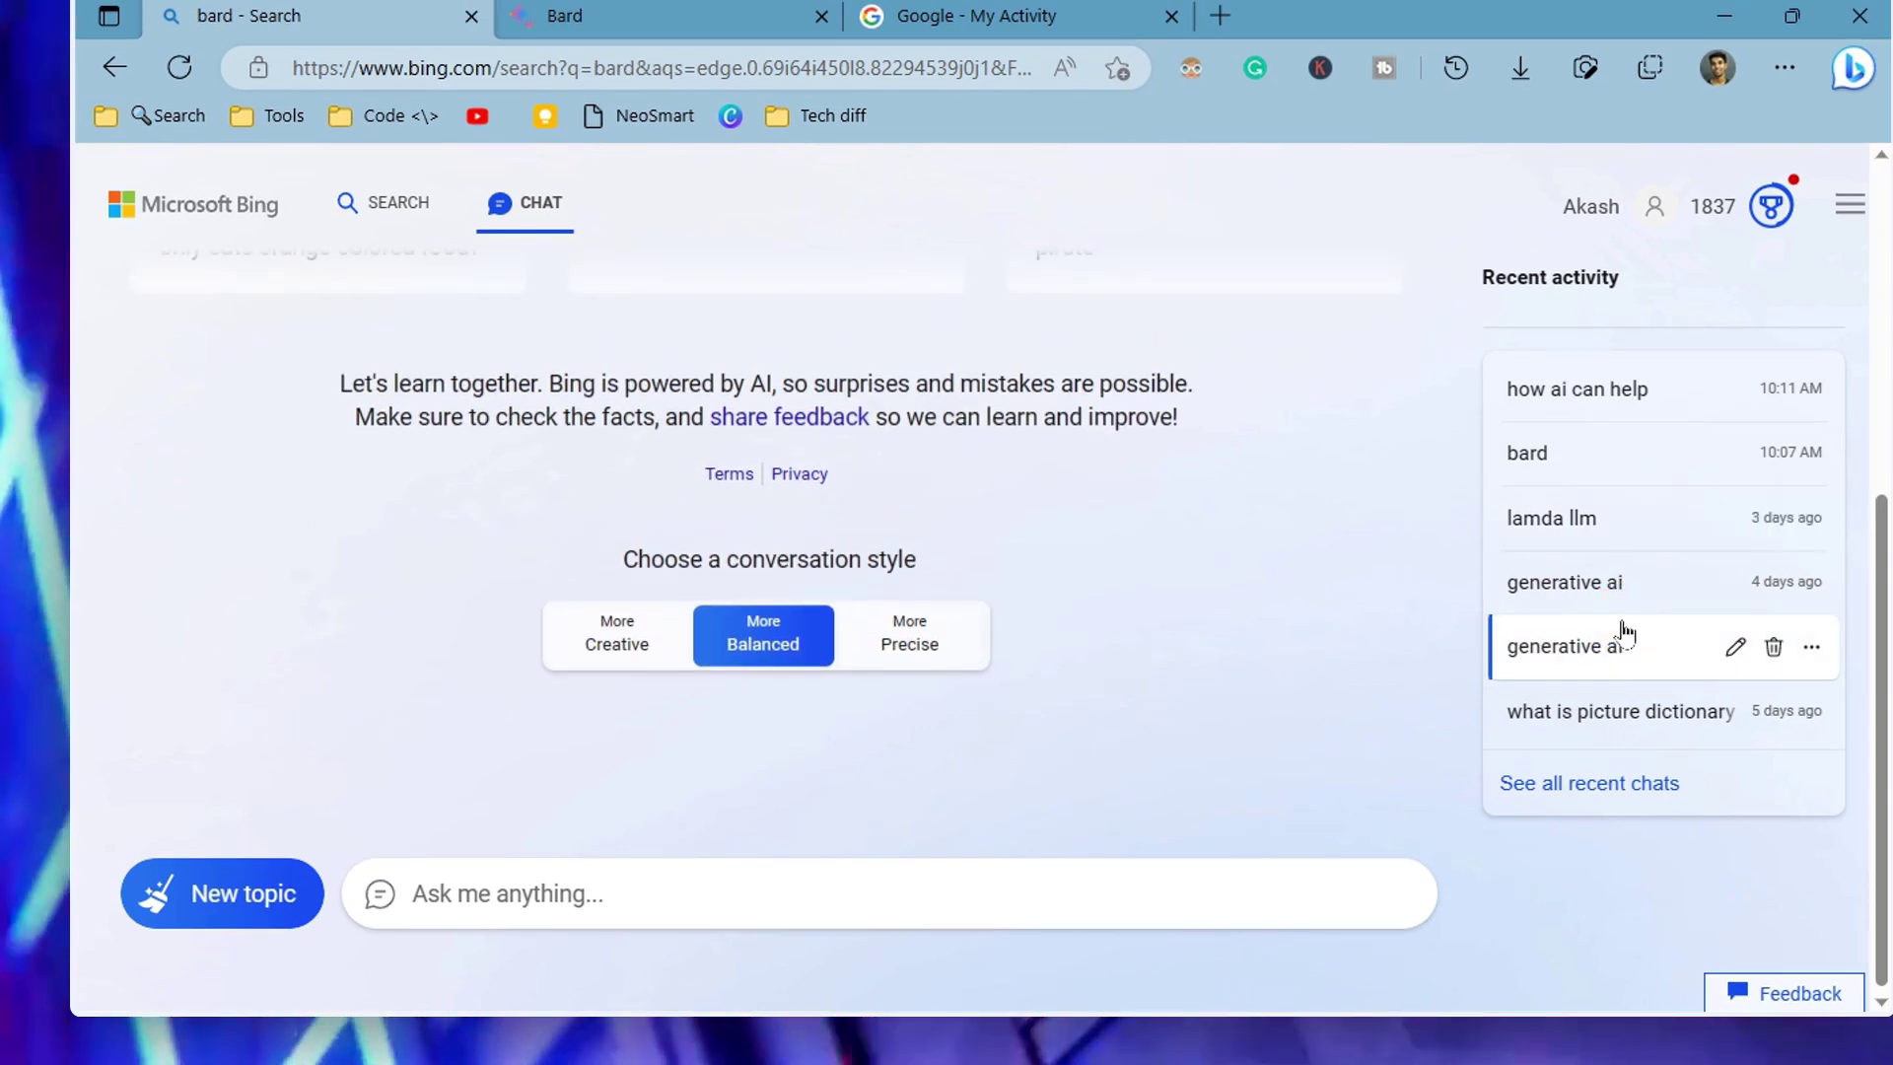
pyautogui.click(1620, 393)
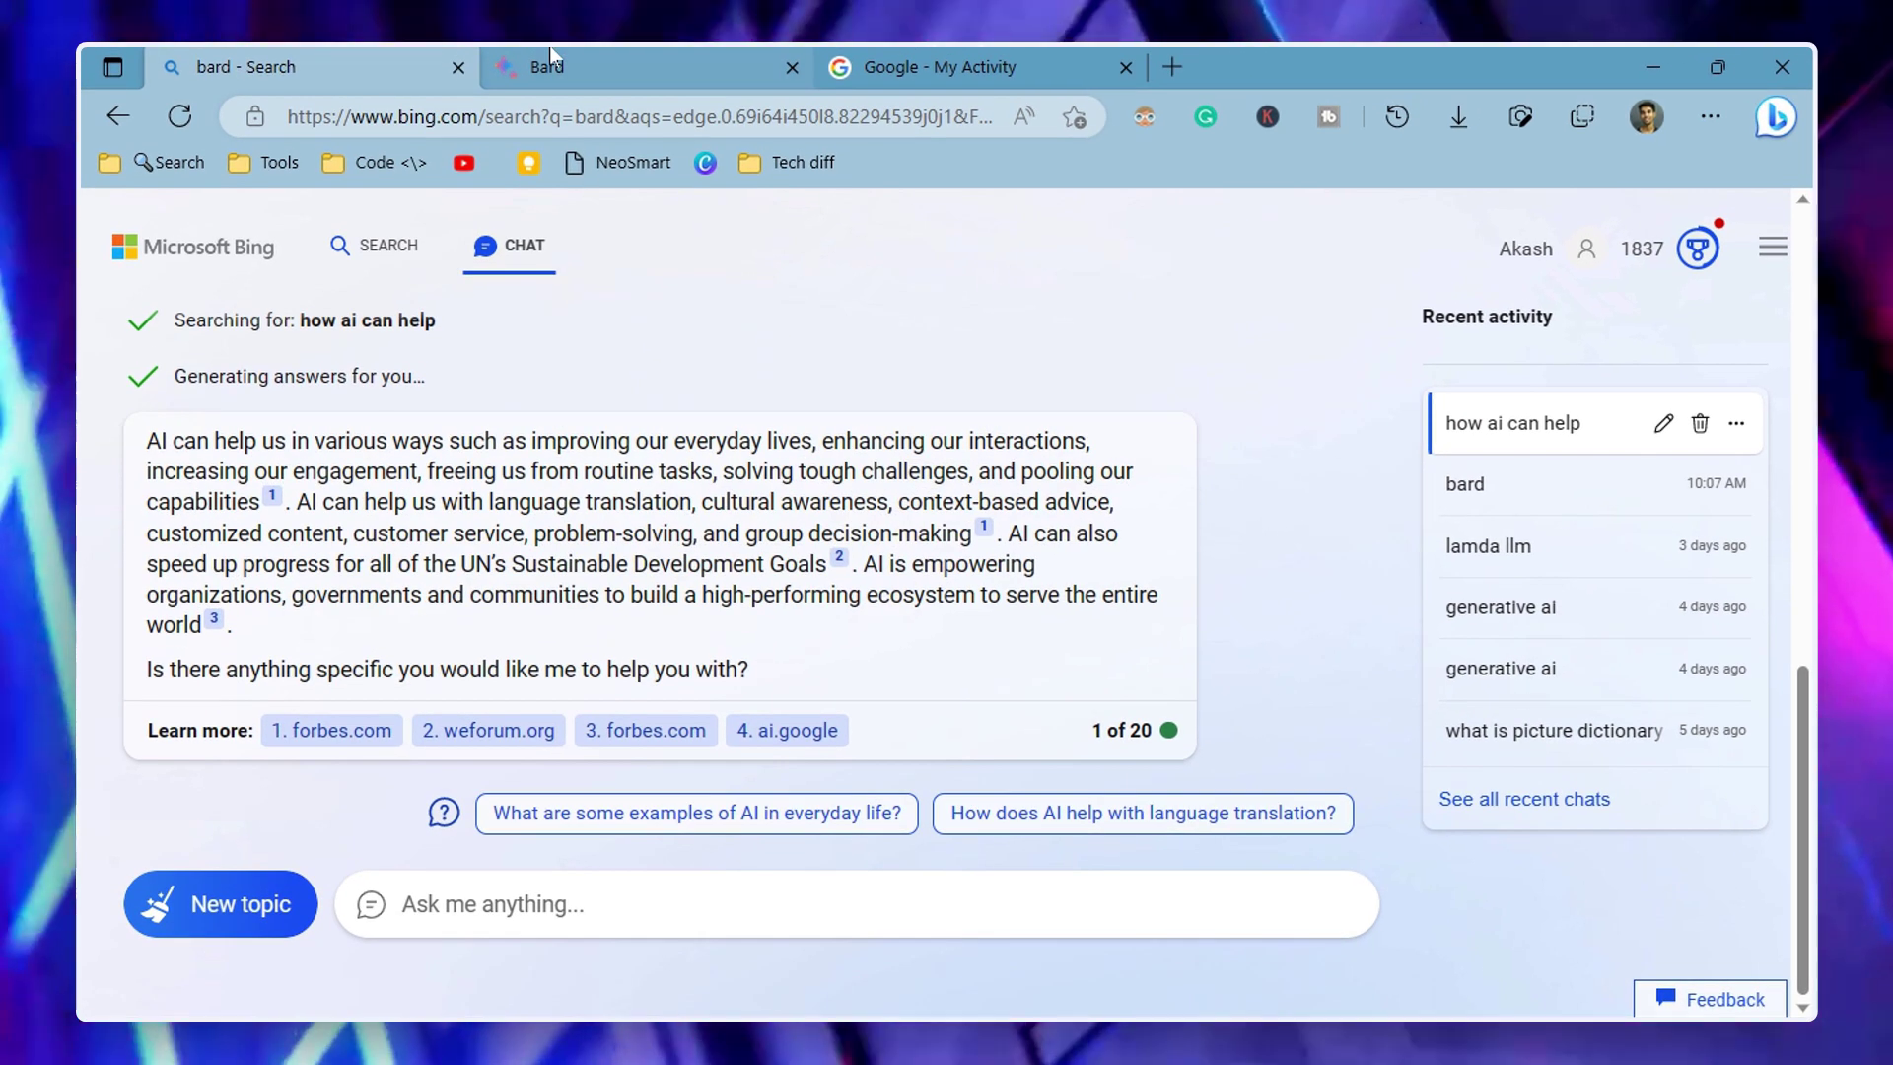
pyautogui.moveTo(551, 56)
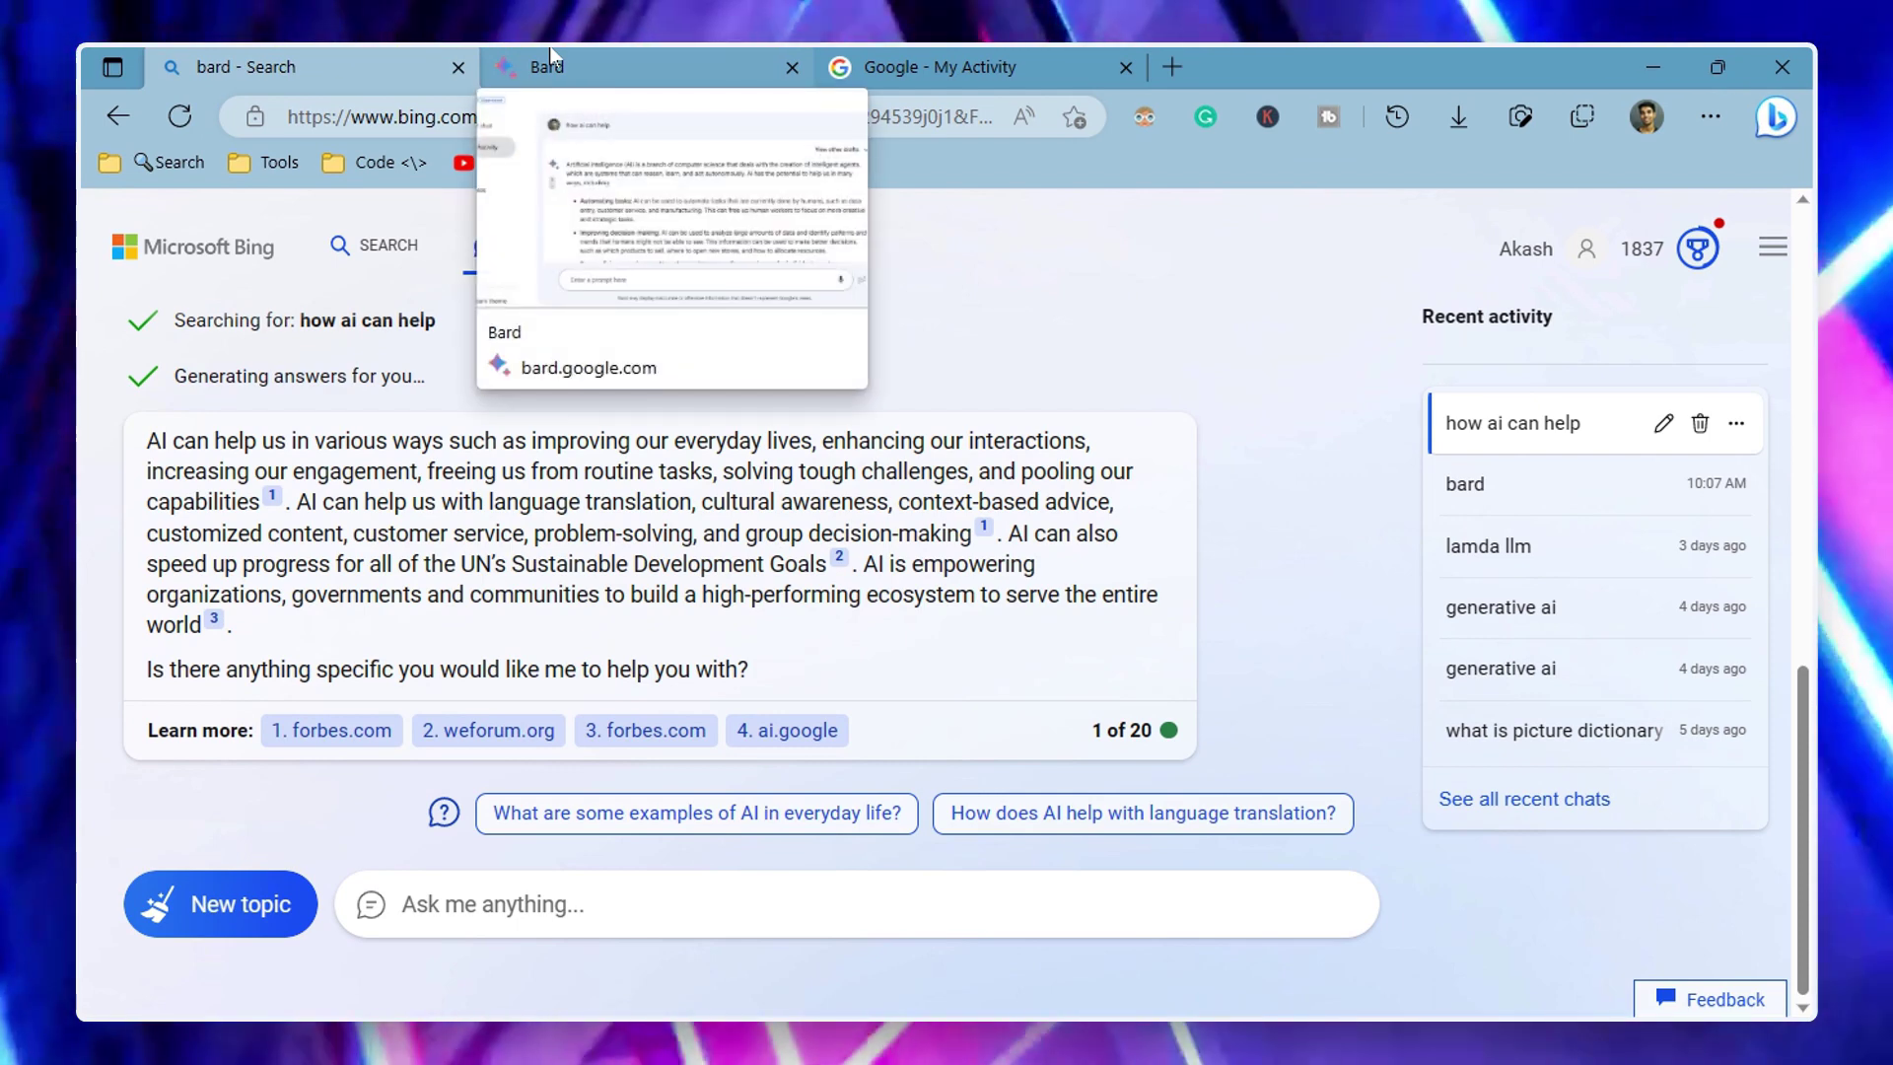
# - Send Bing chat the prompt "write a code on If else in java", copying its text for reuse
pyautogui.click(558, 876)
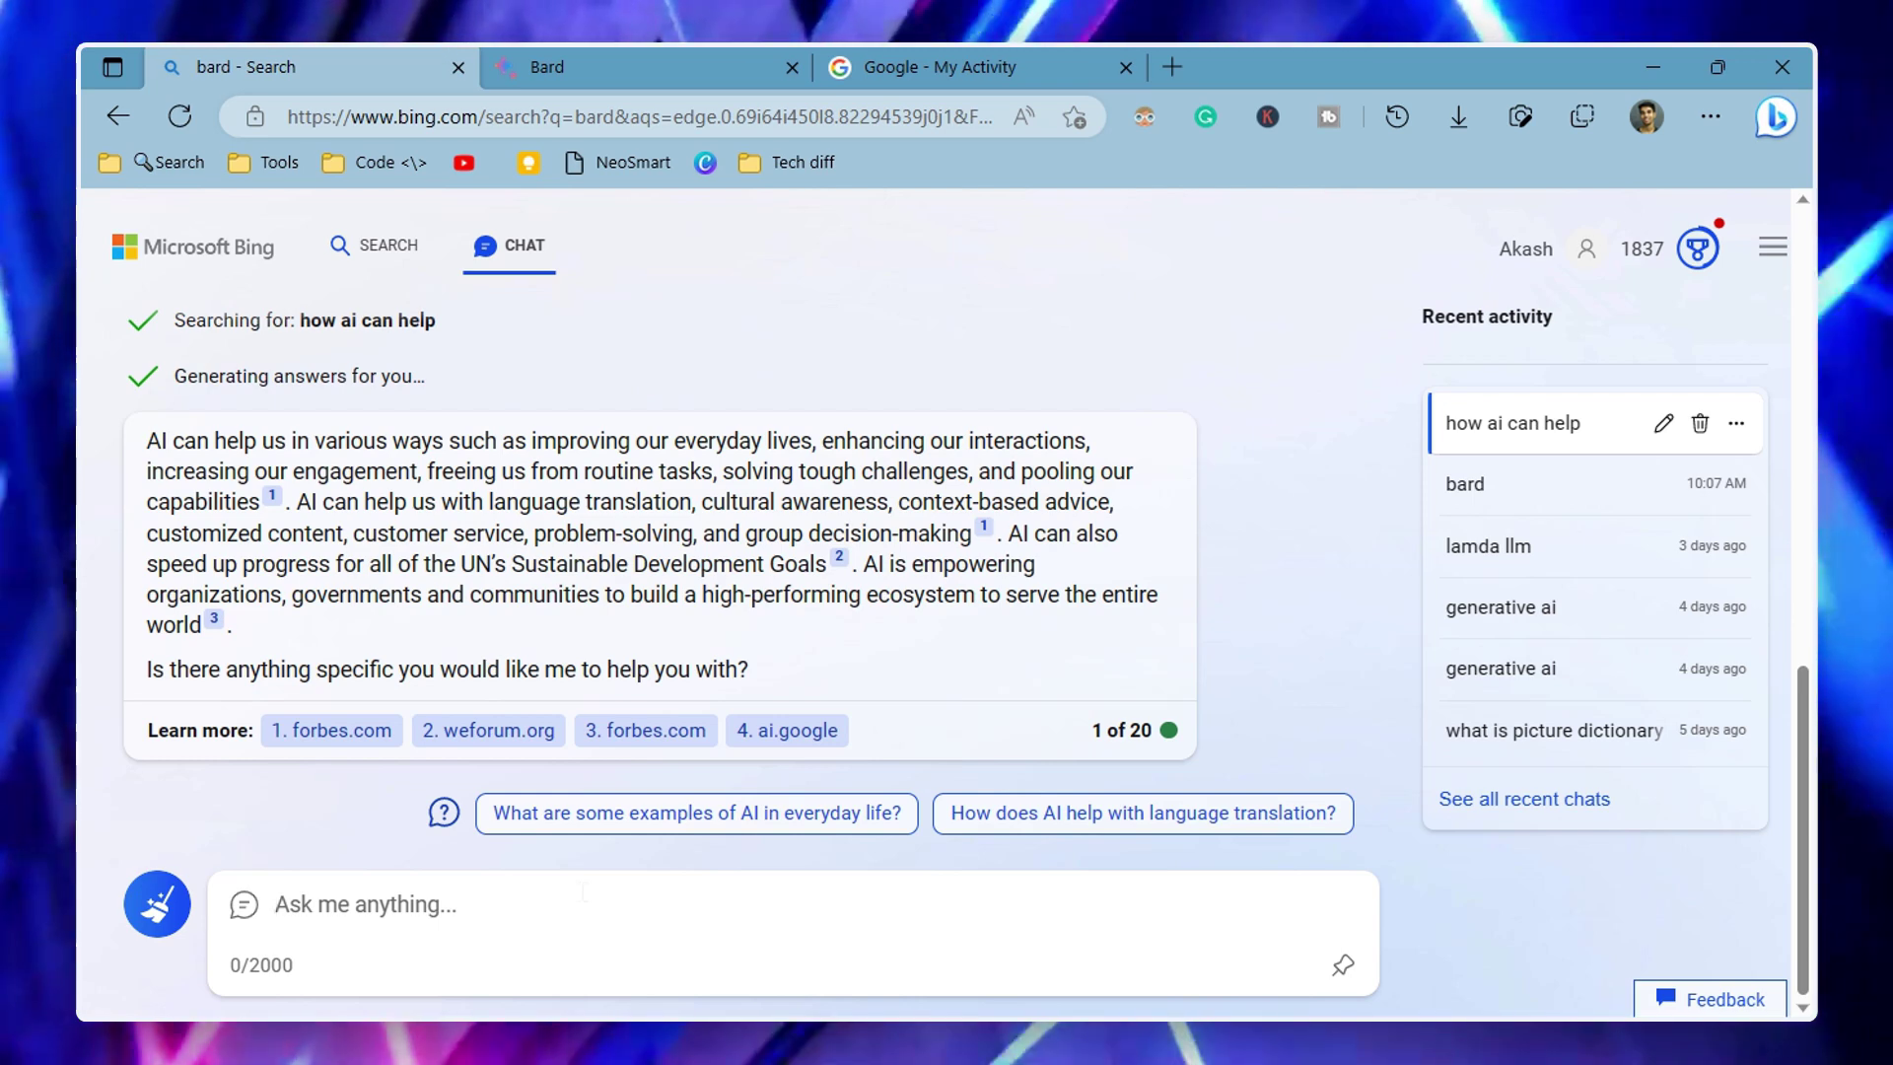
pyautogui.write('w')
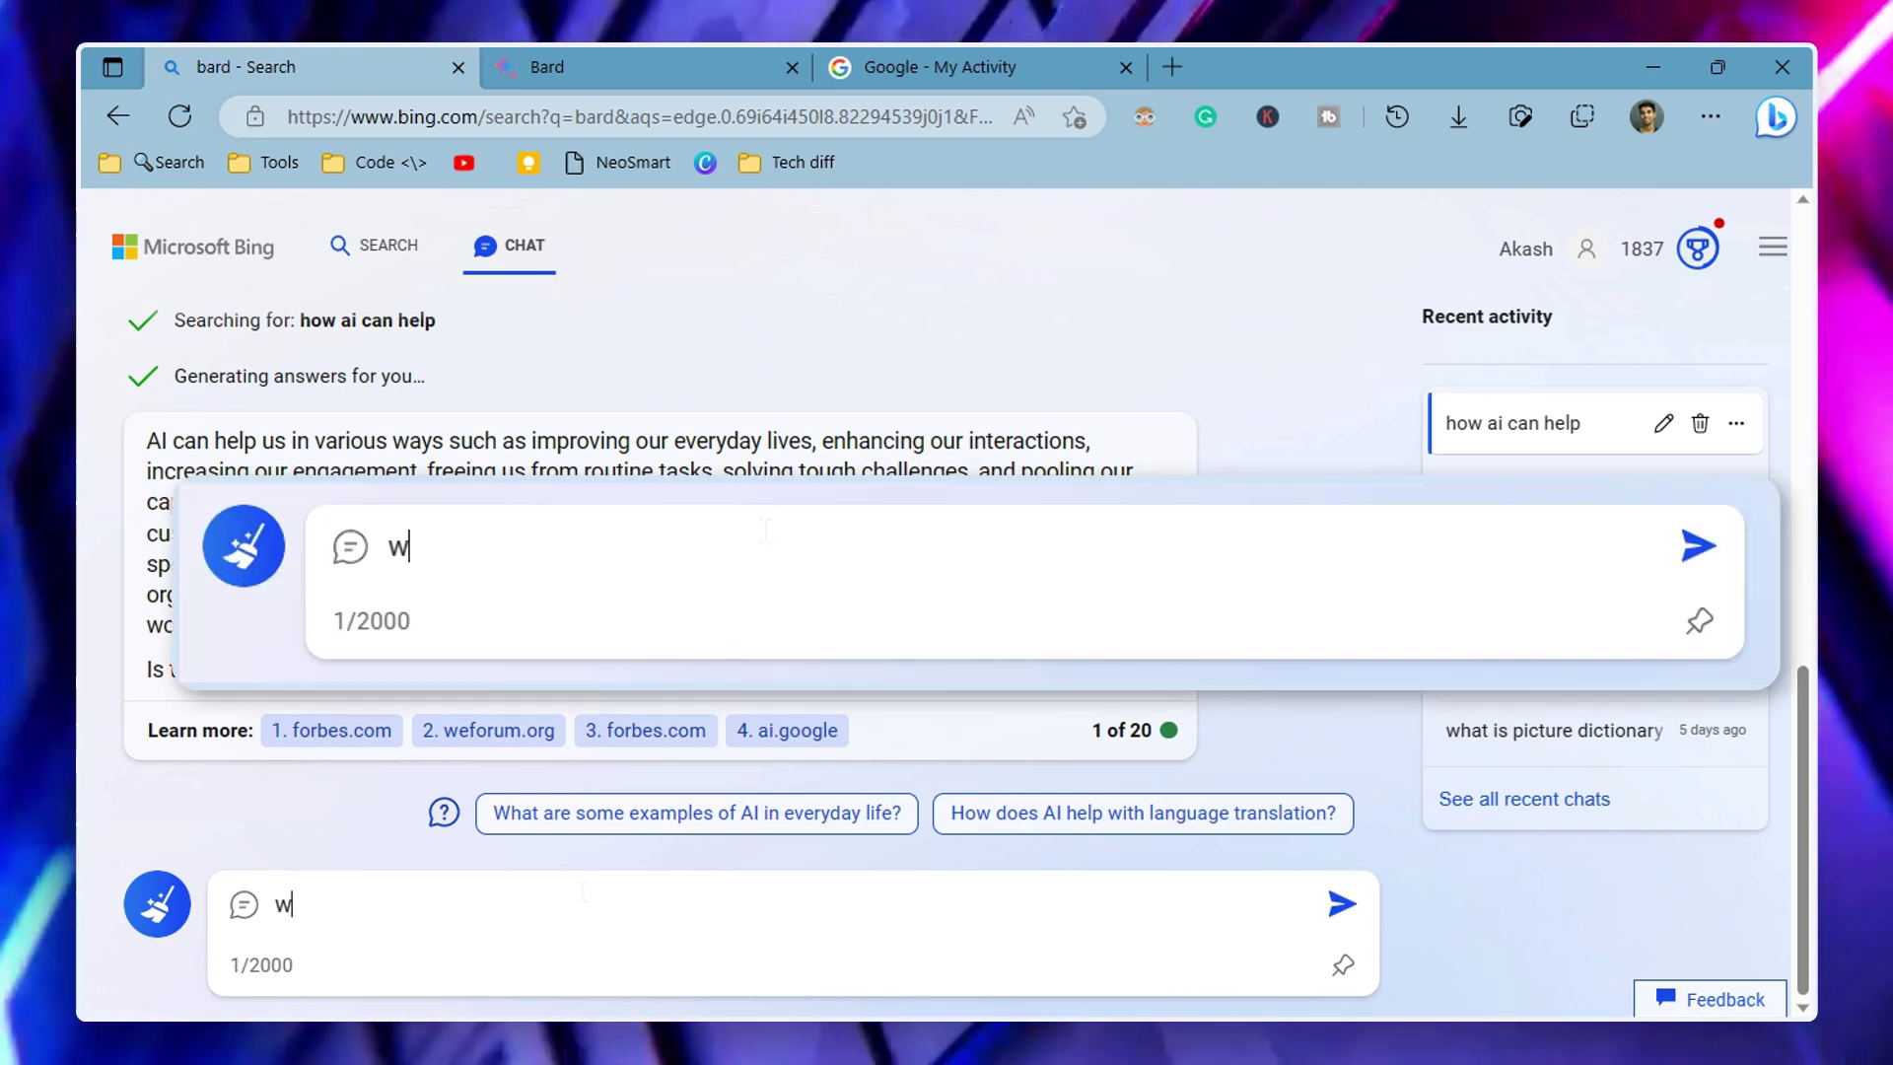
pyautogui.write('rite a code on If else in java')
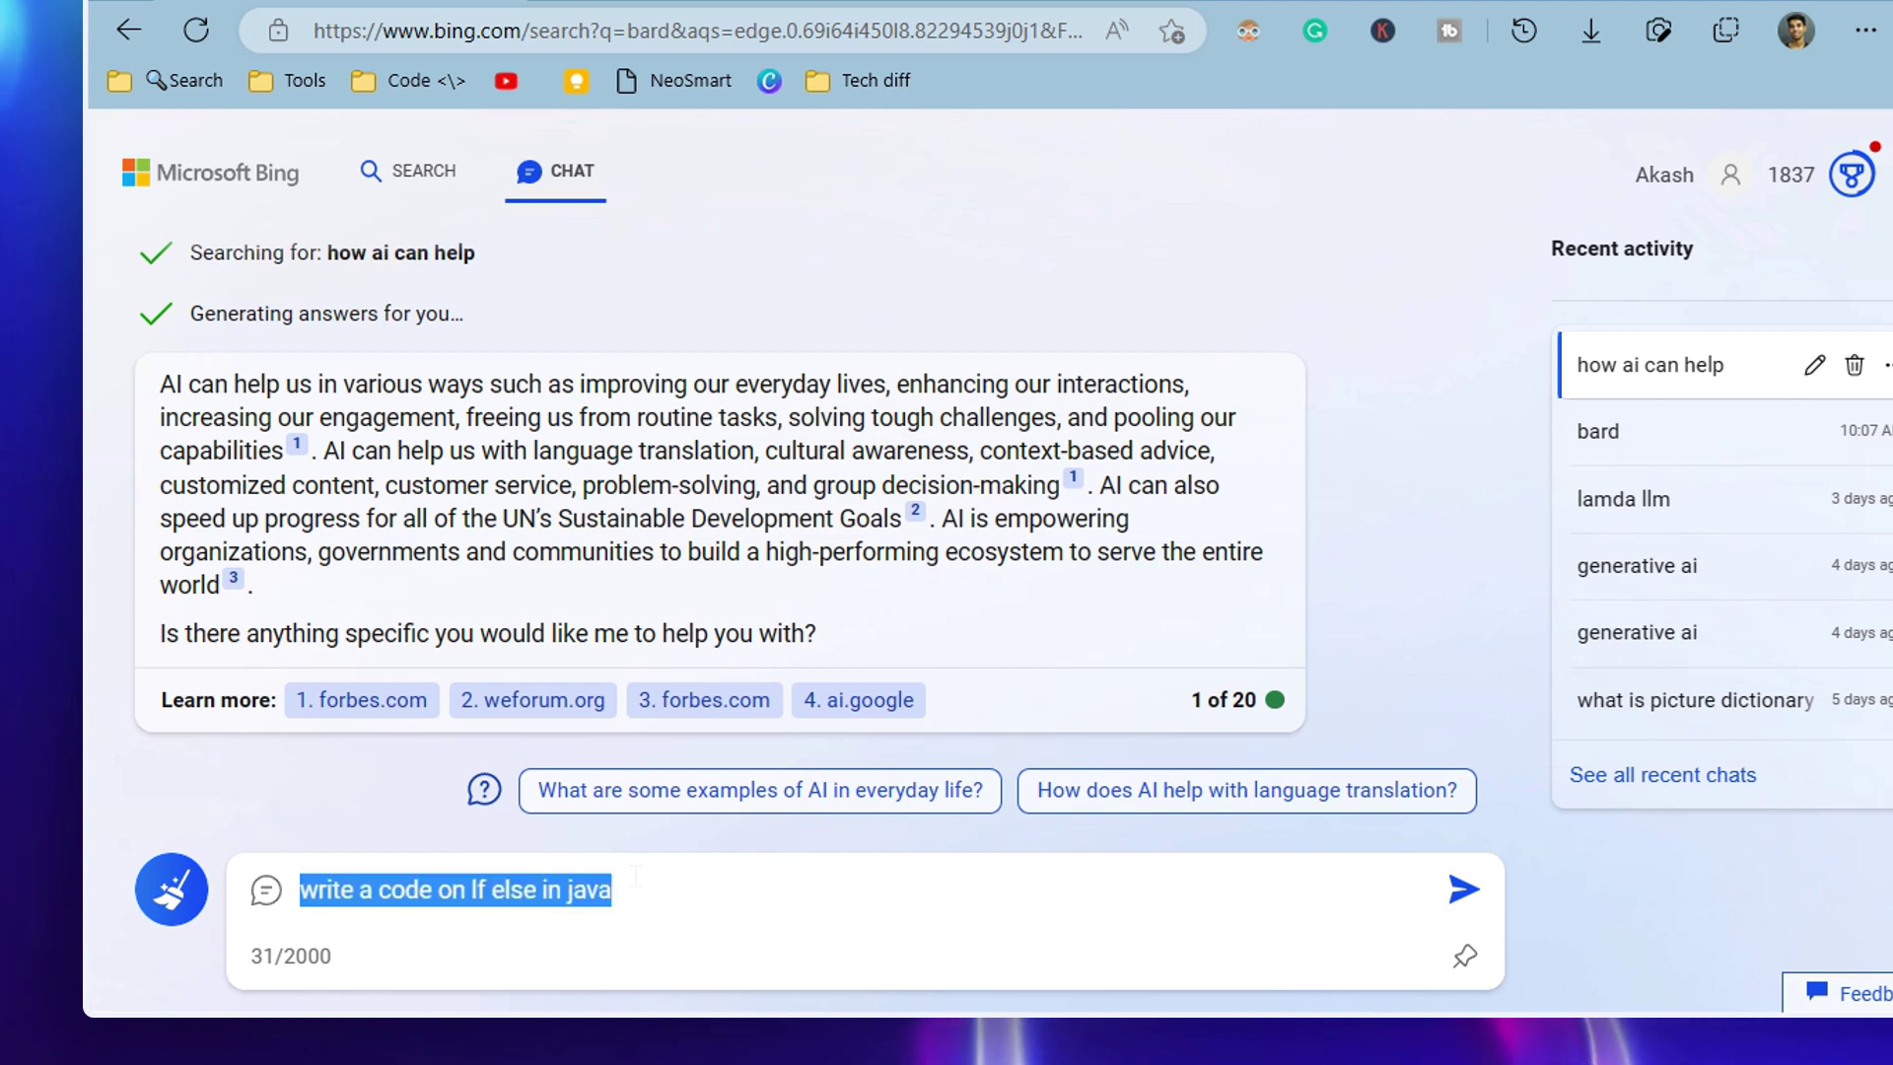
pyautogui.click(637, 854)
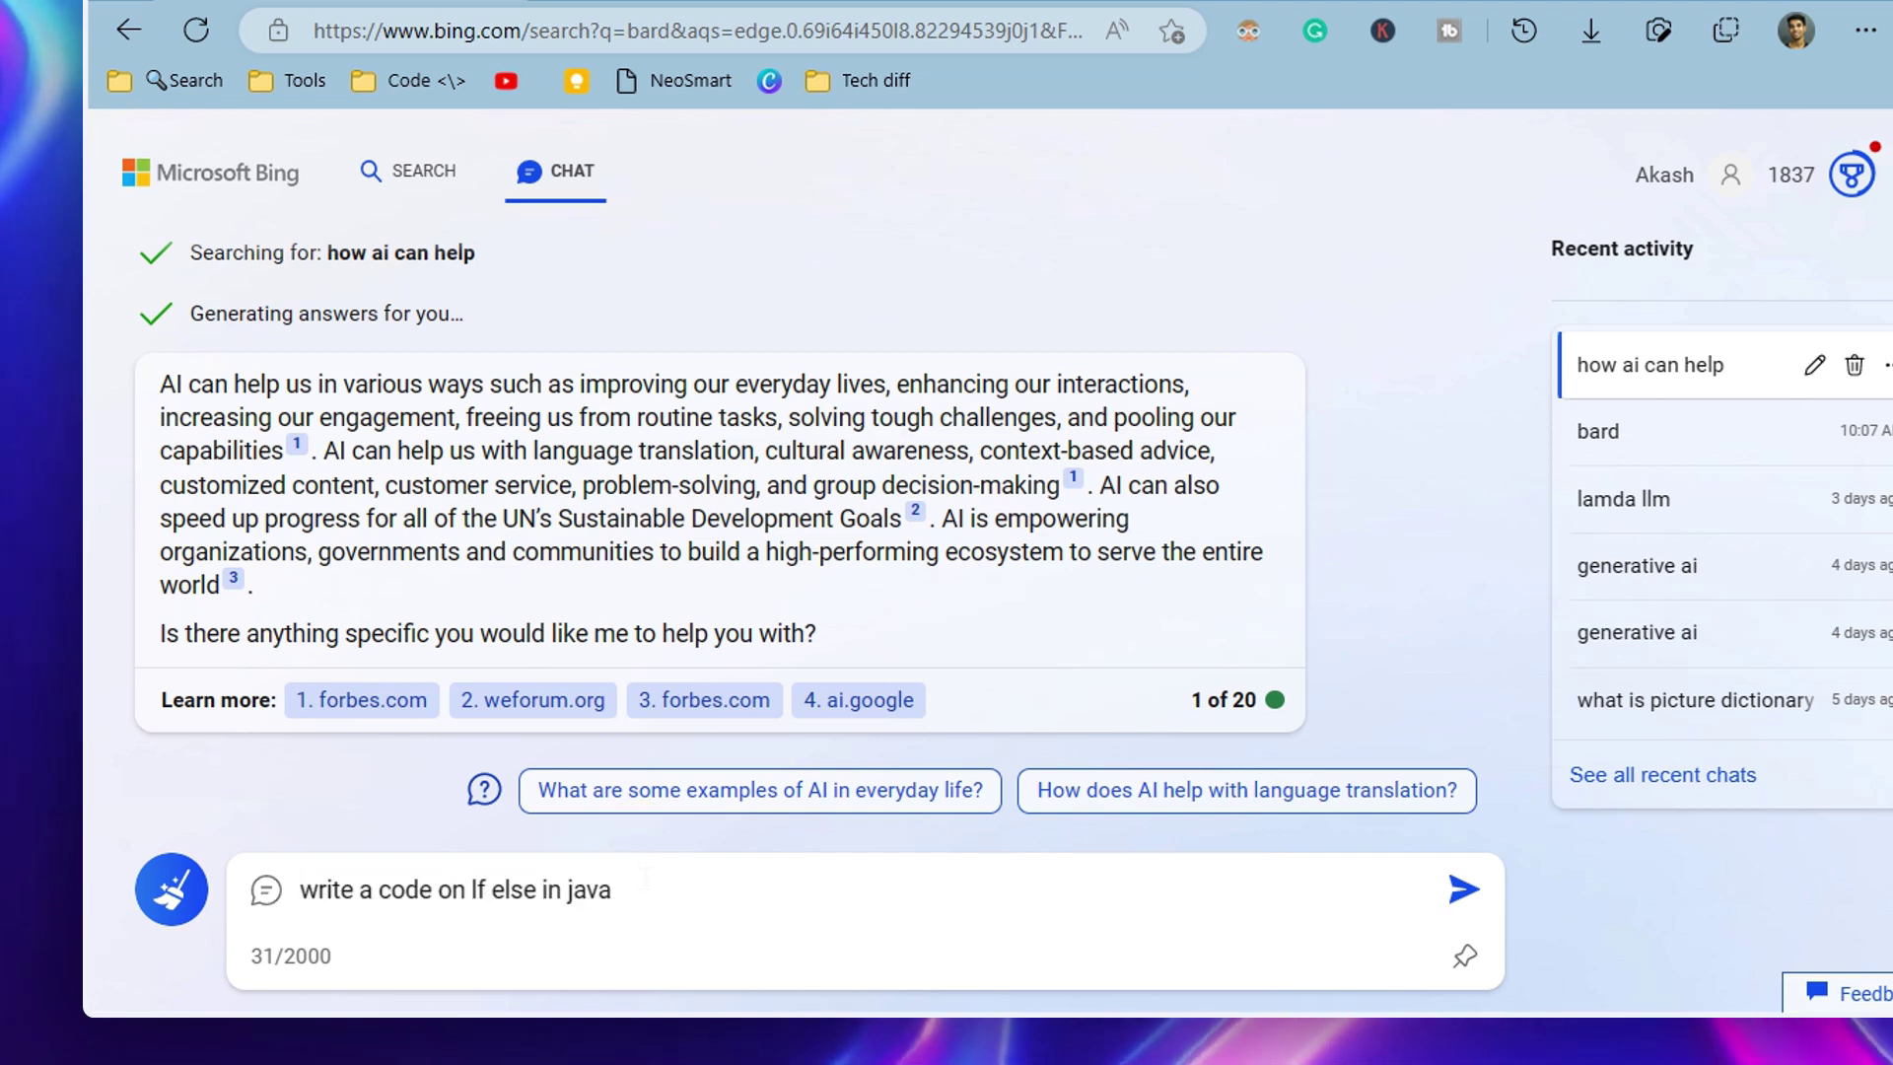
pyautogui.click(1465, 890)
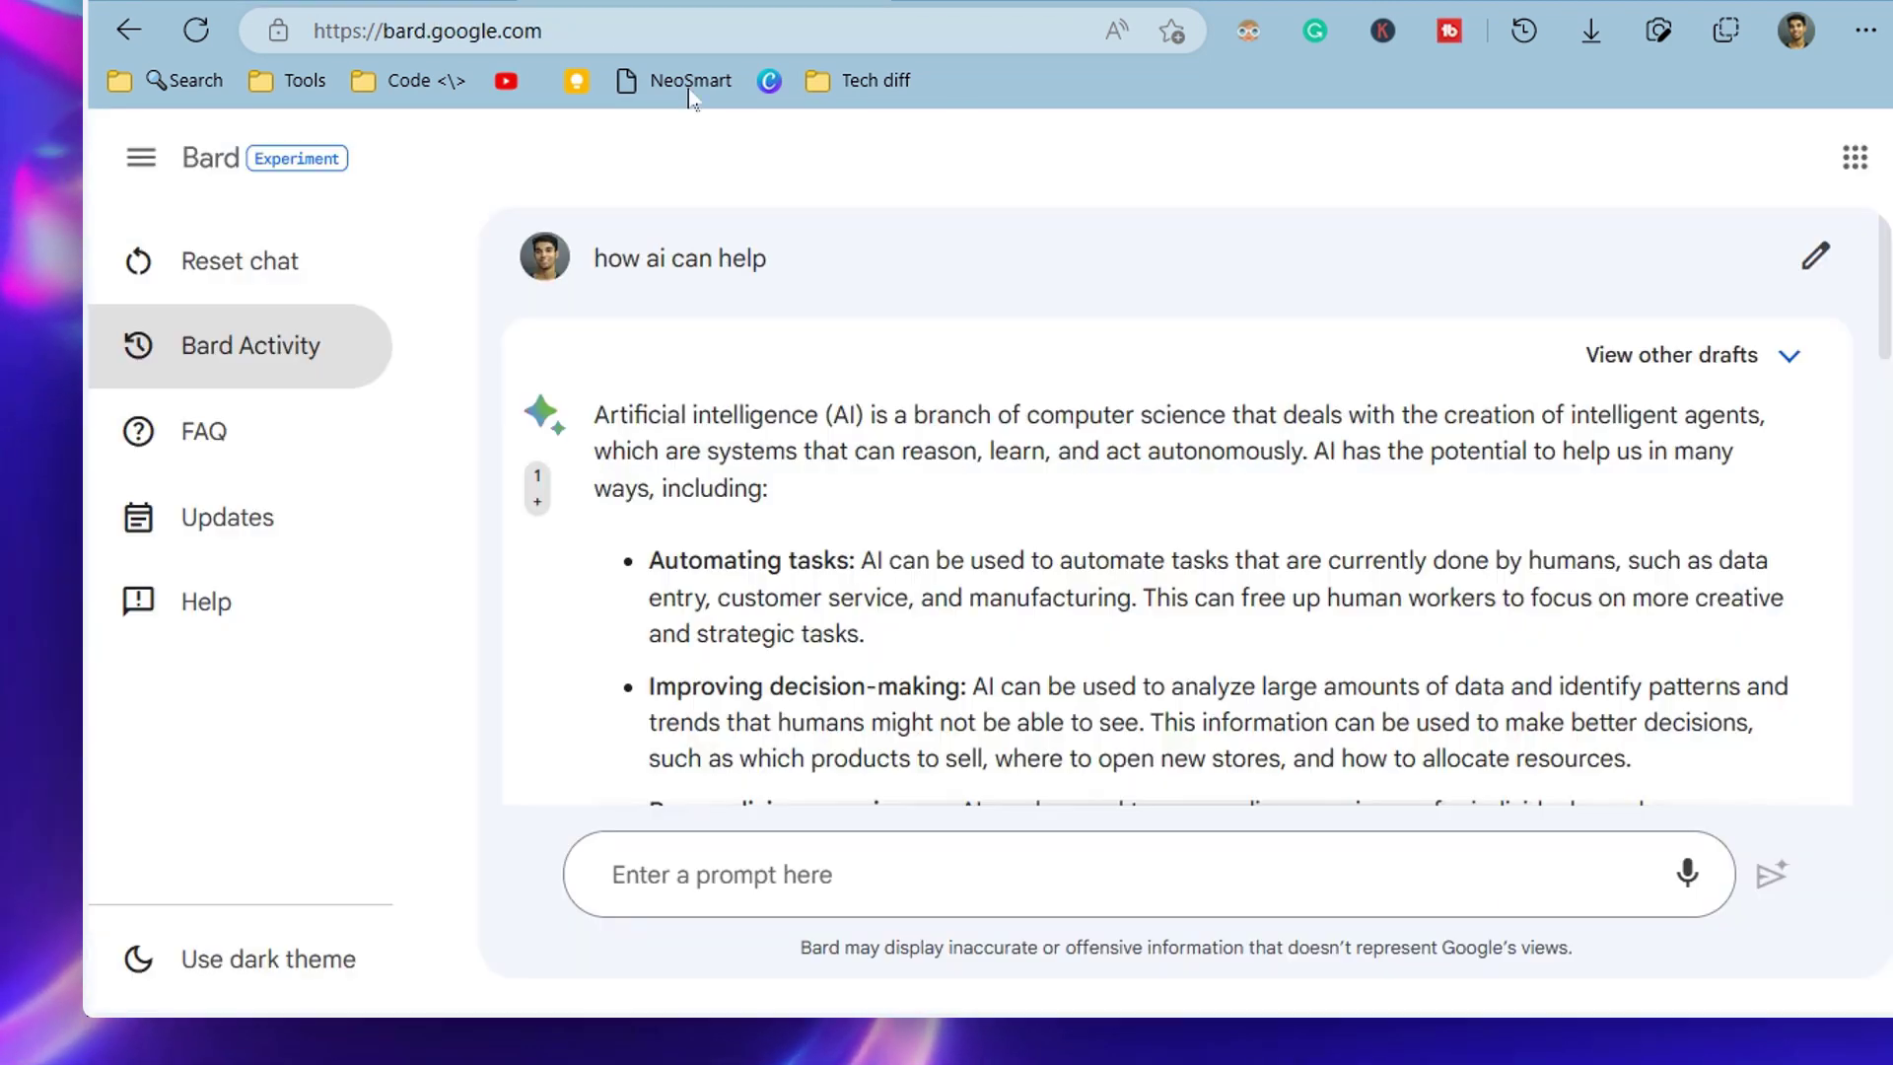
# - Submit the same prompt, "write a code on If else in java", to Bard
pyautogui.write('write a code on If else in java')
pyautogui.scroll(-15, 1605, 723)
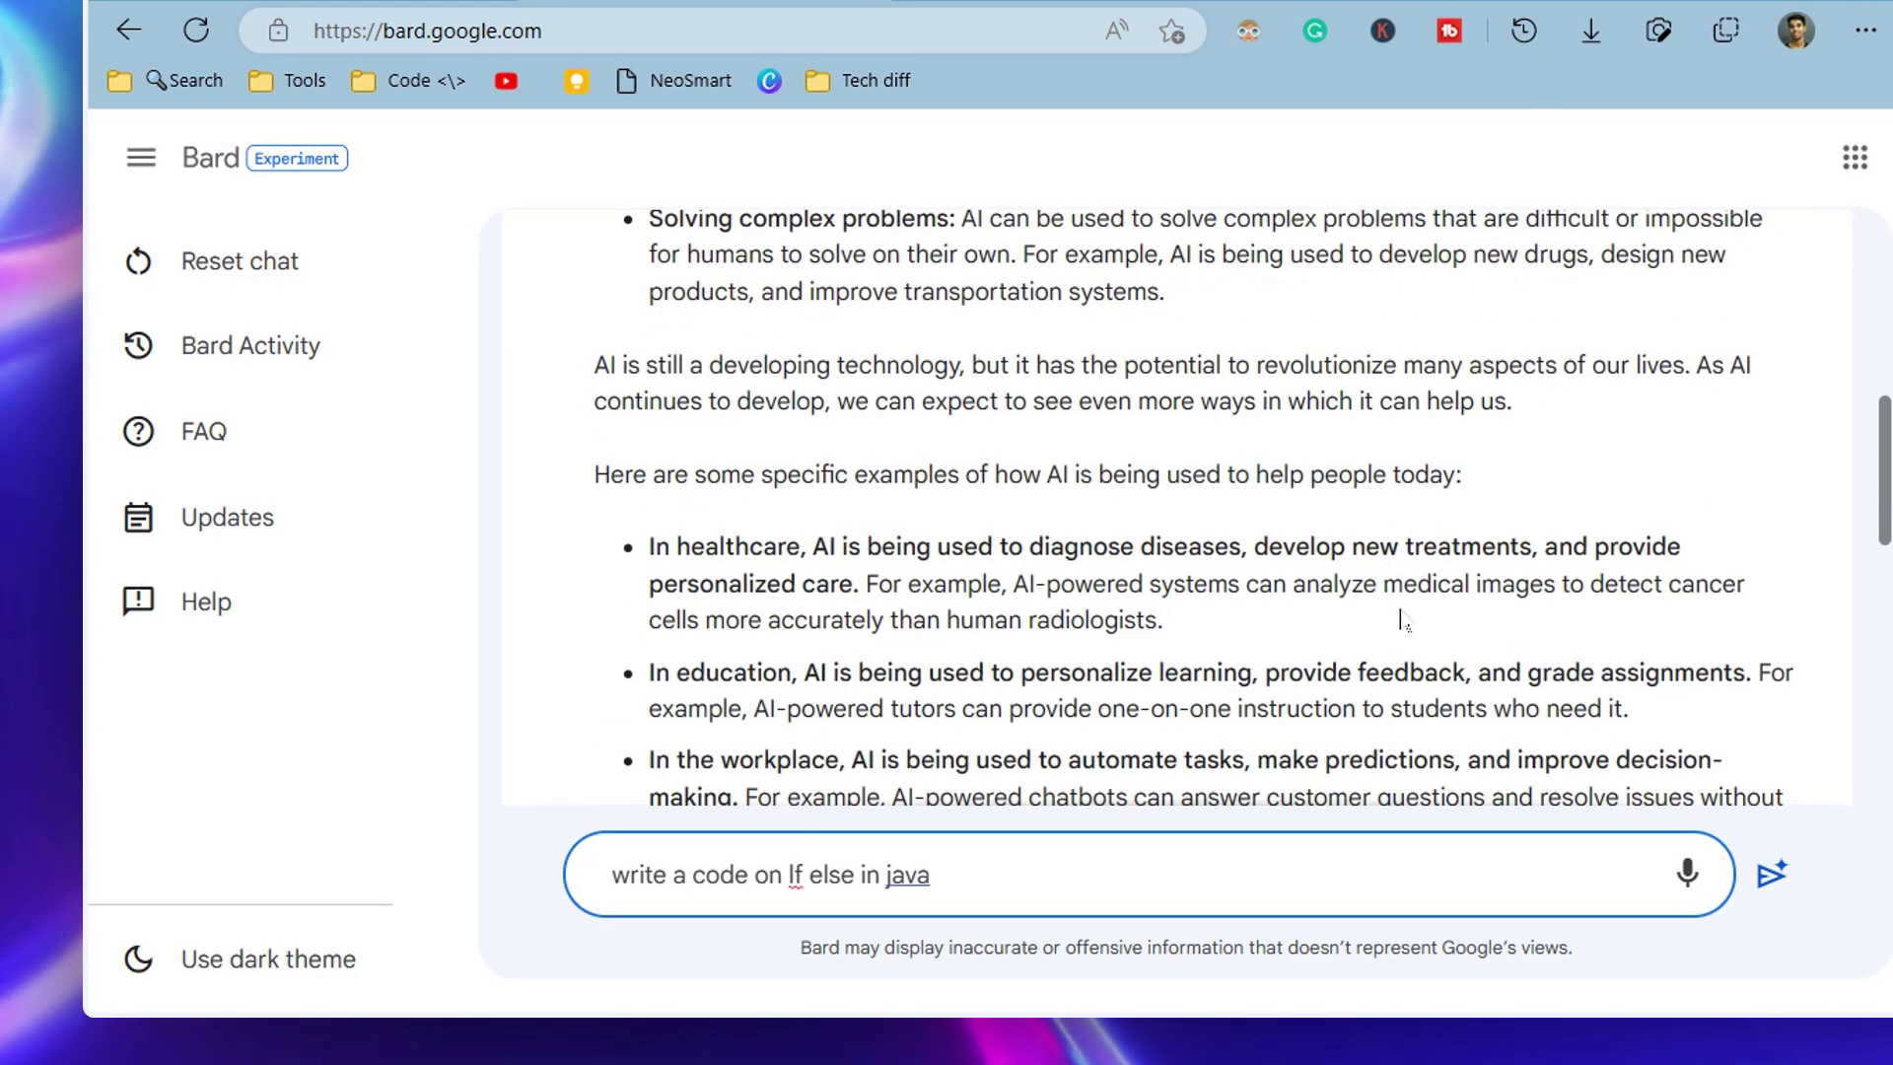
pyautogui.press('Return')
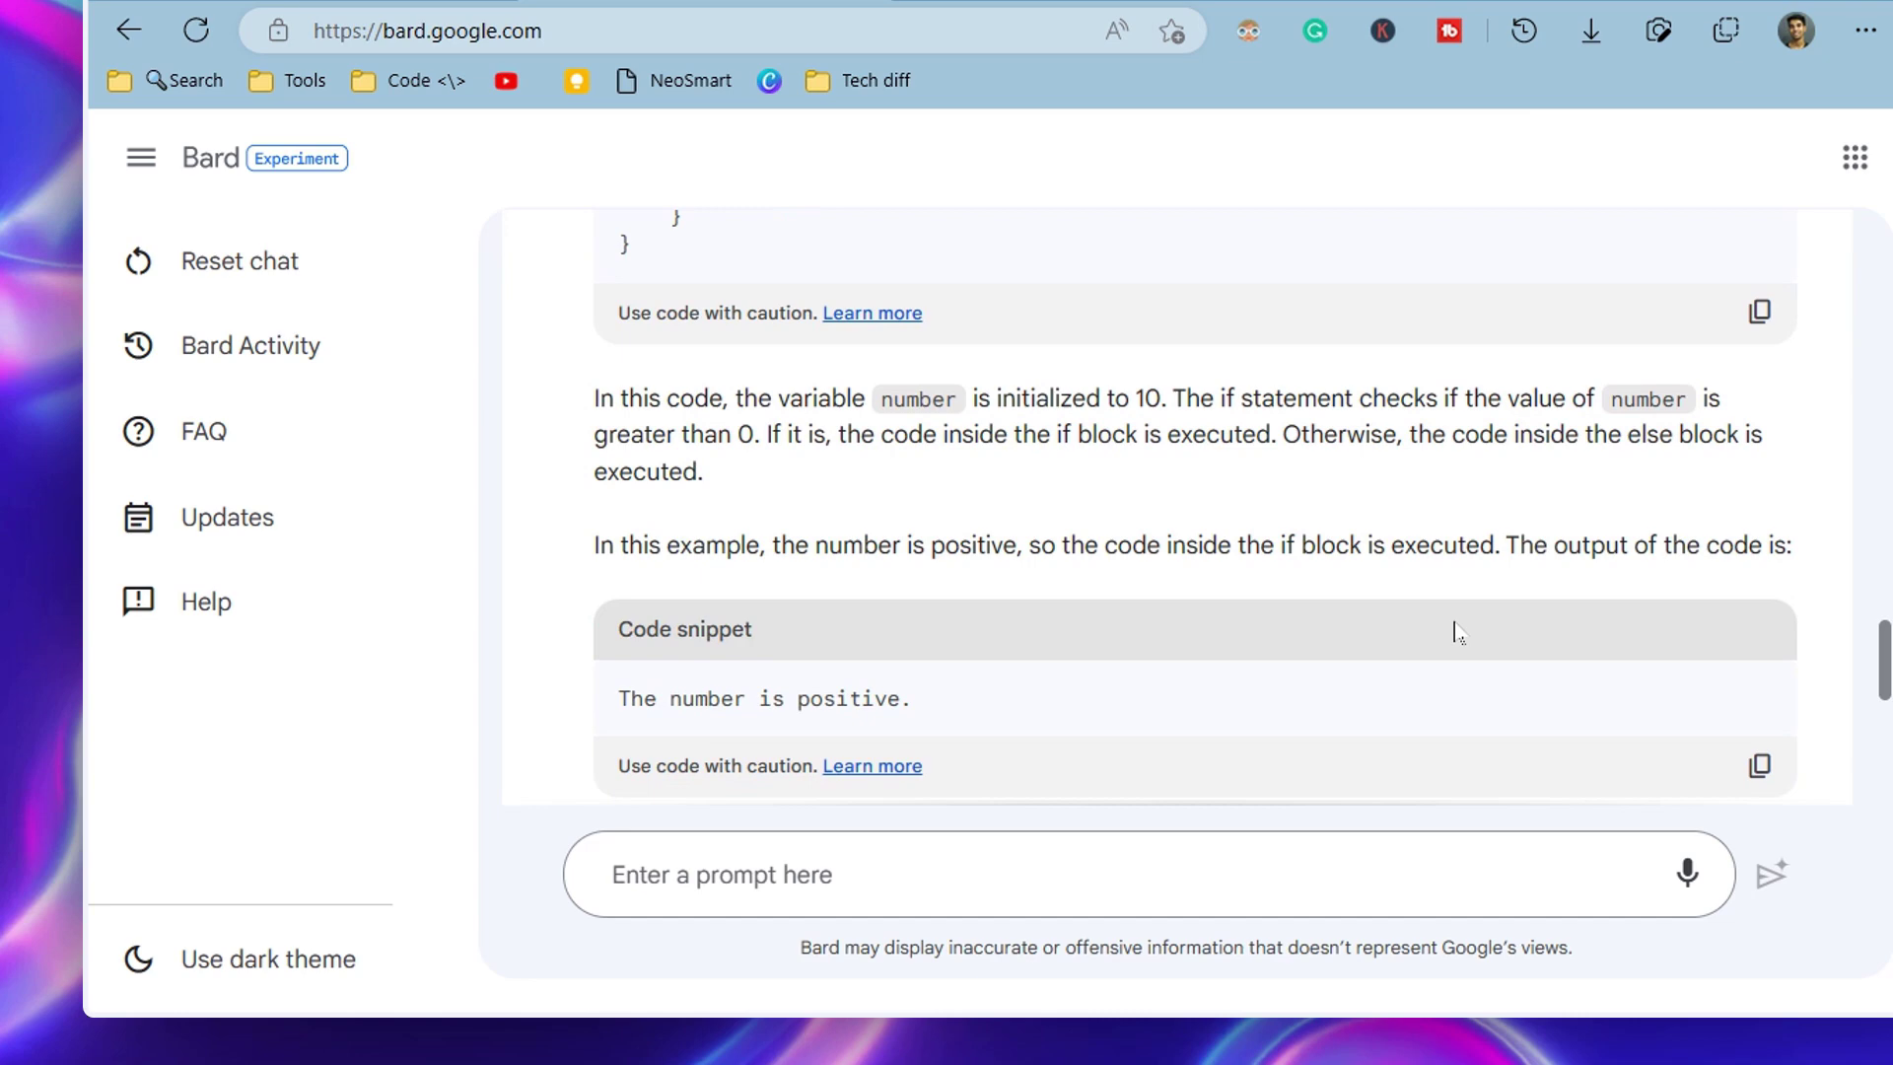
# - Review Bard's Java answer through its sources and related topics, and show the code in full screen
pyautogui.scroll(-5, 1454, 634)
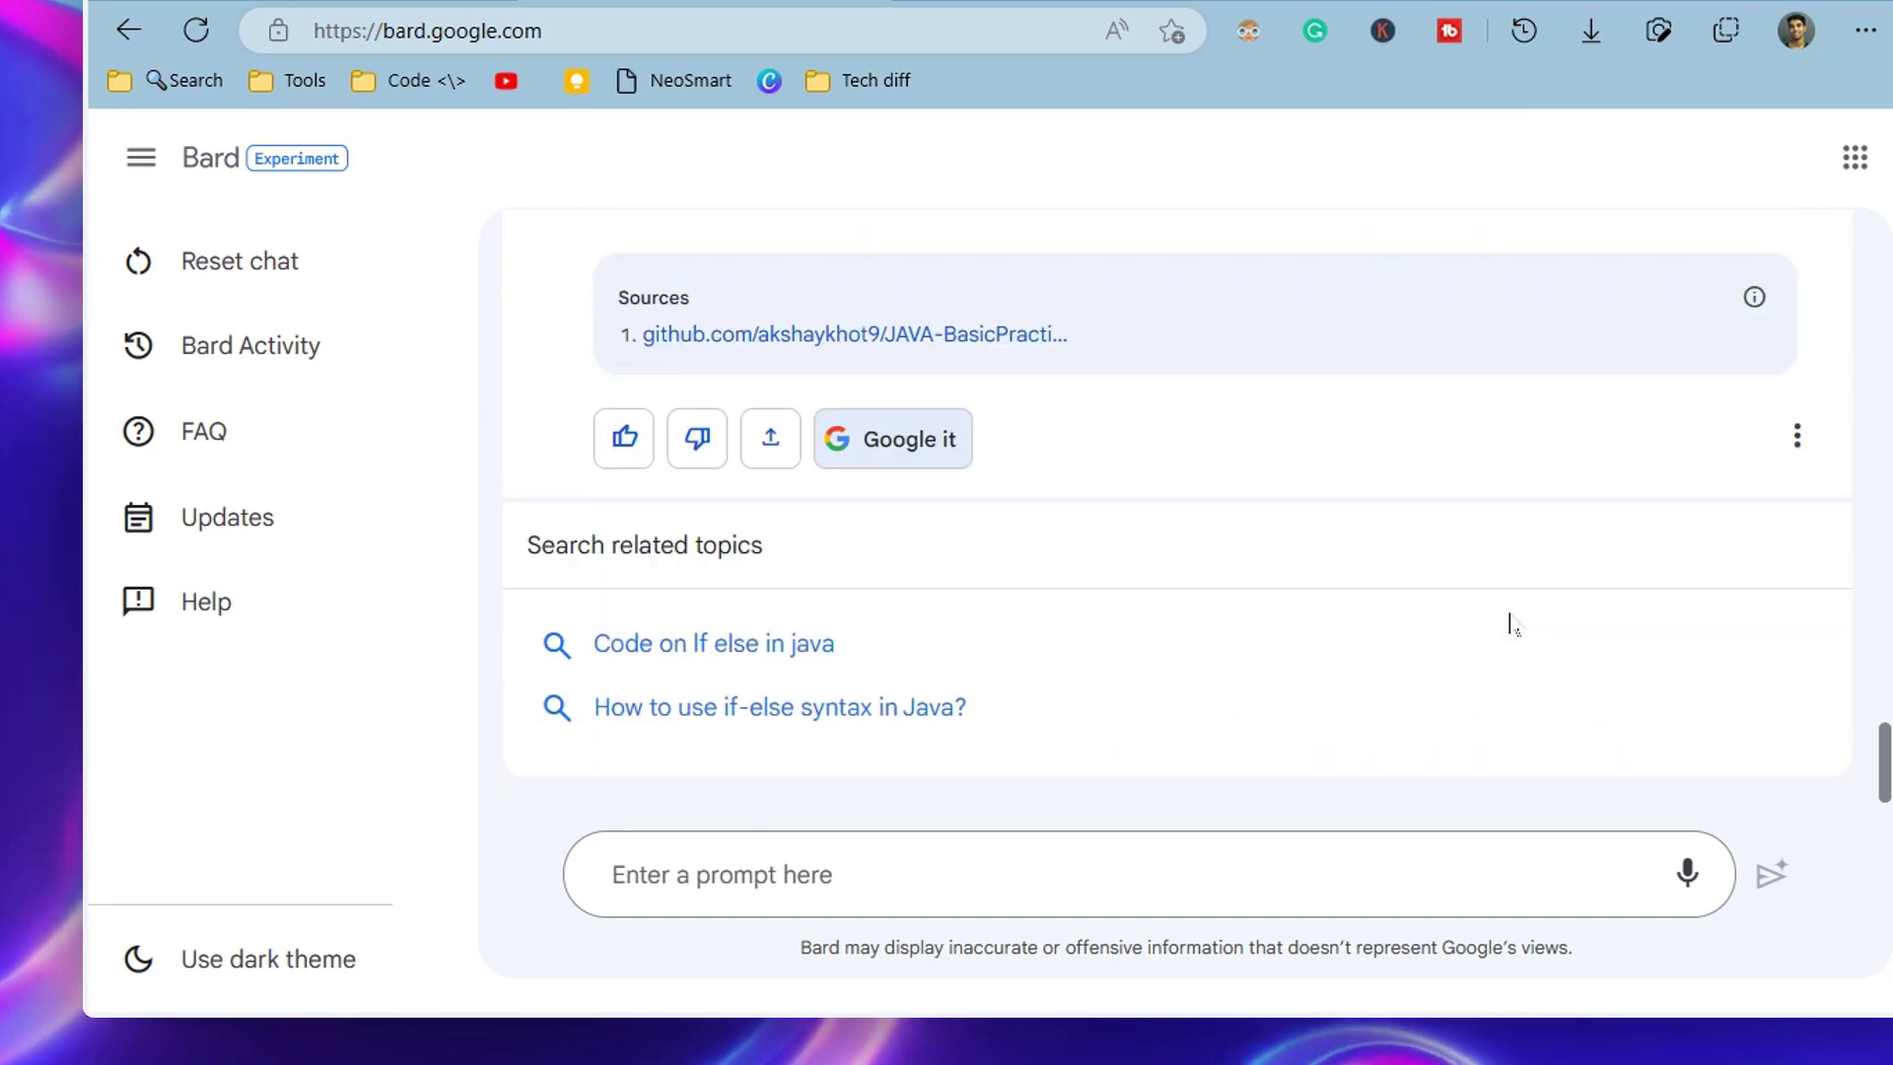
pyautogui.scroll(10, 1483, 689)
pyautogui.scroll(4, 1497, 663)
pyautogui.scroll(-5, 1488, 651)
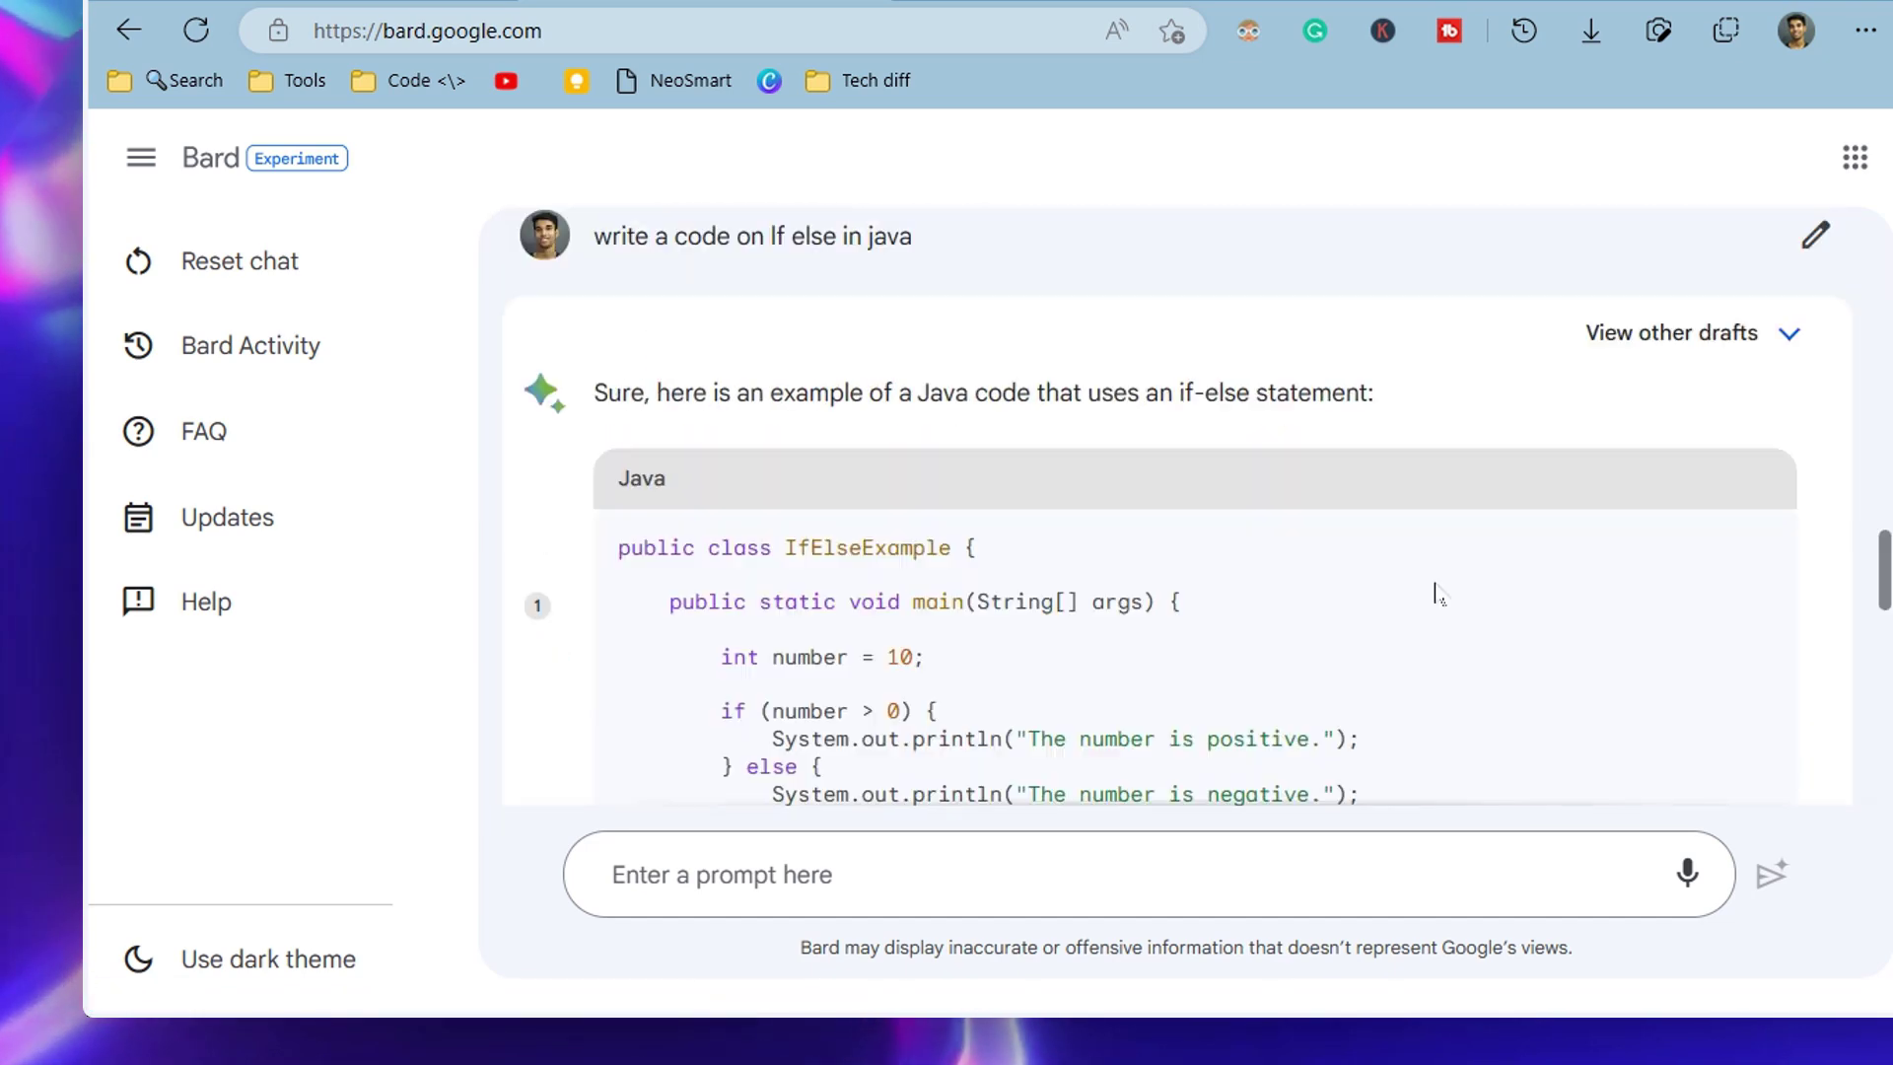
pyautogui.press('F11')
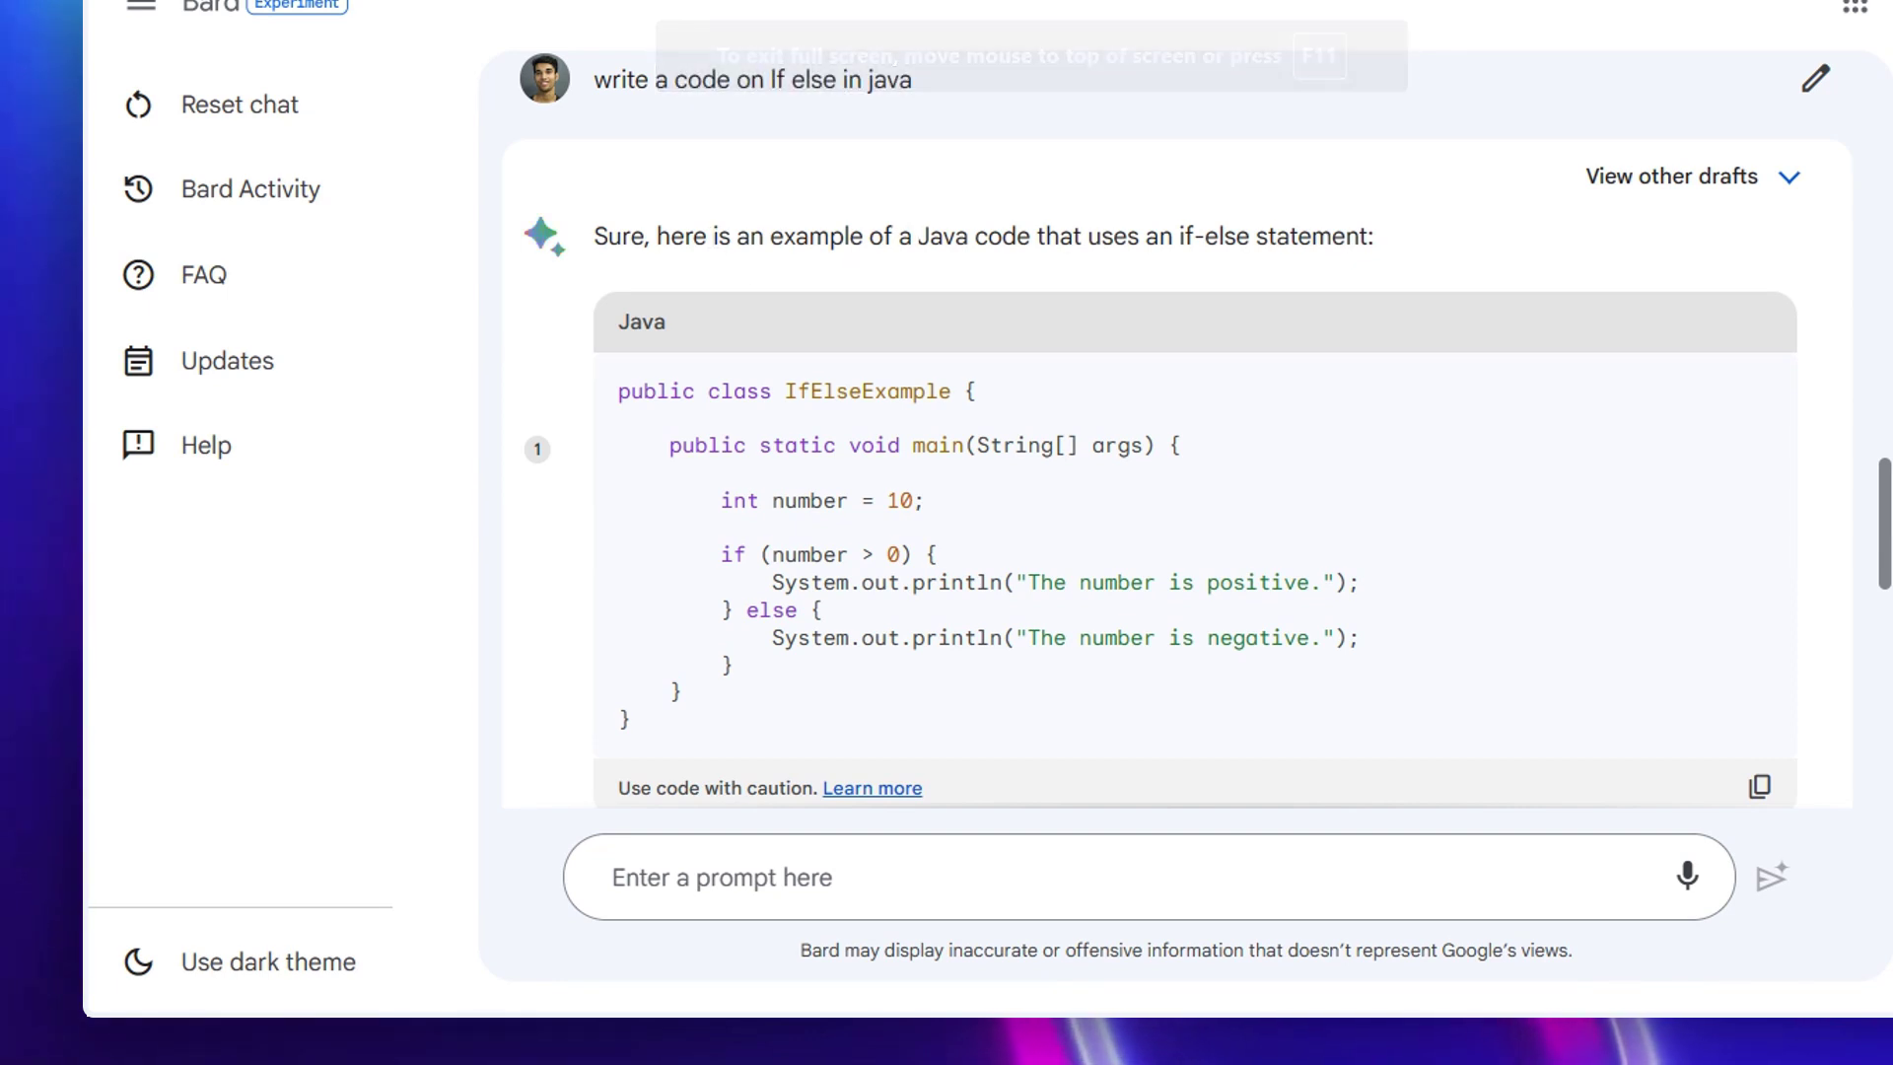
# - Read Bard's Java example, highlighting the if-else phrase in the introduction and the "The number is positive." string
pyautogui.moveTo(1089, 234); pyautogui.dragTo(1331, 225)
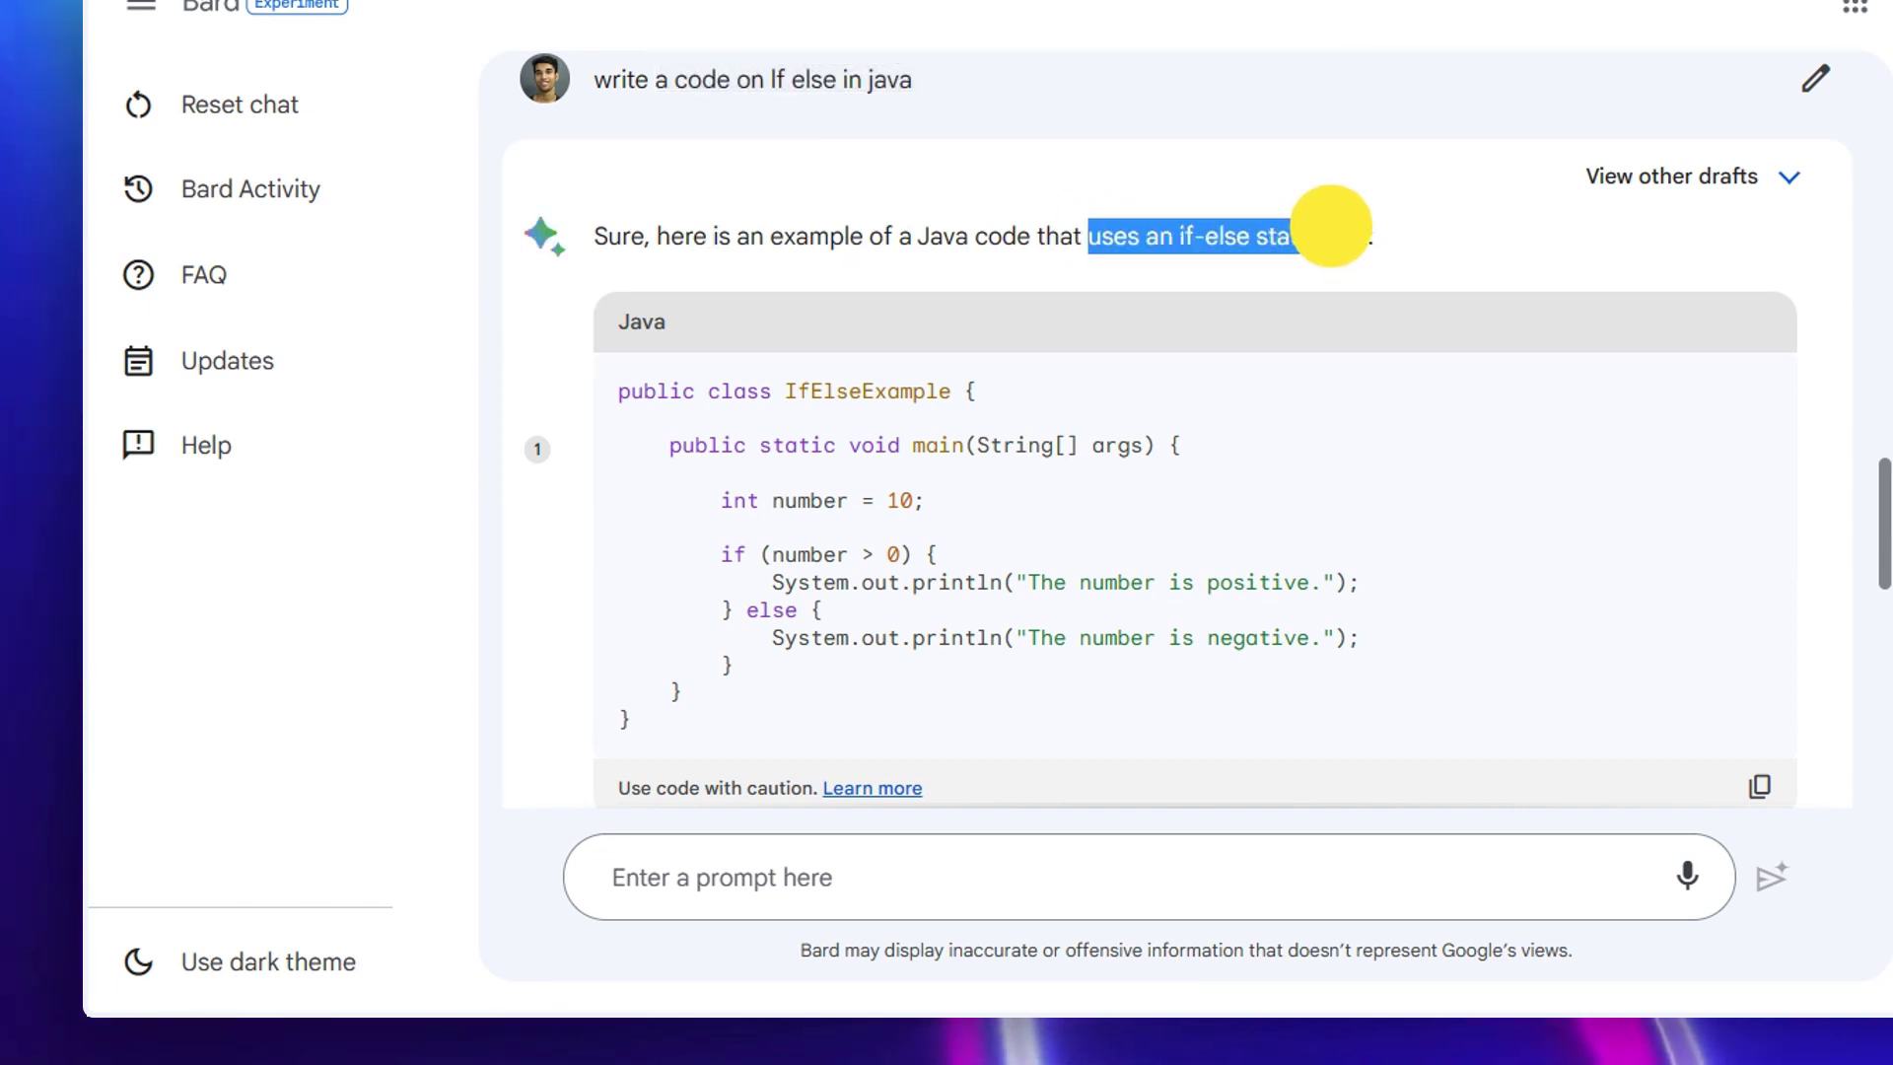
pyautogui.rightClick(1484, 249)
pyautogui.click(1188, 271)
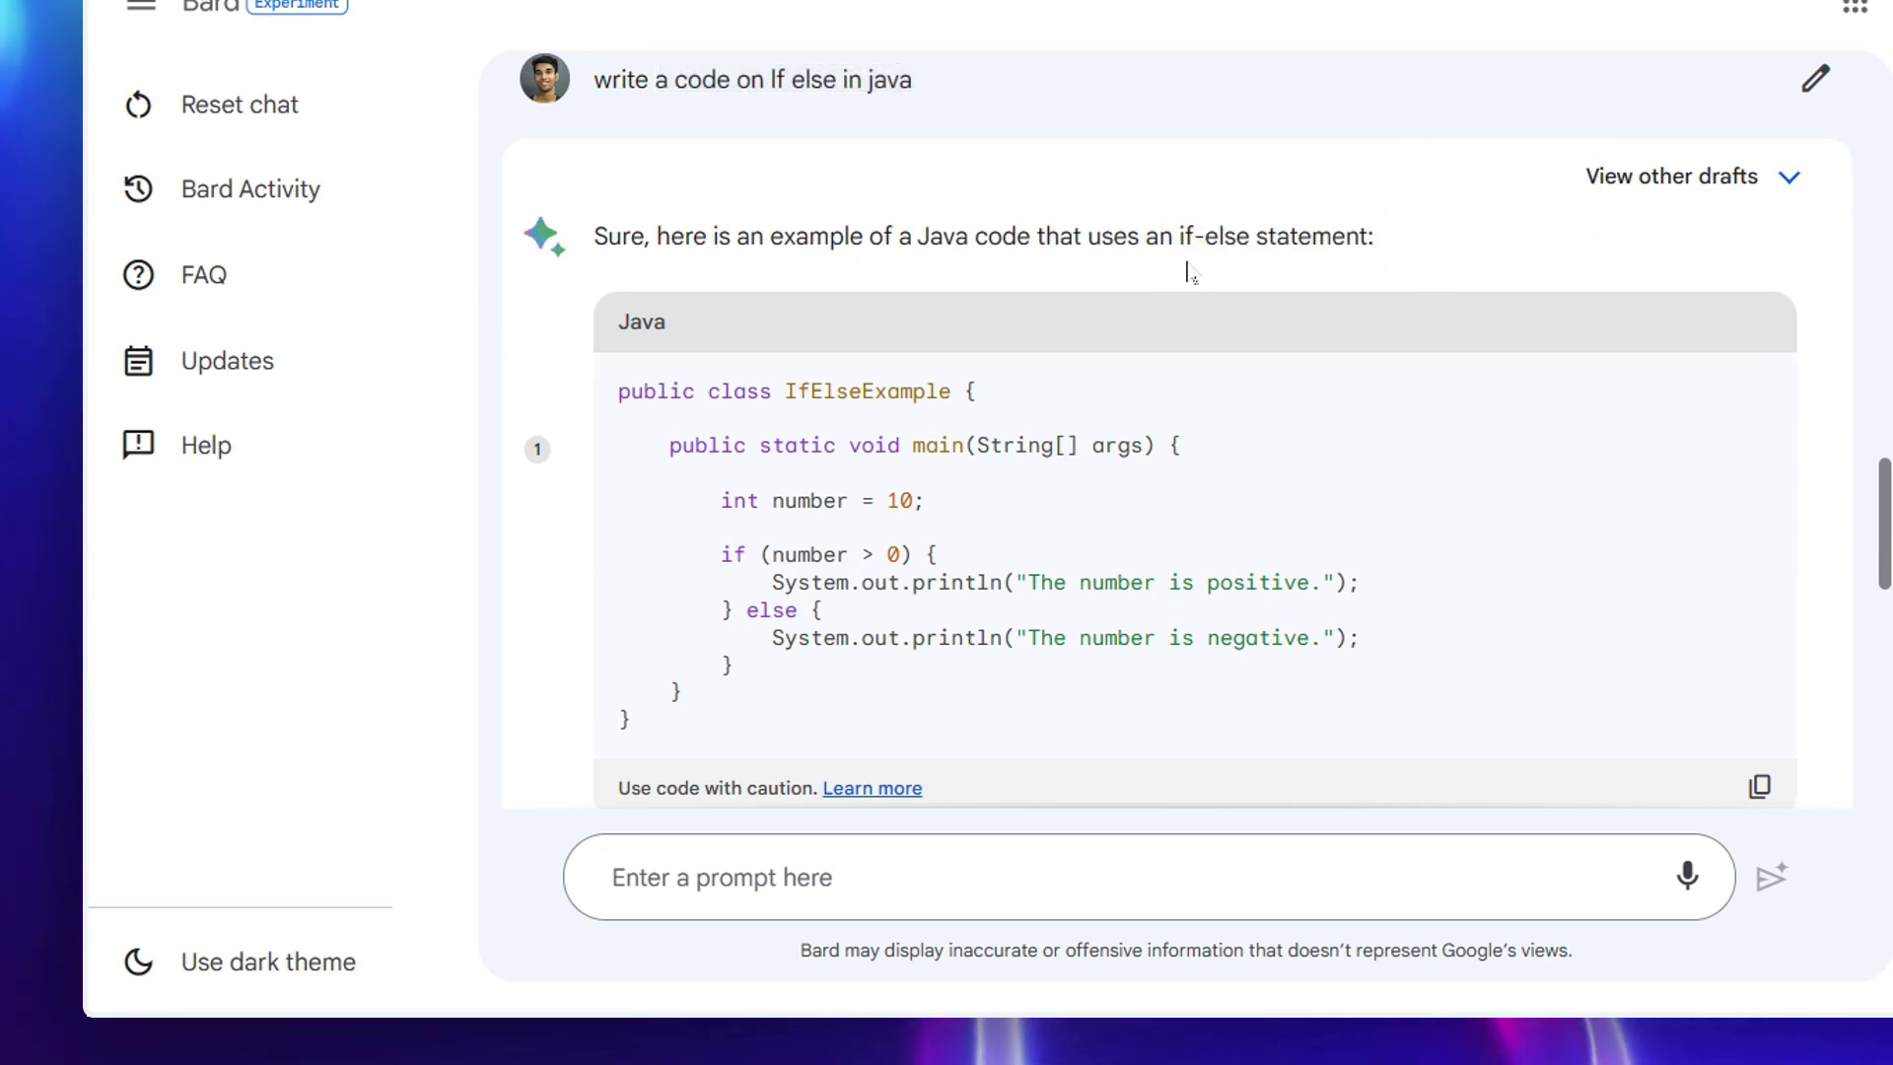
pyautogui.scroll(-2, 704, 384)
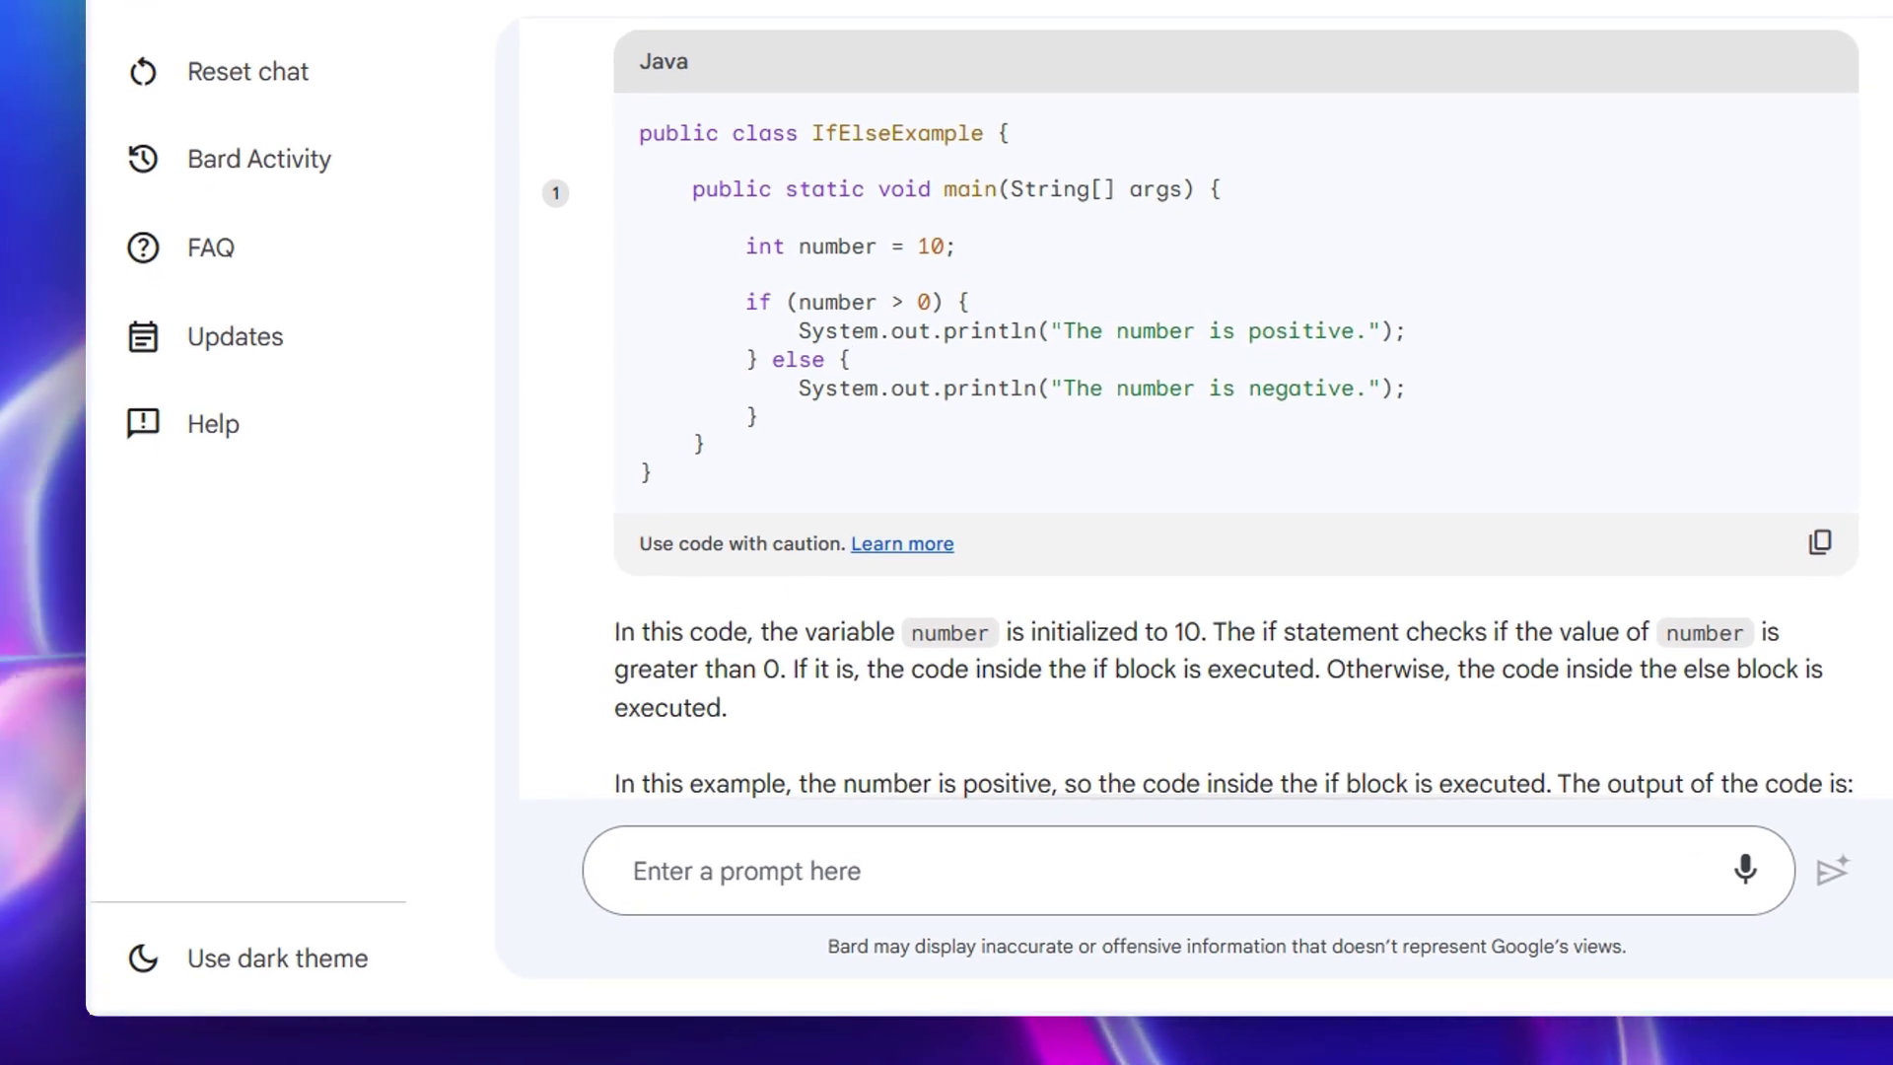
pyautogui.moveTo(1056, 330); pyautogui.dragTo(1424, 334)
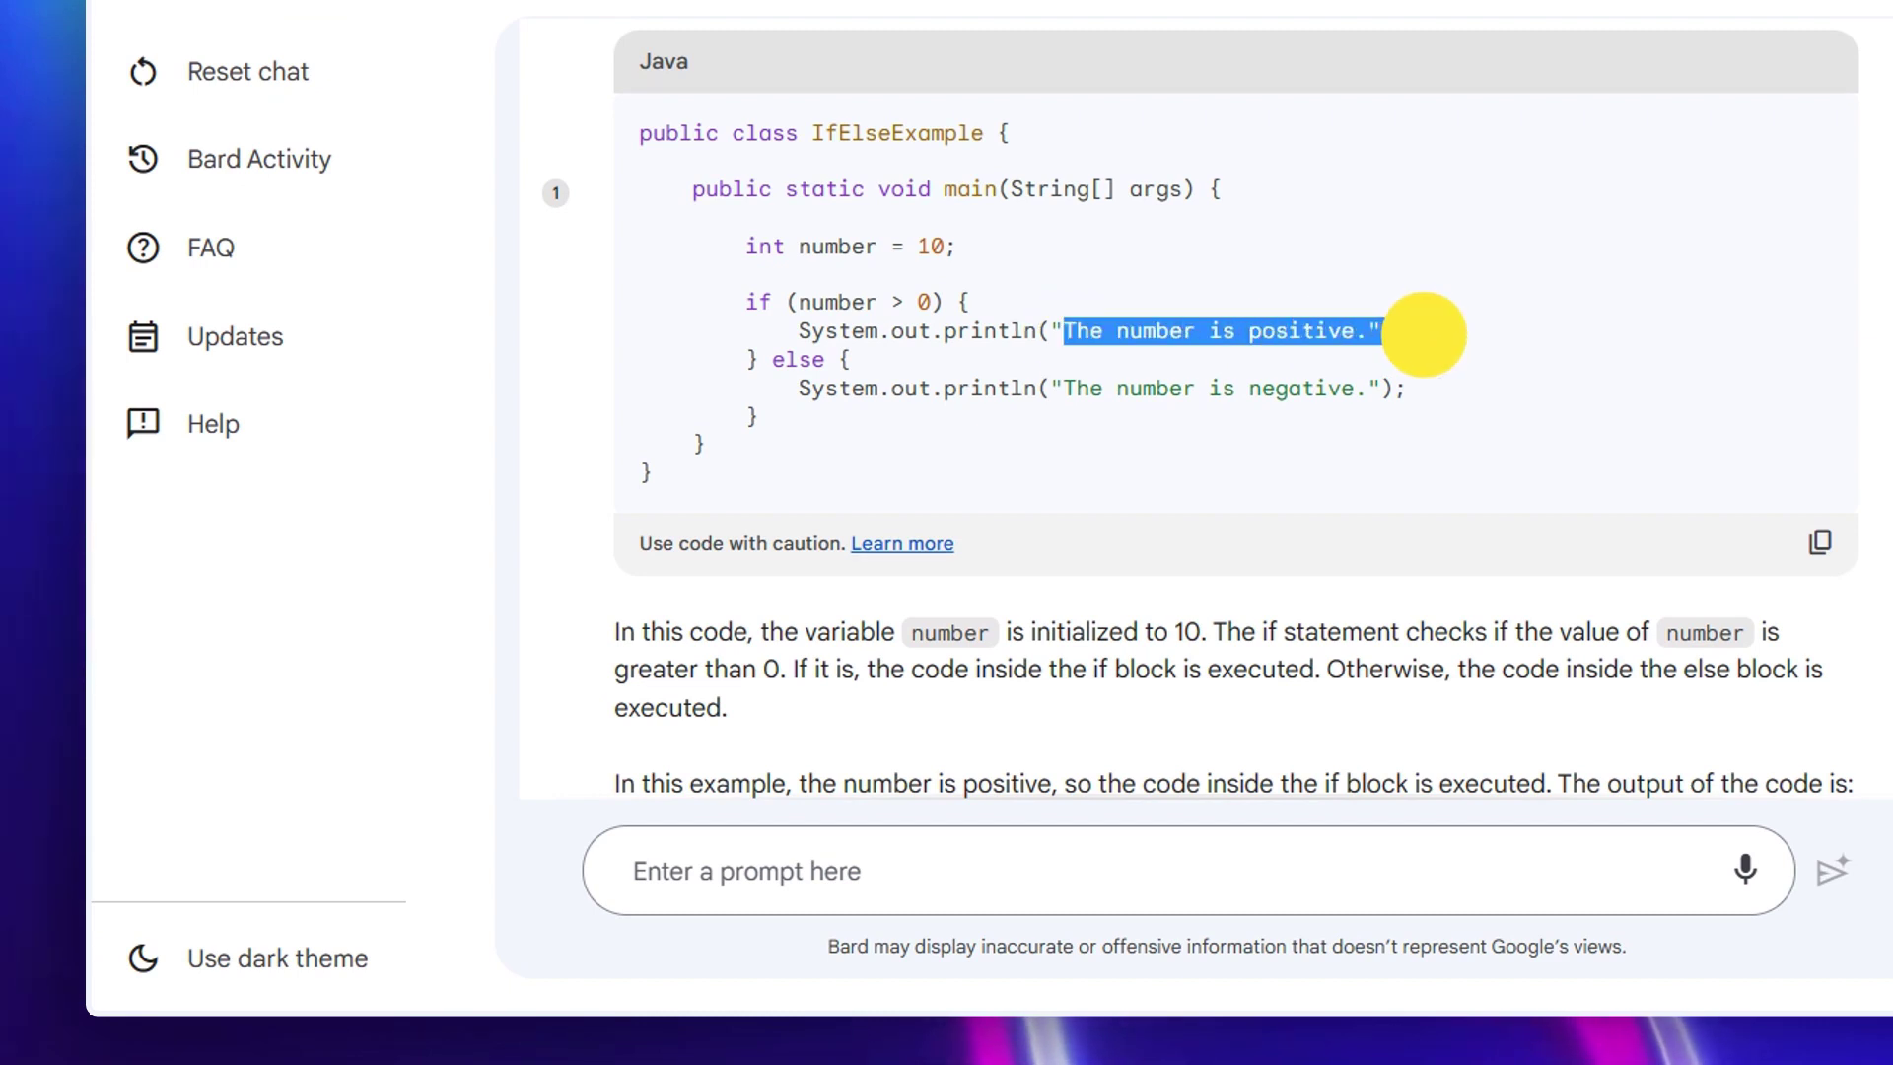
pyautogui.click(1158, 449)
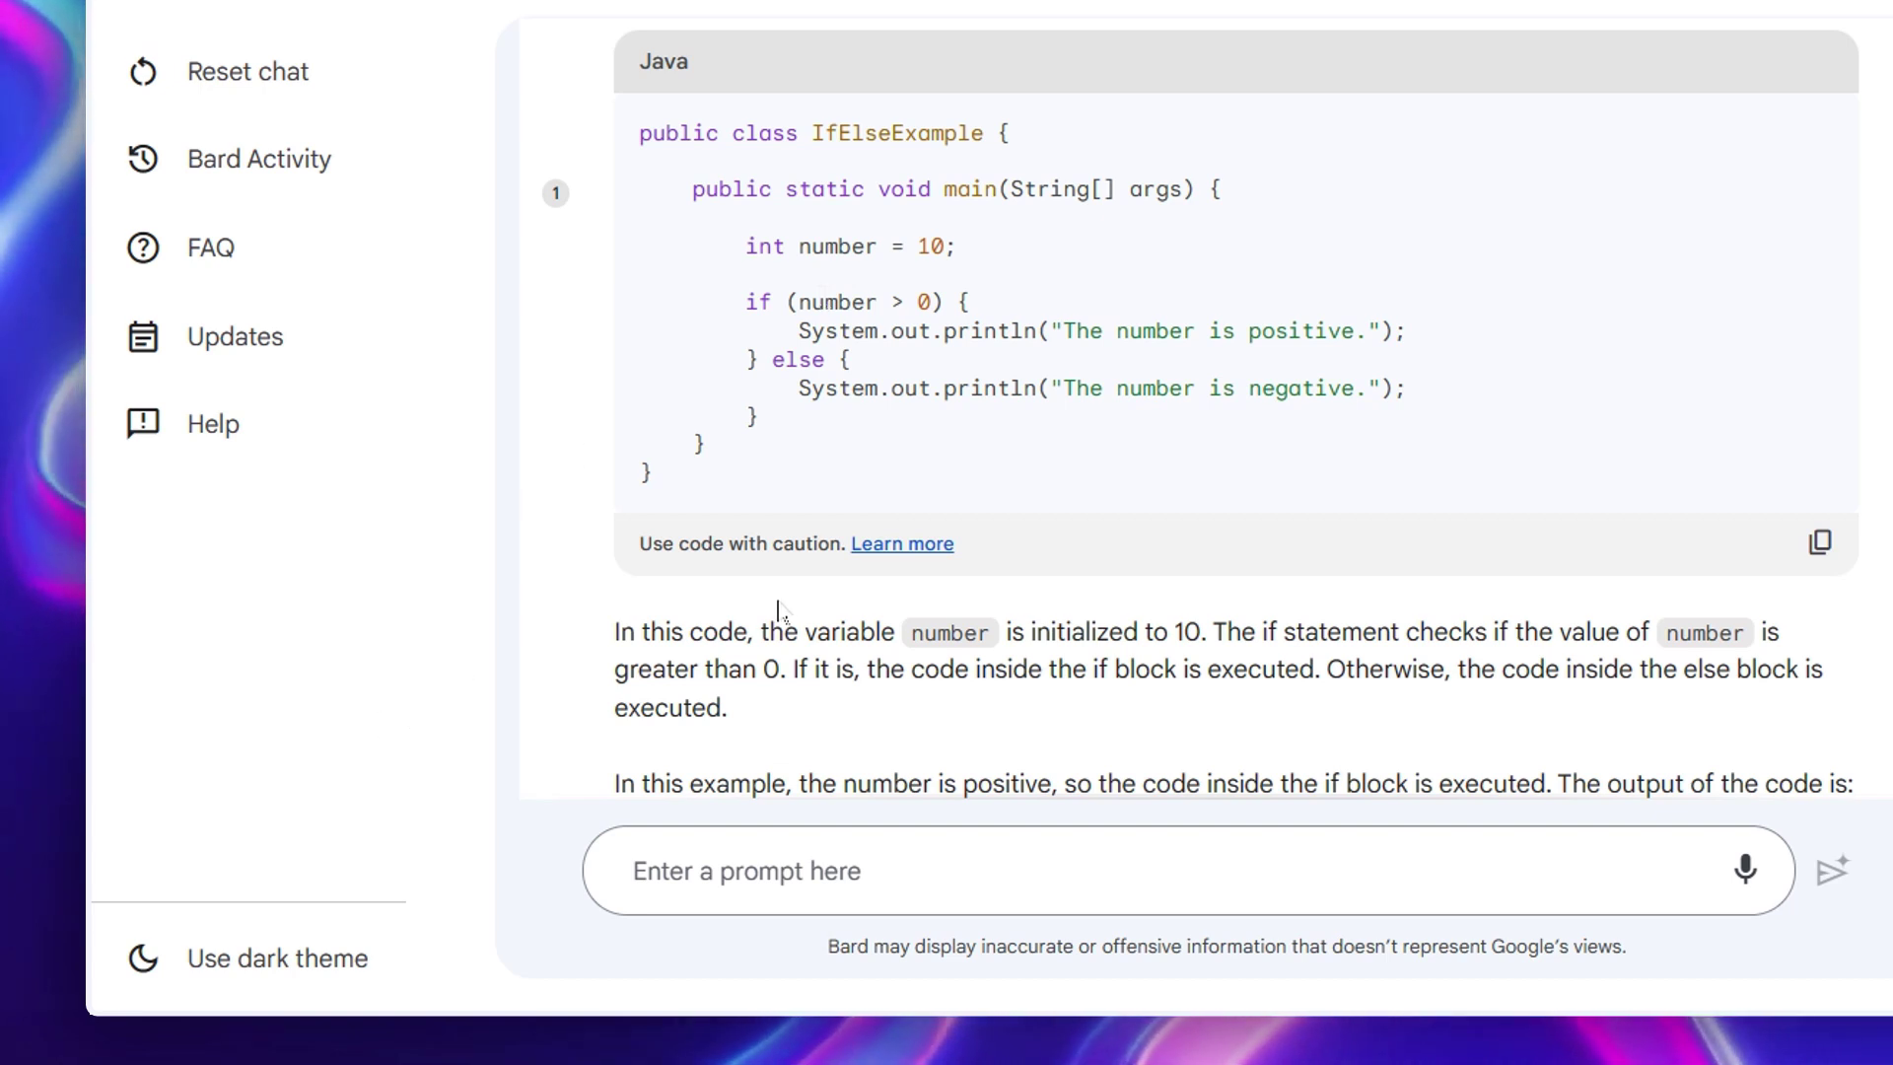
# - Match Bard's explanation to the code, highlighting the number variable, the if statement and the greater-than-0 condition
pyautogui.moveTo(761, 632); pyautogui.dragTo(1035, 633)
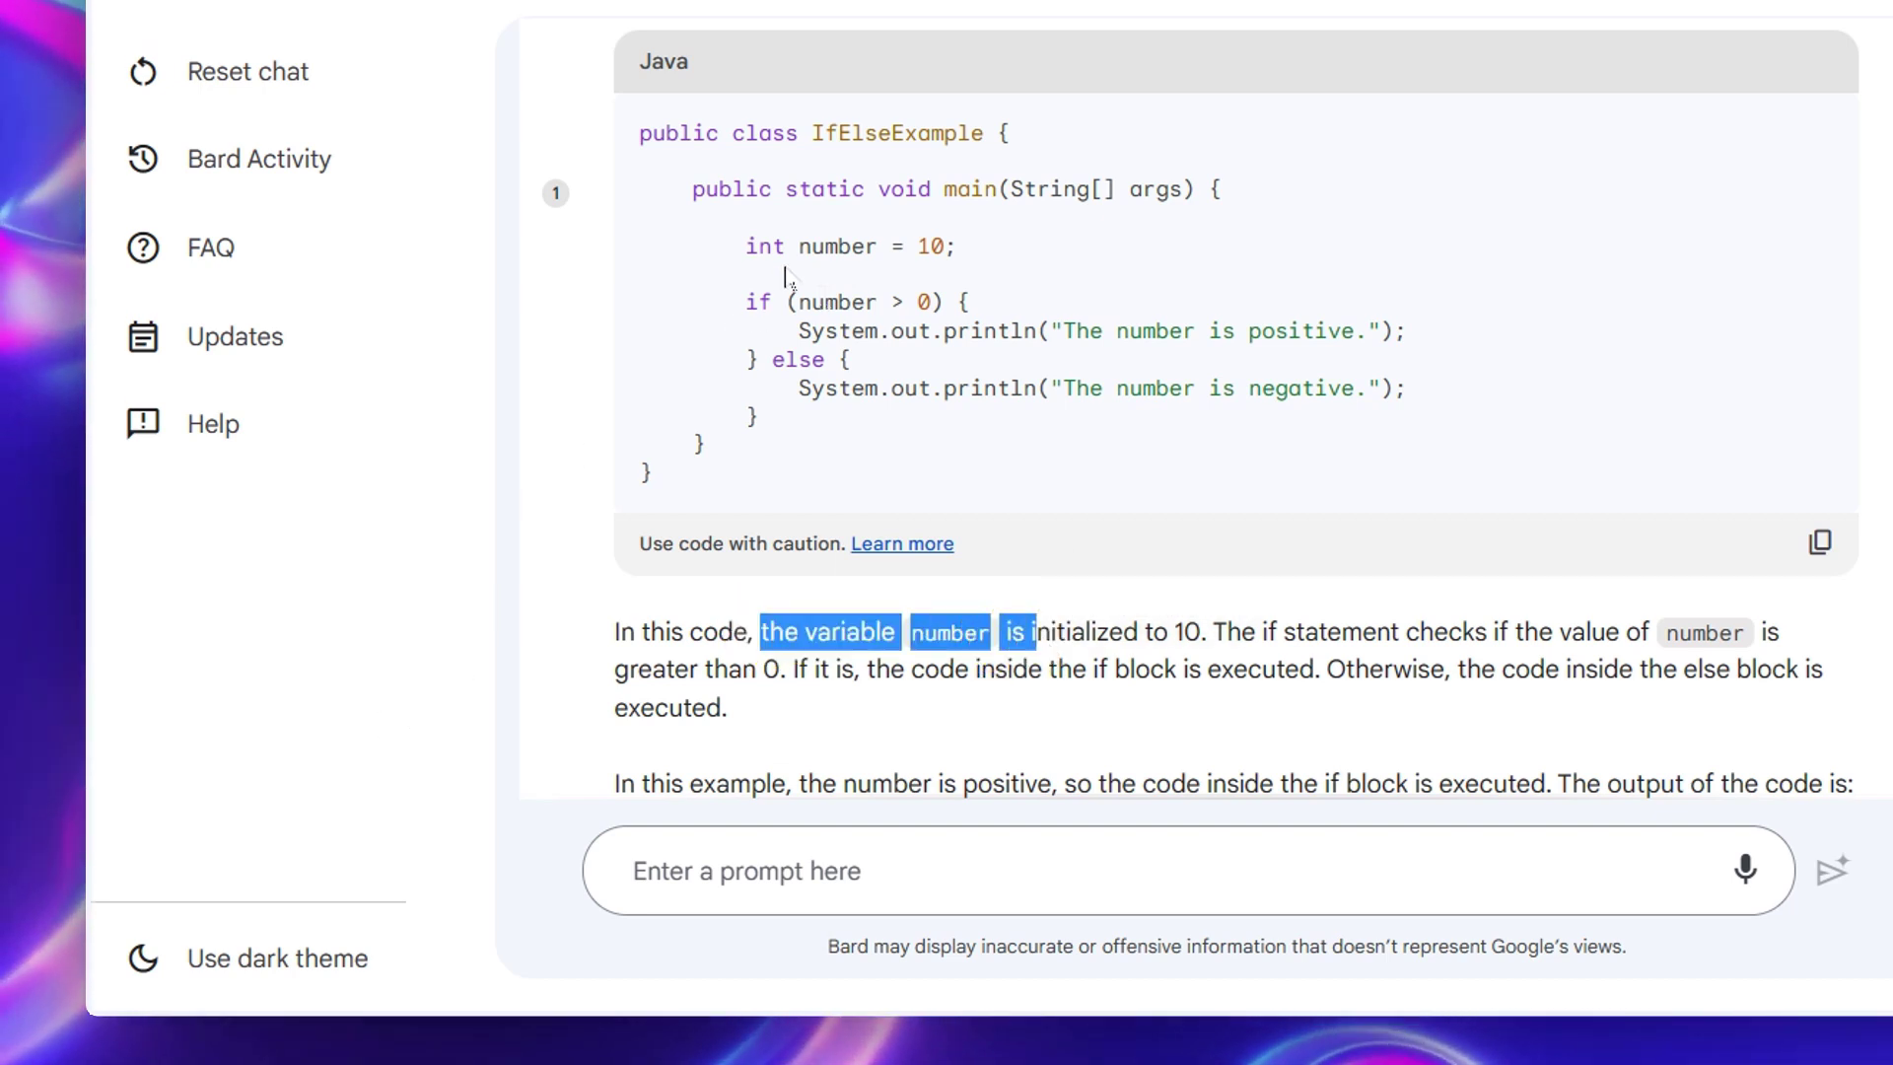
pyautogui.moveTo(798, 248); pyautogui.dragTo(900, 263)
pyautogui.click(1099, 666)
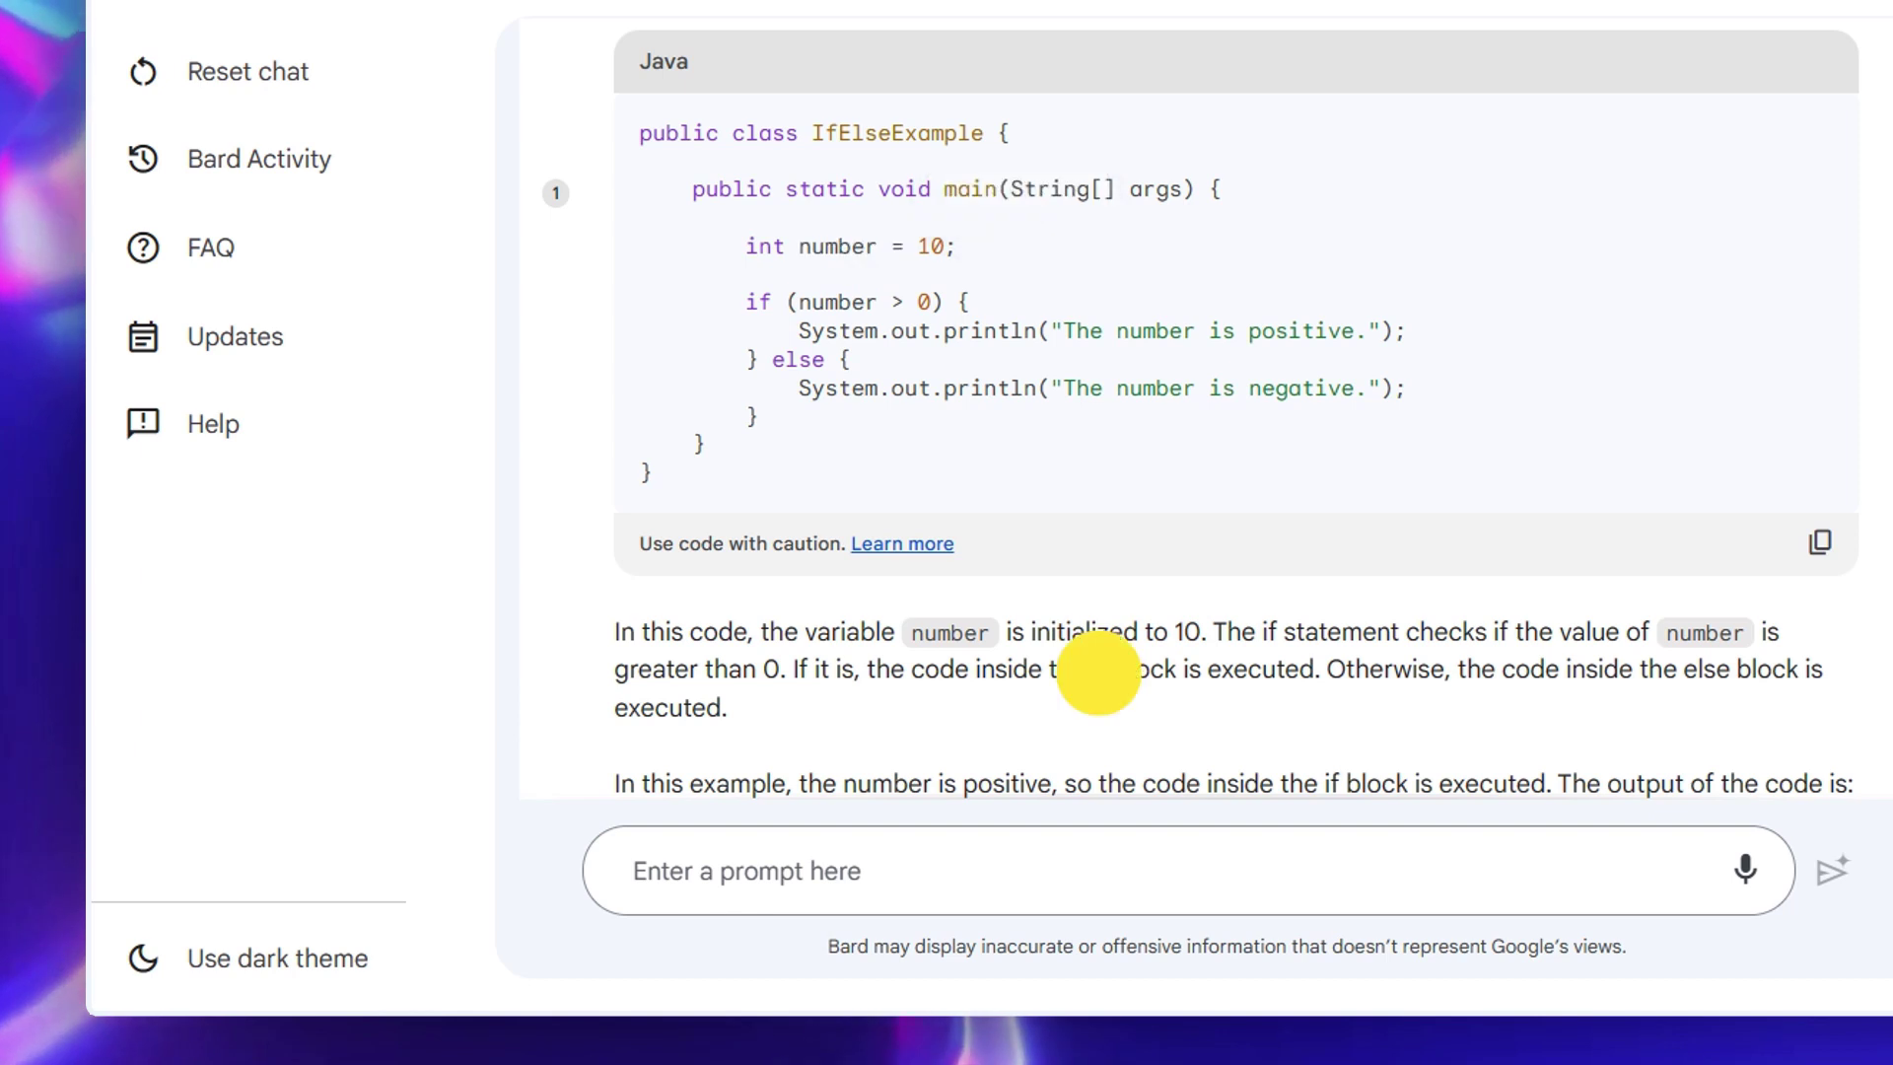
pyautogui.moveTo(1144, 633); pyautogui.dragTo(1622, 646)
pyautogui.click(1242, 660)
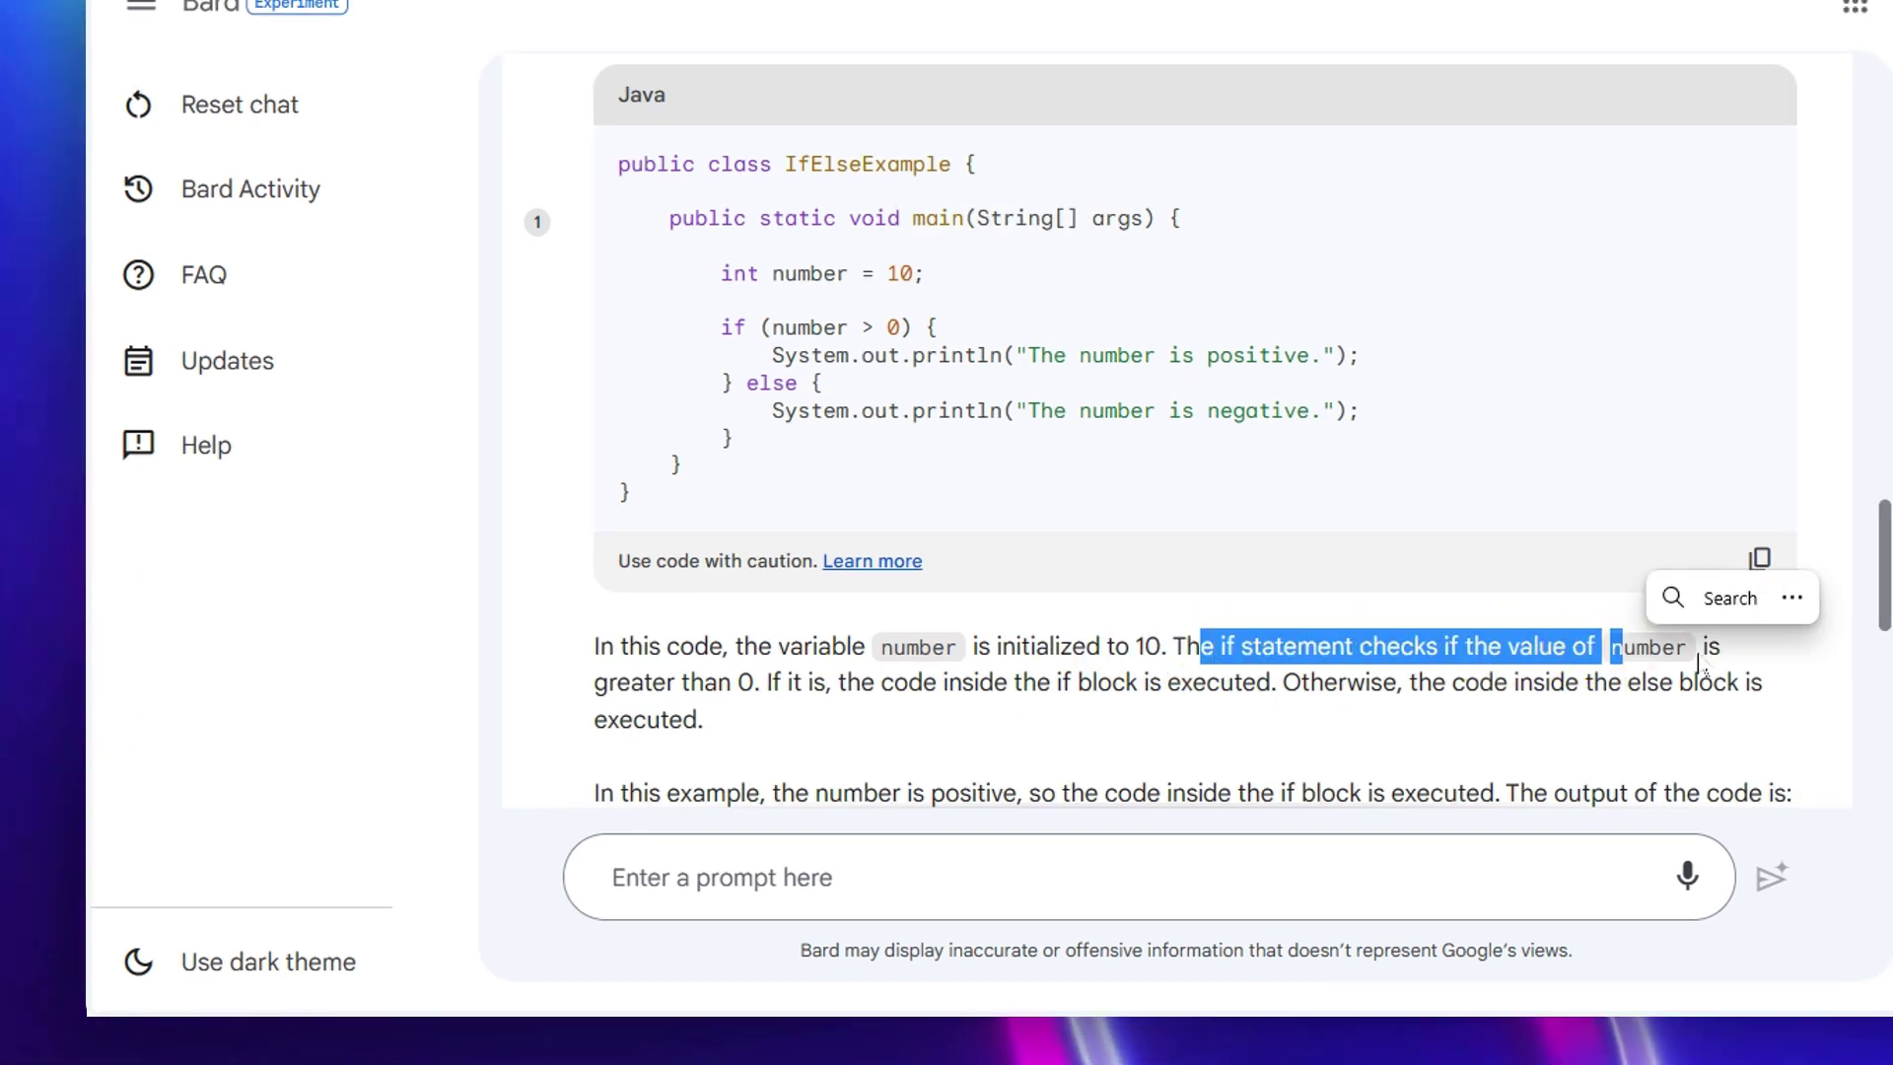
pyautogui.moveTo(618, 682); pyautogui.dragTo(760, 682)
pyautogui.click(853, 757)
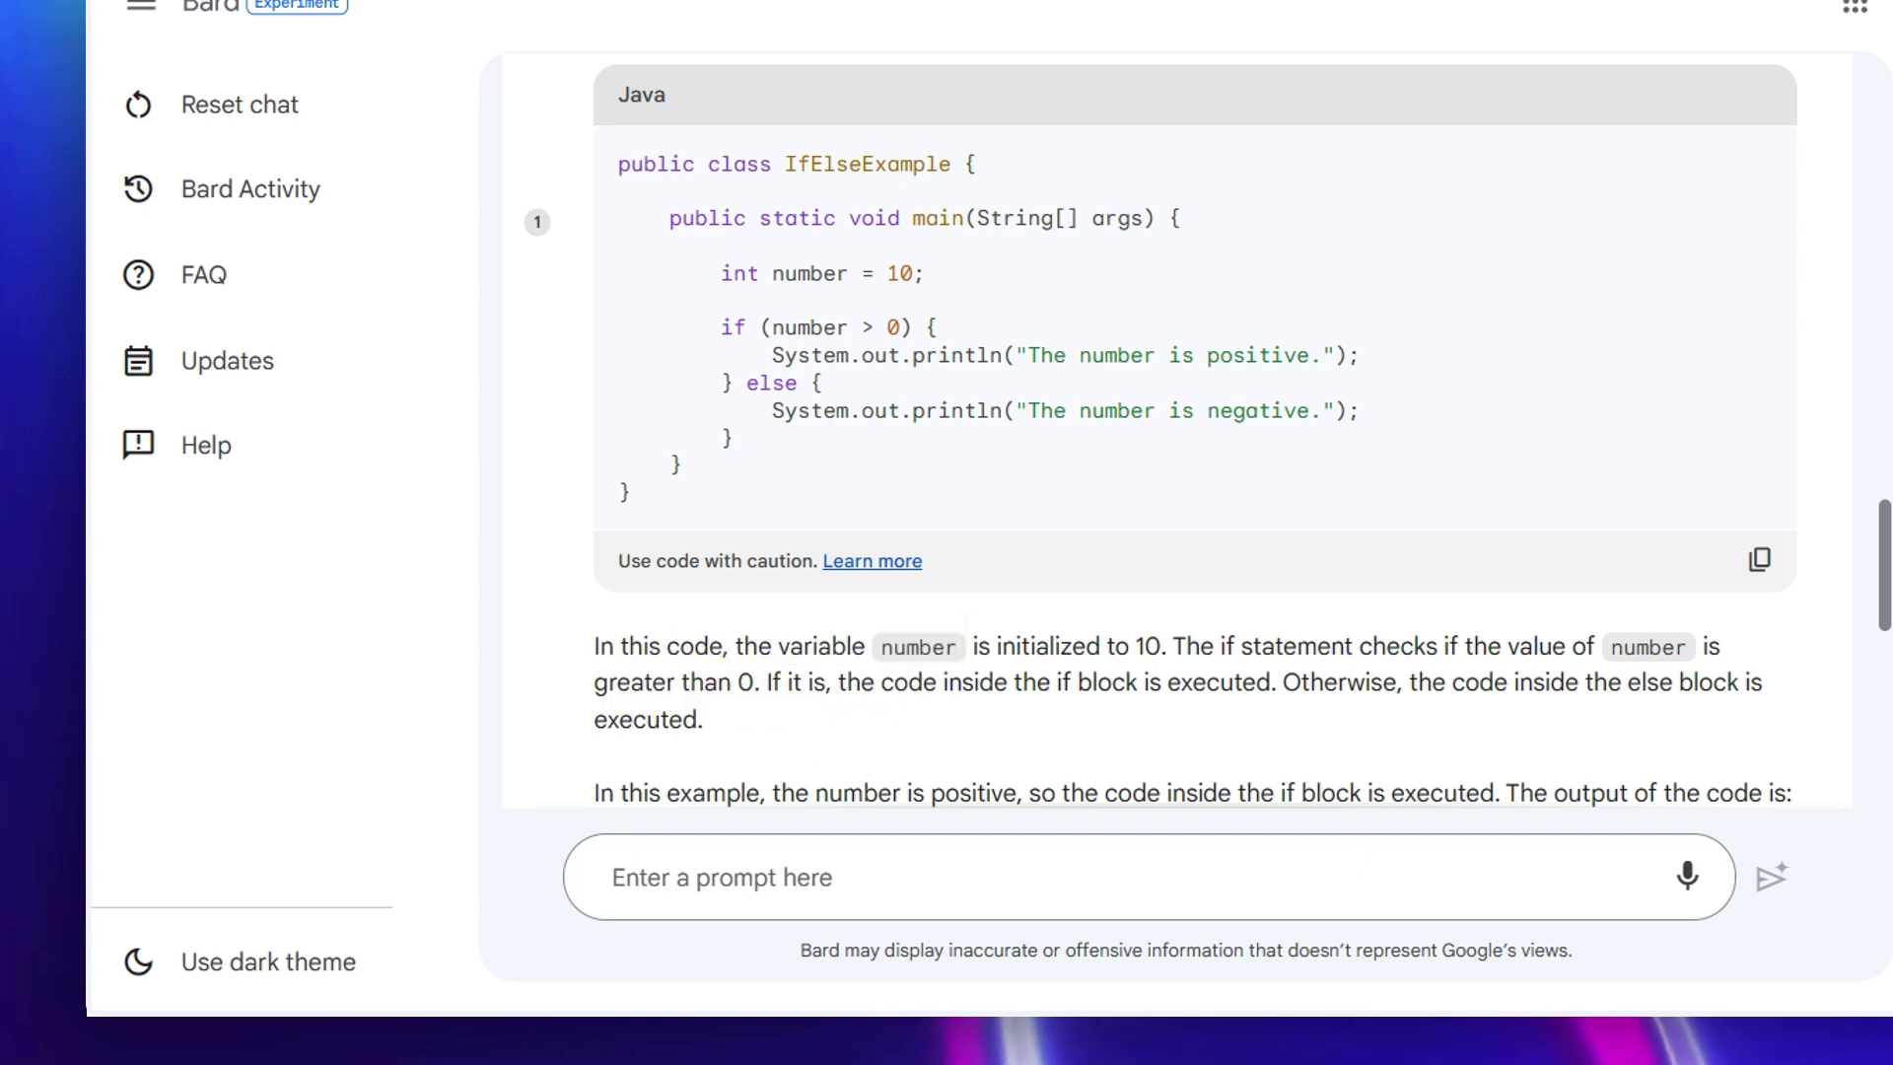
pyautogui.moveTo(784, 332); pyautogui.dragTo(836, 328)
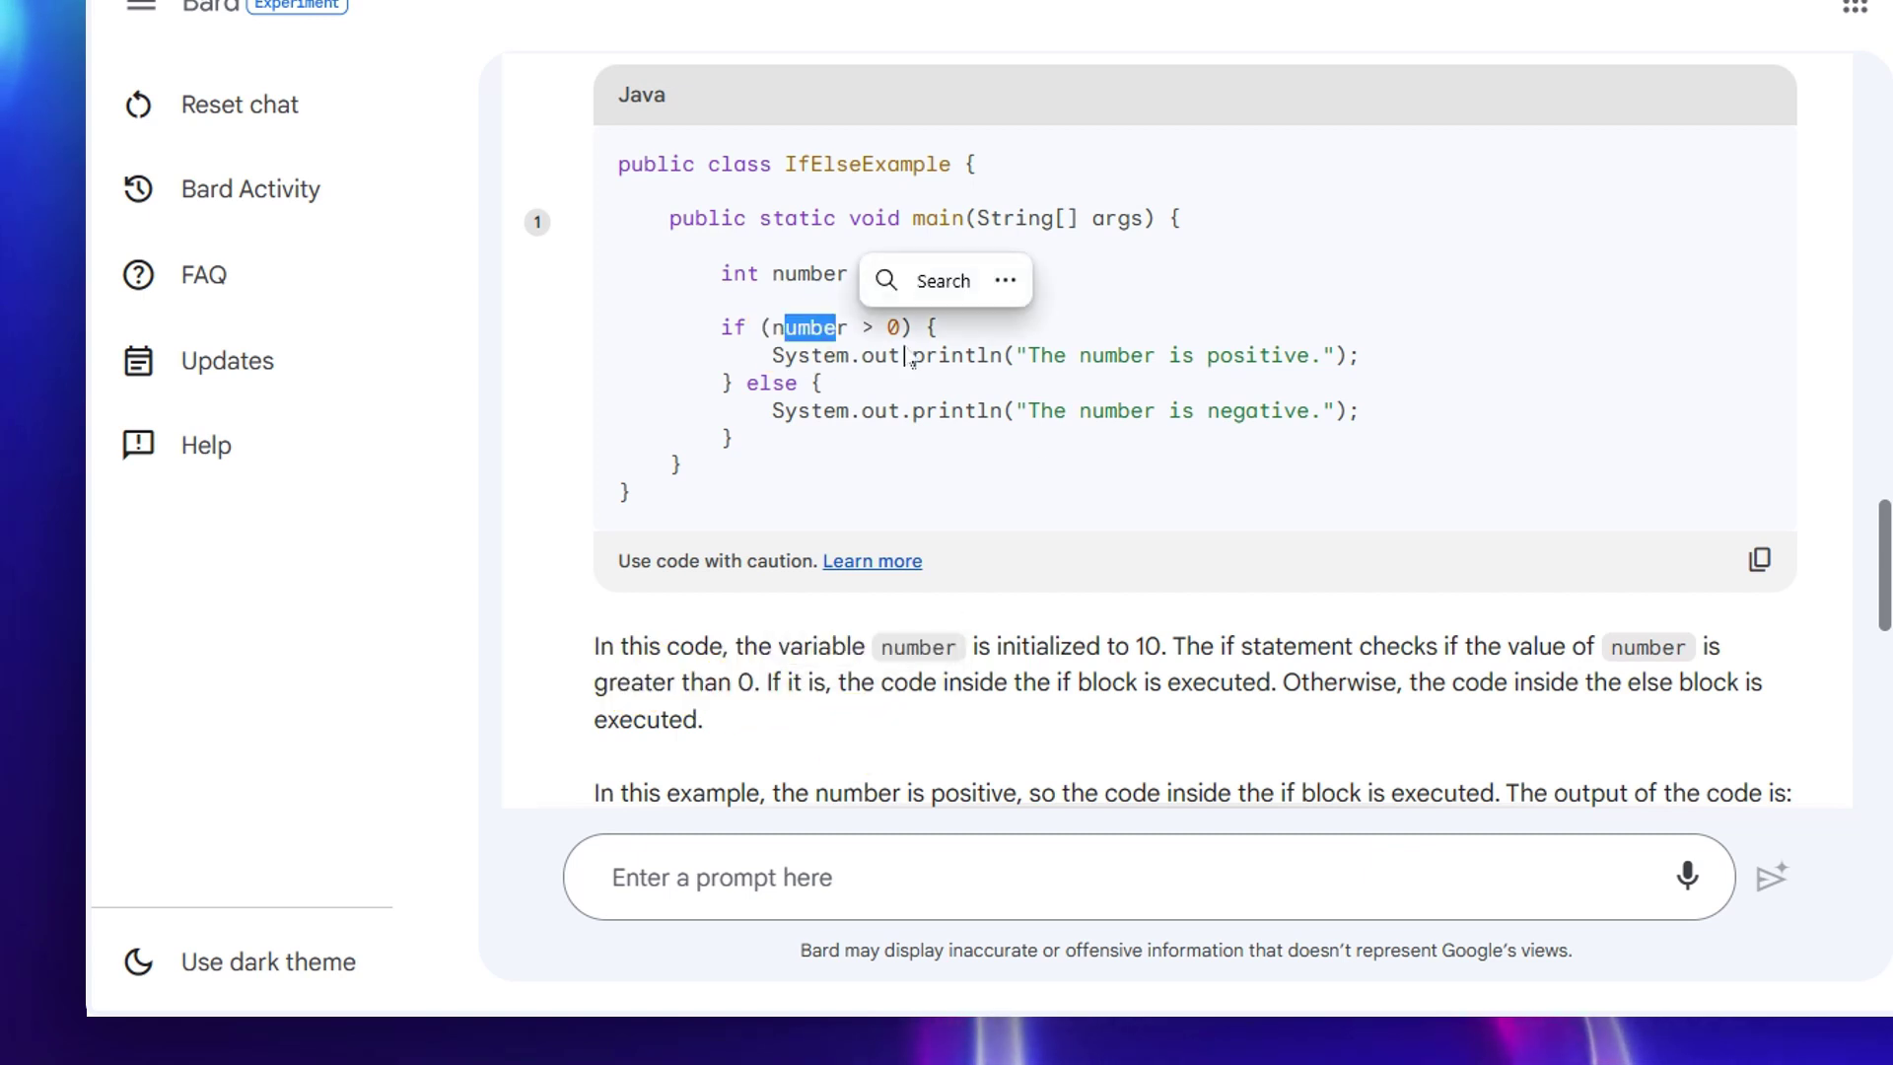
pyautogui.click(806, 373)
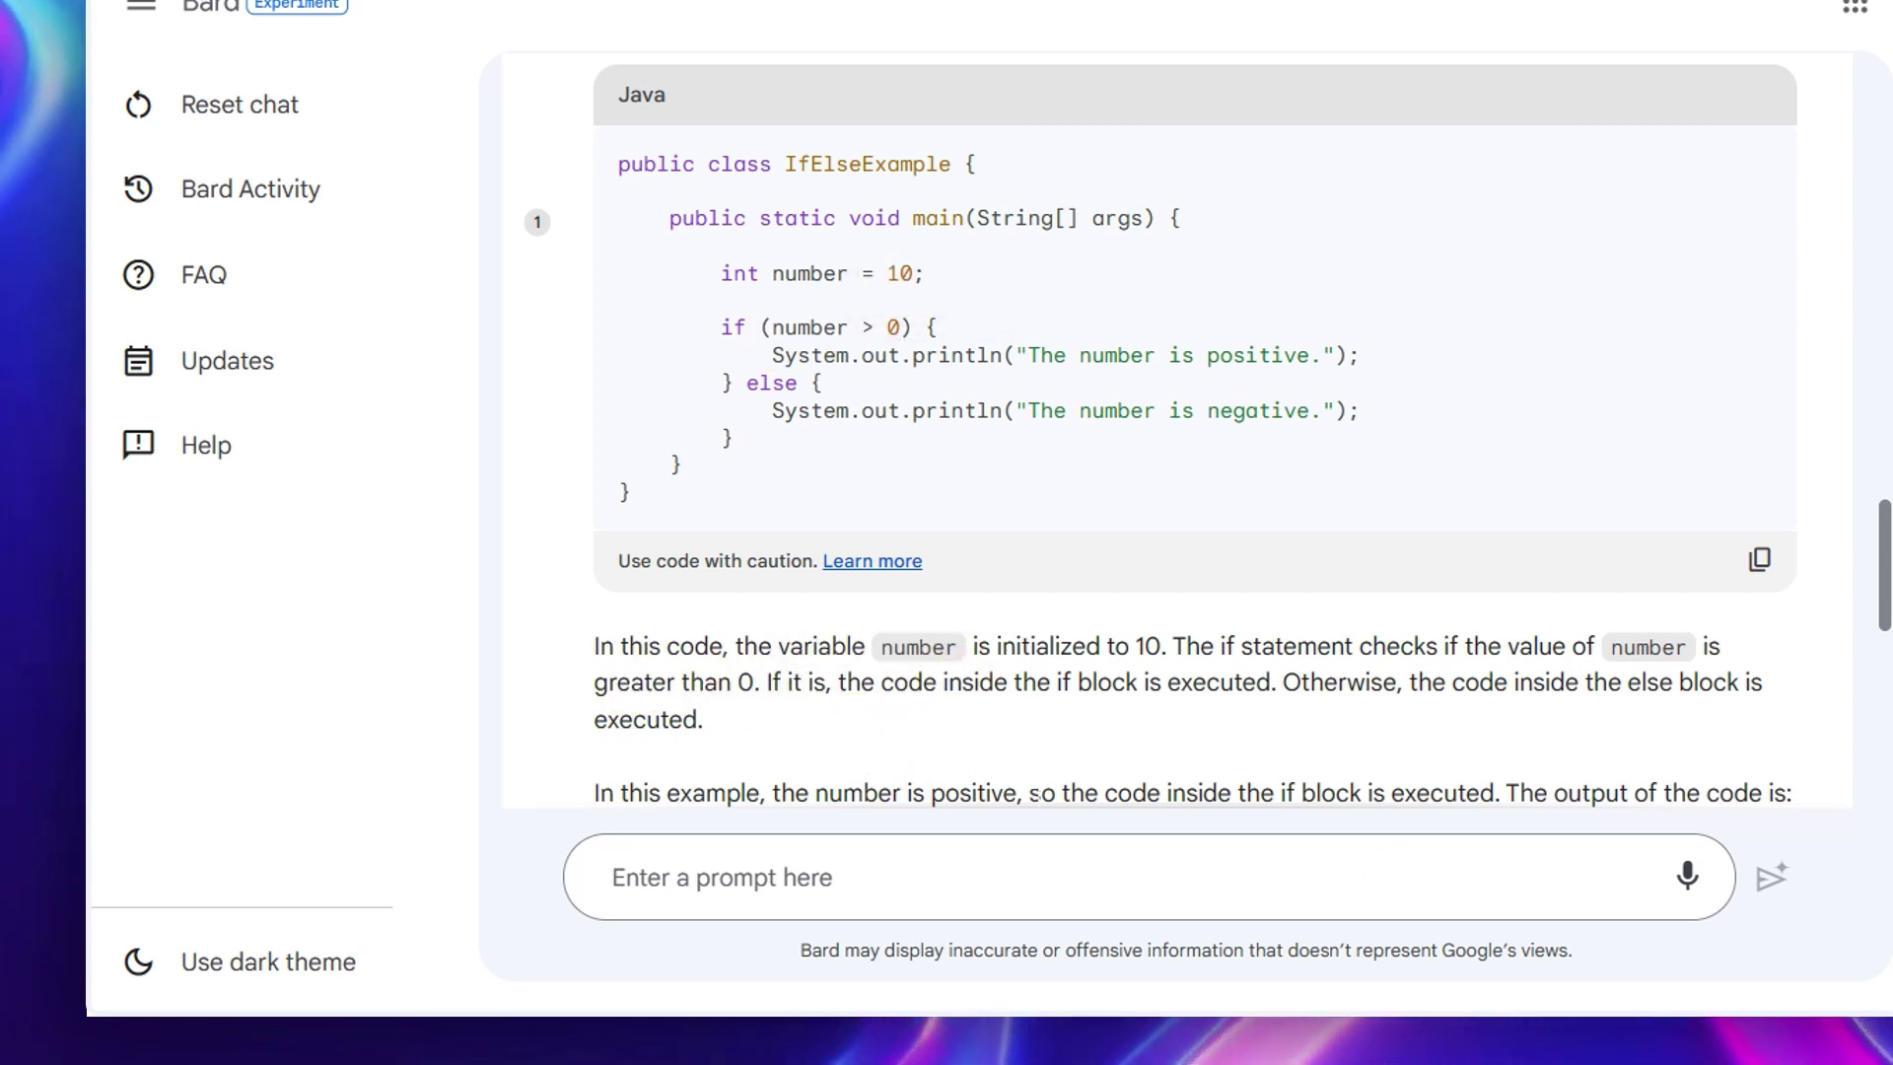
# - Check the output snippet and source beneath Bard's explanation, and return to the Java code
pyautogui.scroll(-2, 1178, 752)
pyautogui.scroll(-3, 1178, 753)
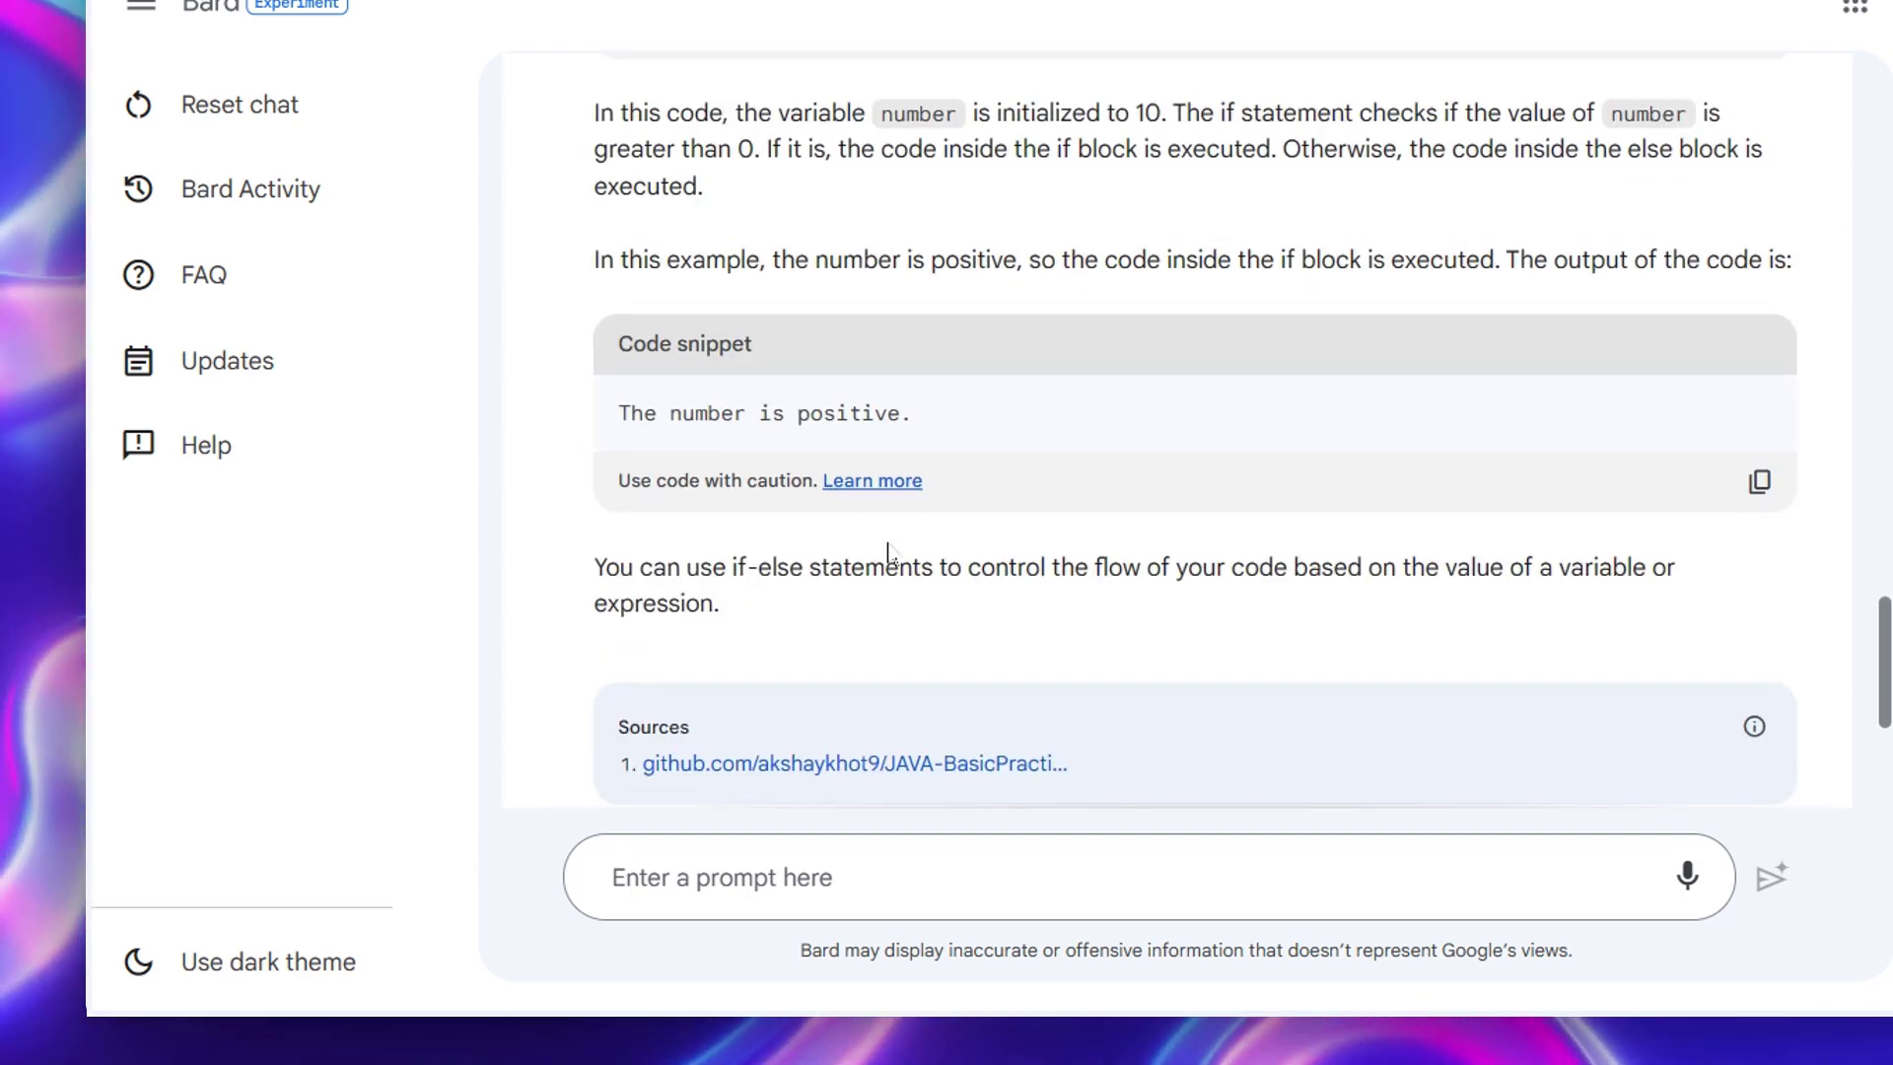
pyautogui.scroll(3, 887, 562)
pyautogui.scroll(2, 746, 490)
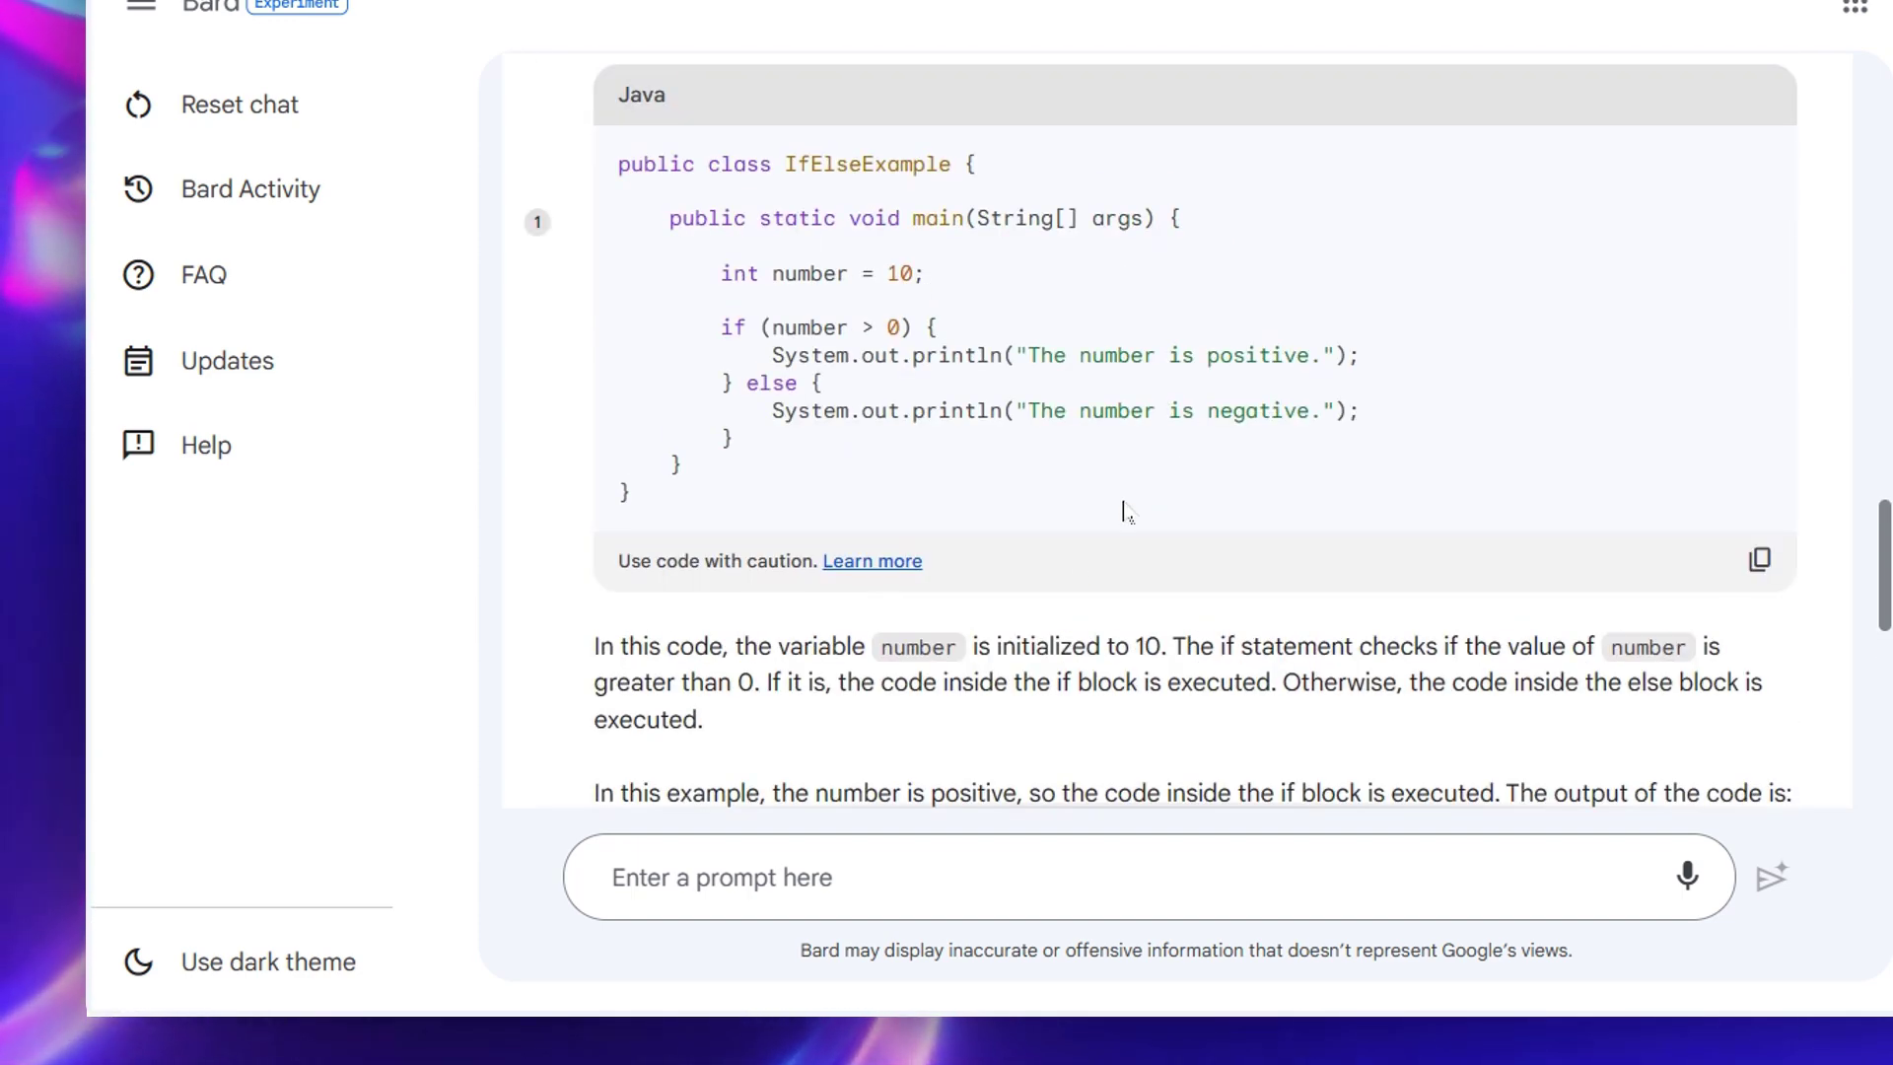
# - Highlight the explanation's sentences on when the if block and the else block are executed
pyautogui.moveTo(767, 682); pyautogui.dragTo(1277, 686)
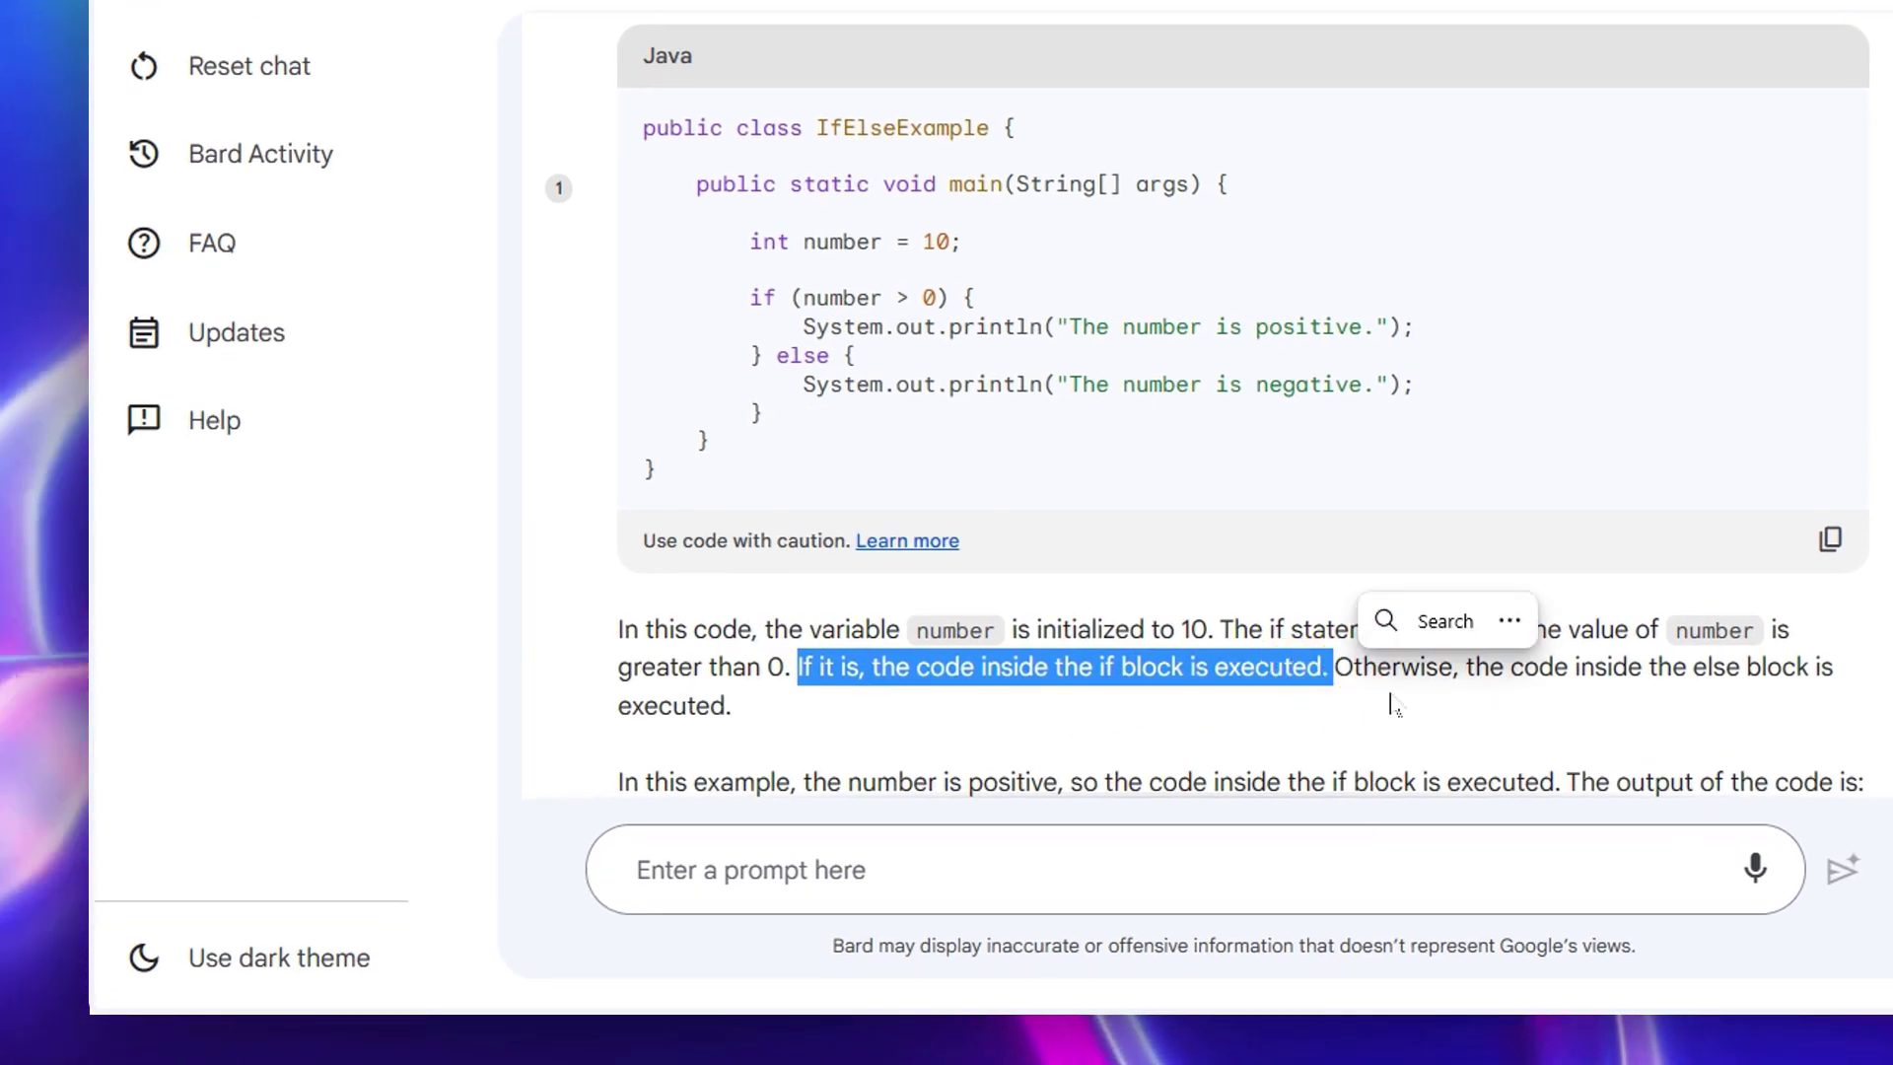
pyautogui.click(1304, 682)
pyautogui.moveTo(1467, 668); pyautogui.dragTo(1836, 681)
pyautogui.click(1836, 691)
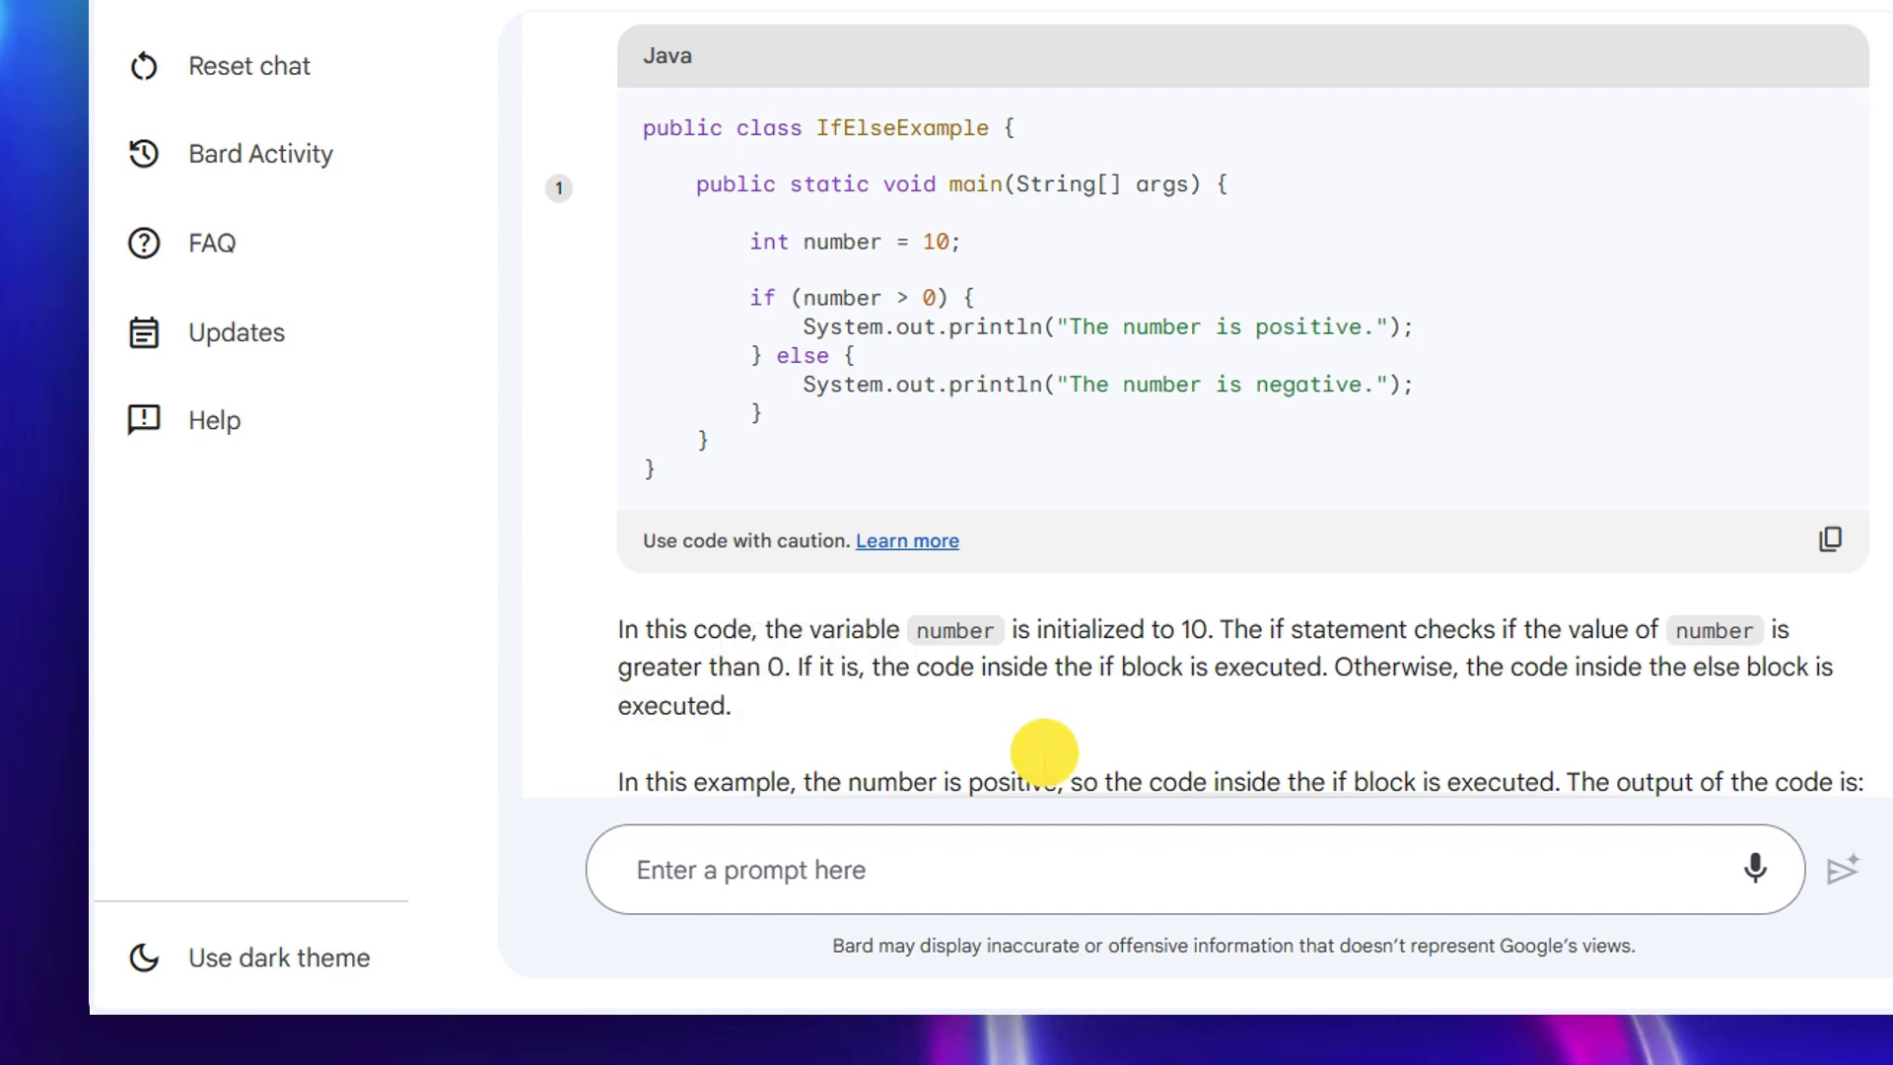
# - Trace Bard's Java code, highlighting the number > 0 condition, part of the positive message and the else branch's print statement
pyautogui.moveTo(806, 298); pyautogui.dragTo(884, 298)
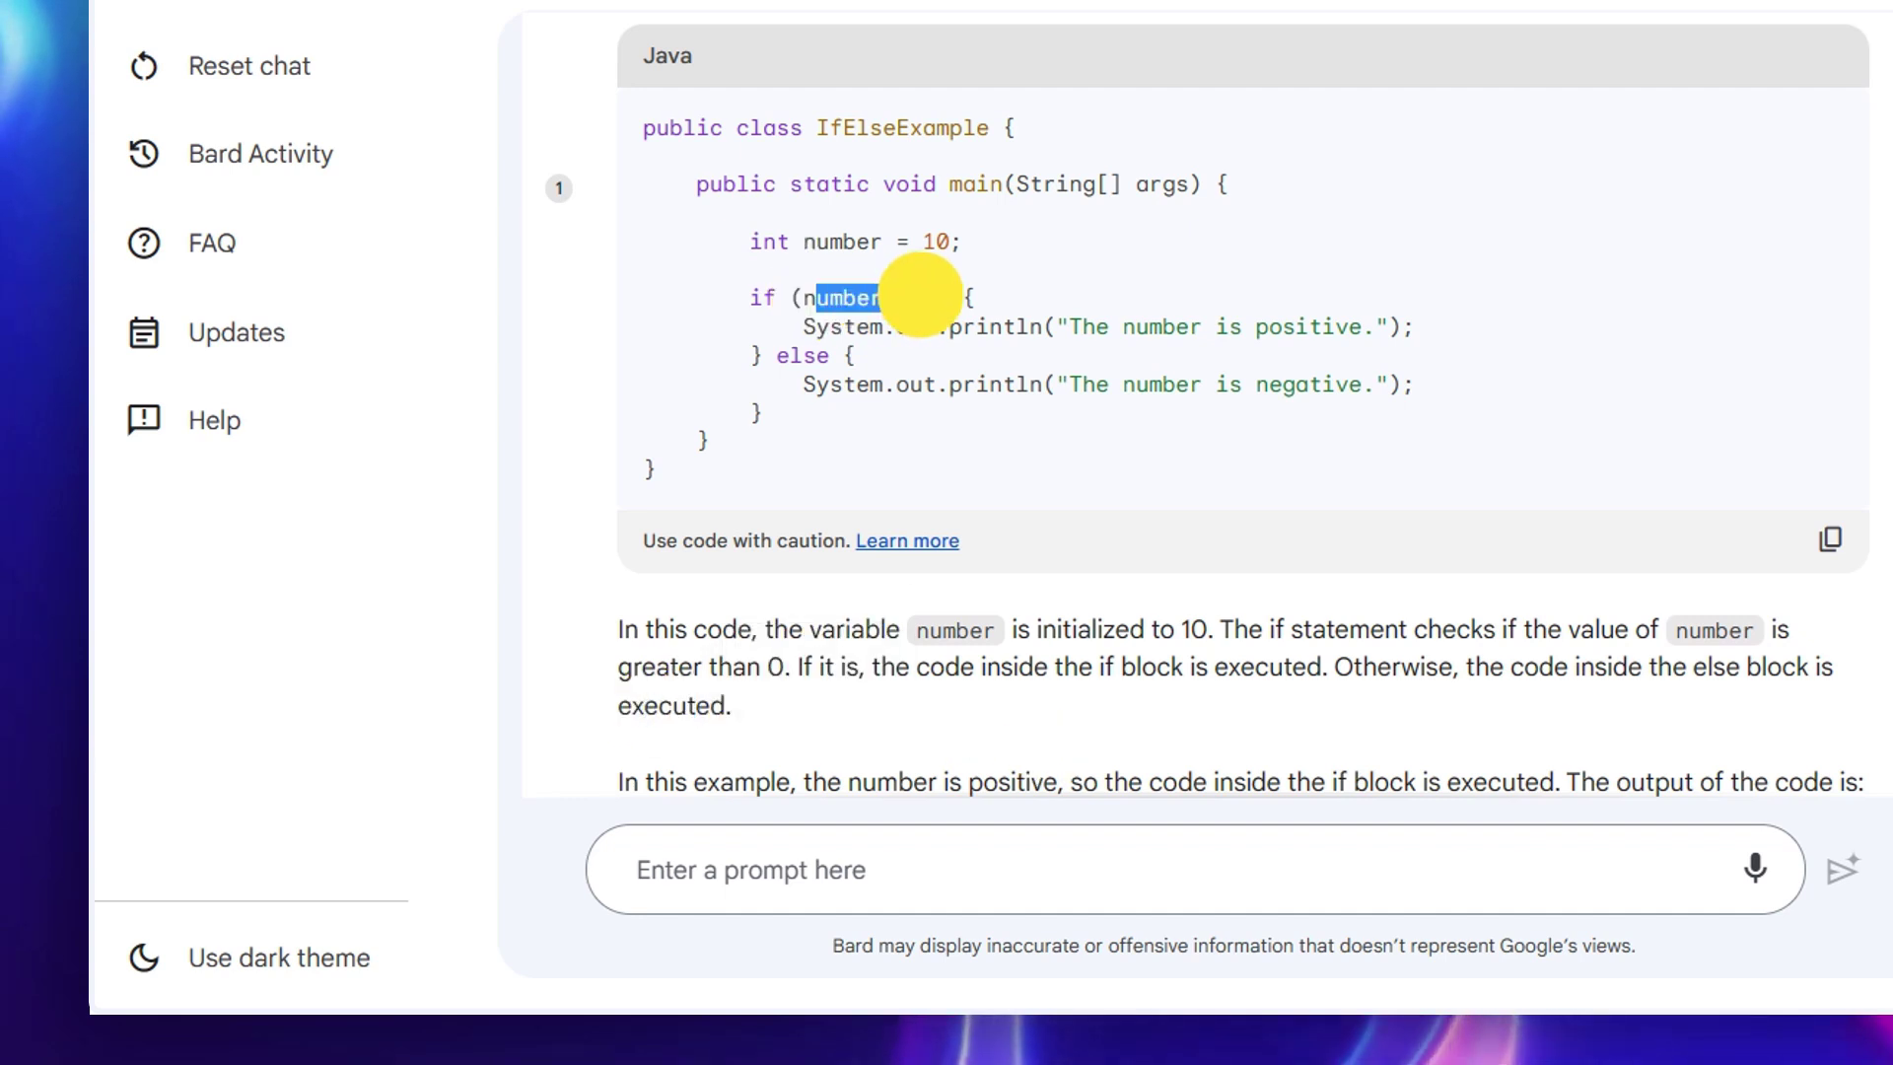
pyautogui.moveTo(1160, 323); pyautogui.dragTo(1136, 335)
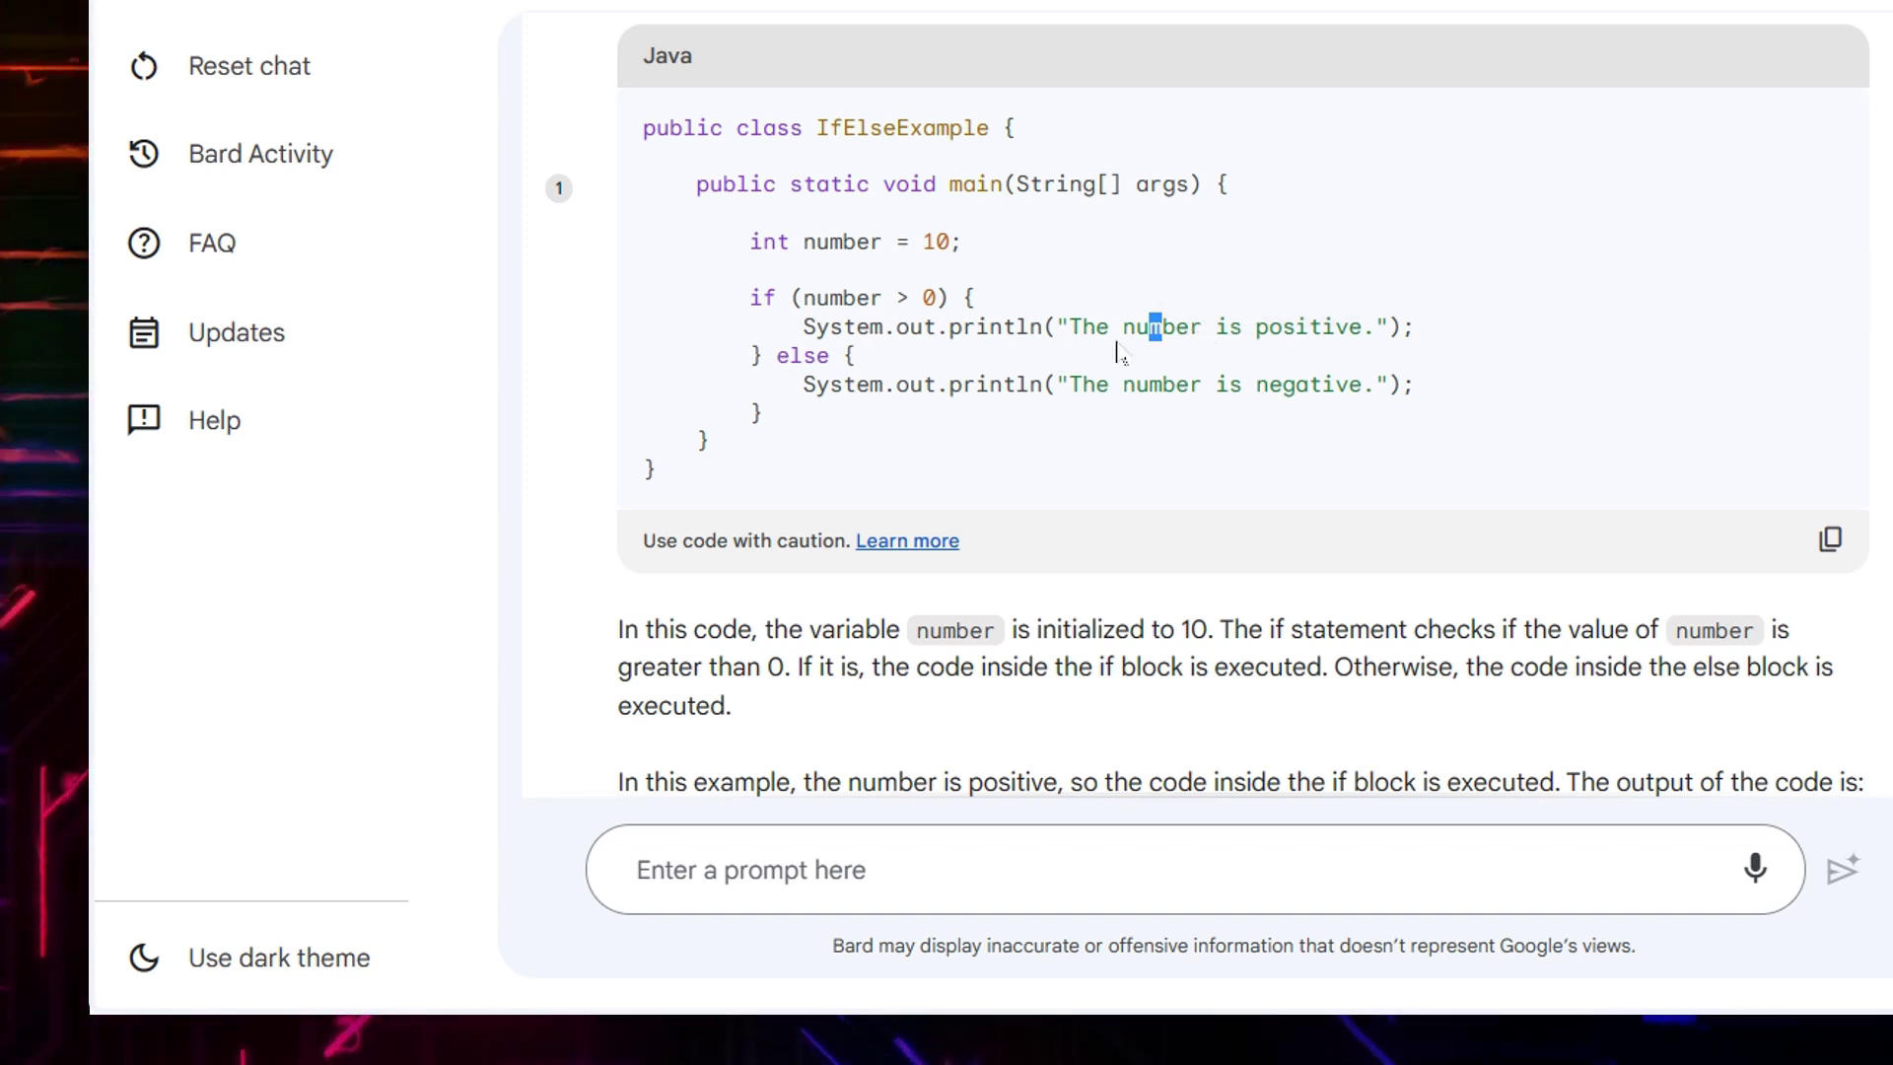
pyautogui.moveTo(844, 298); pyautogui.dragTo(1015, 287)
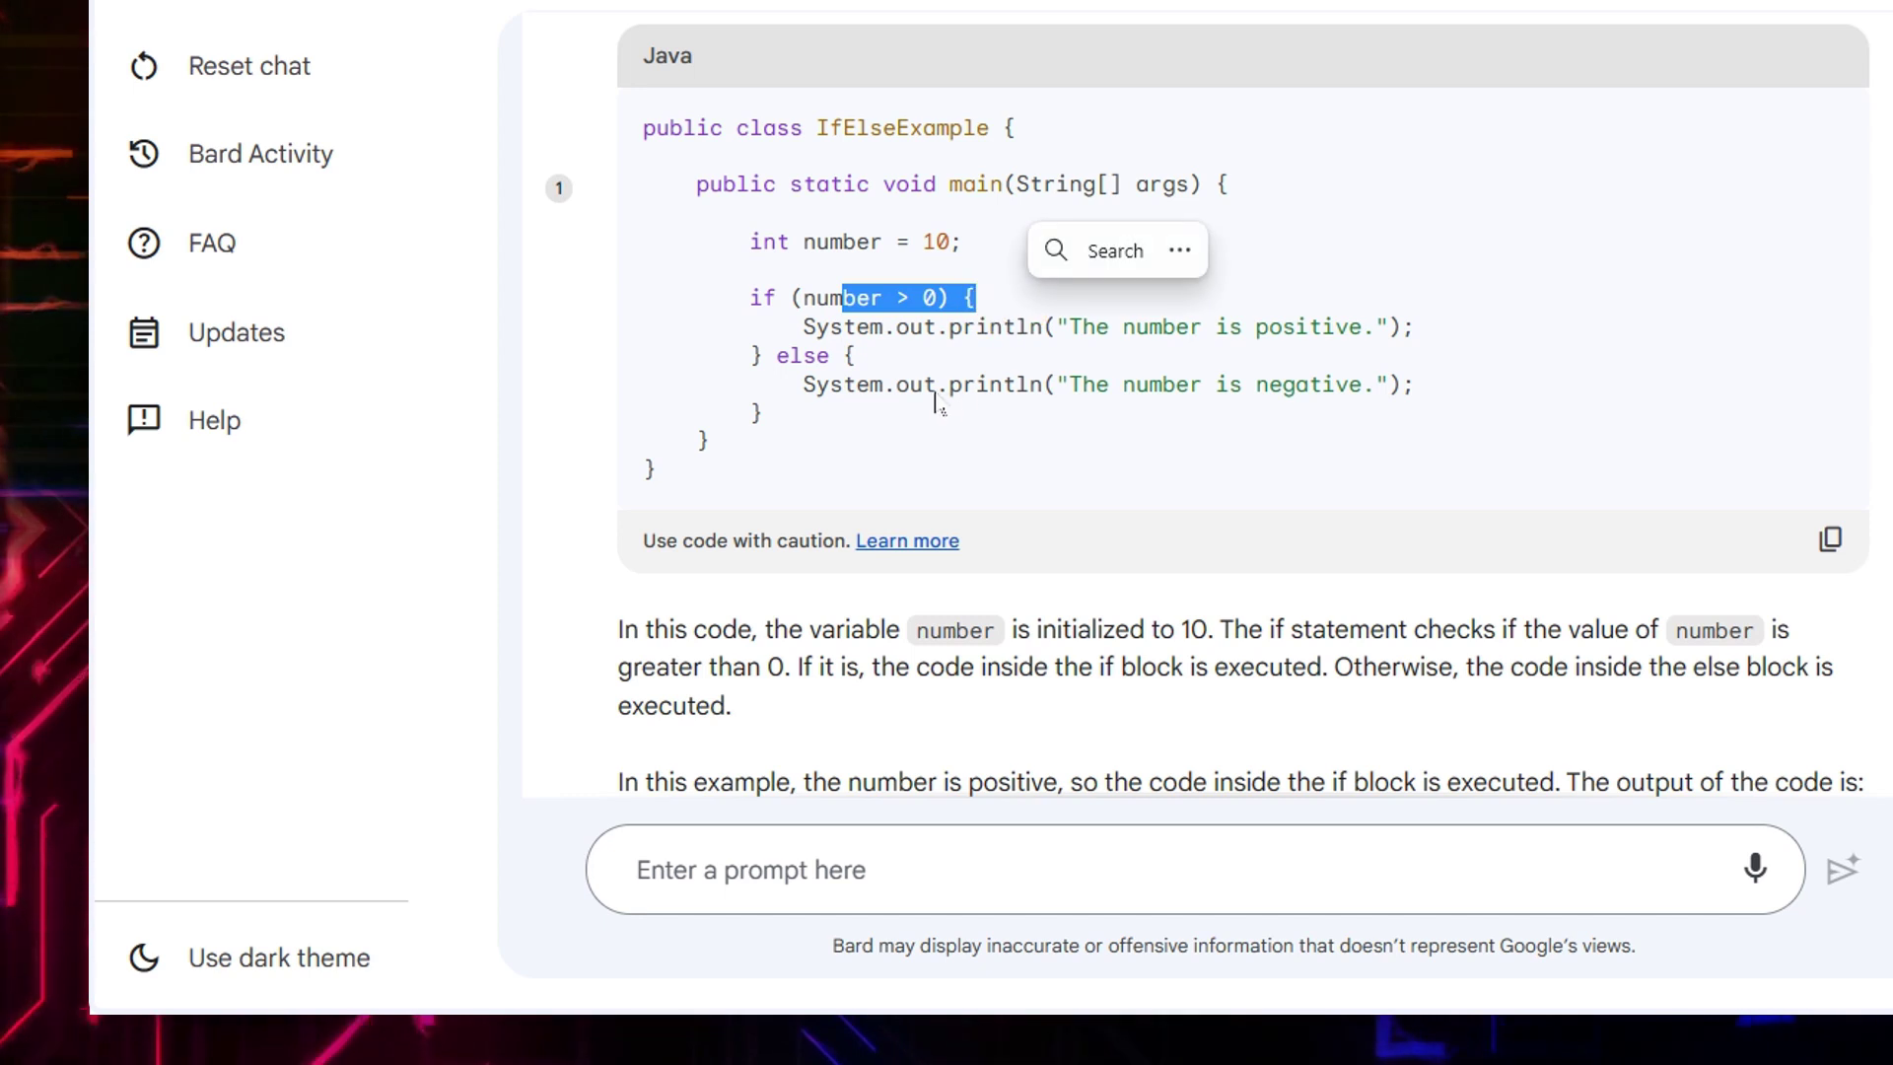
pyautogui.moveTo(856, 385); pyautogui.dragTo(802, 422)
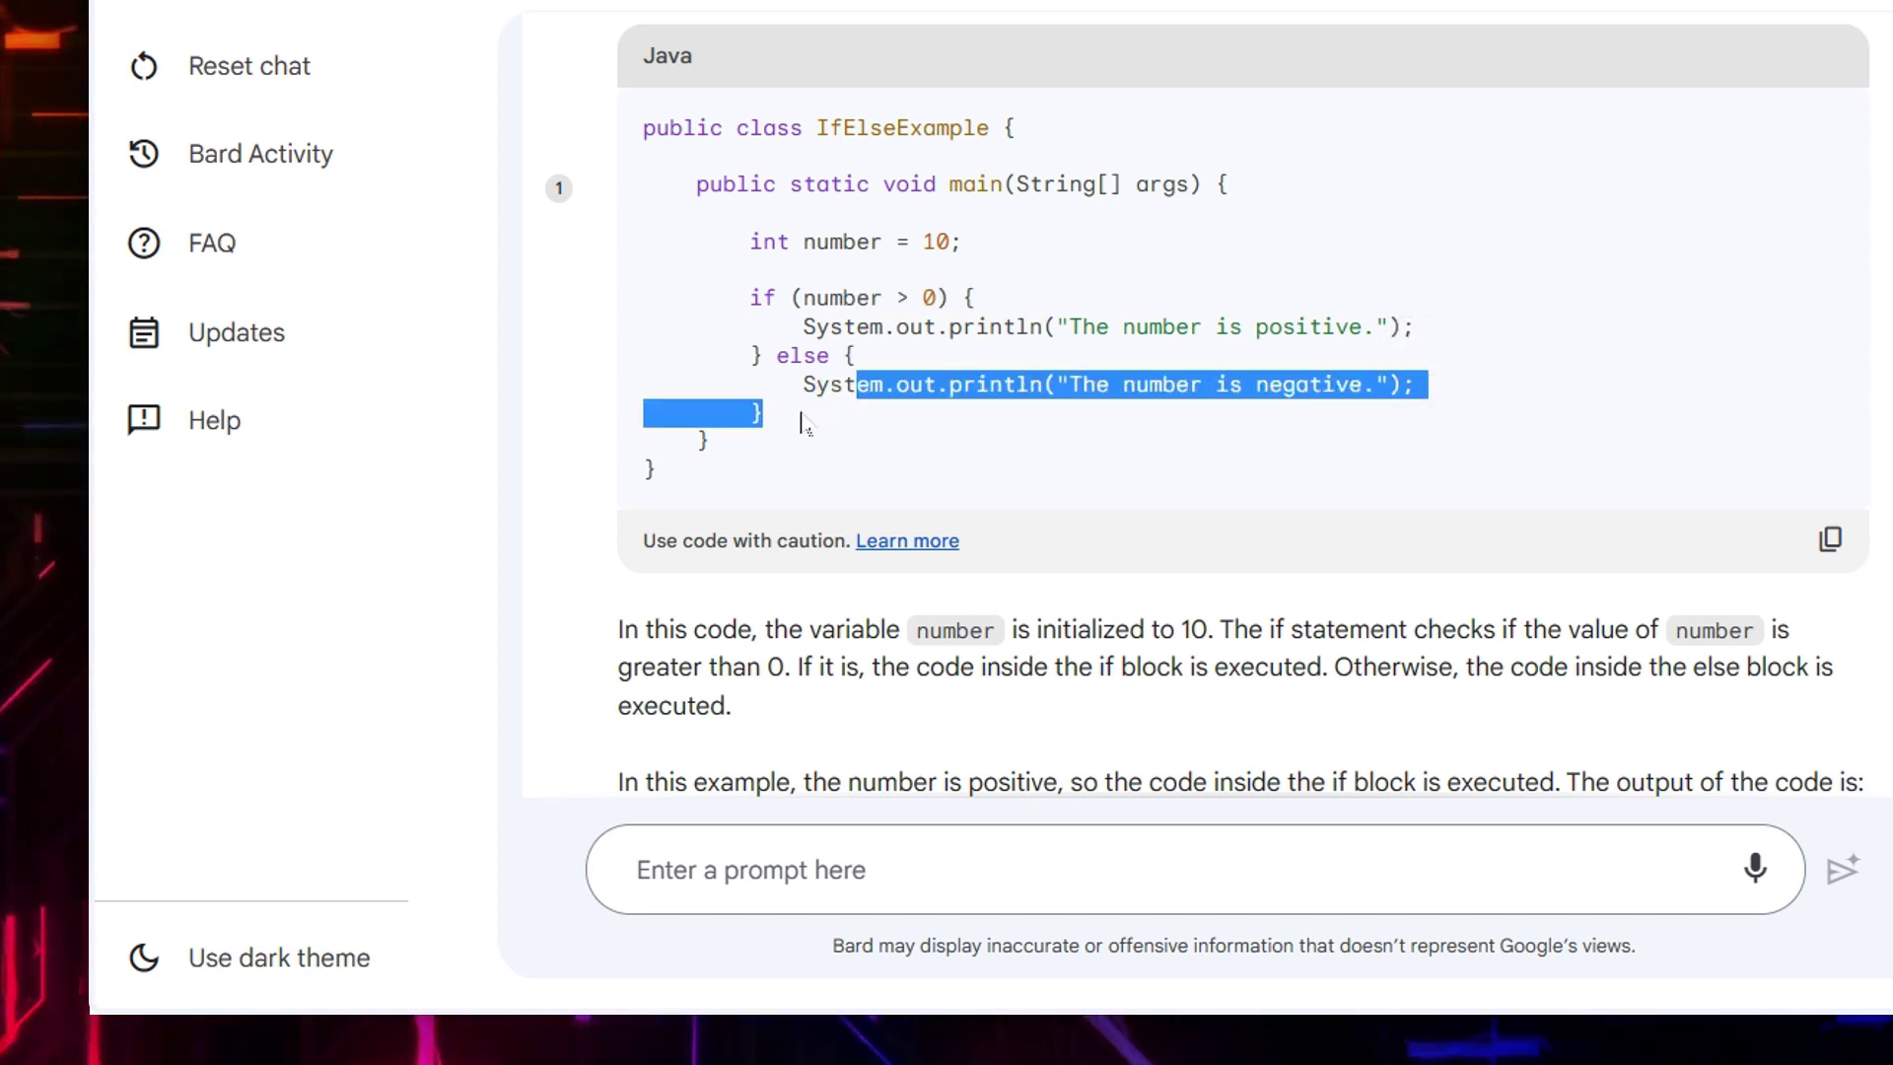
pyautogui.click(1255, 710)
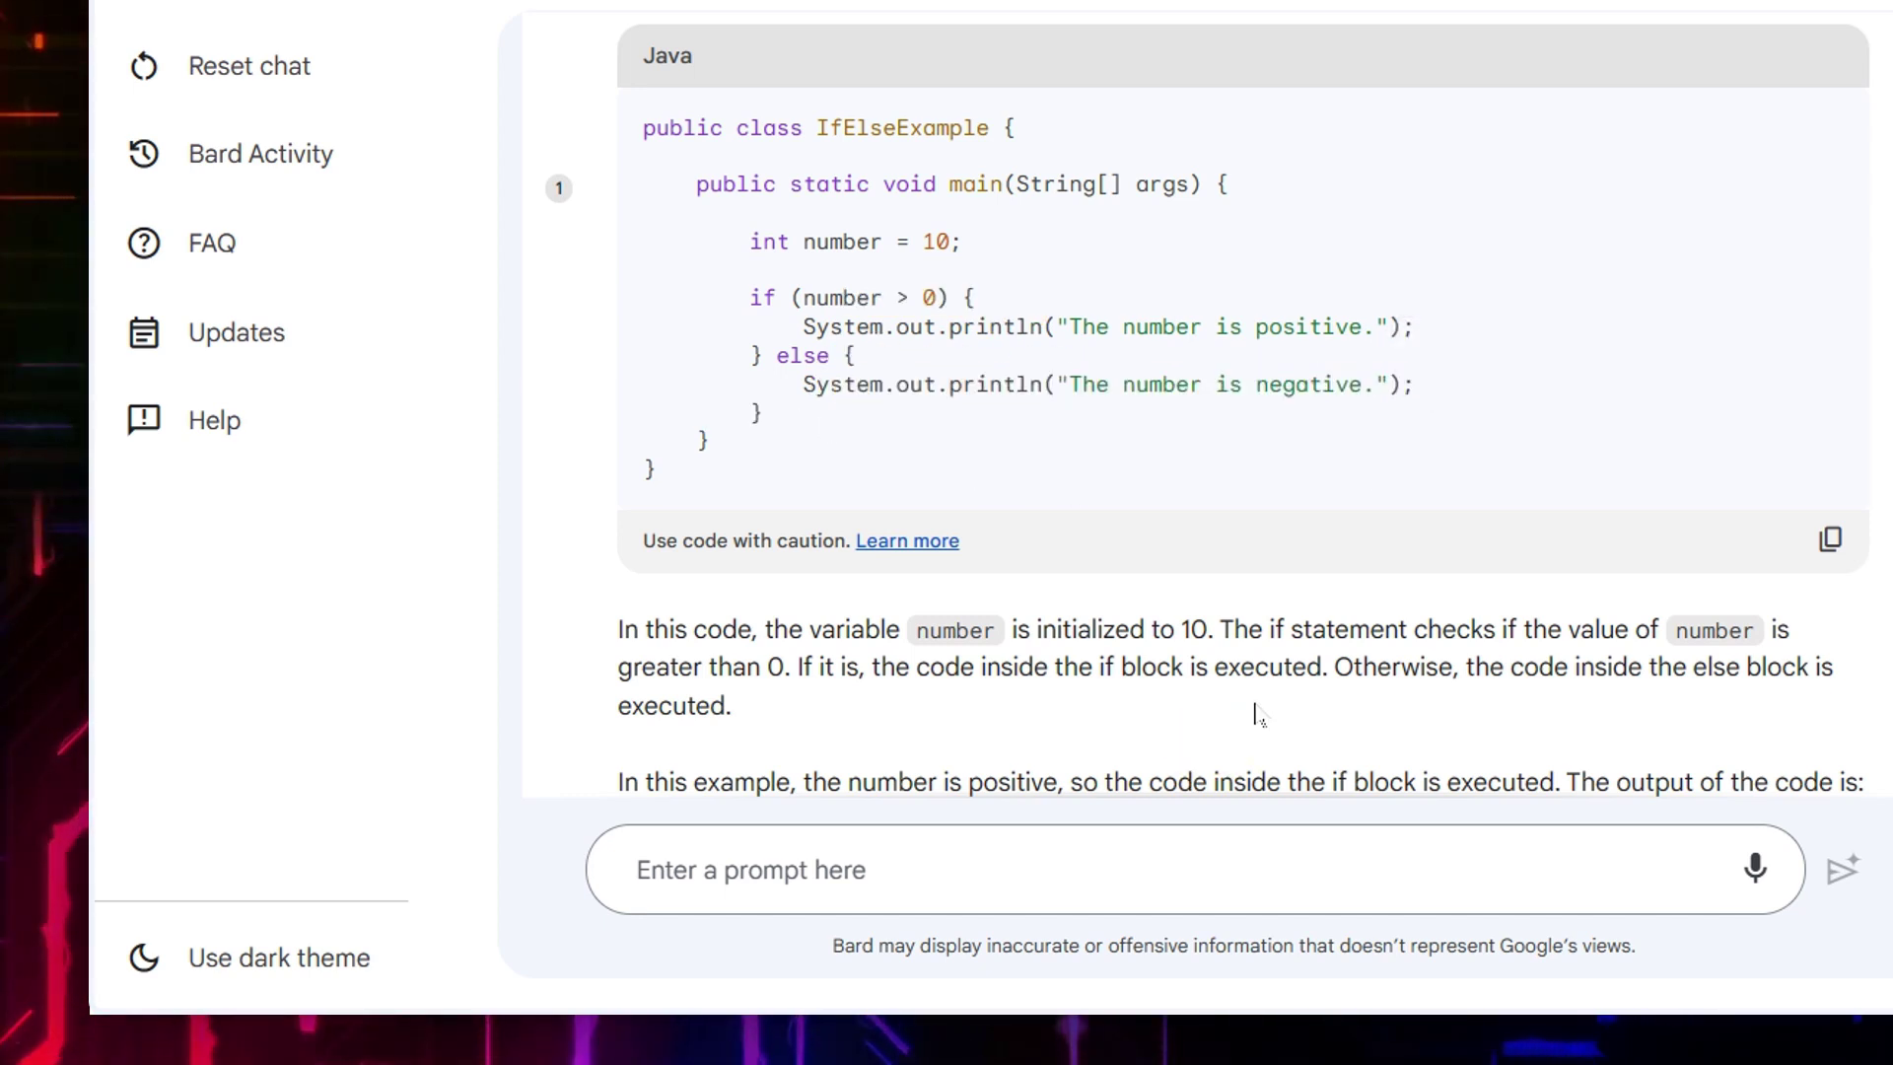
# - Read Bard's output snippet and highlight the sentence above it on why the if block's code is executed
pyautogui.scroll(-3, 1100, 552)
pyautogui.scroll(1, 869, 668)
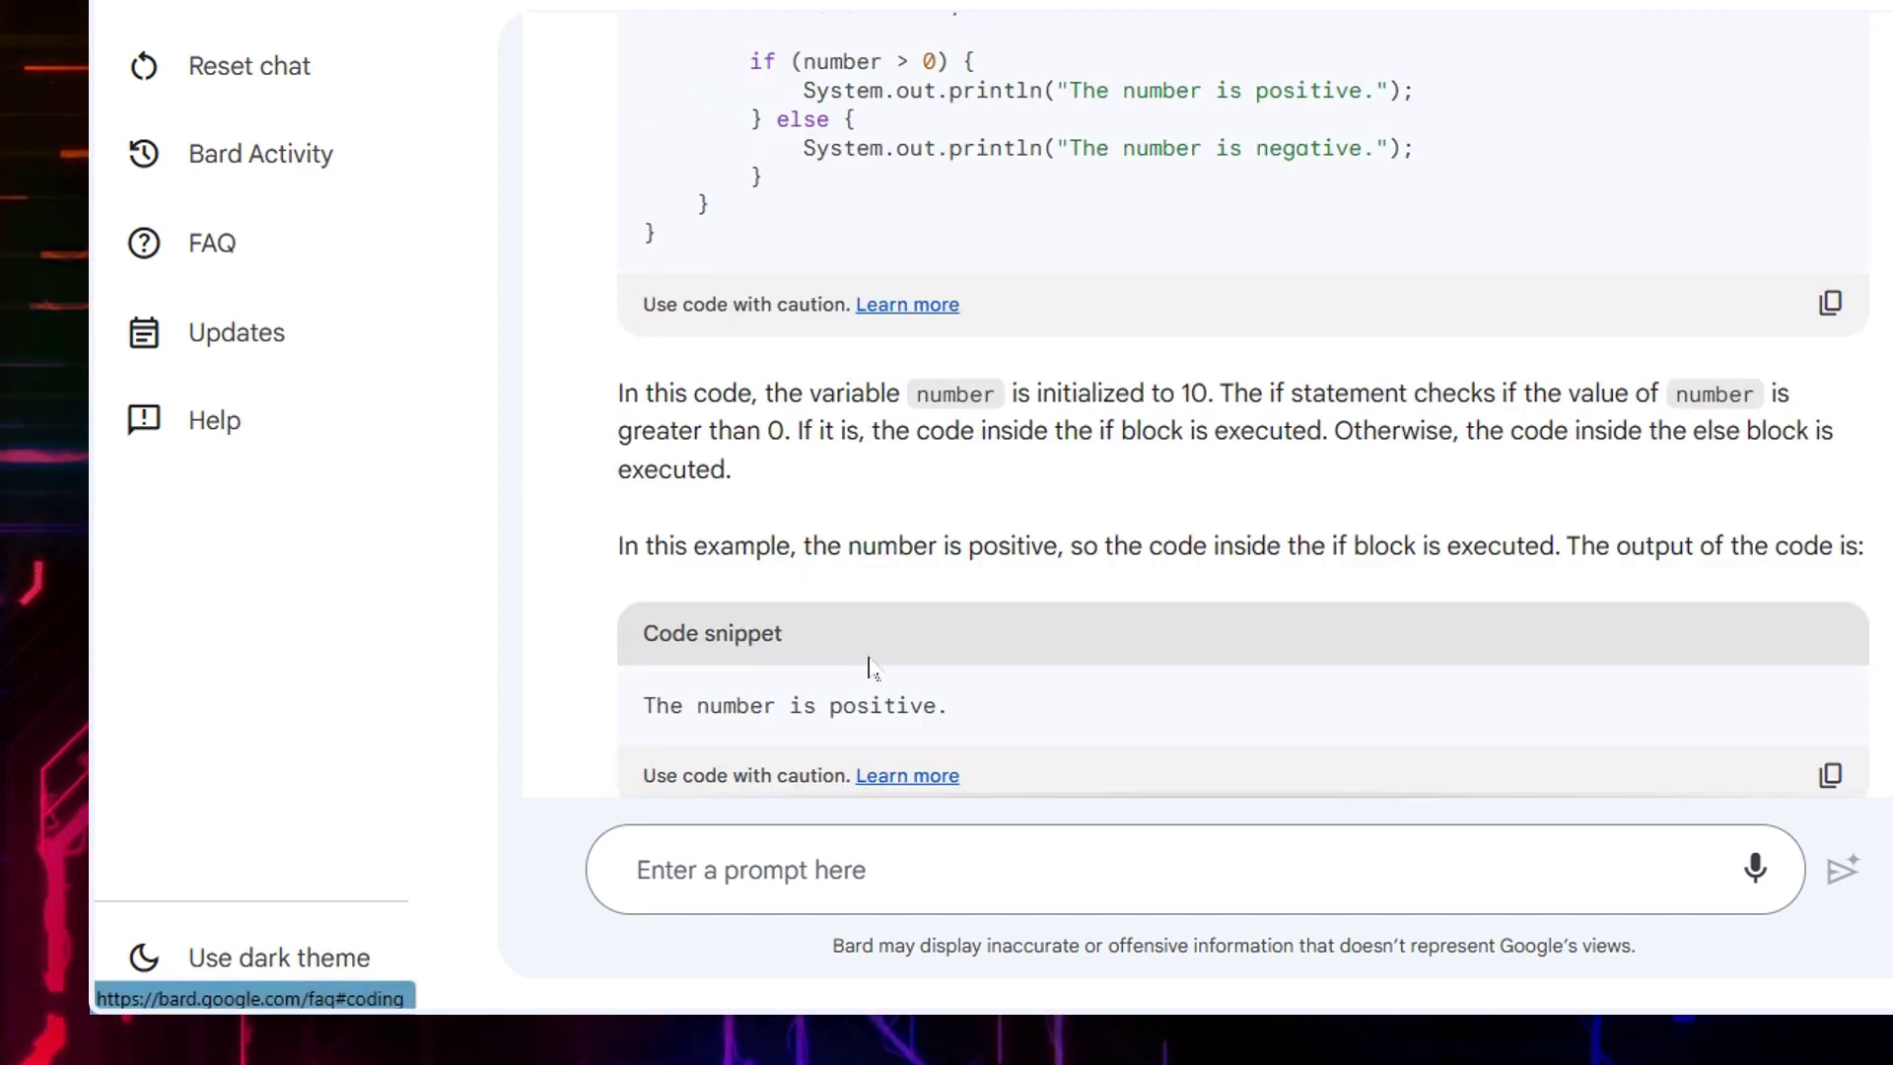
pyautogui.scroll(-1, 857, 485)
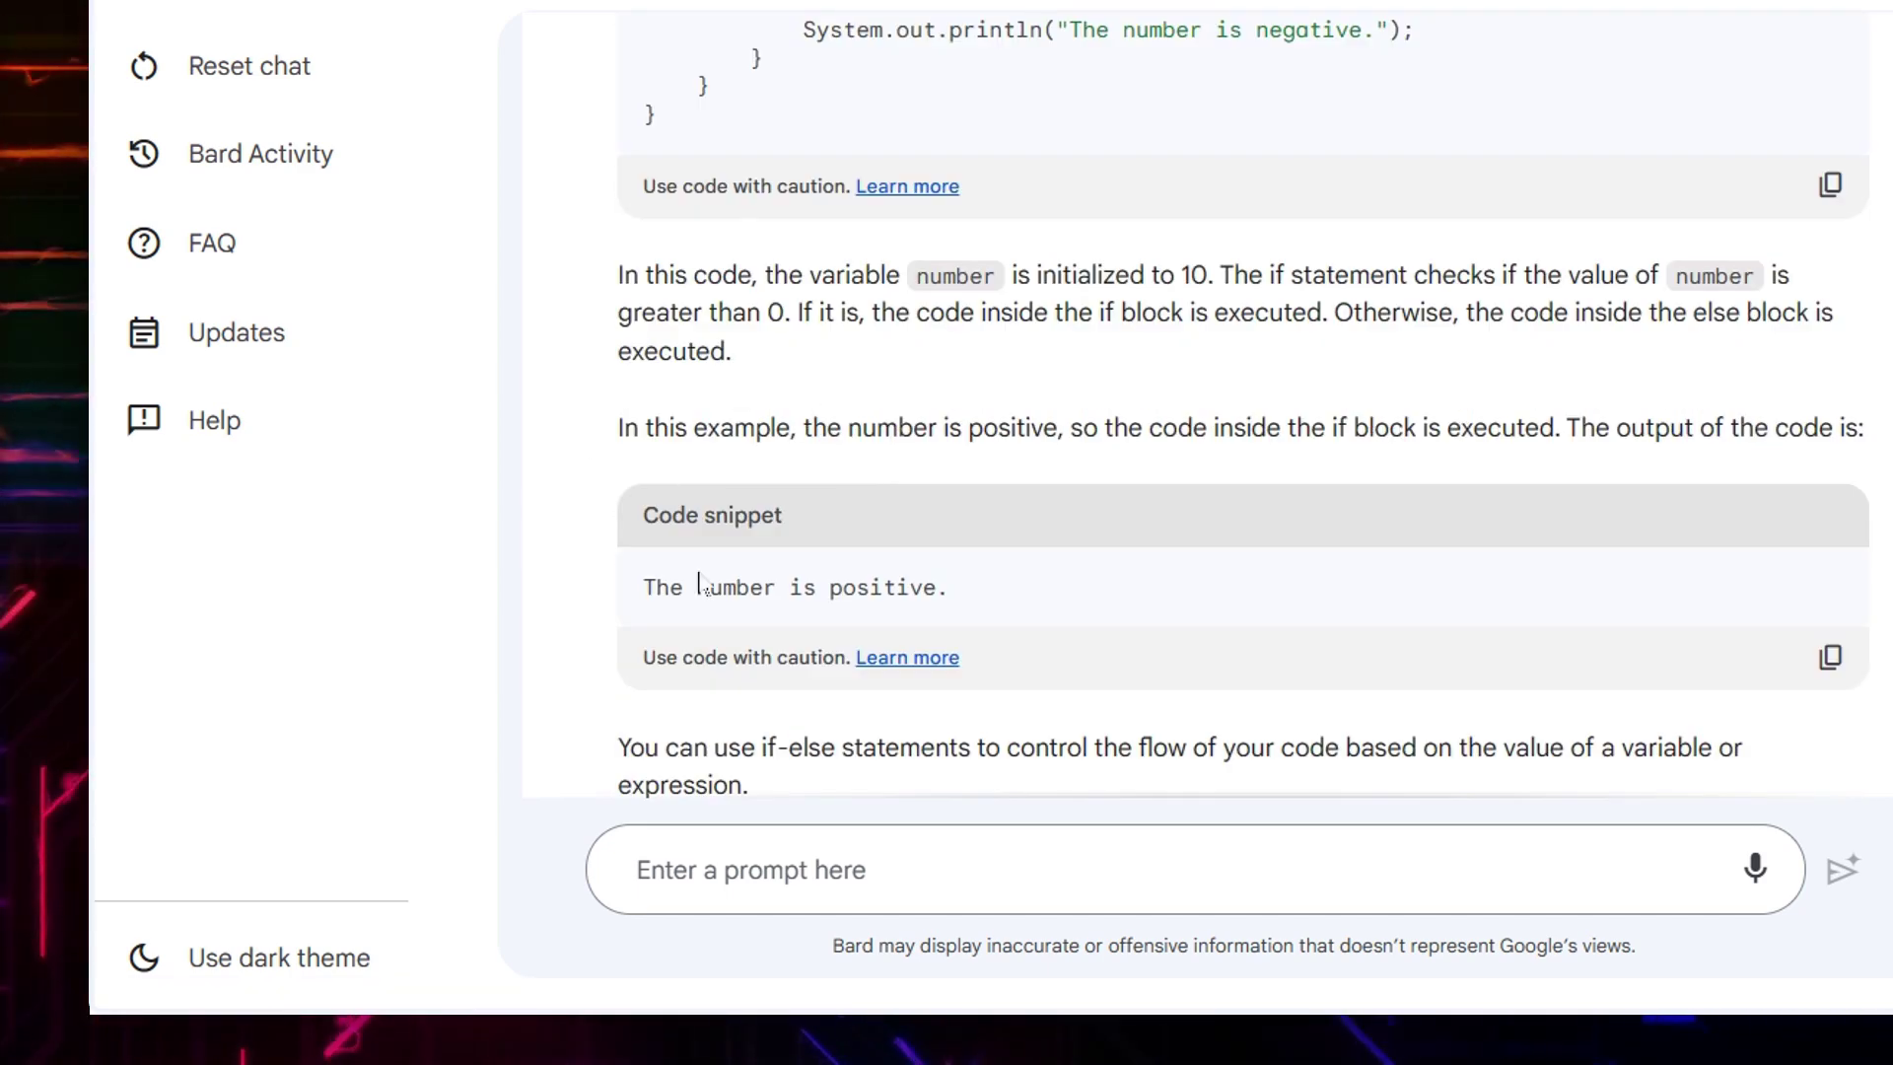
pyautogui.moveTo(666, 616); pyautogui.dragTo(1092, 605)
pyautogui.click(935, 455)
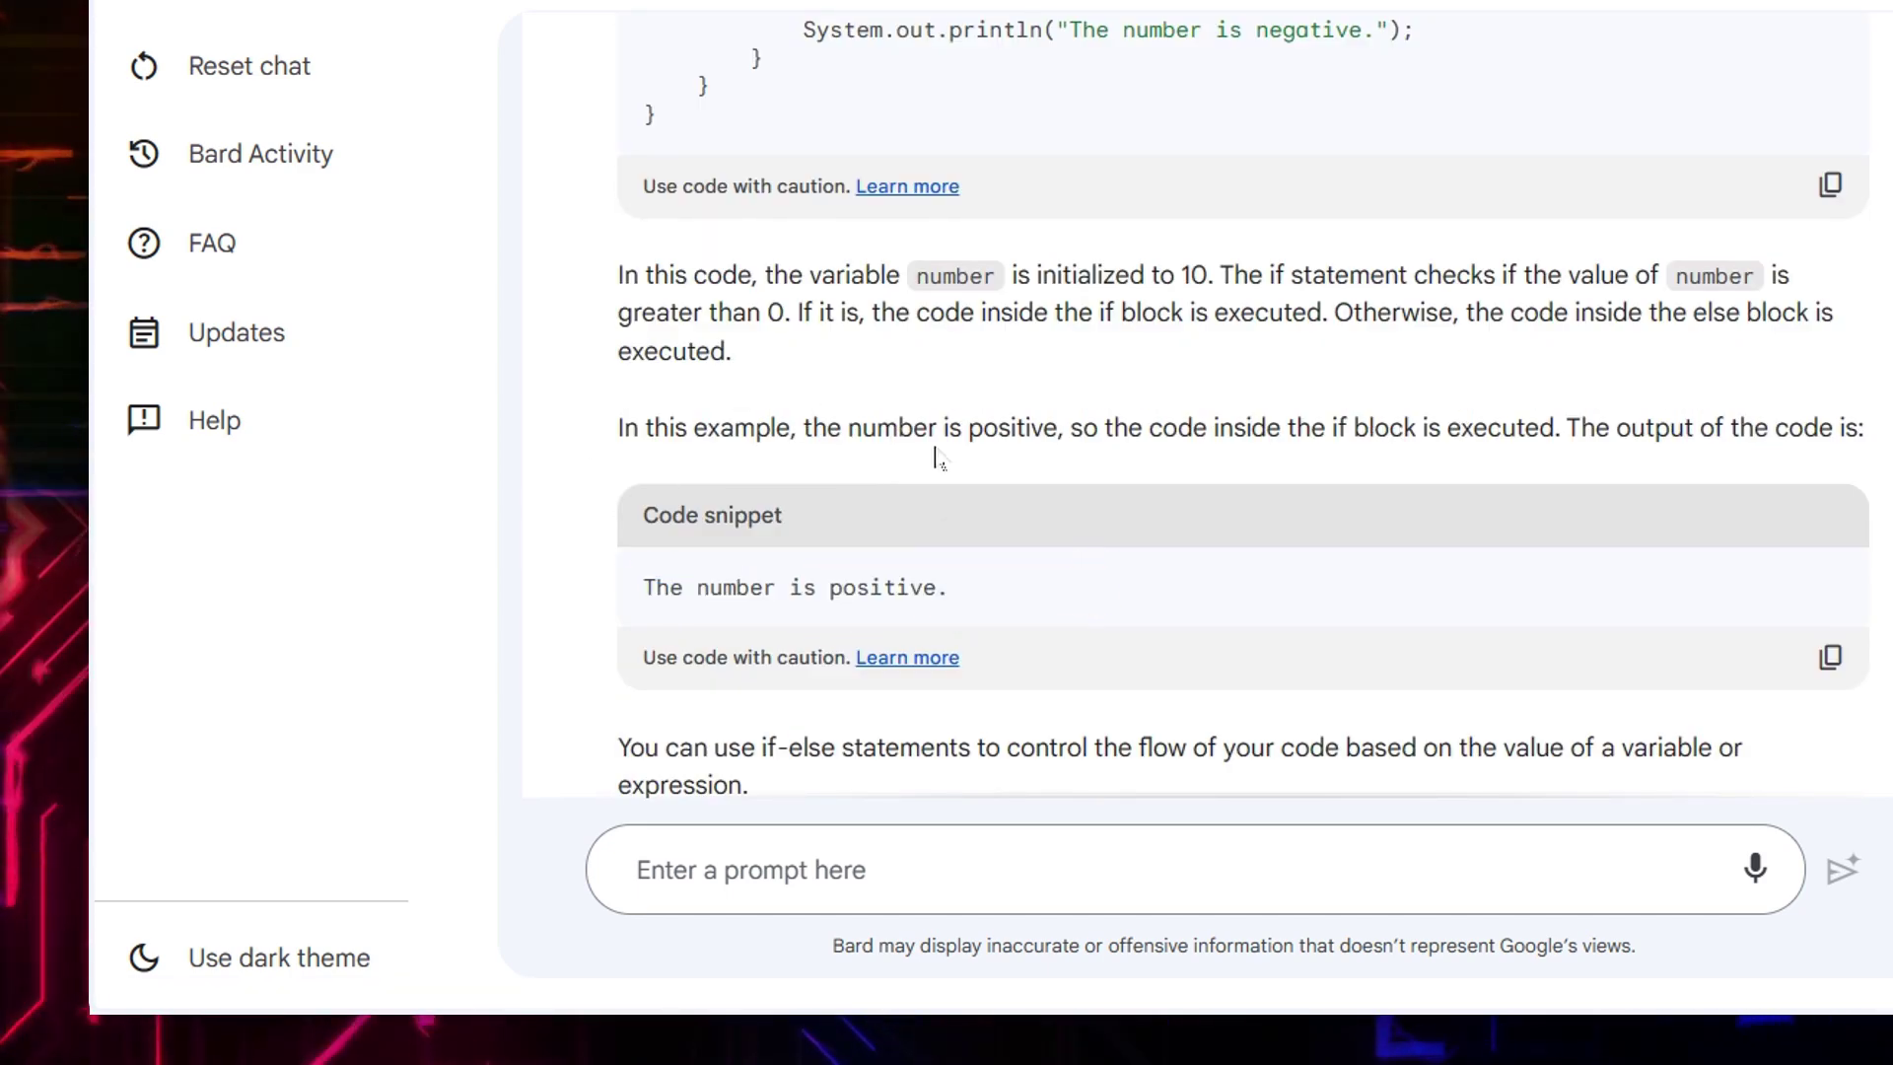
pyautogui.moveTo(608, 429); pyautogui.dragTo(841, 430)
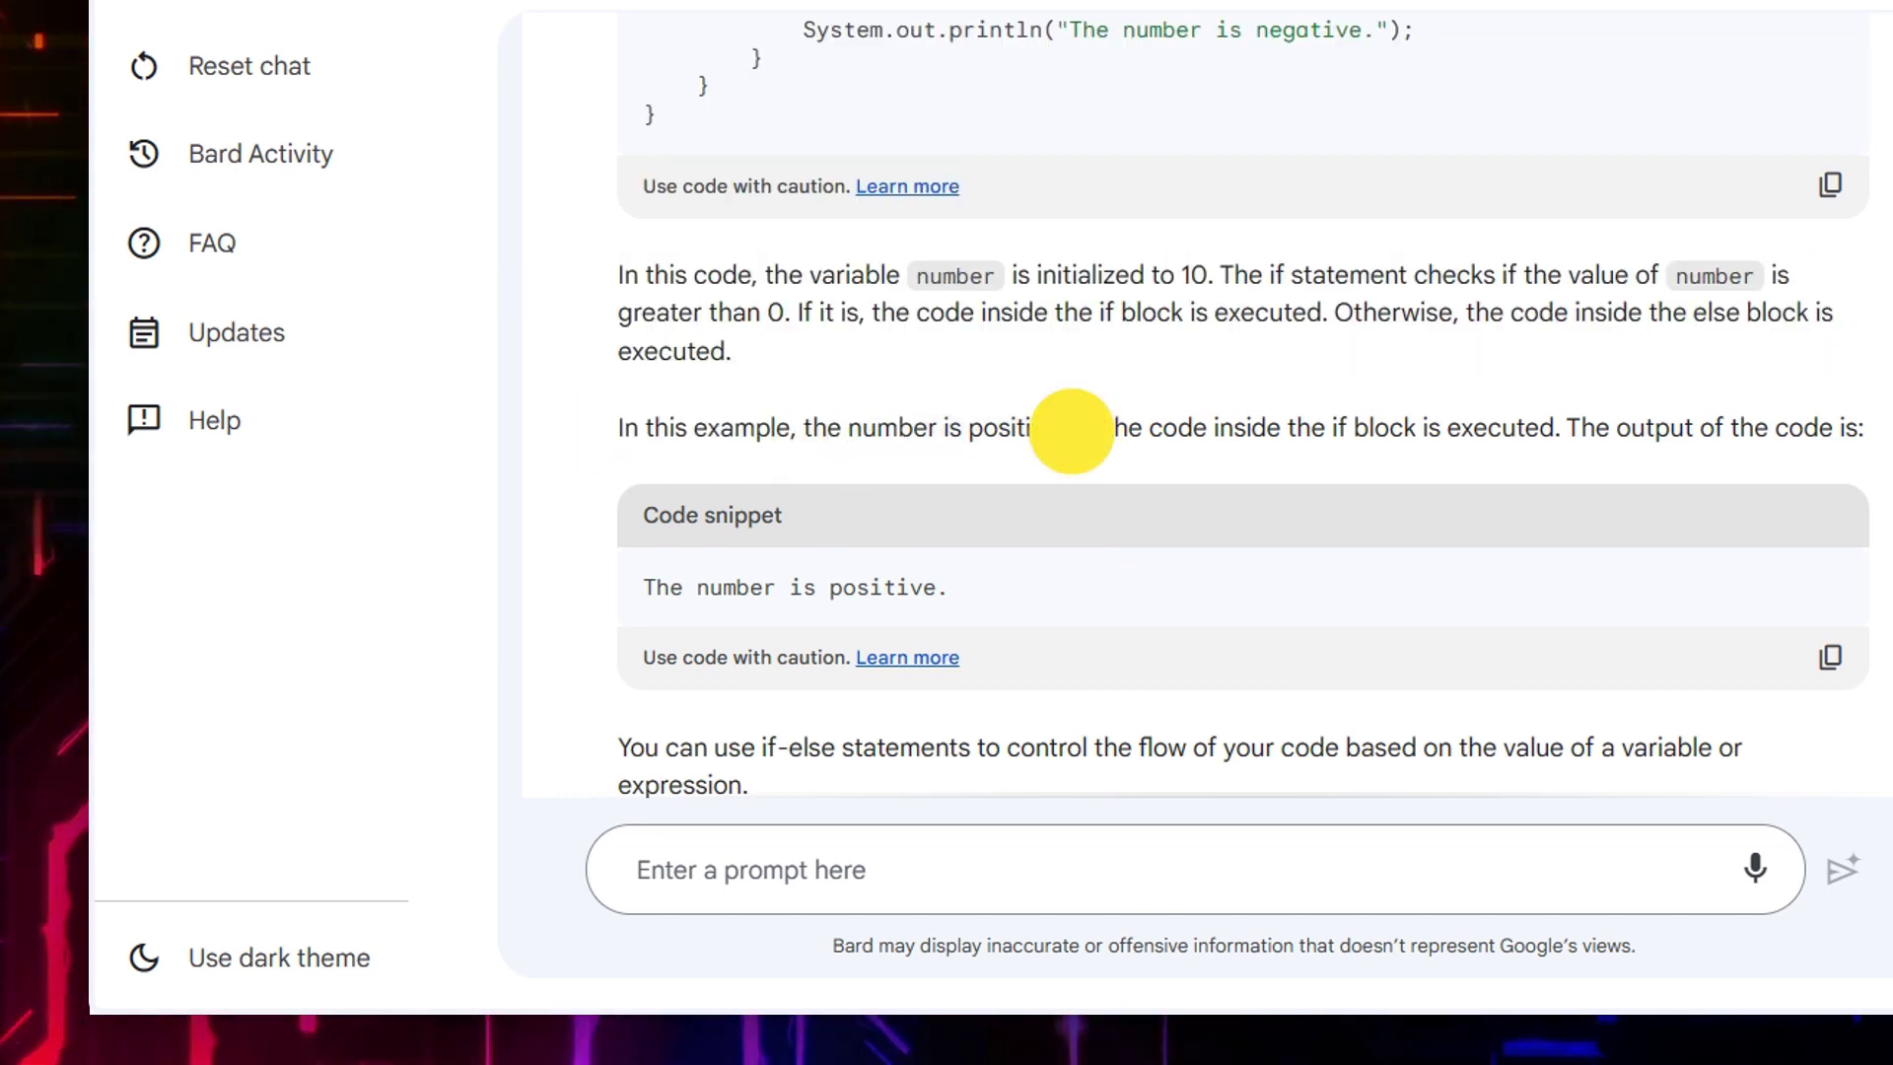
pyautogui.moveTo(1071, 428); pyautogui.dragTo(1847, 427)
pyautogui.click(1617, 458)
pyautogui.click(1223, 490)
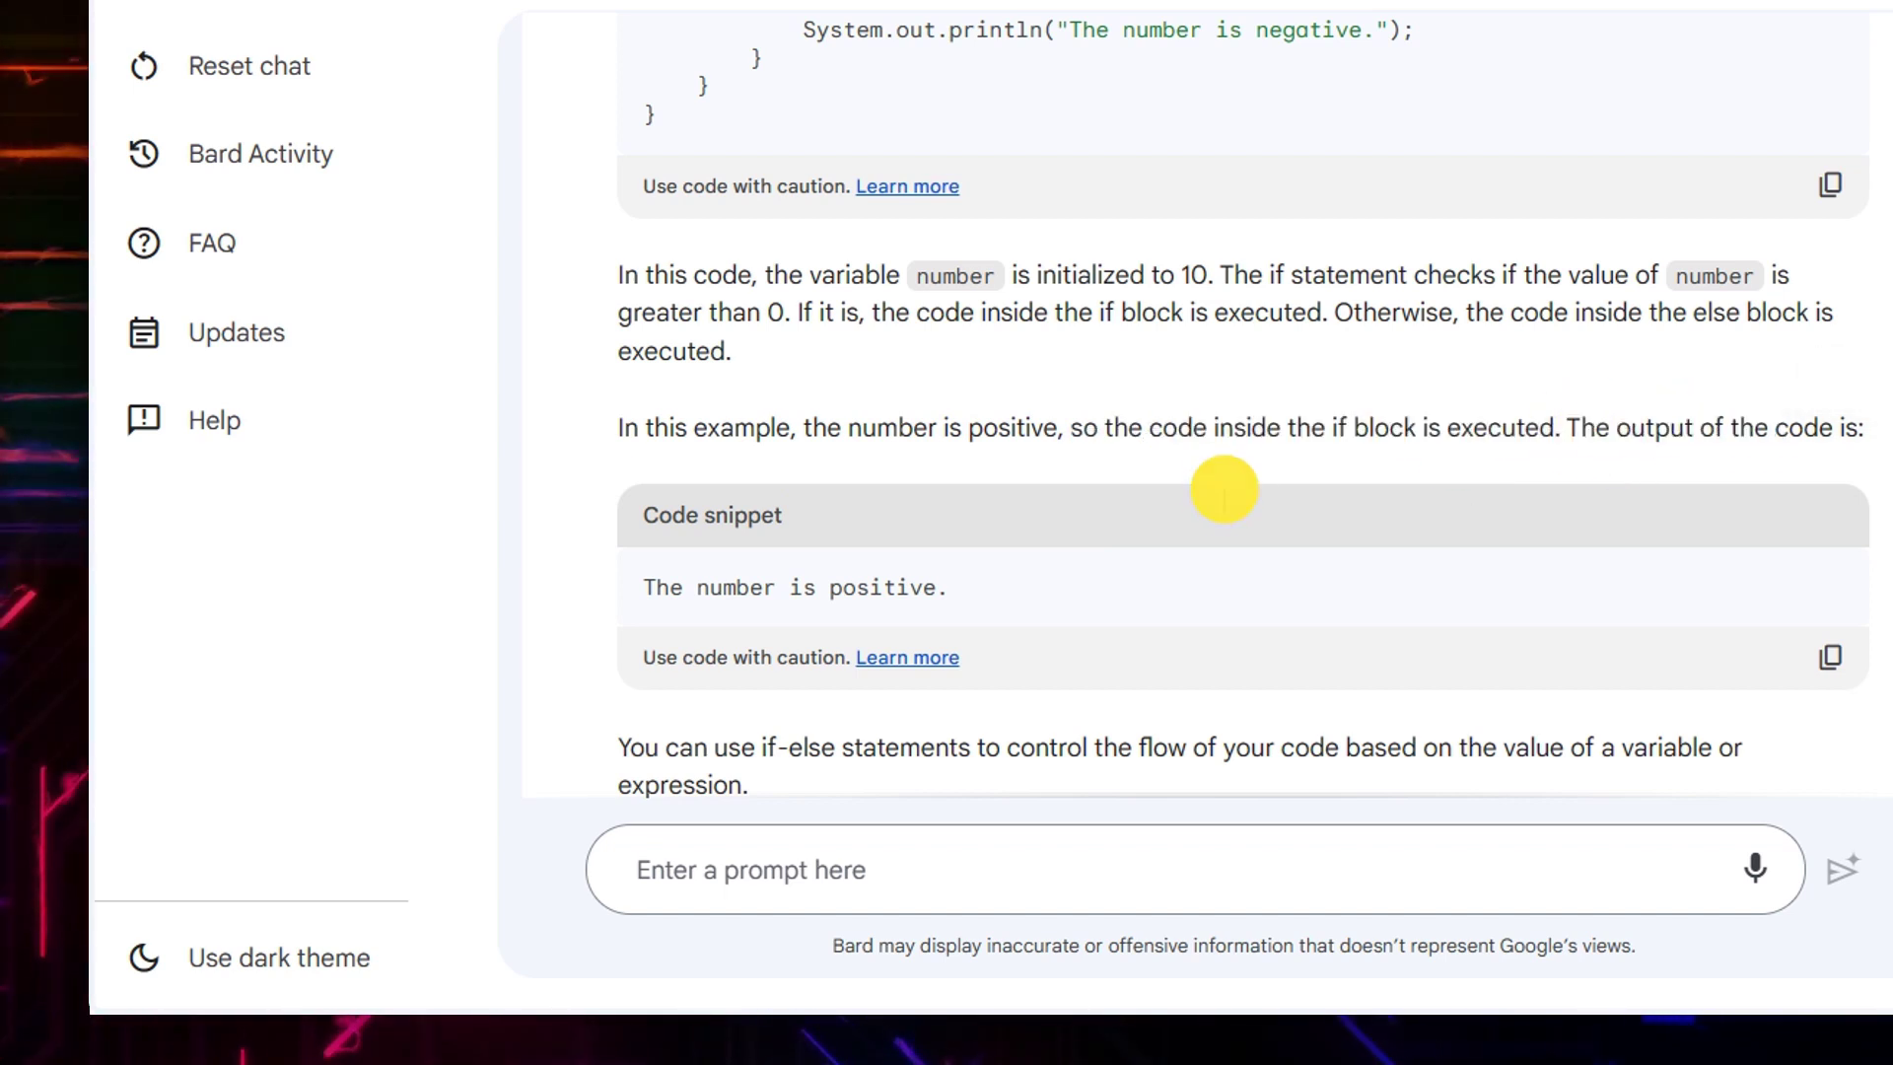
# - Return to Bard's Java code and highlight the if (number > 0) line and the print statement for a positive number
pyautogui.scroll(5, 833, 483)
pyautogui.moveTo(815, 444); pyautogui.dragTo(1380, 443)
pyautogui.moveTo(763, 416); pyautogui.dragTo(976, 418)
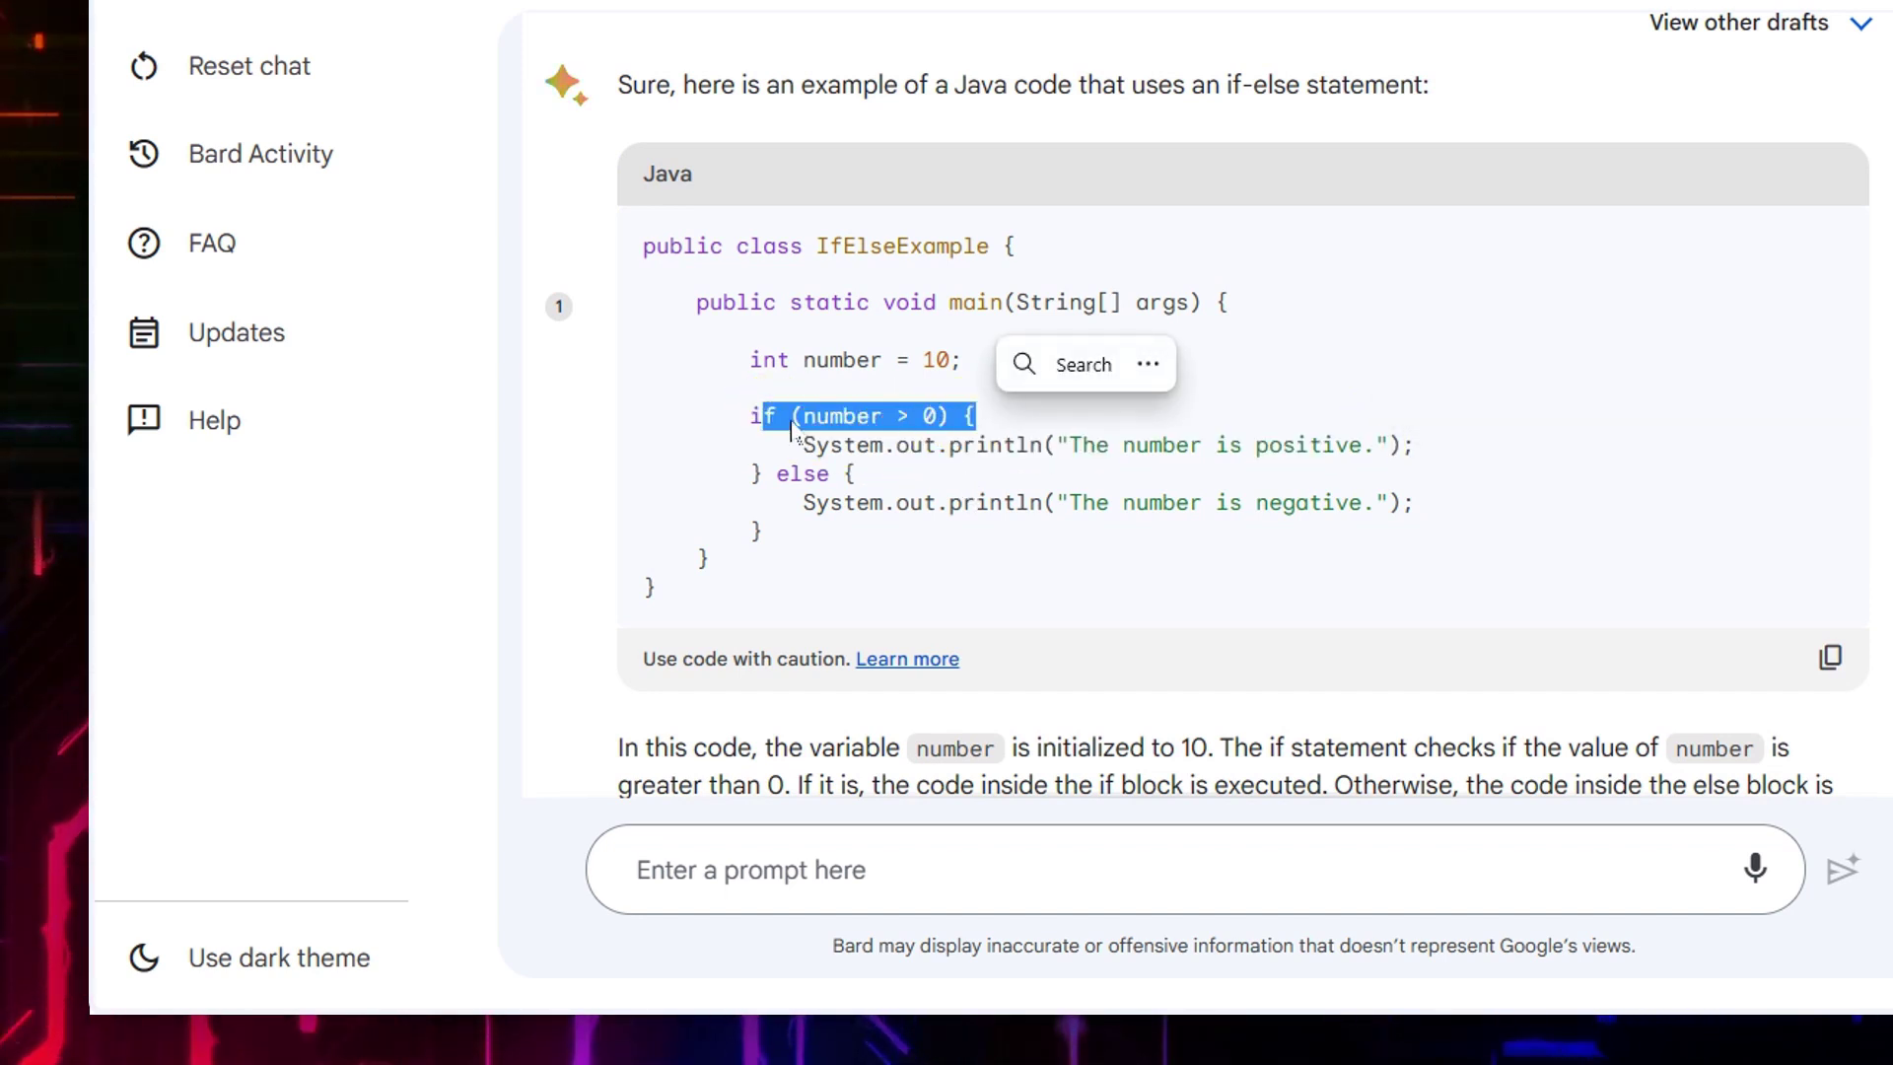
pyautogui.moveTo(789, 444); pyautogui.dragTo(1402, 444)
# - Highlight the text of Bard's output snippet and the start of the closing sentence on using if-else statements
pyautogui.scroll(-3, 1212, 767)
pyautogui.scroll(-1, 1212, 767)
pyautogui.click(1029, 664)
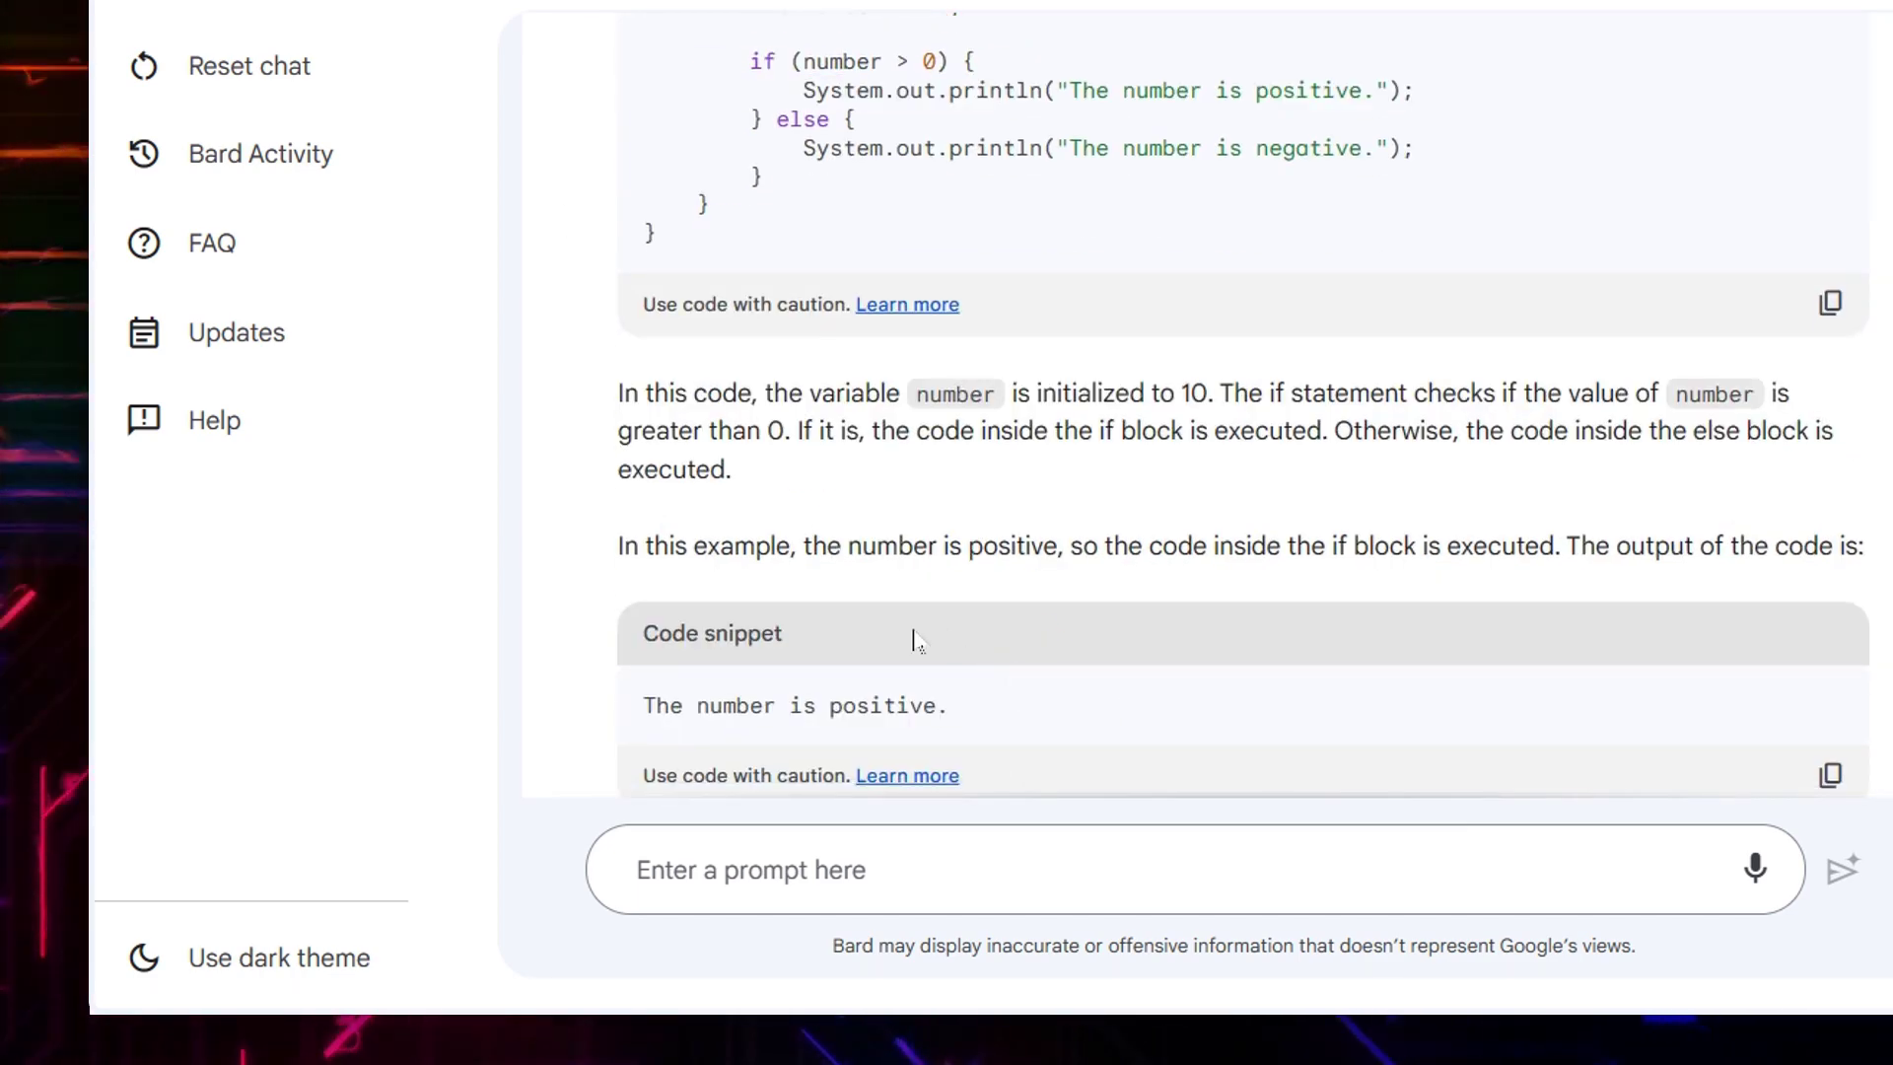
pyautogui.scroll(-2, 915, 639)
pyautogui.moveTo(655, 491); pyautogui.dragTo(949, 471)
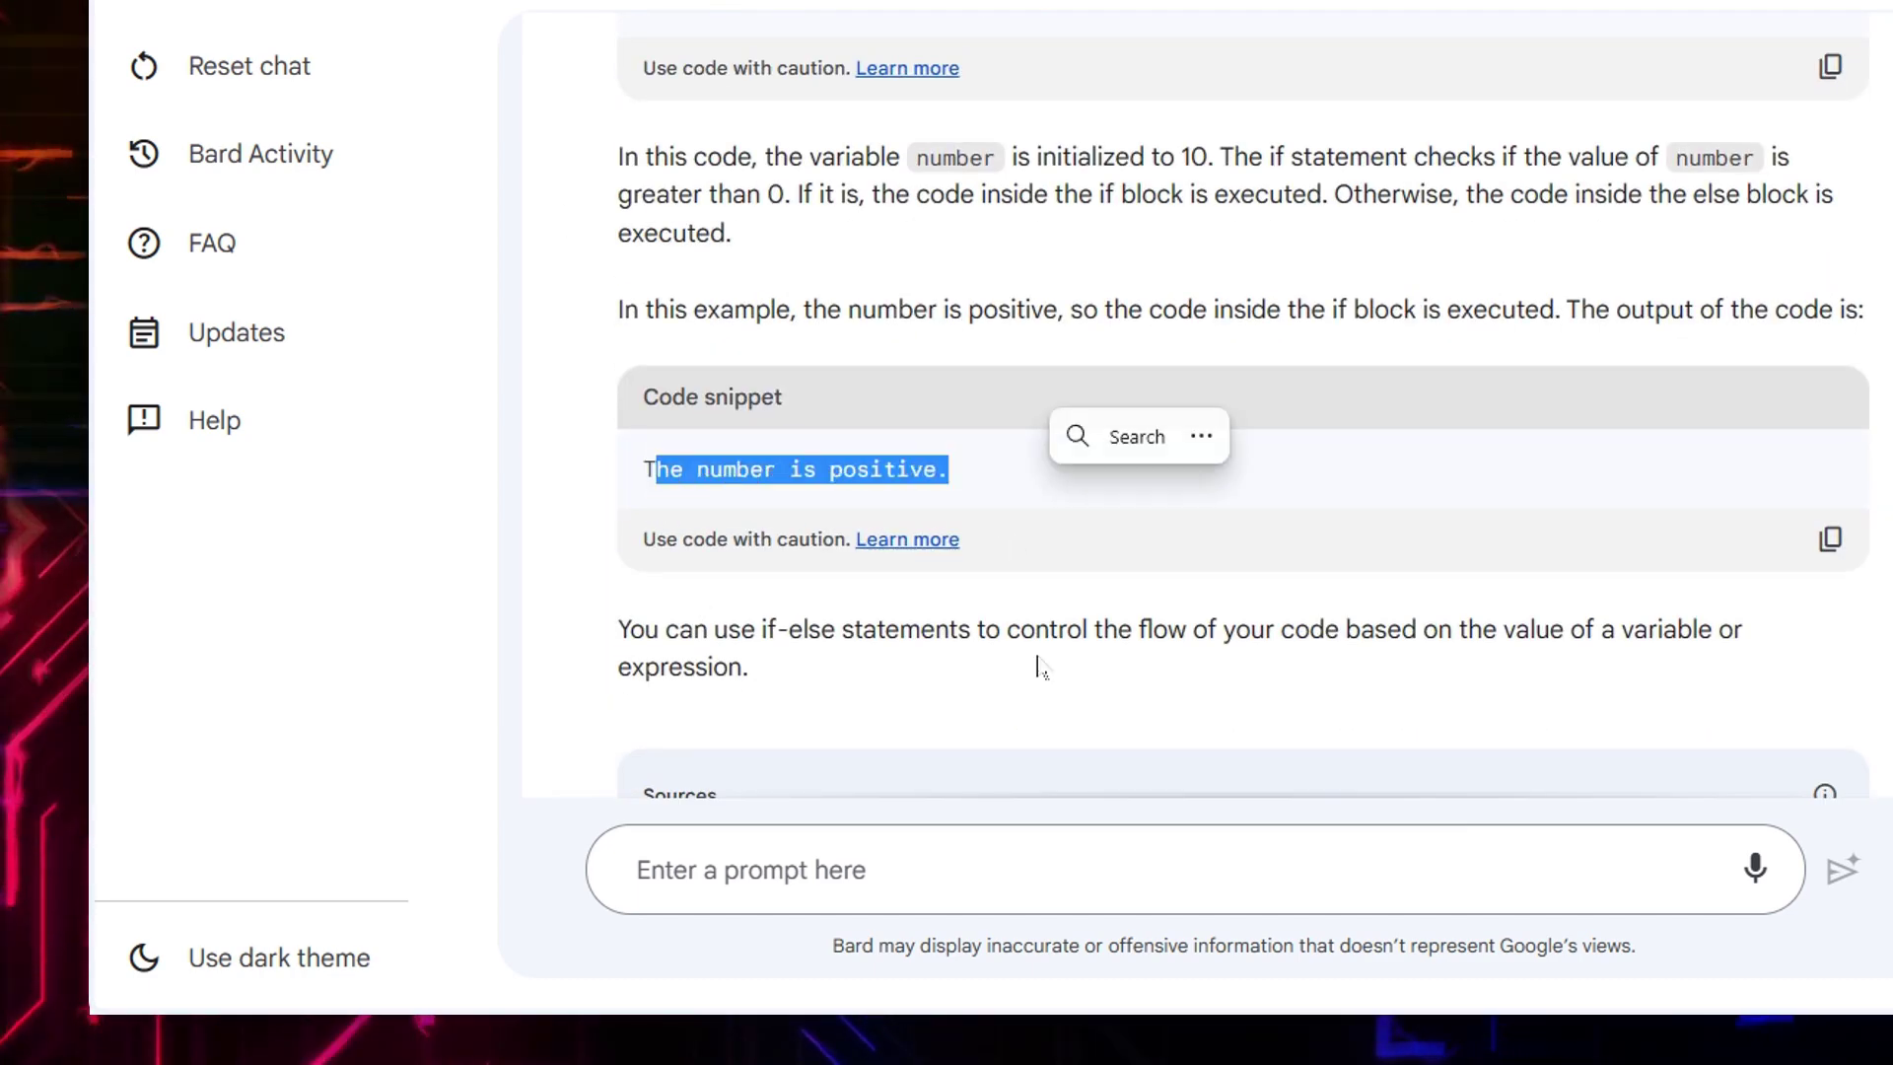
pyautogui.moveTo(1095, 629); pyautogui.dragTo(1105, 629)
pyautogui.scroll(-2, 899, 700)
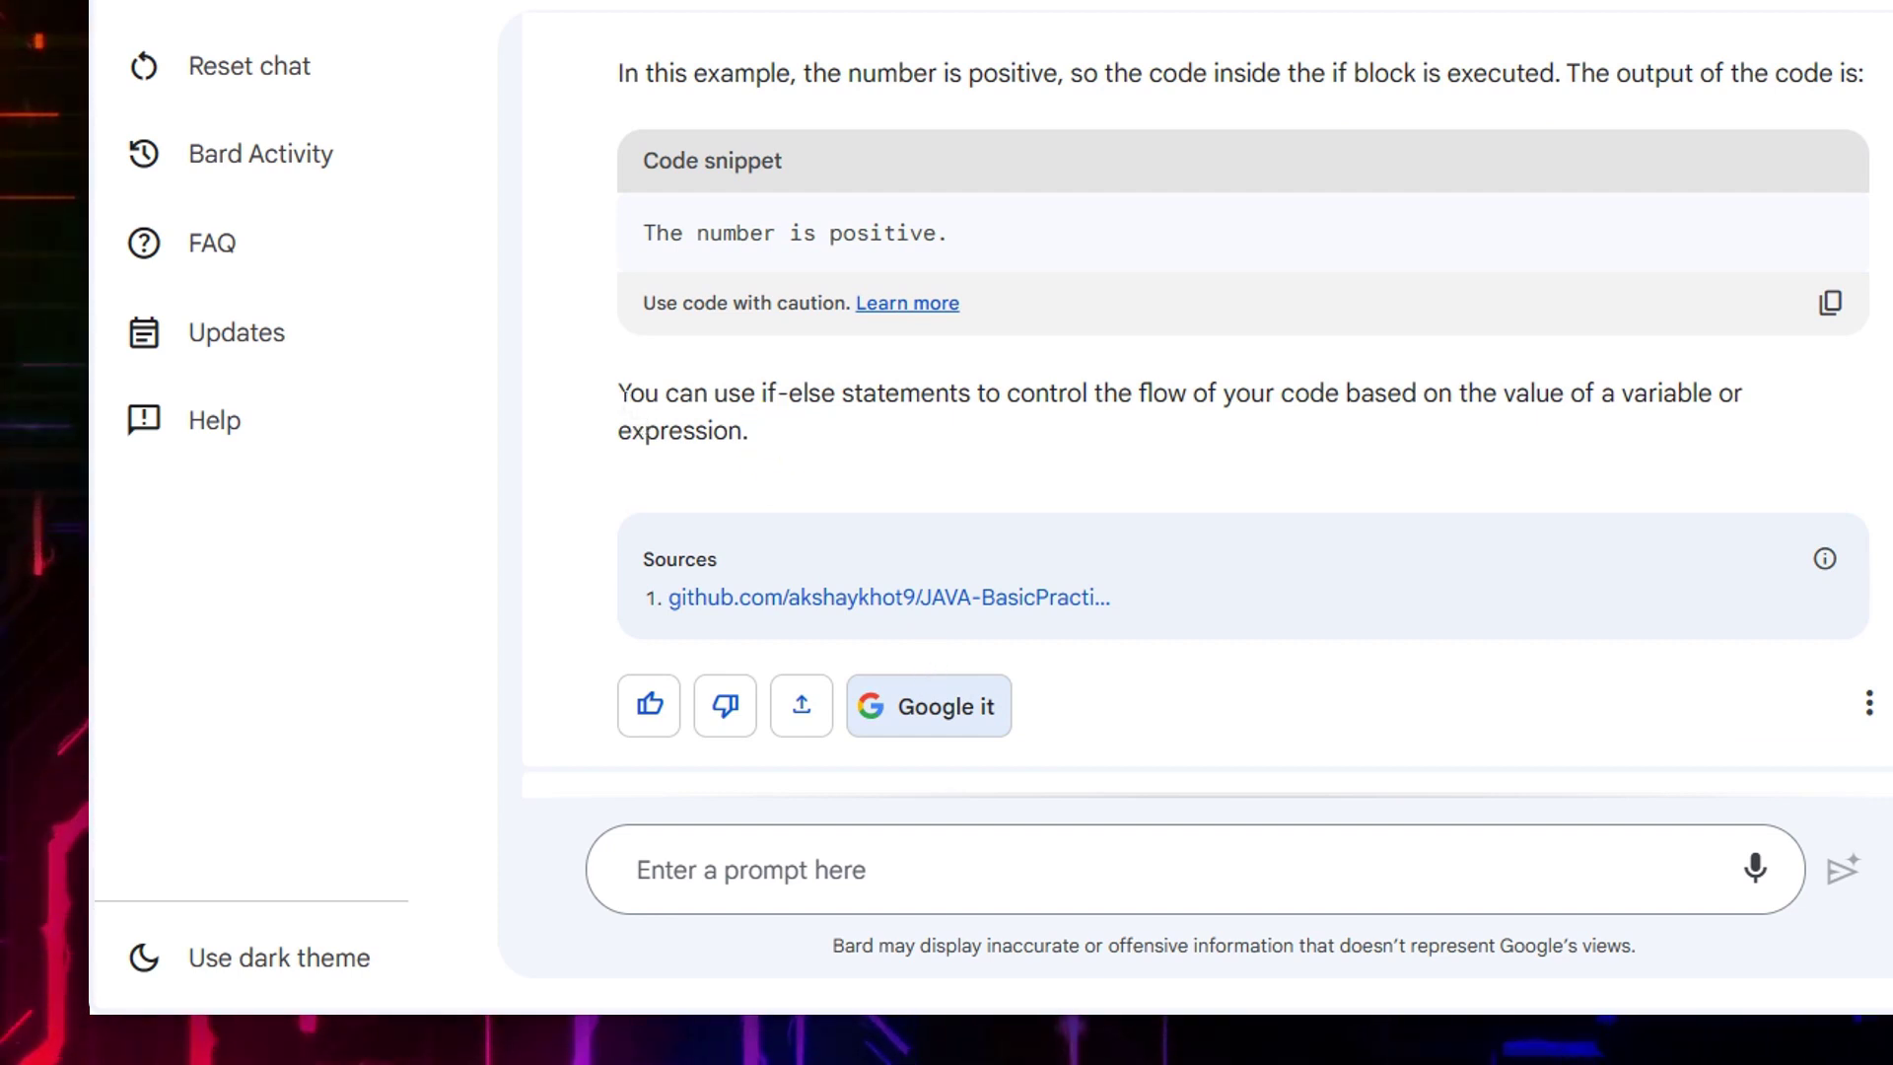
pyautogui.moveTo(620, 394); pyautogui.dragTo(943, 411)
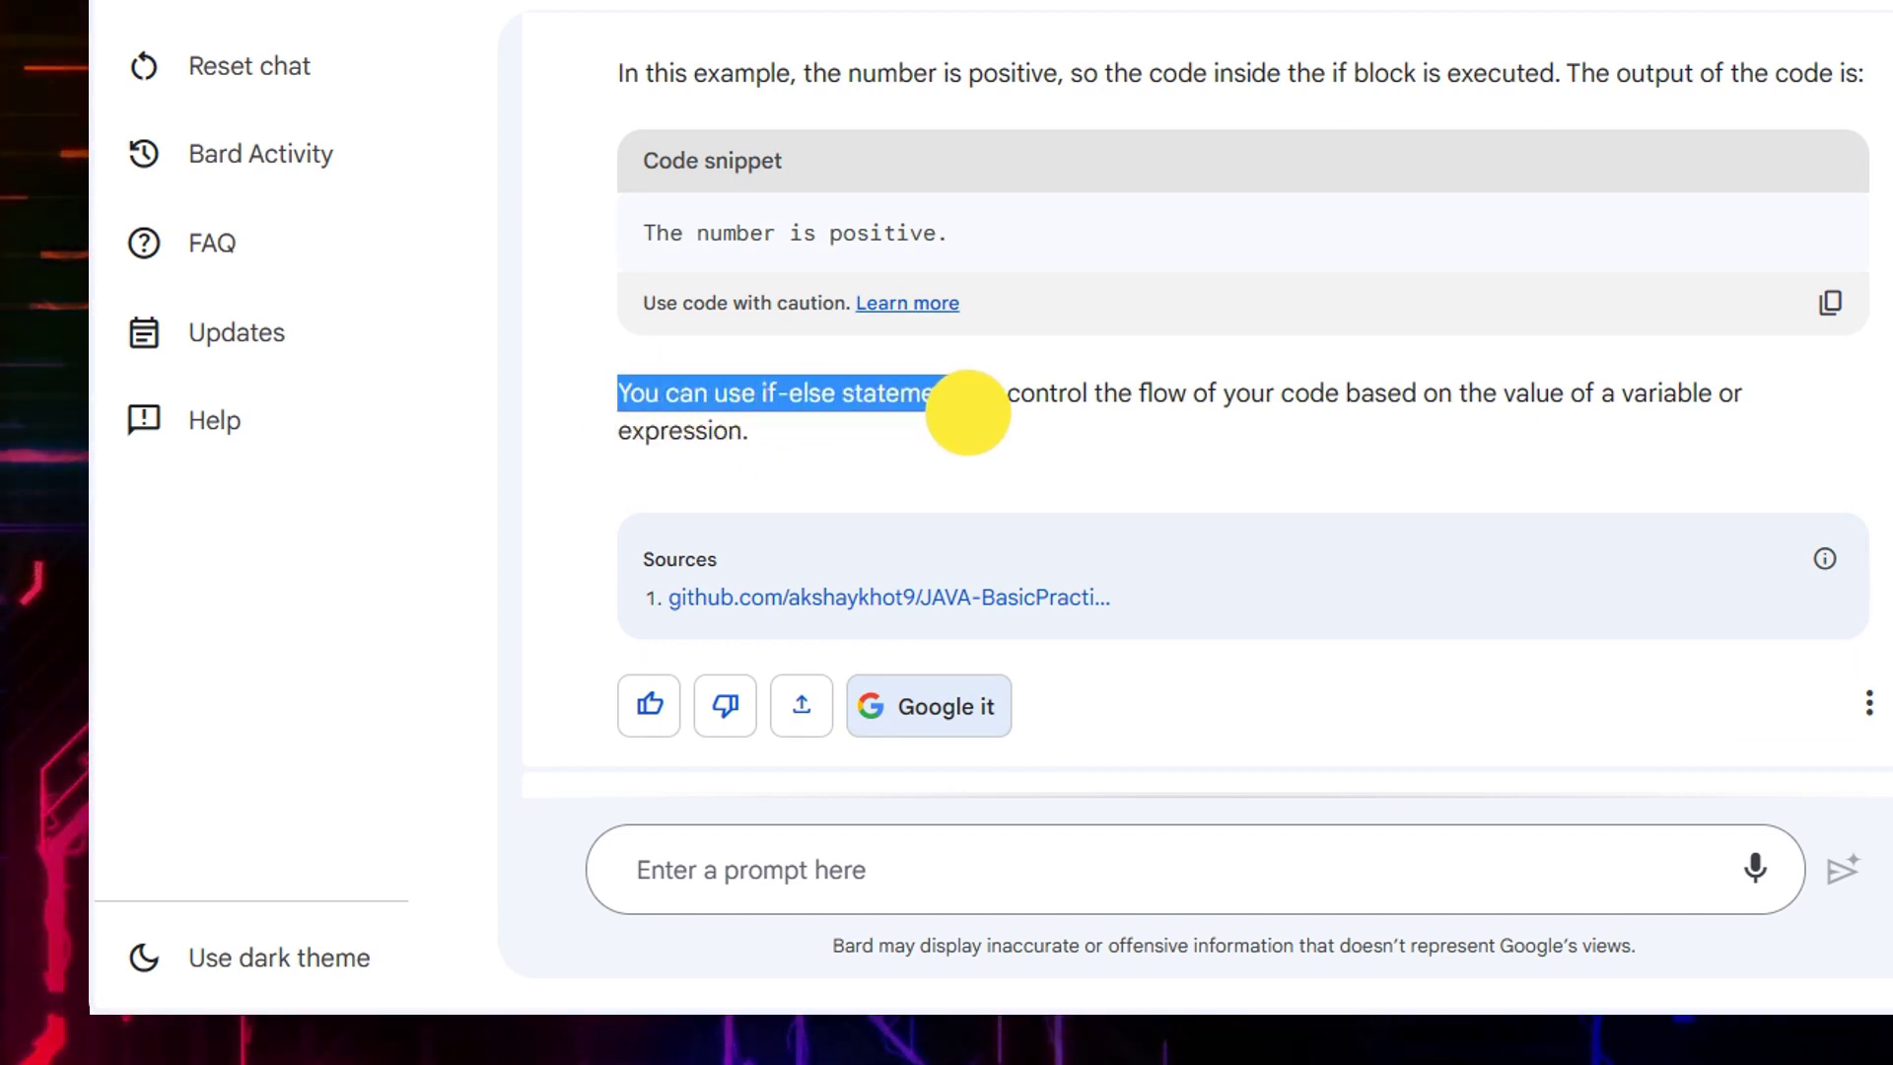
pyautogui.click(1083, 405)
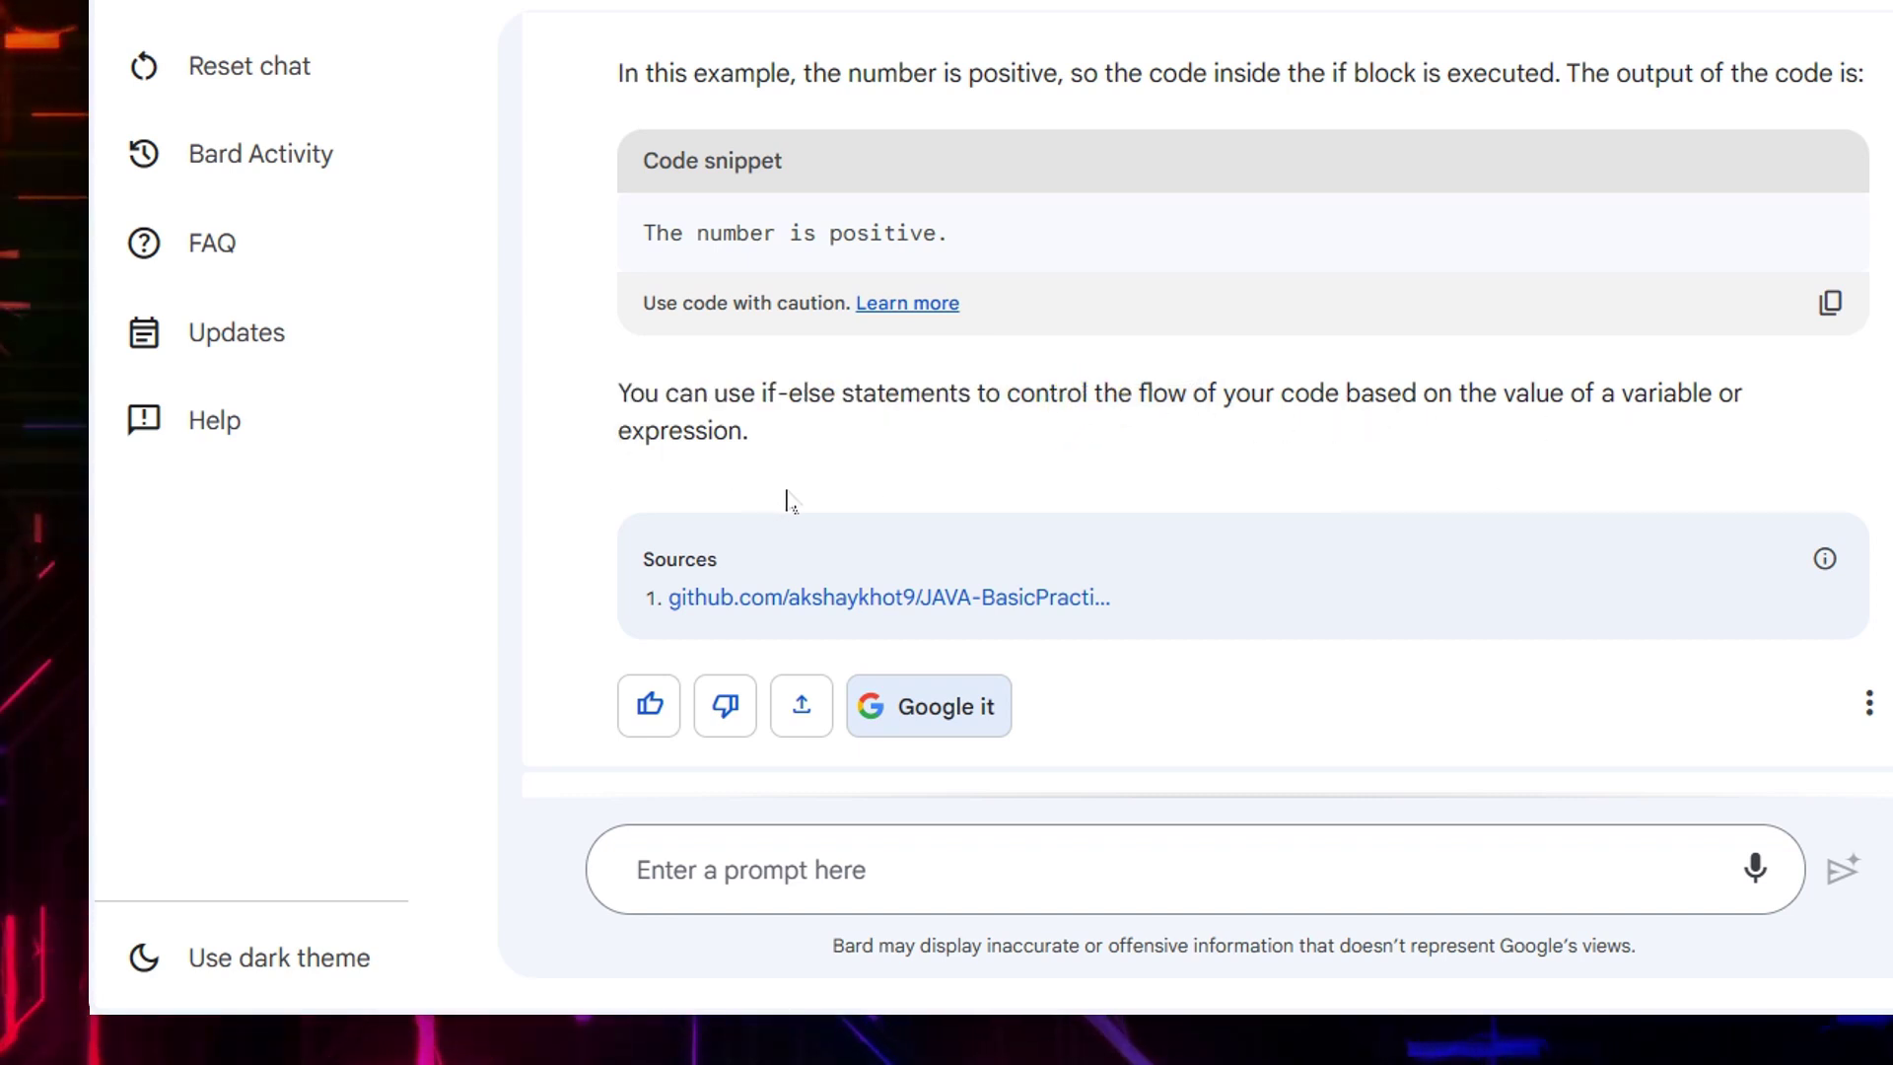
# - Review Bard's whole answer from prompt to output snippet, highlighting the code and its explanation together
pyautogui.scroll(12, 787, 498)
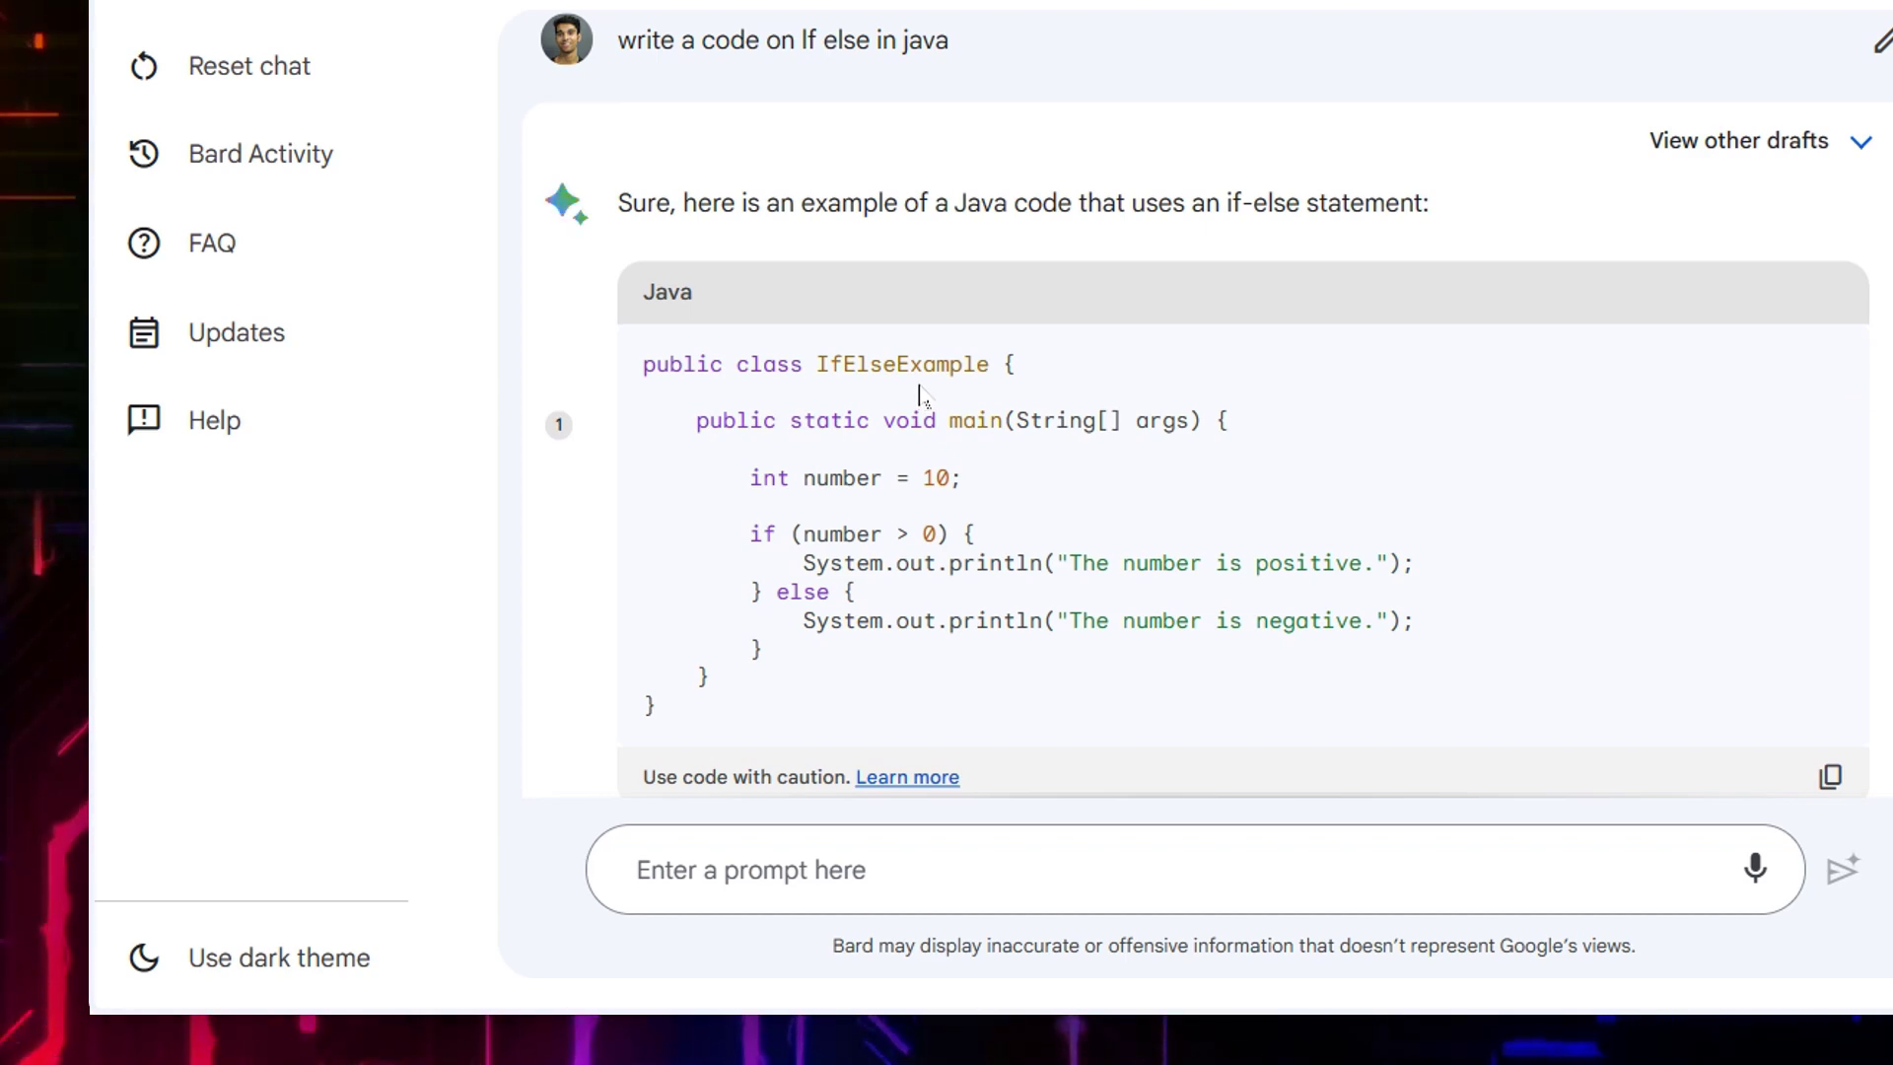
pyautogui.scroll(1, 924, 399)
pyautogui.scroll(-8, 927, 402)
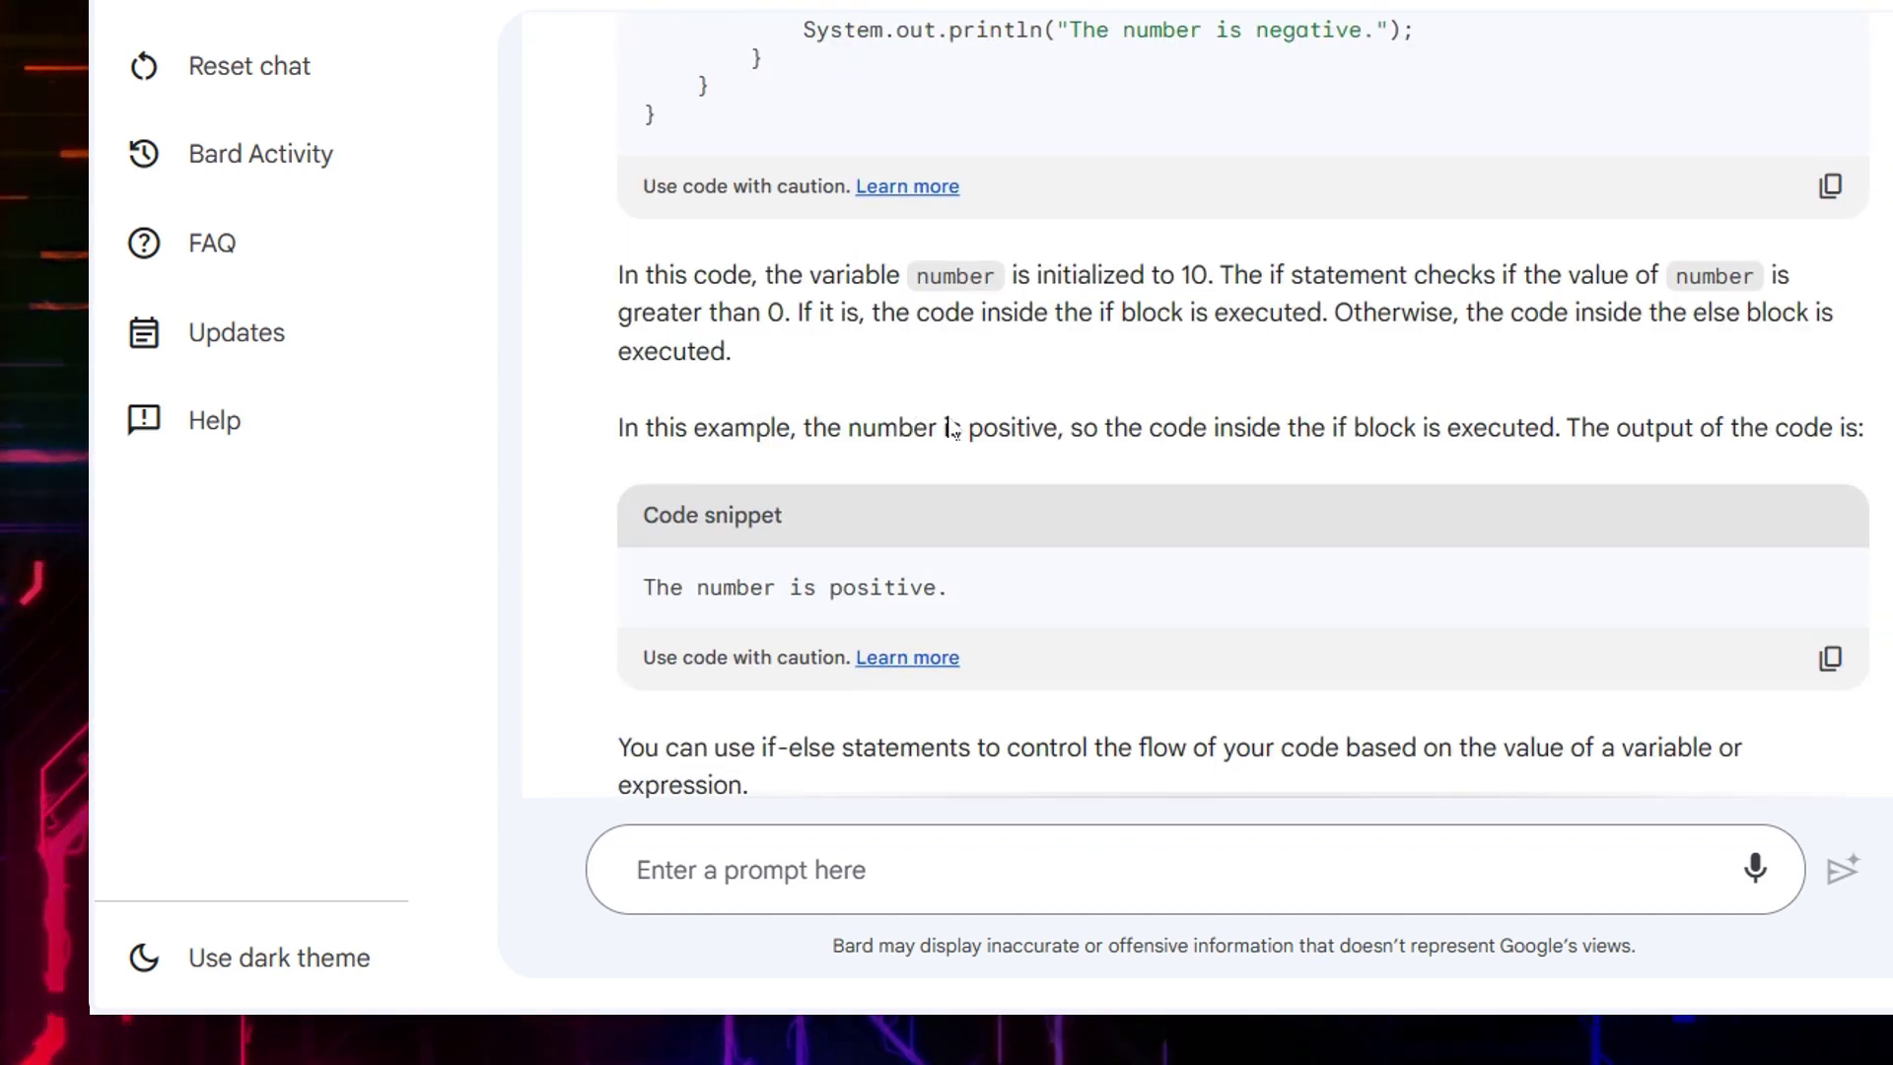
pyautogui.scroll(2, 947, 390)
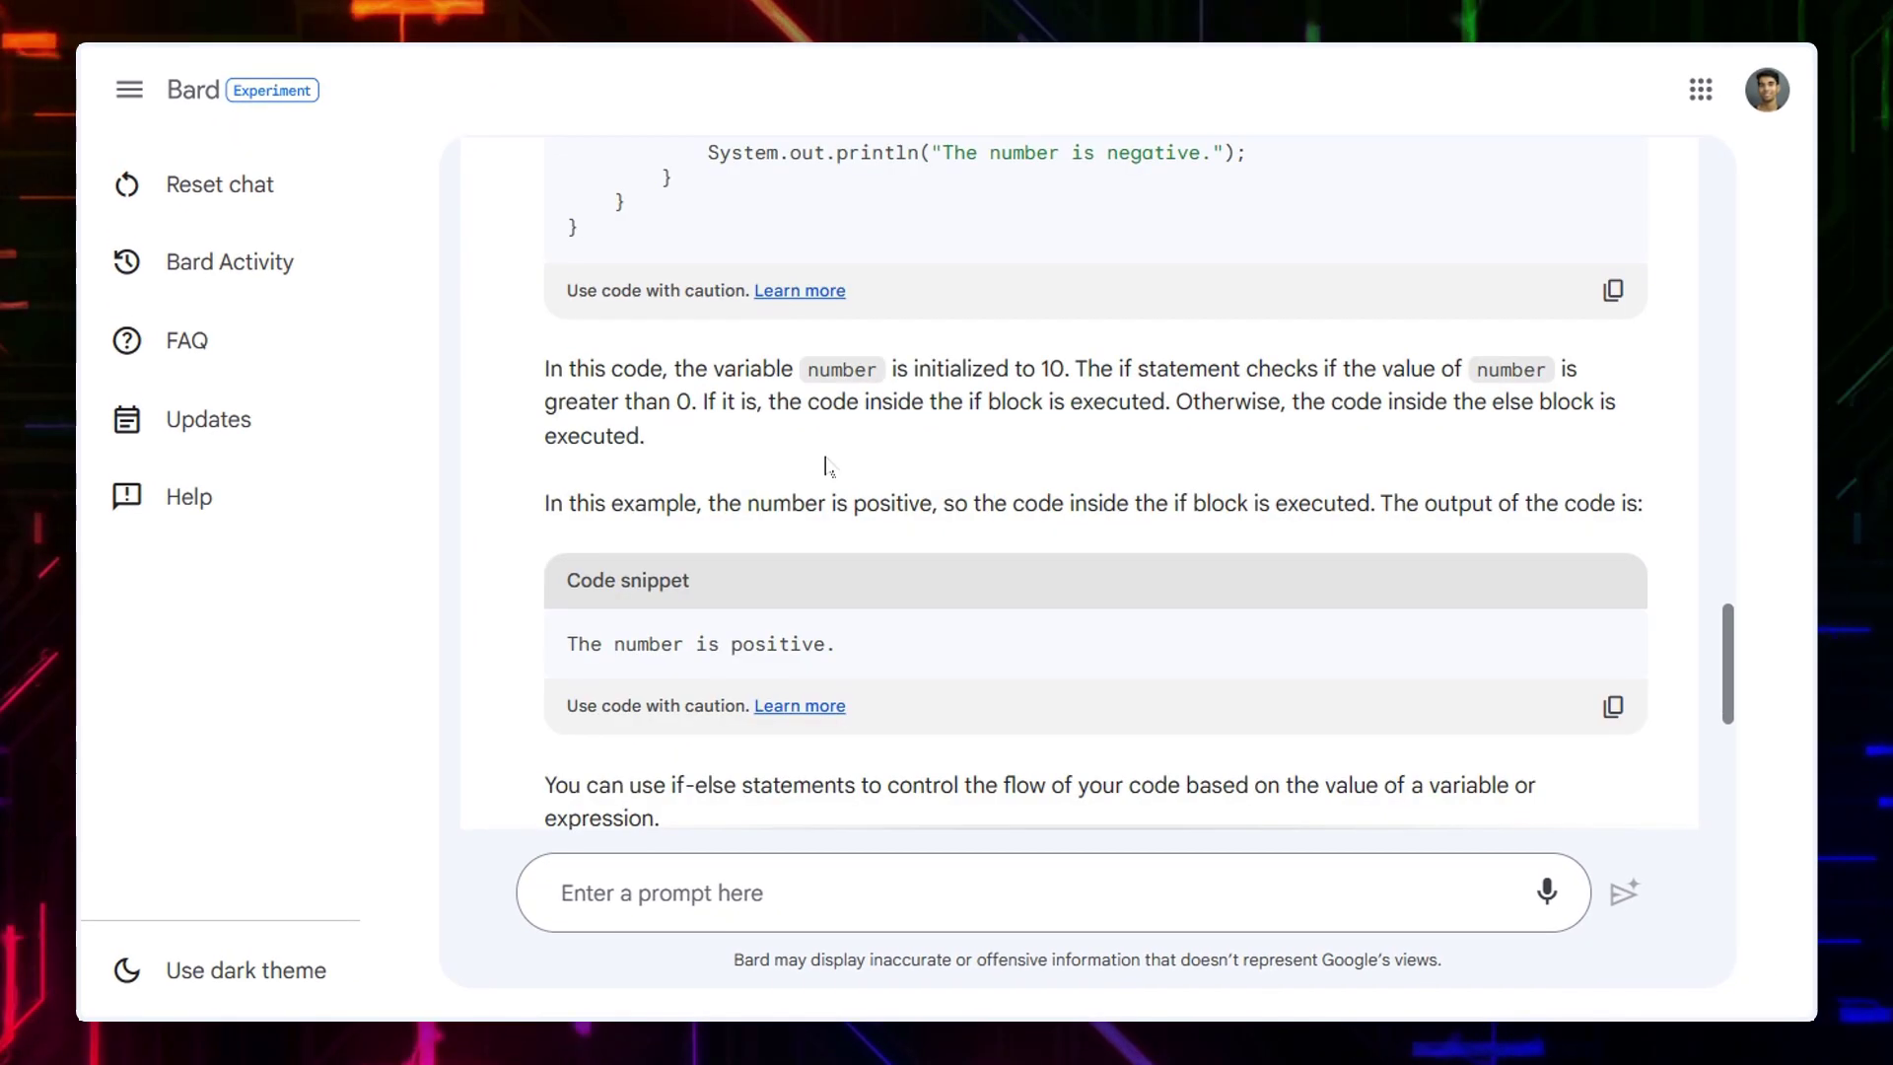
pyautogui.moveTo(570, 369); pyautogui.dragTo(1344, 706)
pyautogui.click(843, 533)
pyautogui.scroll(5, 843, 532)
pyautogui.scroll(-3, 845, 508)
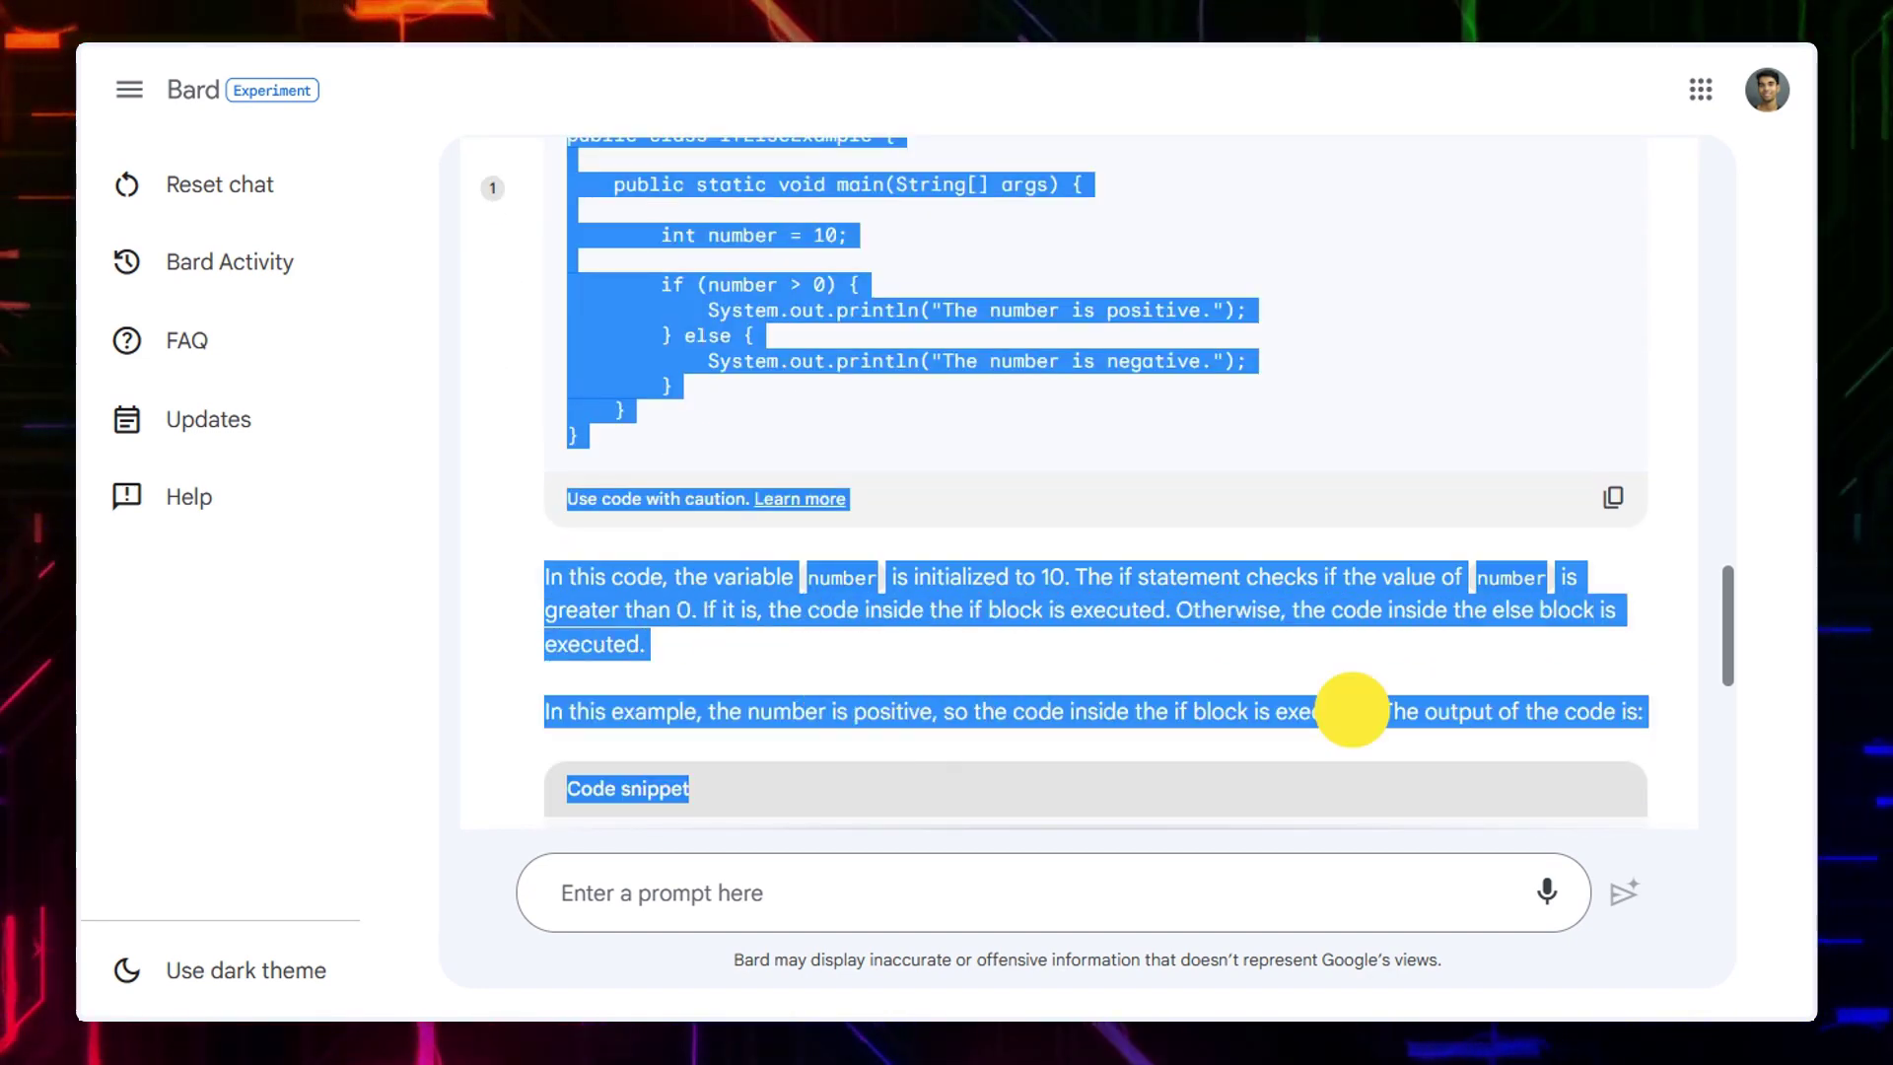
pyautogui.click(1228, 710)
pyautogui.scroll(1, 1228, 710)
pyautogui.scroll(2, 815, 399)
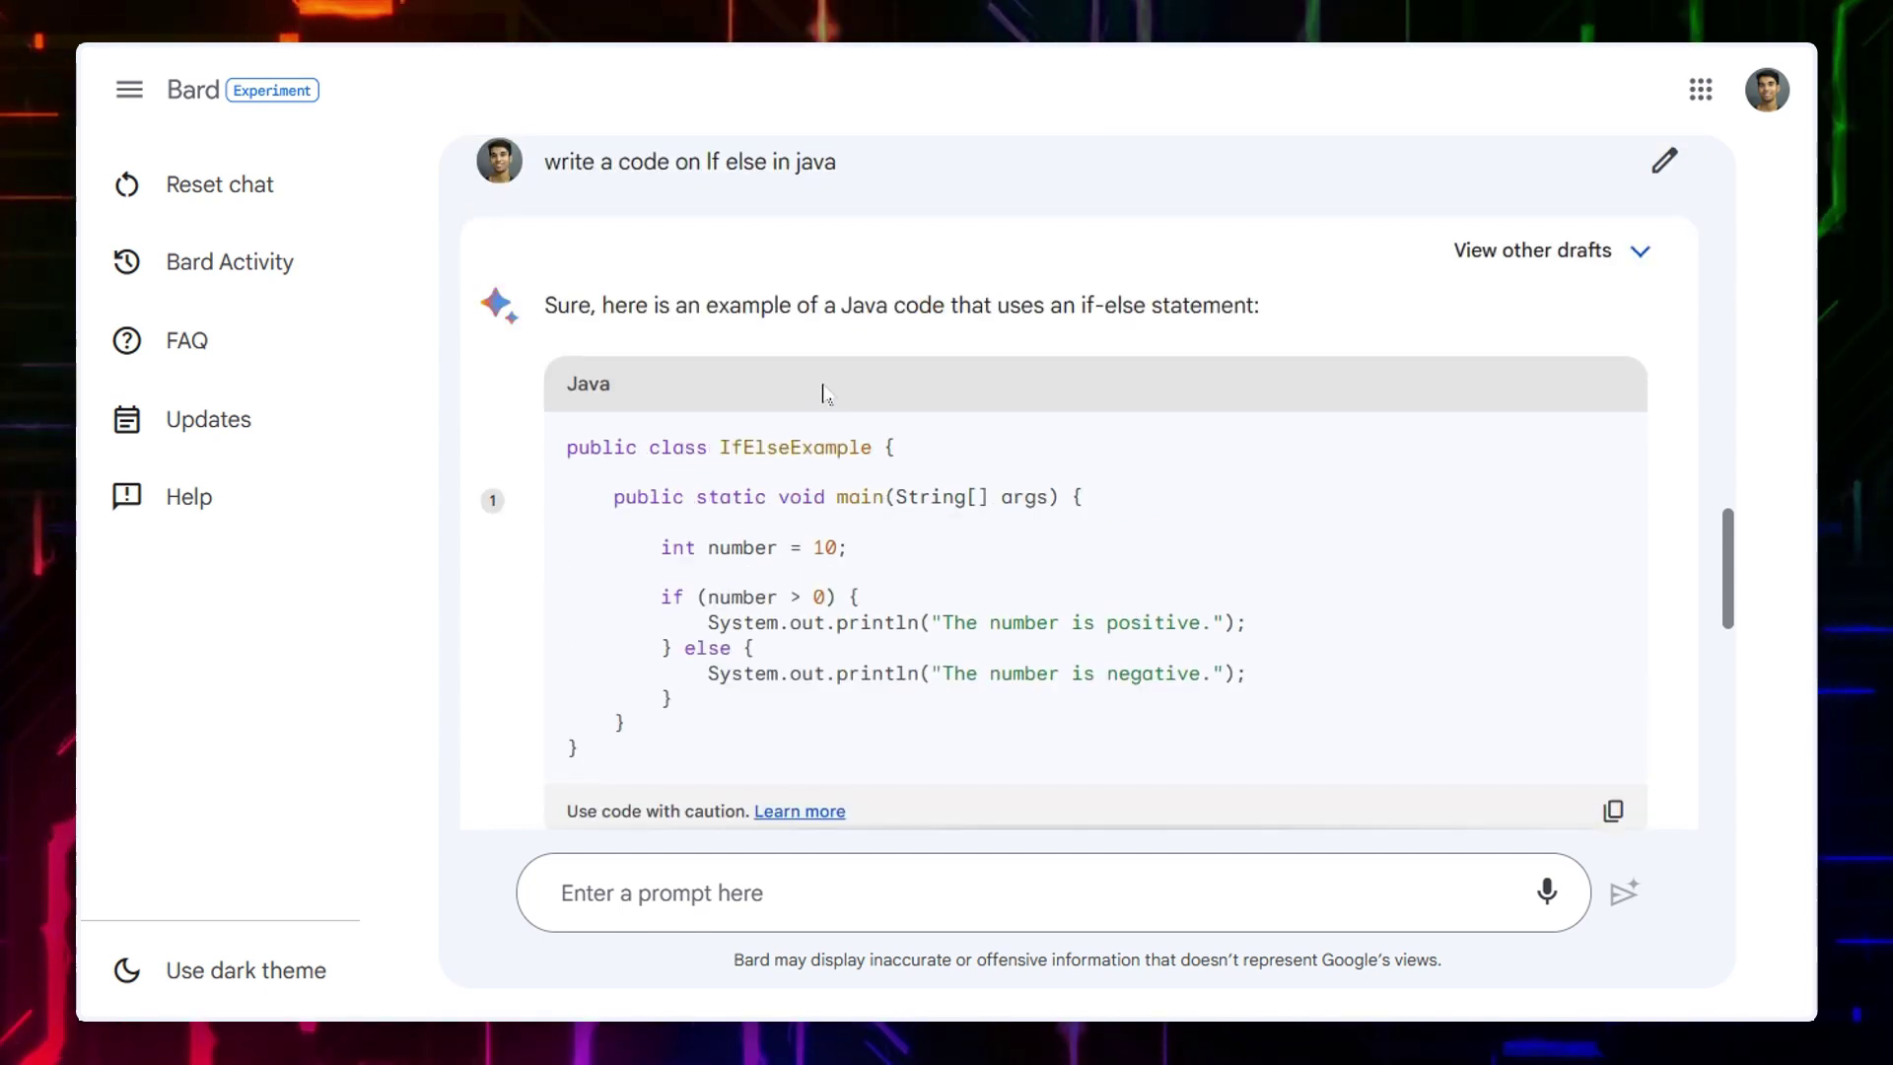
pyautogui.scroll(-2, 888, 616)
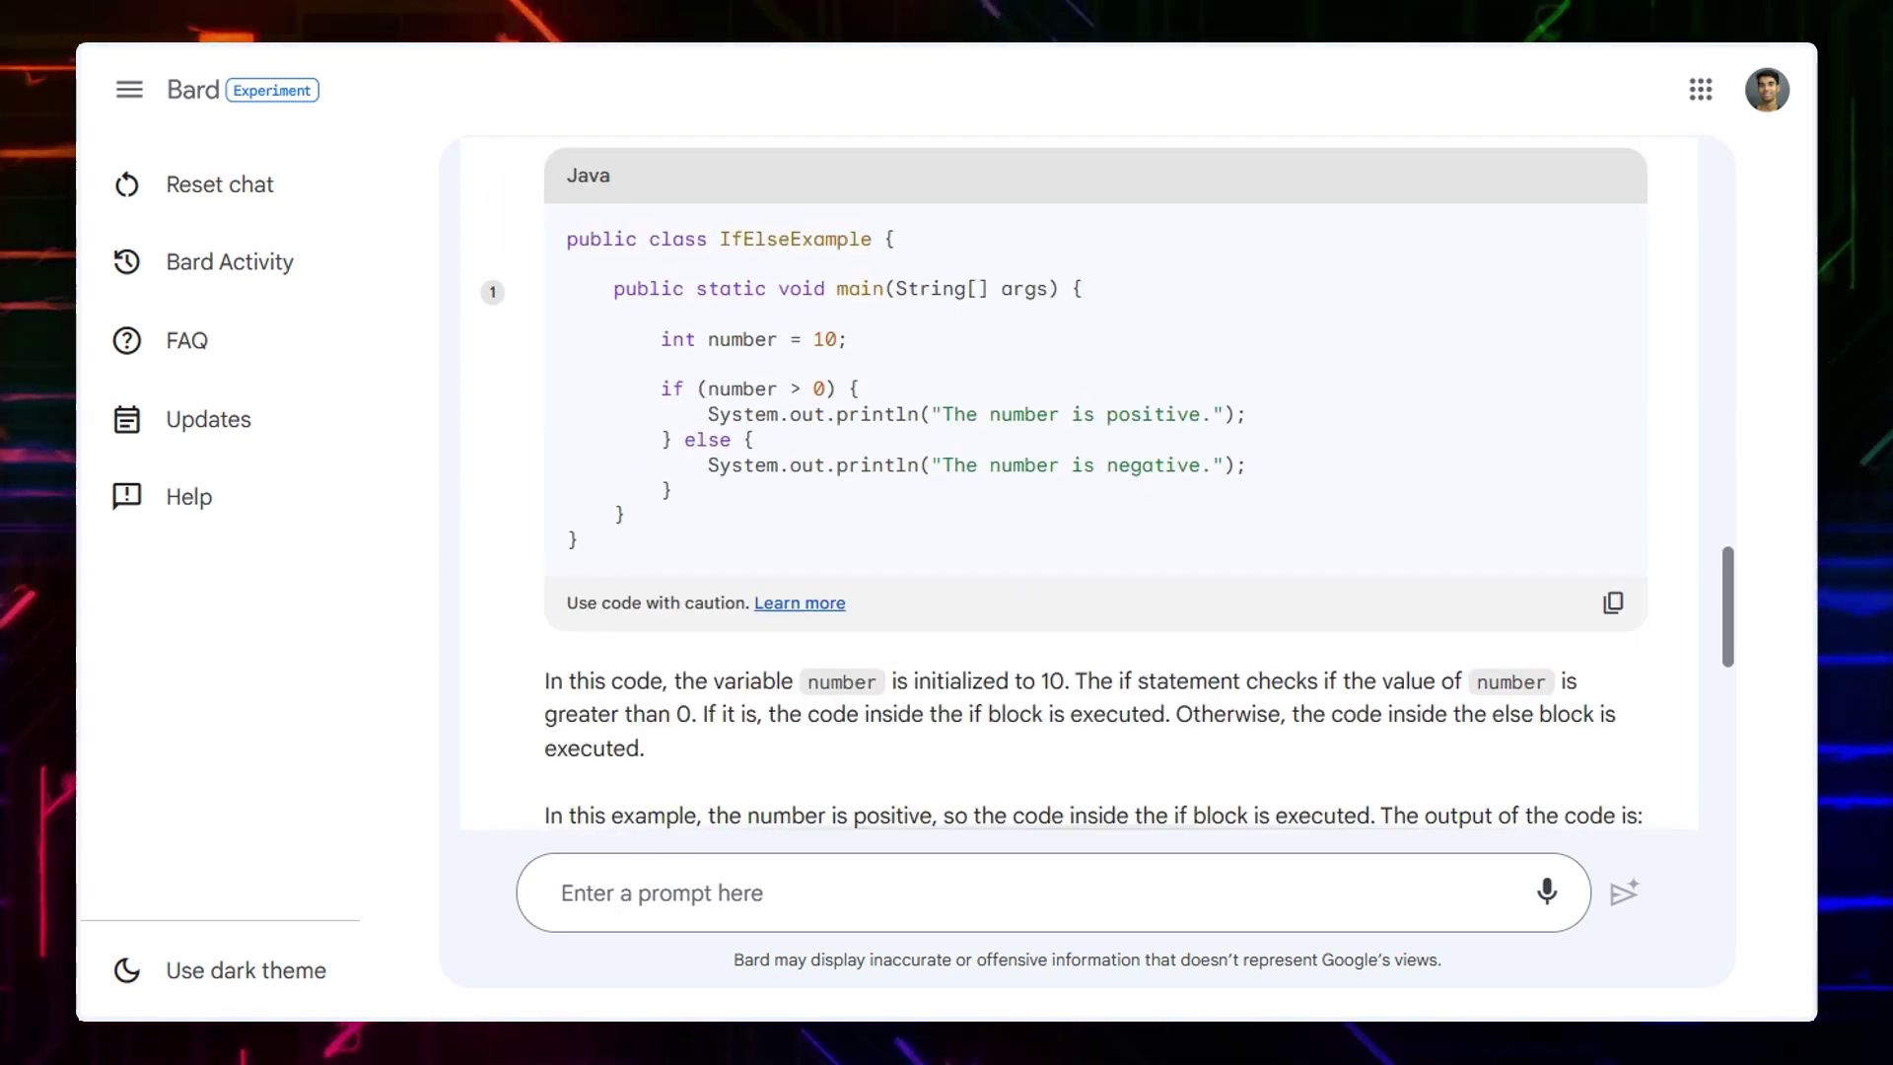
# - Switch to Bing Chat and review its answer to the same if-else prompt, highlighting the Java code
pyautogui.hotkey('alt', 'Tab')
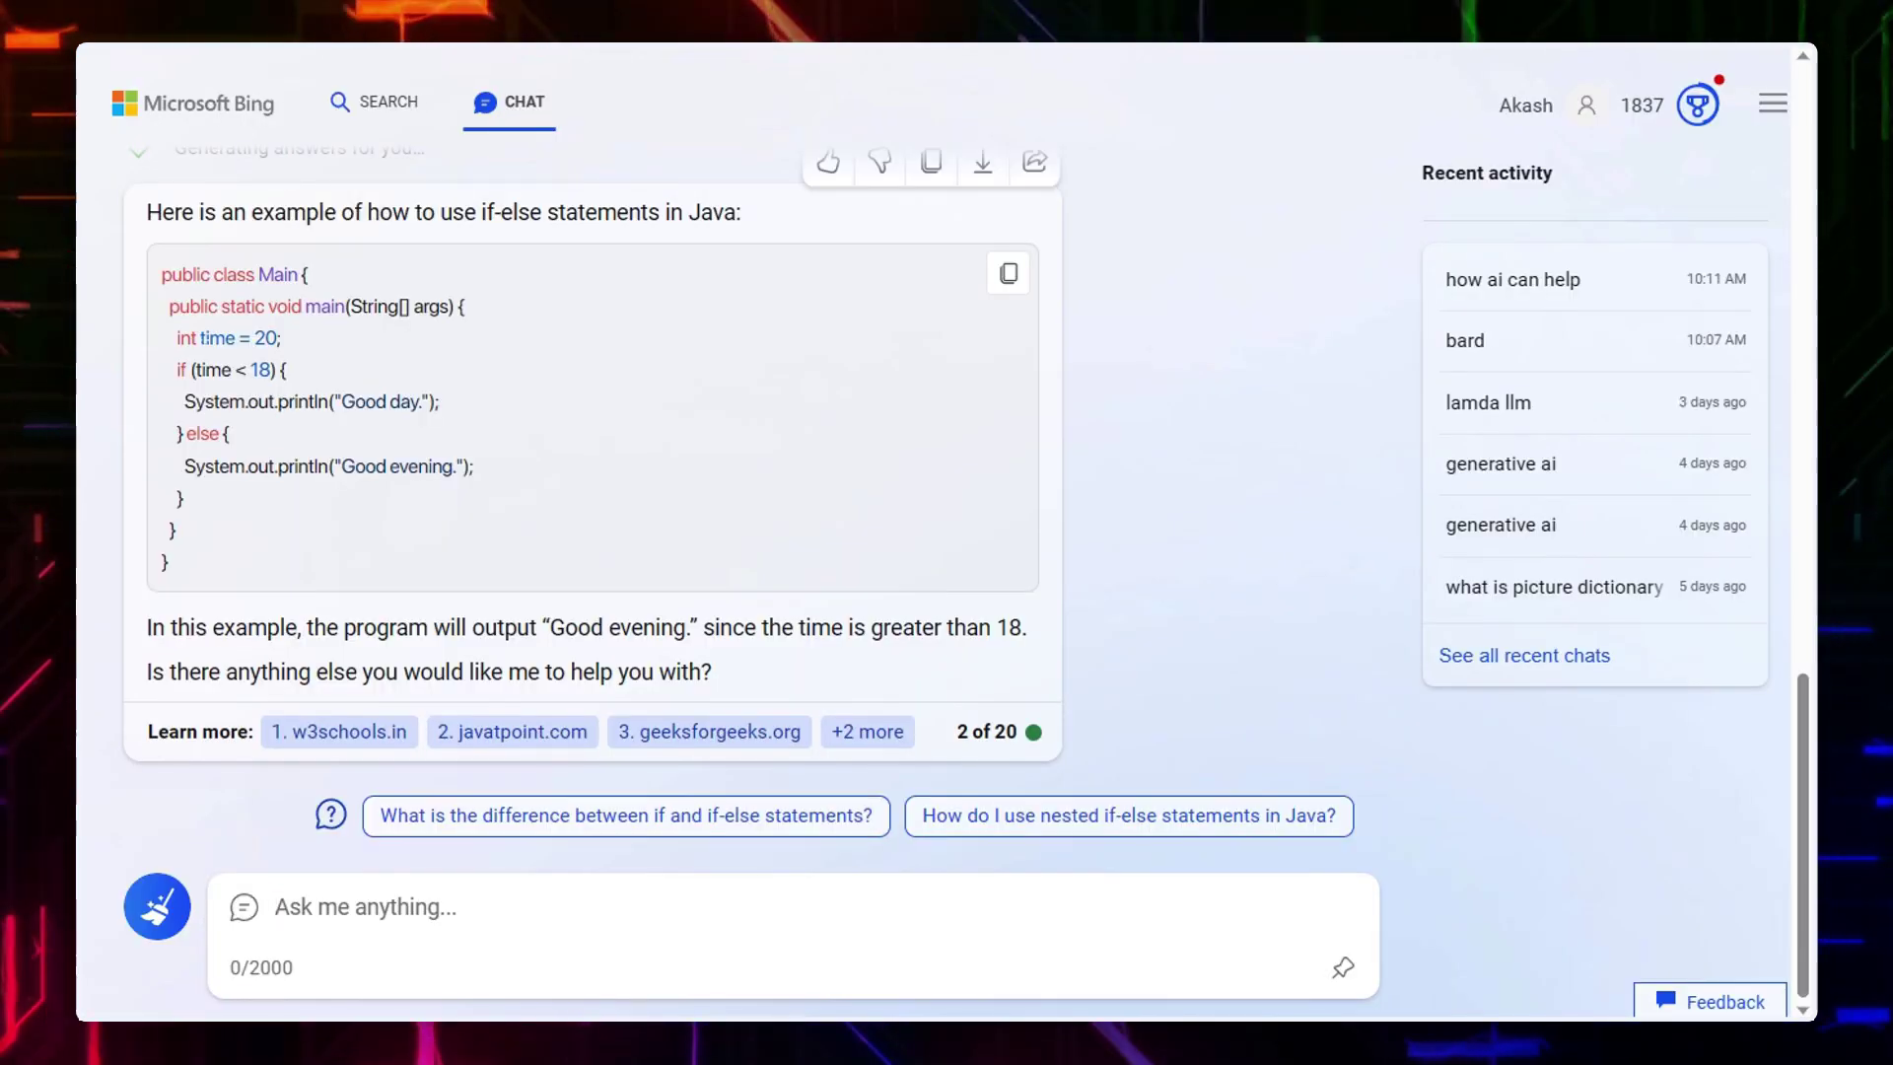
pyautogui.scroll(4, 589, 409)
pyautogui.scroll(-2, 1301, 300)
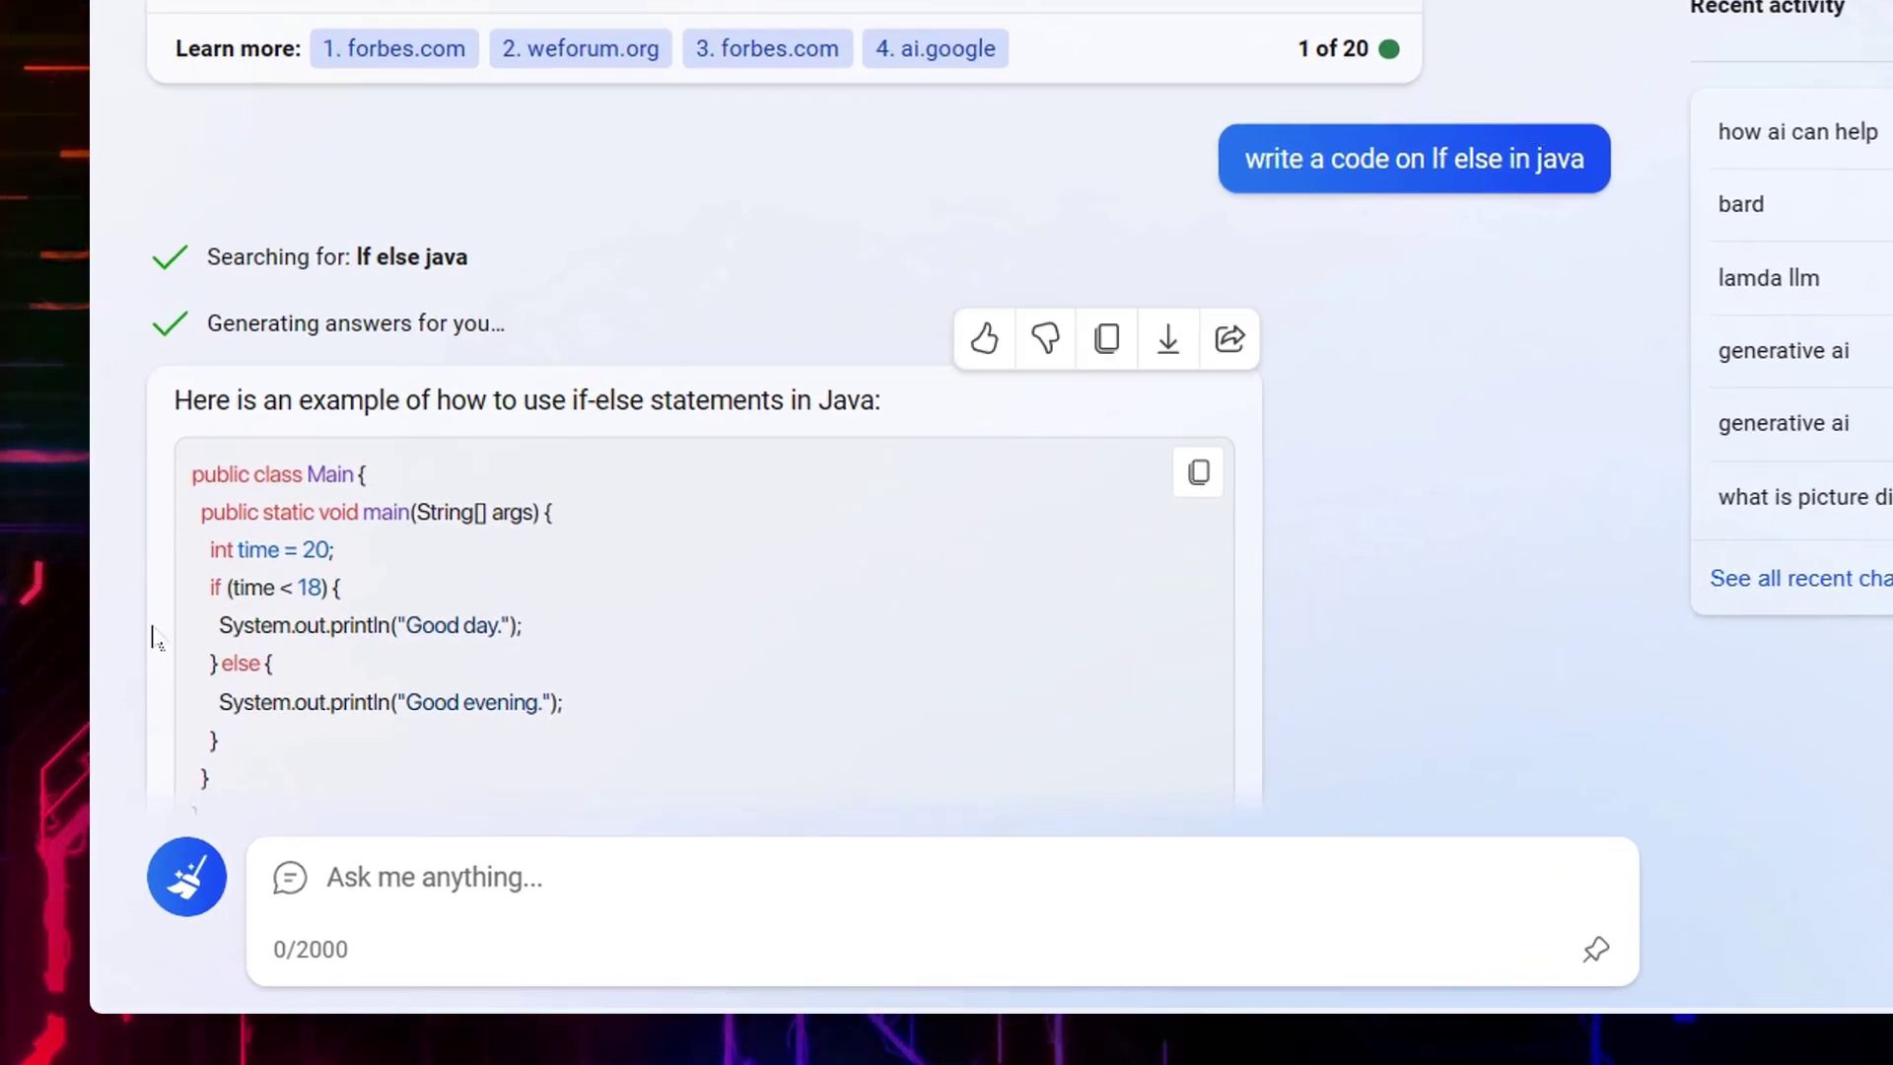
pyautogui.scroll(-4, 690, 493)
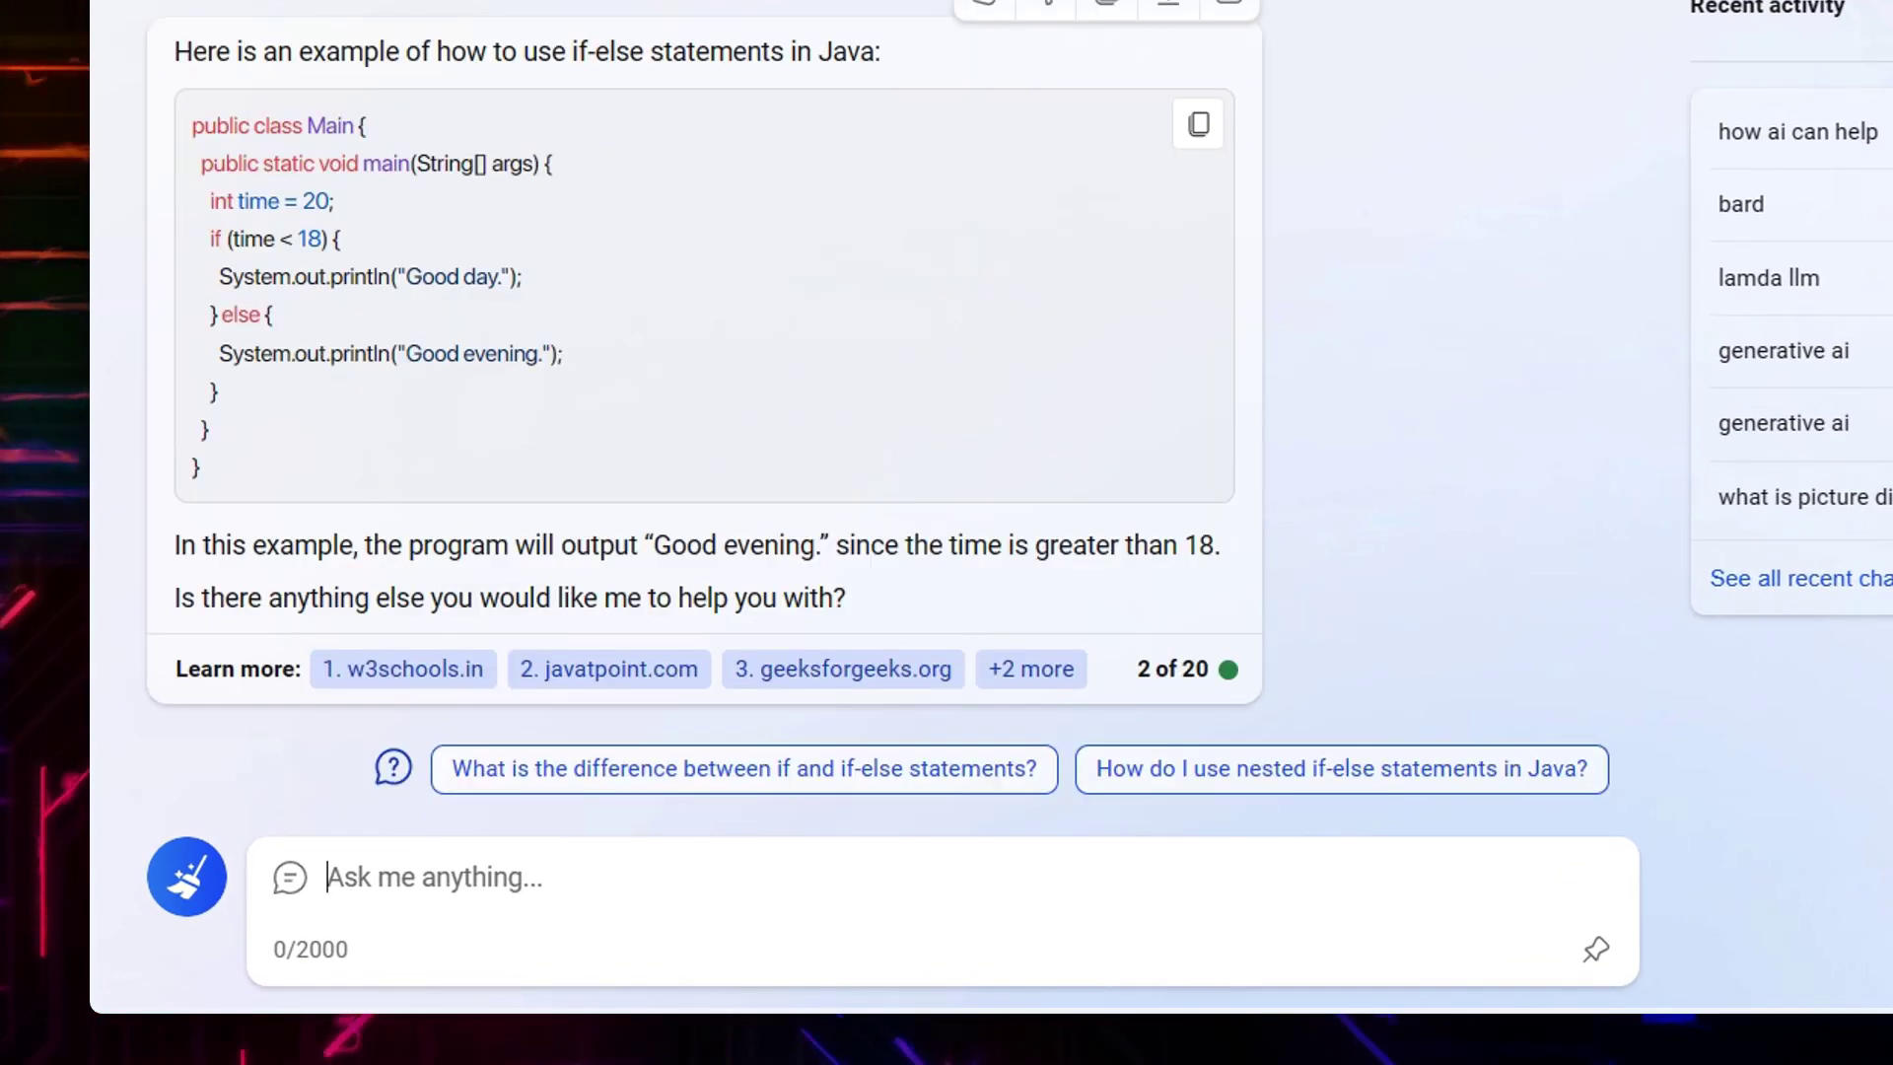
pyautogui.moveTo(194, 125); pyautogui.dragTo(287, 402)
pyautogui.click(826, 262)
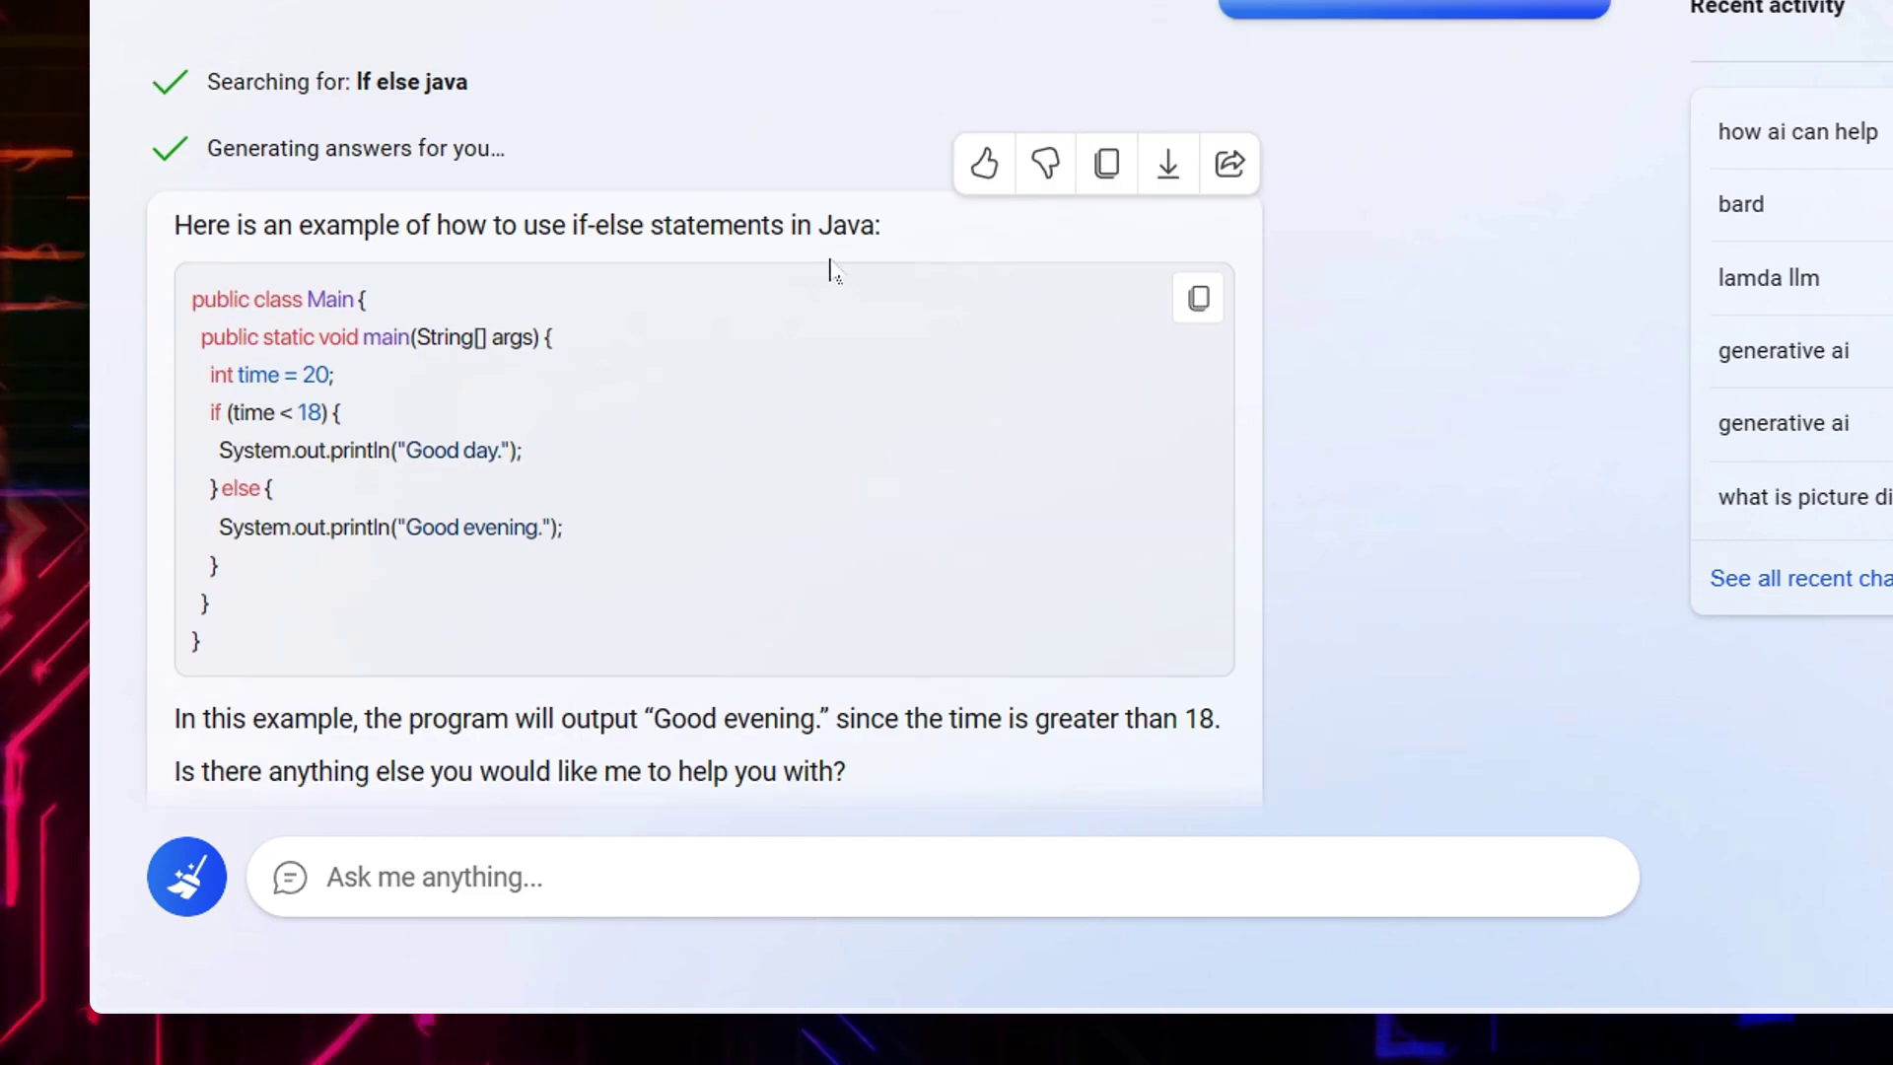
# - Highlight the "Good day." print statement in Bing's Java code
pyautogui.click(231, 267)
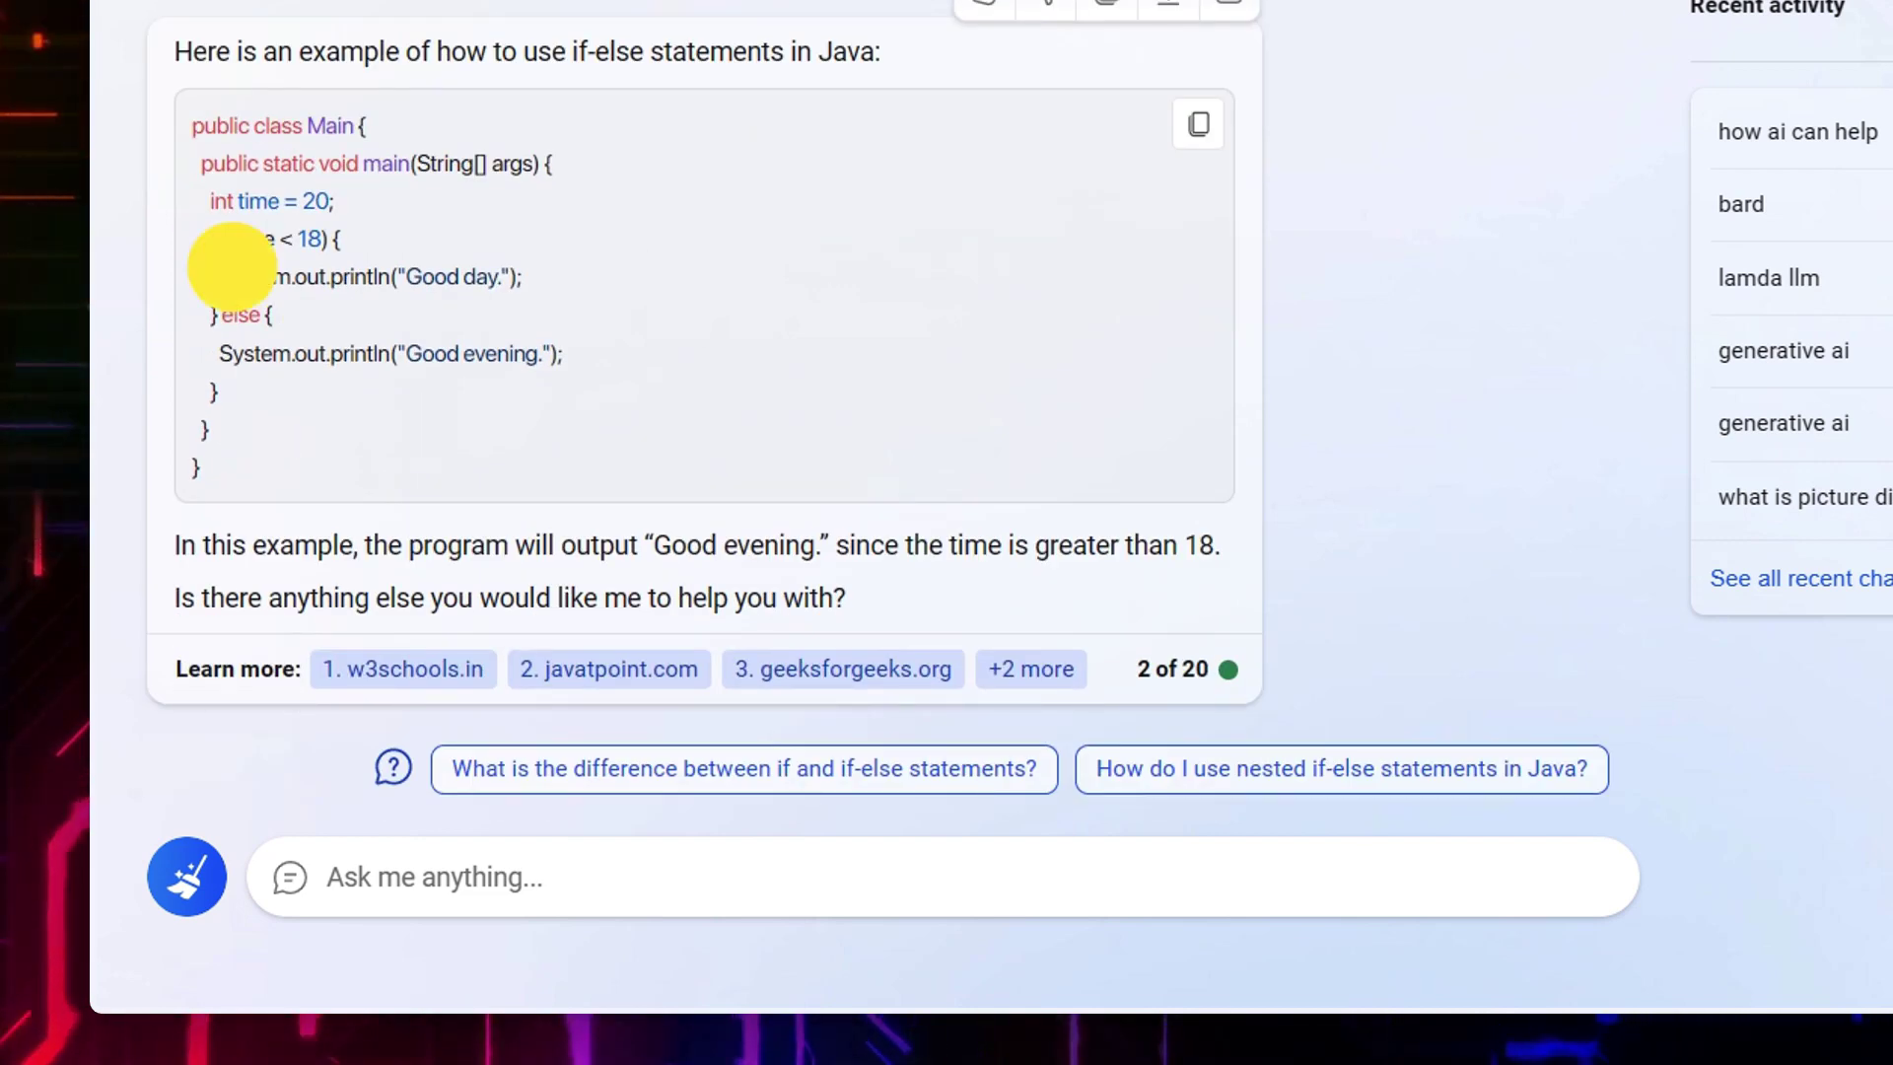
pyautogui.moveTo(231, 266); pyautogui.dragTo(404, 278)
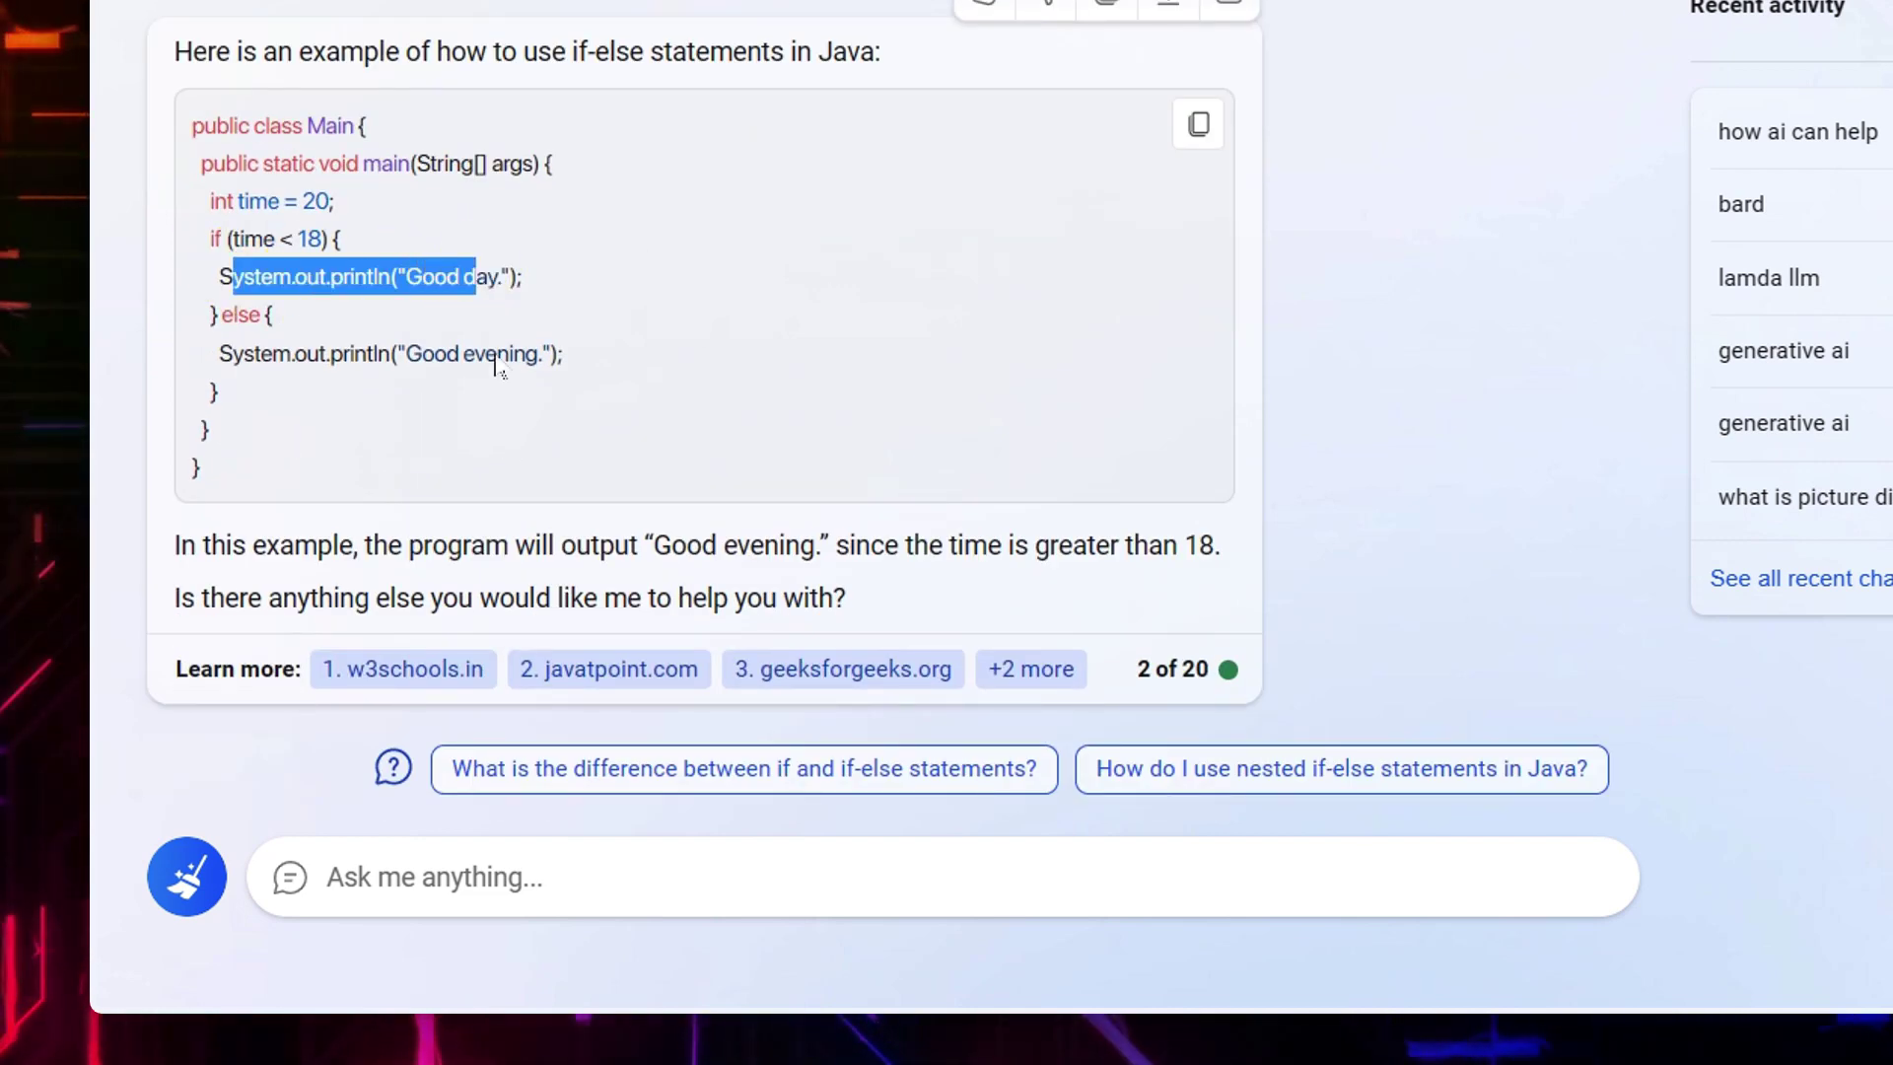
pyautogui.click(219, 331)
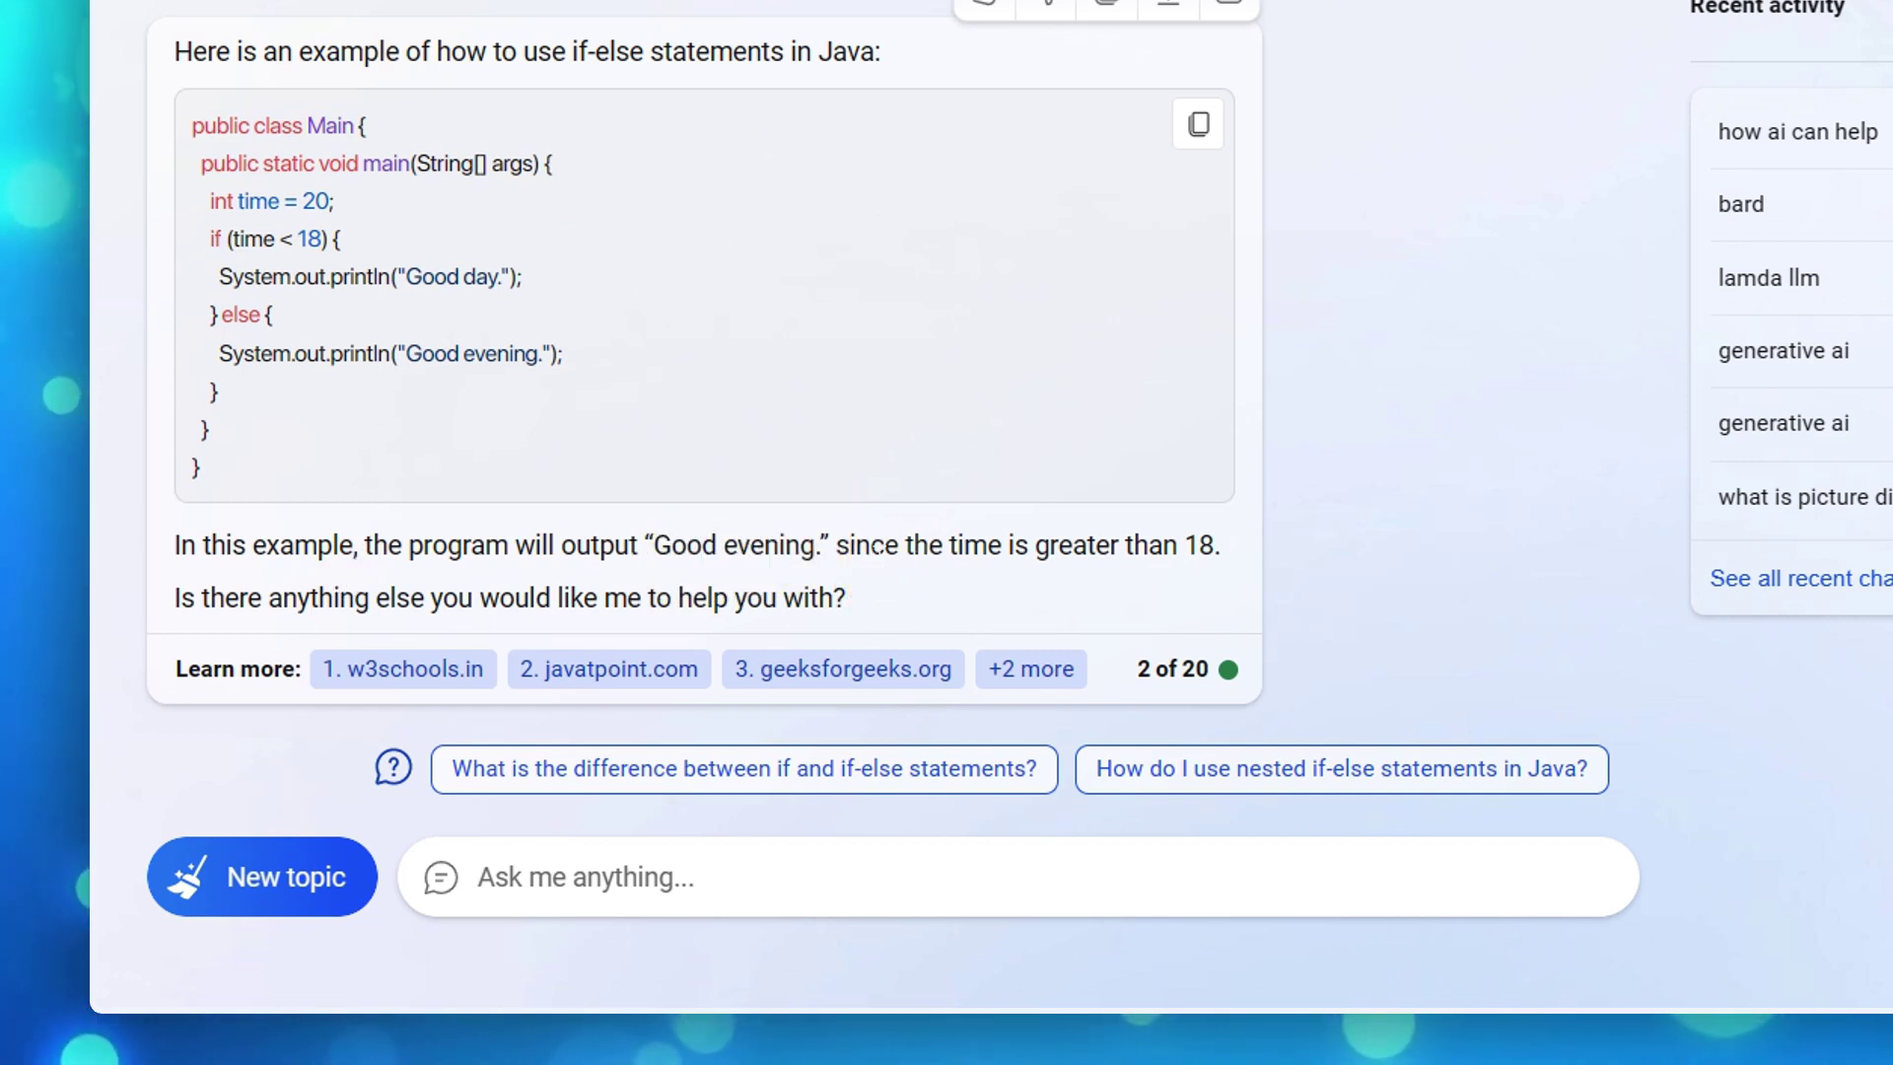
# - Read the text beneath Bing's code, highlighting parts of the output explanation and of the closing question
pyautogui.moveTo(876, 548); pyautogui.dragTo(1072, 547)
pyautogui.click(1204, 562)
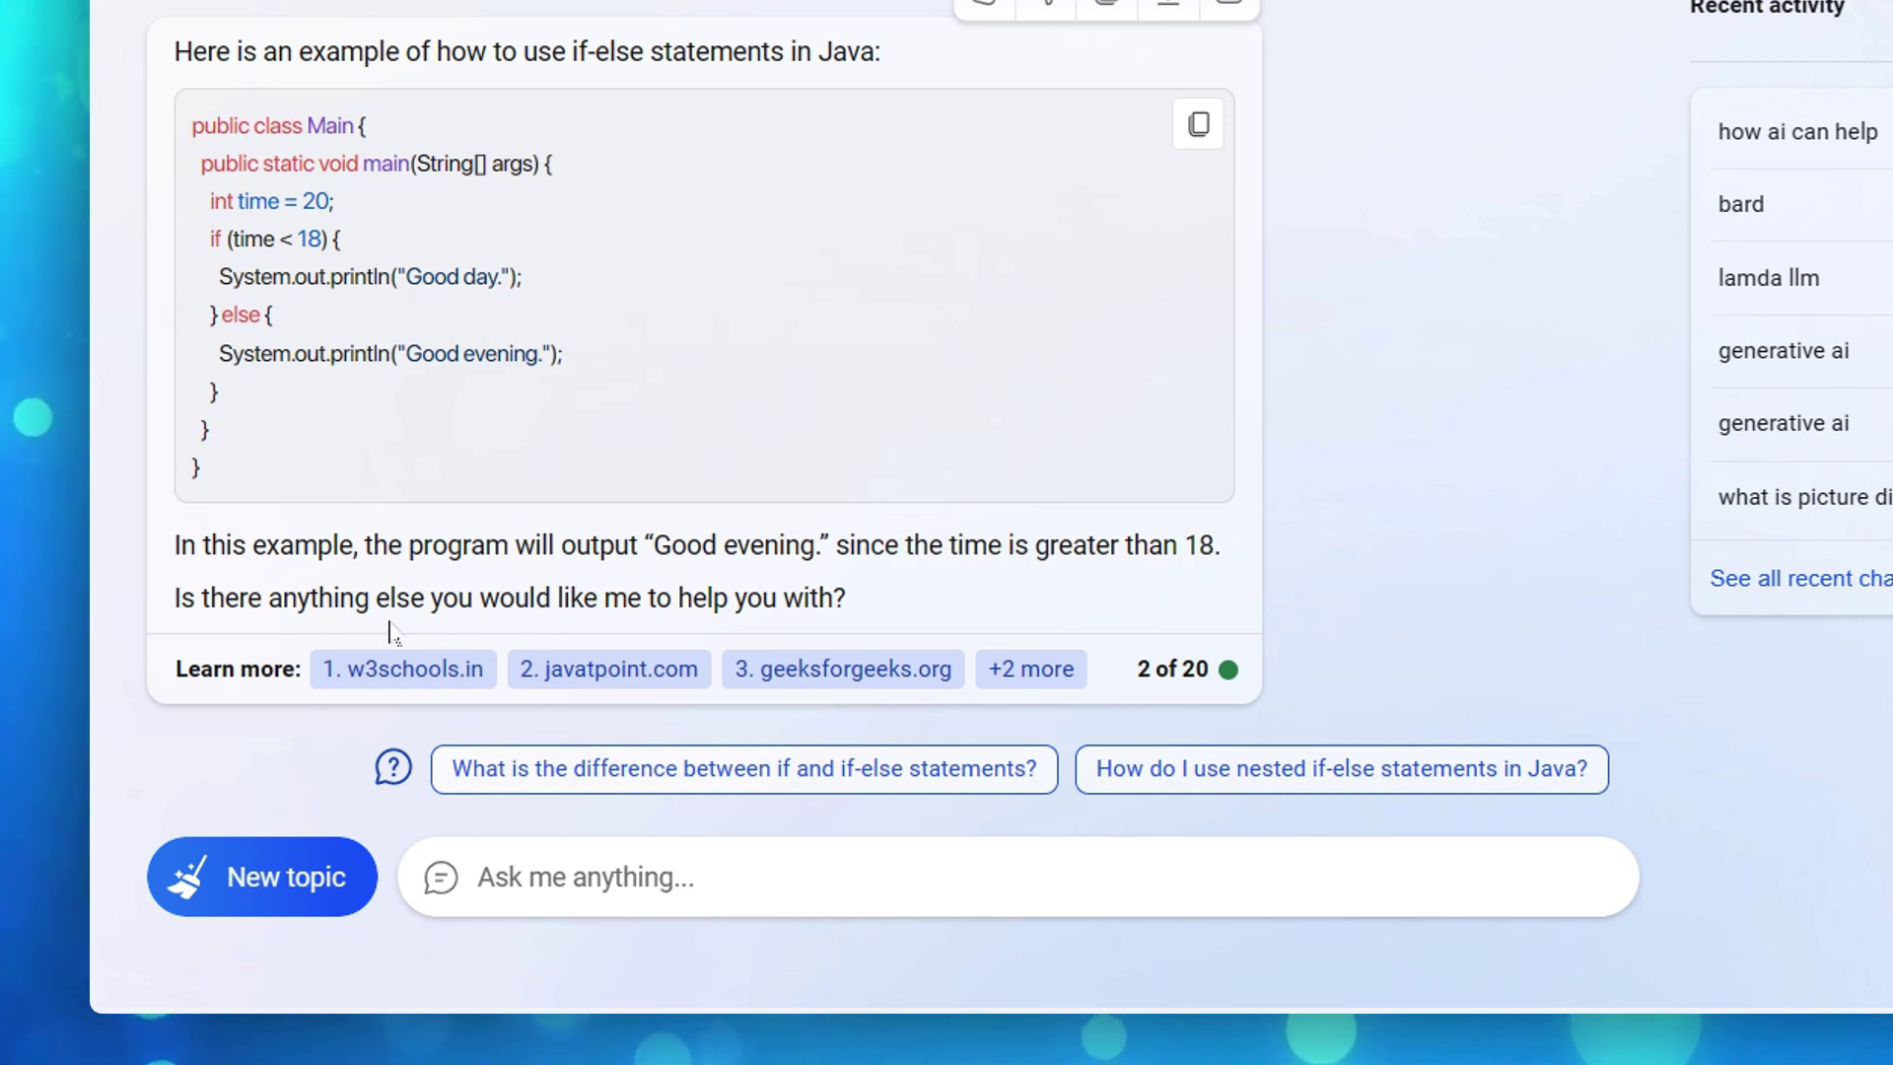
pyautogui.moveTo(288, 600); pyautogui.dragTo(479, 600)
pyautogui.click(582, 603)
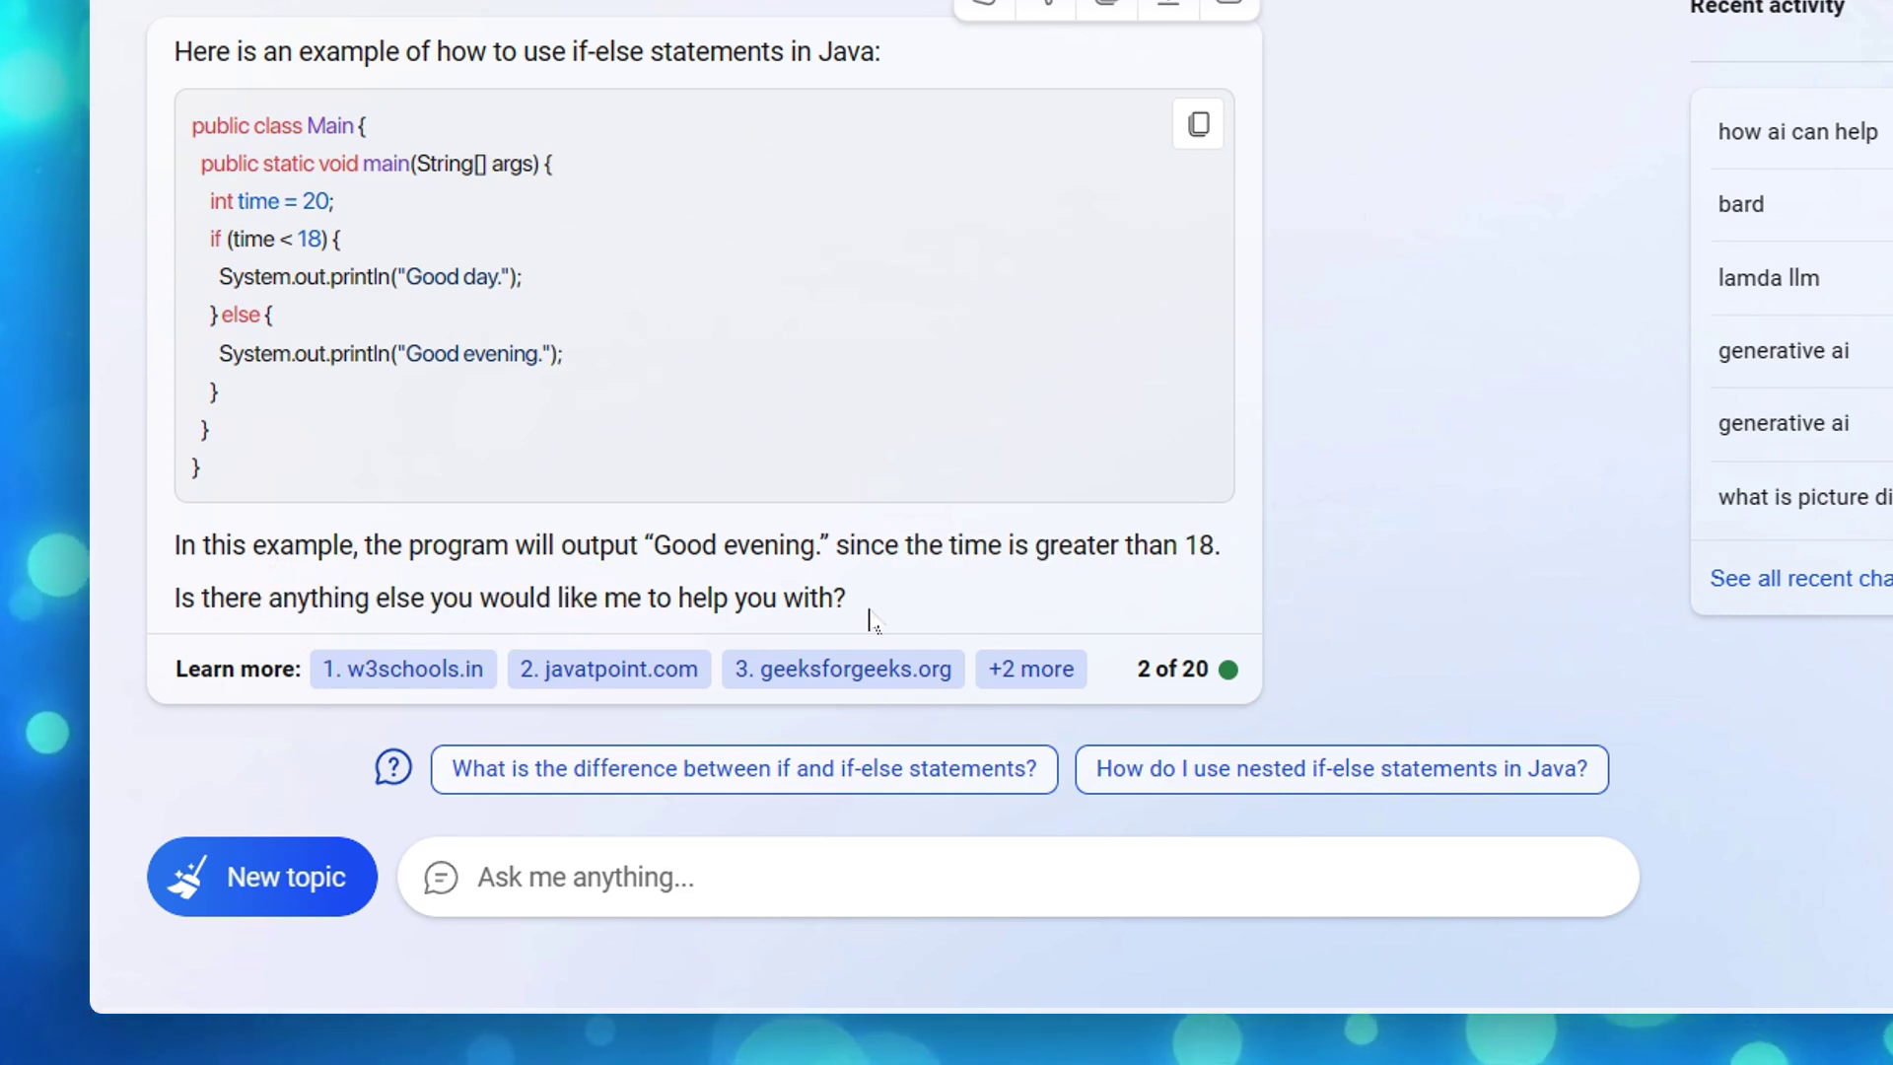
# - Match Bing's explanation to its code, highlighting the if (time < 18) condition and the print statement under it
pyautogui.scroll(2, 360, 205)
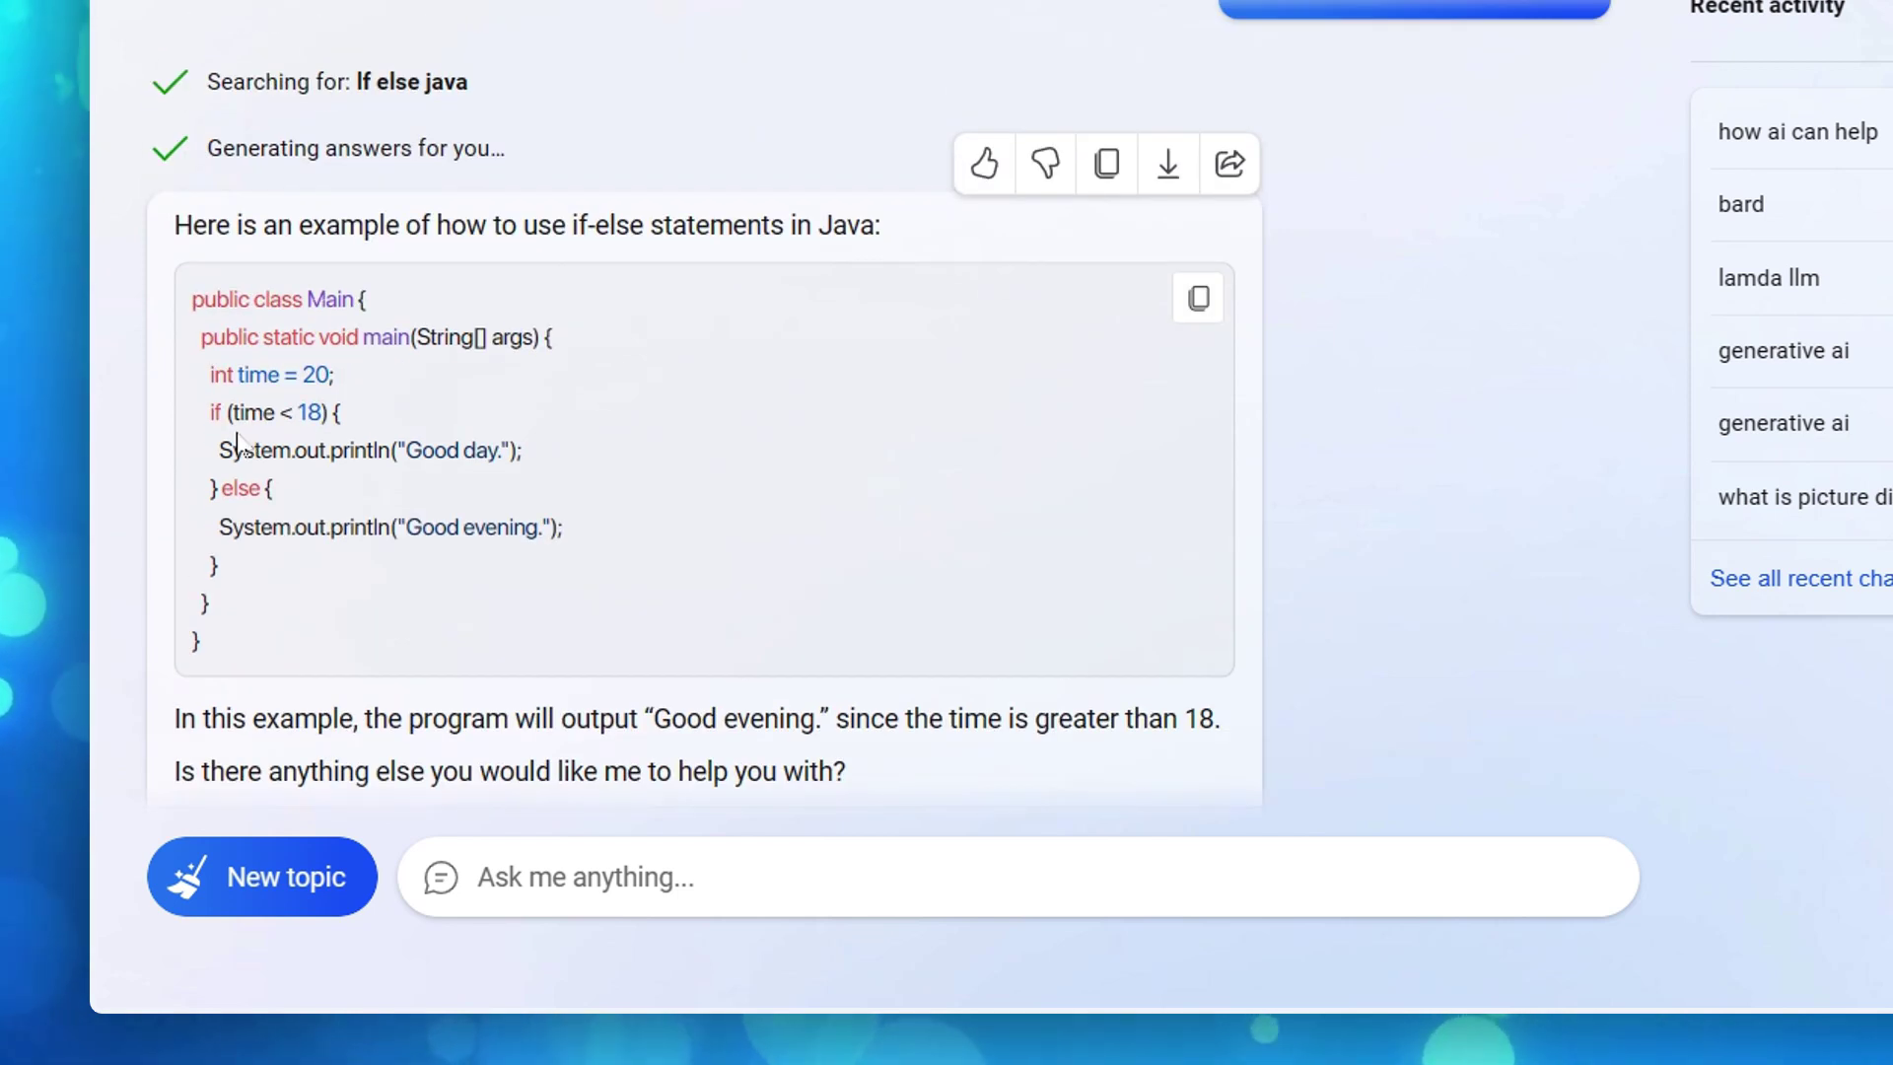
pyautogui.moveTo(210, 414); pyautogui.dragTo(347, 419)
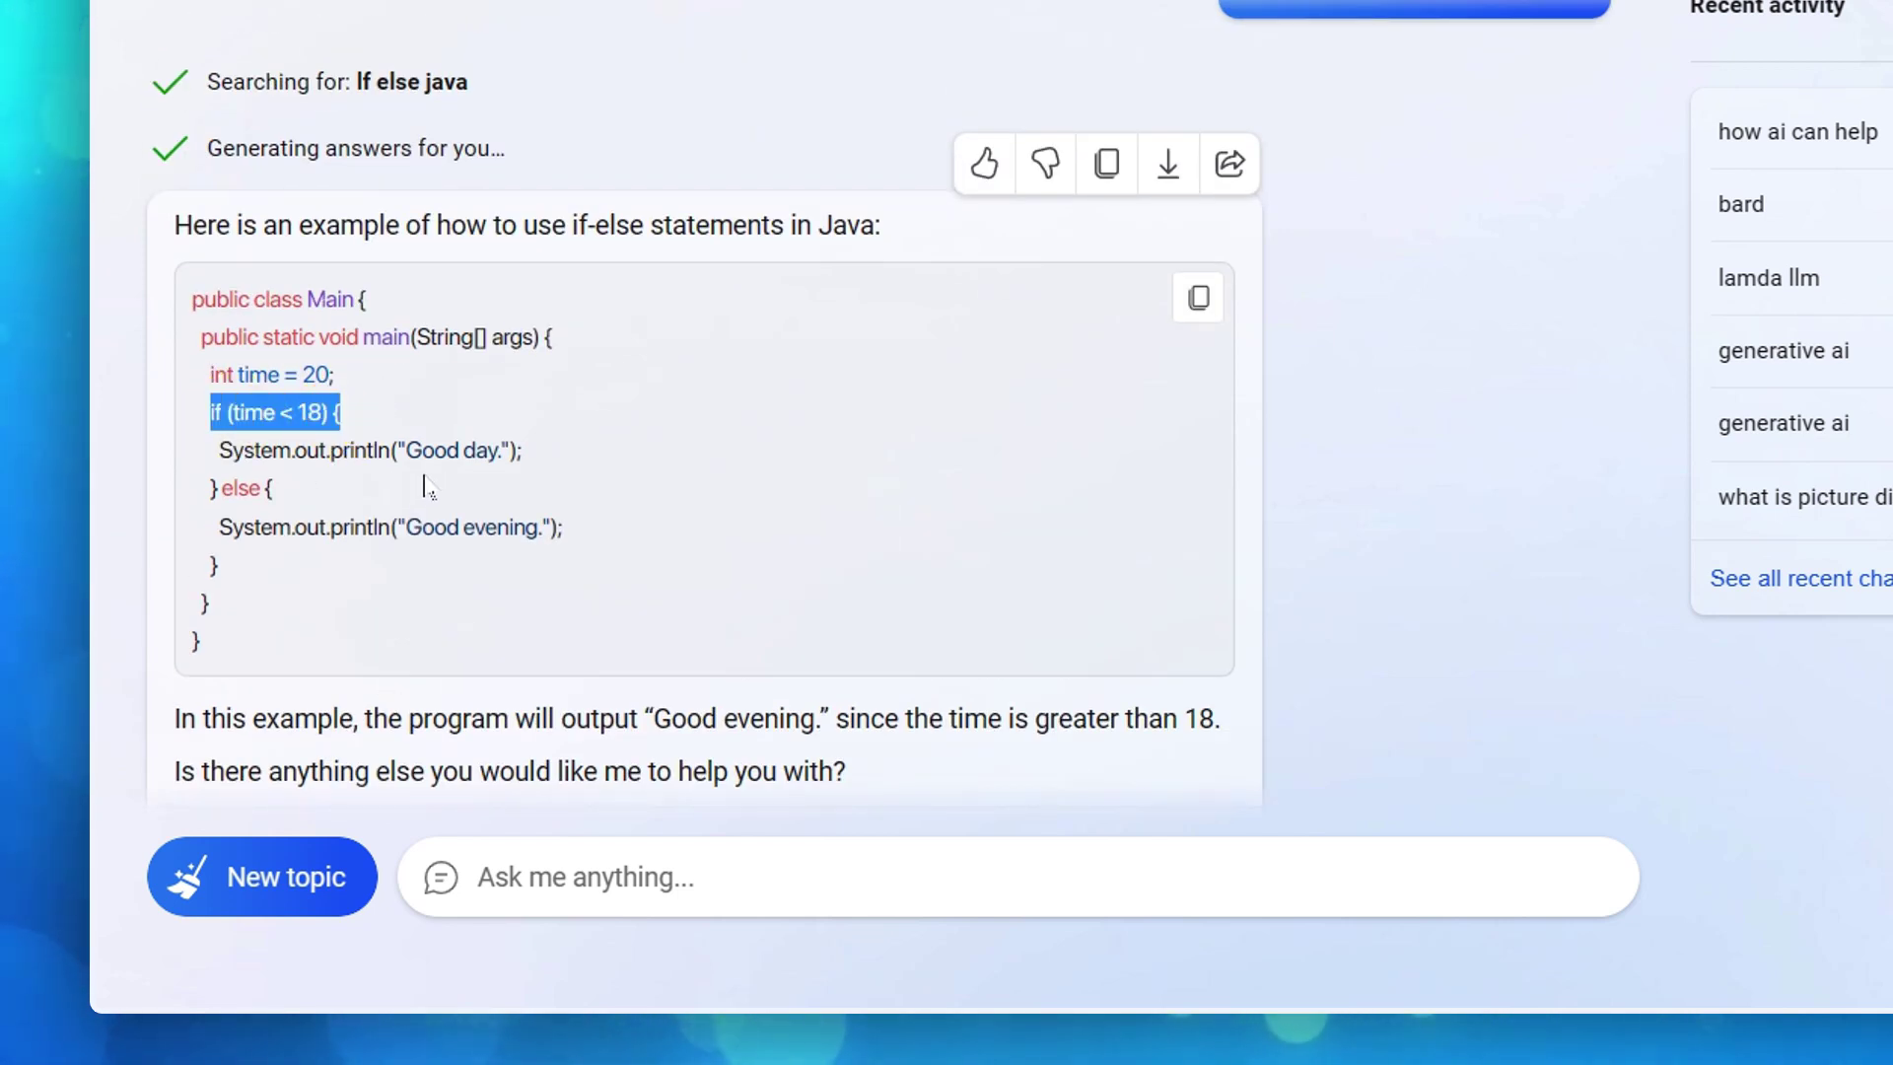
pyautogui.click(399, 567)
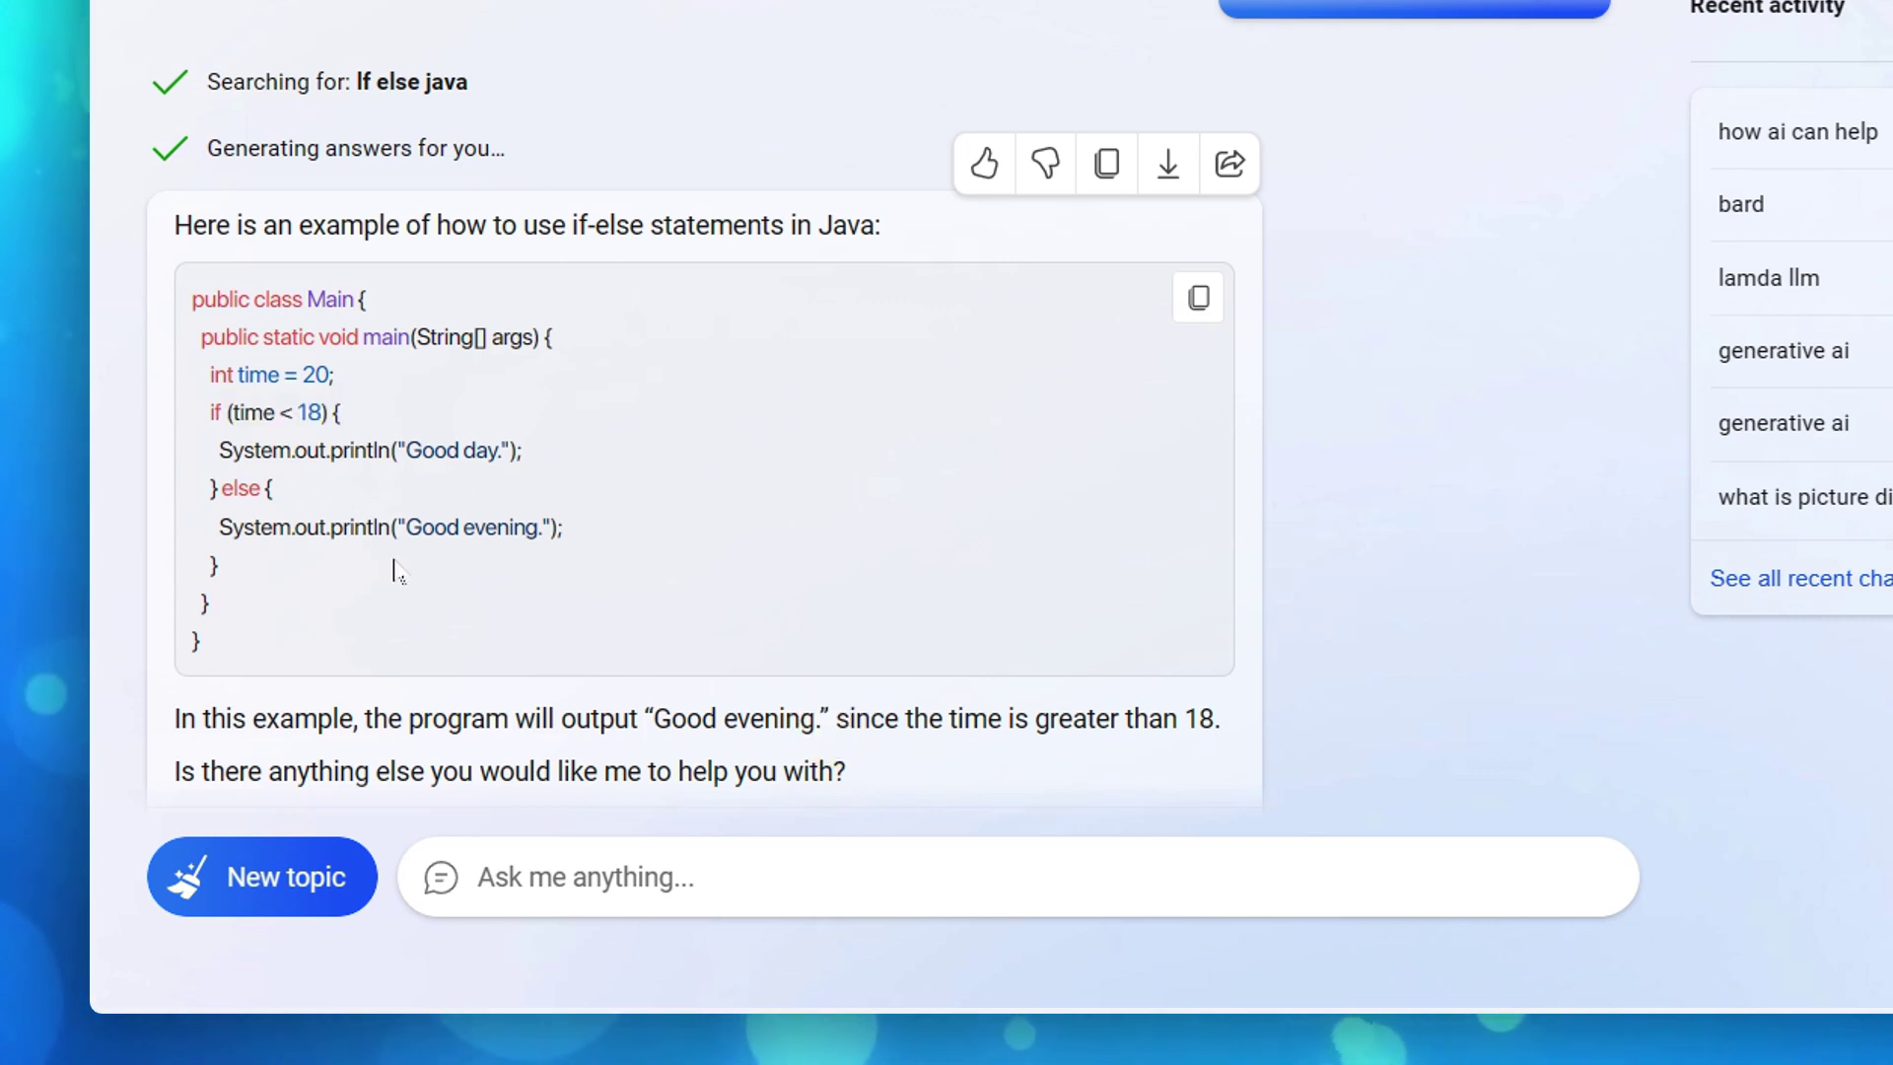
pyautogui.moveTo(243, 449); pyautogui.dragTo(528, 469)
pyautogui.click(538, 671)
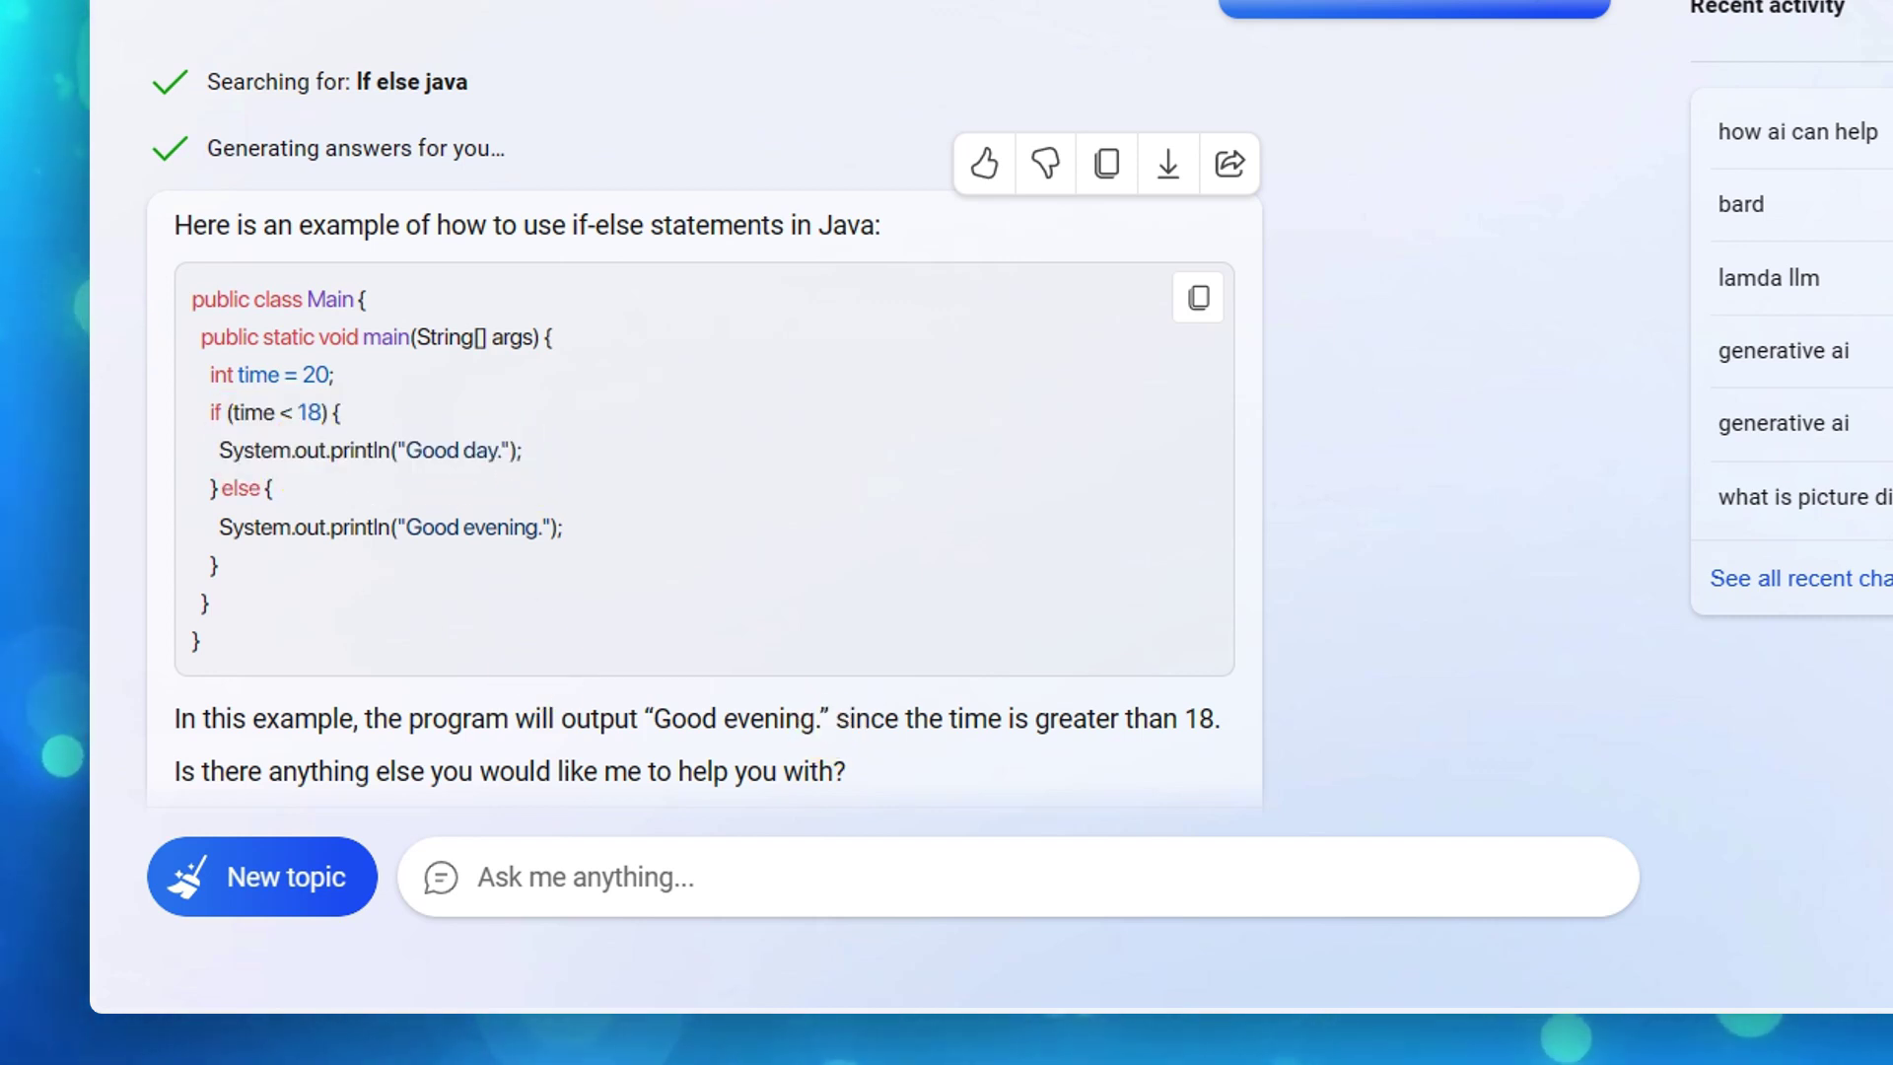
# - Compare both branches of Bing's Java code, highlighting the if (time < 18) block and the "Good evening." print statement under else
pyautogui.moveTo(223, 526); pyautogui.dragTo(567, 532)
pyautogui.click(520, 710)
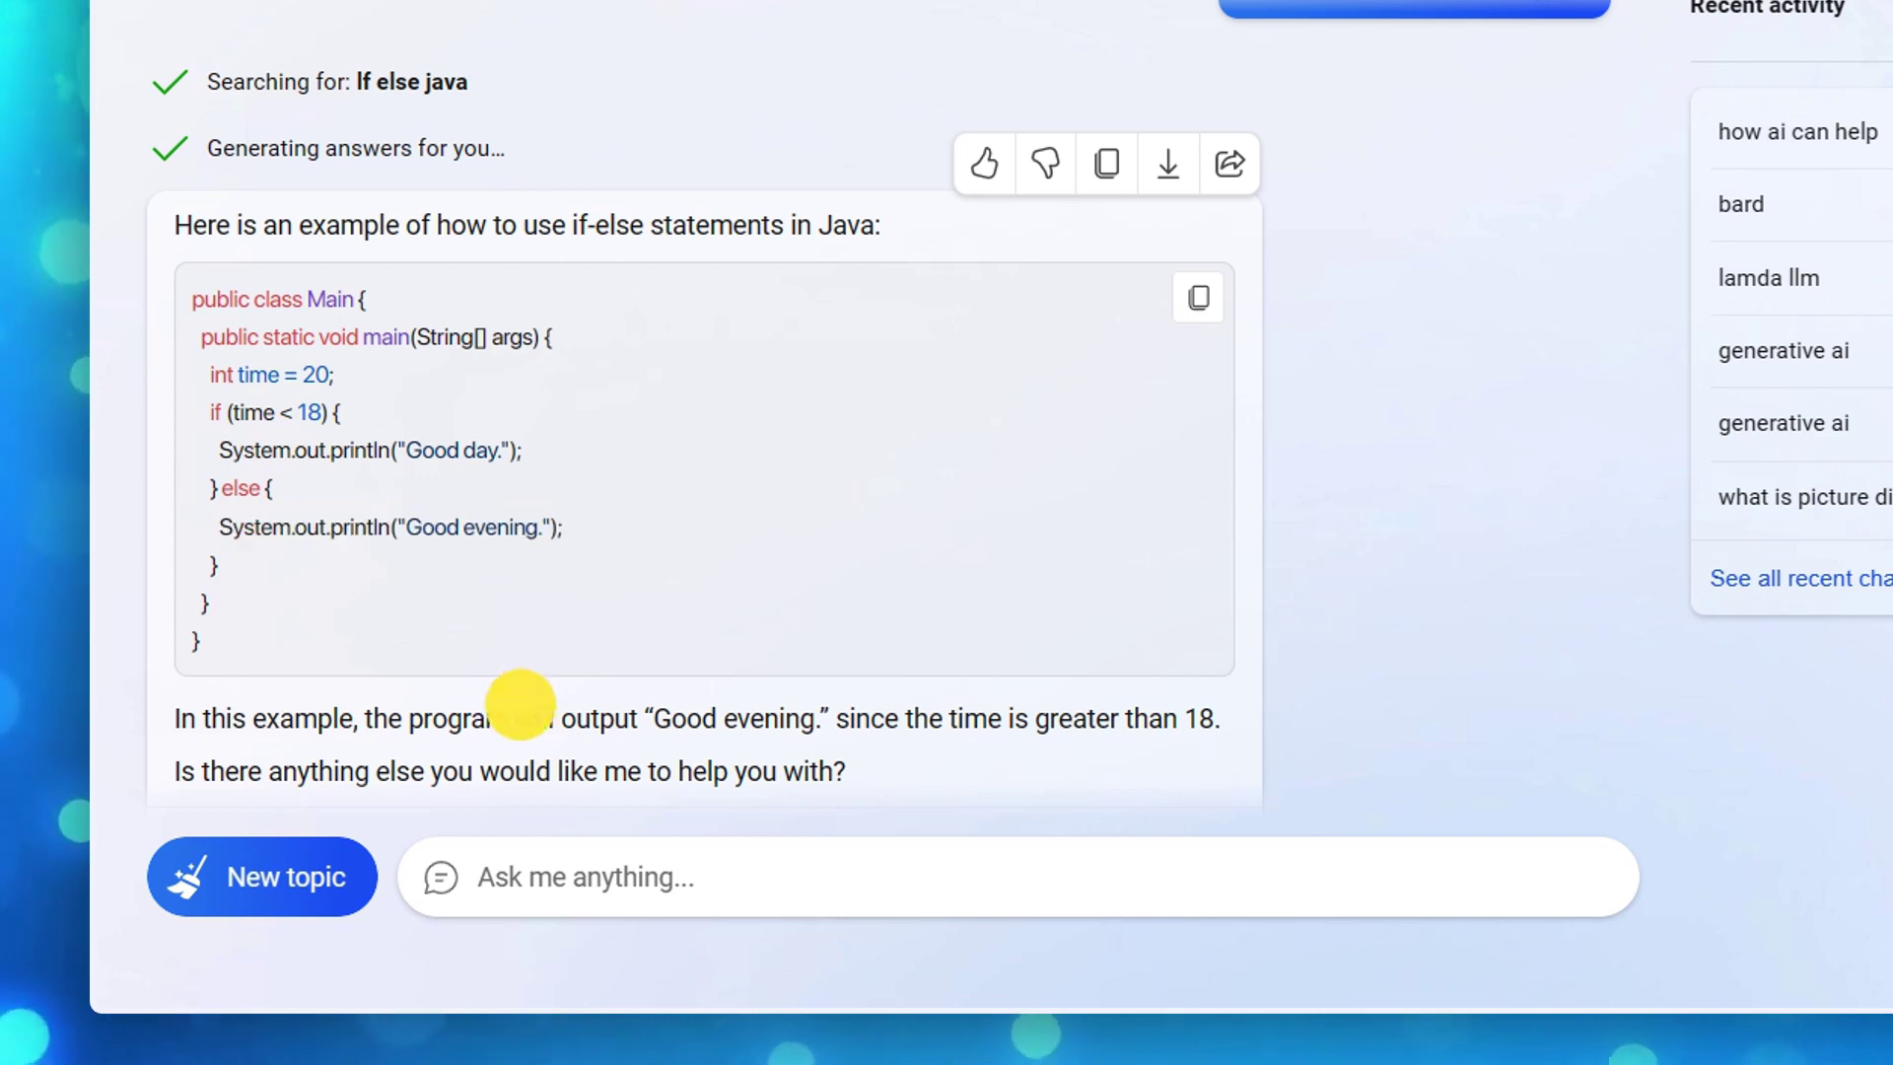
pyautogui.moveTo(185, 241); pyautogui.dragTo(352, 278)
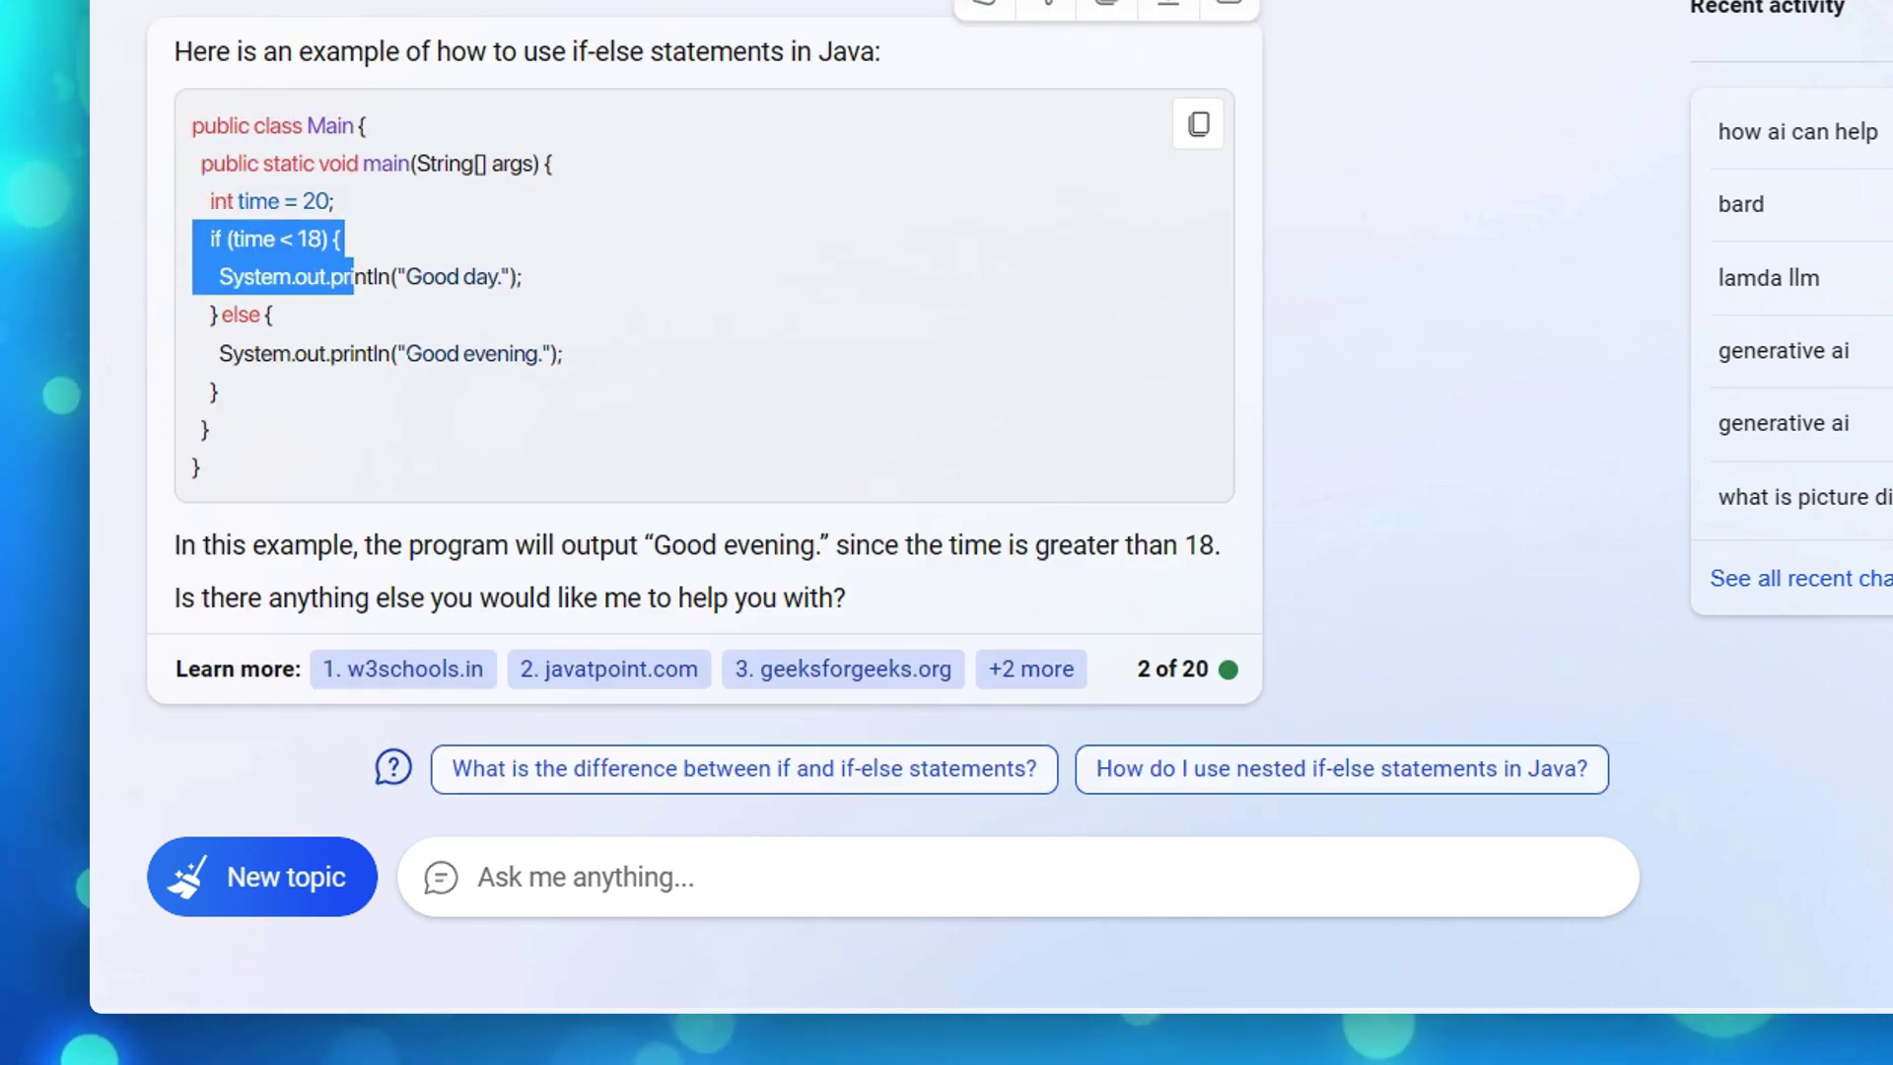
pyautogui.moveTo(400, 353); pyautogui.dragTo(553, 355)
pyautogui.click(540, 535)
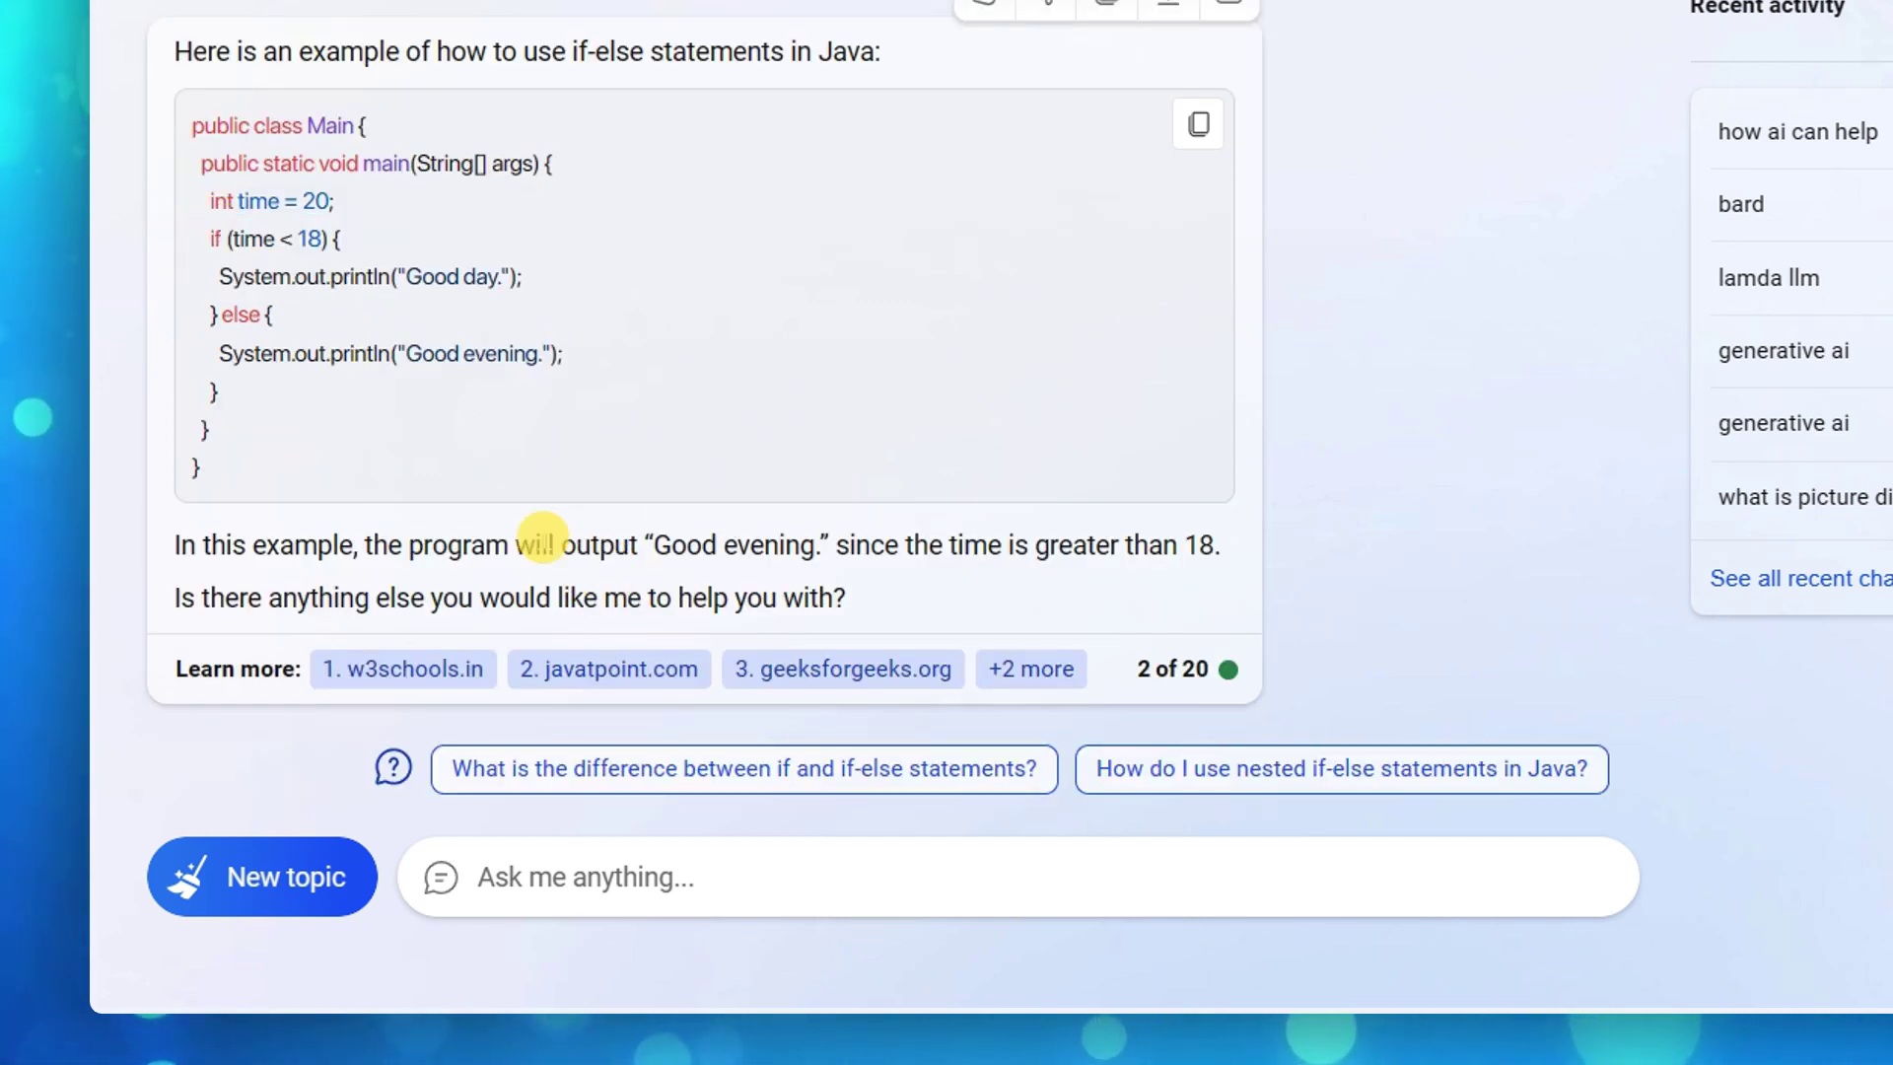
pyautogui.moveTo(223, 242); pyautogui.dragTo(522, 279)
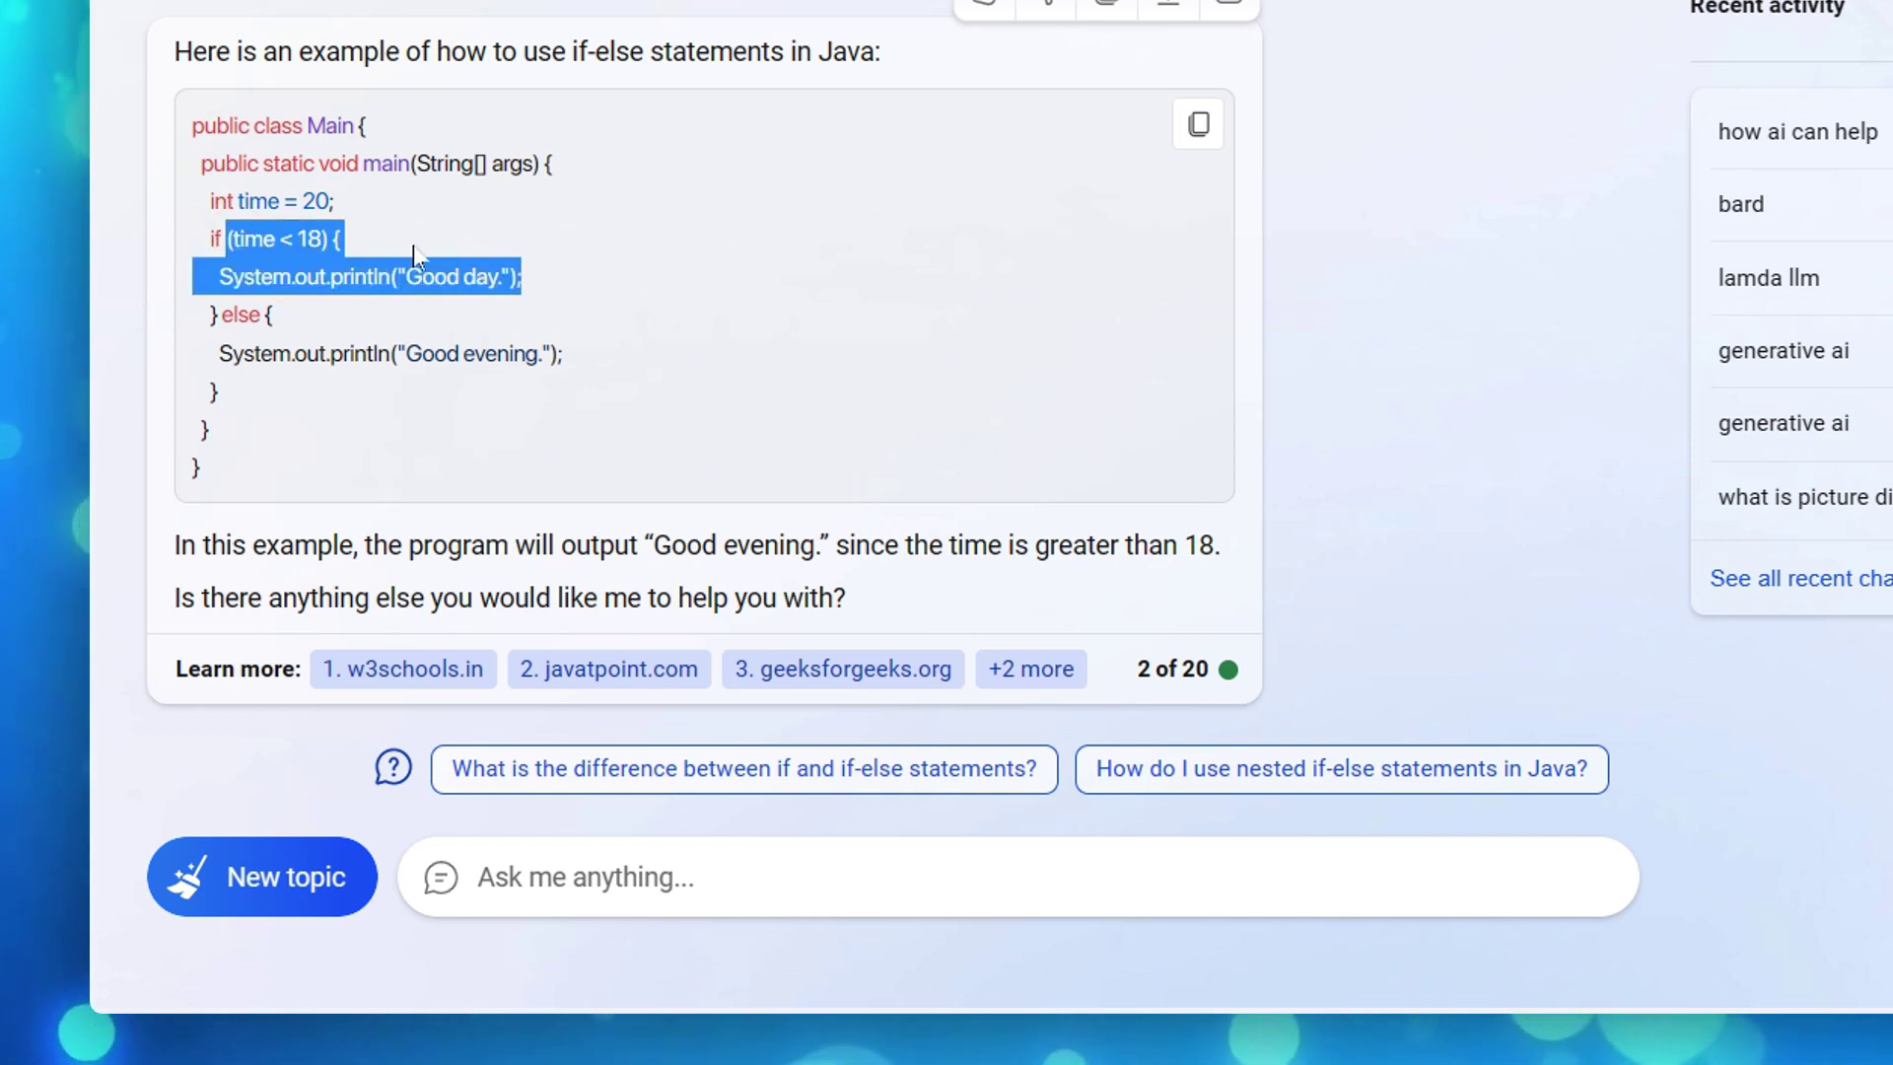
pyautogui.moveTo(219, 353); pyautogui.dragTo(537, 355)
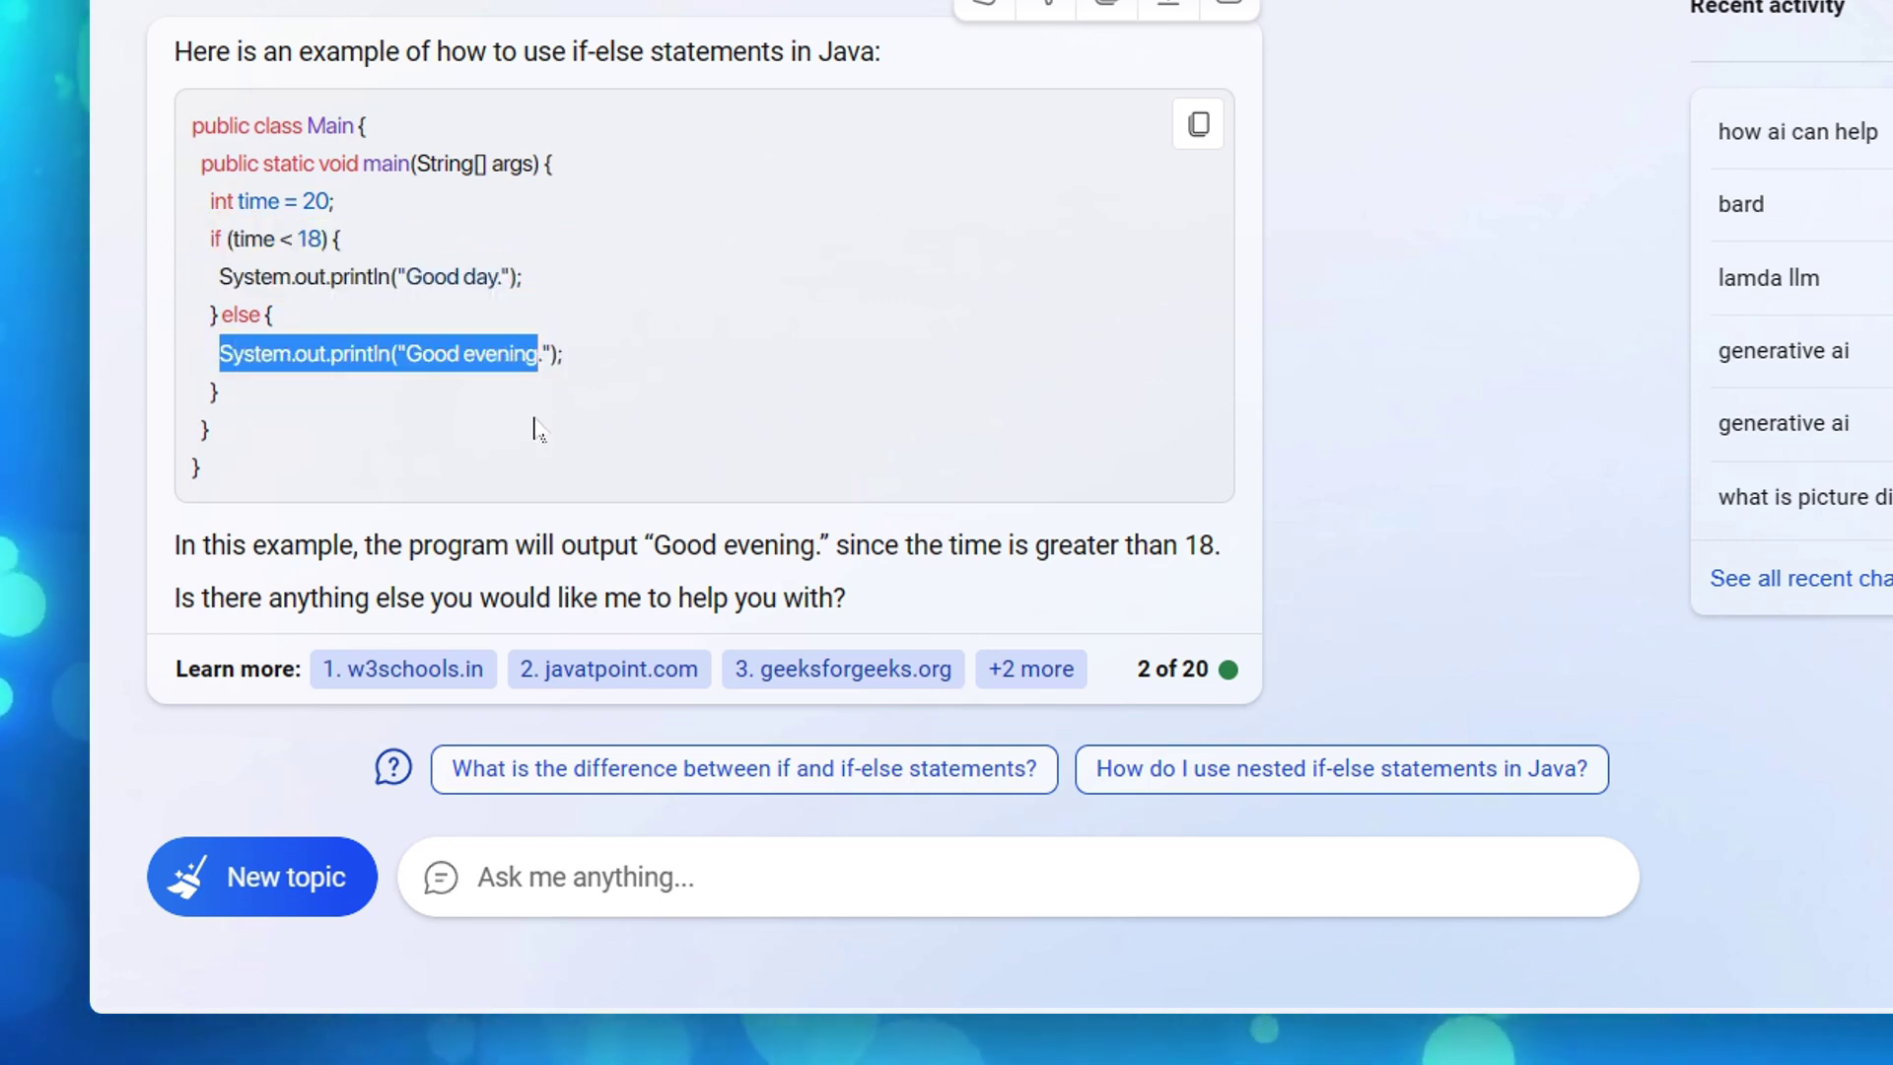
pyautogui.click(888, 577)
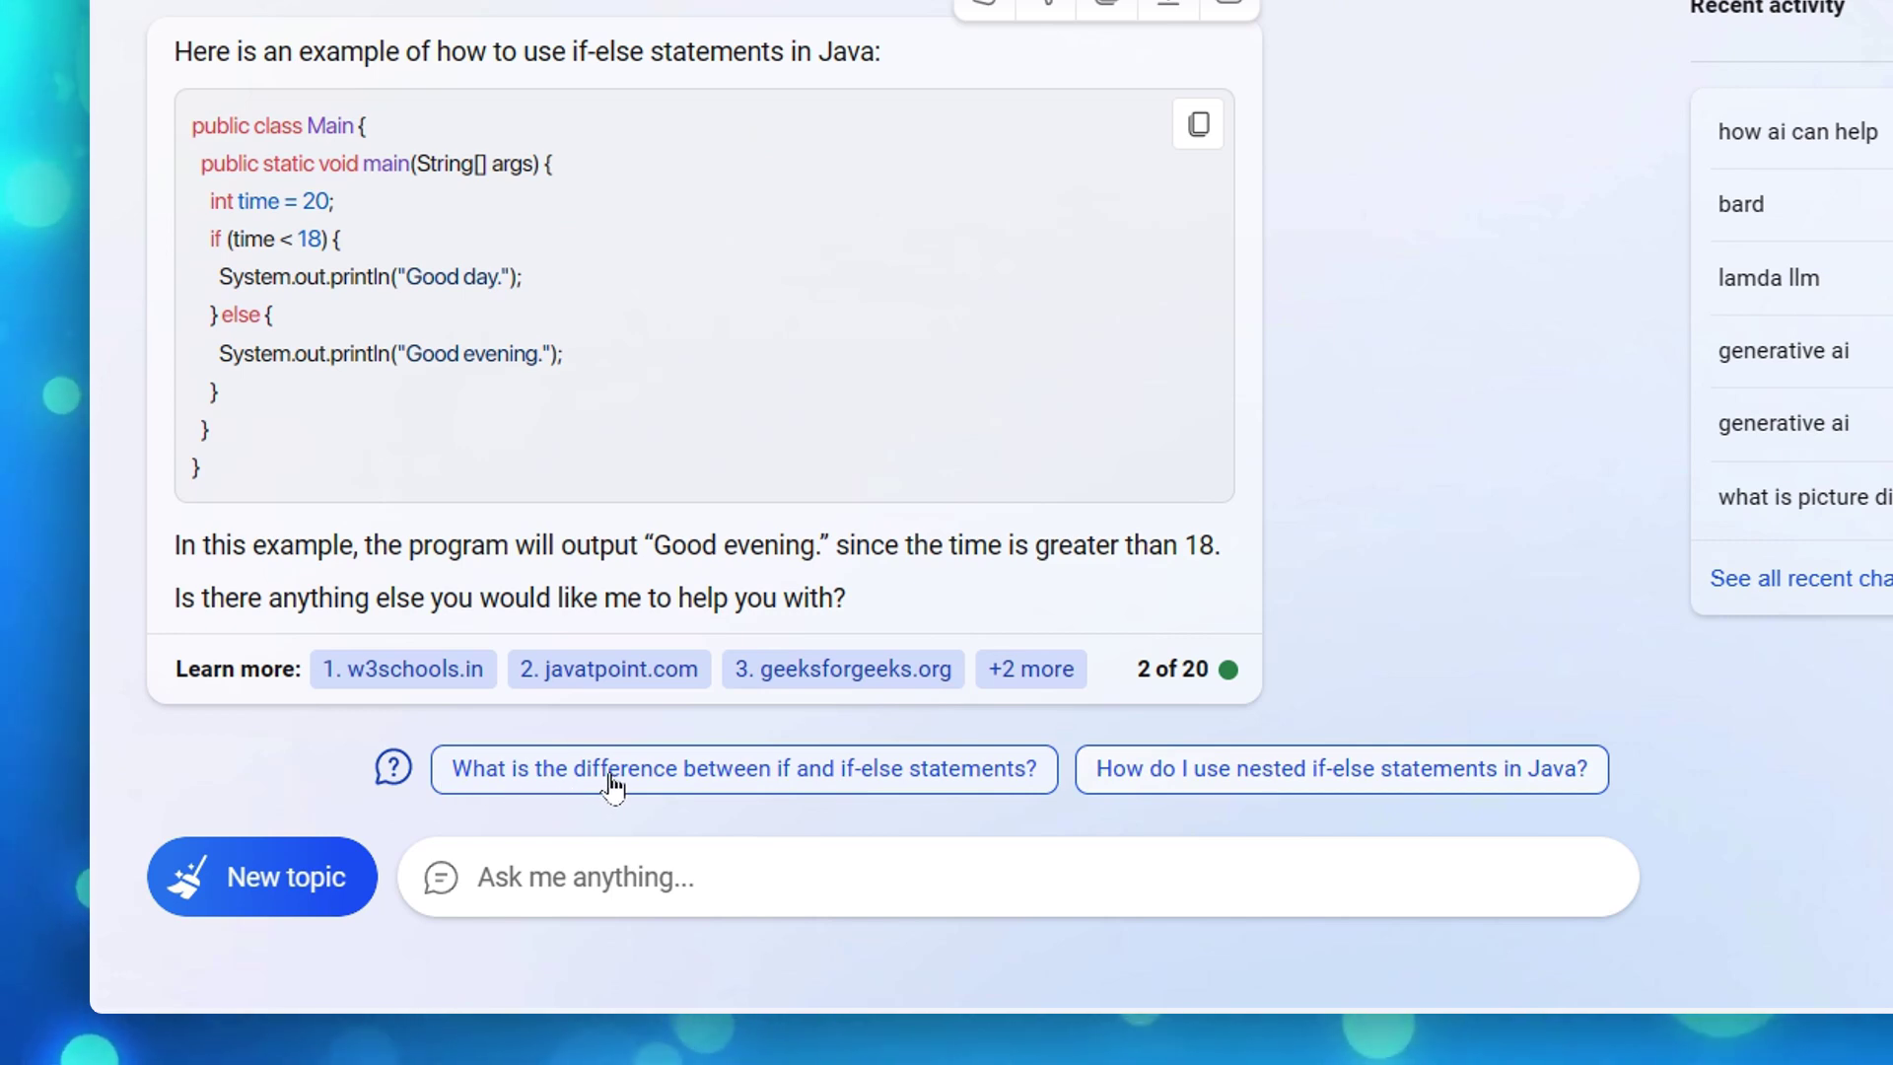
# - Switch to Bard and view its IfElseExample code for comparison with Bing's answer
pyautogui.hotkey('alt', 'Tab')
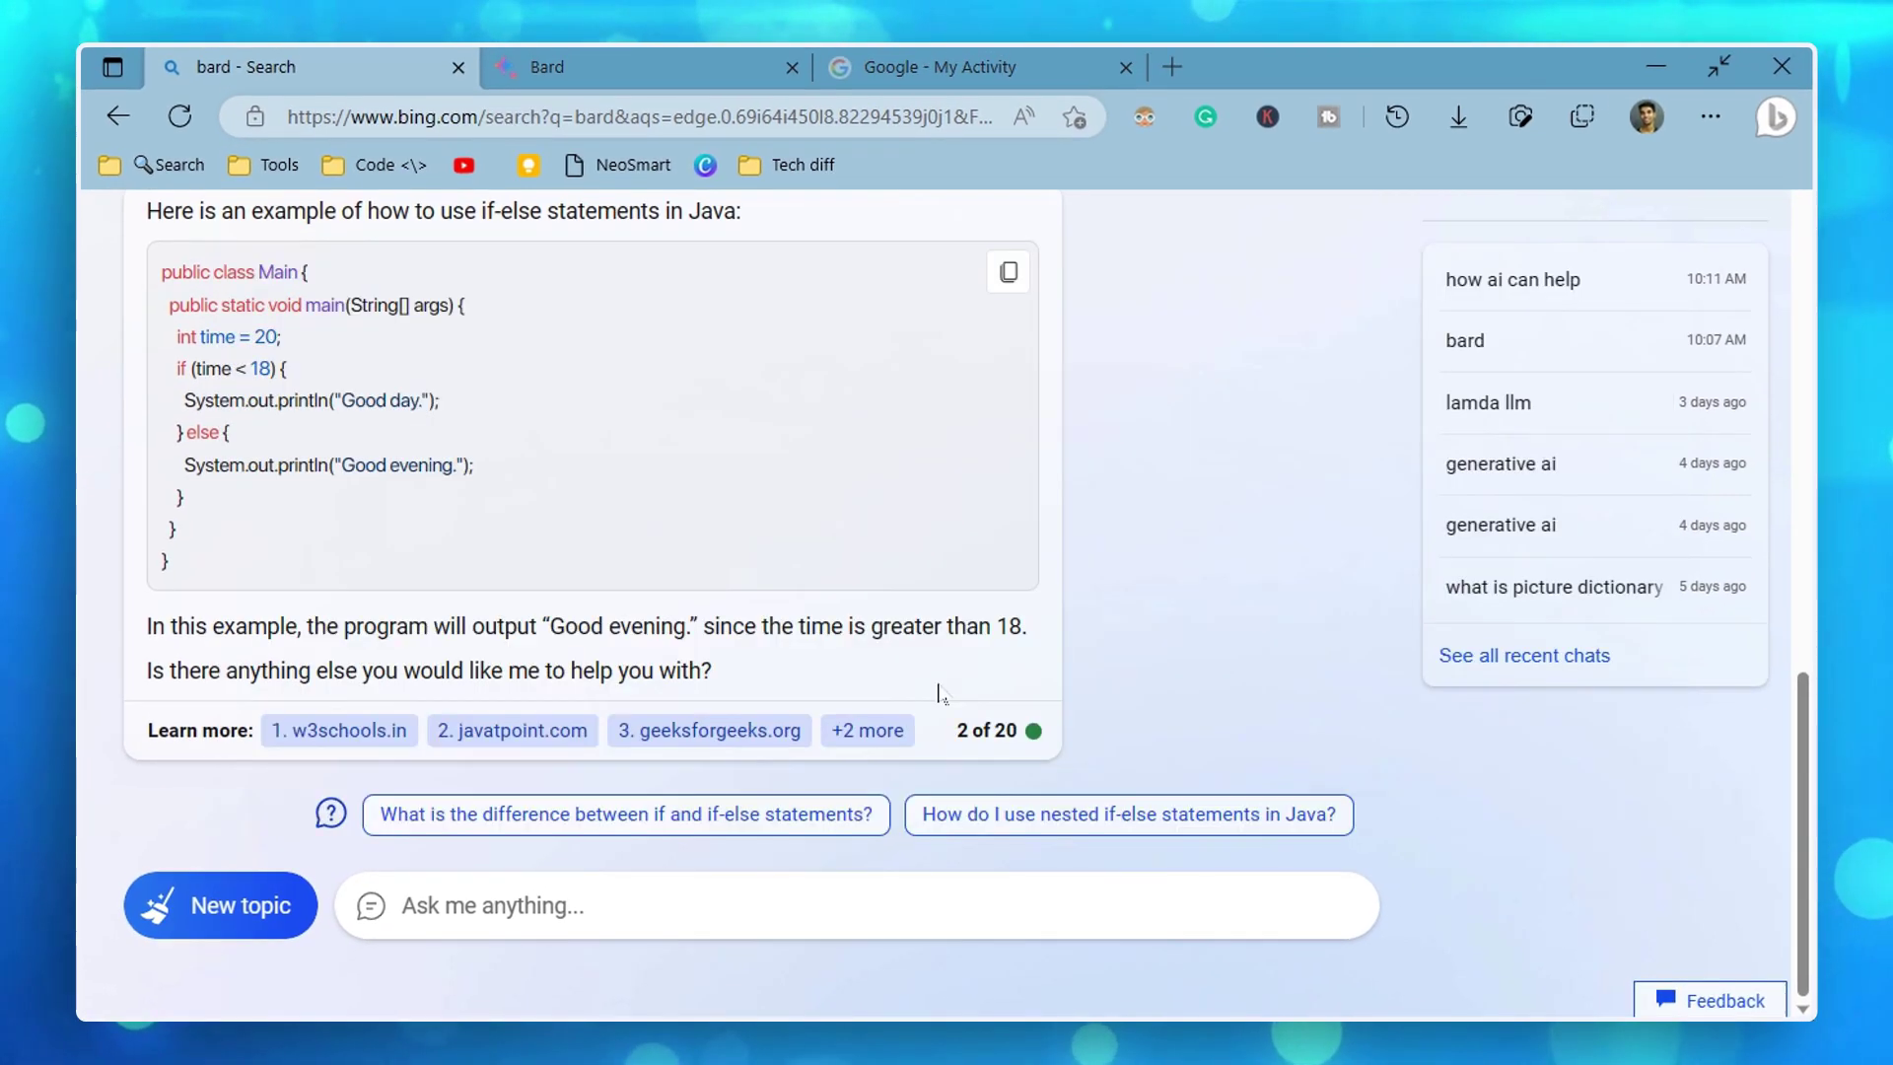
pyautogui.hotkey('ctrl', 'Tab')
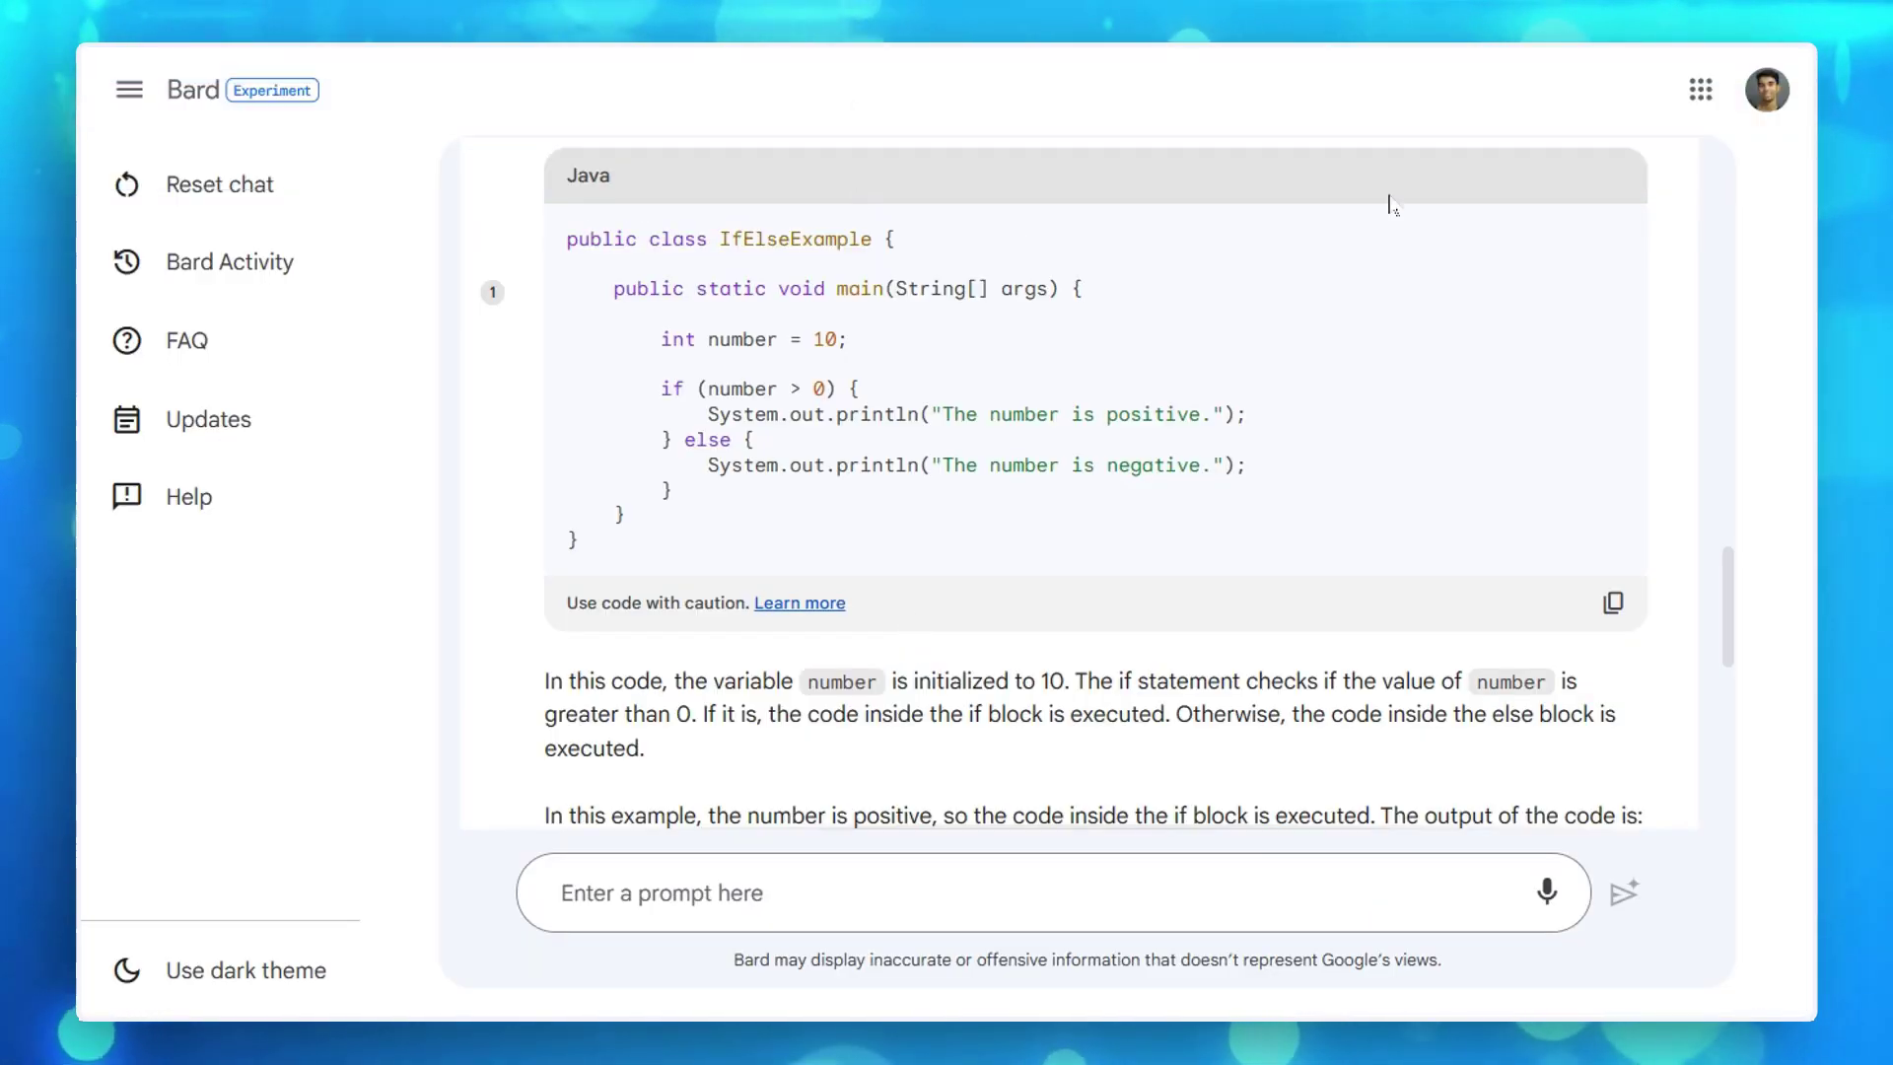
pyautogui.click(1739, 56)
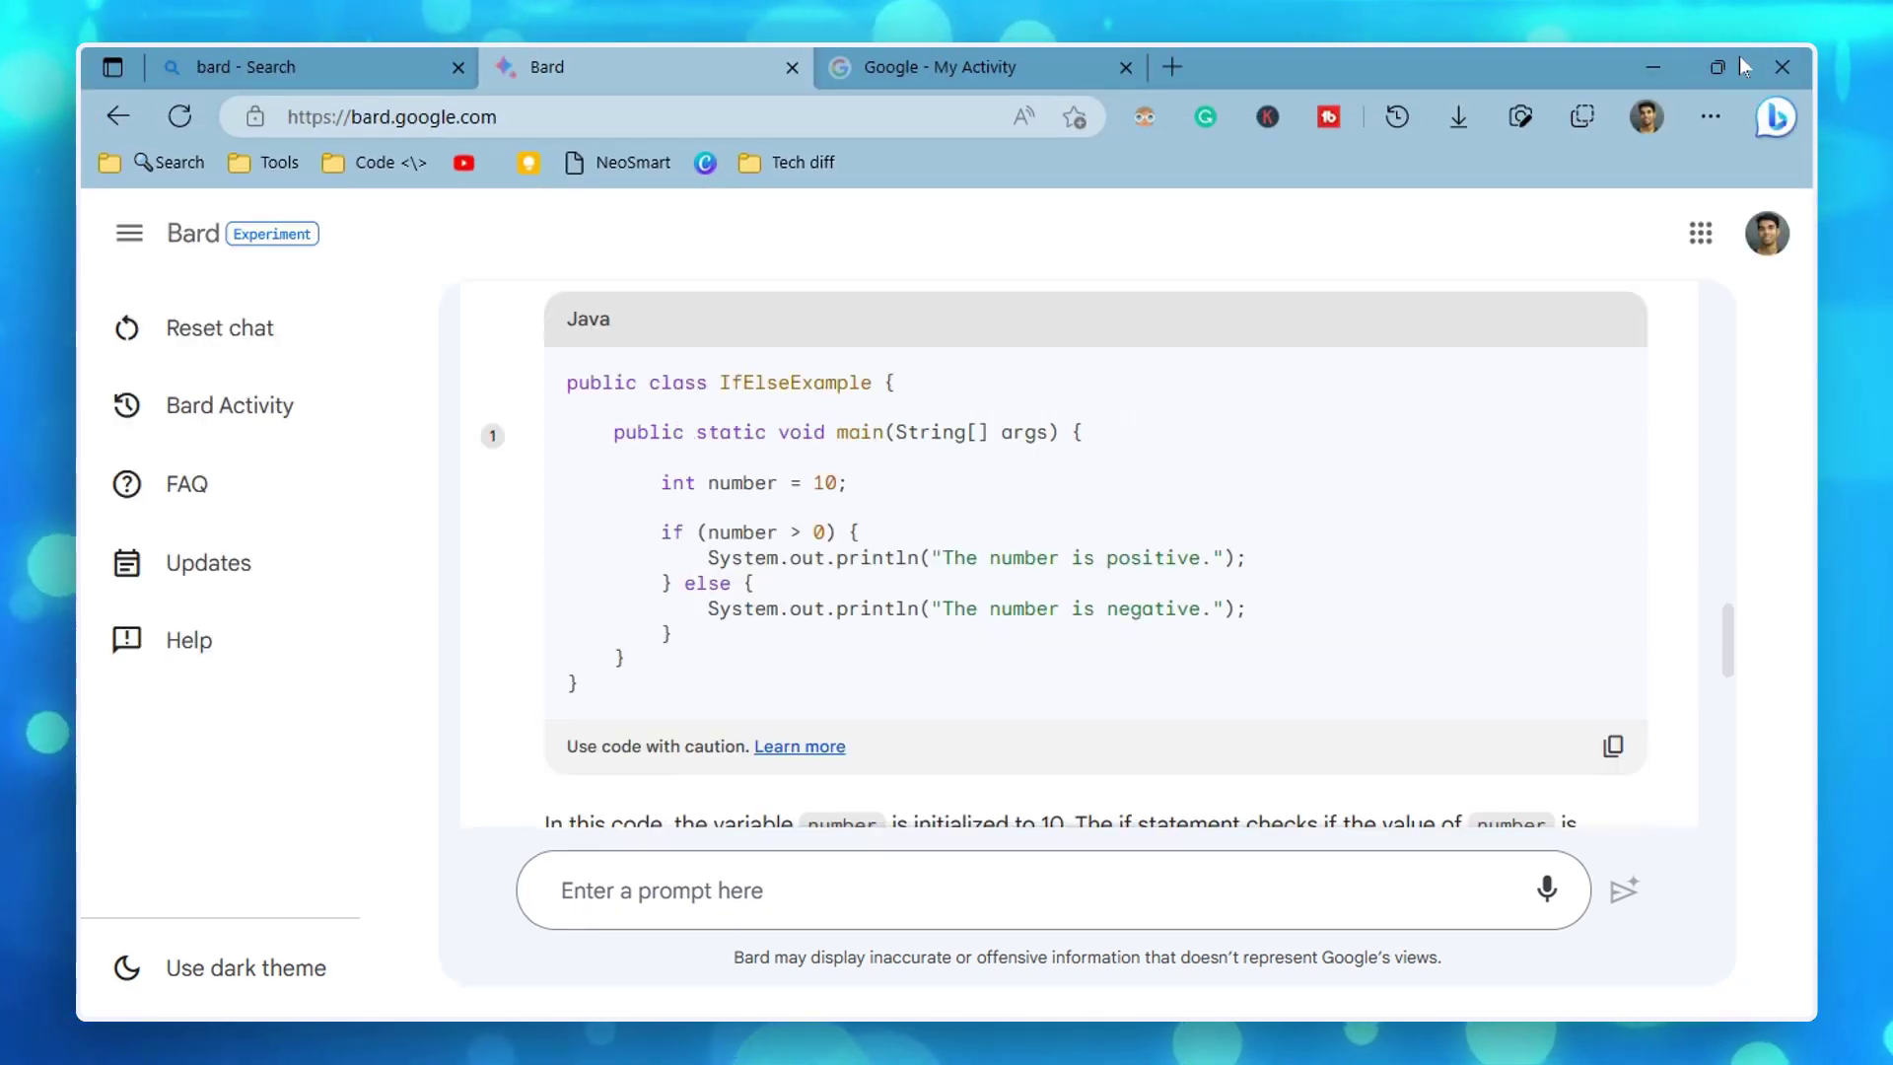
# - Return to Bing Chat, enter the prompt "internet in hindi" and copy its text
pyautogui.hotkey('ctrl', 'shift', 'Tab')
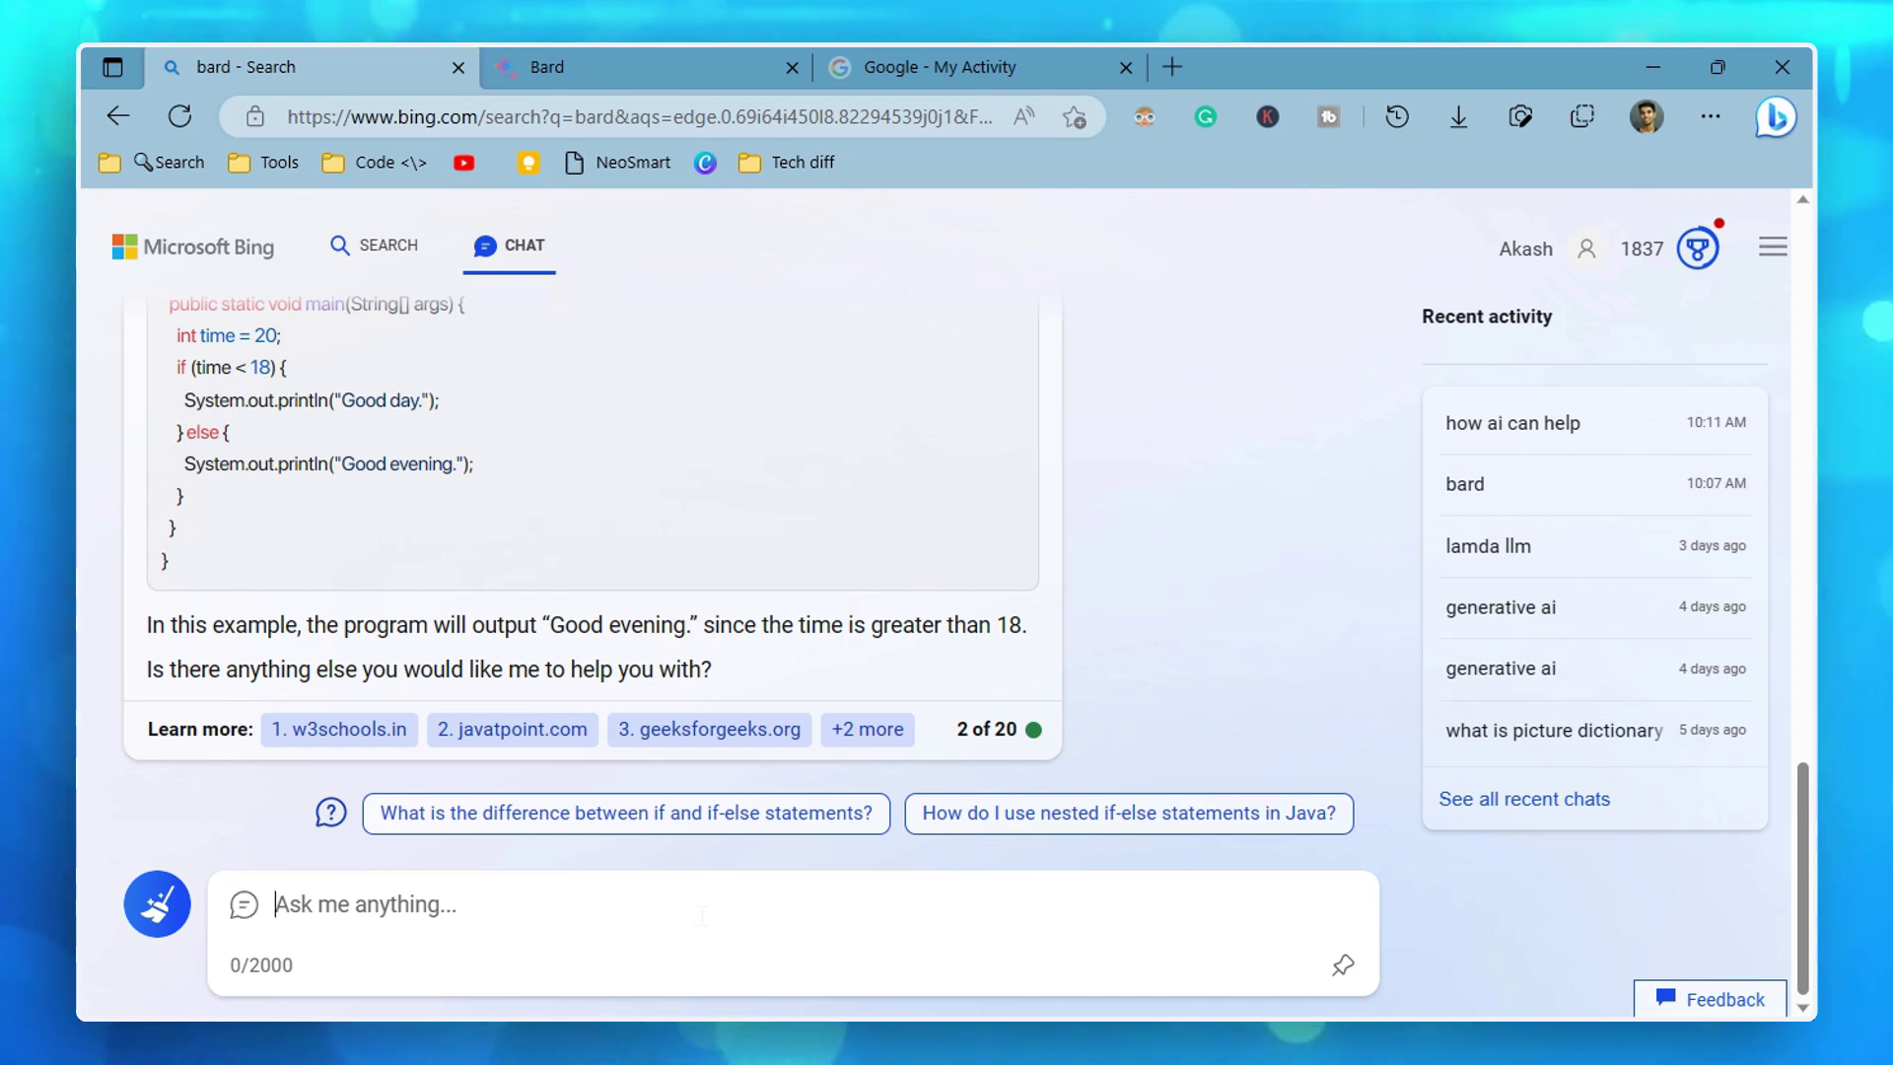
pyautogui.press('BackSpace')
pyautogui.press('BackSpace')
pyautogui.write('i')
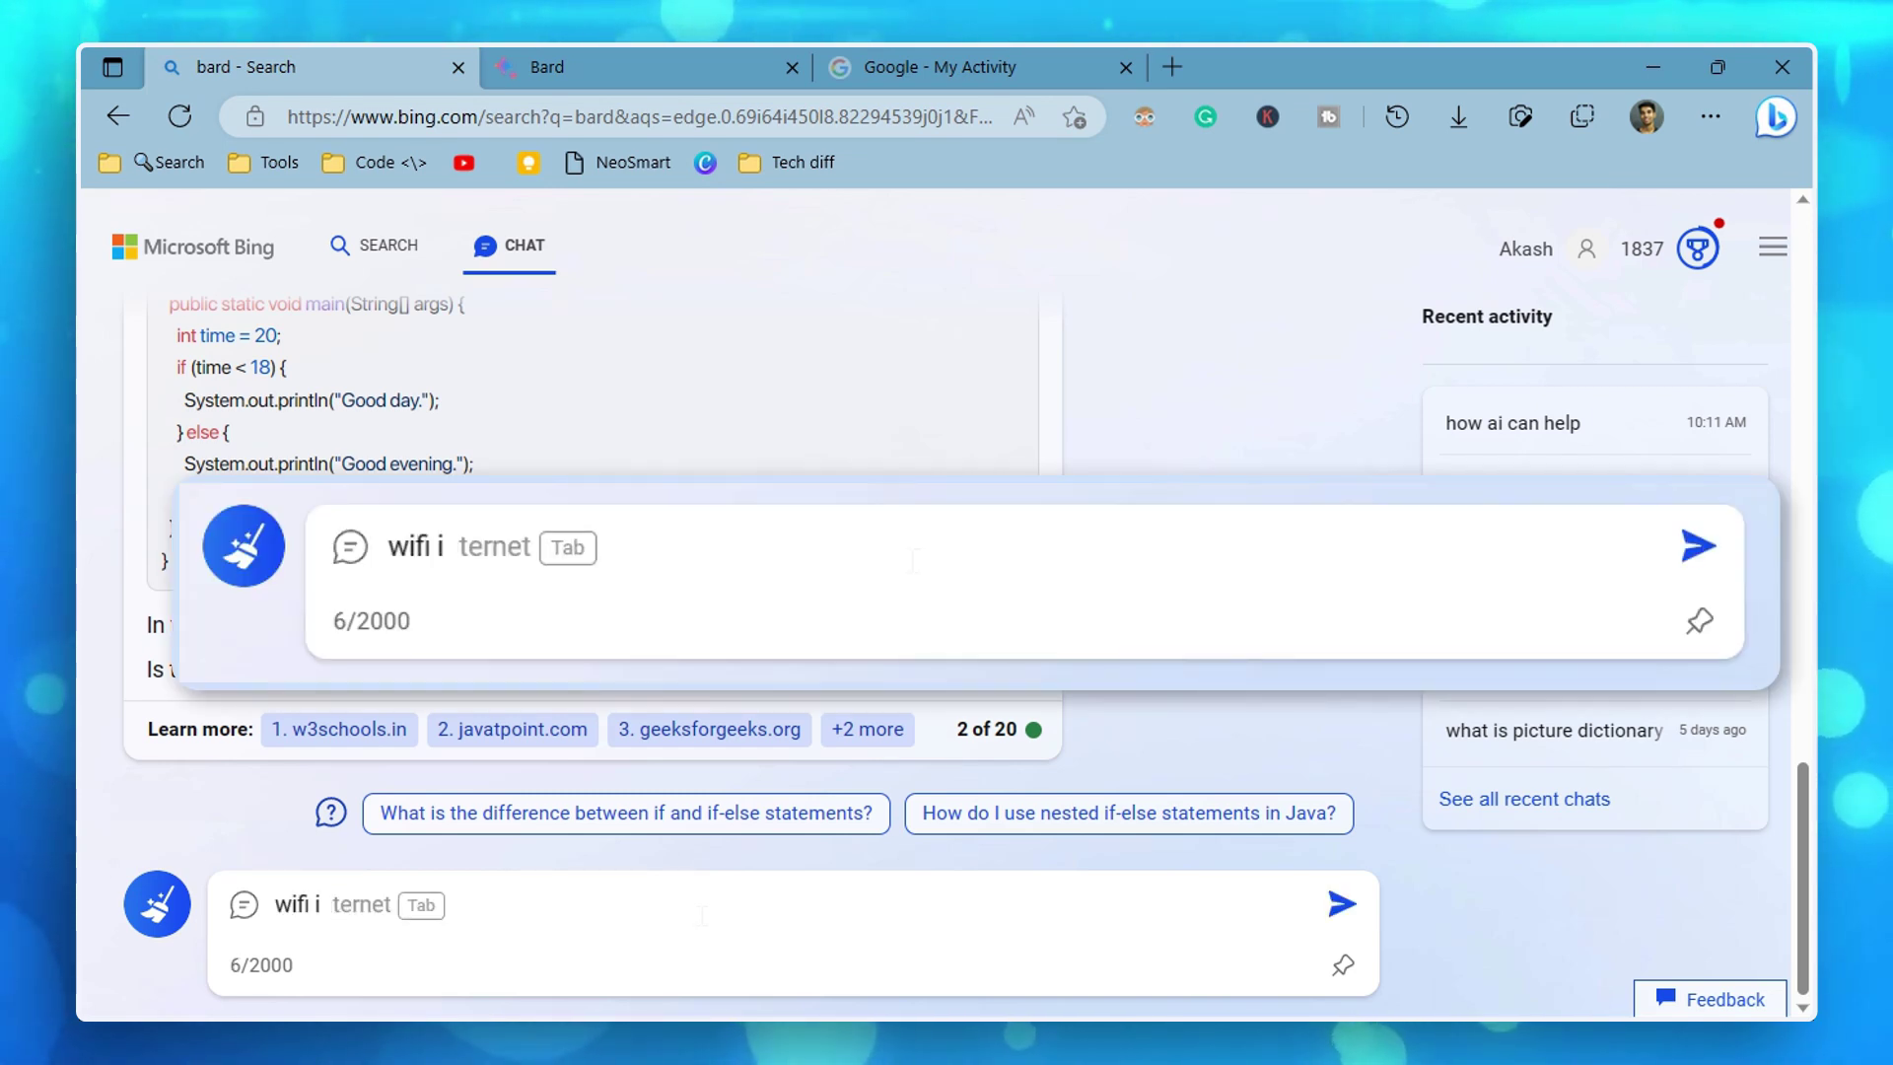
pyautogui.write('nternet in hindi')
pyautogui.hotkey('ctrl', 'a')
pyautogui.hotkey('ctrl', 'c')
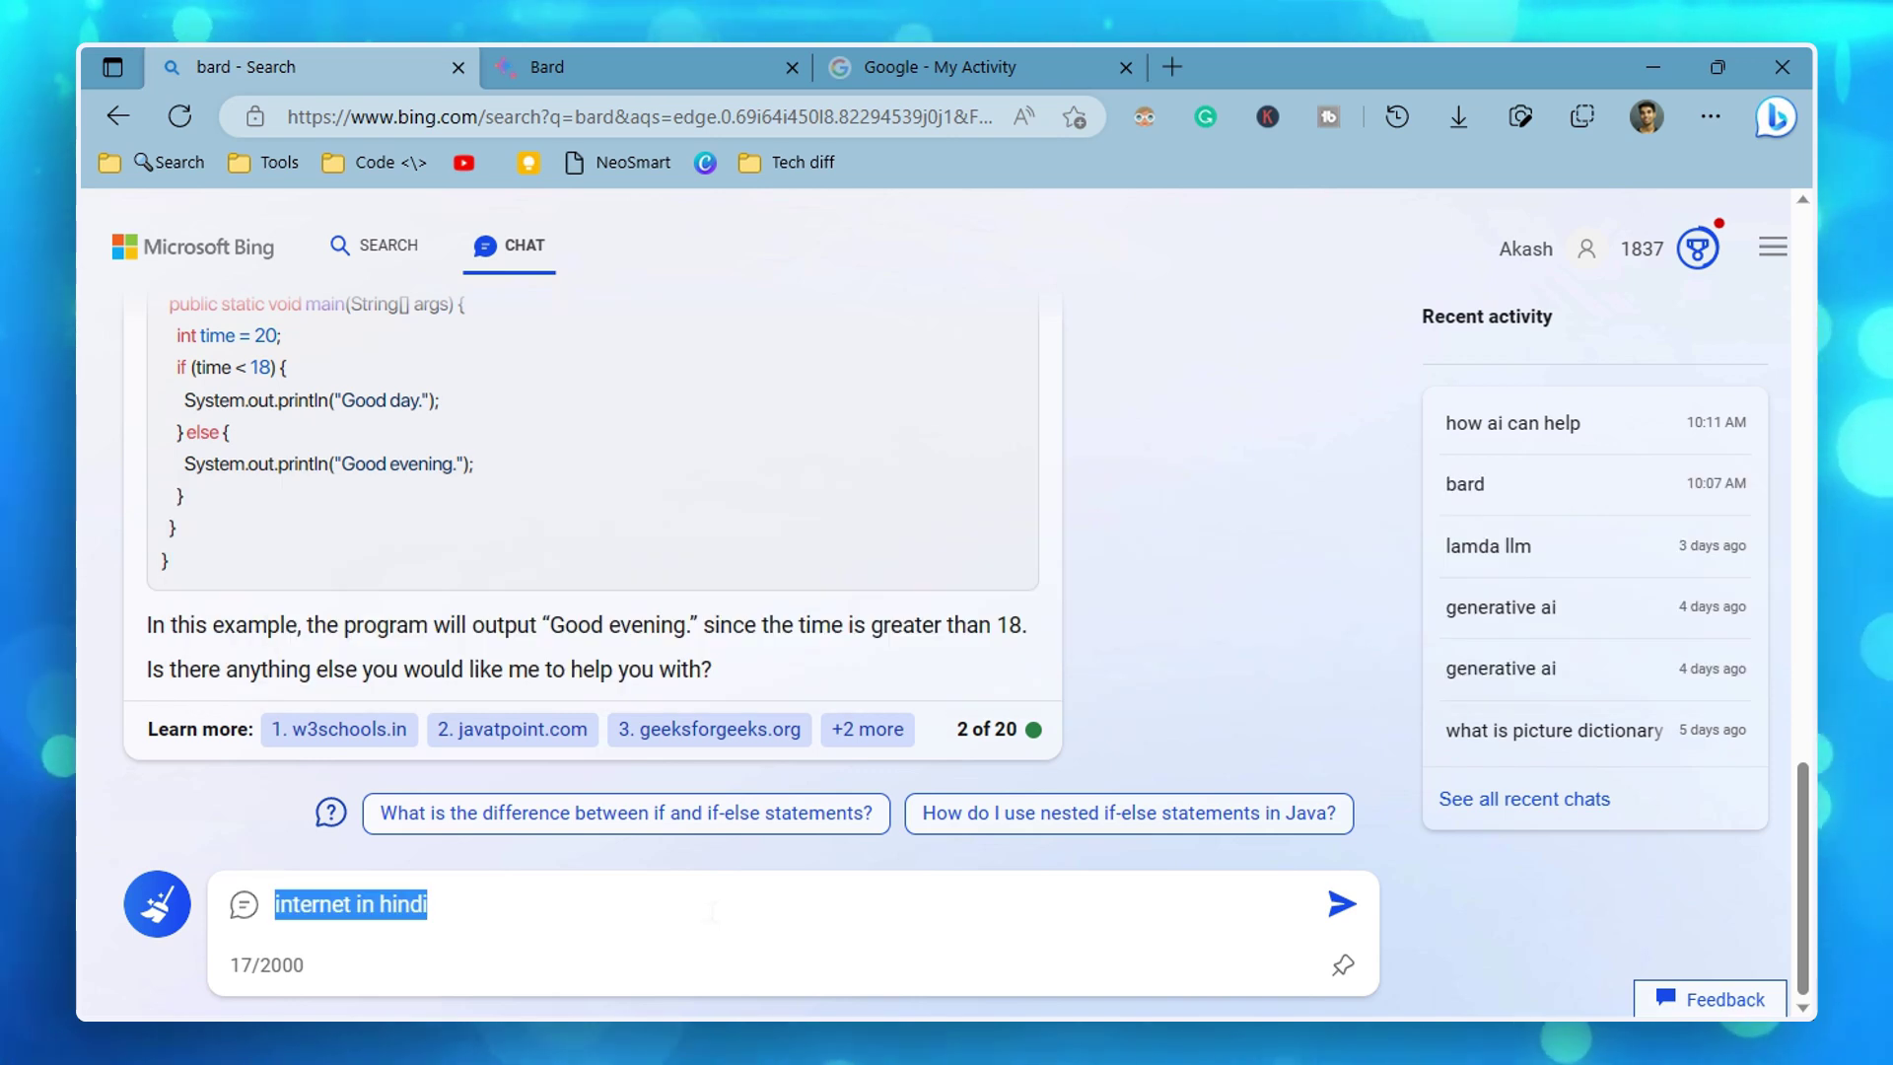
# - Look back through the Bing conversation and submit the "internet in hindi" prompt
pyautogui.click(712, 912)
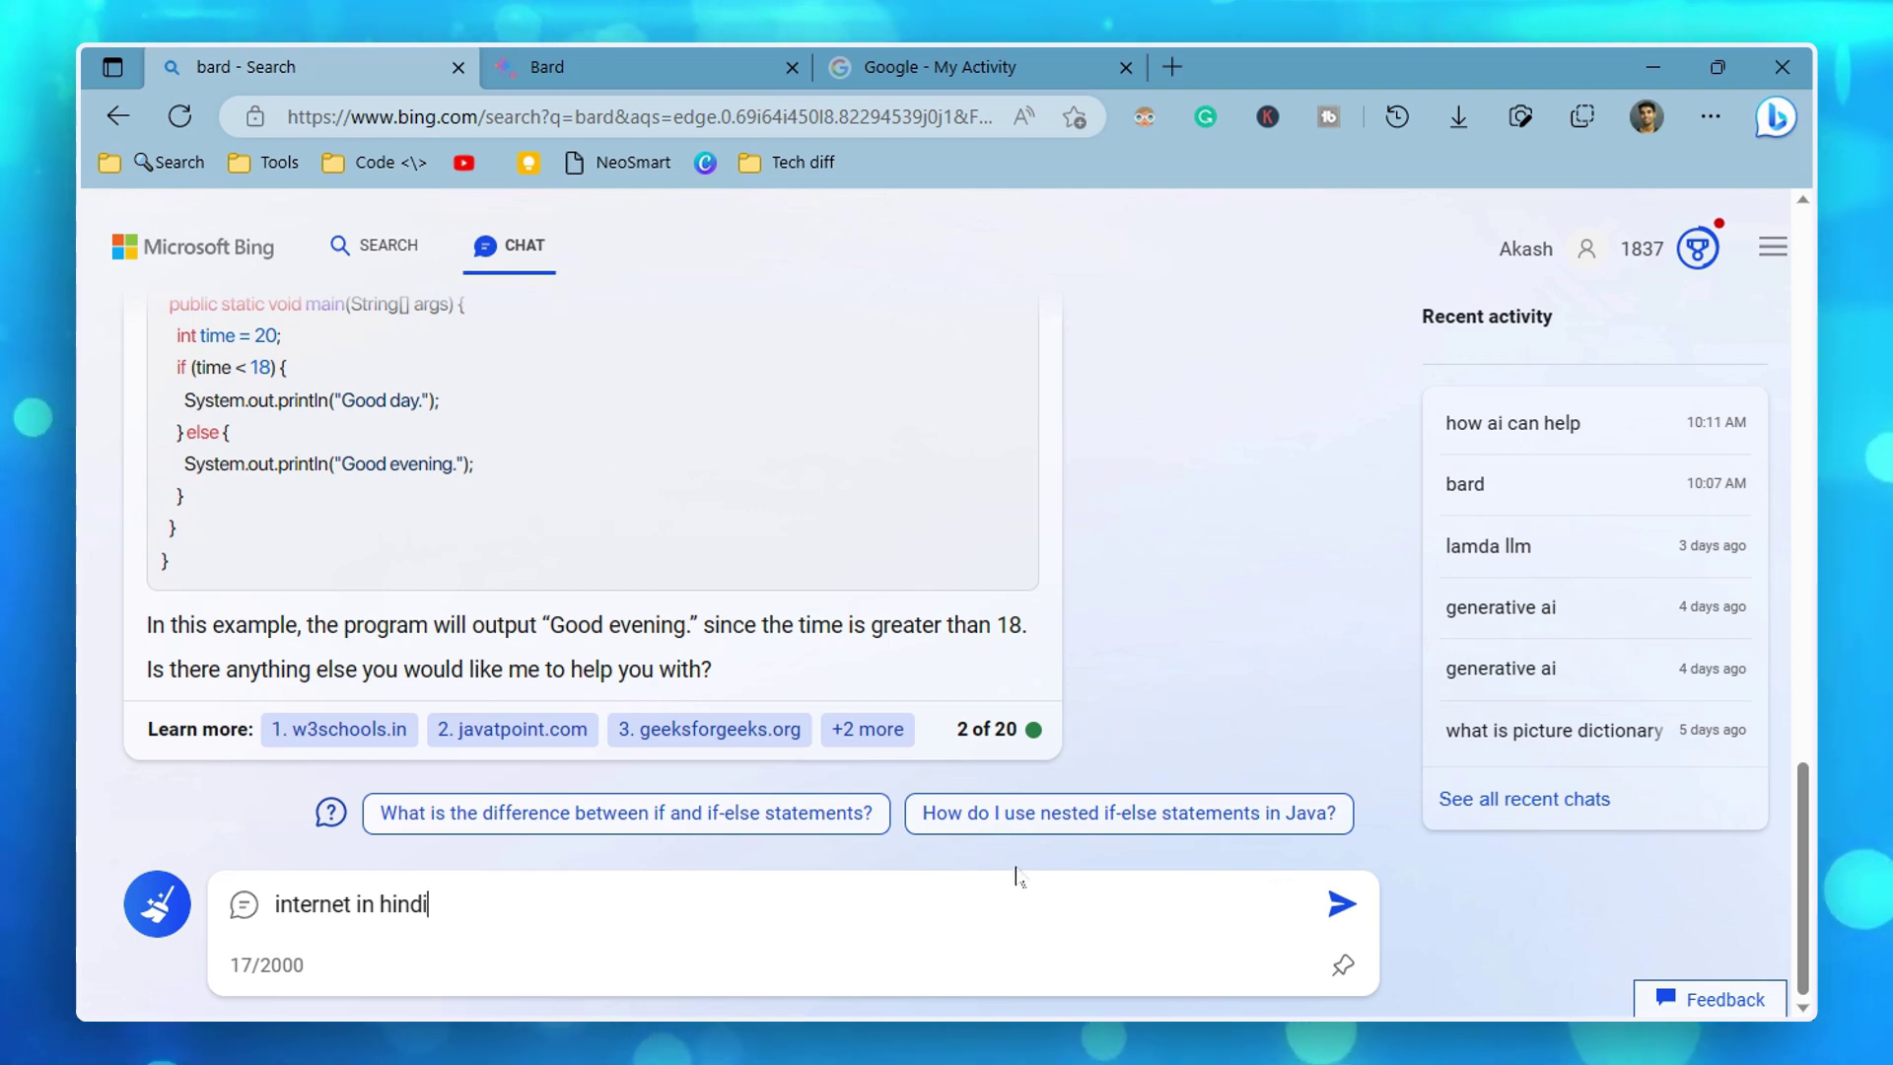
pyautogui.scroll(15, 1051, 662)
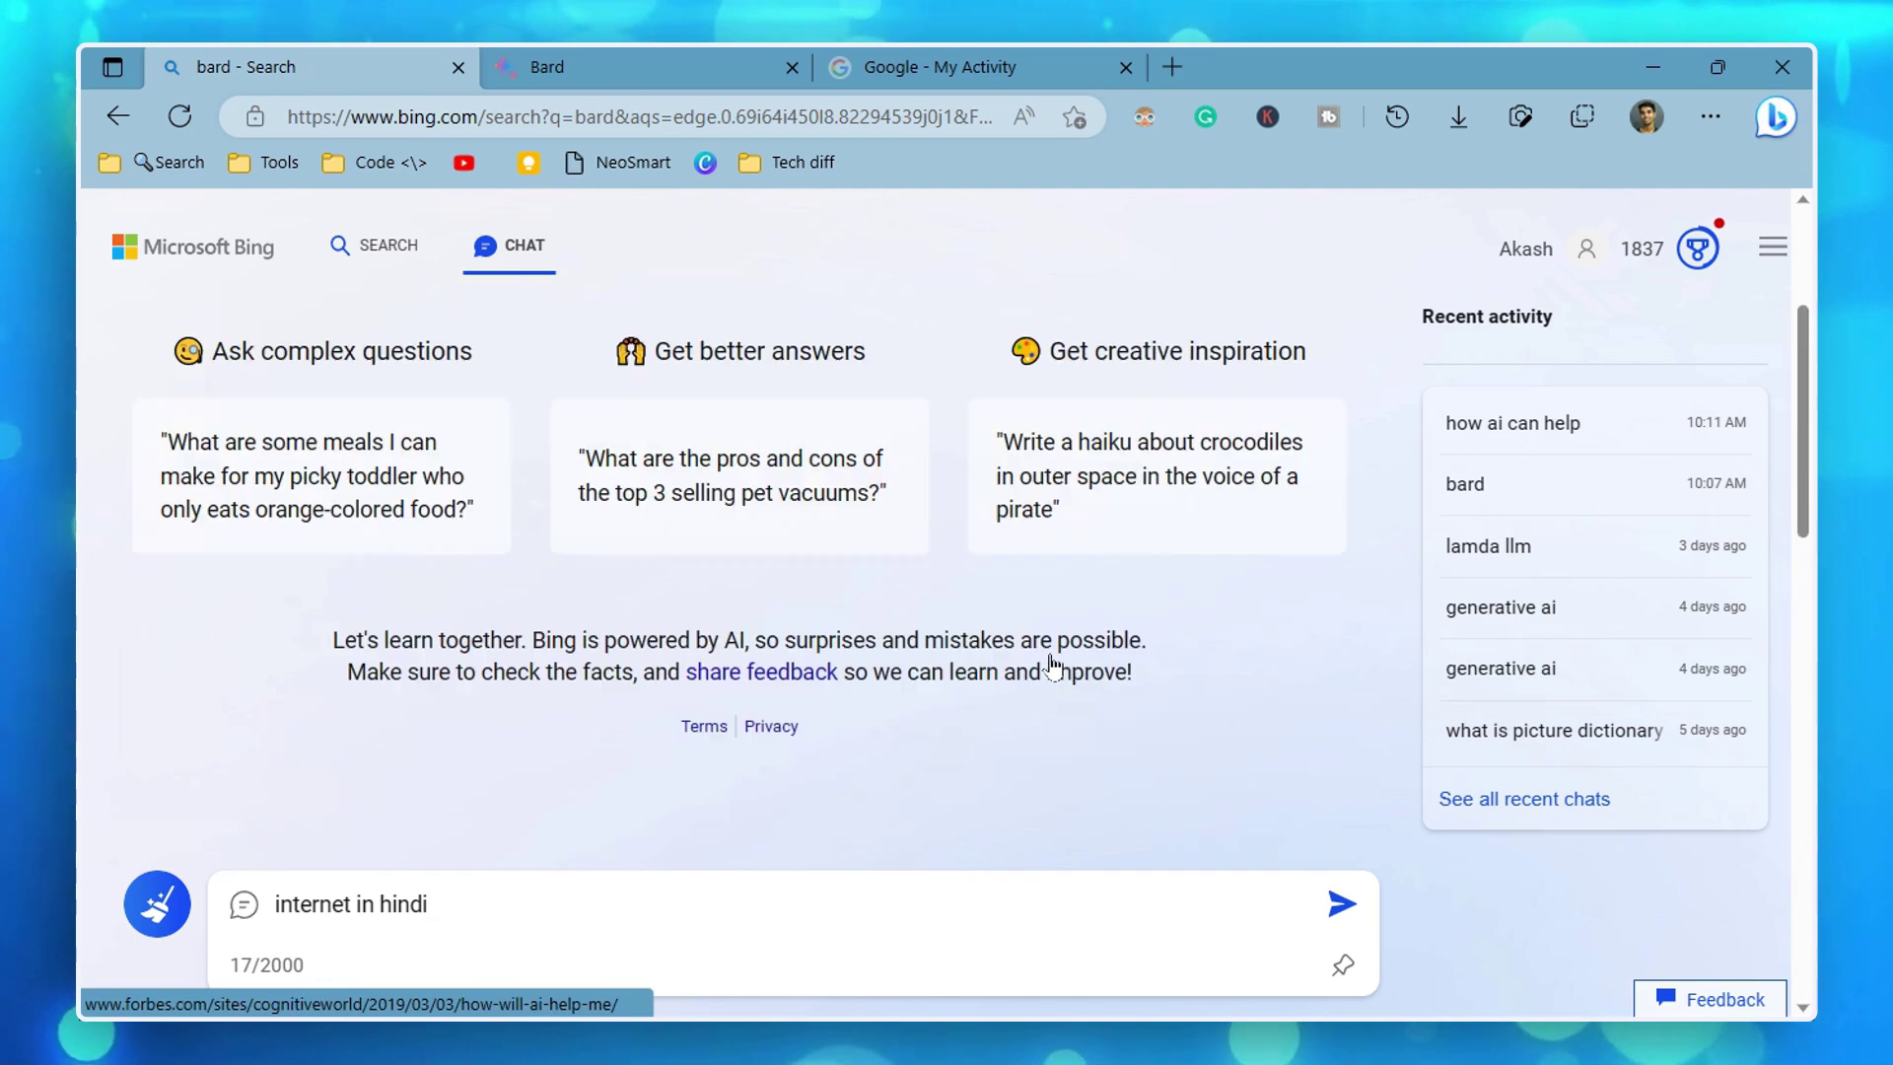
pyautogui.scroll(-15, 1057, 641)
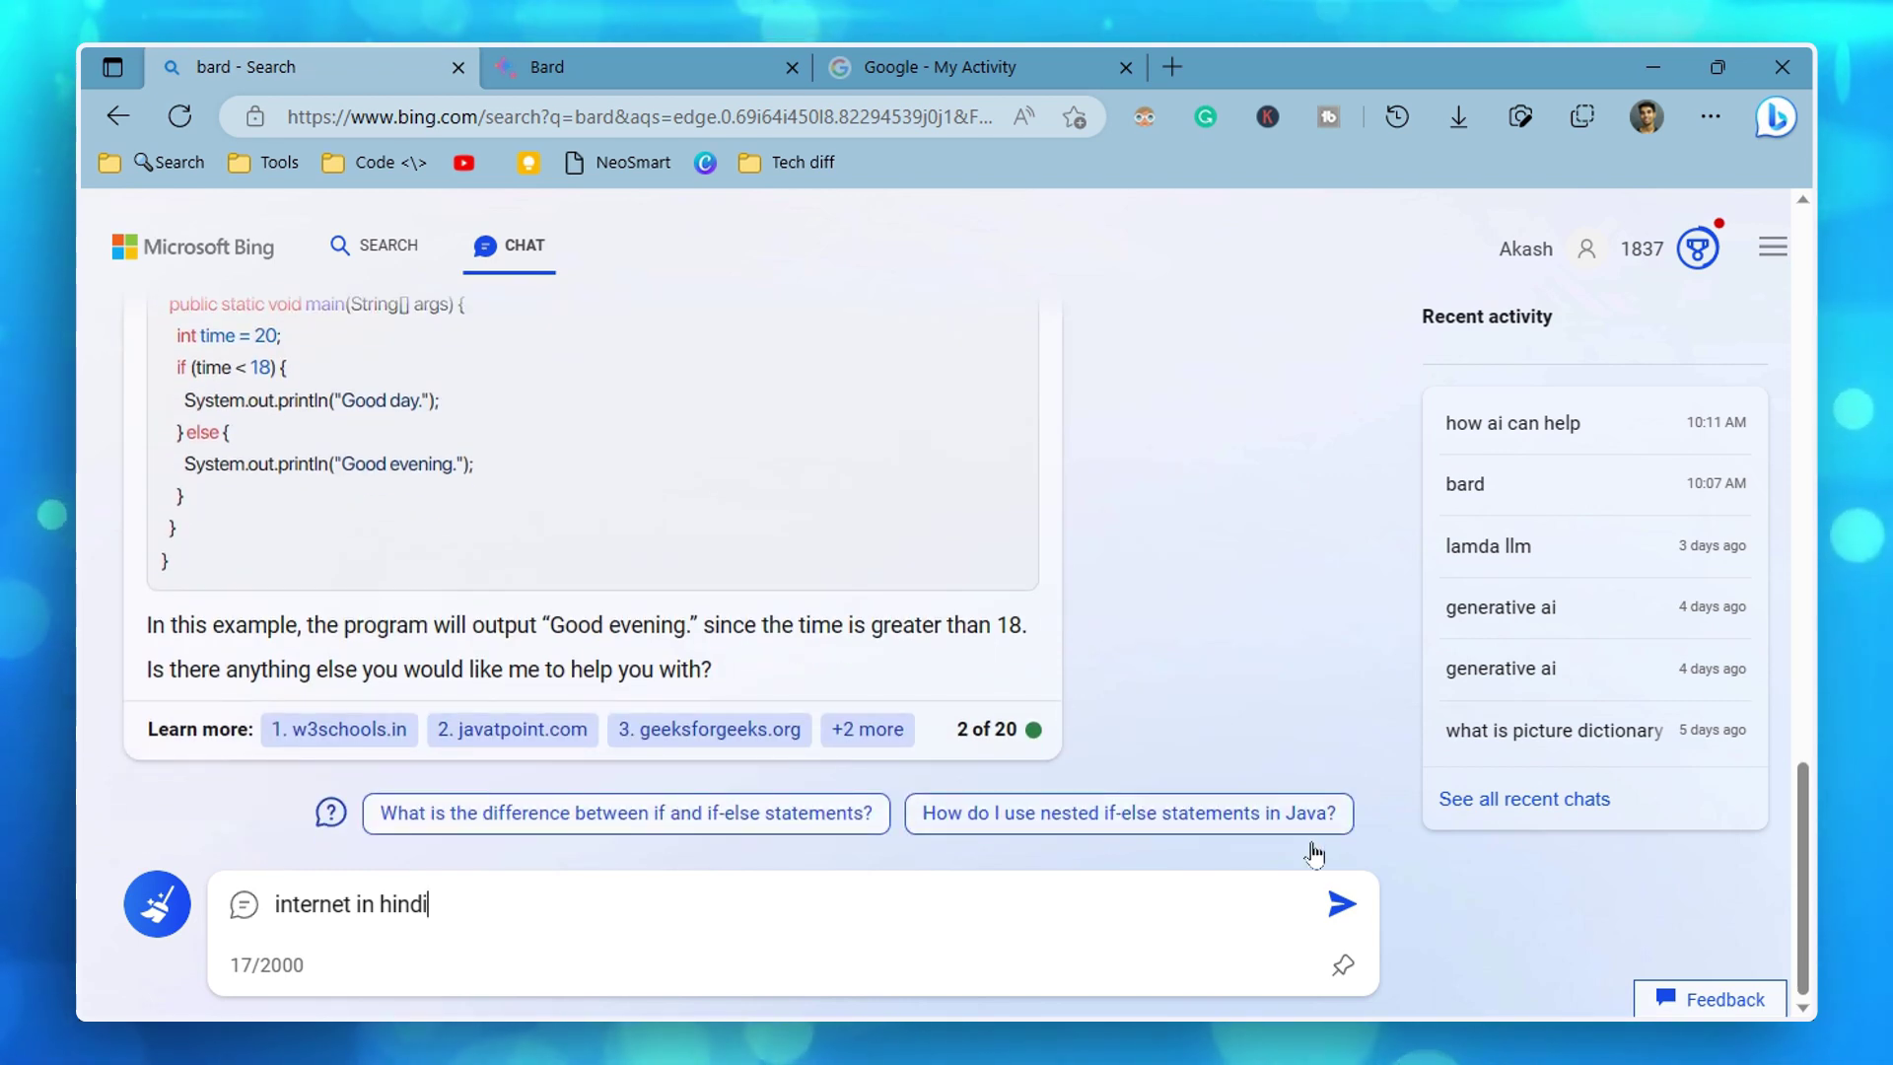
pyautogui.click(1341, 903)
# - Switch to Bard, paste the copied prompt "internet in hindi" and submit it
pyautogui.click(548, 66)
pyautogui.click(839, 867)
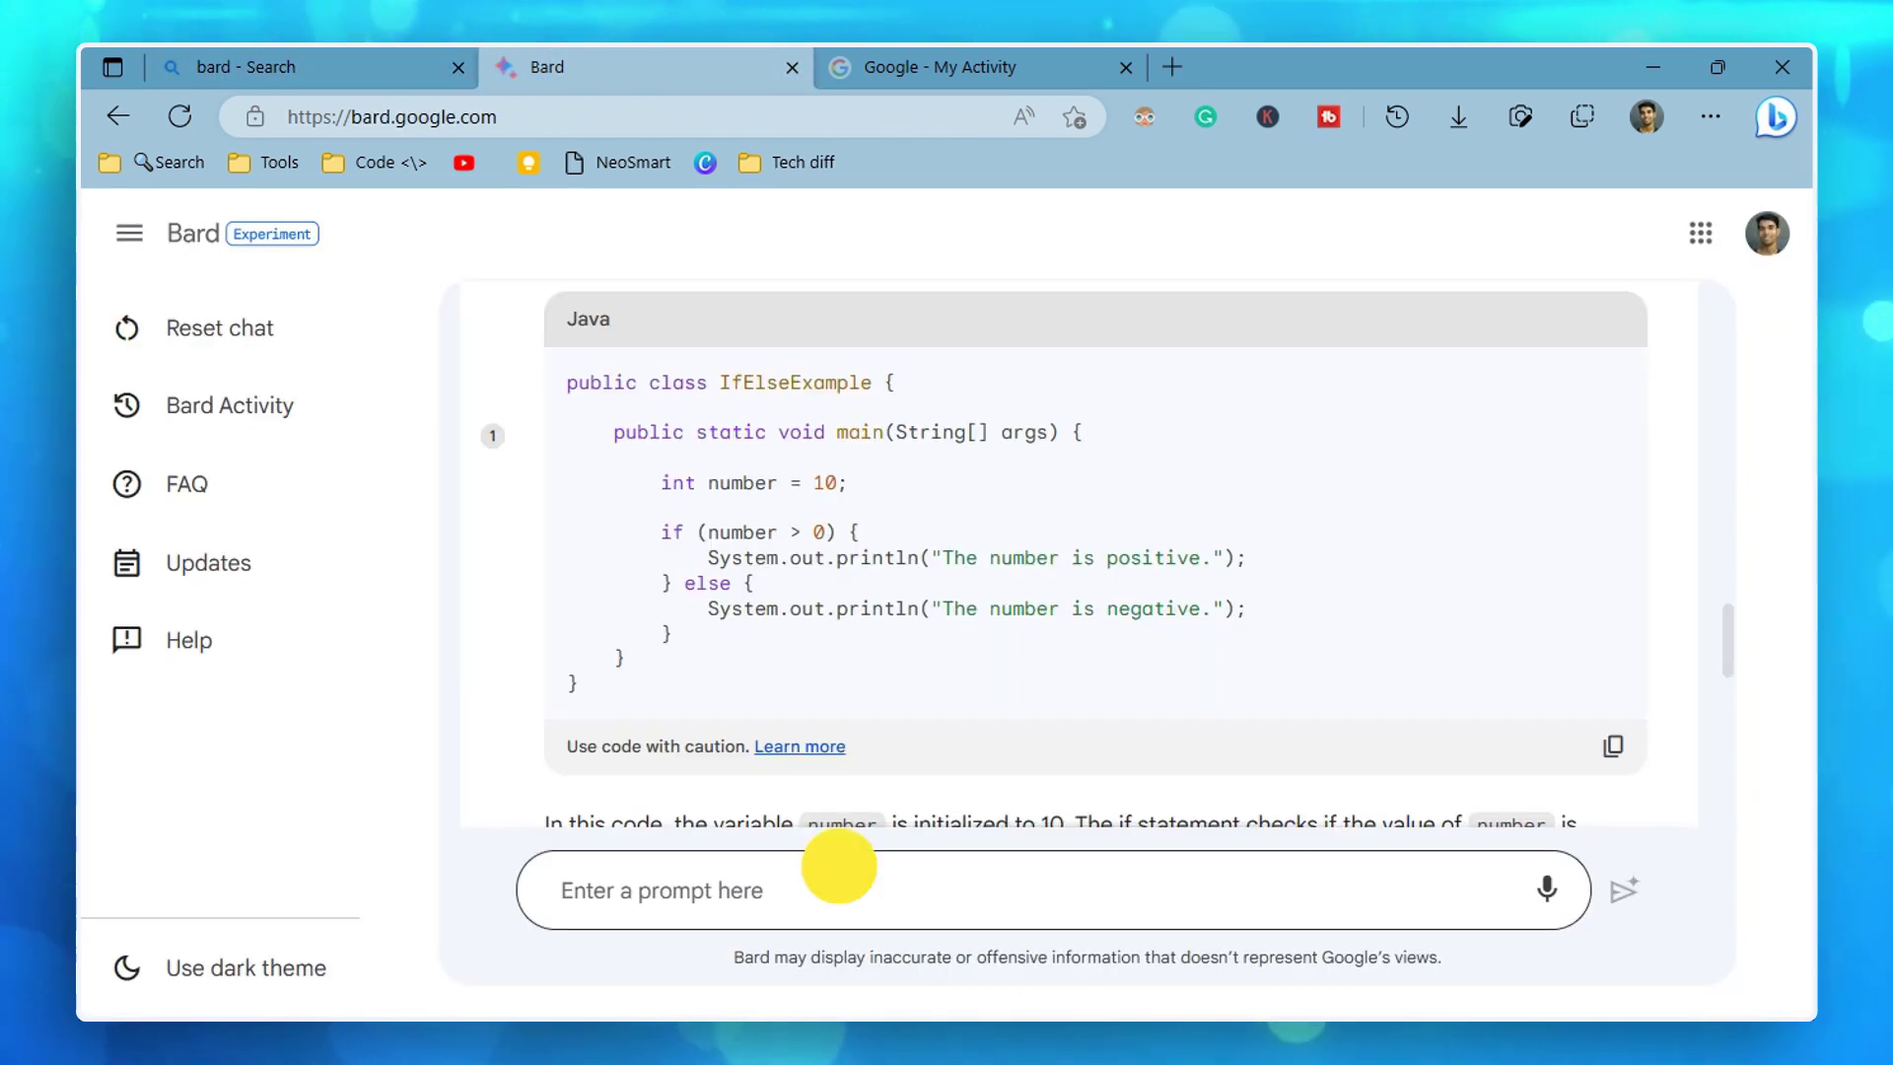
pyautogui.hotkey('ctrl', 'v')
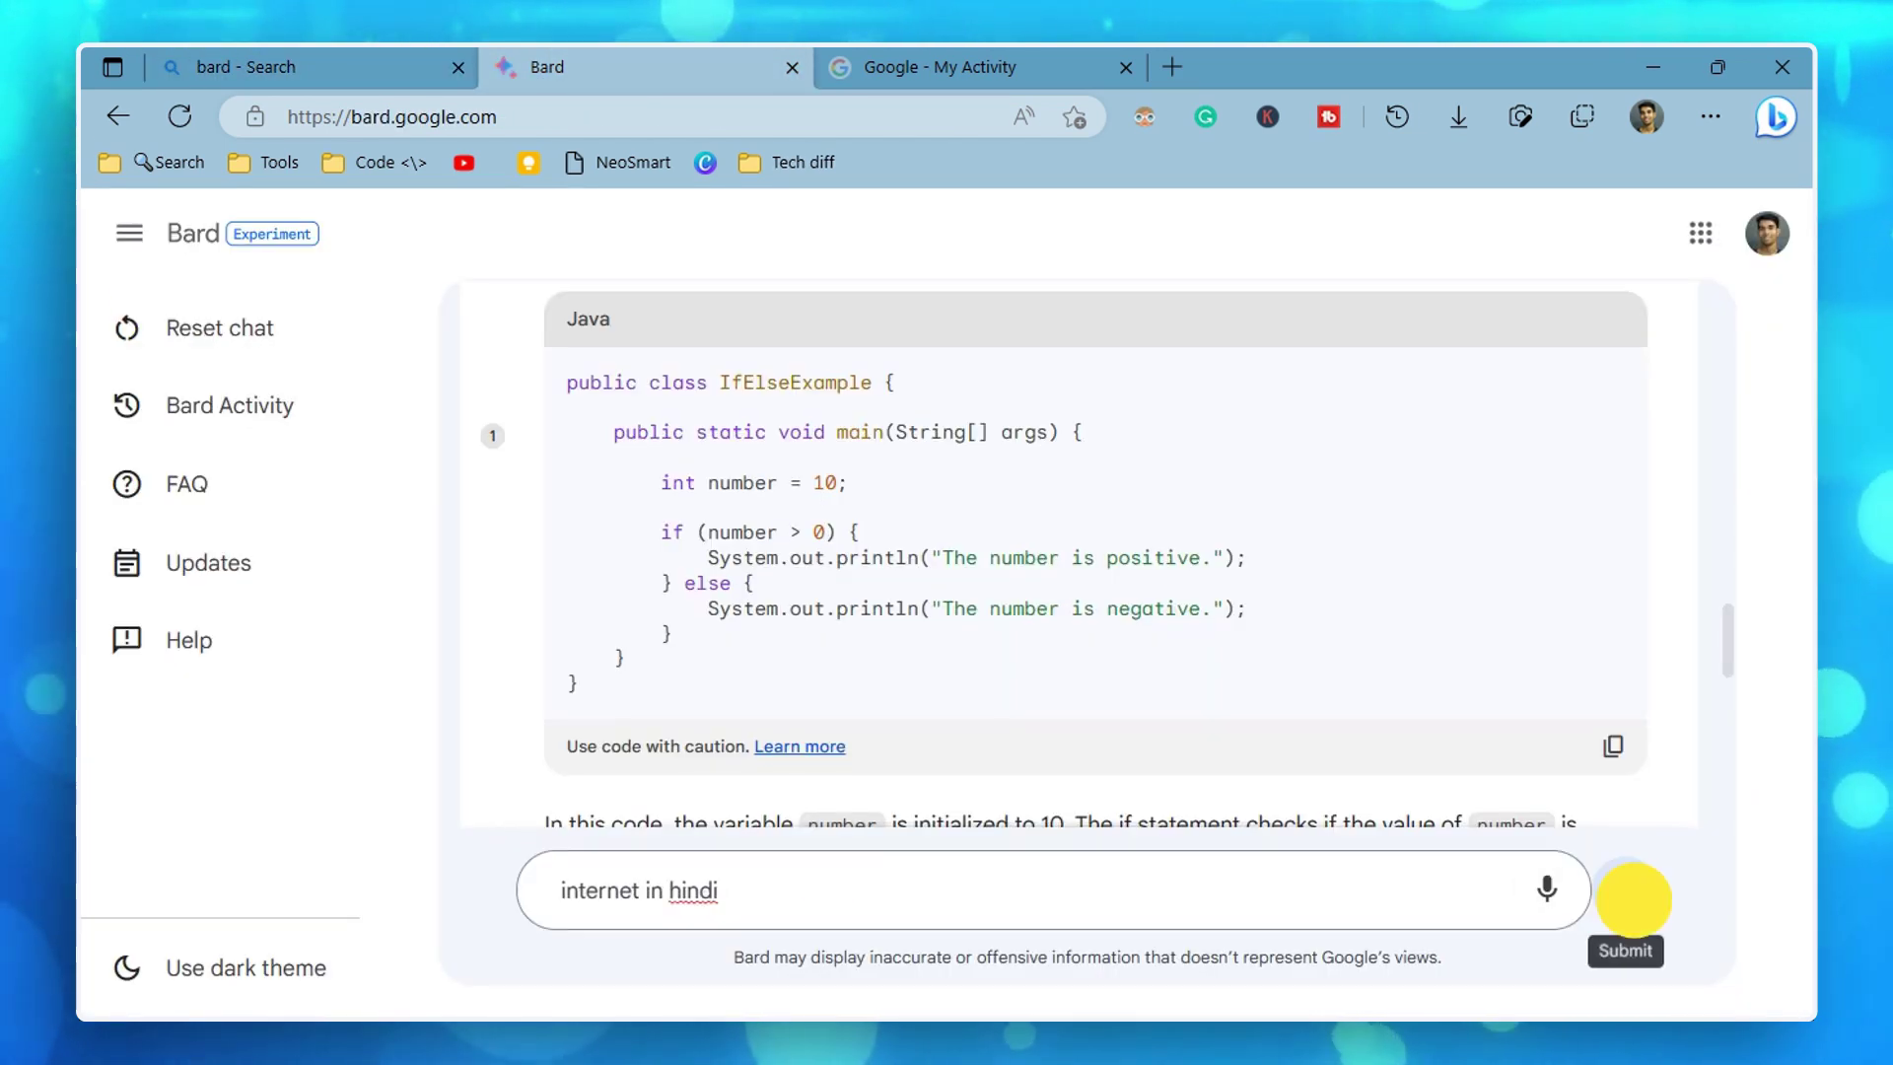
pyautogui.click(1633, 899)
pyautogui.click(242, 59)
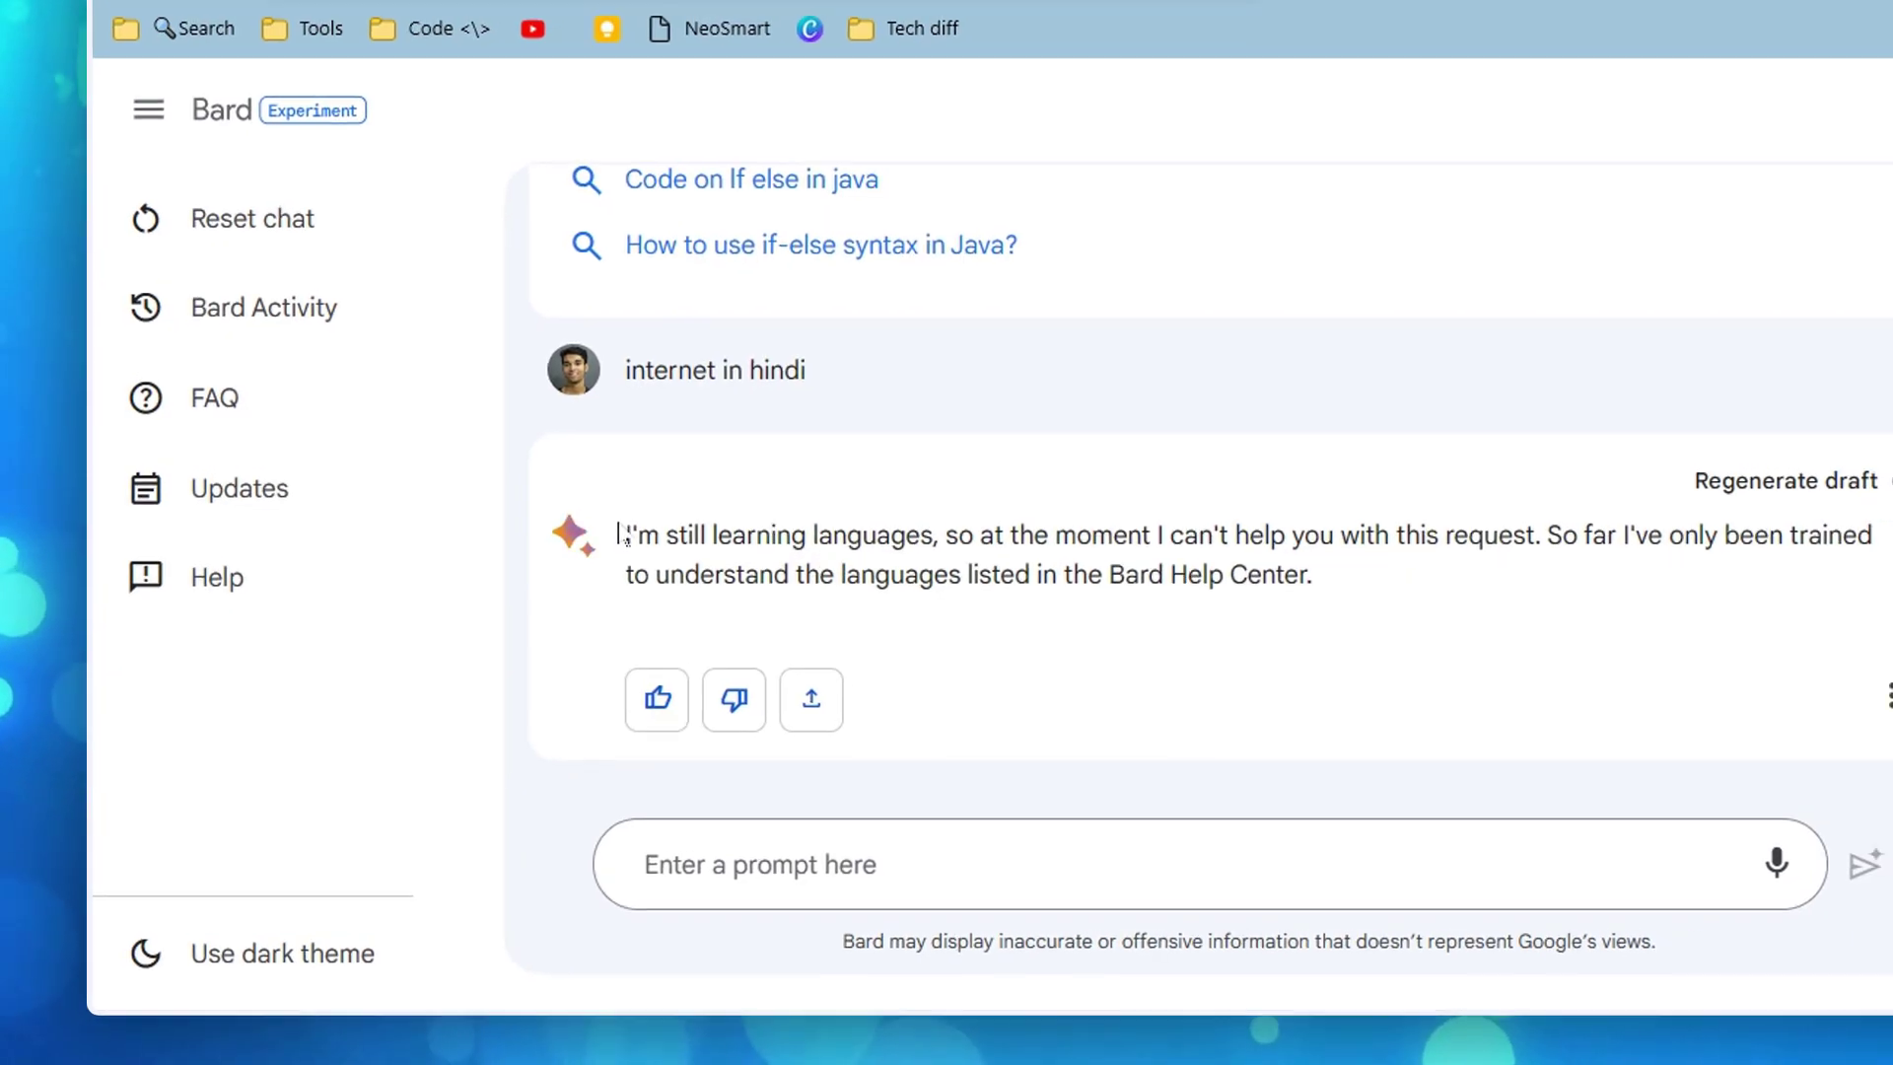
# - Read Bard's reply to the Hindi prompt, highlighting the whole answer and its individual phrases
pyautogui.moveTo(631, 540); pyautogui.dragTo(1308, 608)
pyautogui.click(1452, 653)
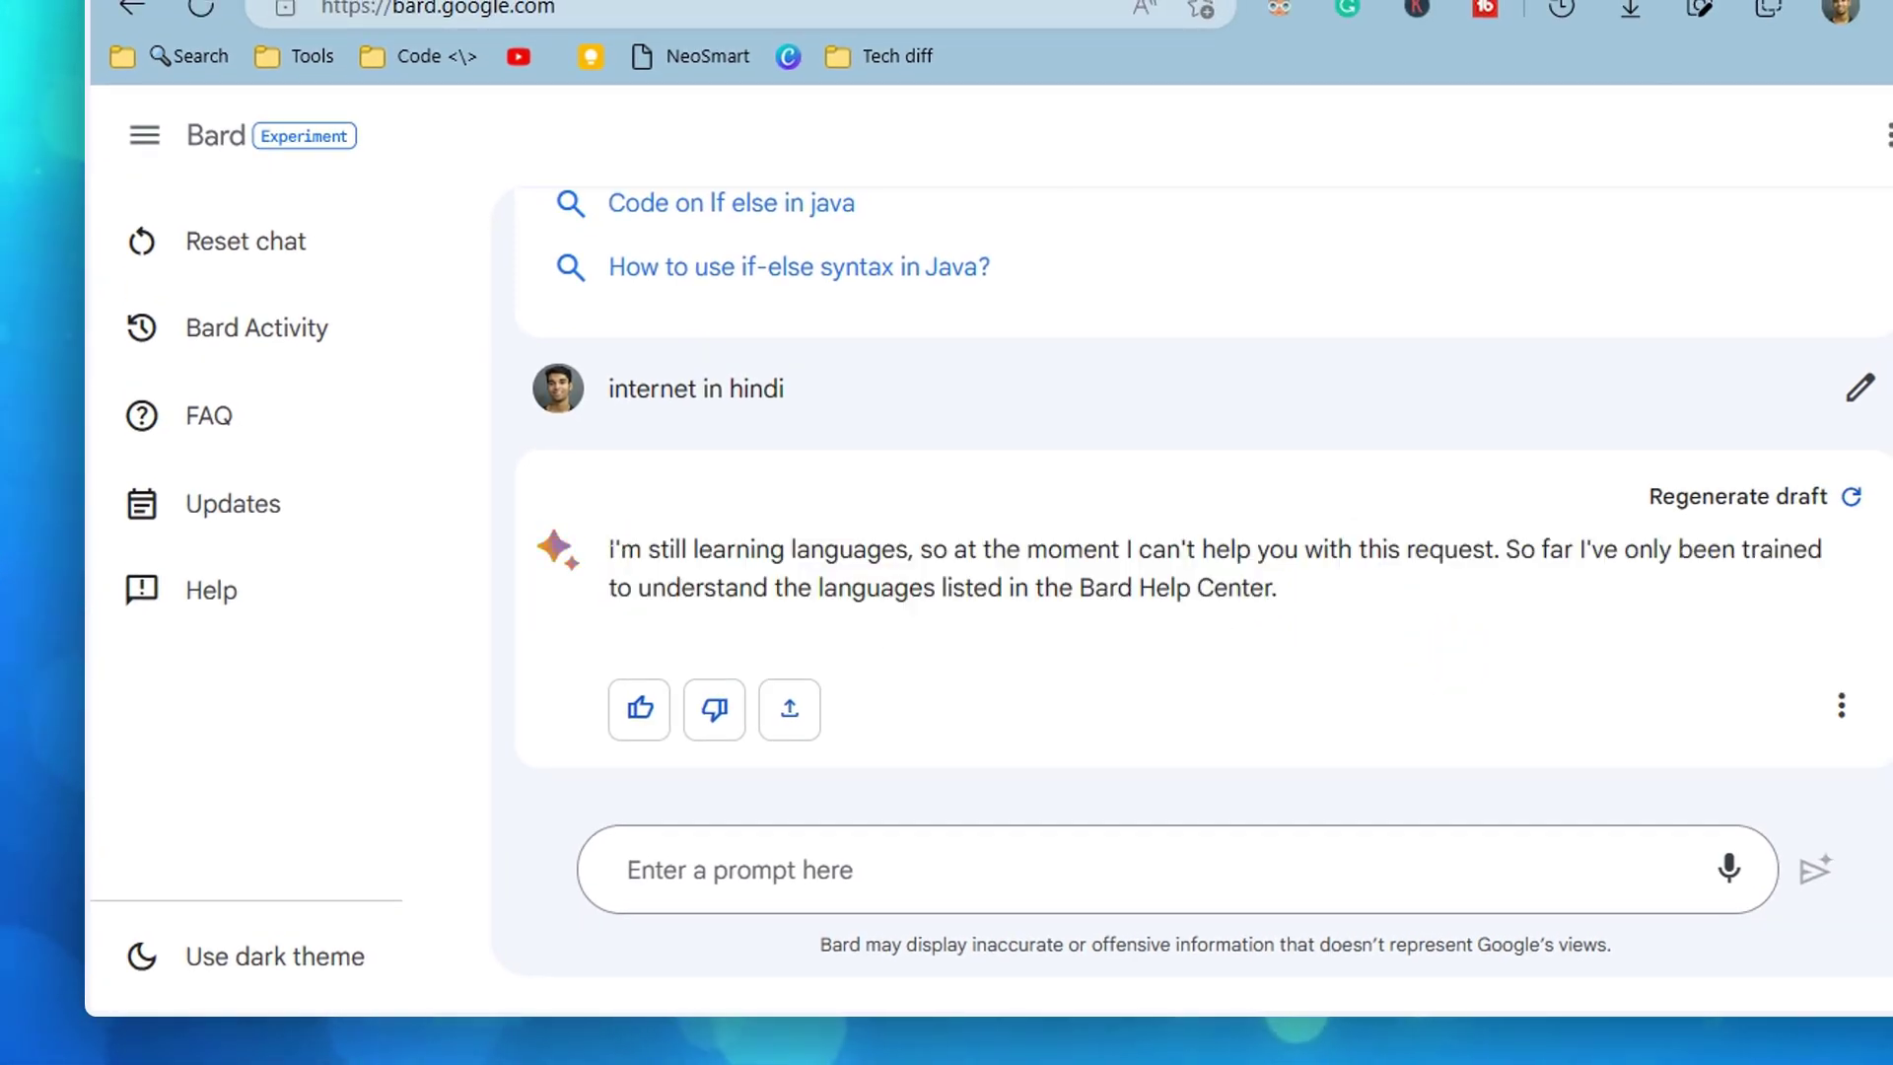
pyautogui.moveTo(609, 550); pyautogui.dragTo(915, 550)
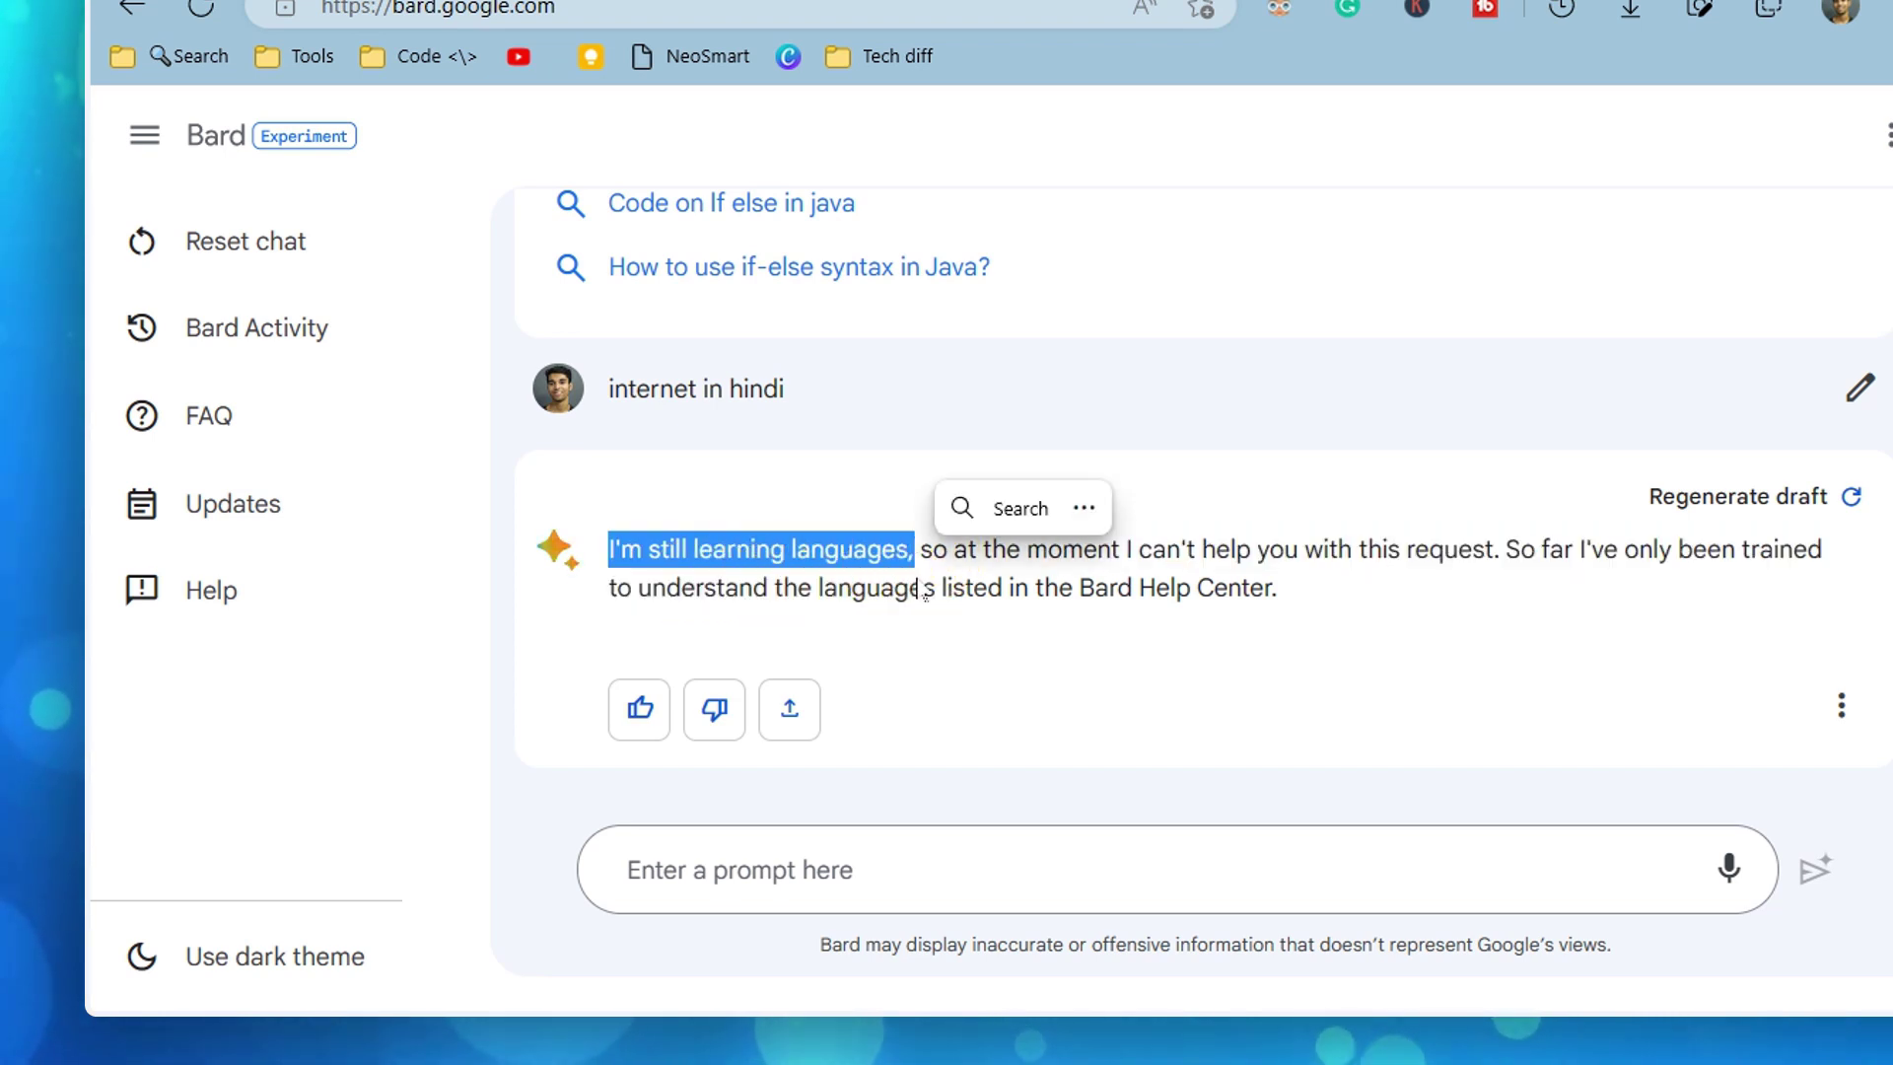
pyautogui.click(957, 651)
pyautogui.moveTo(920, 549); pyautogui.dragTo(1292, 559)
# - Review Bard's conversation from the first prompt onward and highlight part of the "internet in hindi" prompt
pyautogui.scroll(20, 854, 549)
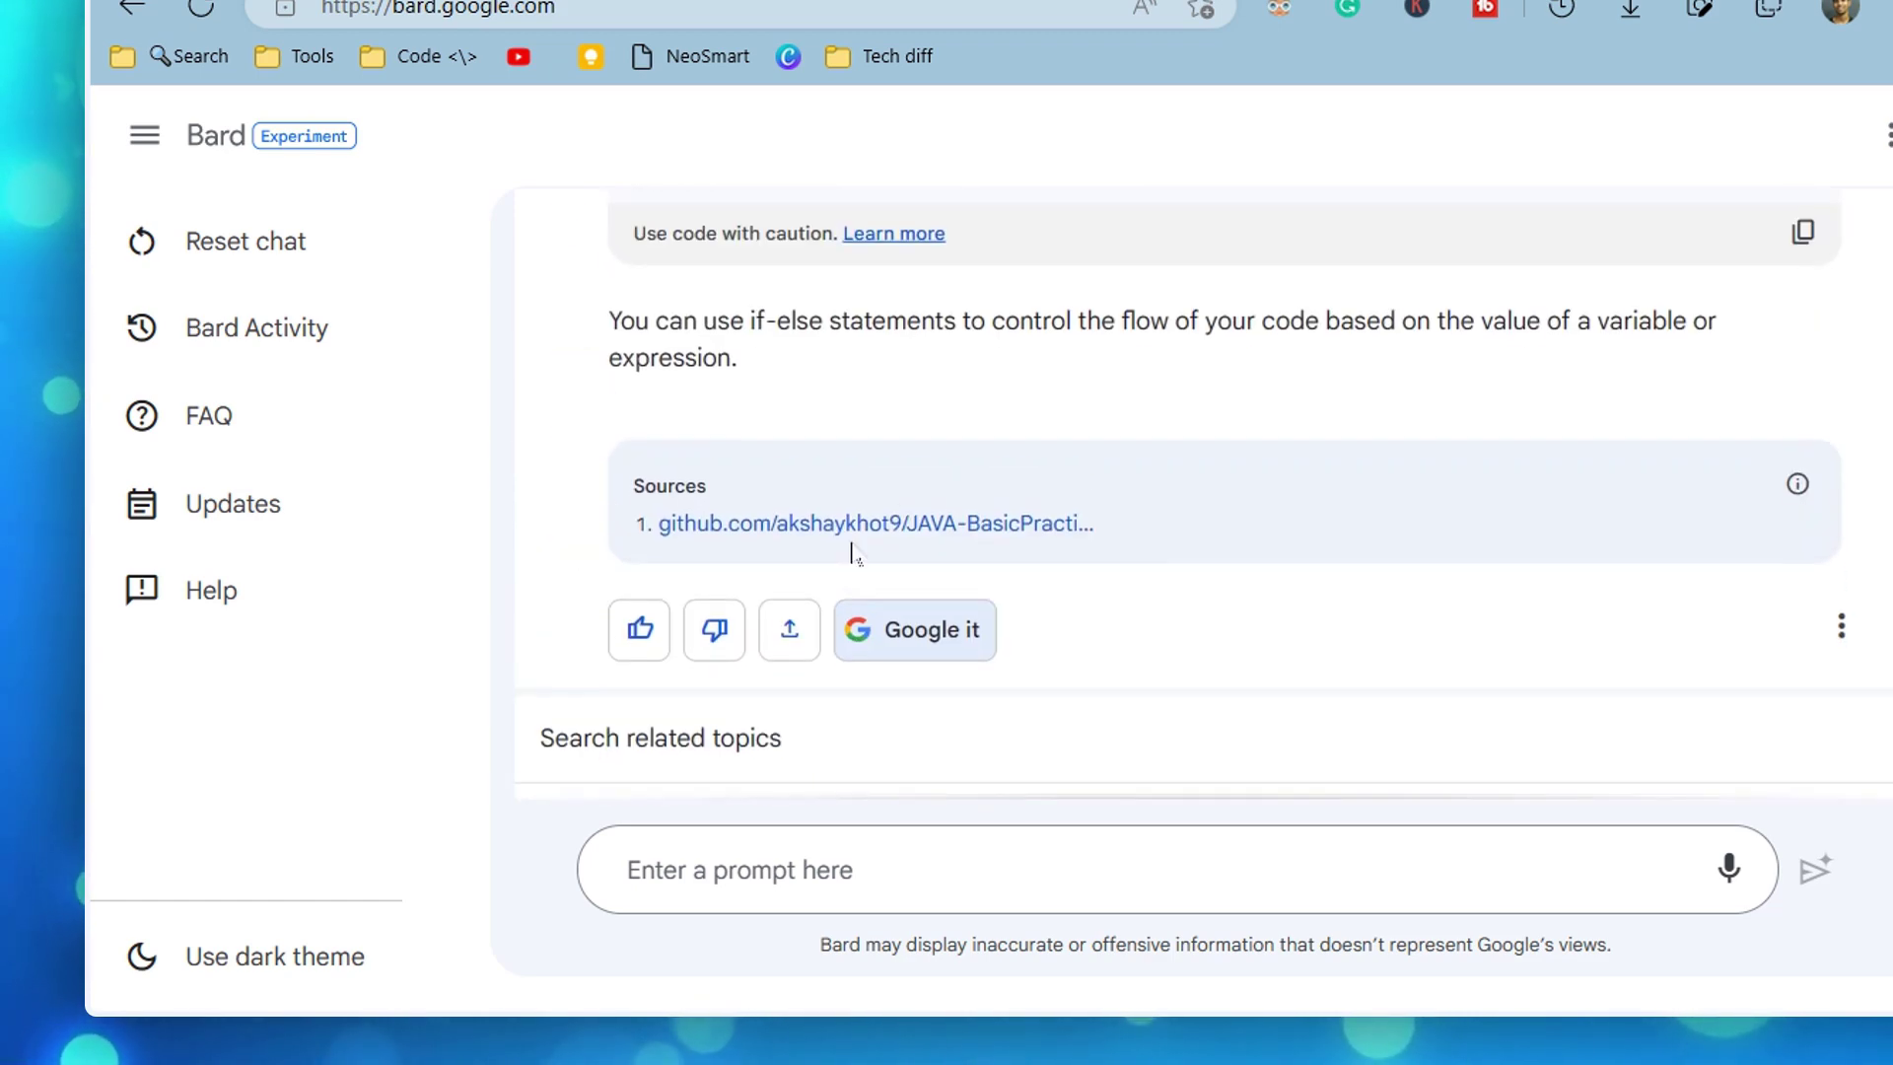
pyautogui.scroll(10, 1134, 519)
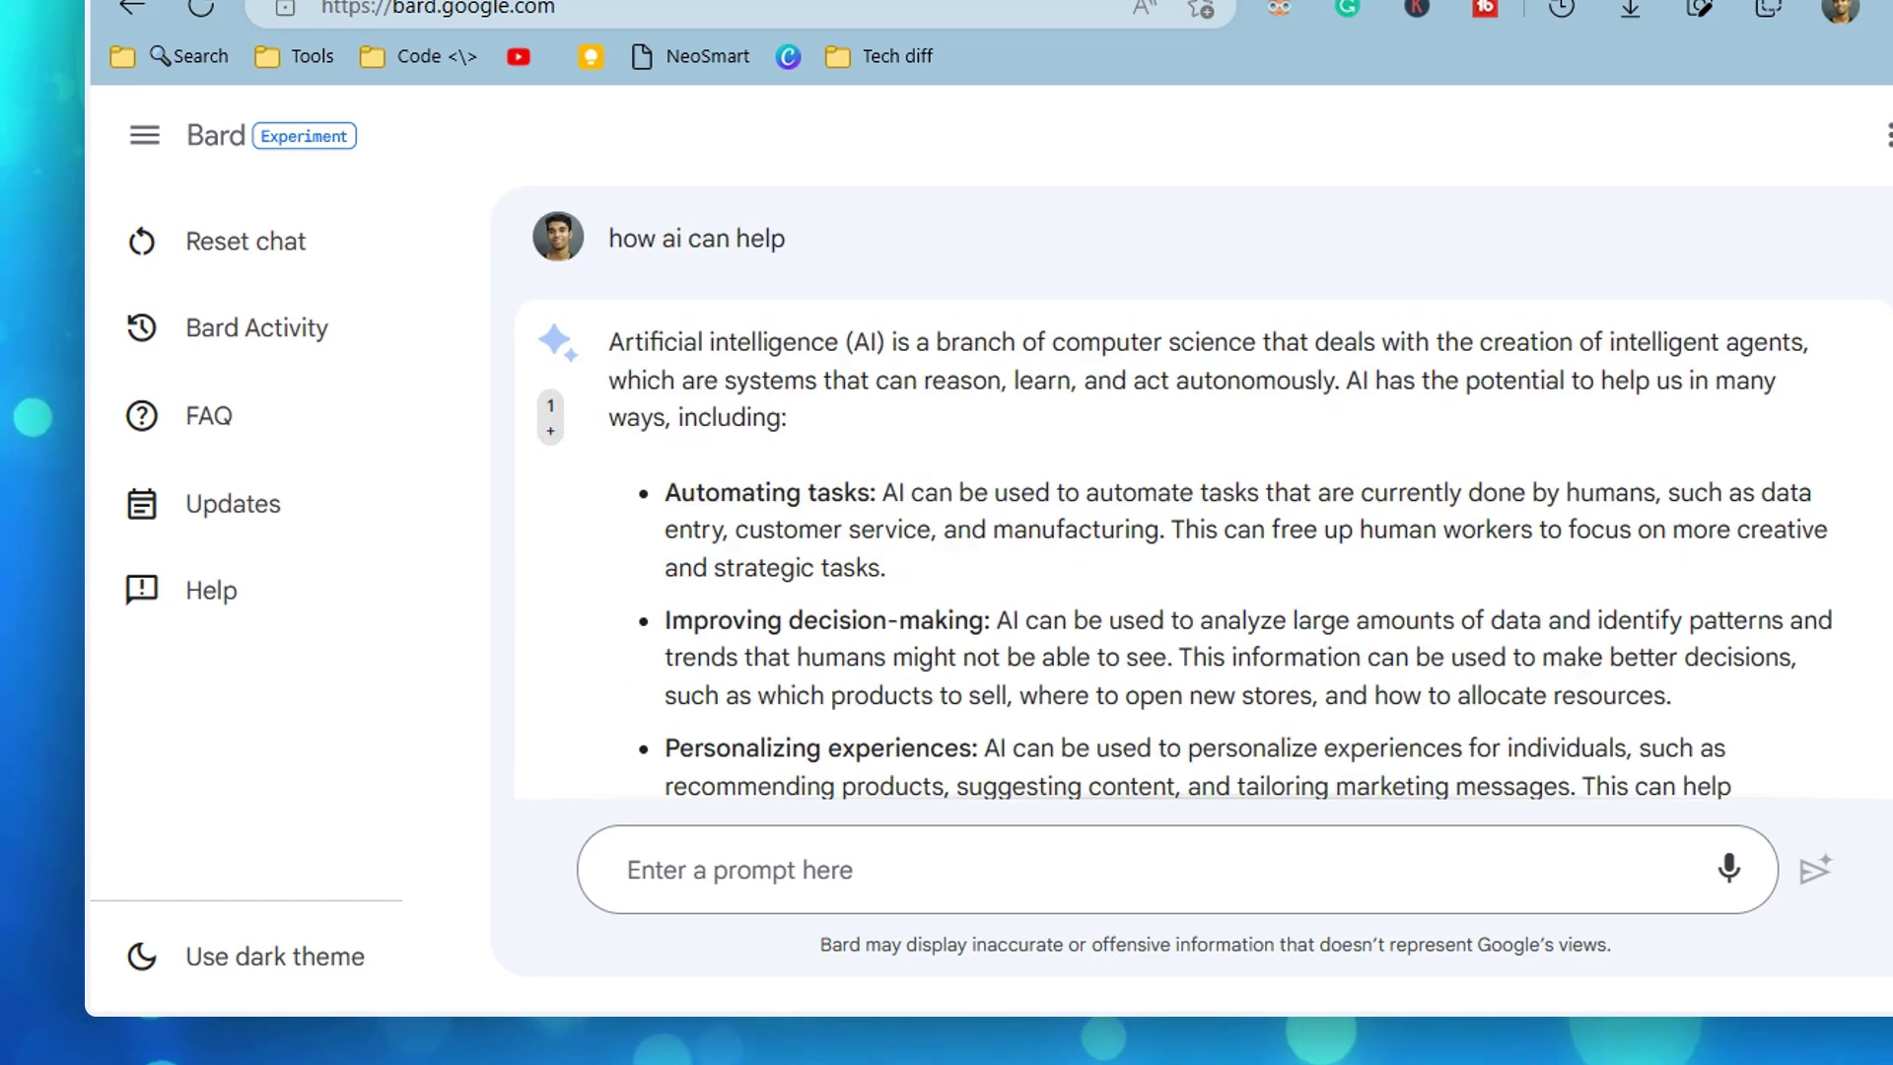
pyautogui.click(613, 263)
pyautogui.scroll(-20, 1081, 516)
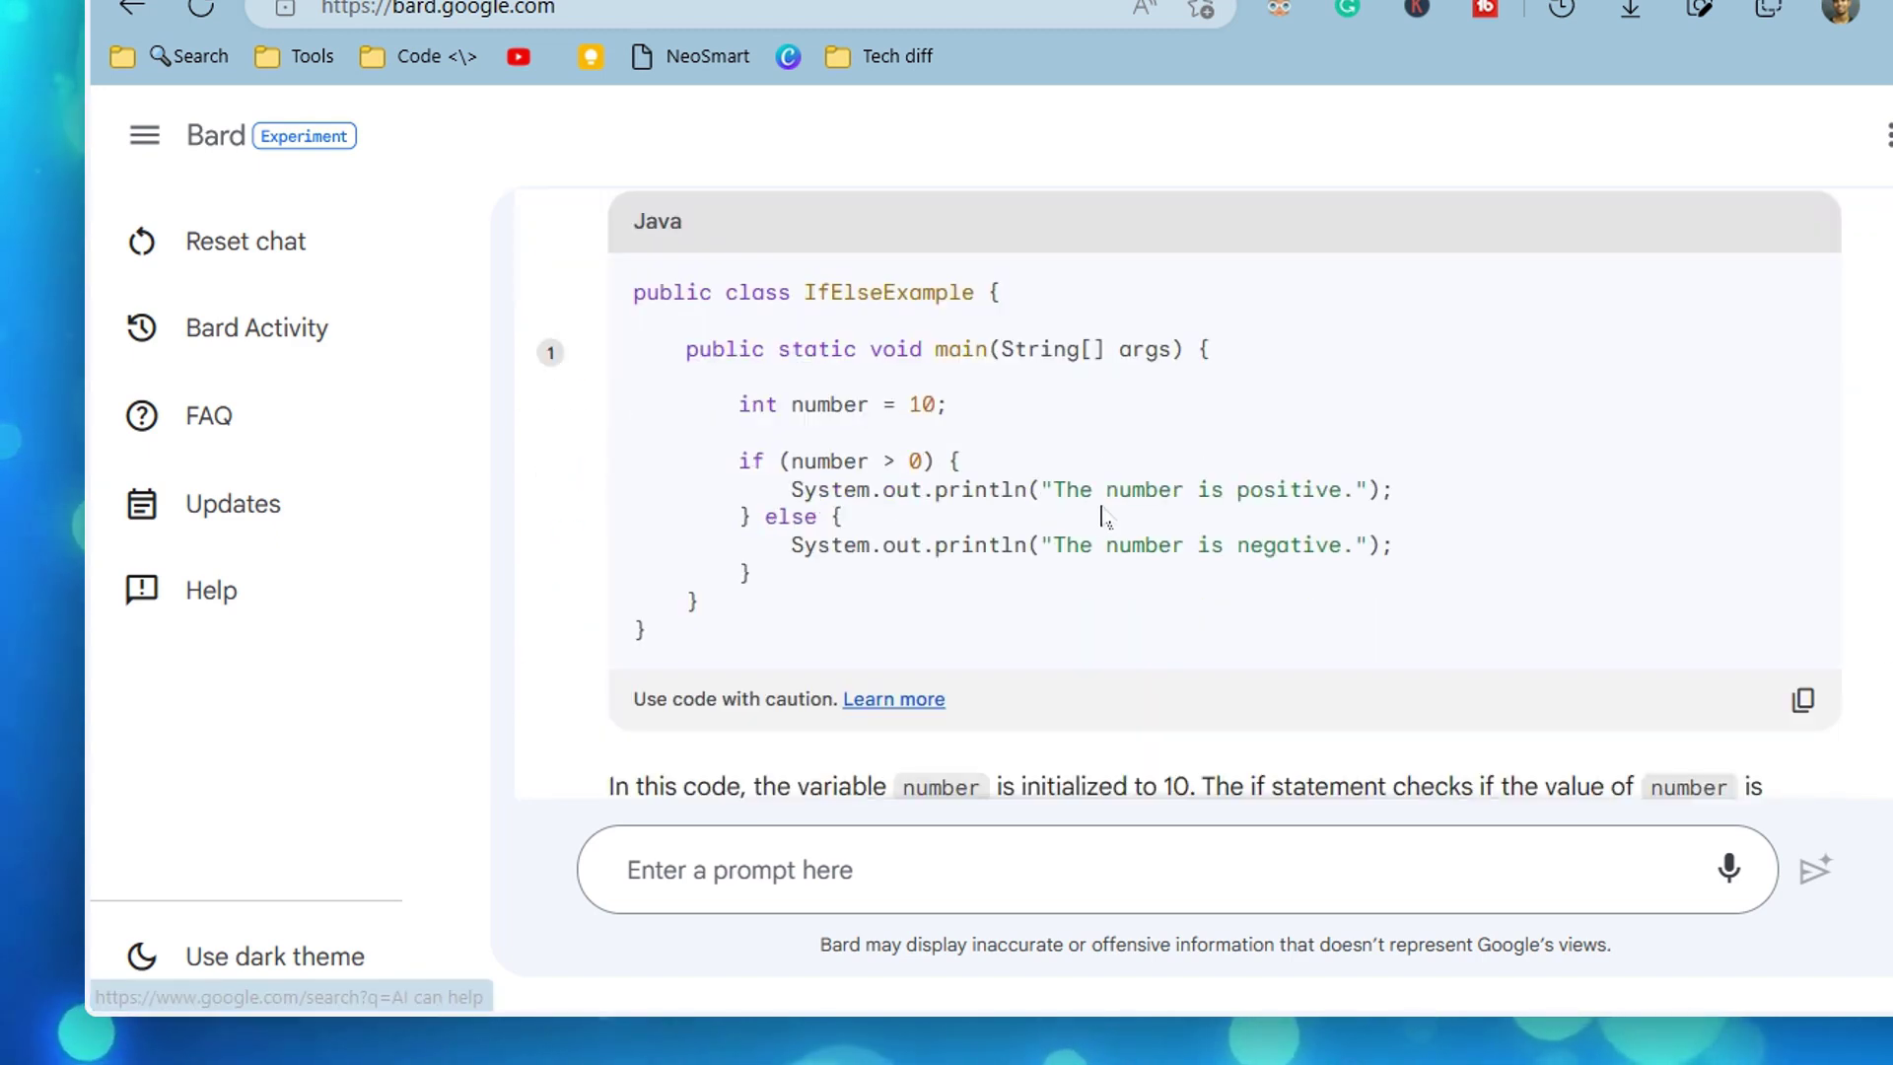
pyautogui.moveTo(651, 389); pyautogui.dragTo(887, 399)
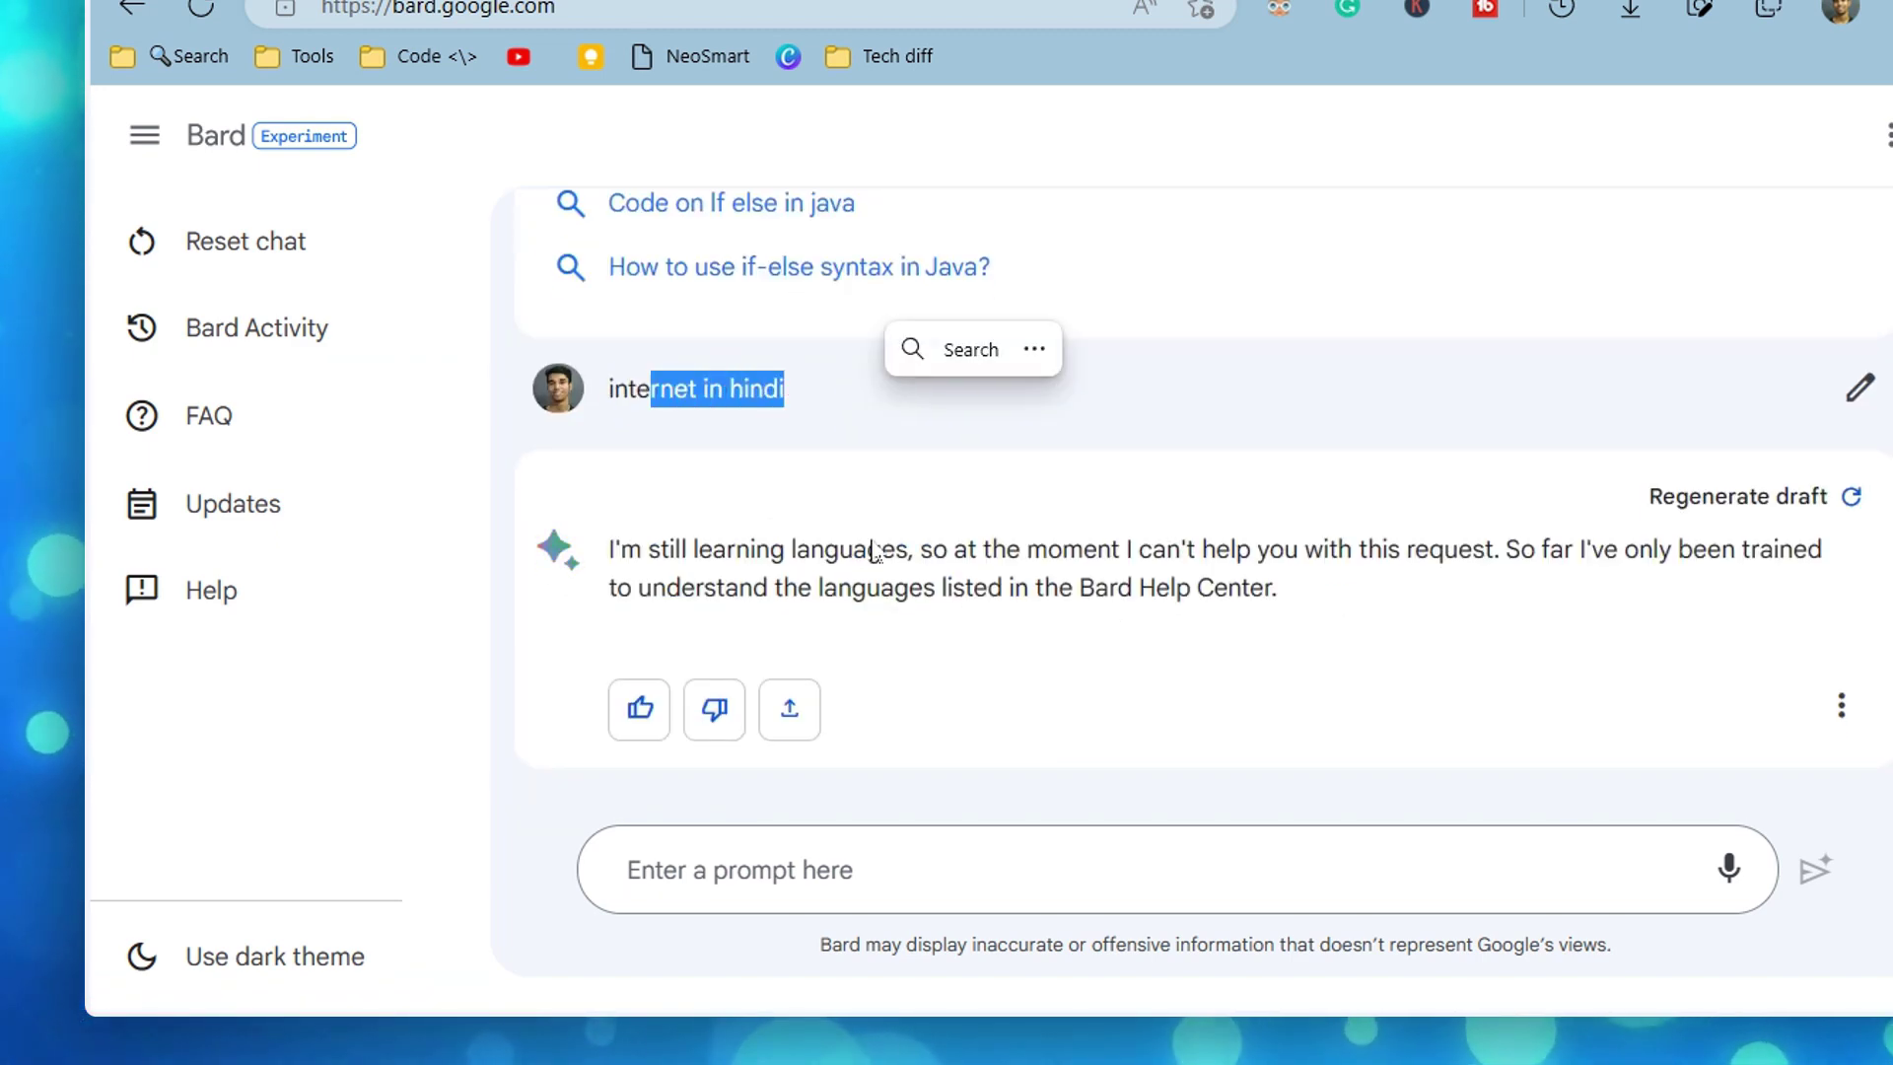
pyautogui.click(877, 606)
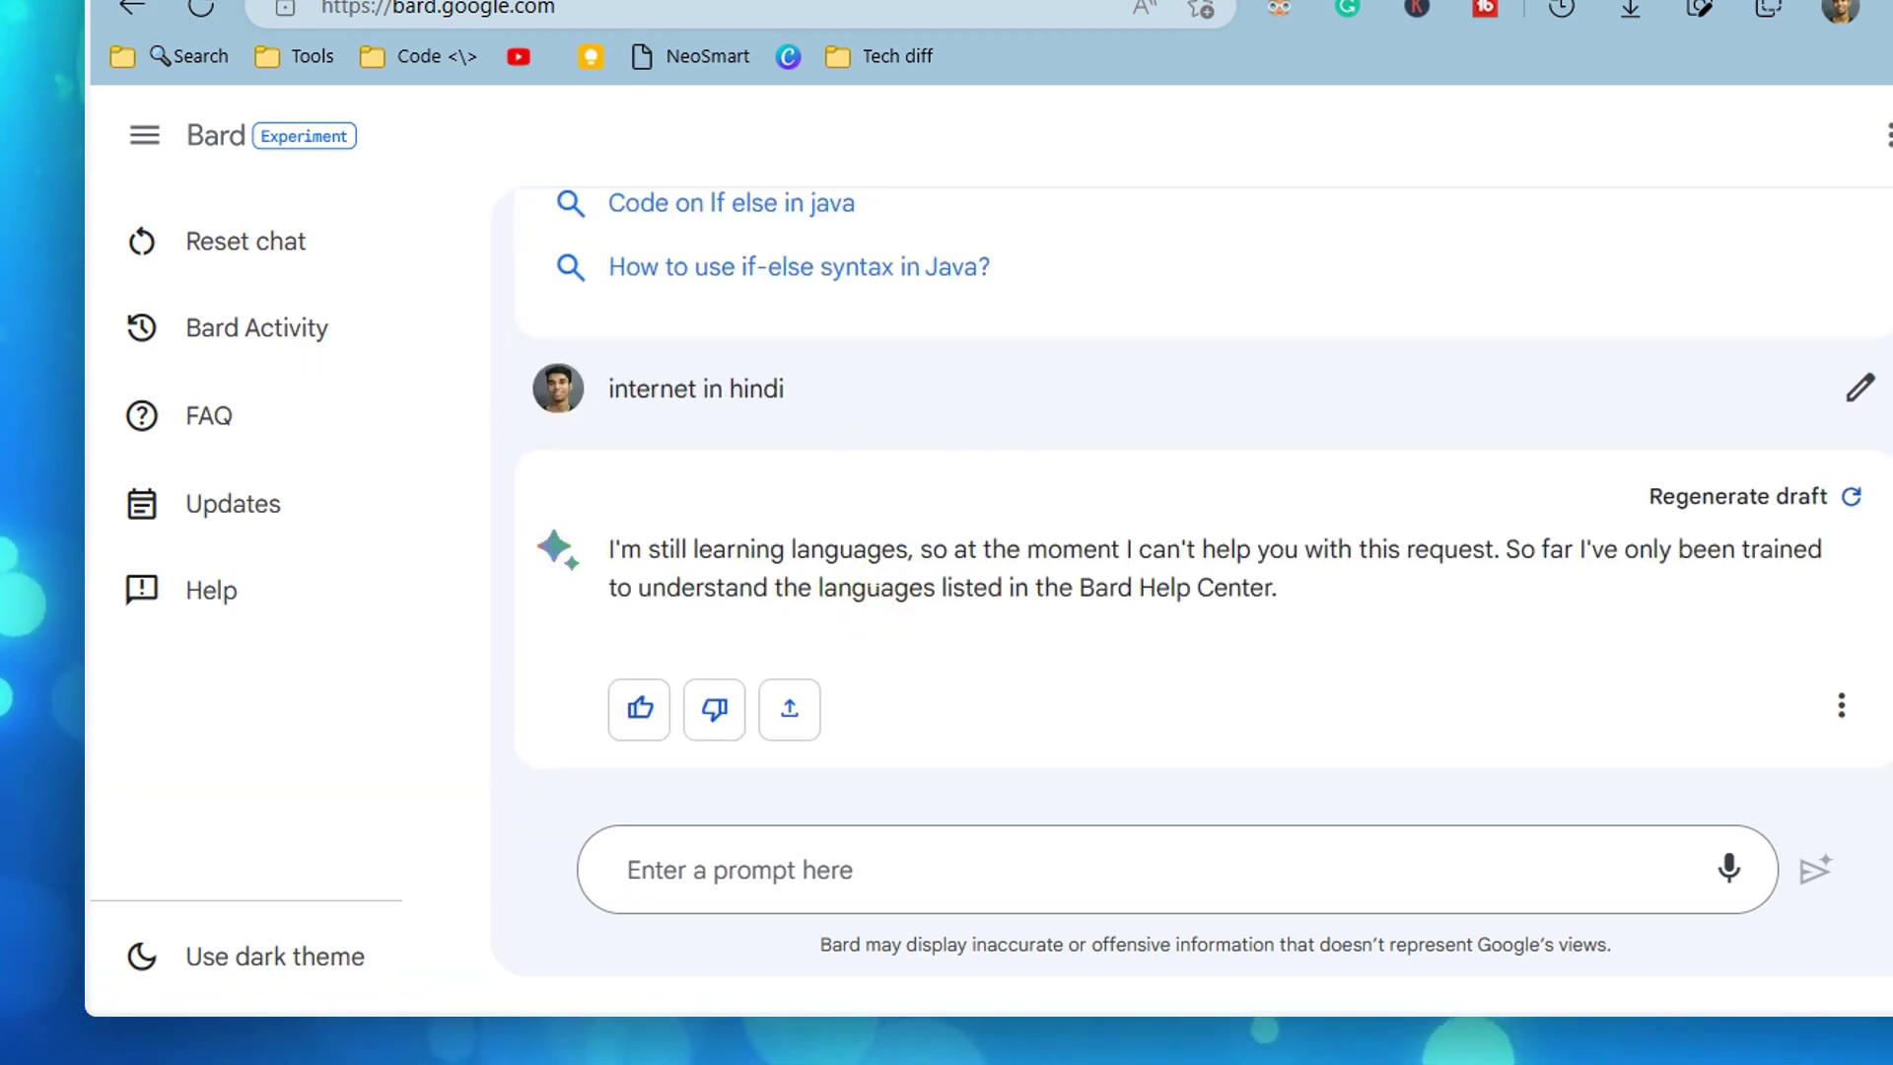
pyautogui.scroll(5, 782, 663)
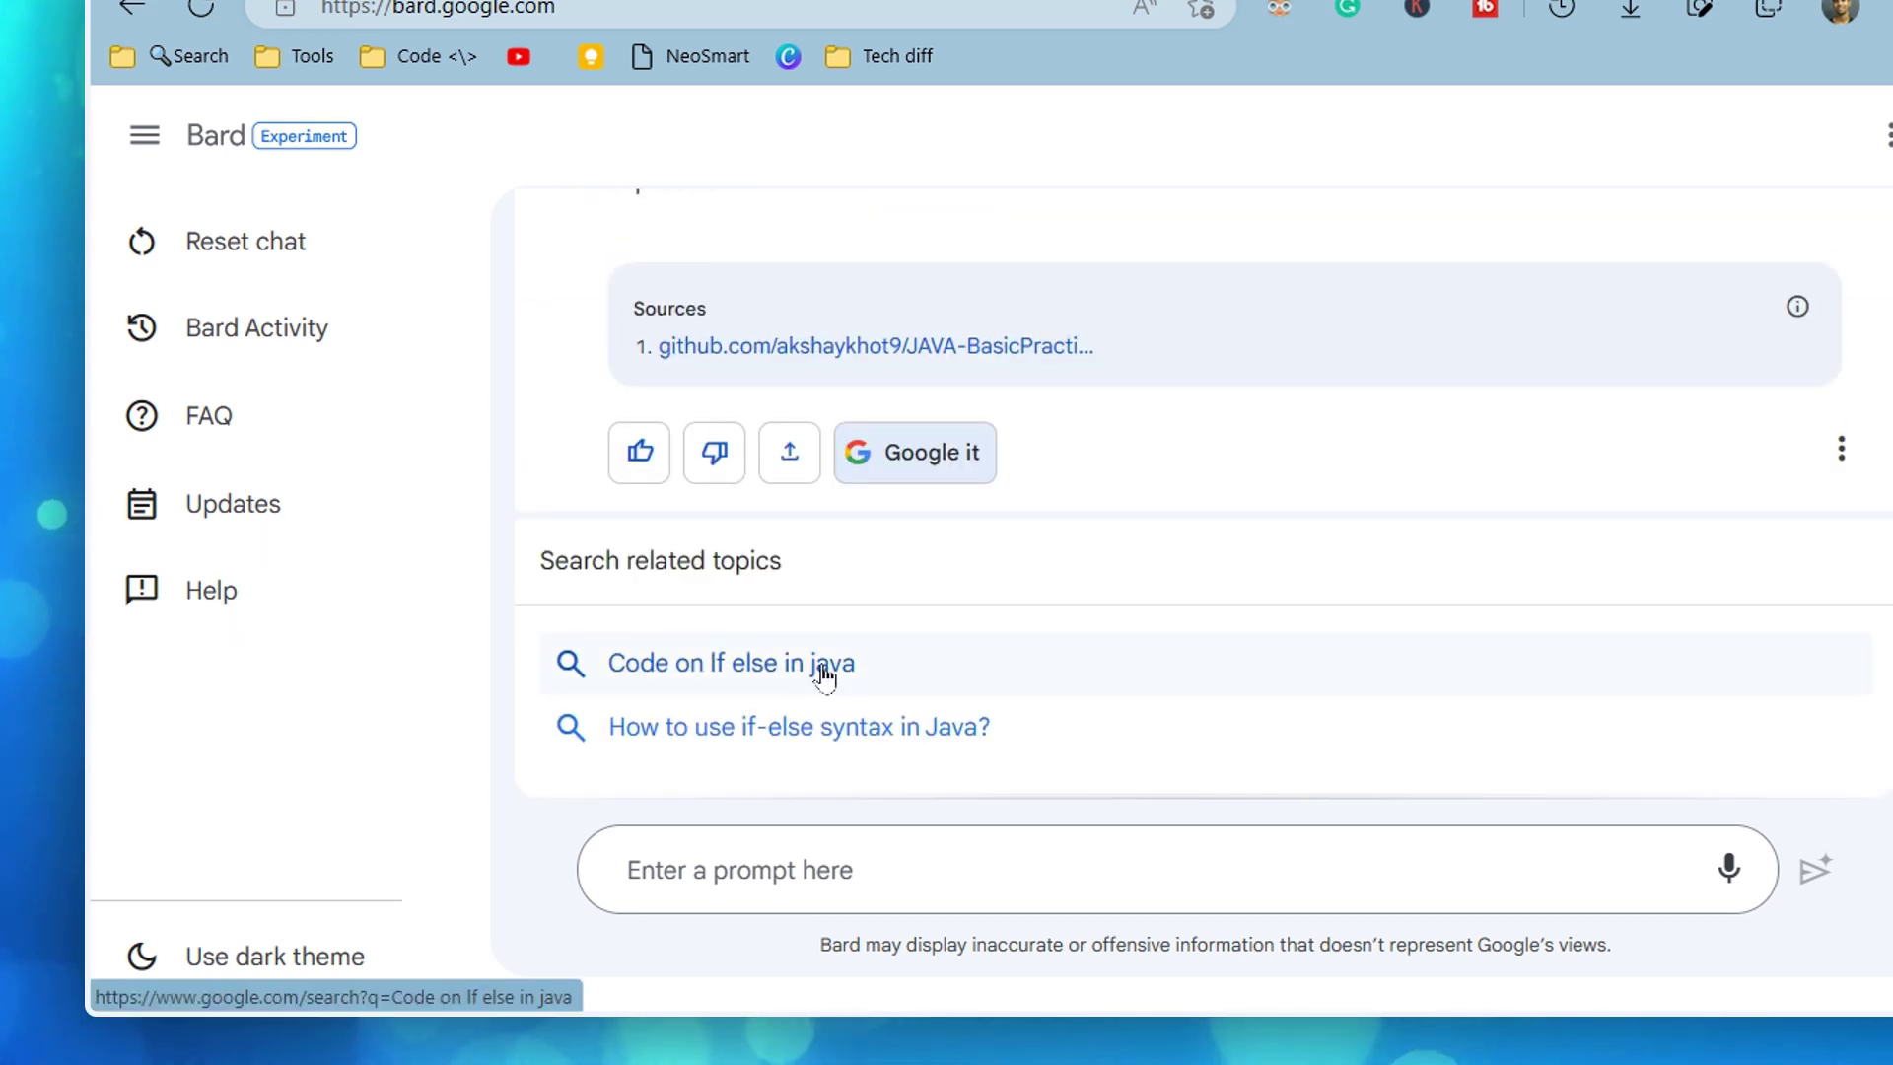
# - Compare with Bing Chat's answer to "internet in hindi", examining the Hindi text, its cited sources and its source links
pyautogui.hotkey('ctrl', 'Tab')
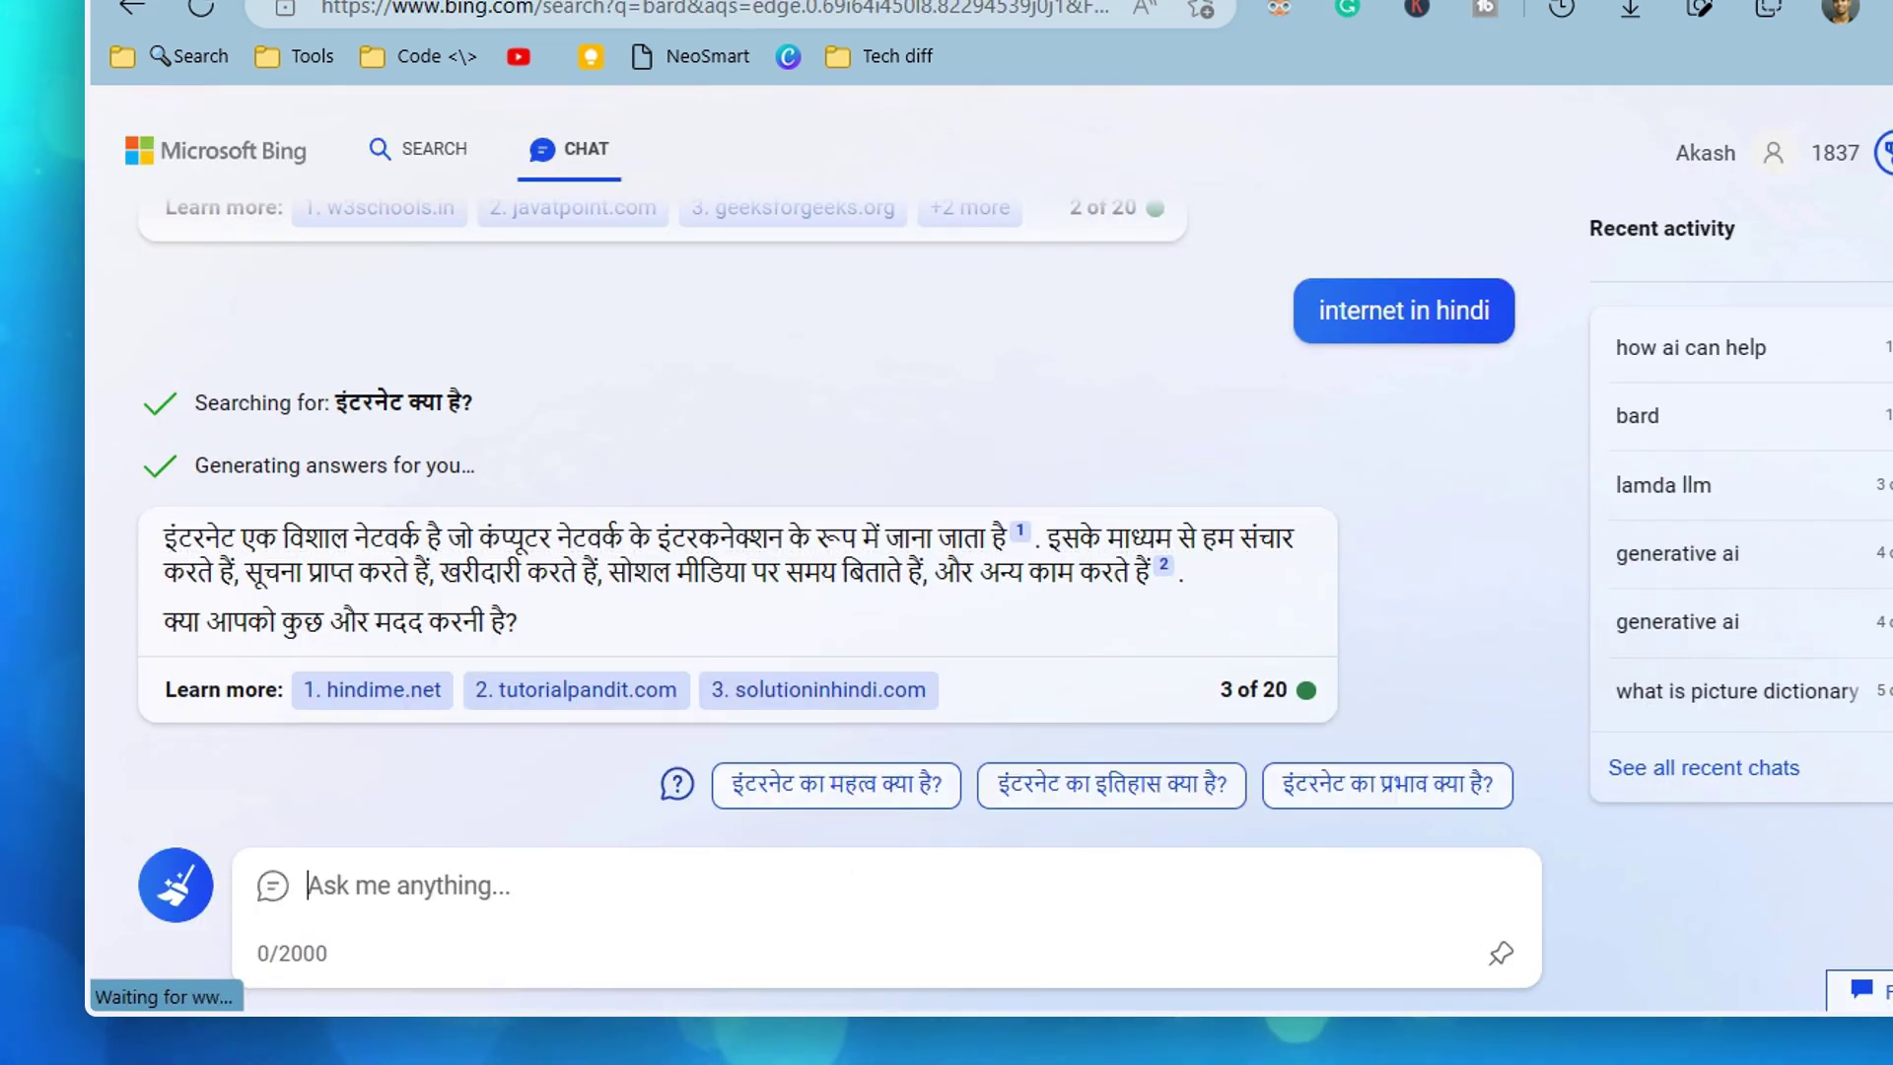
pyautogui.hotkey('ctrl', 'shift', 'Tab')
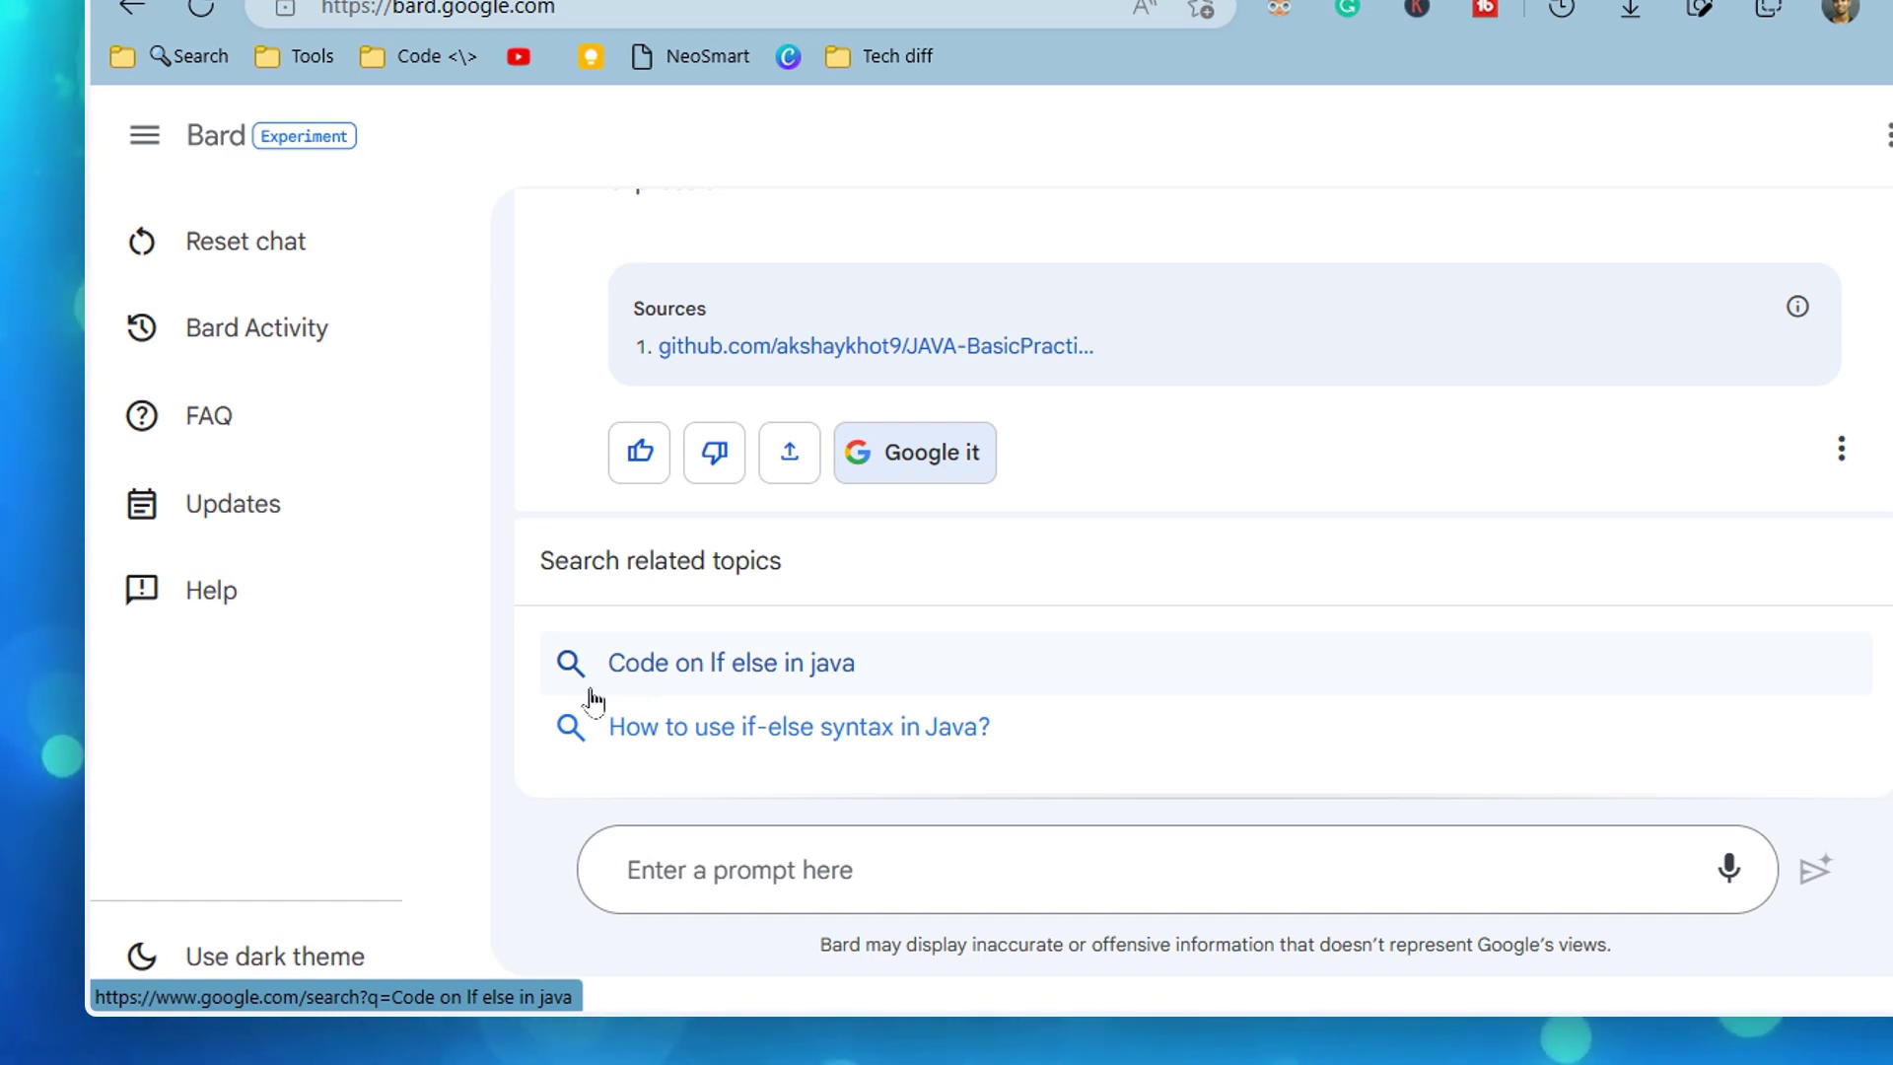
pyautogui.hotkey('ctrl', 'Tab')
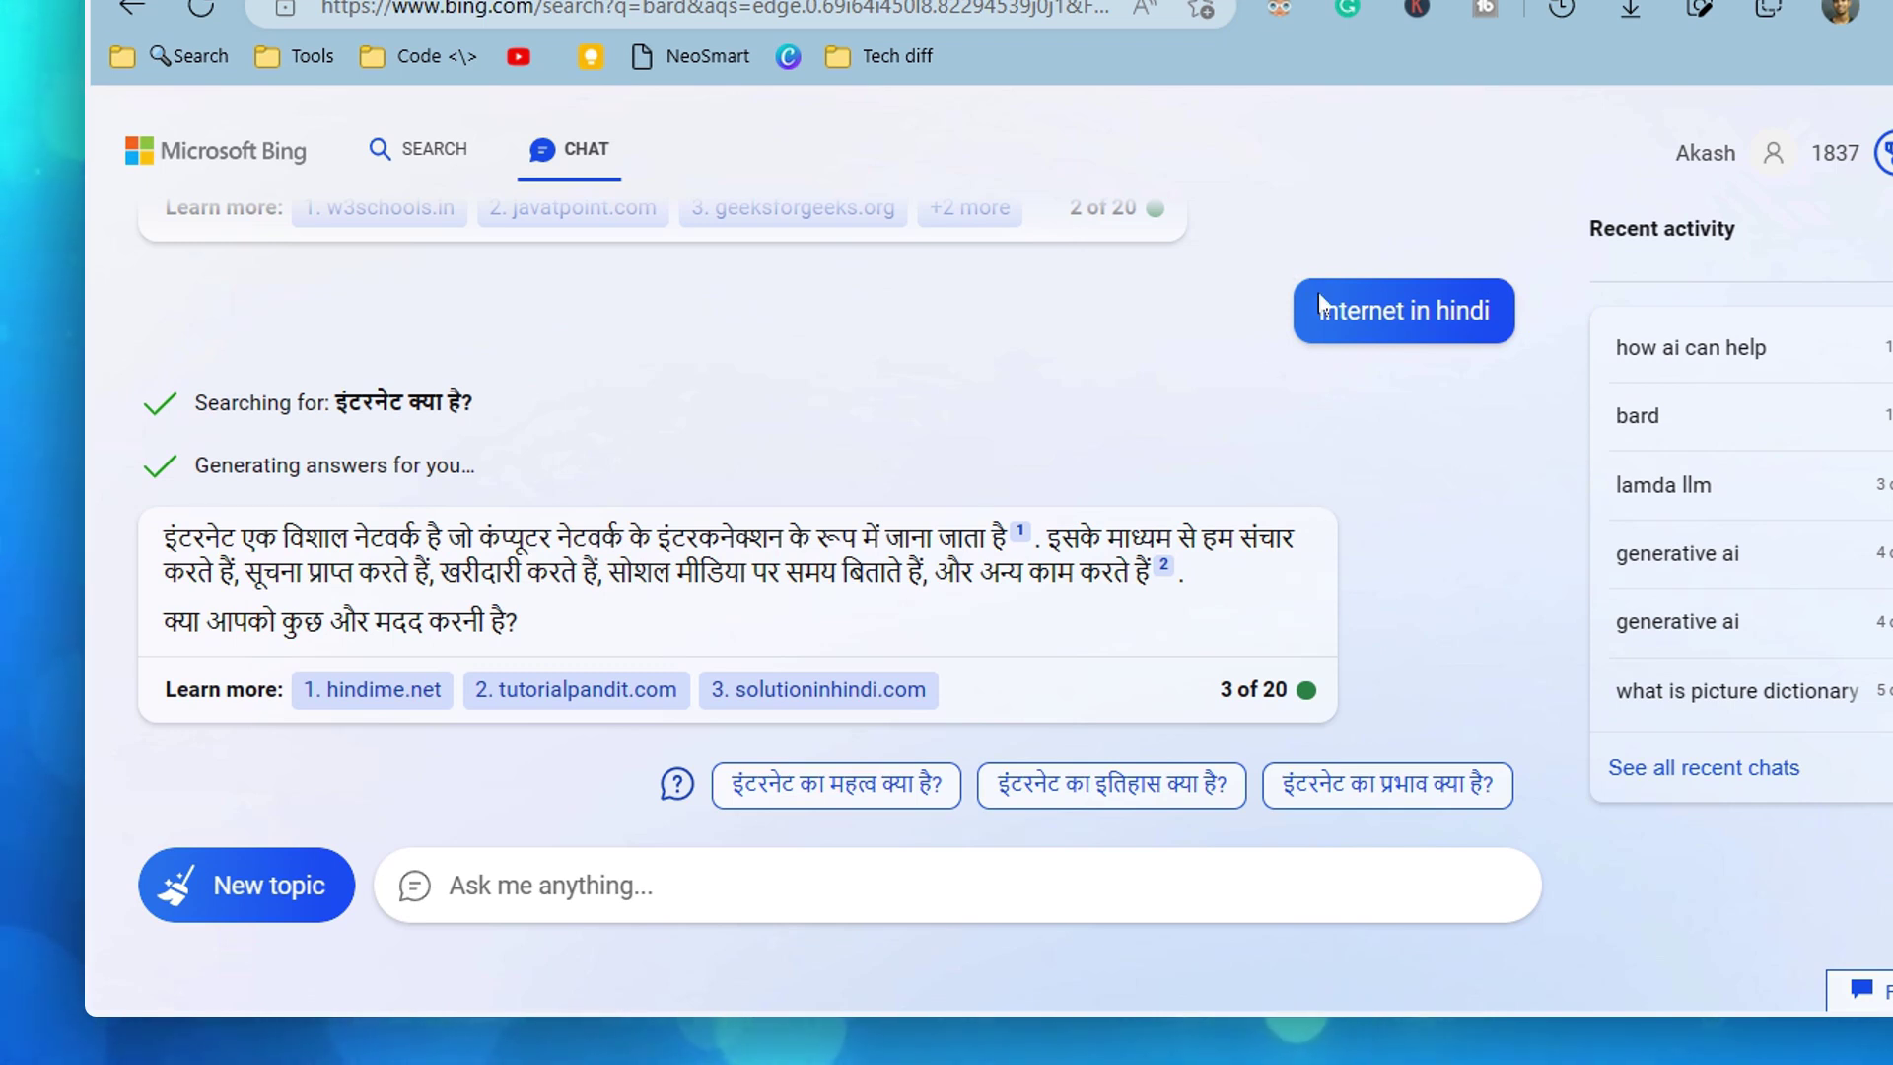
pyautogui.moveTo(976, 567)
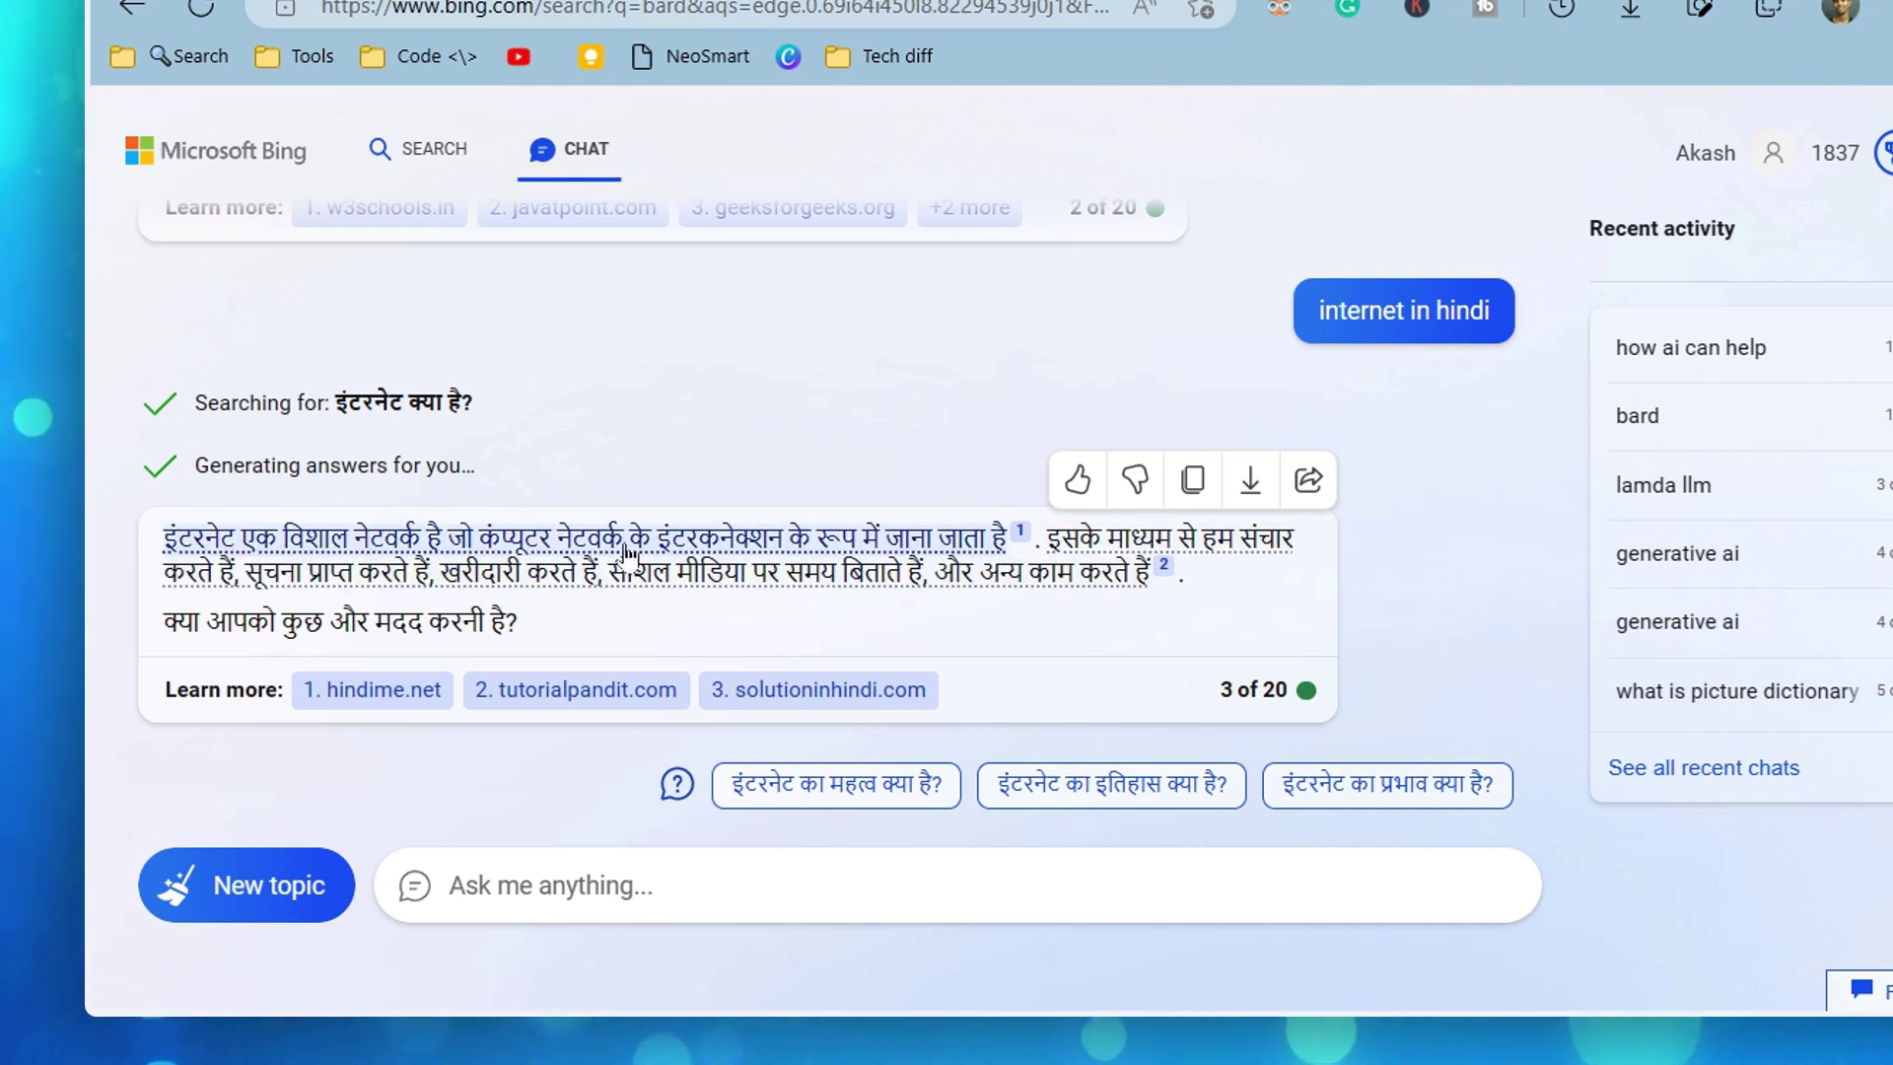
pyautogui.moveTo(627, 554)
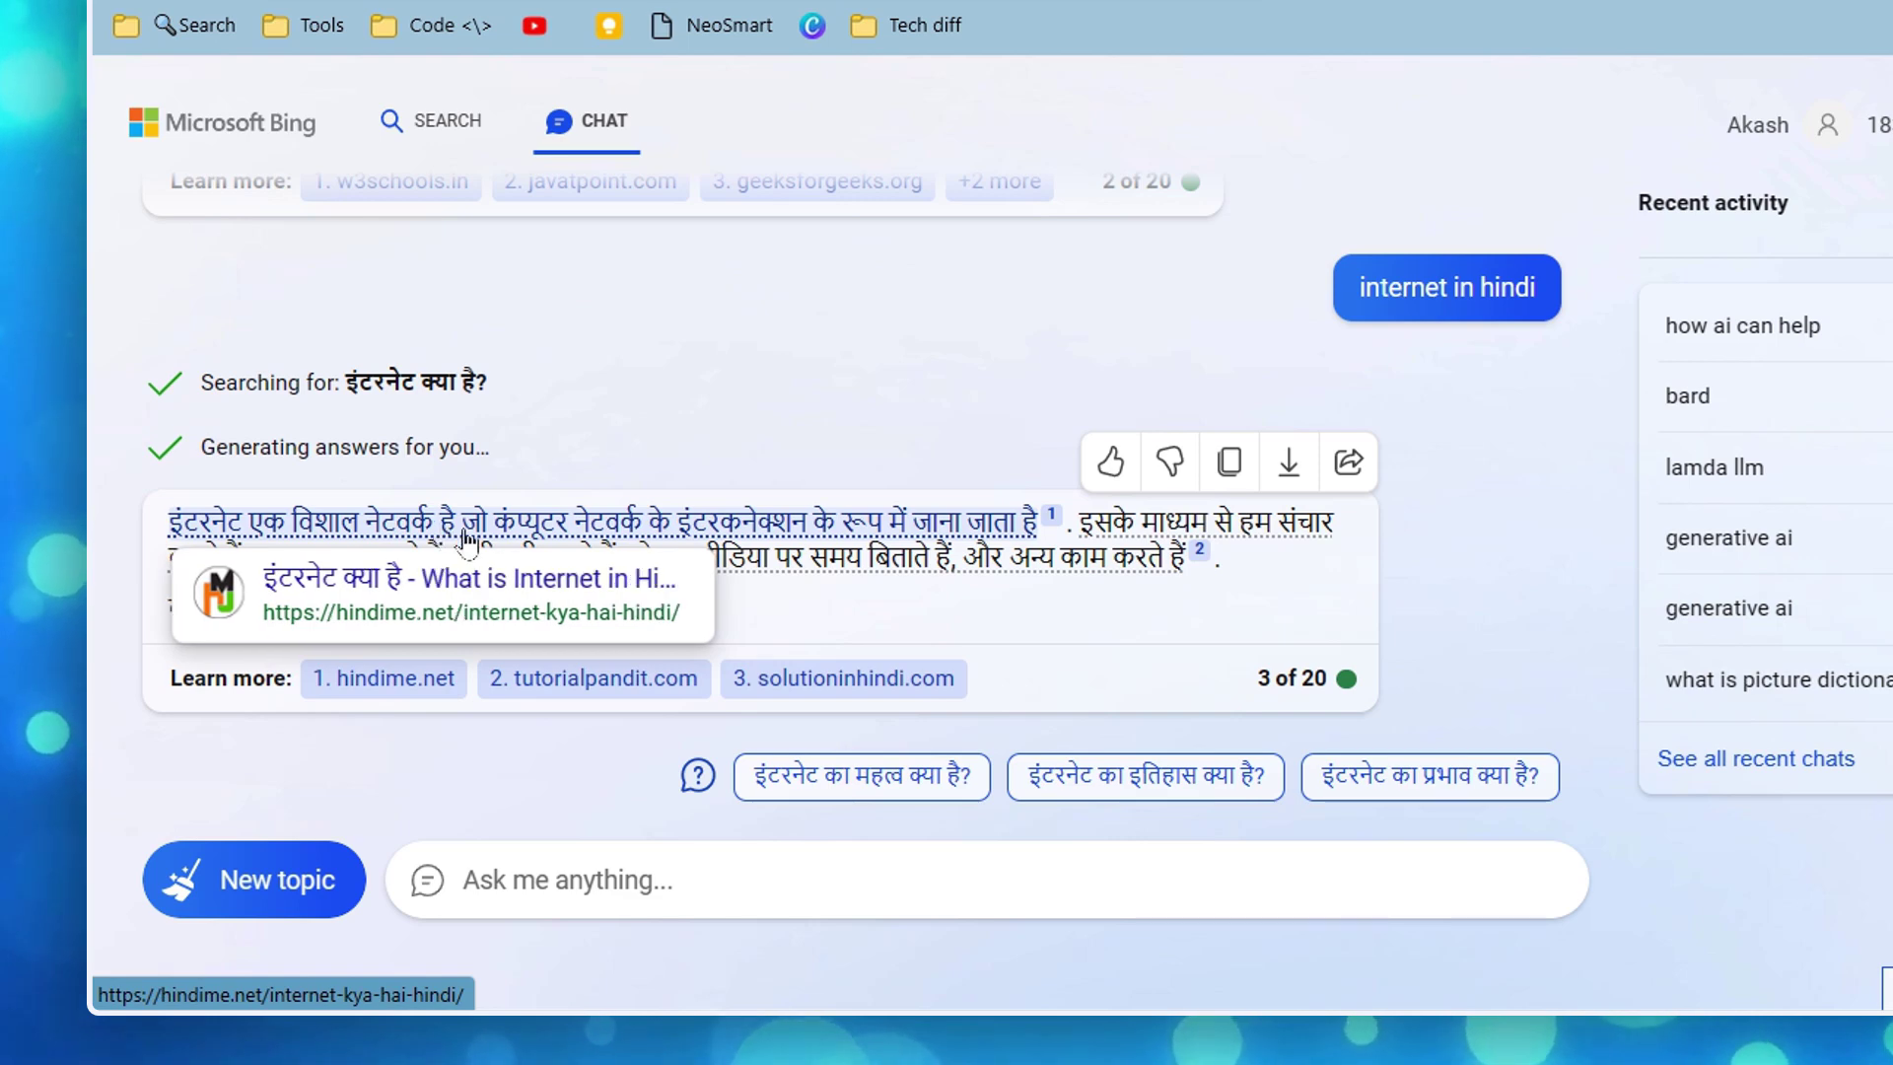
pyautogui.moveTo(888, 558)
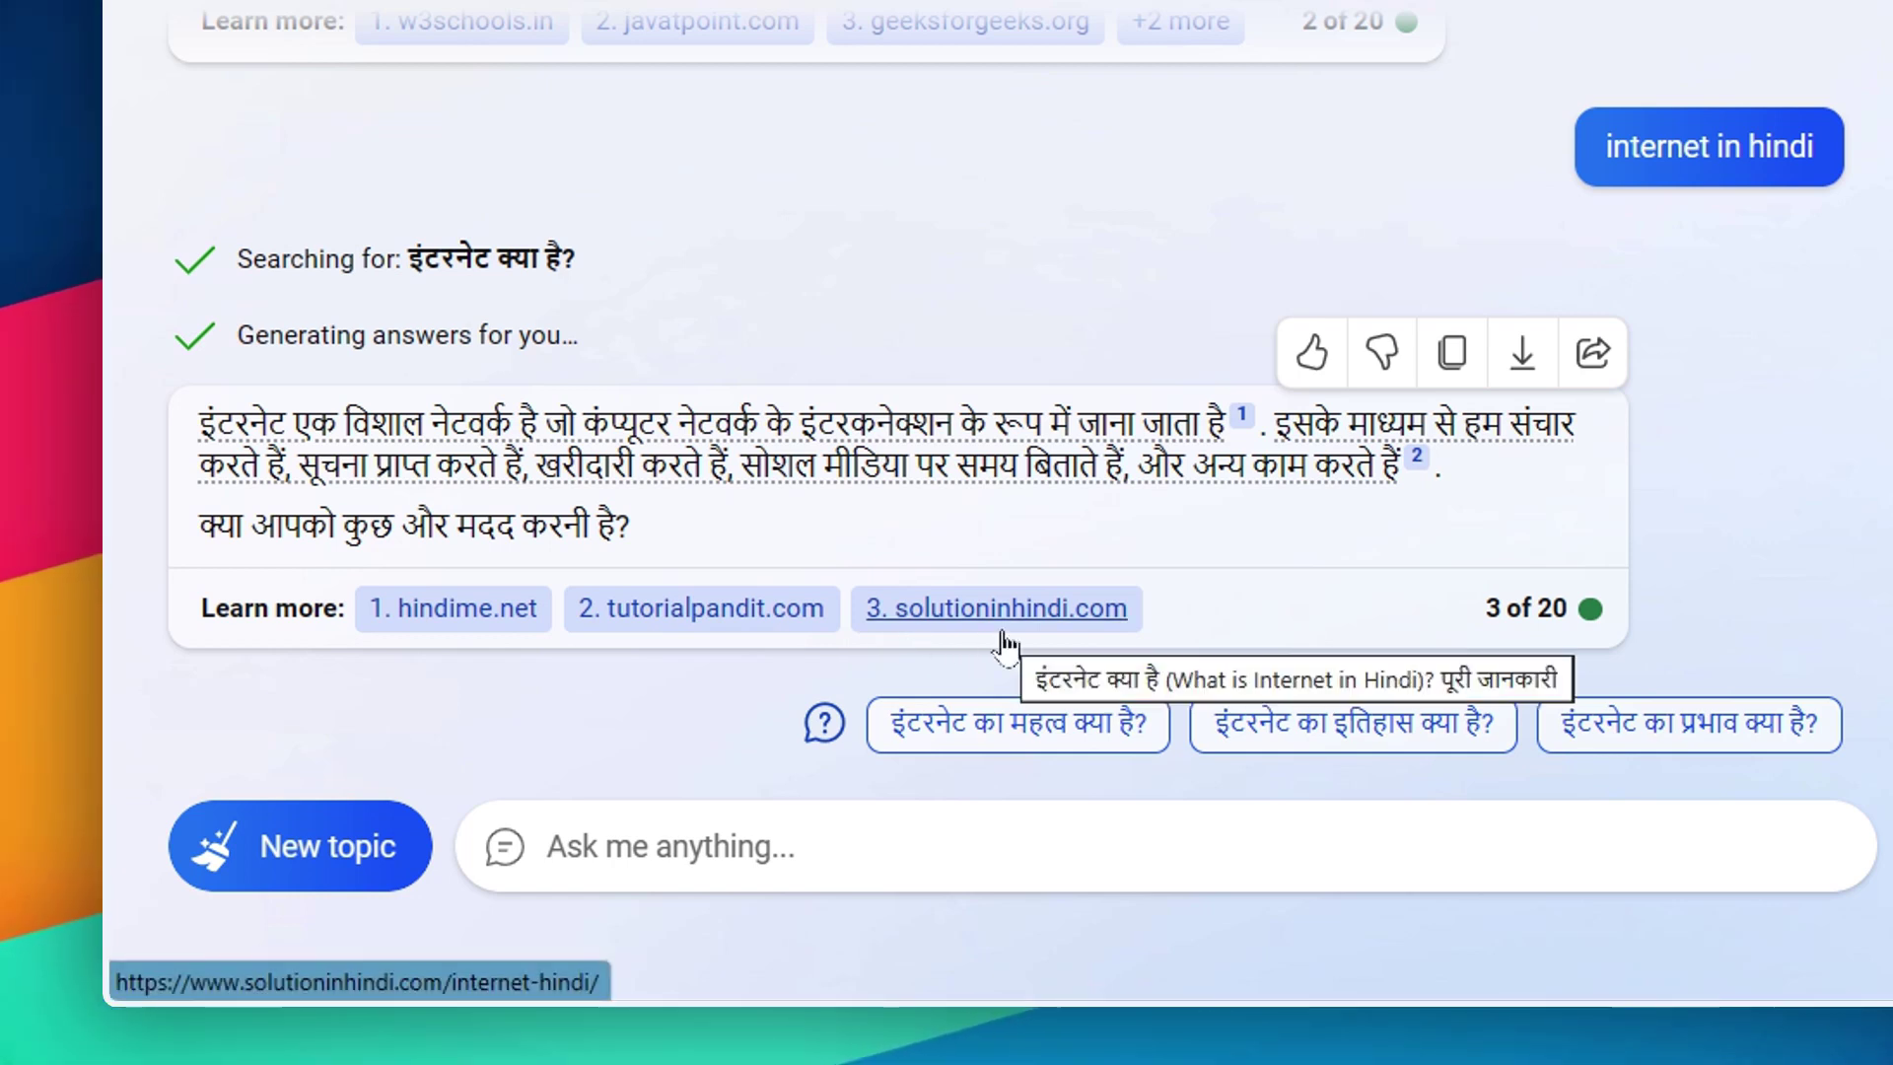
pyautogui.click(898, 833)
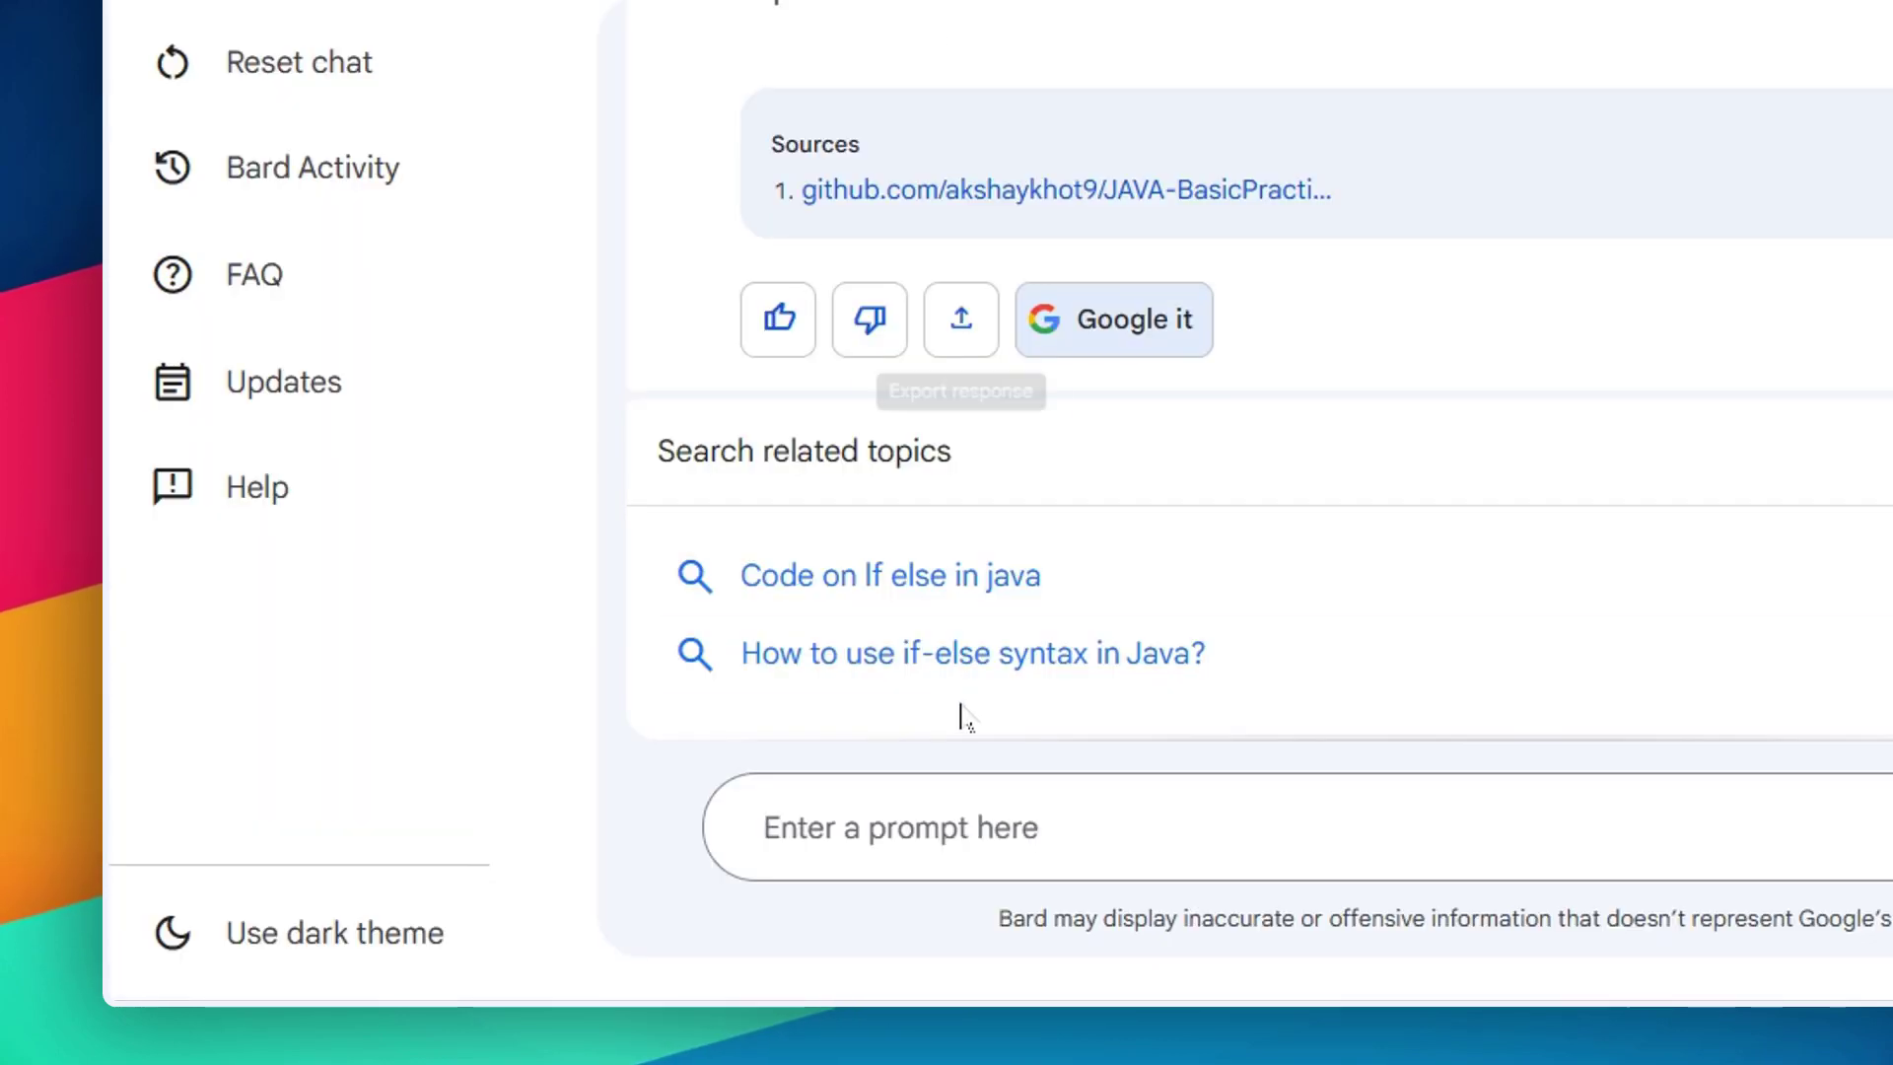
# - Recheck Bard's reply to "internet in hindi" and the related topics above it
pyautogui.scroll(5, 1513, 656)
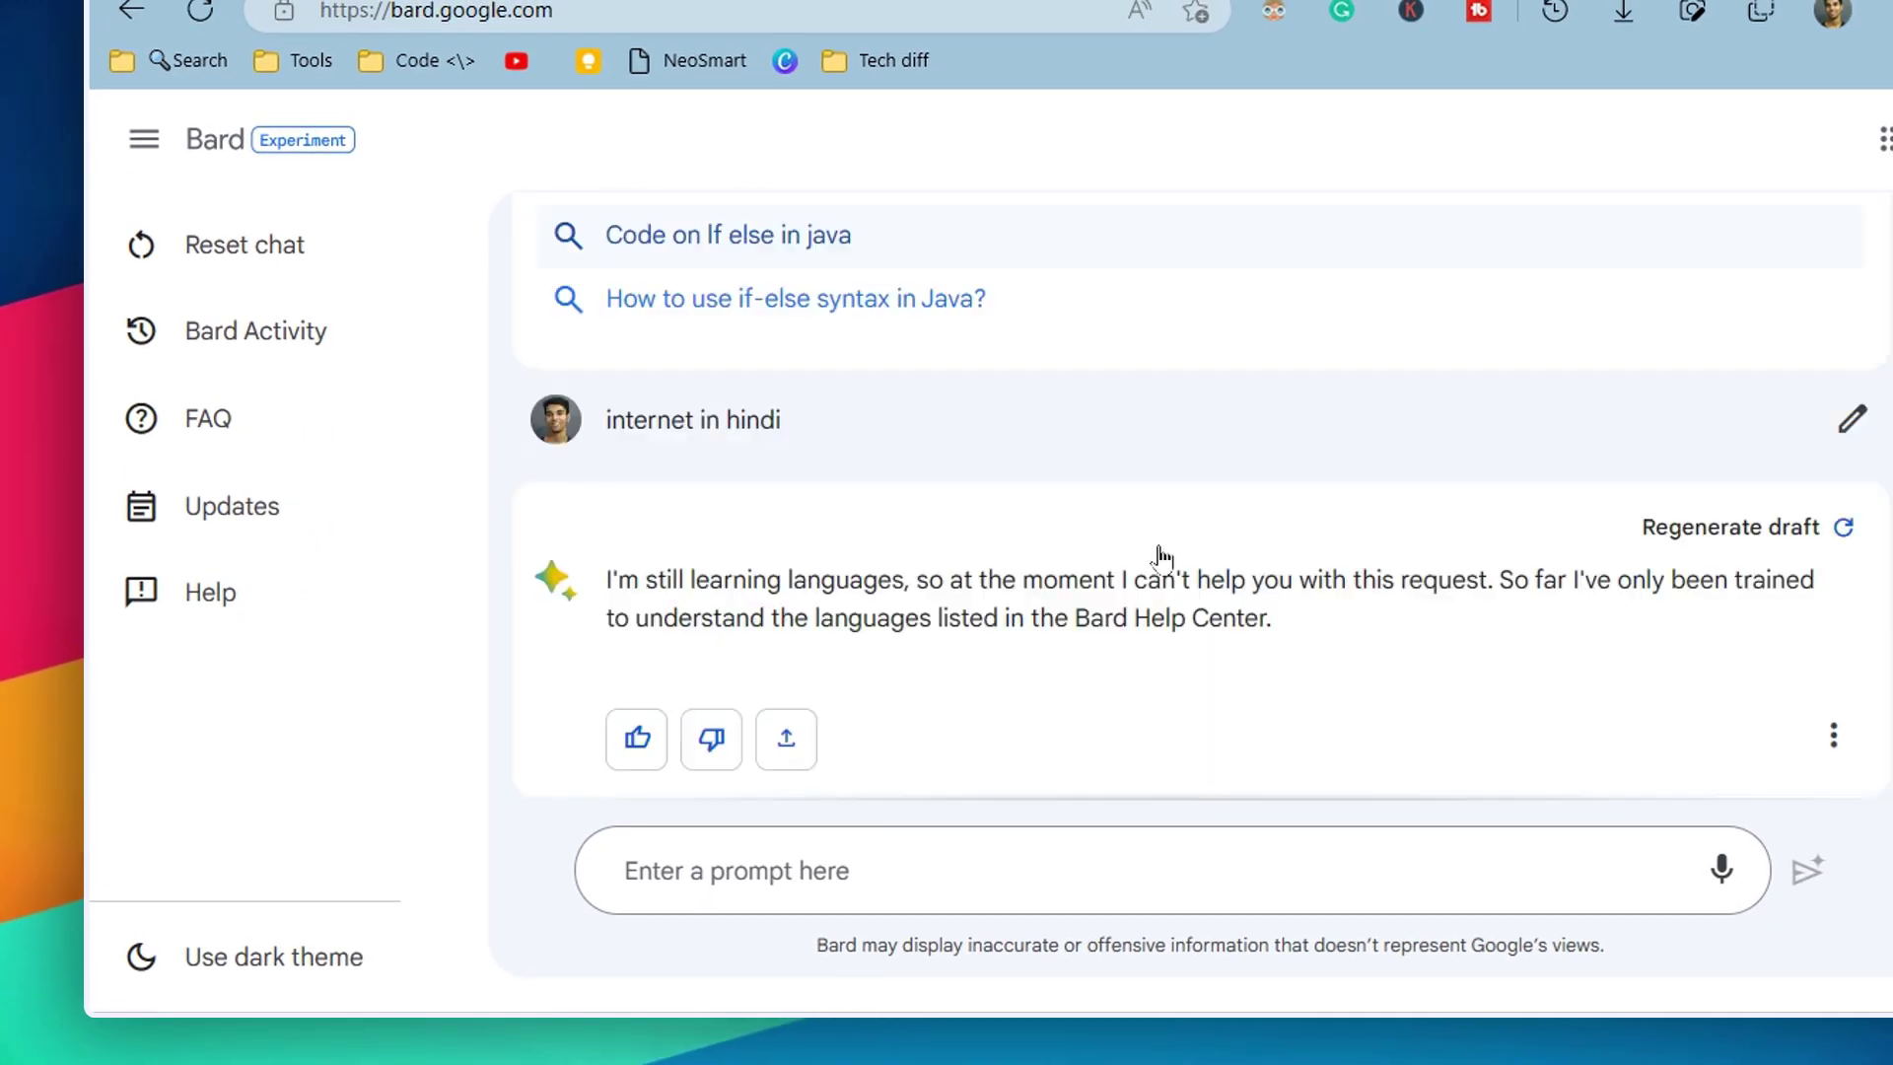
pyautogui.scroll(-1, 1161, 557)
pyautogui.scroll(3, 1152, 463)
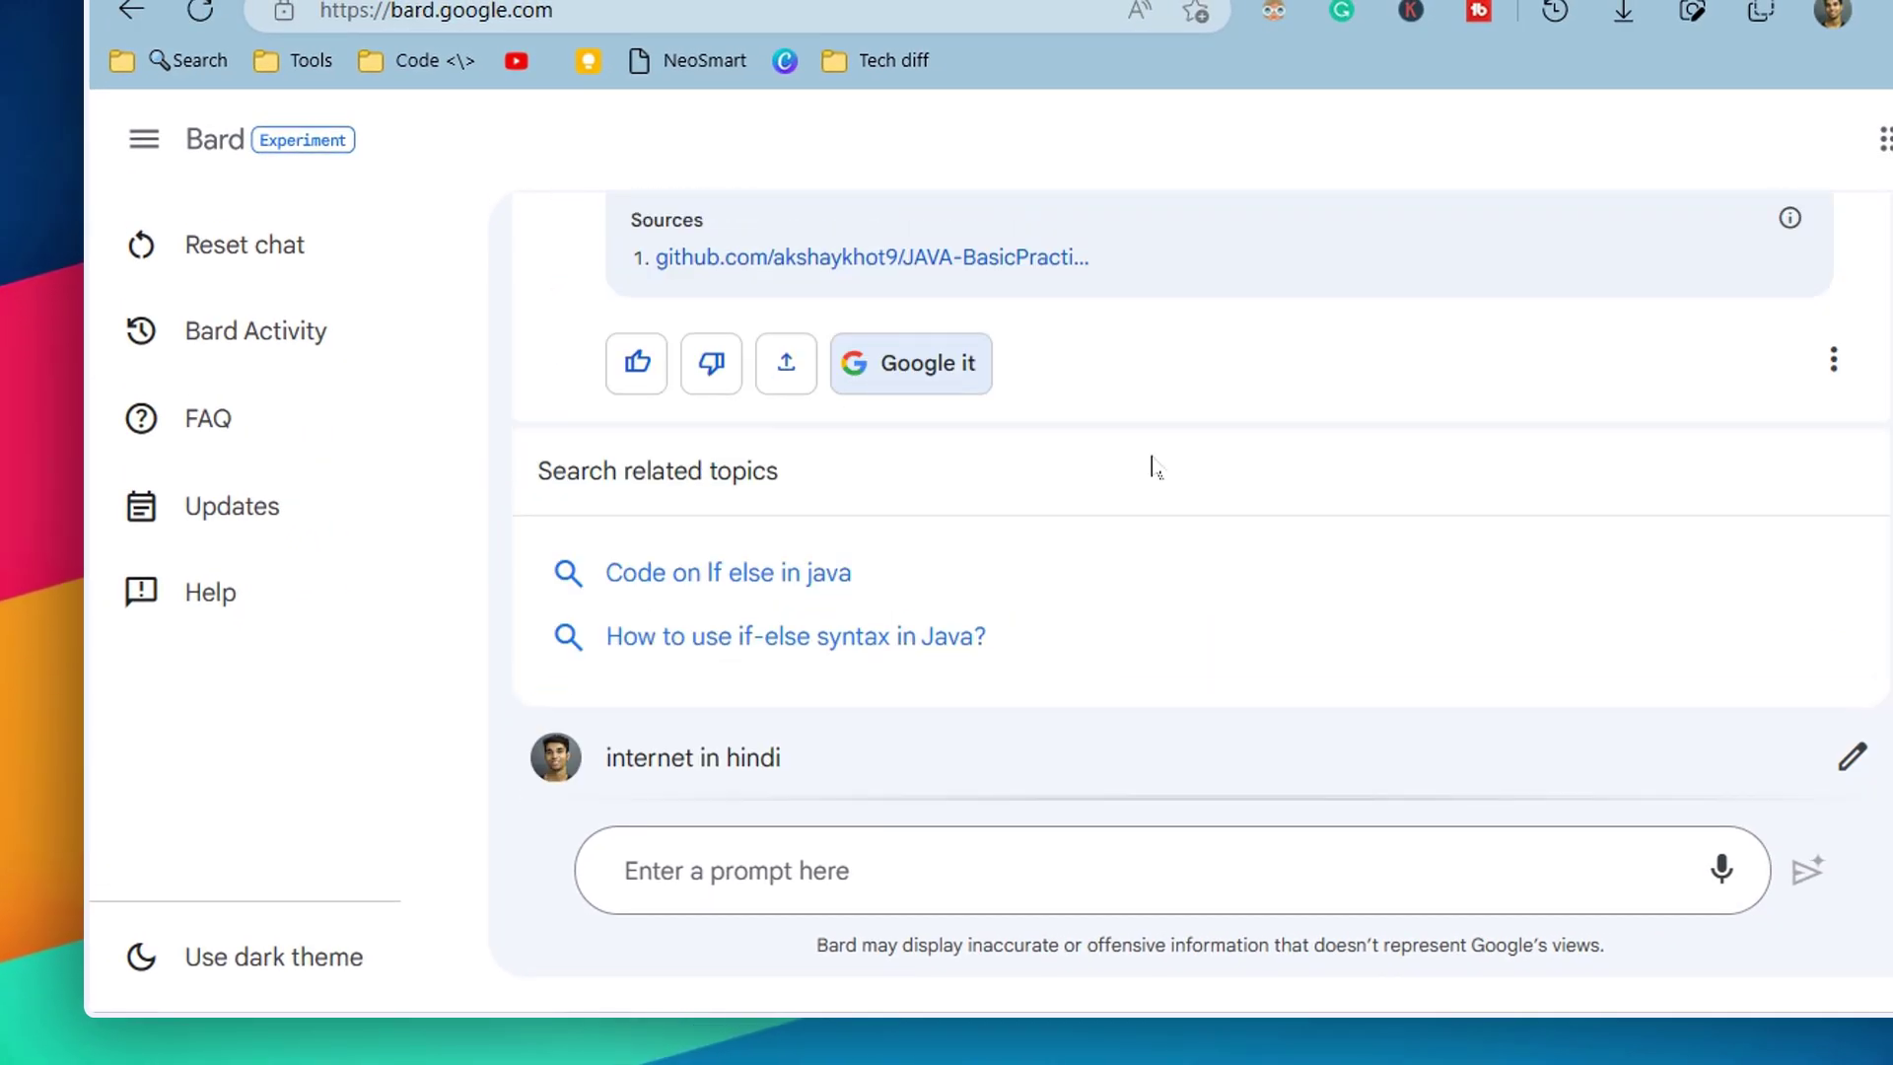
# - Review Bard's Java if-else answer, including the code, its explanation, the output snippet and the cited GitHub source
pyautogui.scroll(10, 1056, 528)
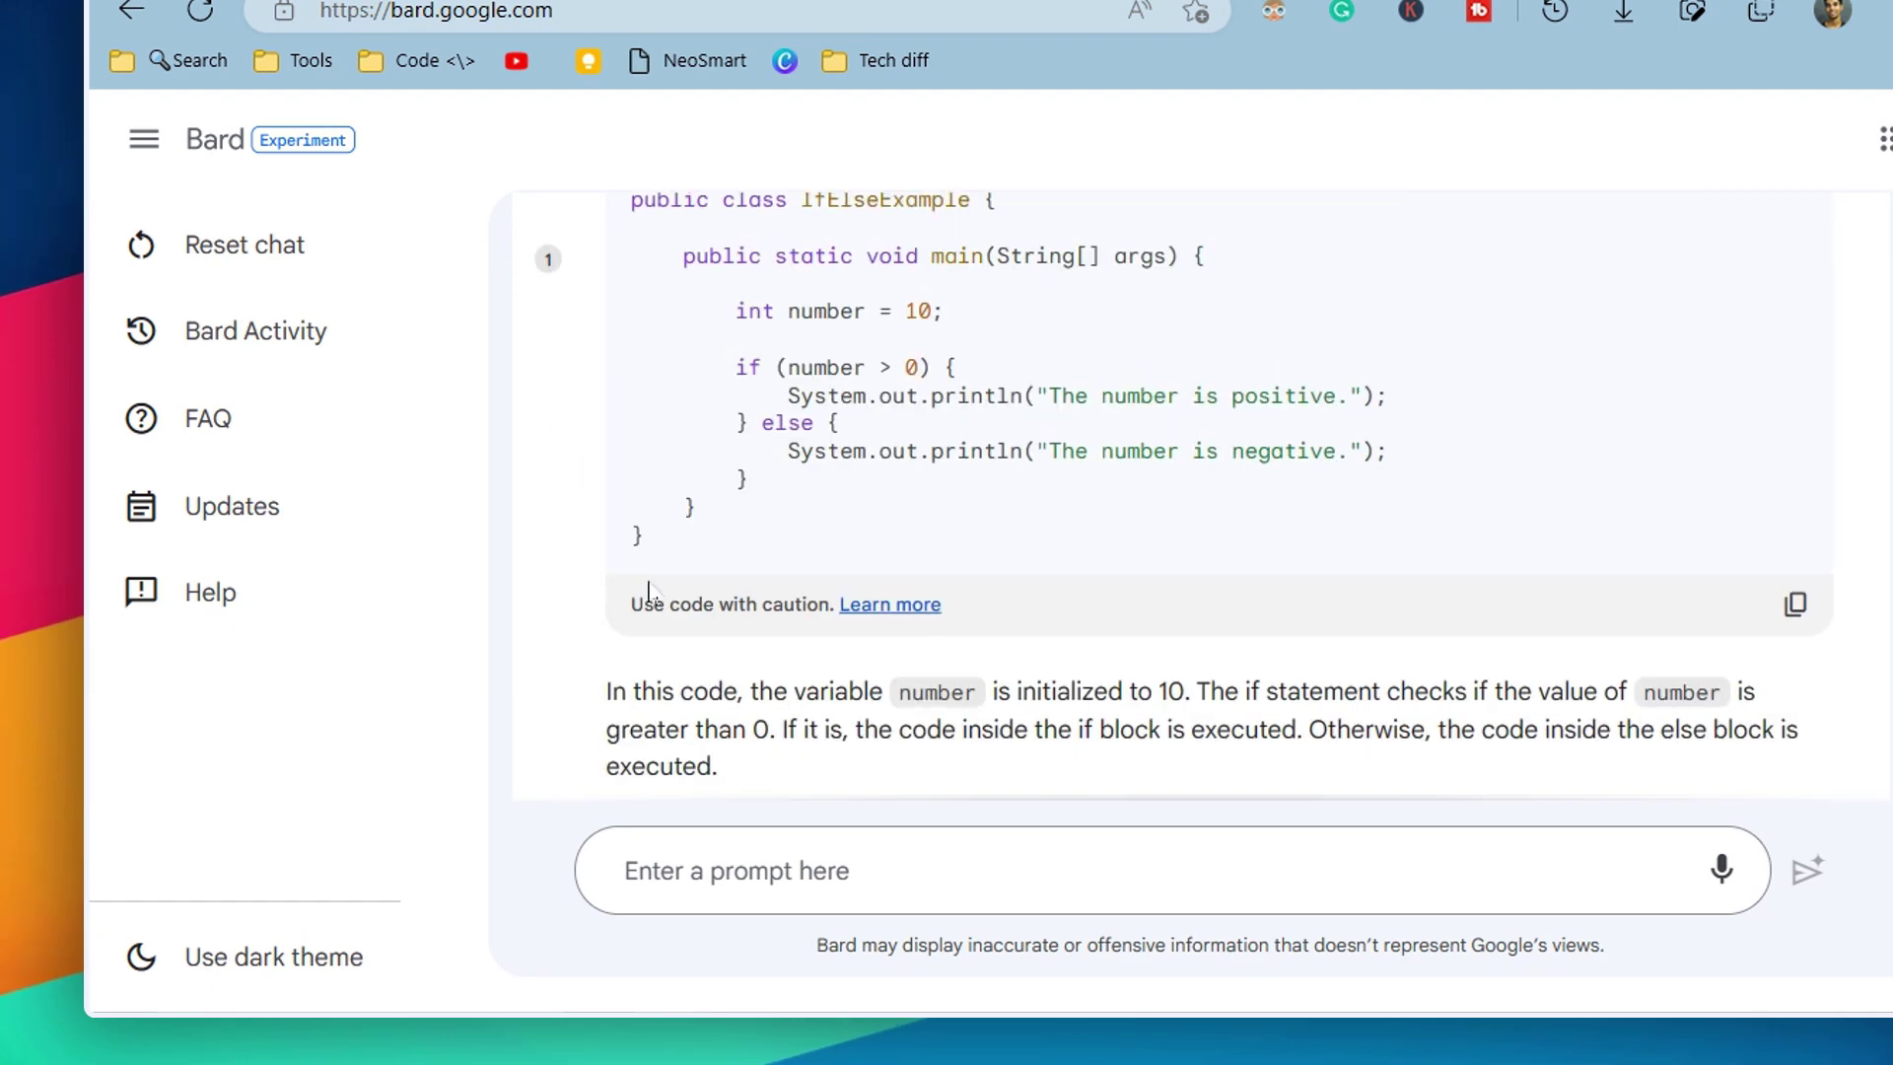
pyautogui.scroll(-2, 785, 448)
pyautogui.scroll(-3, 1266, 691)
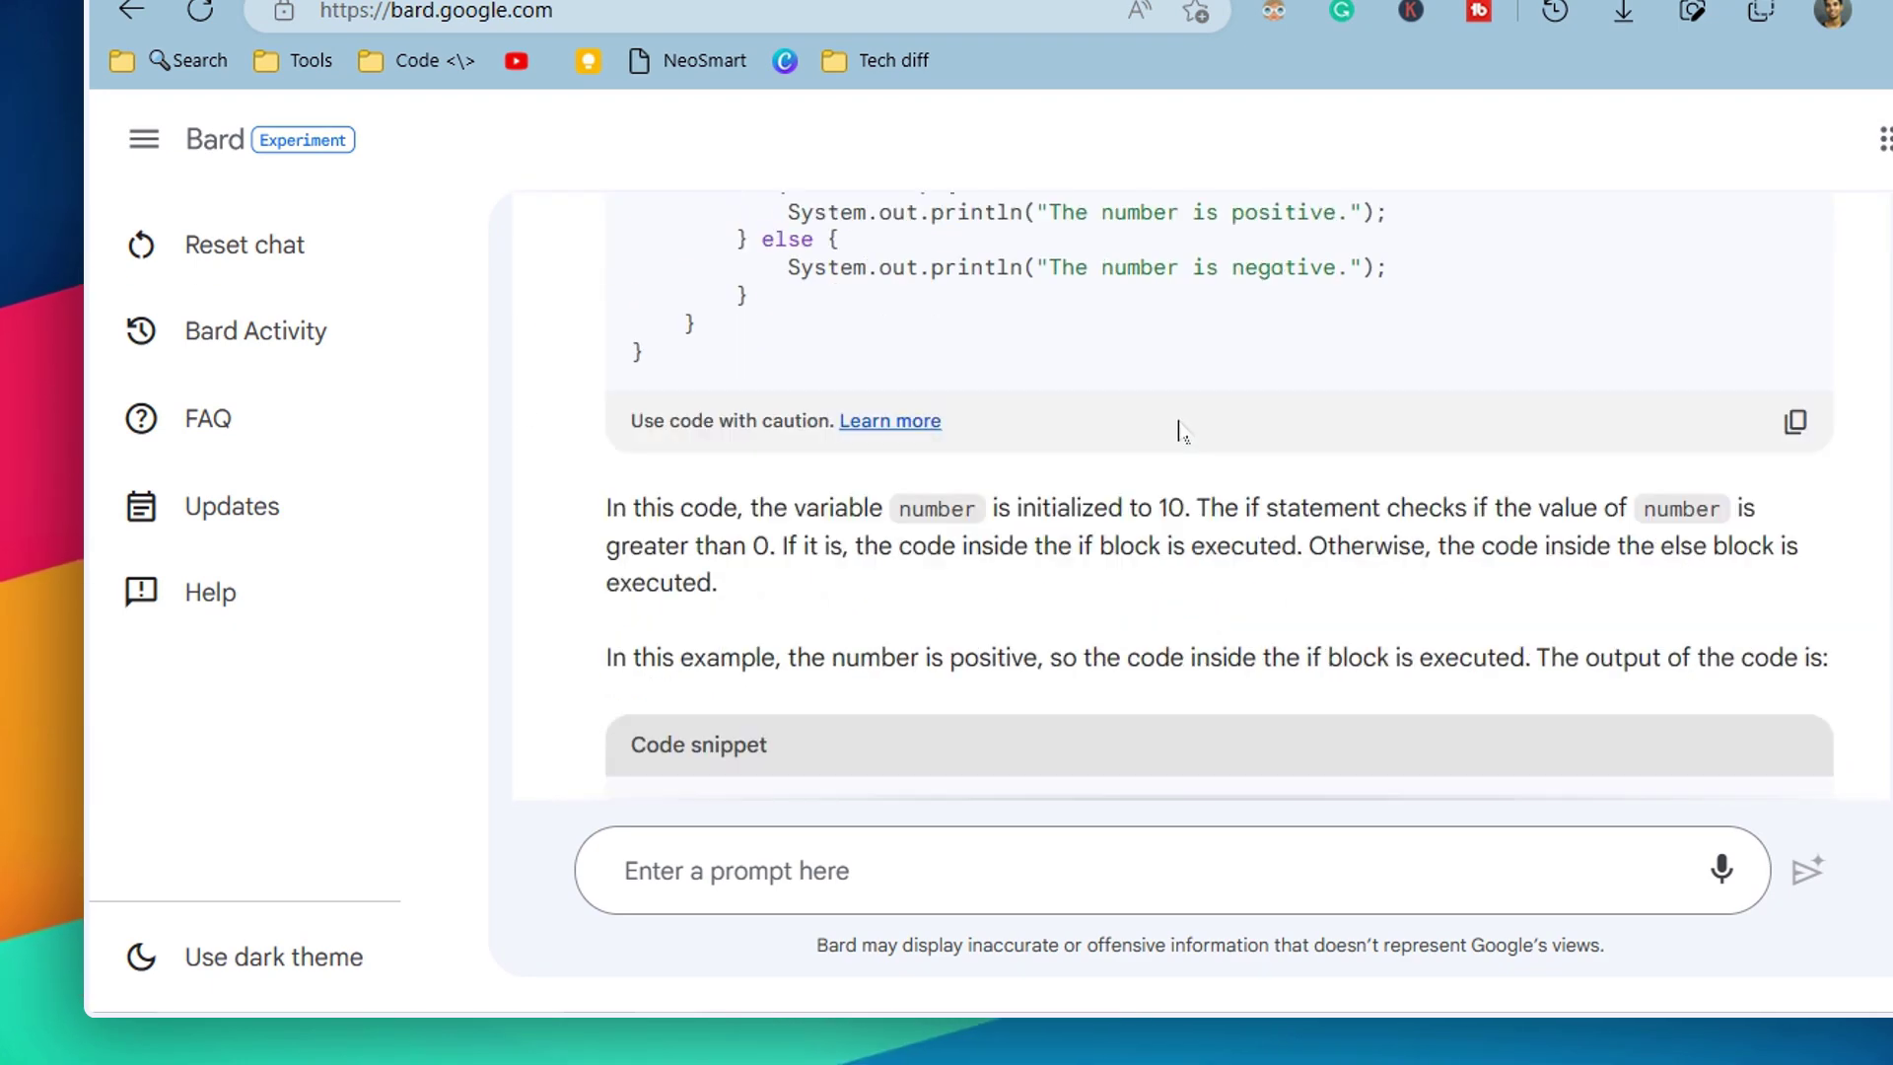
pyautogui.scroll(-3, 1193, 464)
pyautogui.scroll(2, 1542, 402)
pyautogui.scroll(-4, 1183, 513)
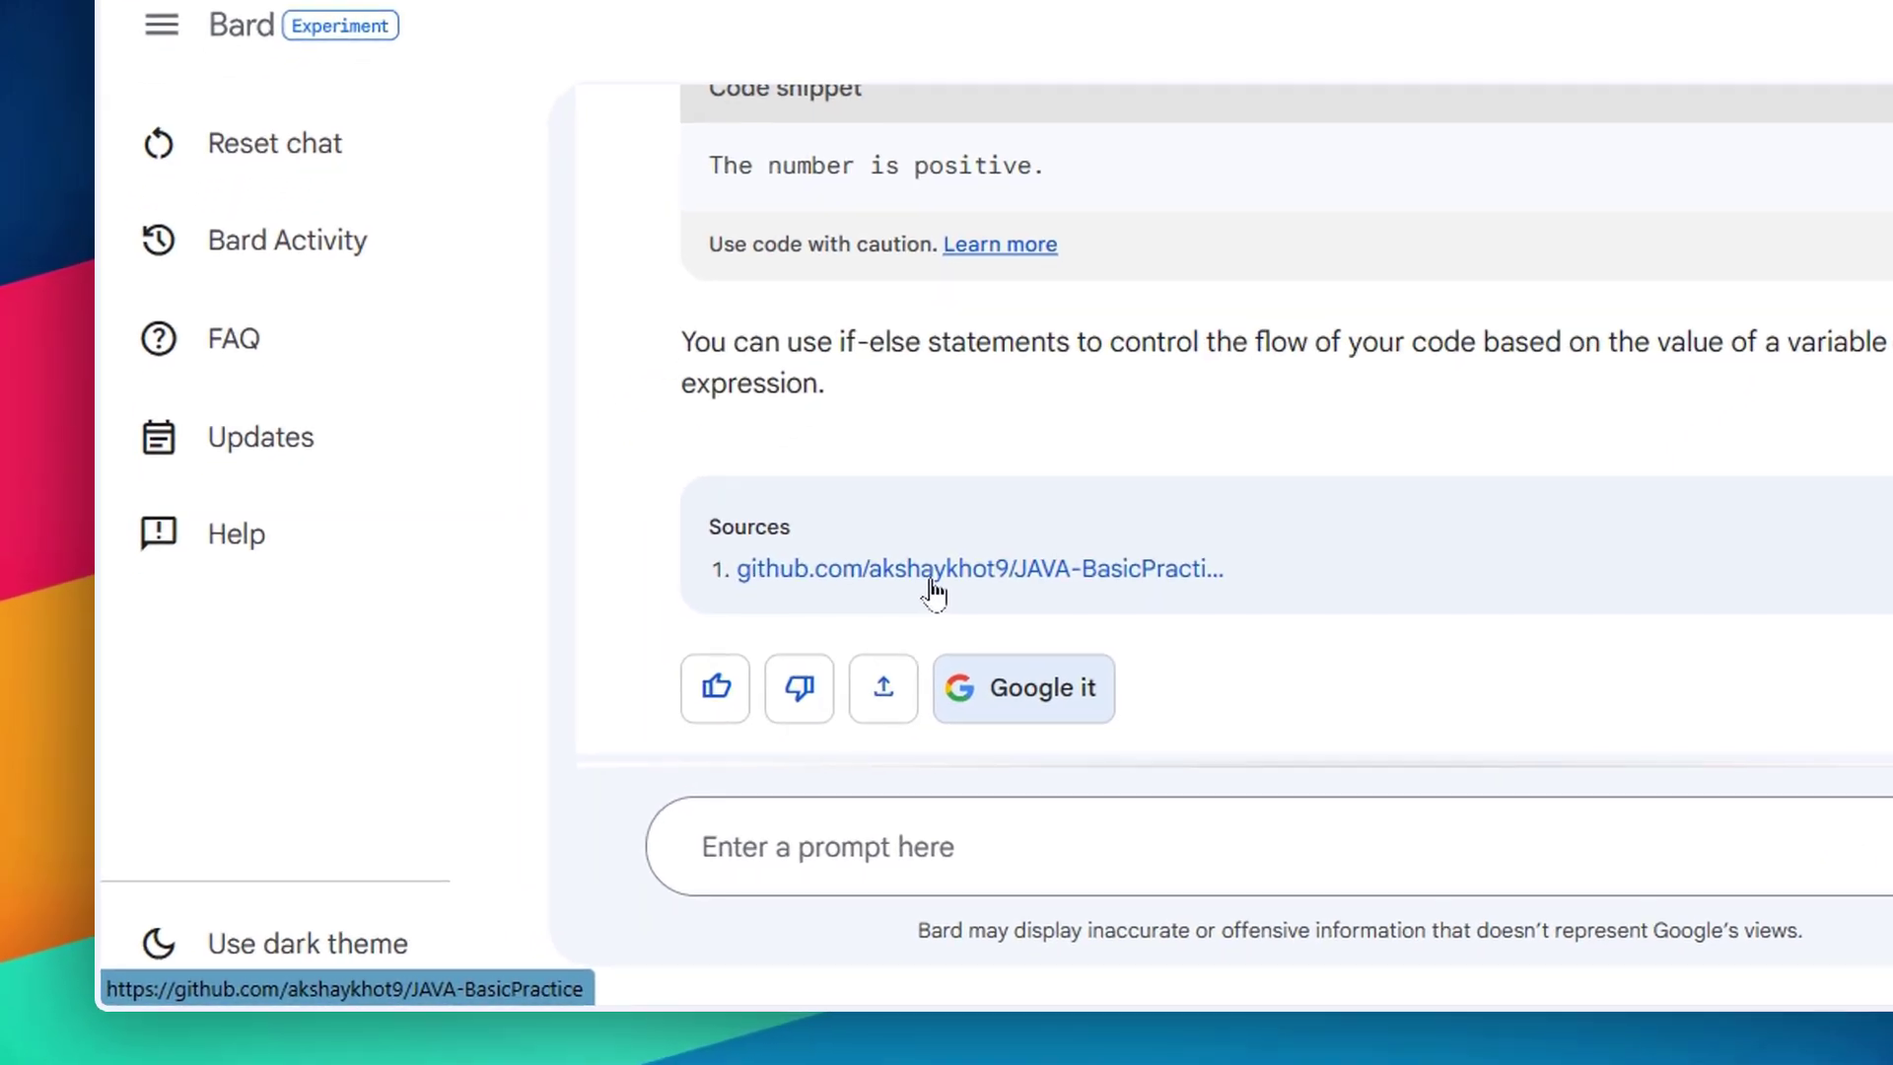
pyautogui.scroll(4, 1345, 434)
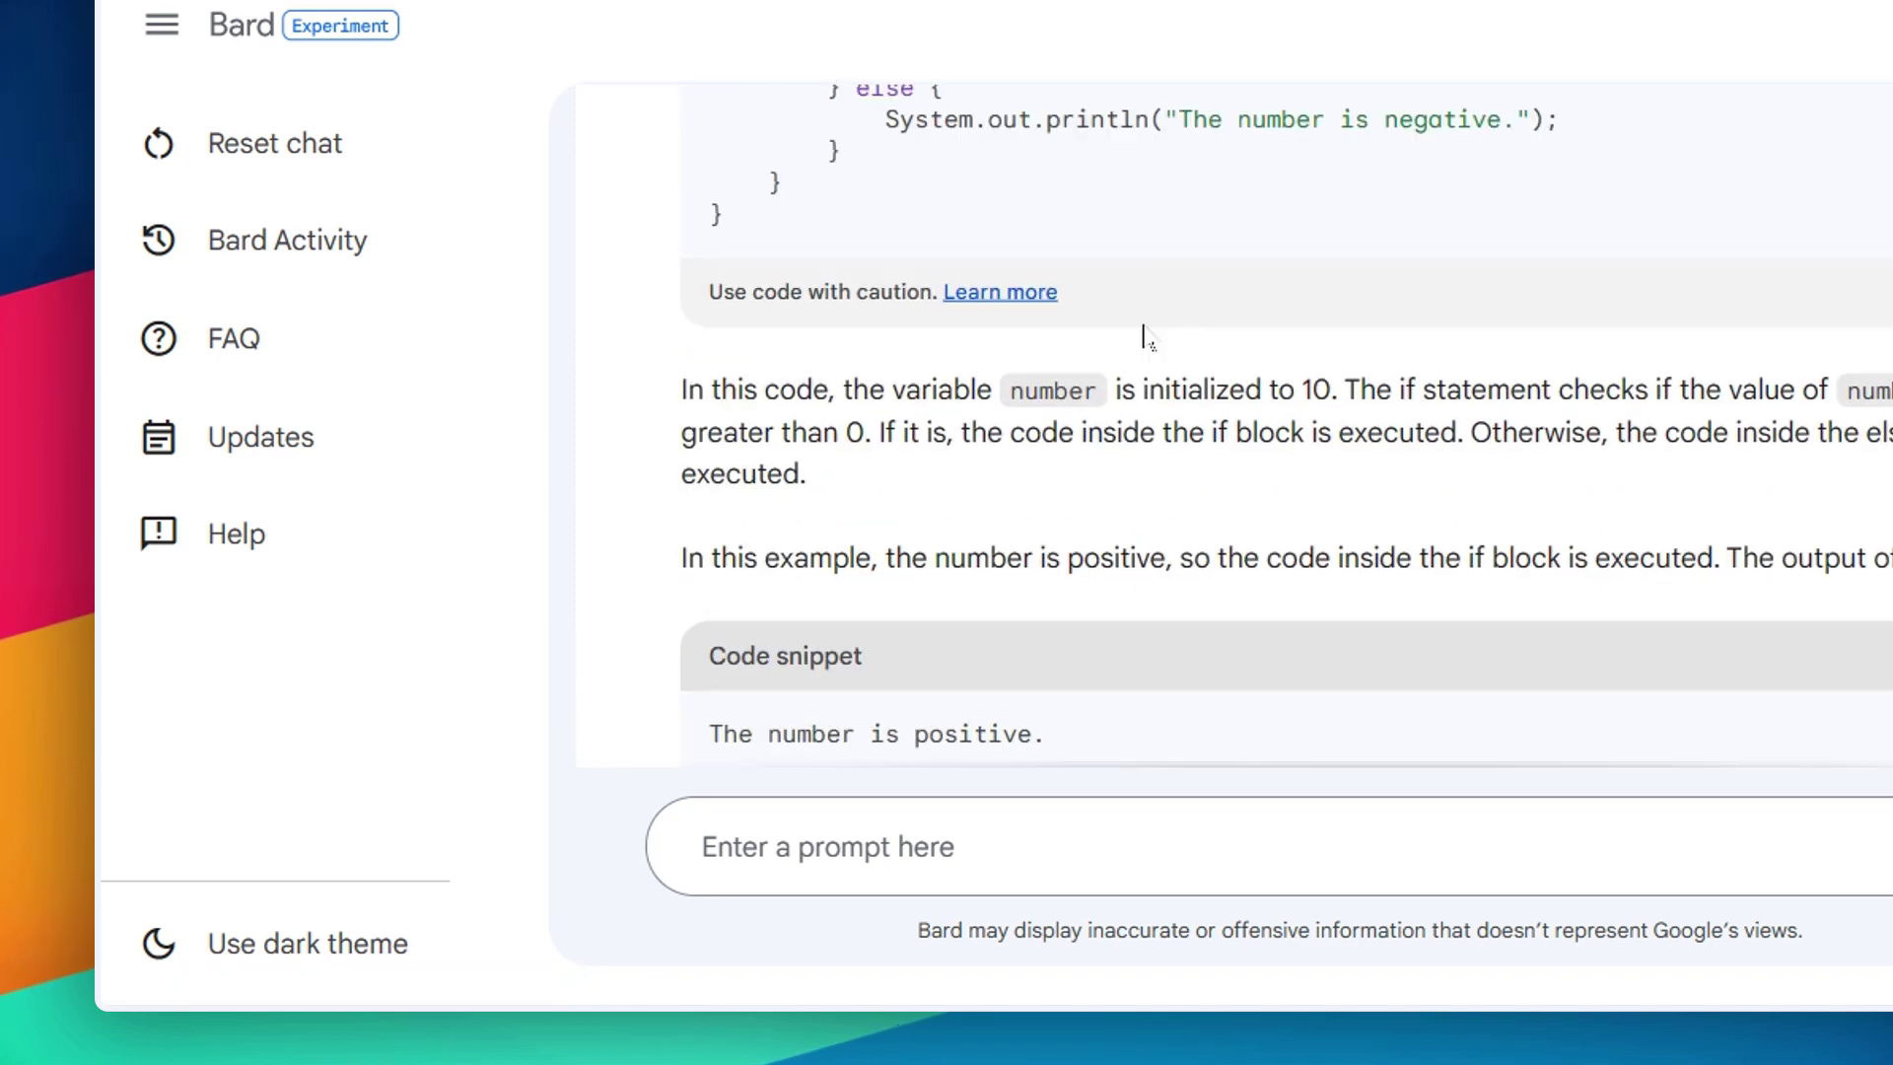
pyautogui.scroll(-4, 1290, 469)
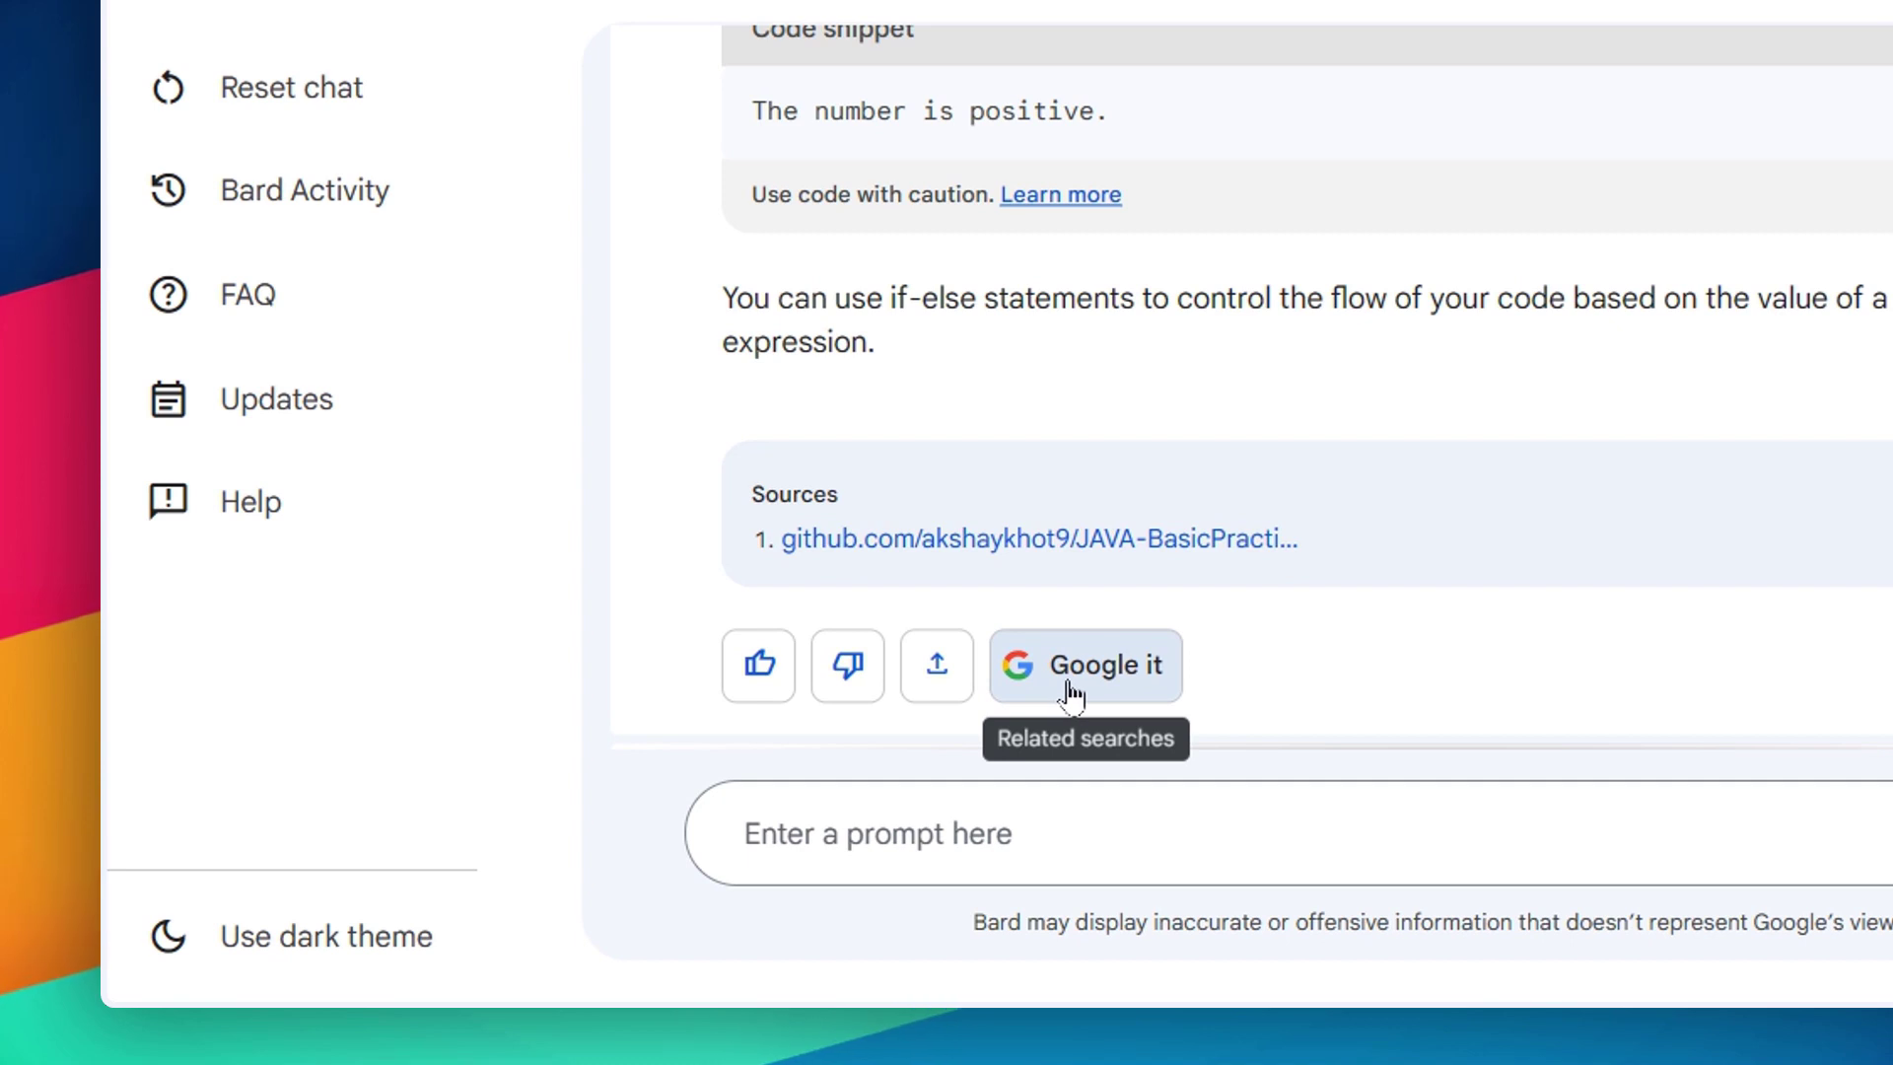
# - Display the related searches for Bard's Java answer and open the "Code on If else in java" Google search
pyautogui.click(1066, 678)
pyautogui.scroll(-3, 1347, 536)
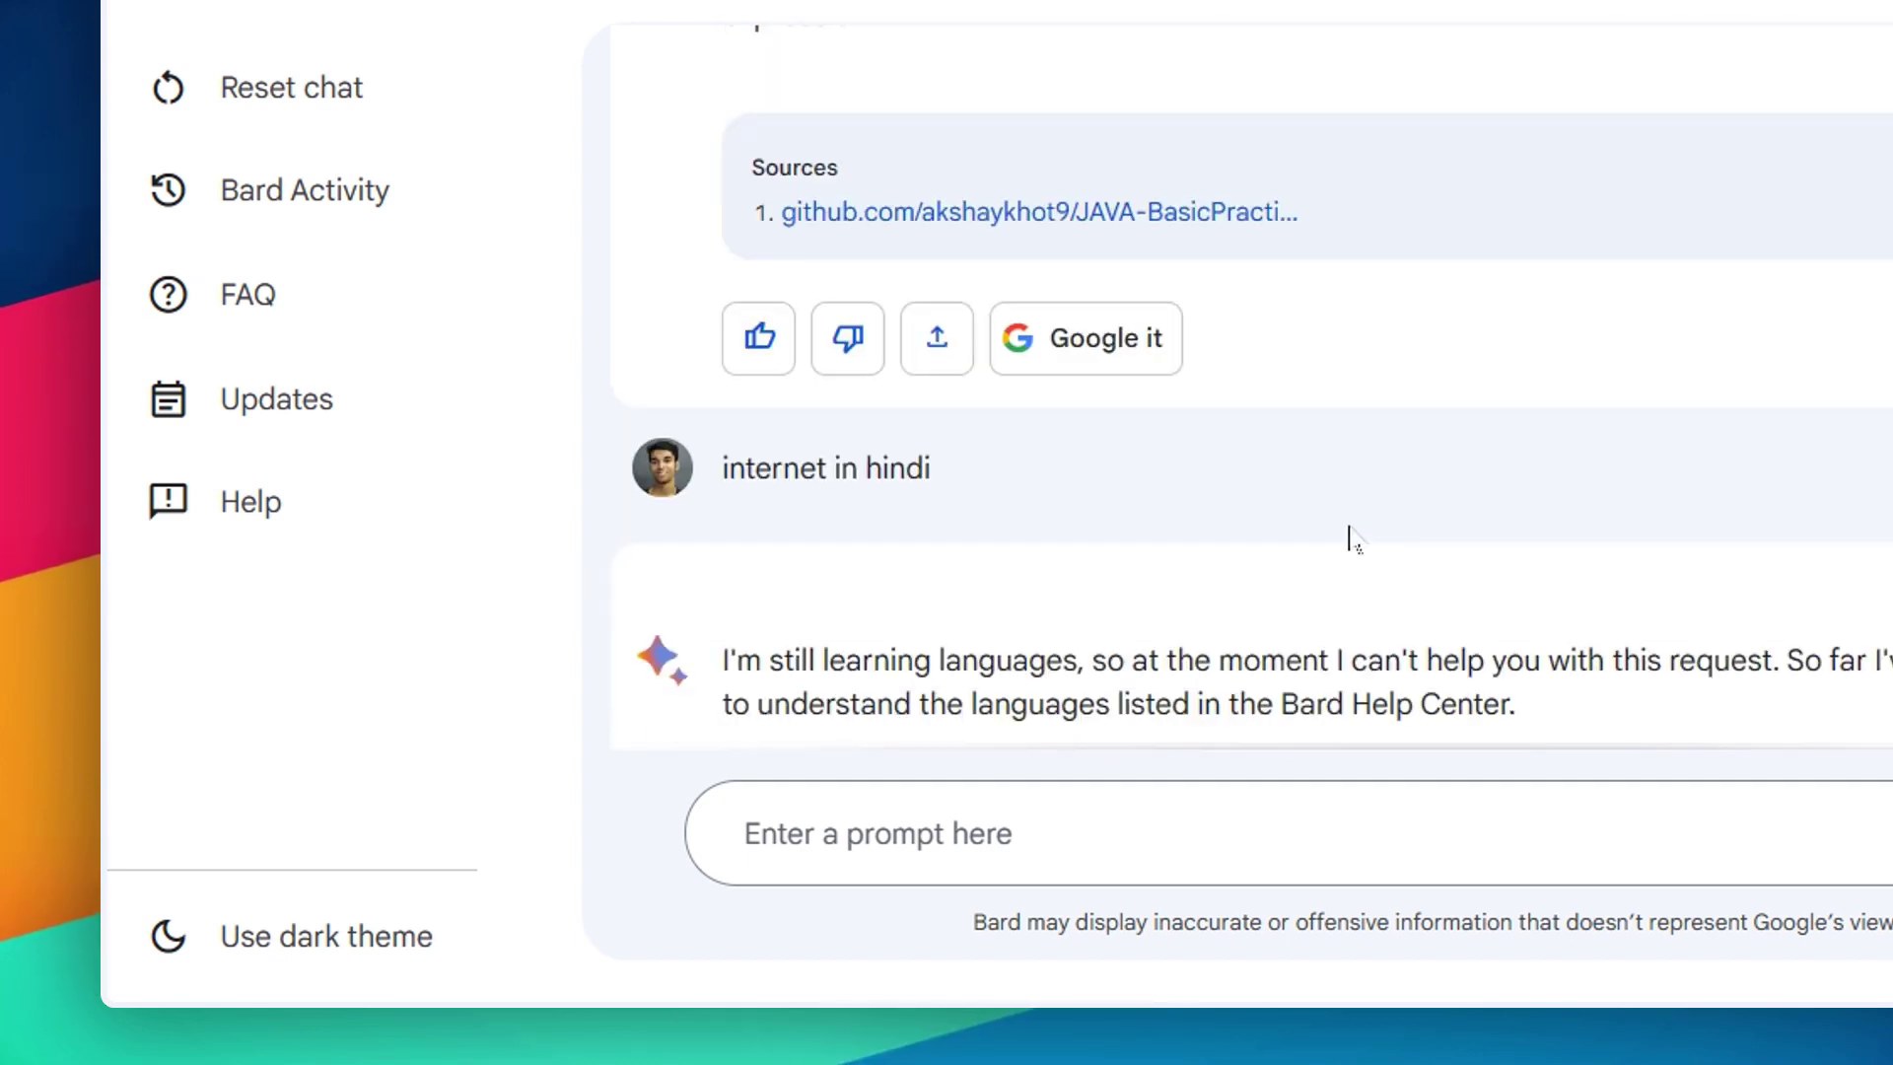
pyautogui.click(1089, 337)
pyautogui.scroll(-3, 769, 446)
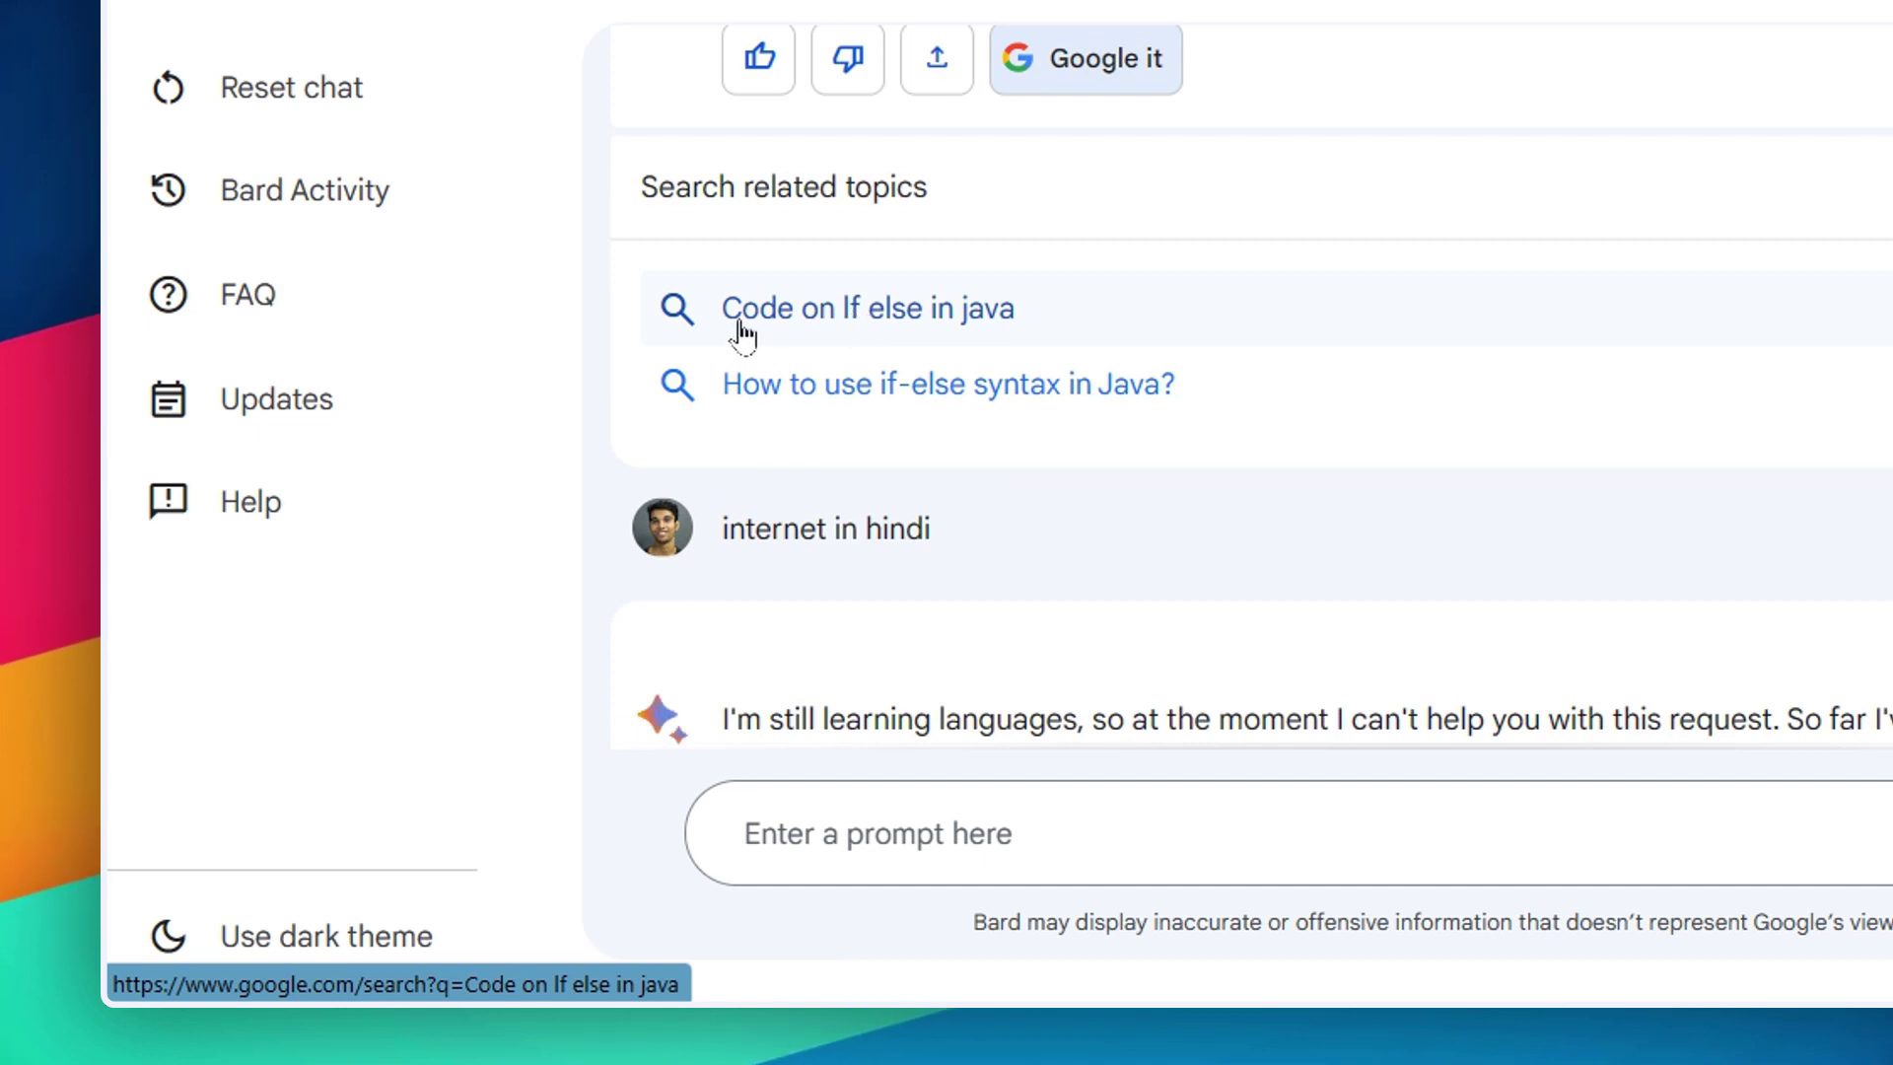
pyautogui.click(887, 320)
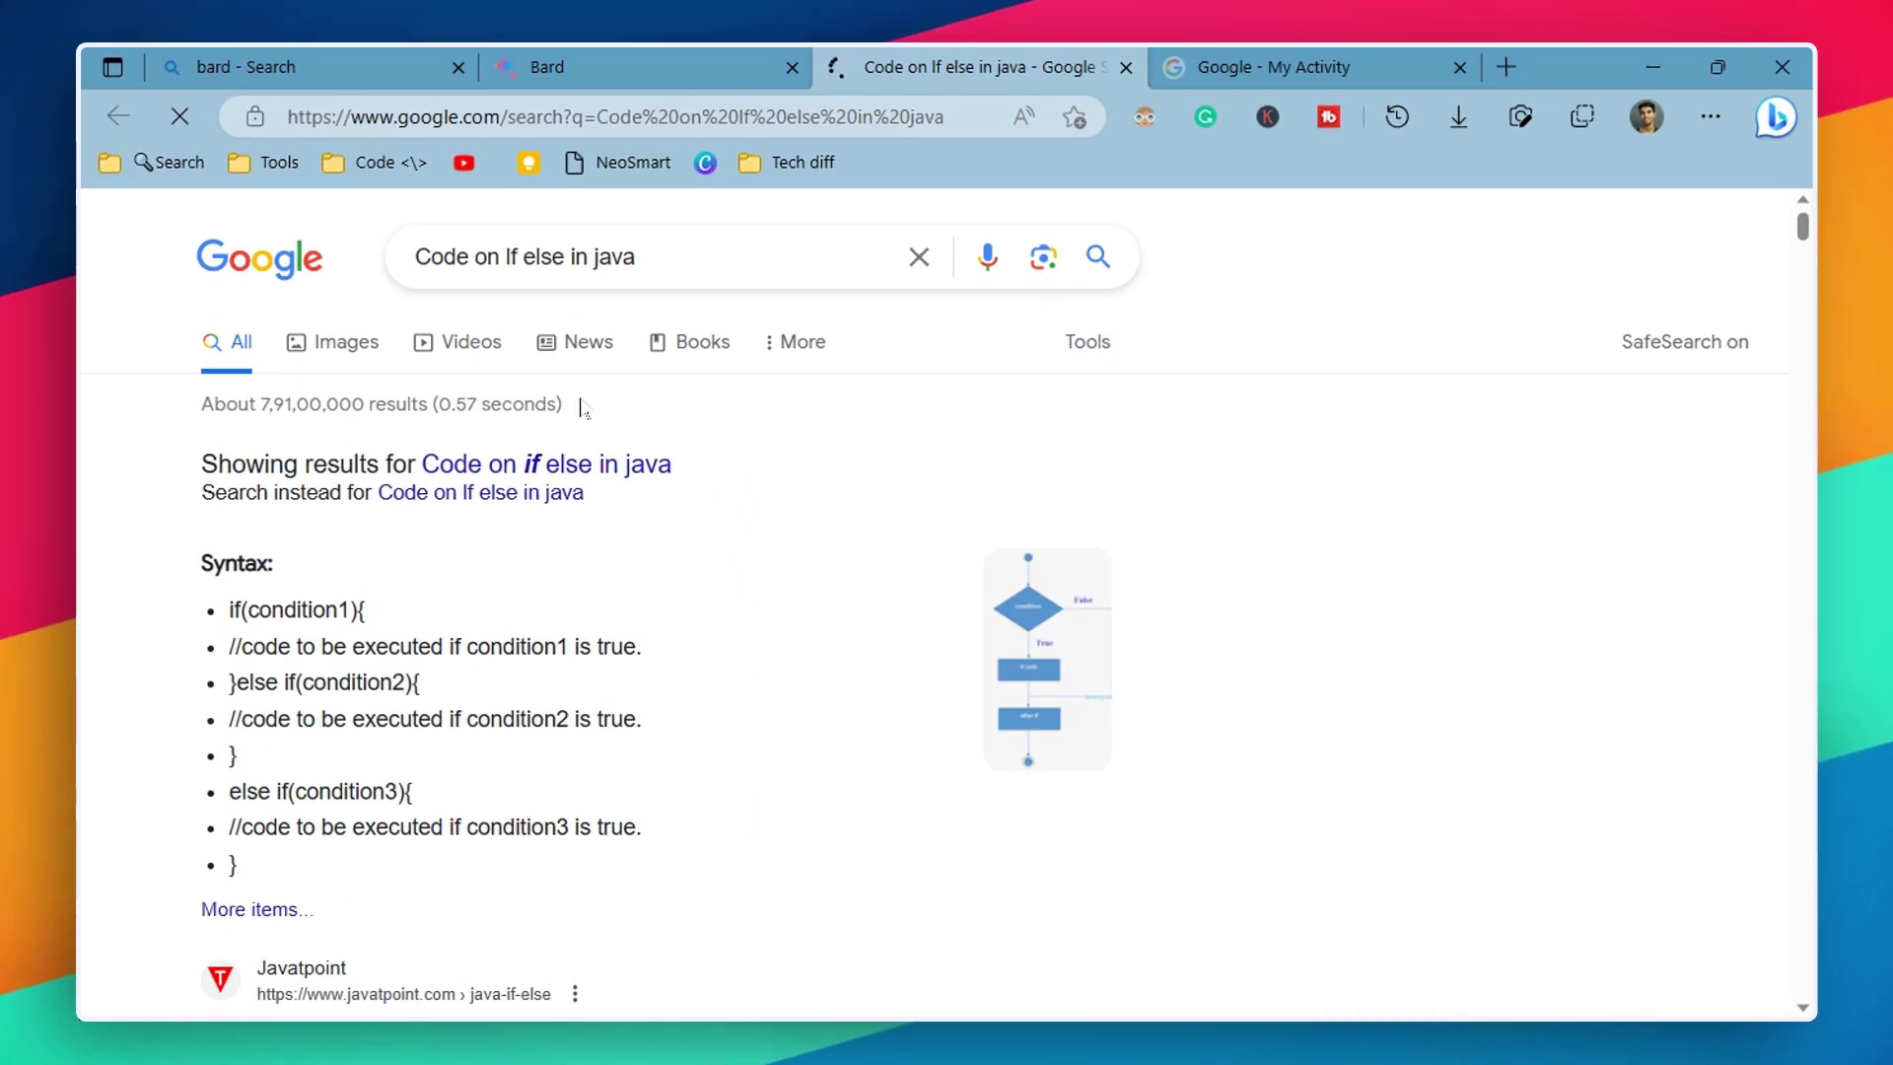
# - Highlight the Google query and examine the results from Javatpoint, W3Schools and Programiz
pyautogui.tripleClick(456, 254)
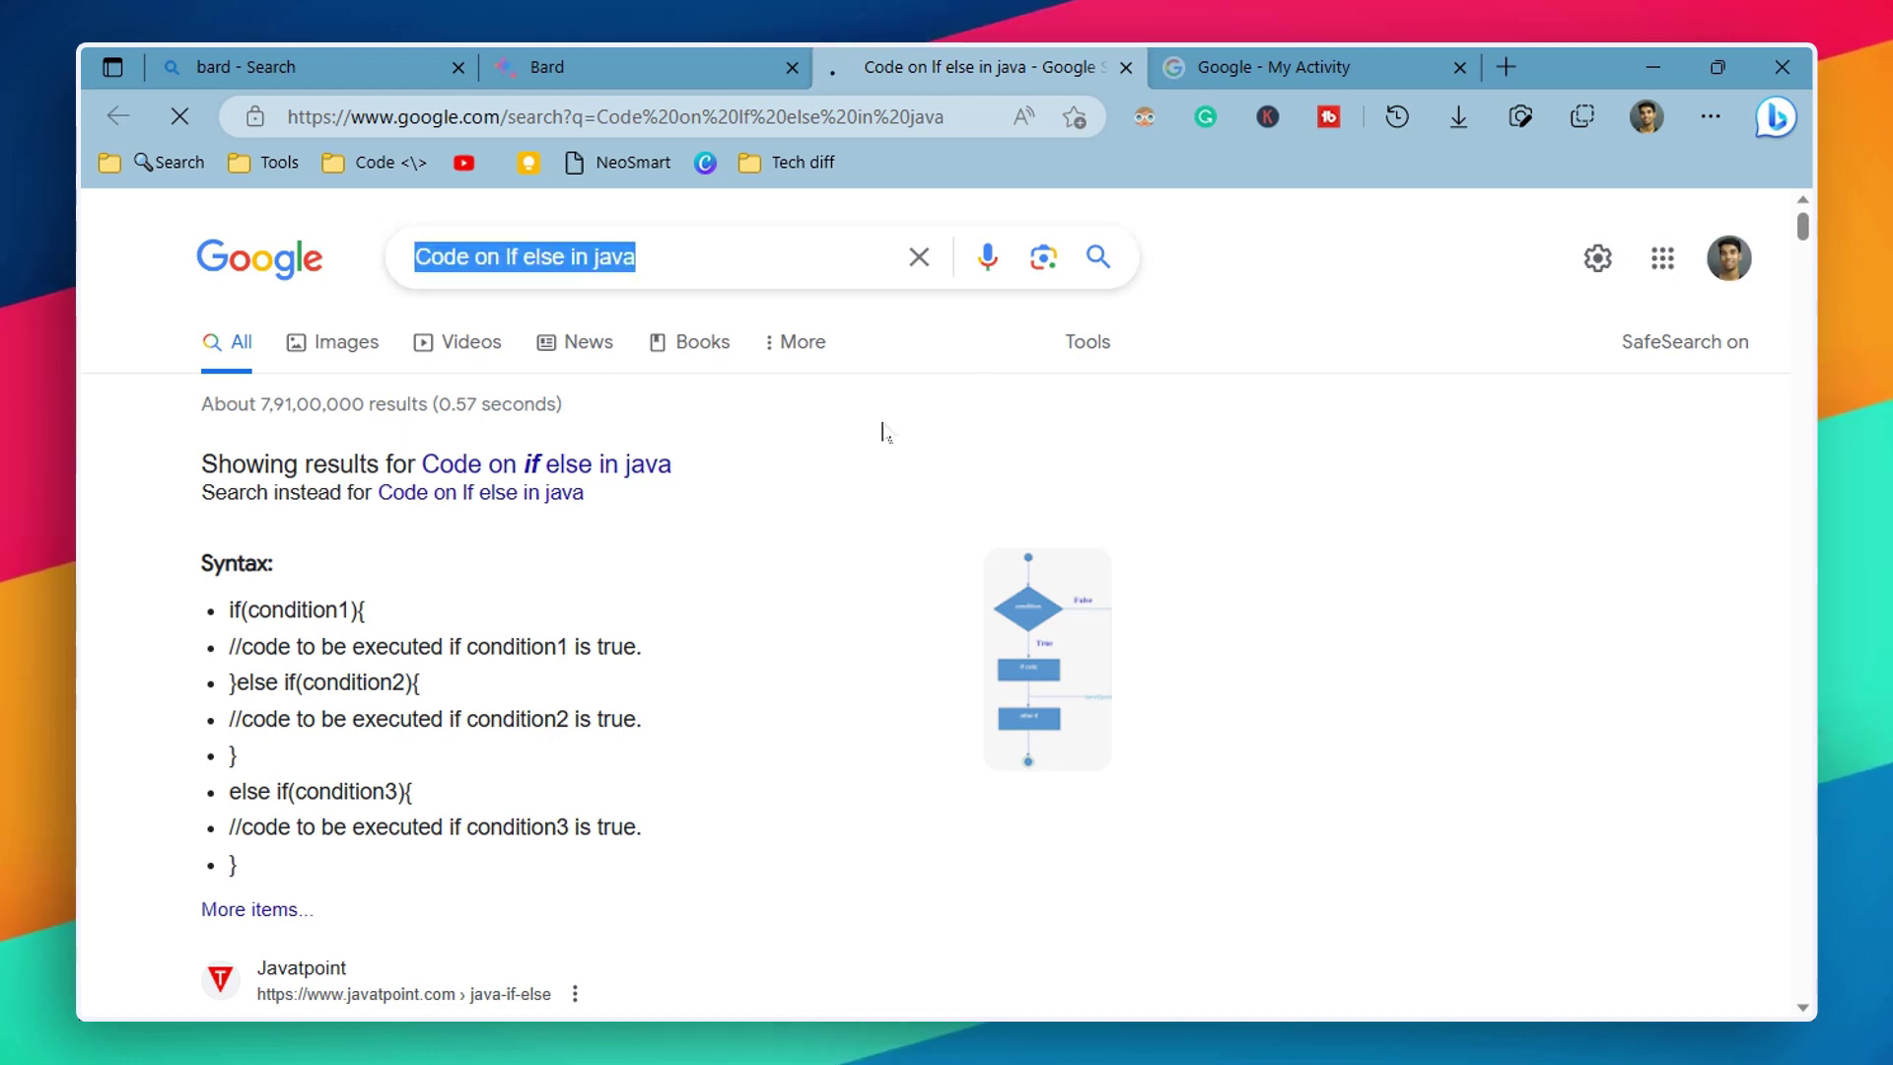
pyautogui.scroll(-5, 884, 433)
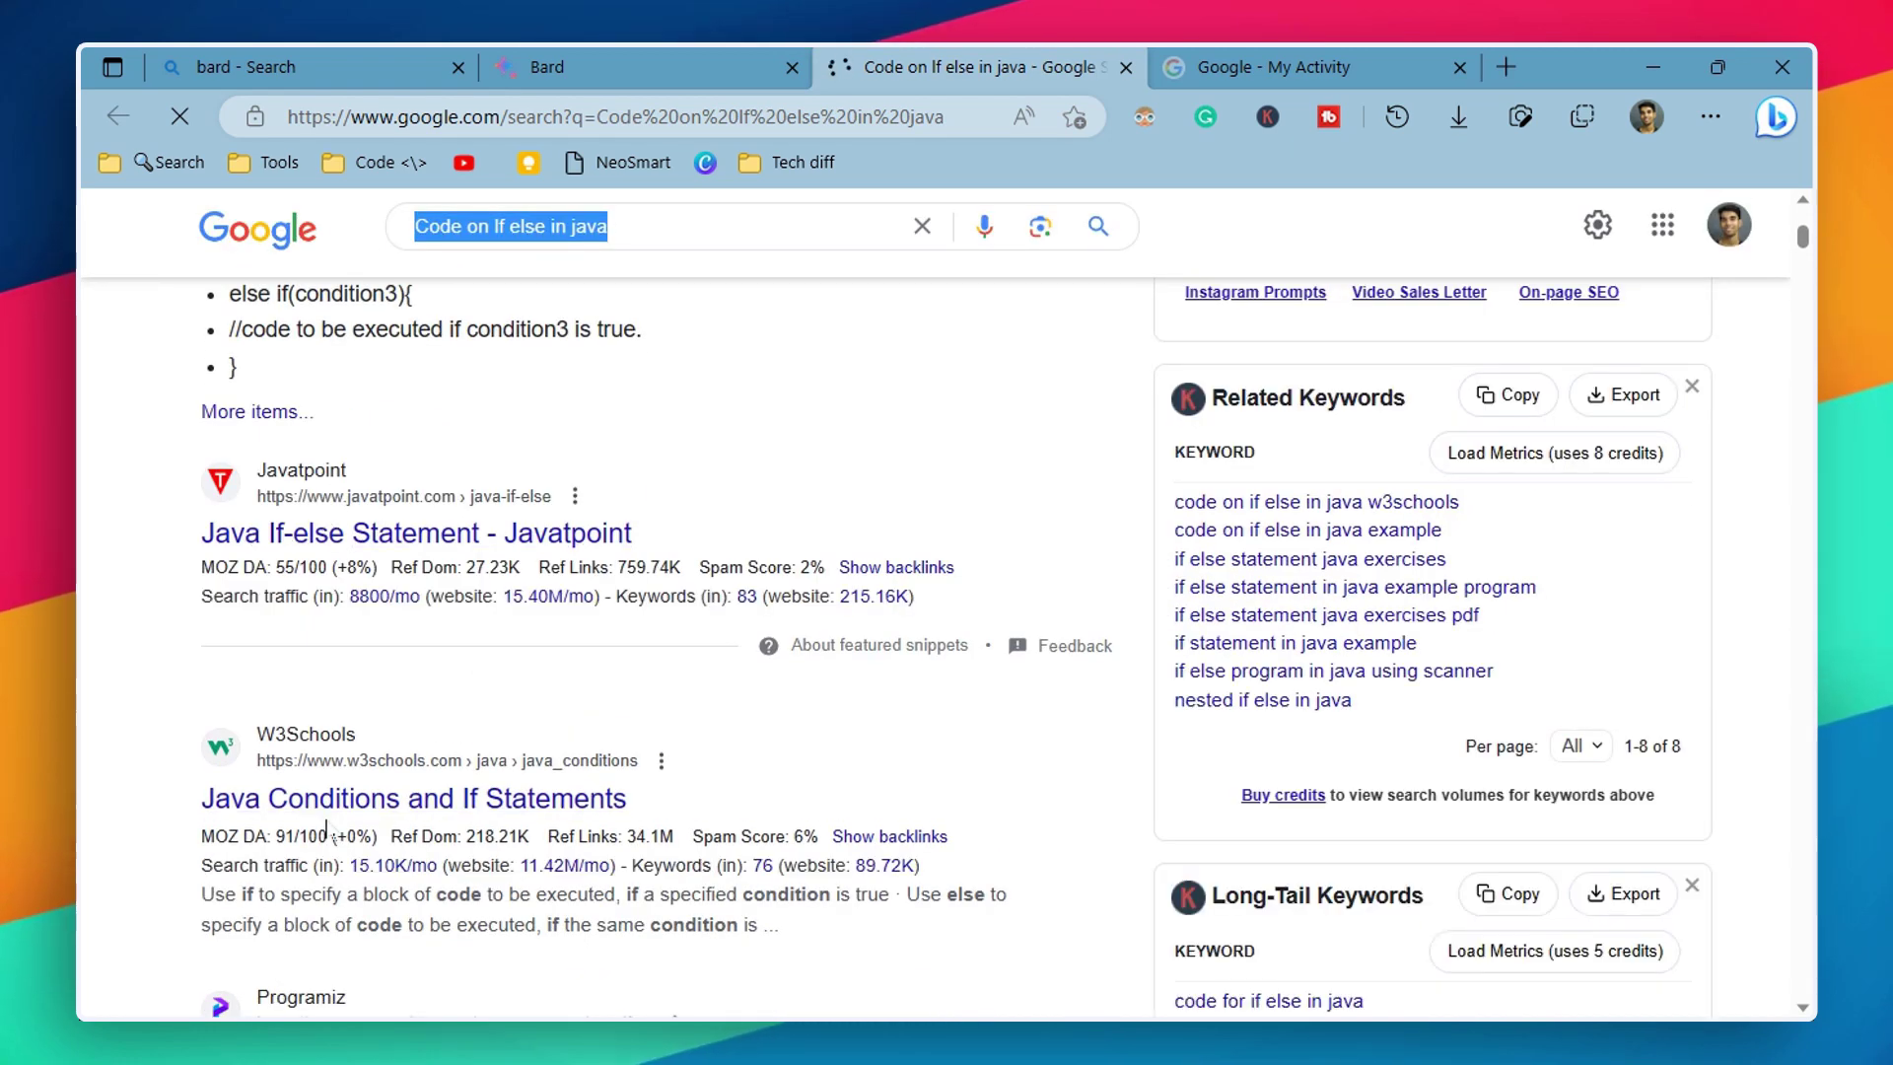
pyautogui.scroll(-3, 321, 432)
pyautogui.scroll(3, 340, 838)
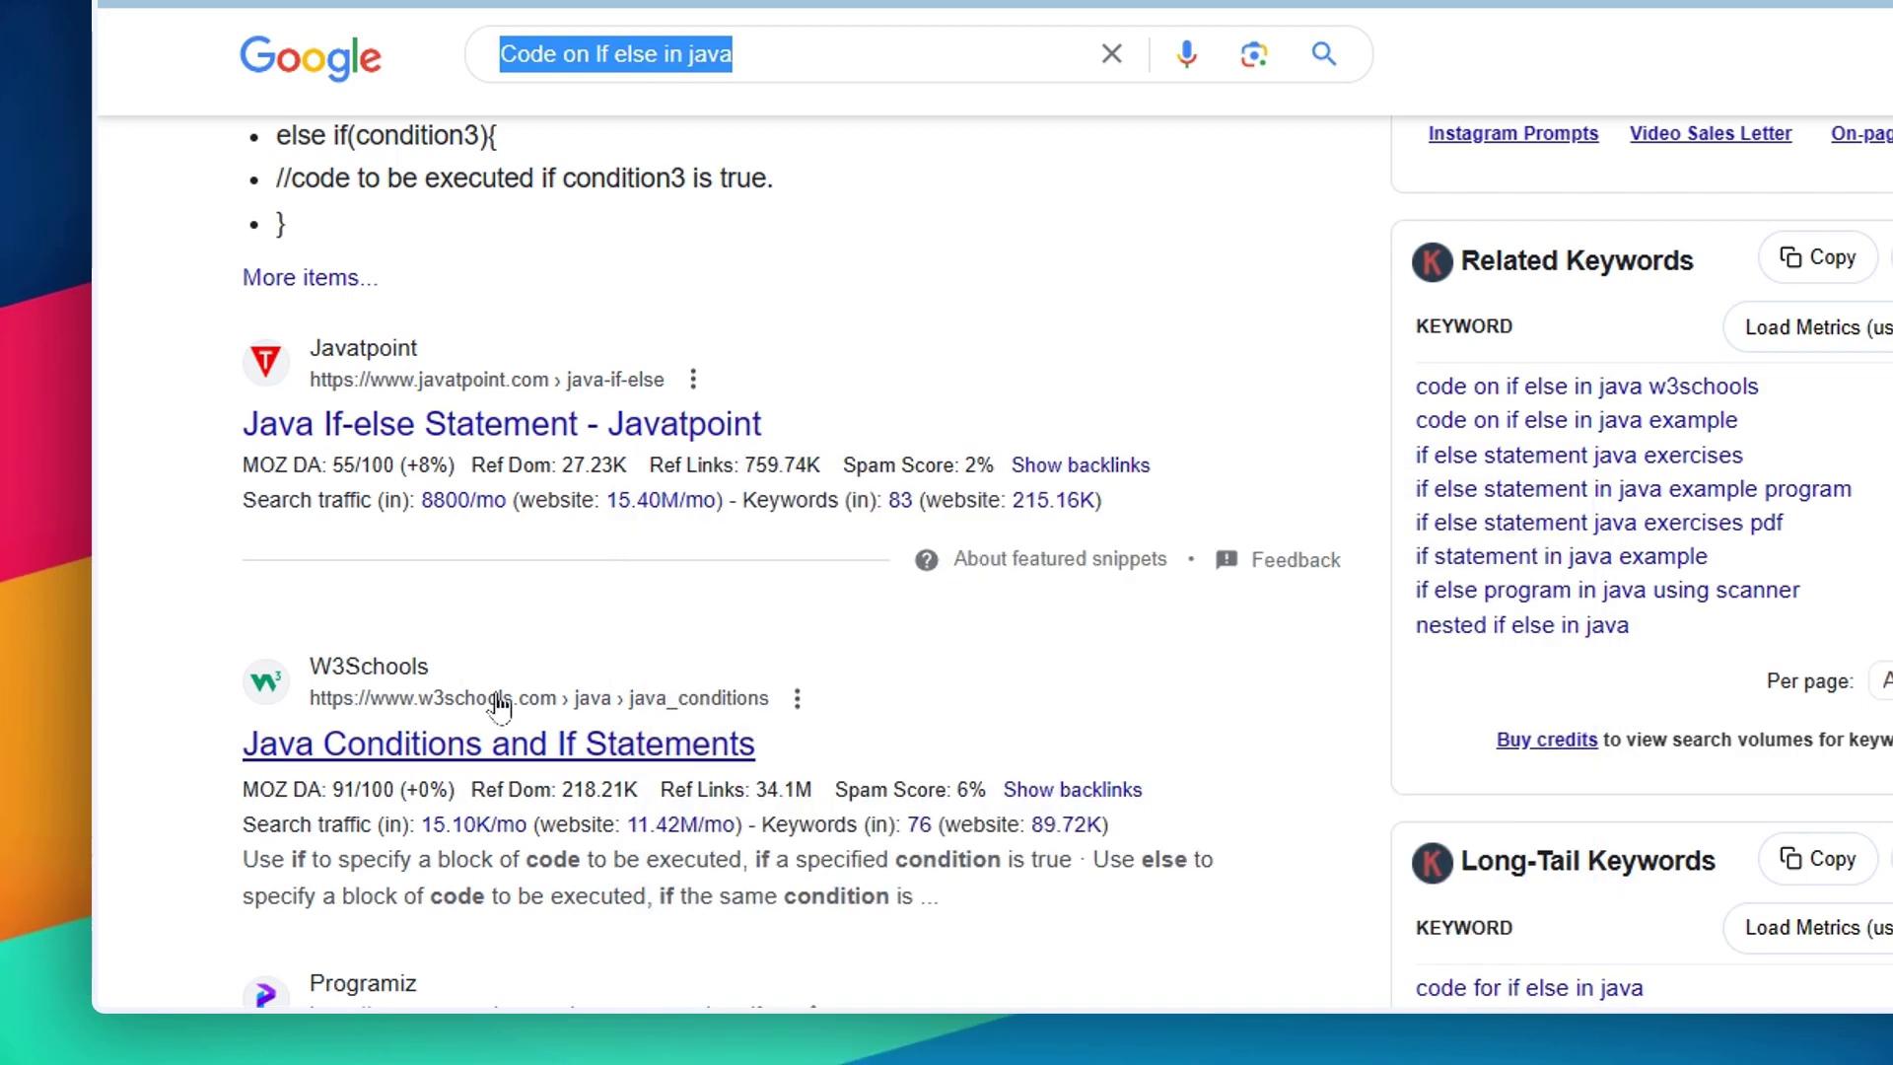
pyautogui.scroll(-2, 527, 708)
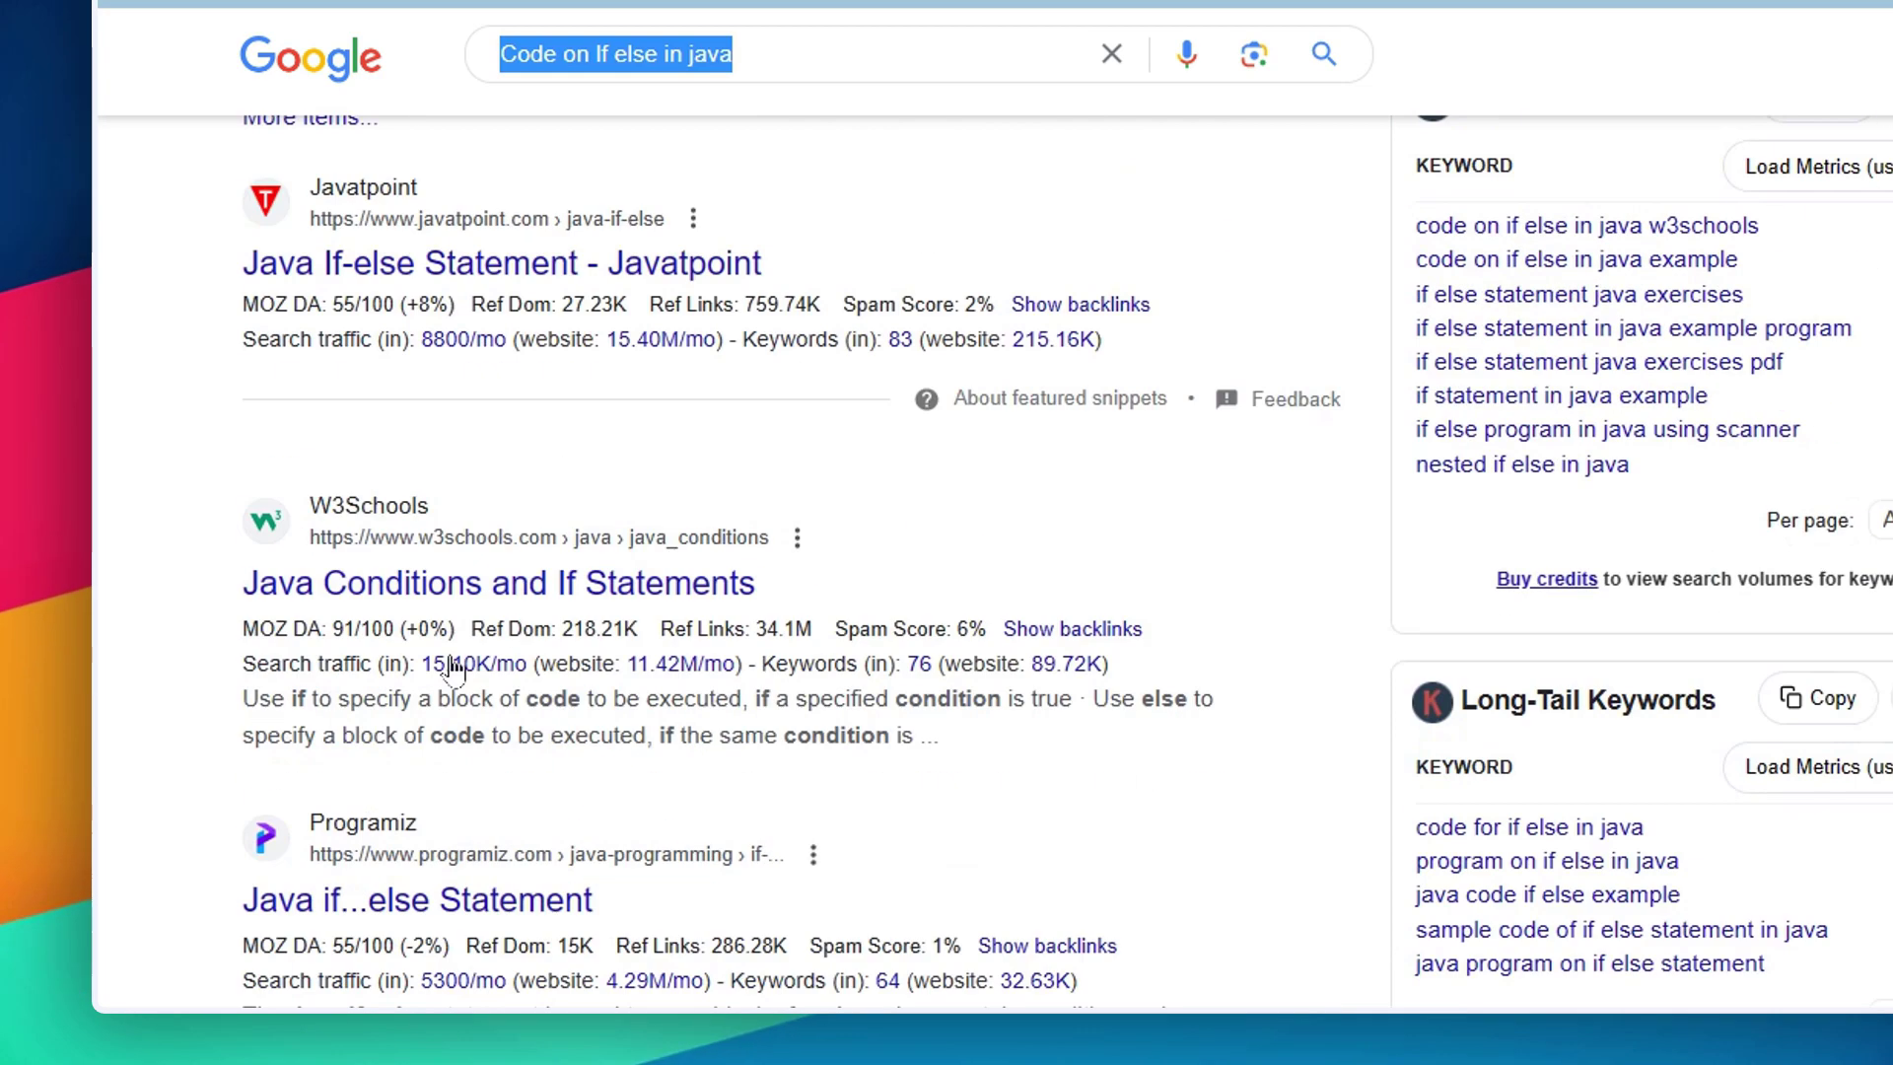
pyautogui.scroll(5, 453, 664)
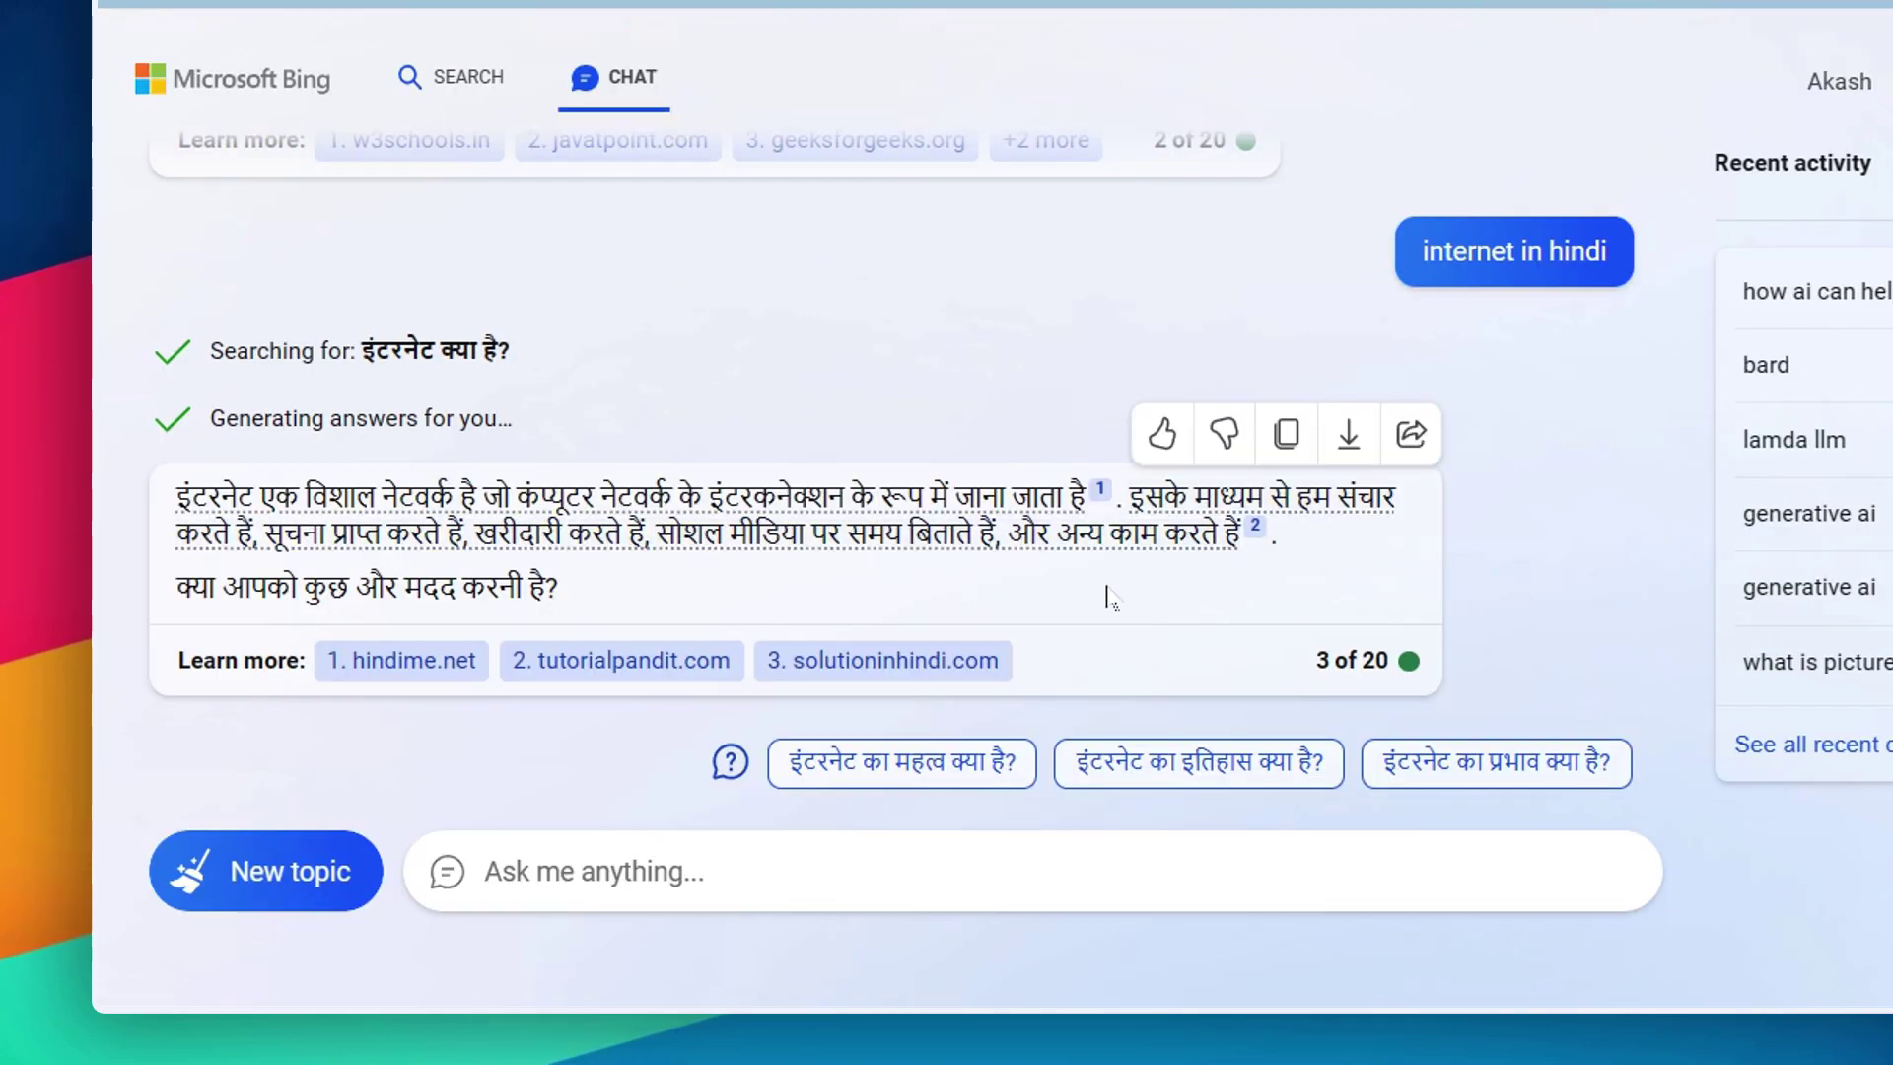
# - Review Bing Chat's Java if-else answer and expand its list of sources to show all the links
pyautogui.scroll(8, 765, 600)
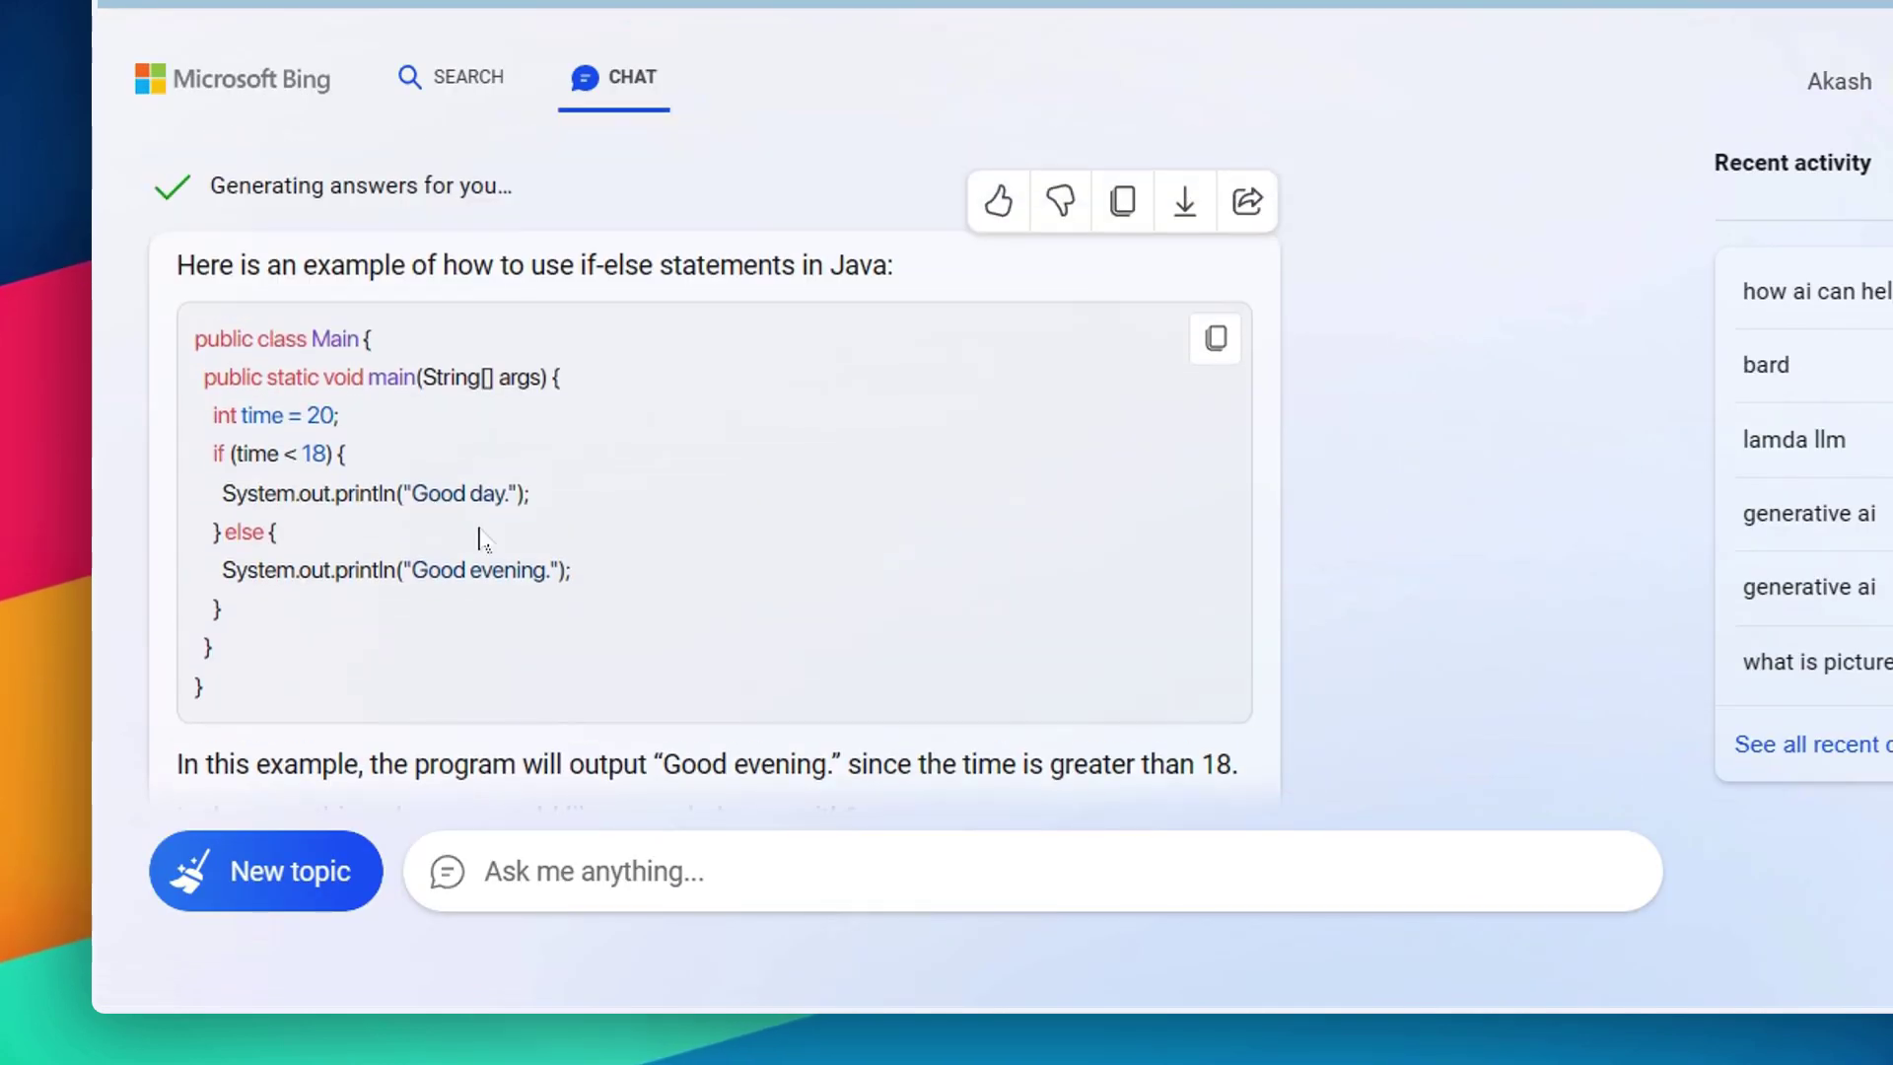
pyautogui.scroll(-6, 655, 406)
pyautogui.scroll(2, 813, 422)
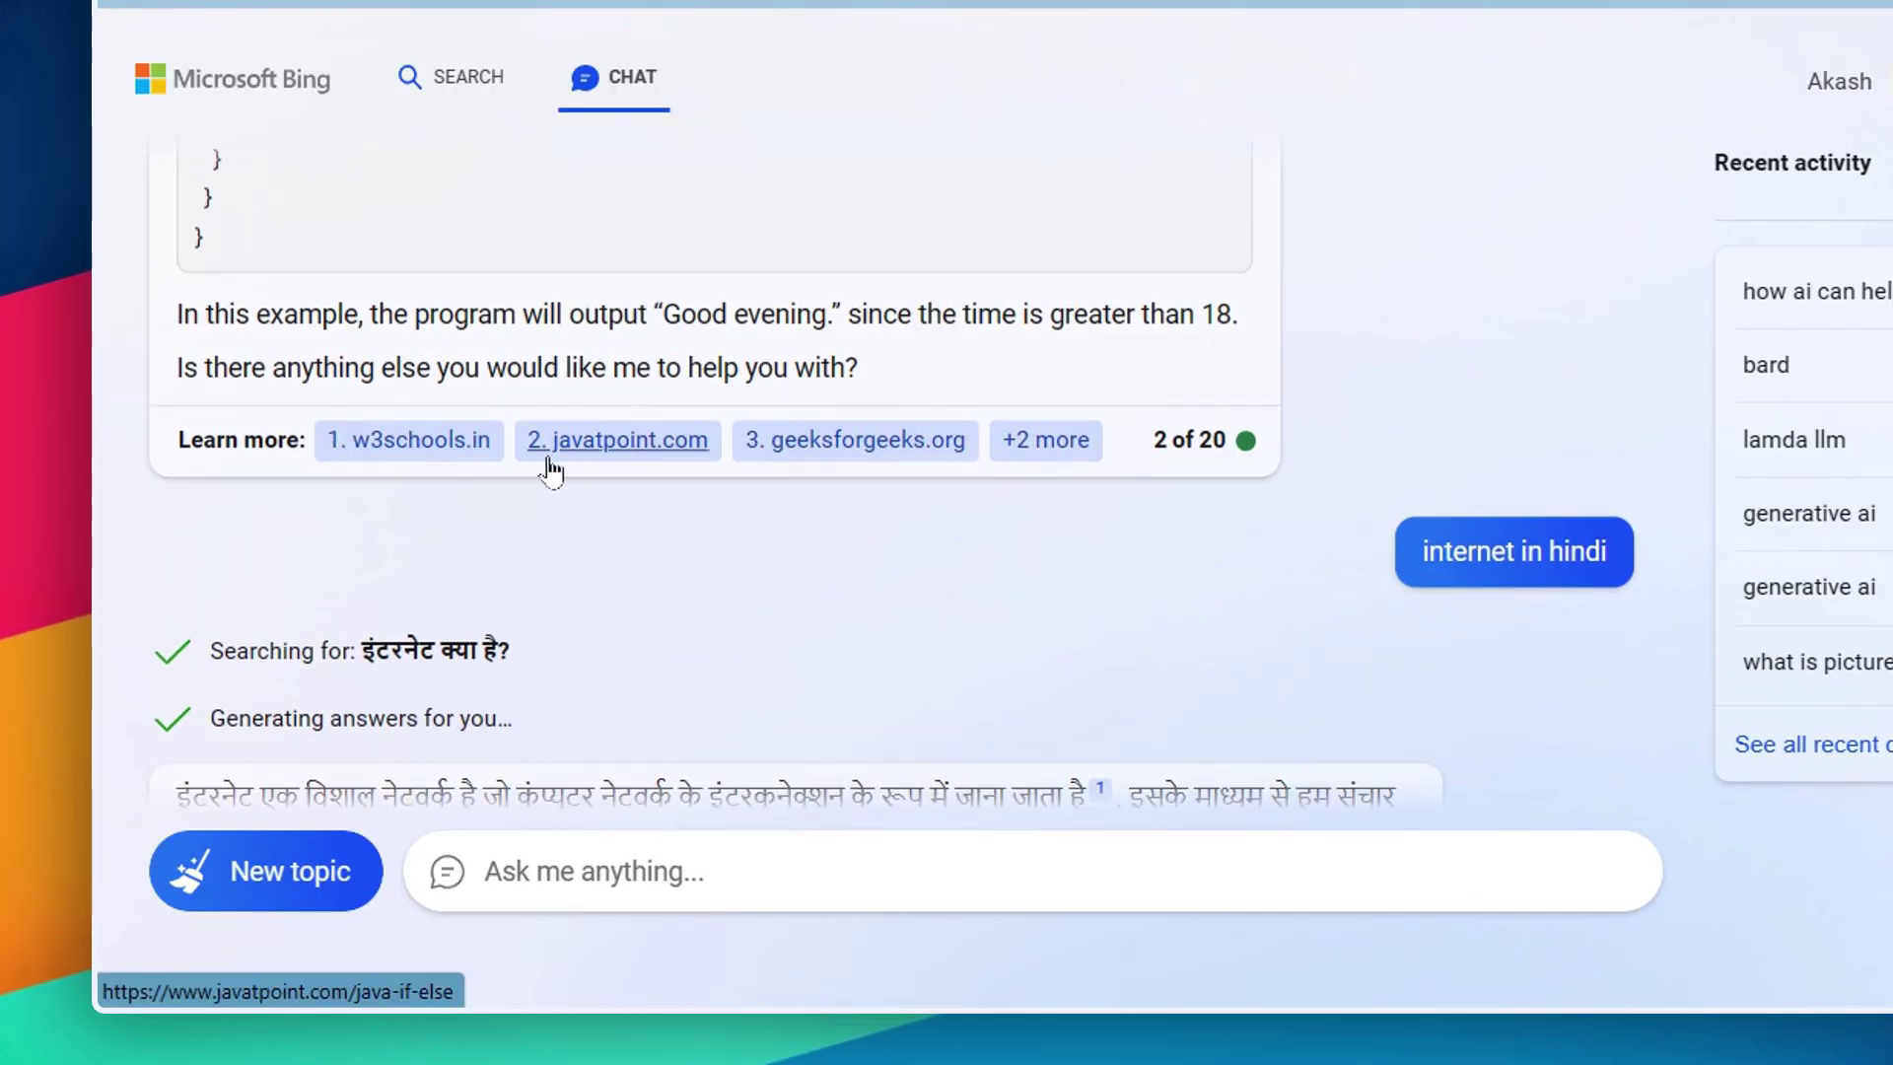
pyautogui.click(1063, 443)
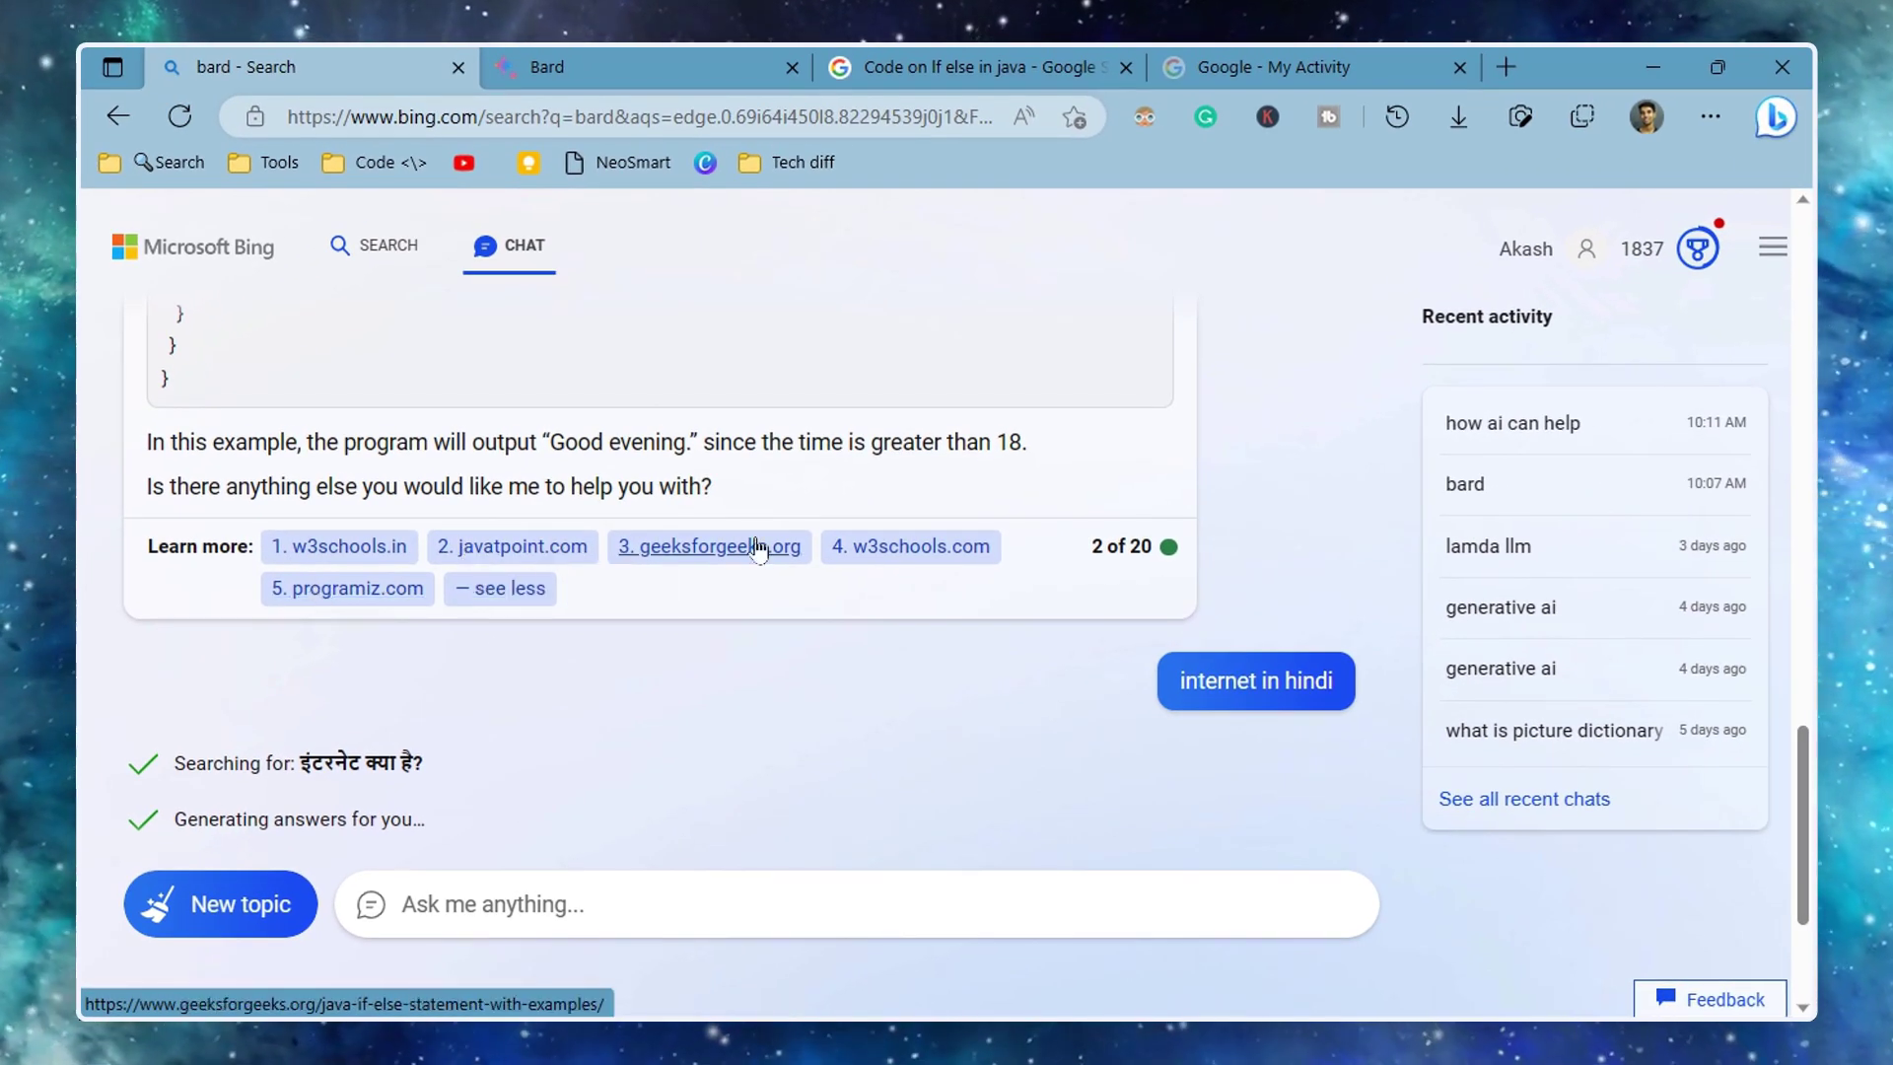
pyautogui.scroll(-6, 1086, 746)
pyautogui.scroll(3, 858, 775)
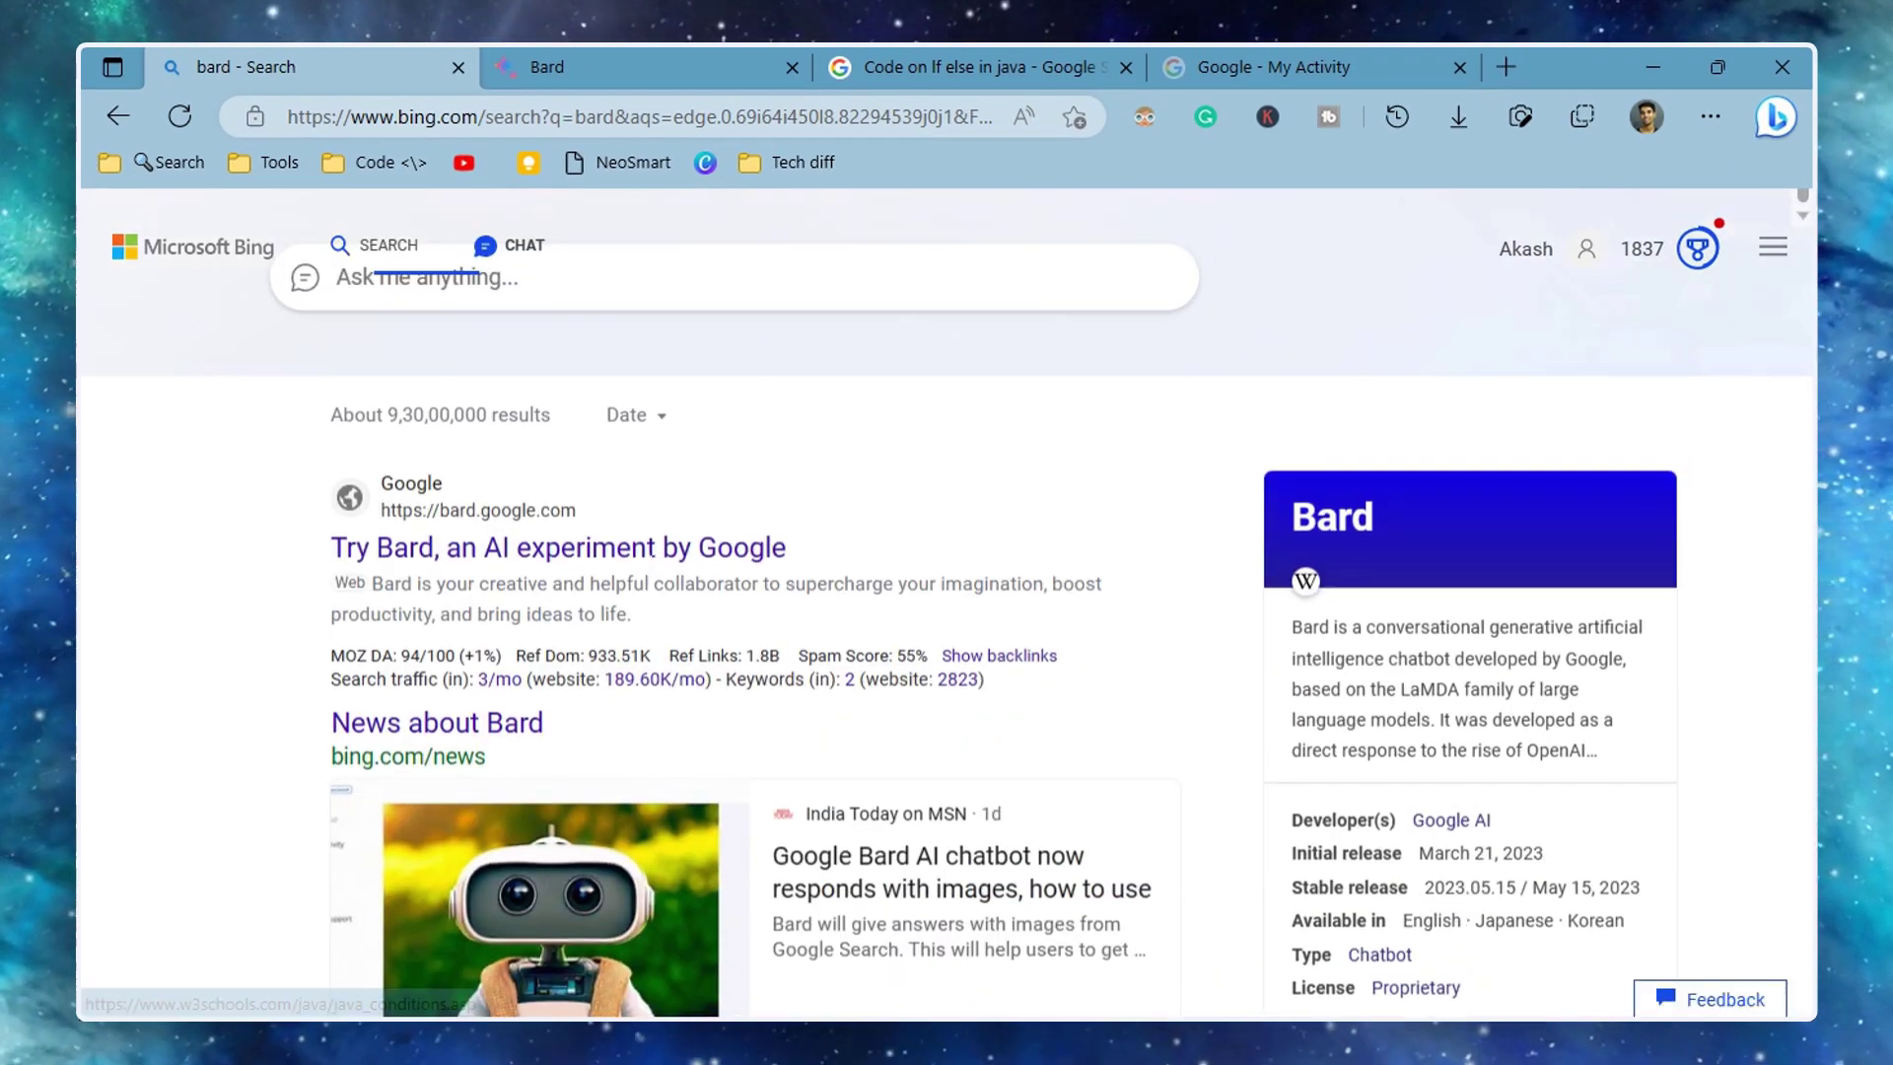
pyautogui.scroll(1, 969, 708)
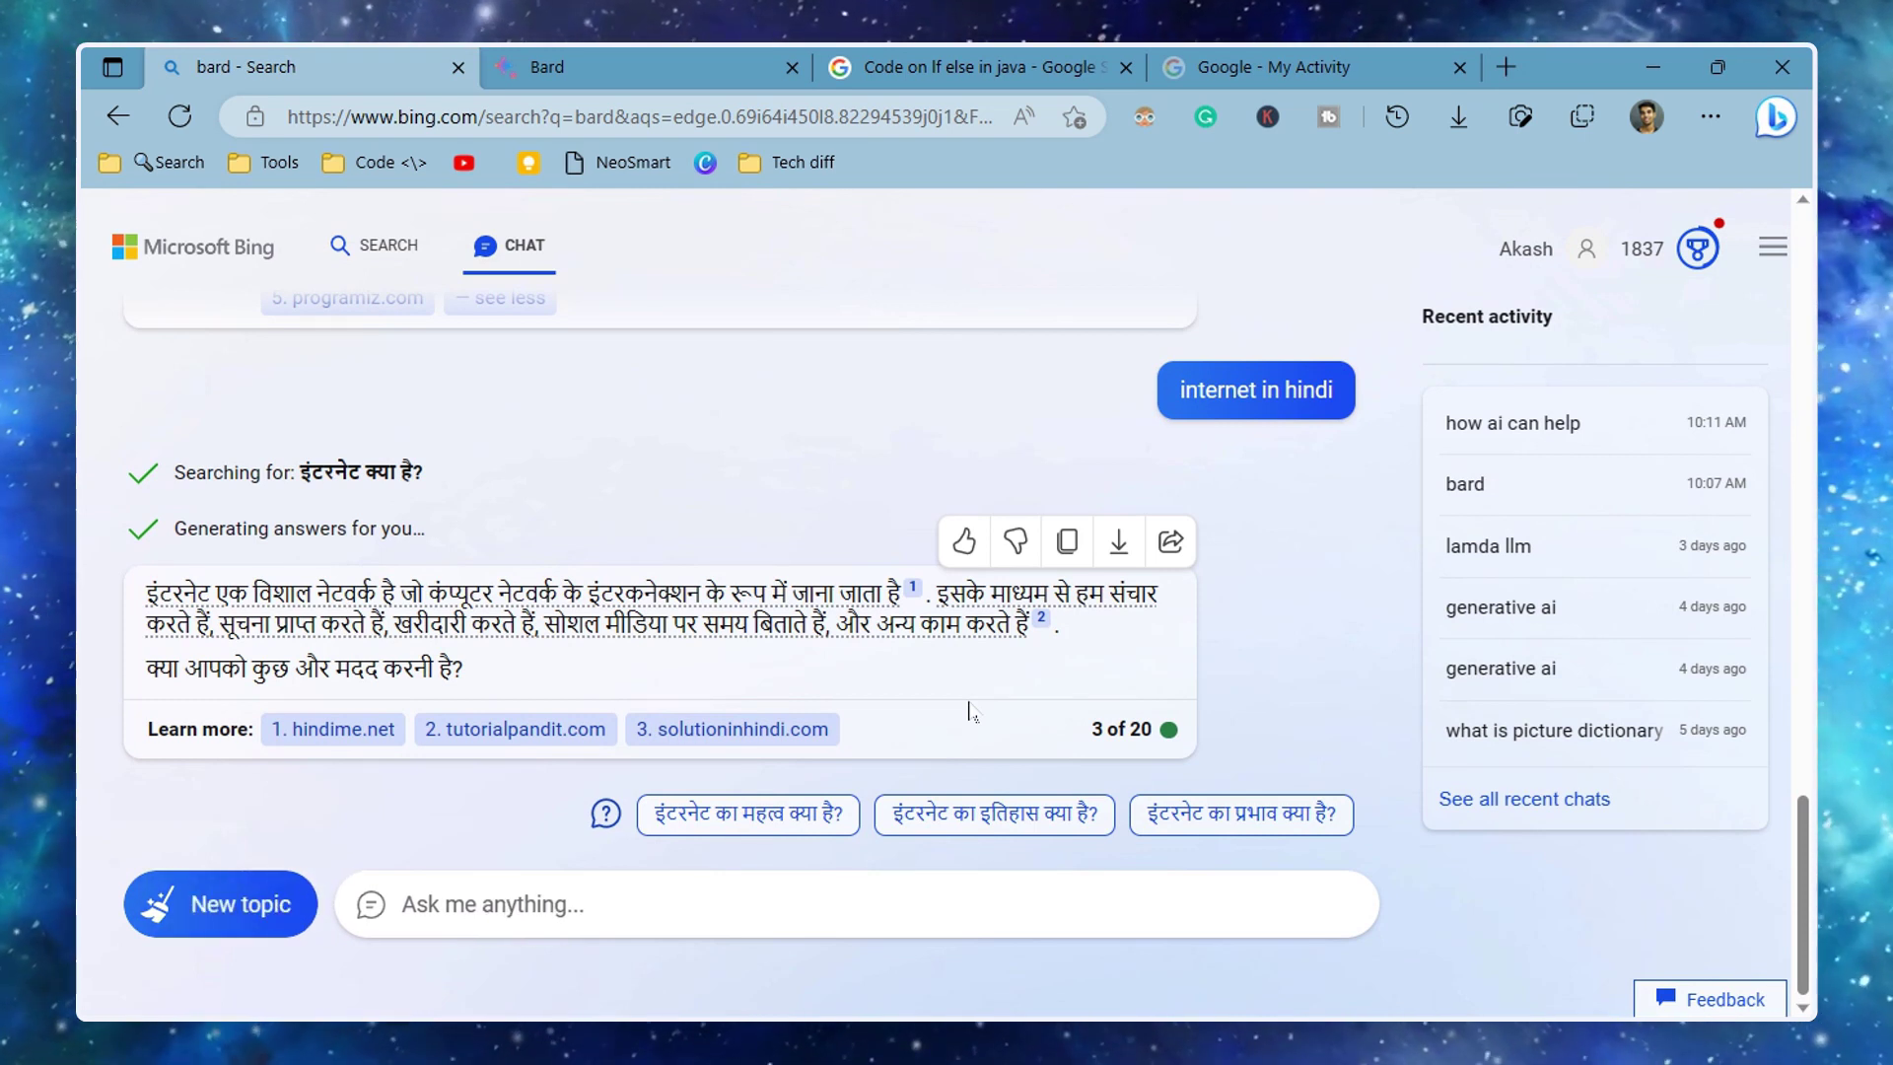
# - Put the cursor in Bing Chat's prompt box and review the conversation from the earlier answers to "internet in hindi"
pyautogui.click(882, 898)
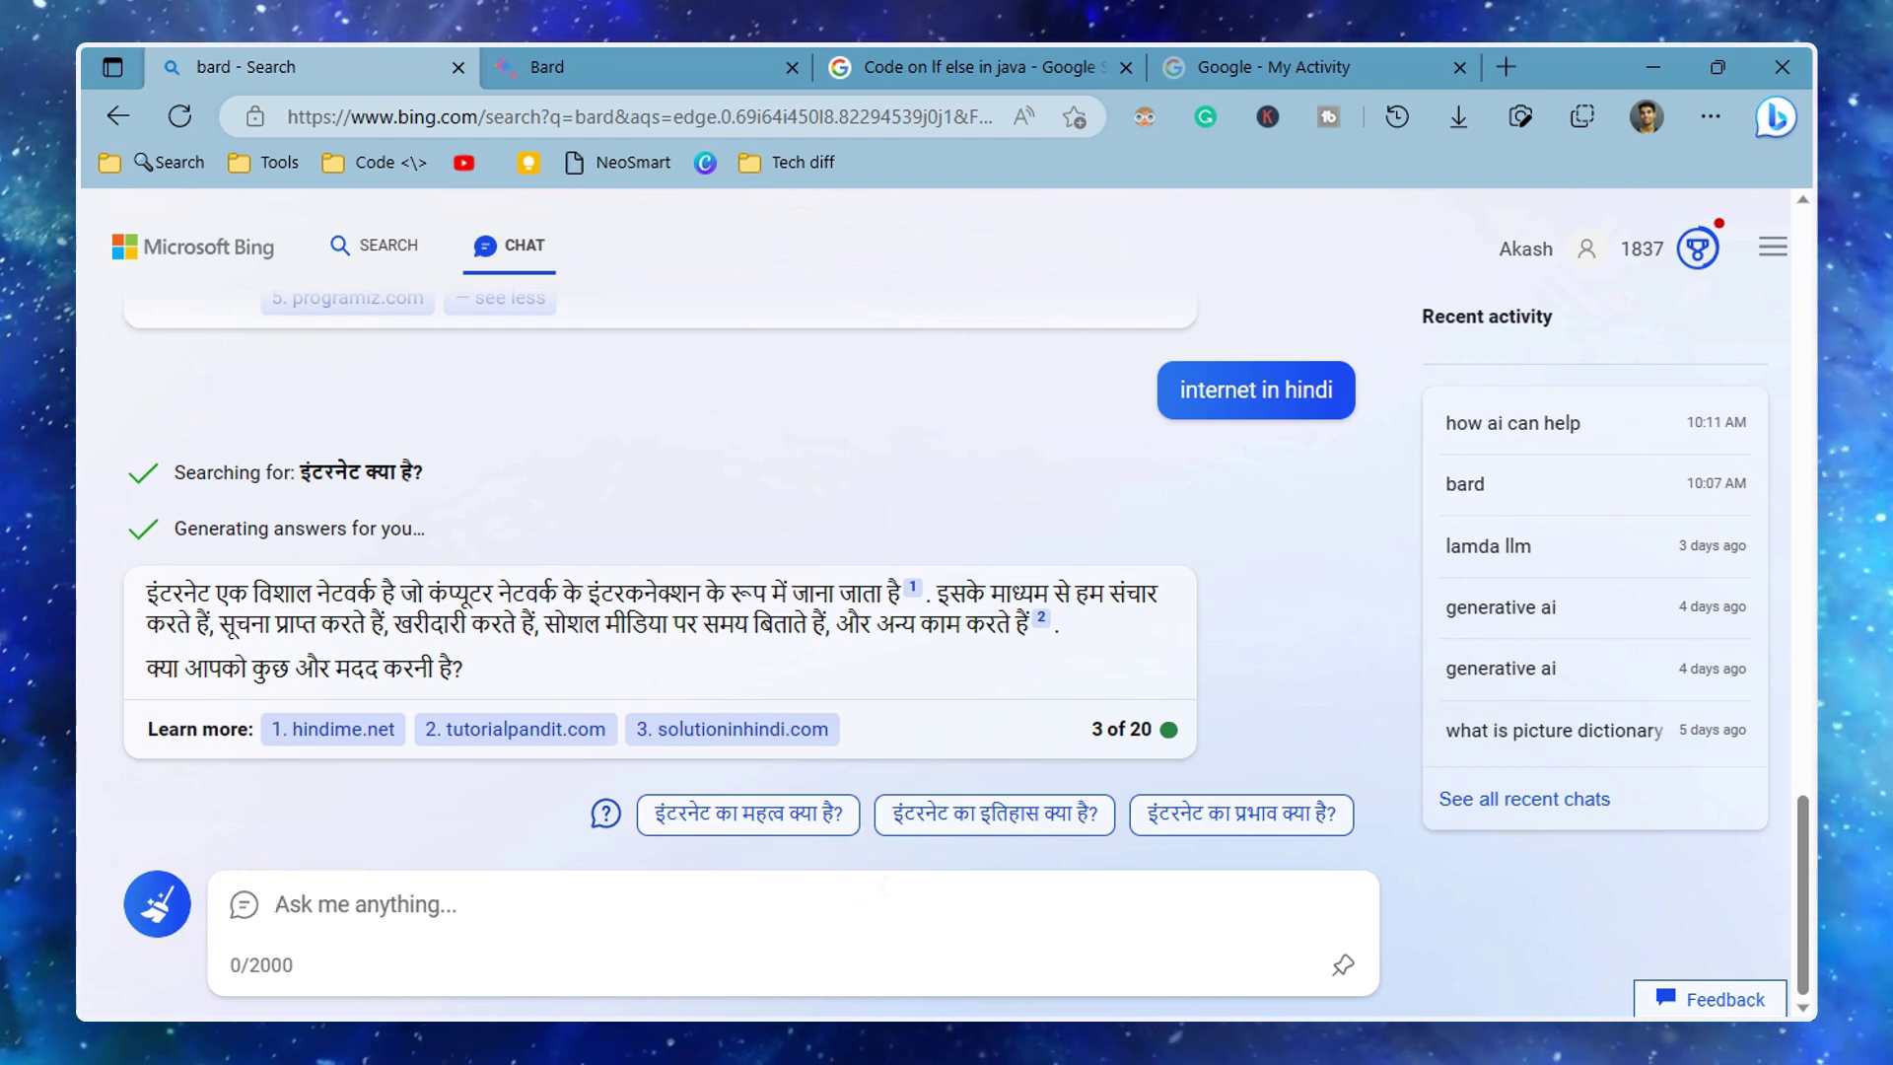
pyautogui.scroll(15, 913, 664)
pyautogui.scroll(-8, 613, 592)
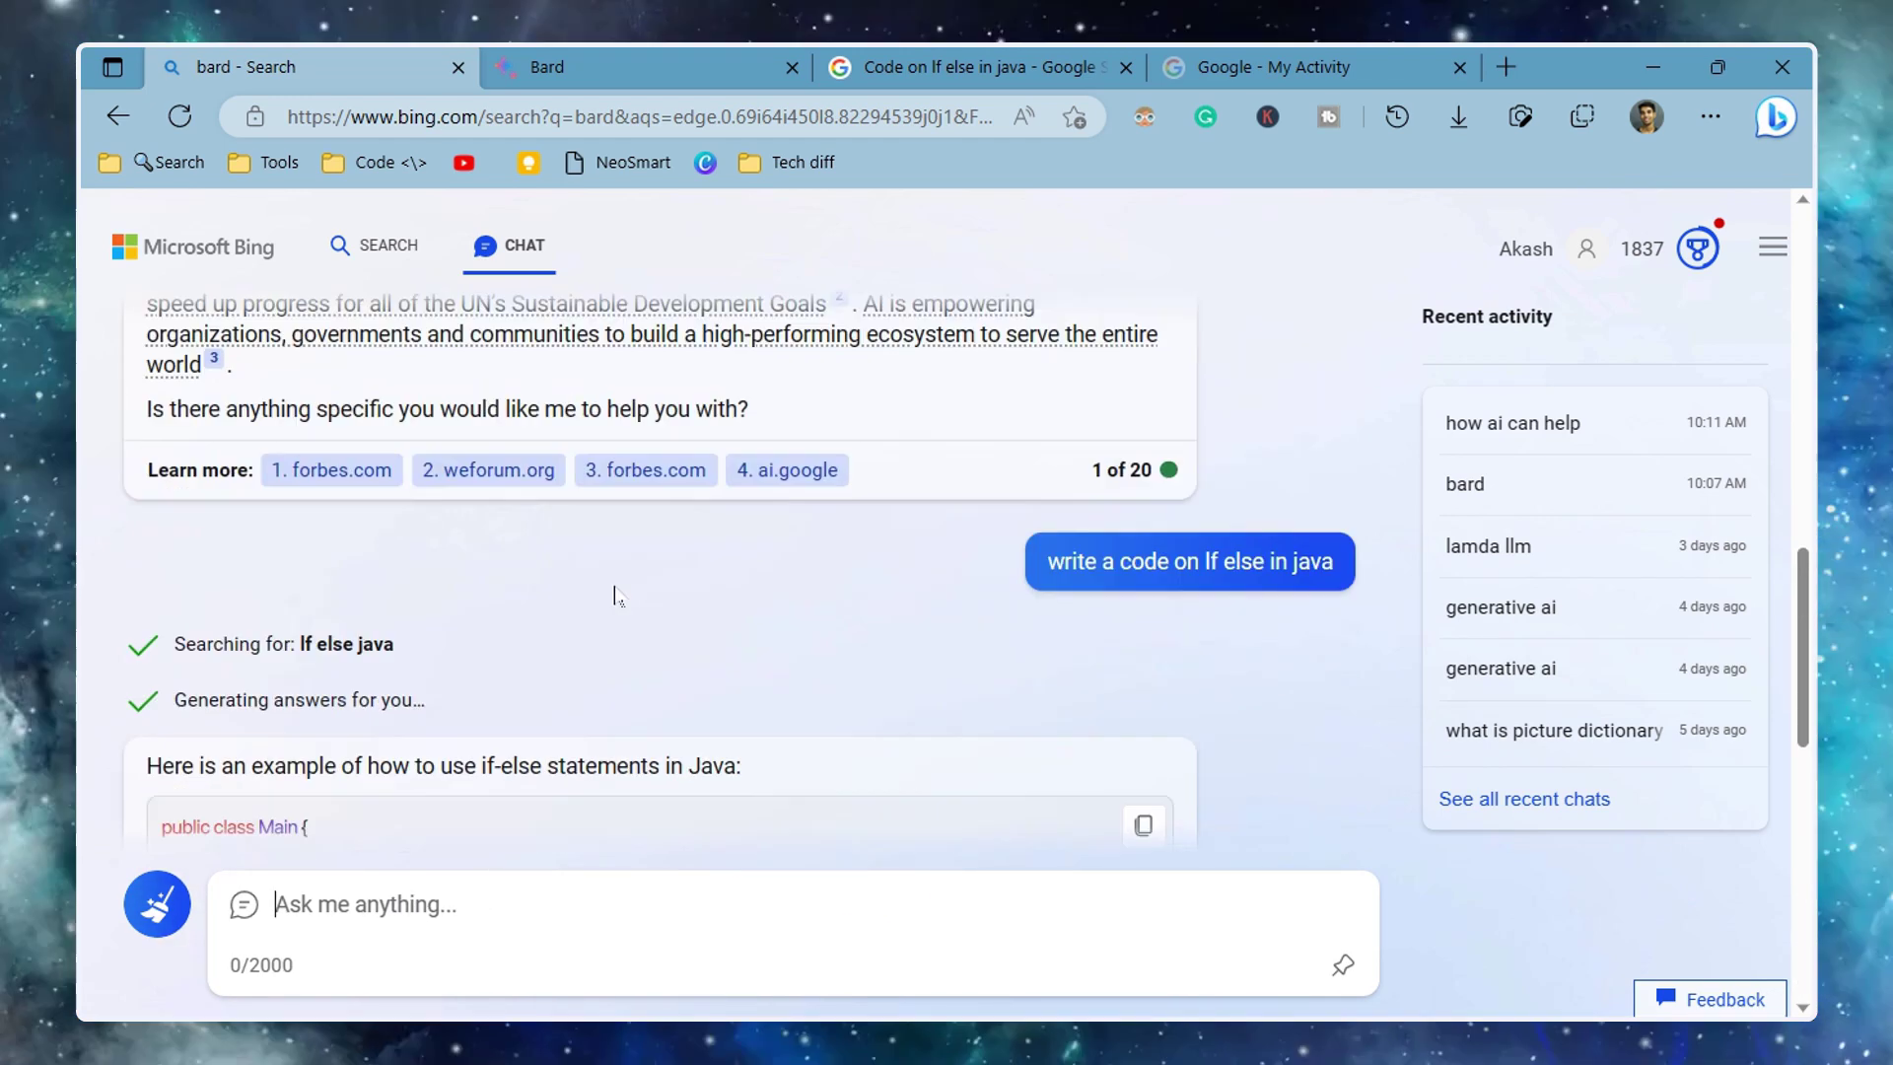
pyautogui.scroll(-6, 473, 678)
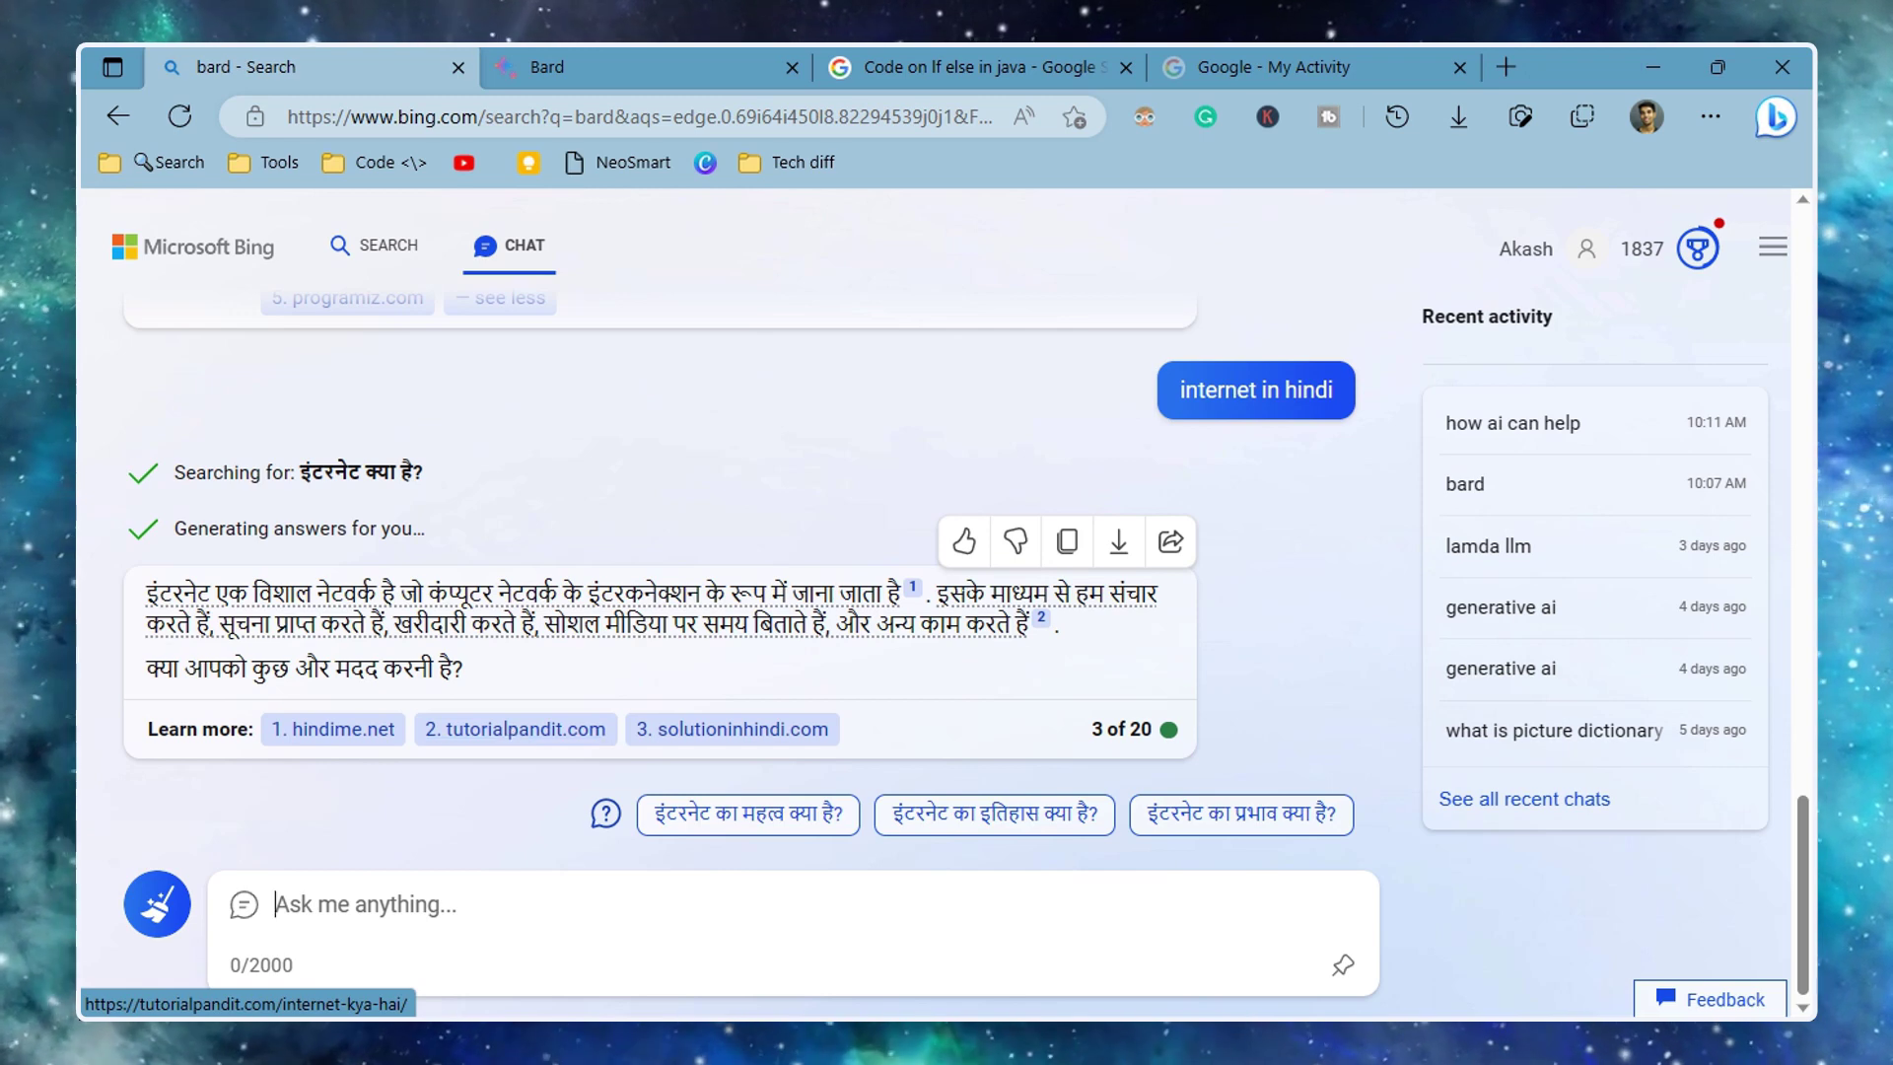
# - Switch to Bard, review its earlier answers and highlight the disclaimer about inaccurate or offensive information under the prompt box
pyautogui.hotkey('ctrl', 'Tab')
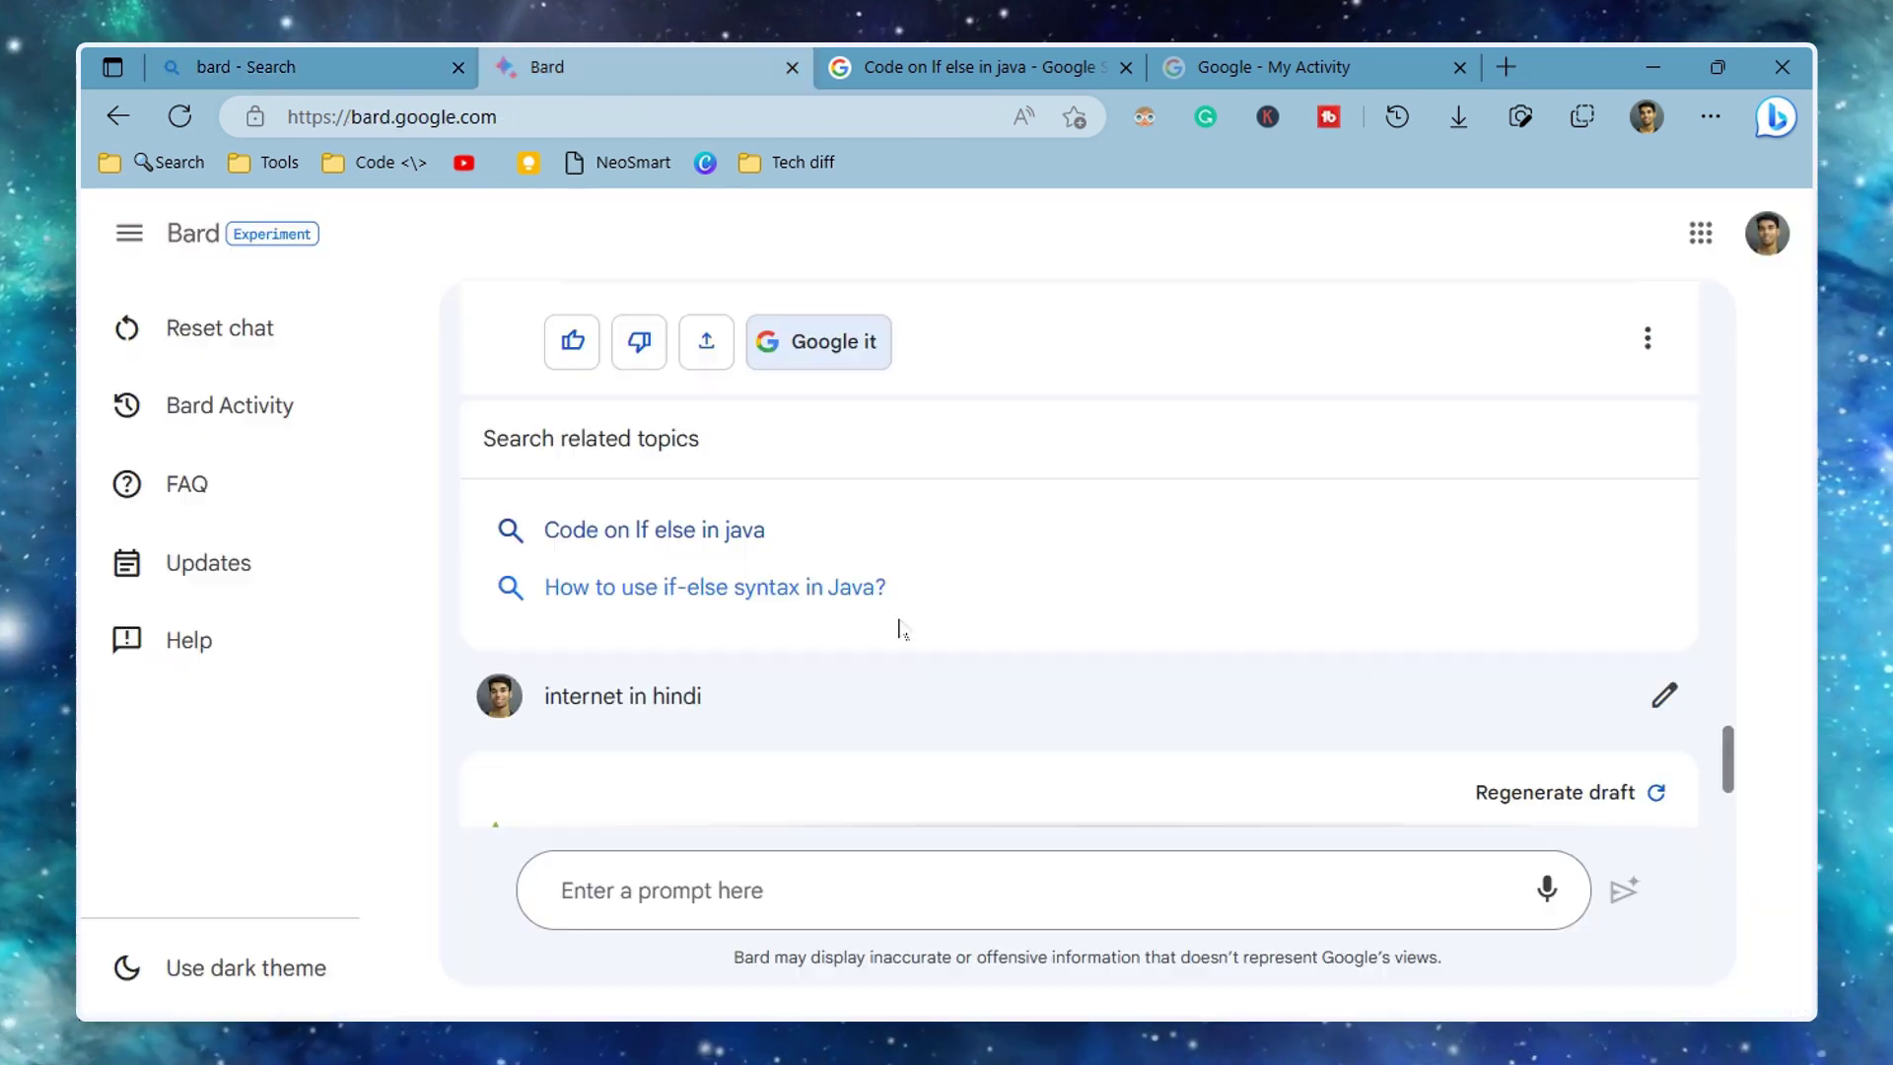
pyautogui.scroll(6, 901, 625)
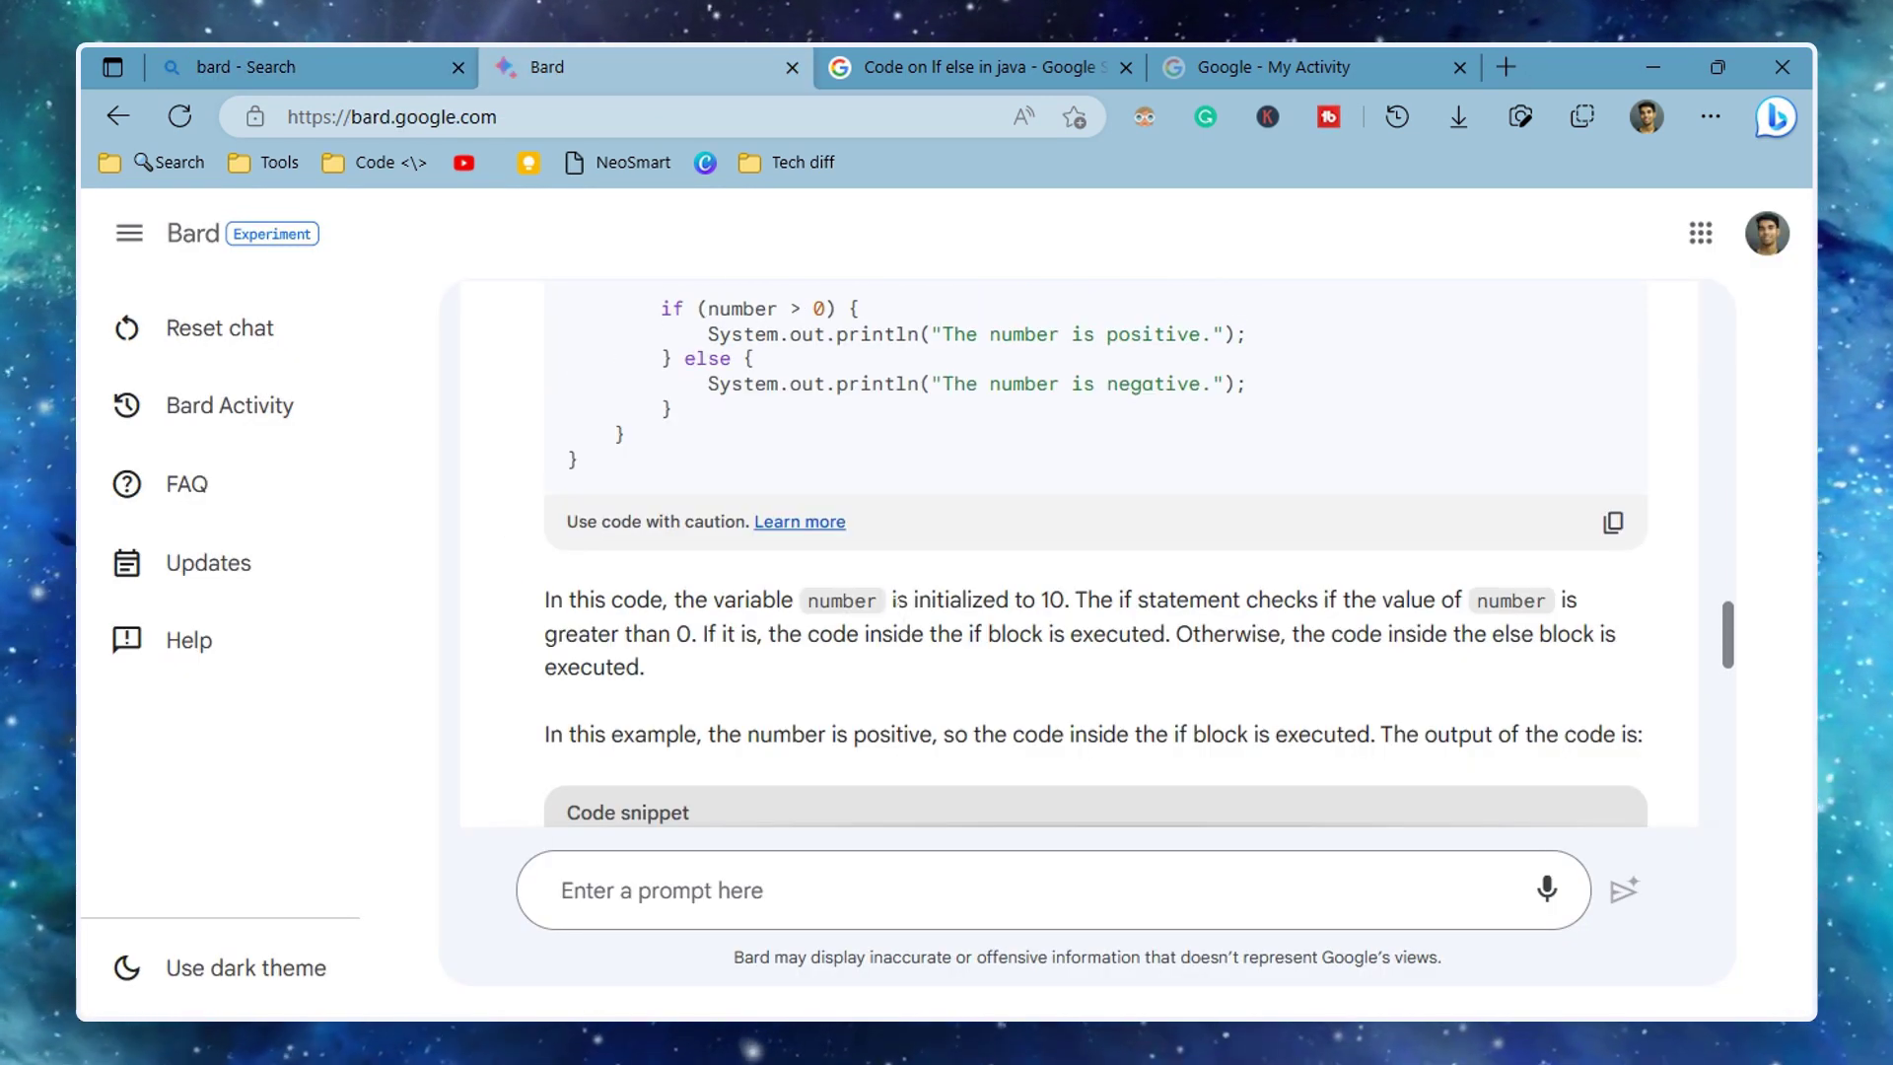
pyautogui.scroll(-8, 908, 617)
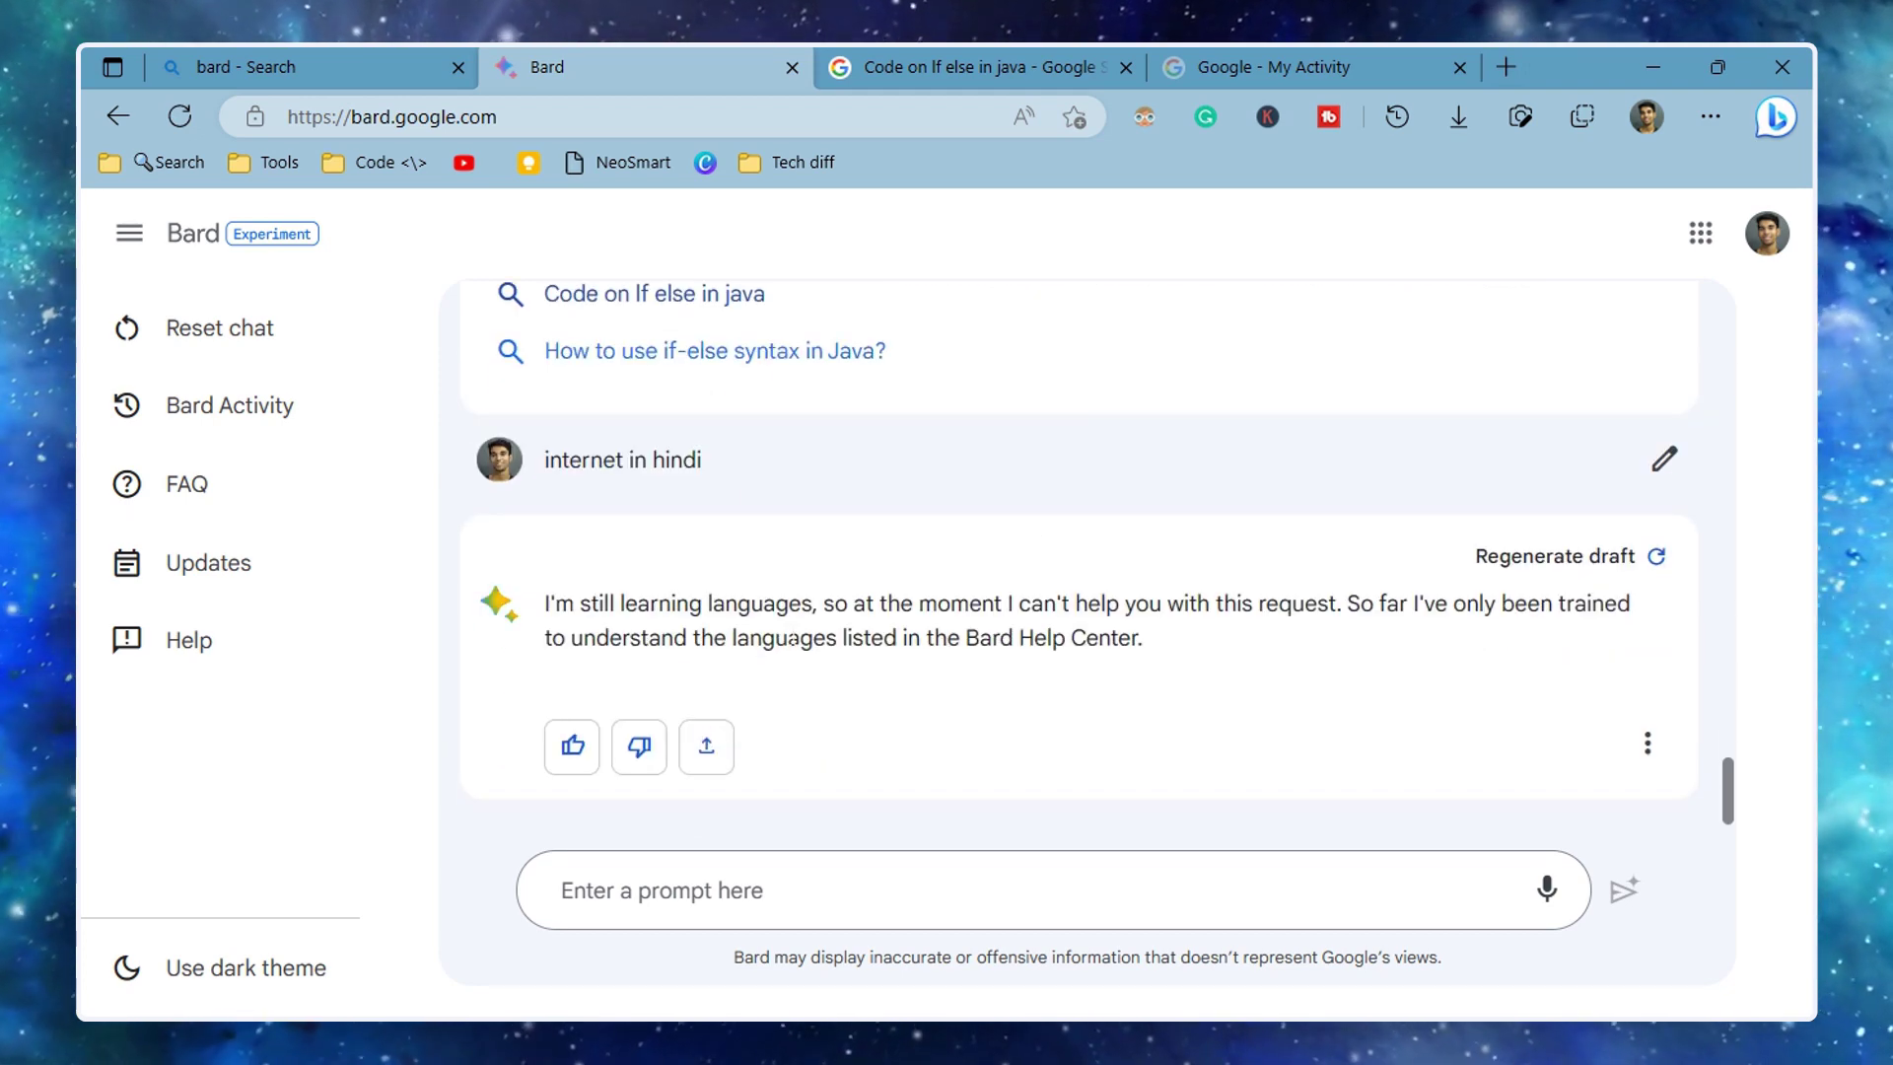
pyautogui.scroll(15, 793, 639)
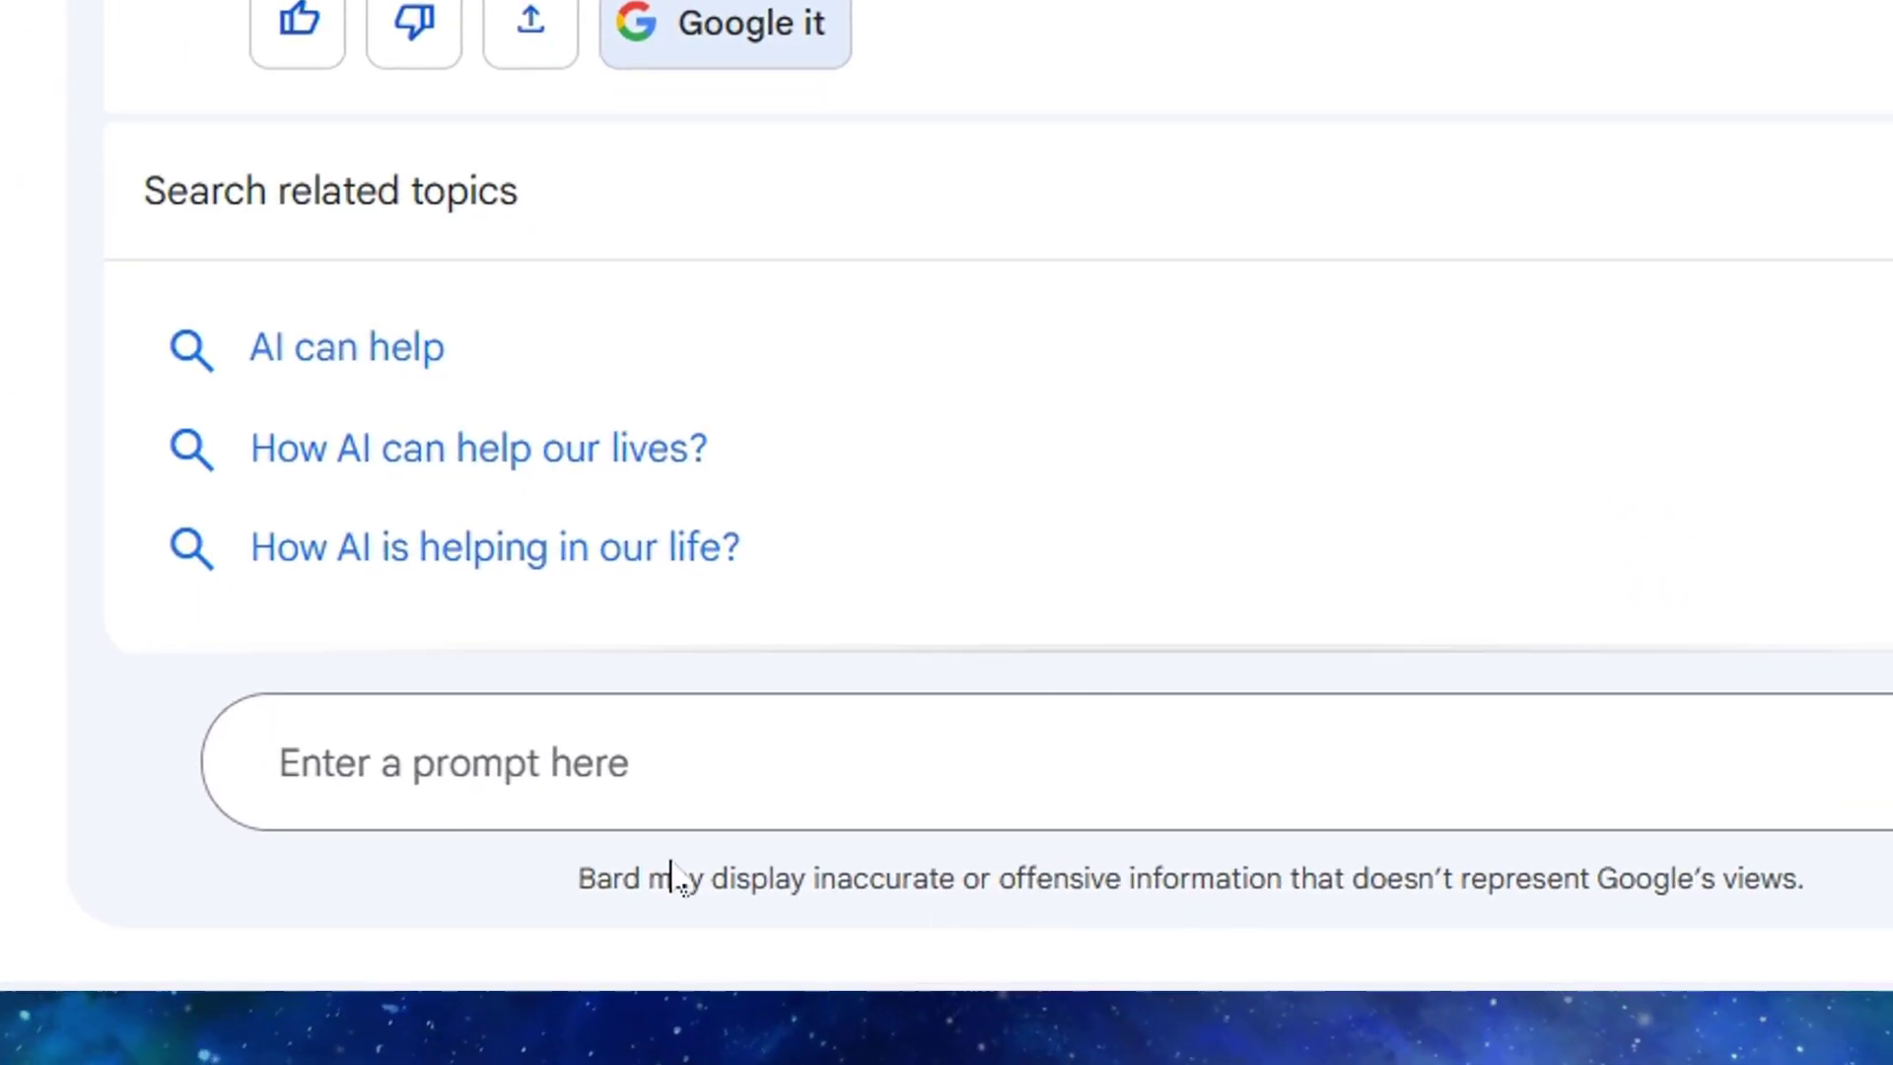
pyautogui.moveTo(611, 874); pyautogui.dragTo(1786, 887)
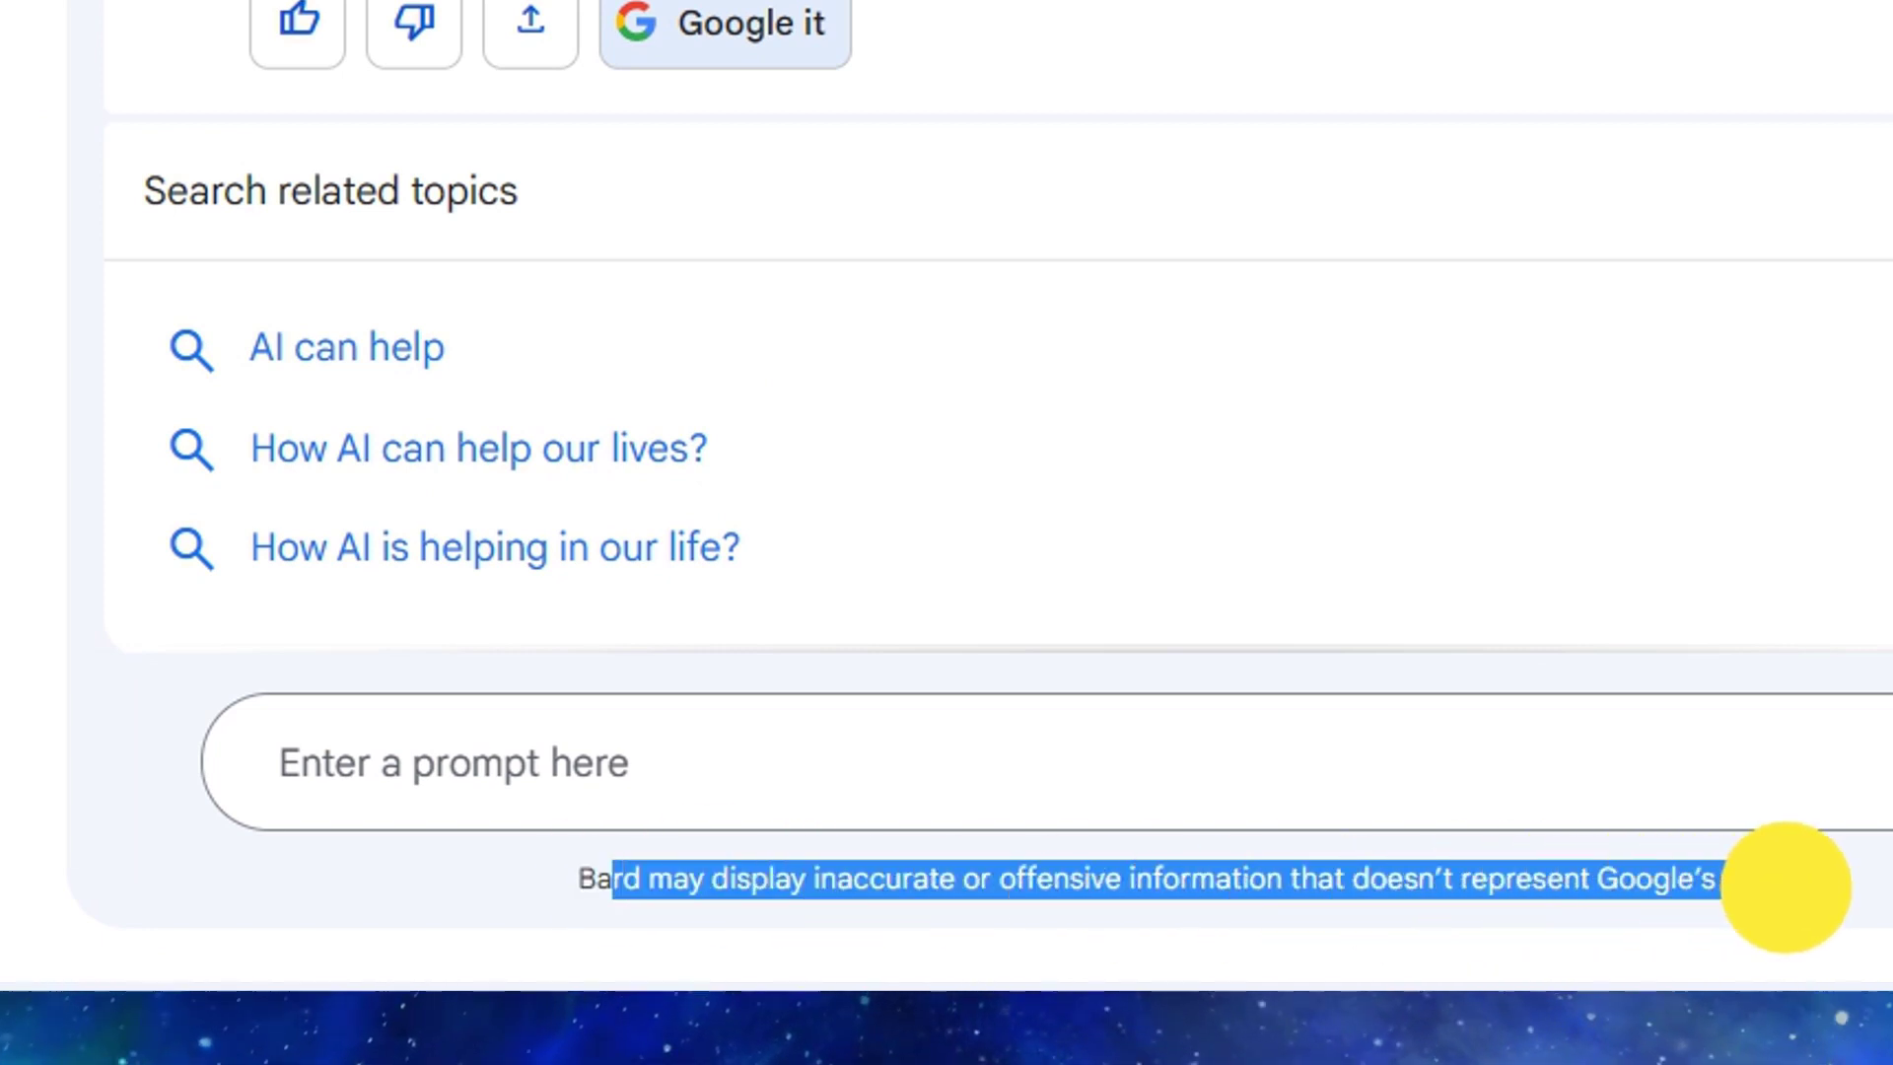
pyautogui.click(1836, 892)
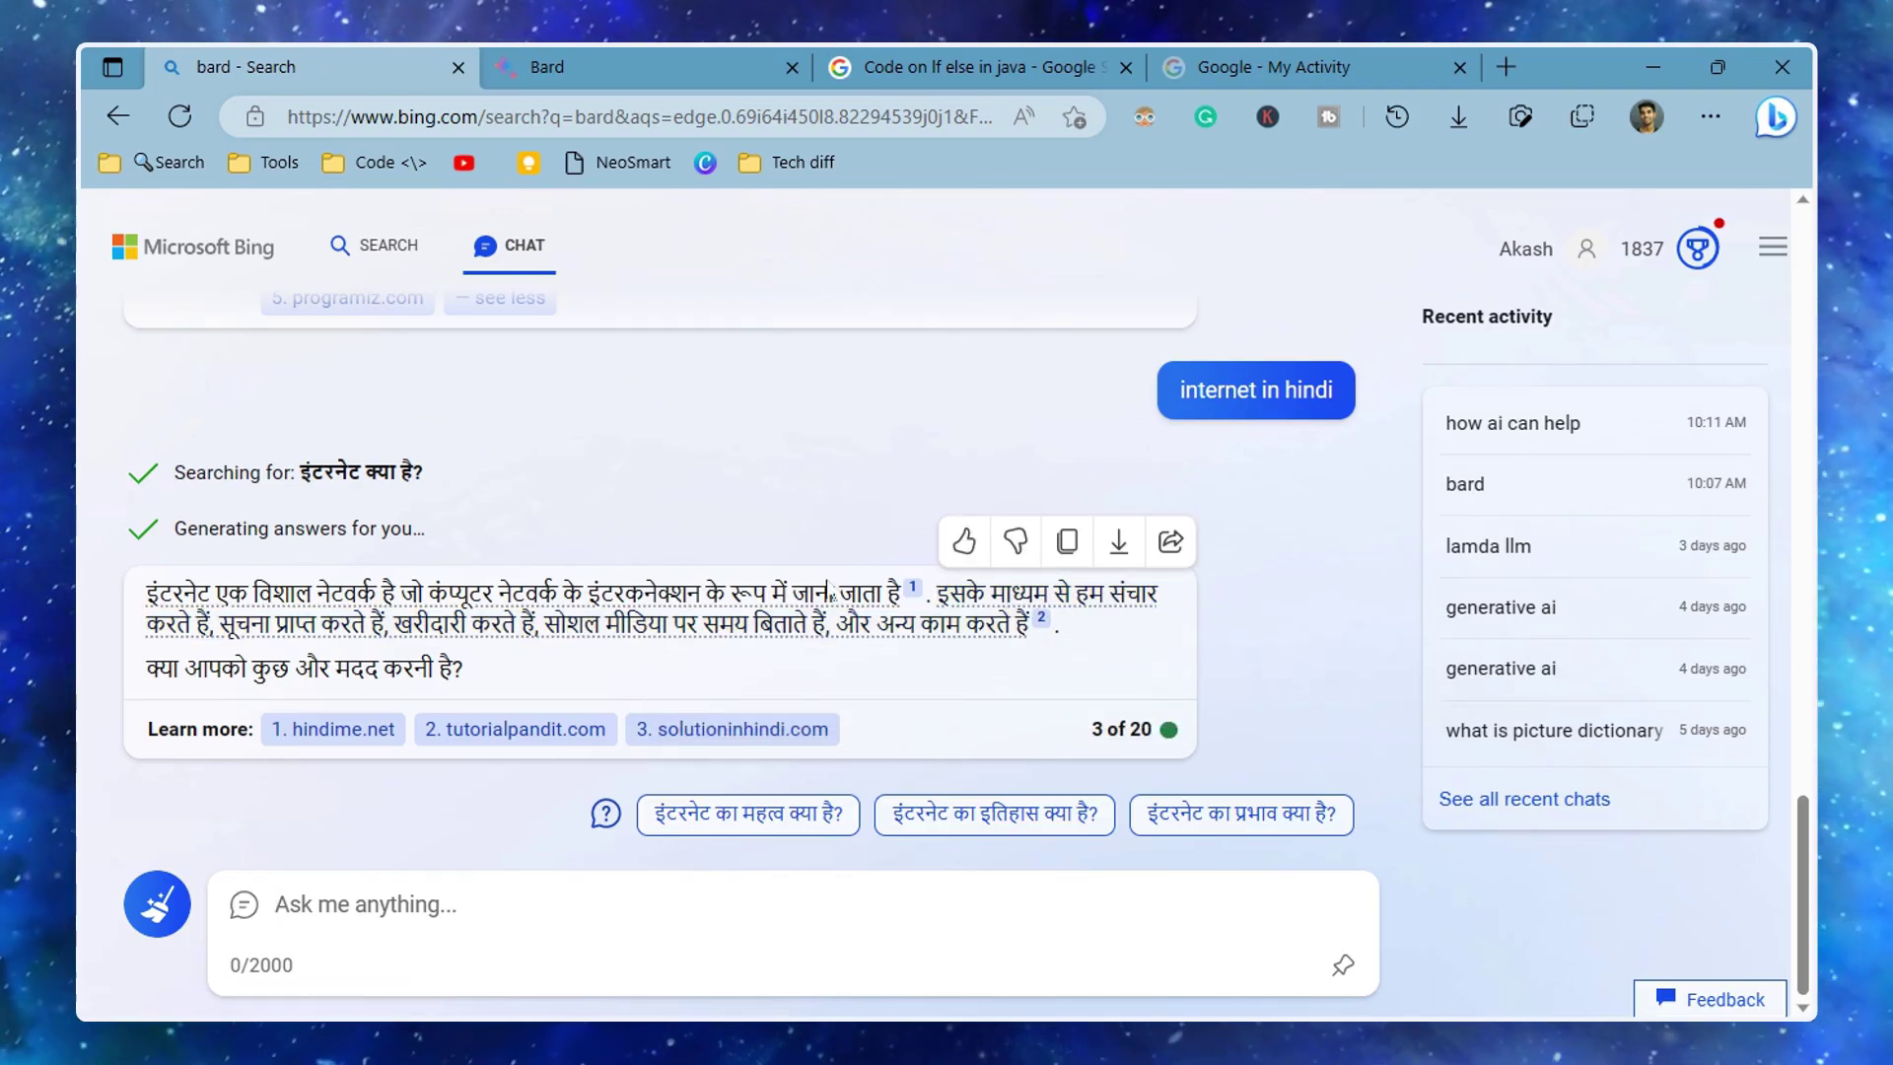
# - Try Bard's dark theme and return to the light theme
pyautogui.moveTo(833, 596)
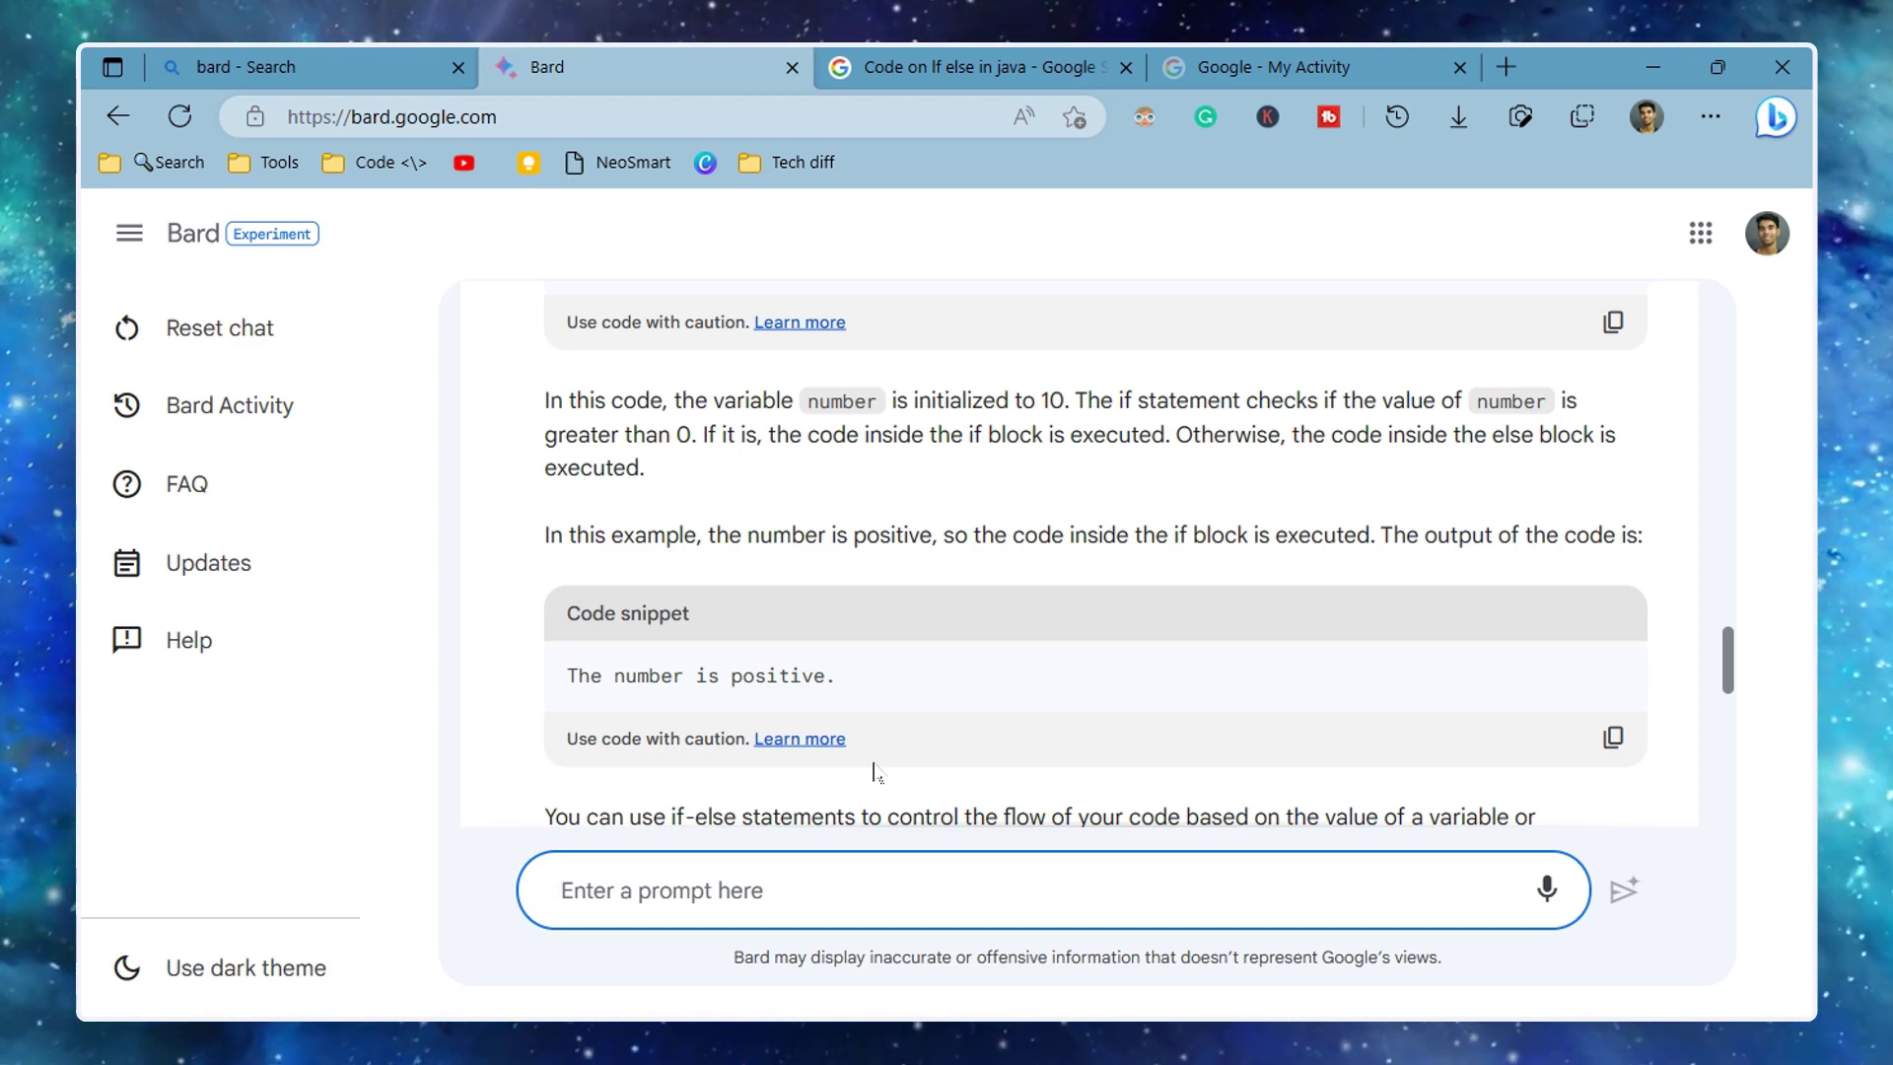
pyautogui.click(320, 977)
pyautogui.click(326, 961)
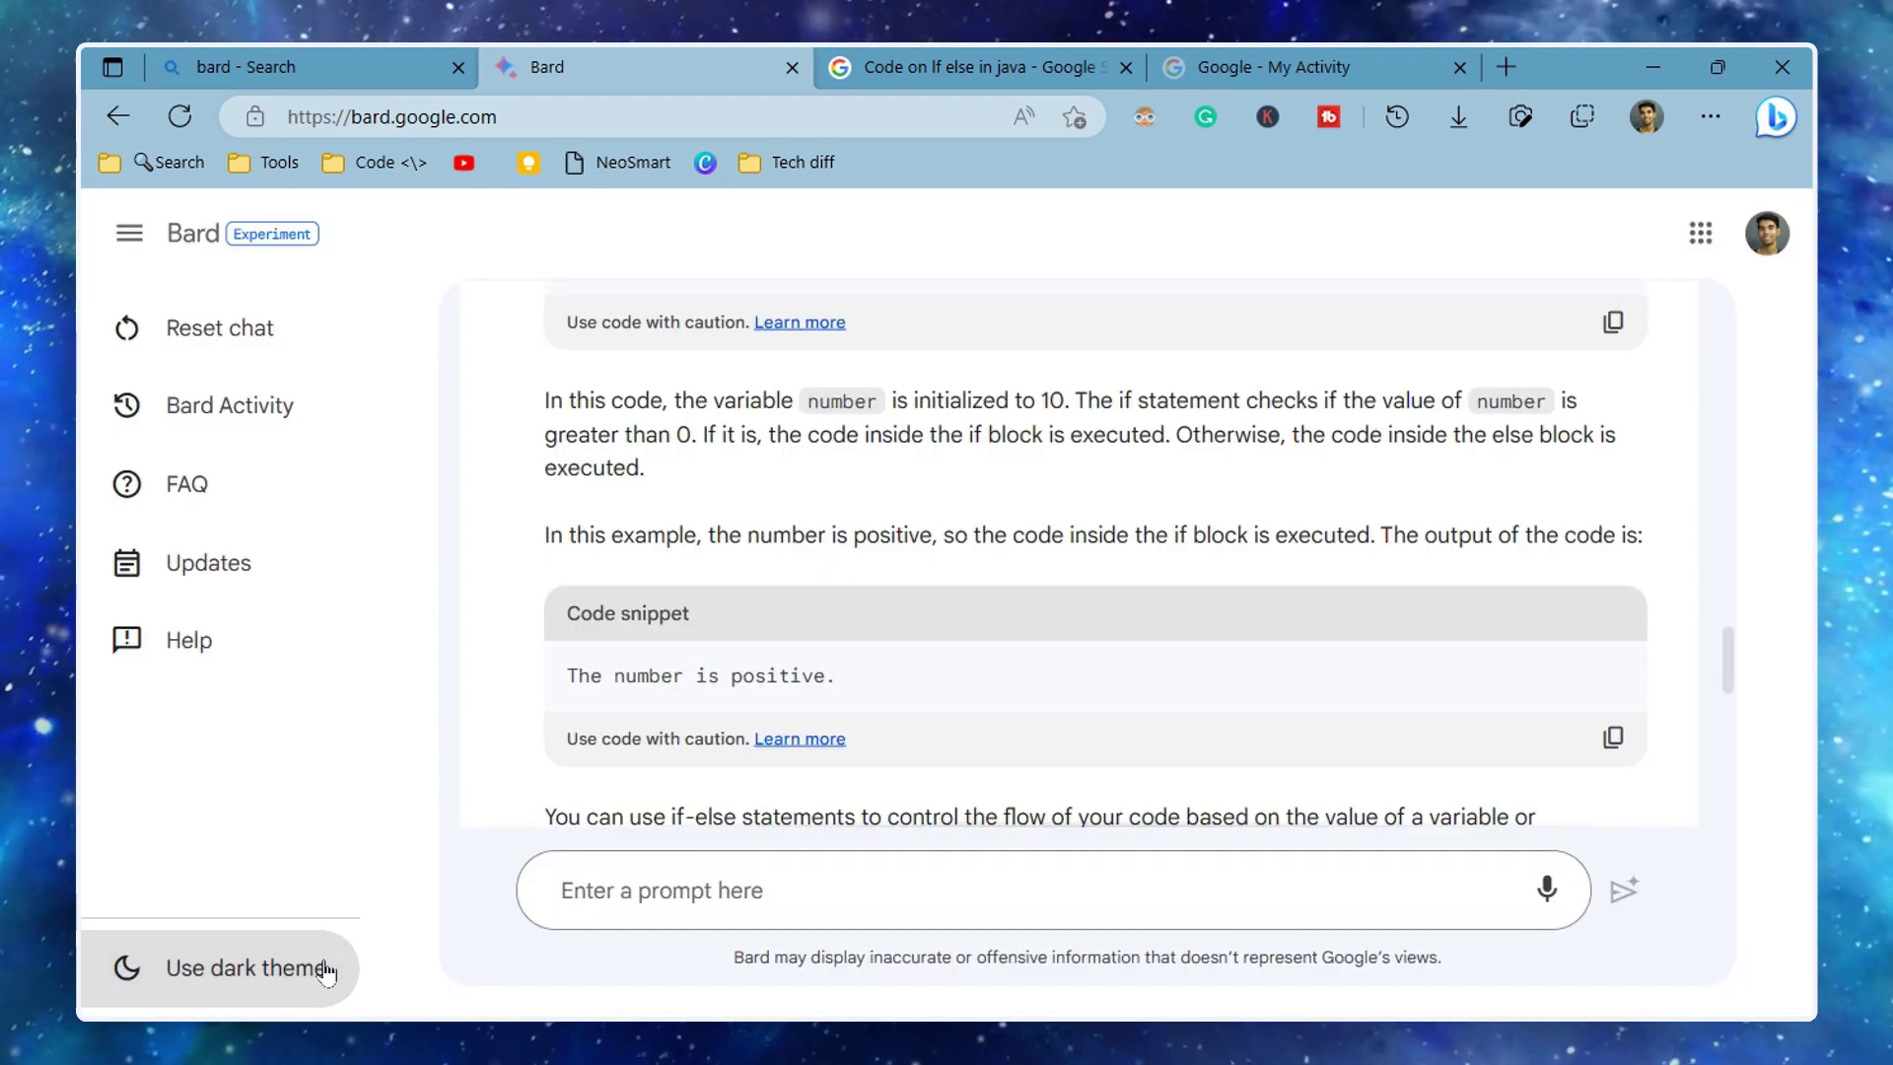
# - Return to Bing Chat and look back through the conversation up to the welcome page with its sample prompts
pyautogui.click(326, 61)
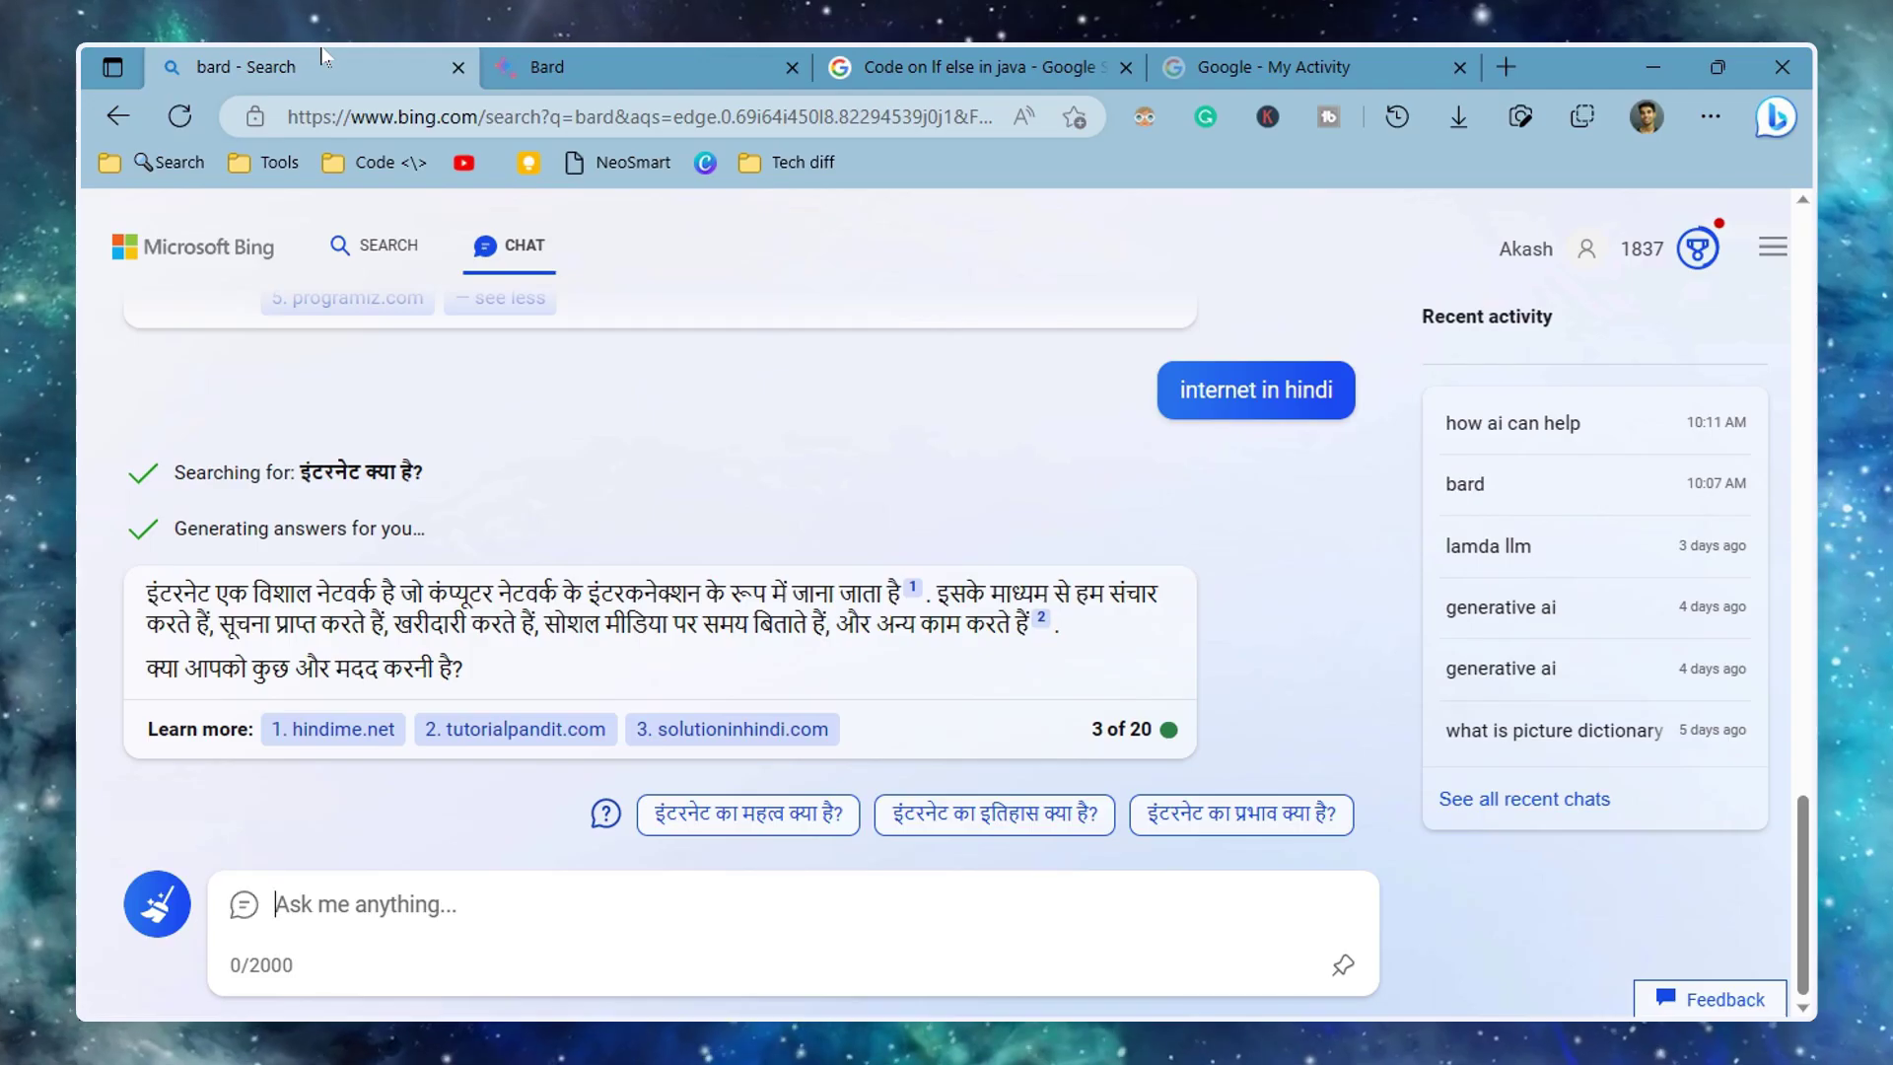
pyautogui.scroll(20, 849, 702)
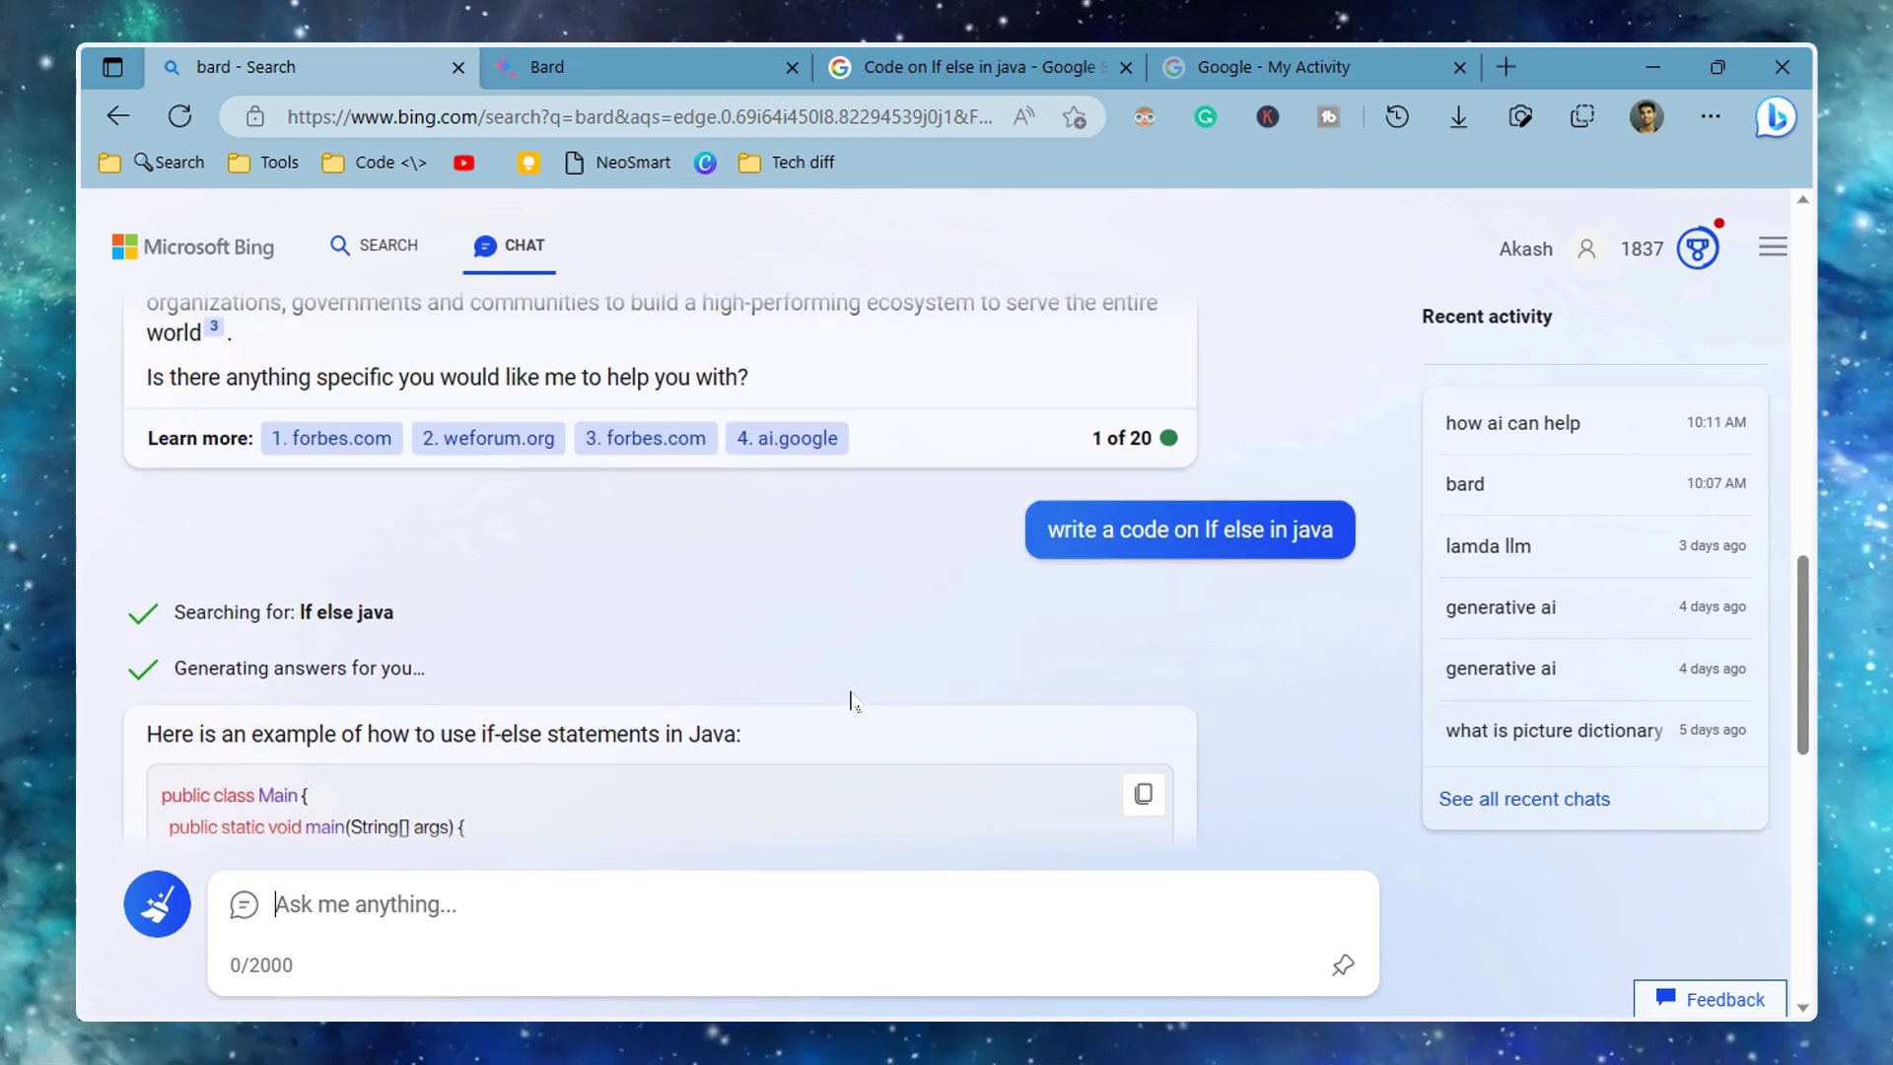
pyautogui.scroll(-3, 856, 700)
pyautogui.scroll(6, 888, 715)
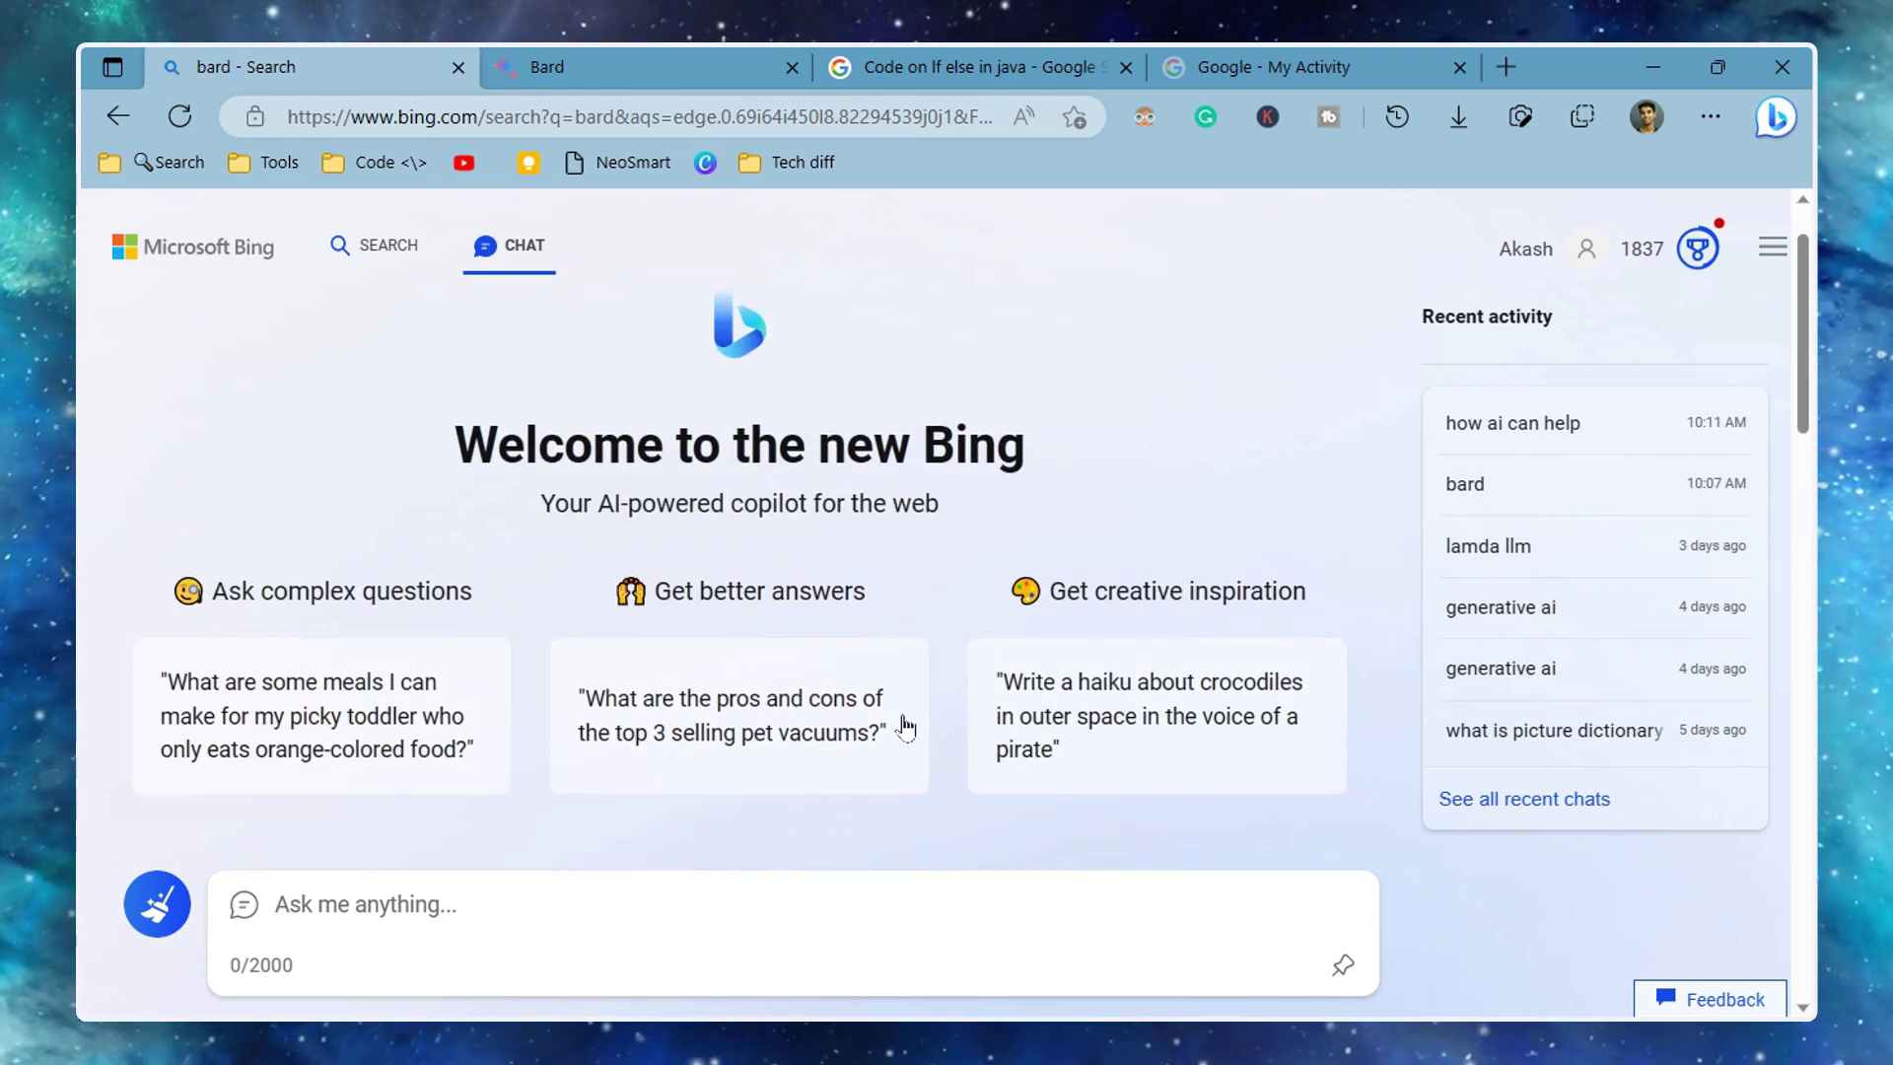
pyautogui.scroll(-2, 908, 725)
pyautogui.scroll(1, 908, 724)
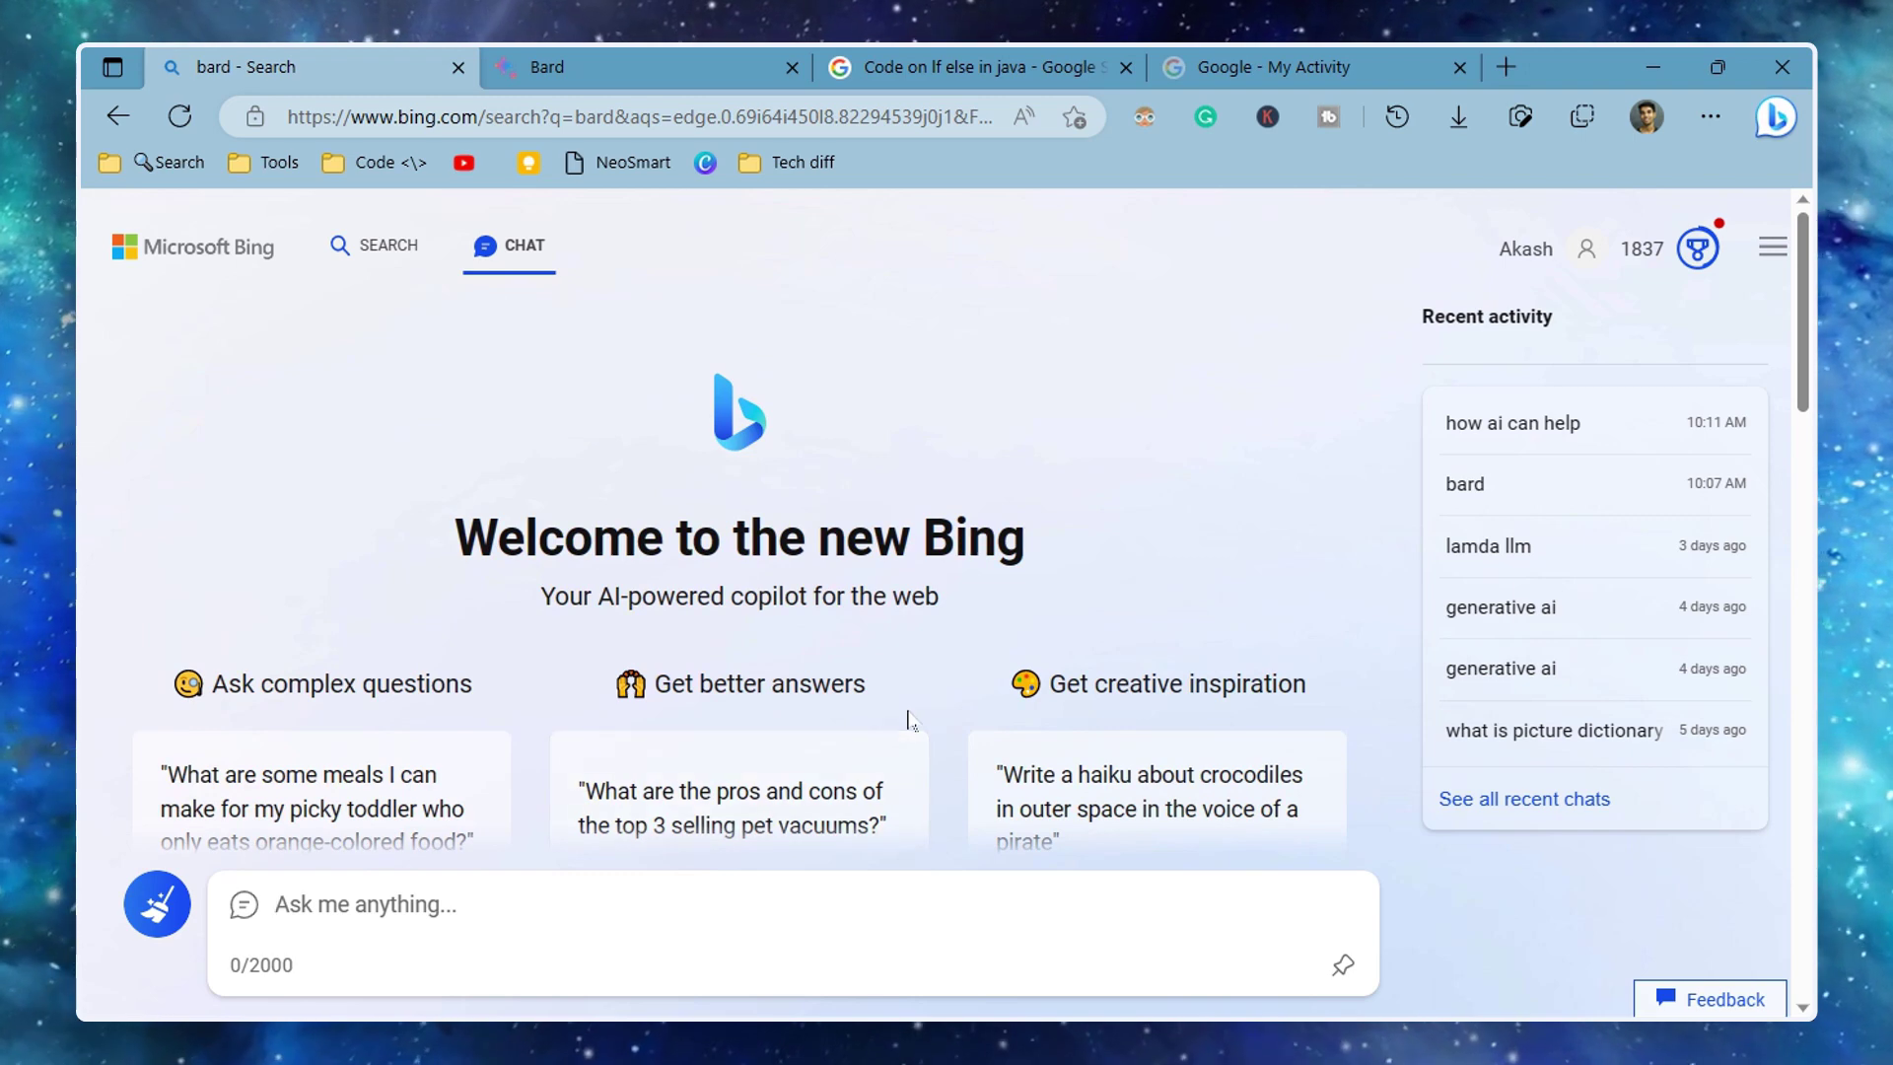